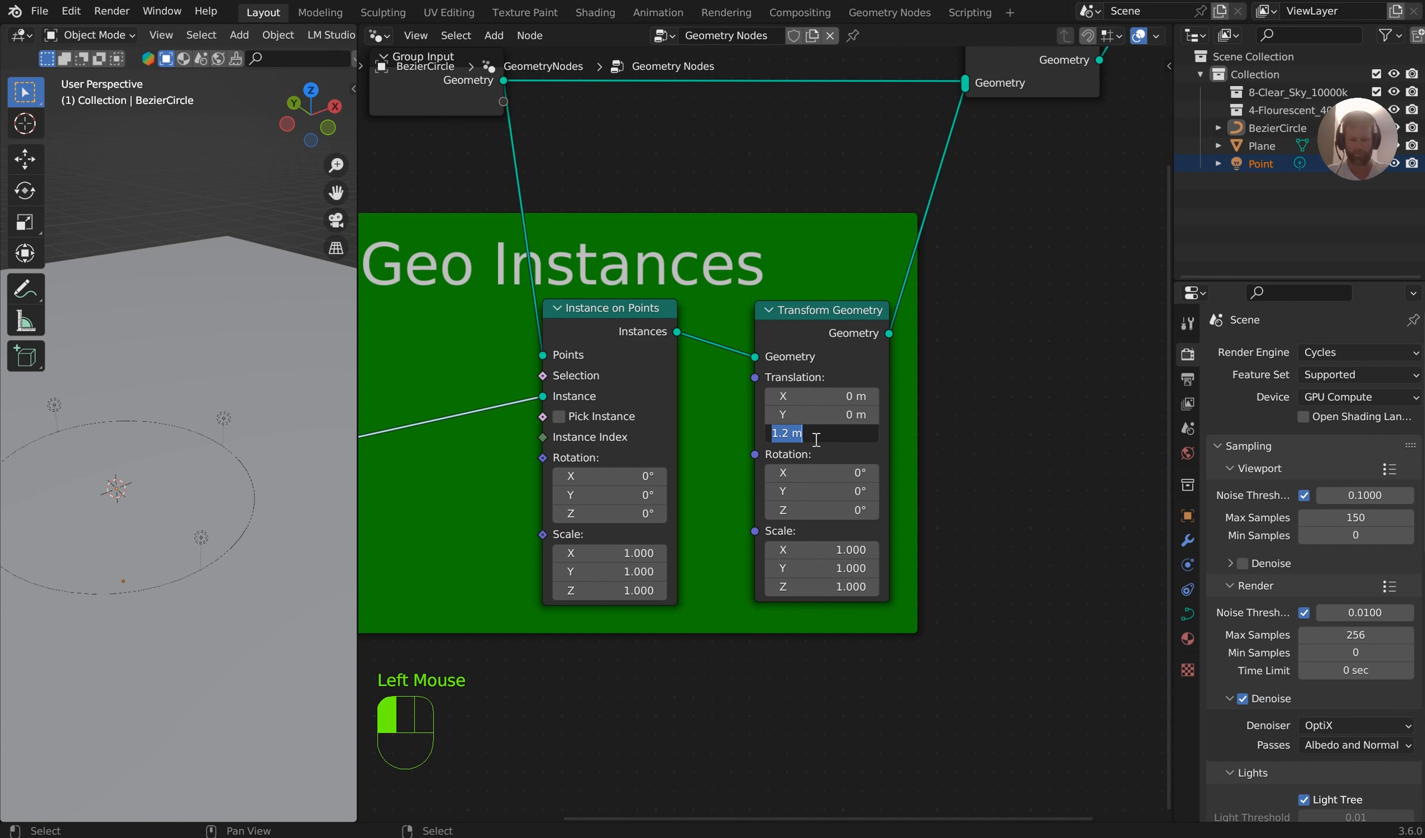
# Set the Z translation of the Transform Geometry node to 1.5 m
pyautogui.write('5')
pyautogui.press('Return')
pyautogui.keyDown('shift'); pyautogui.moveTo(233, 407); pyautogui.dragTo(207, 368, button='middle'); pyautogui.keyUp('shift')
pyautogui.scroll(-8, 336, 36)
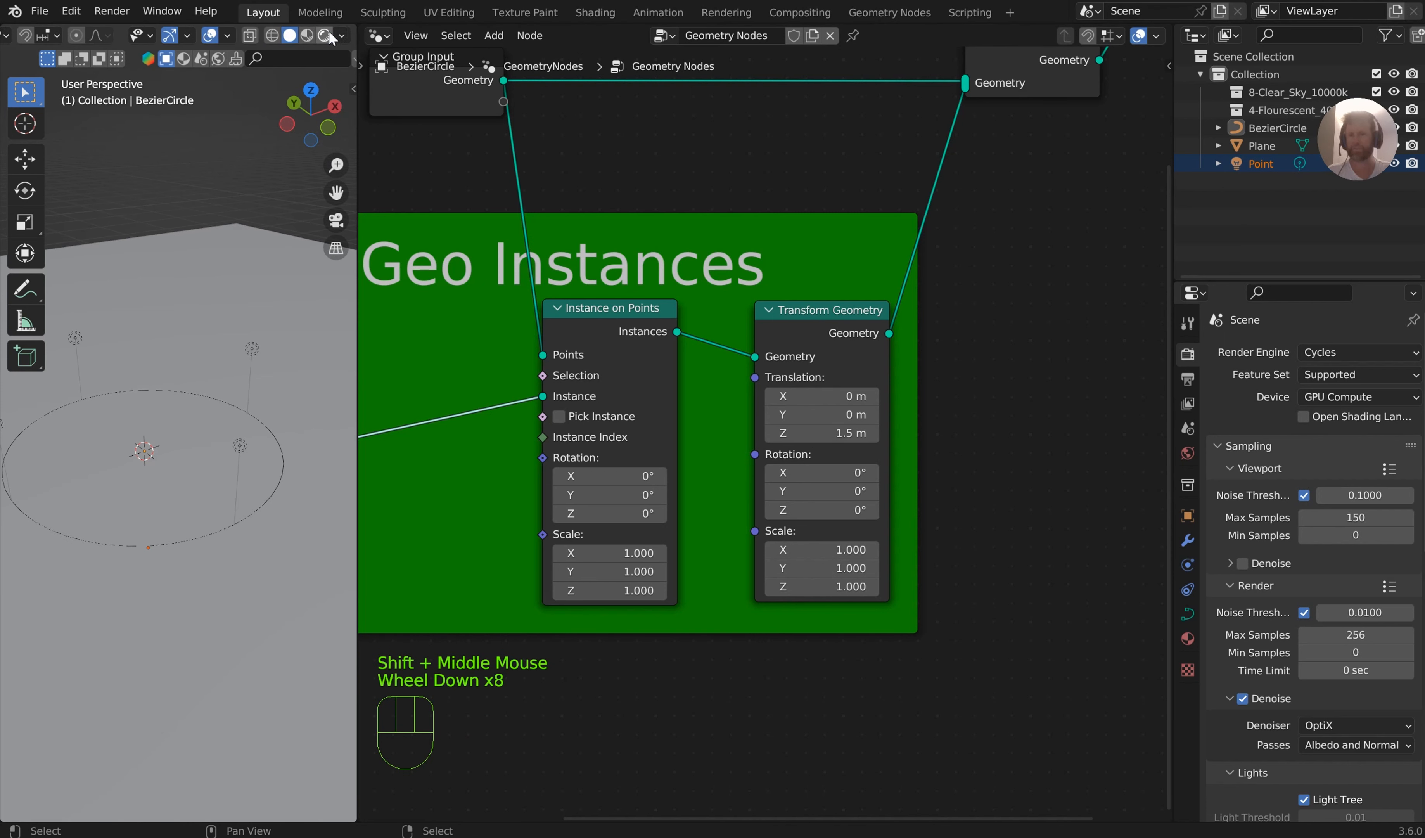
# Switch the 3D viewport to rendered shading and widen the viewport area against the node editor
pyautogui.click(325, 36)
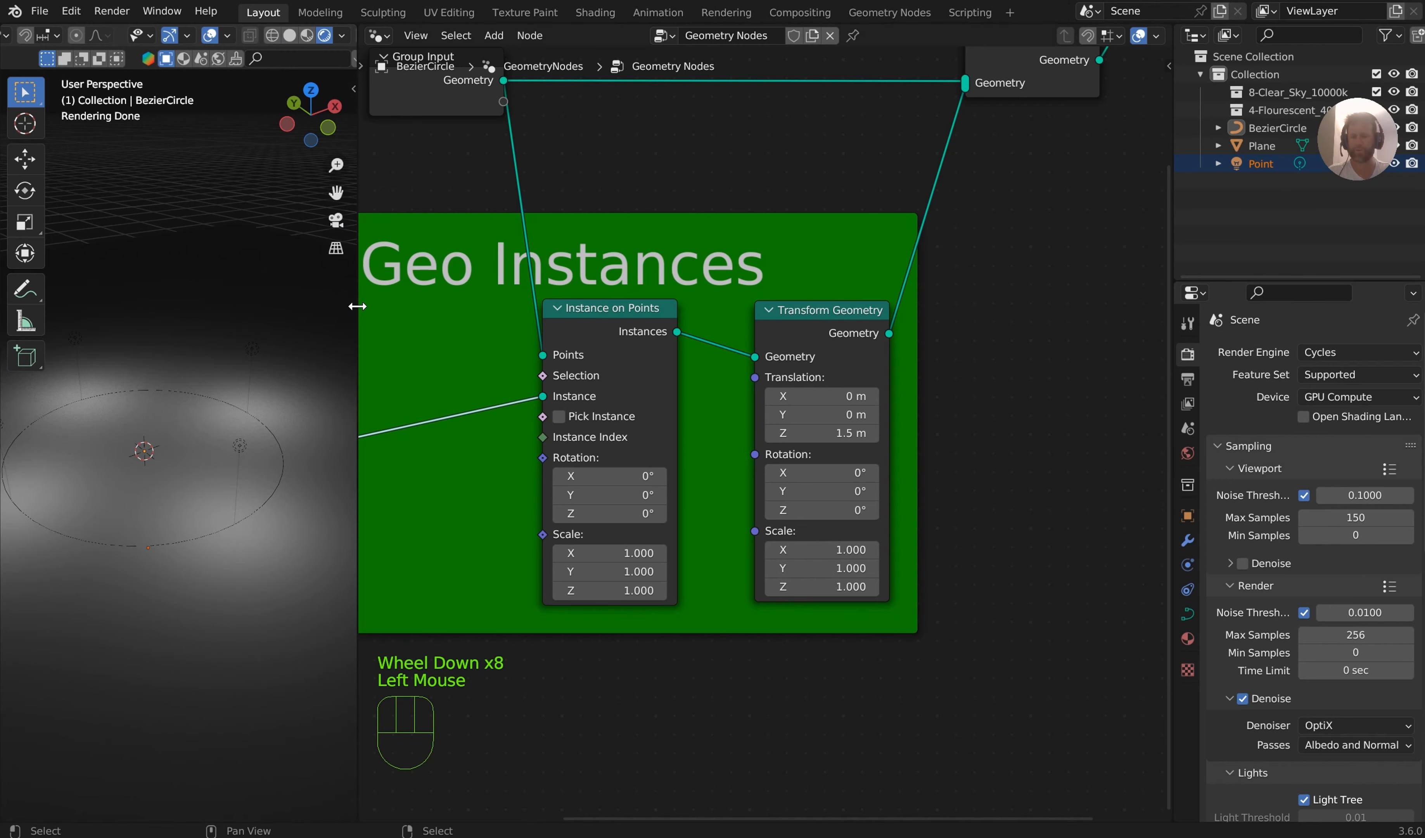
pyautogui.moveTo(358, 306); pyautogui.dragTo(429, 311)
pyautogui.moveTo(375, 447); pyautogui.dragTo(345, 387, button='middle')
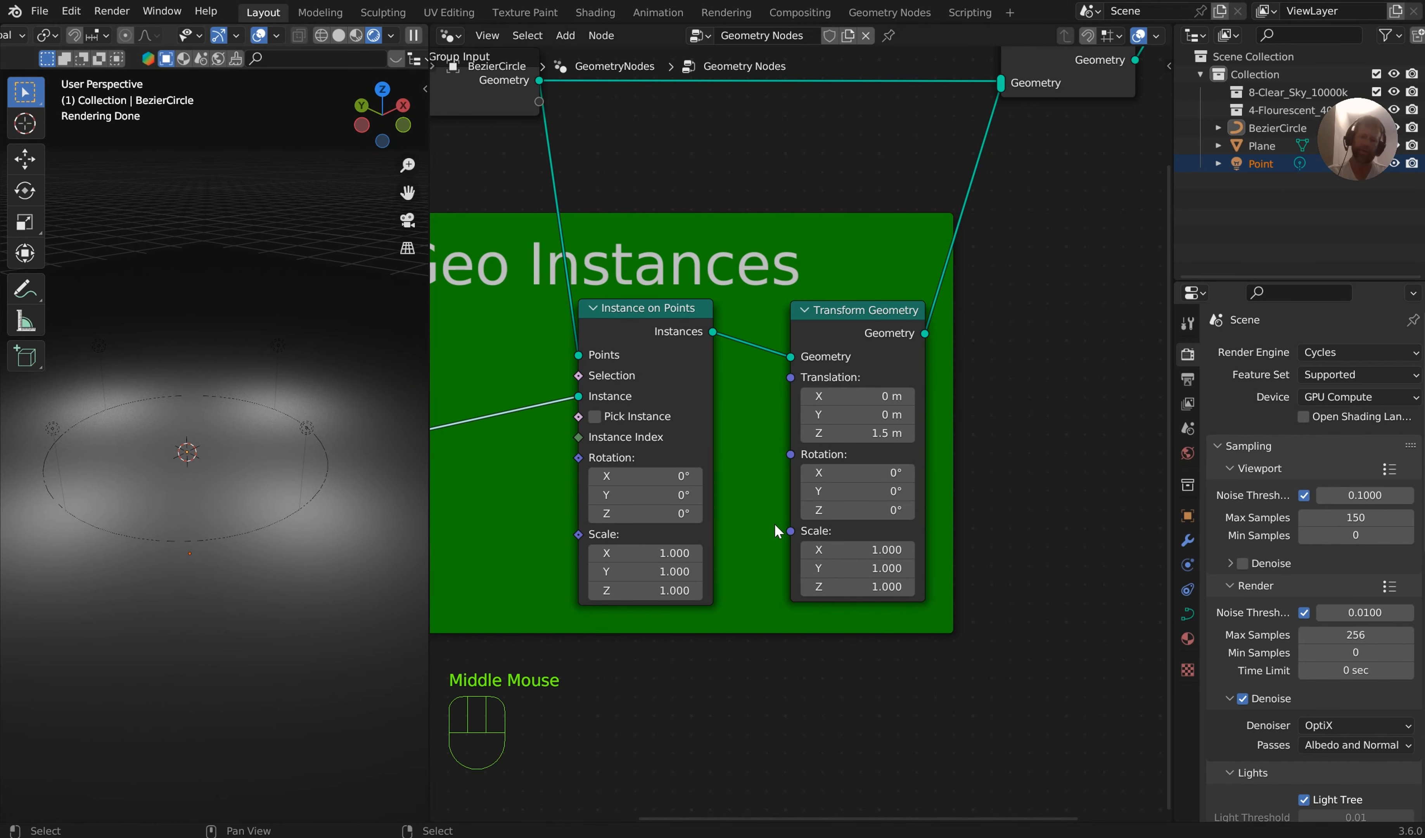
# Move the Group Input node clear of the Main Geo Instances frame and add a Resample Curve node beneath it
pyautogui.moveTo(446, 79); pyautogui.dragTo(573, 349, button='middle')
pyautogui.moveTo(573, 349); pyautogui.dragTo(679, 309)
pyautogui.moveTo(844, 345); pyautogui.dragTo(808, 351, button='middle')
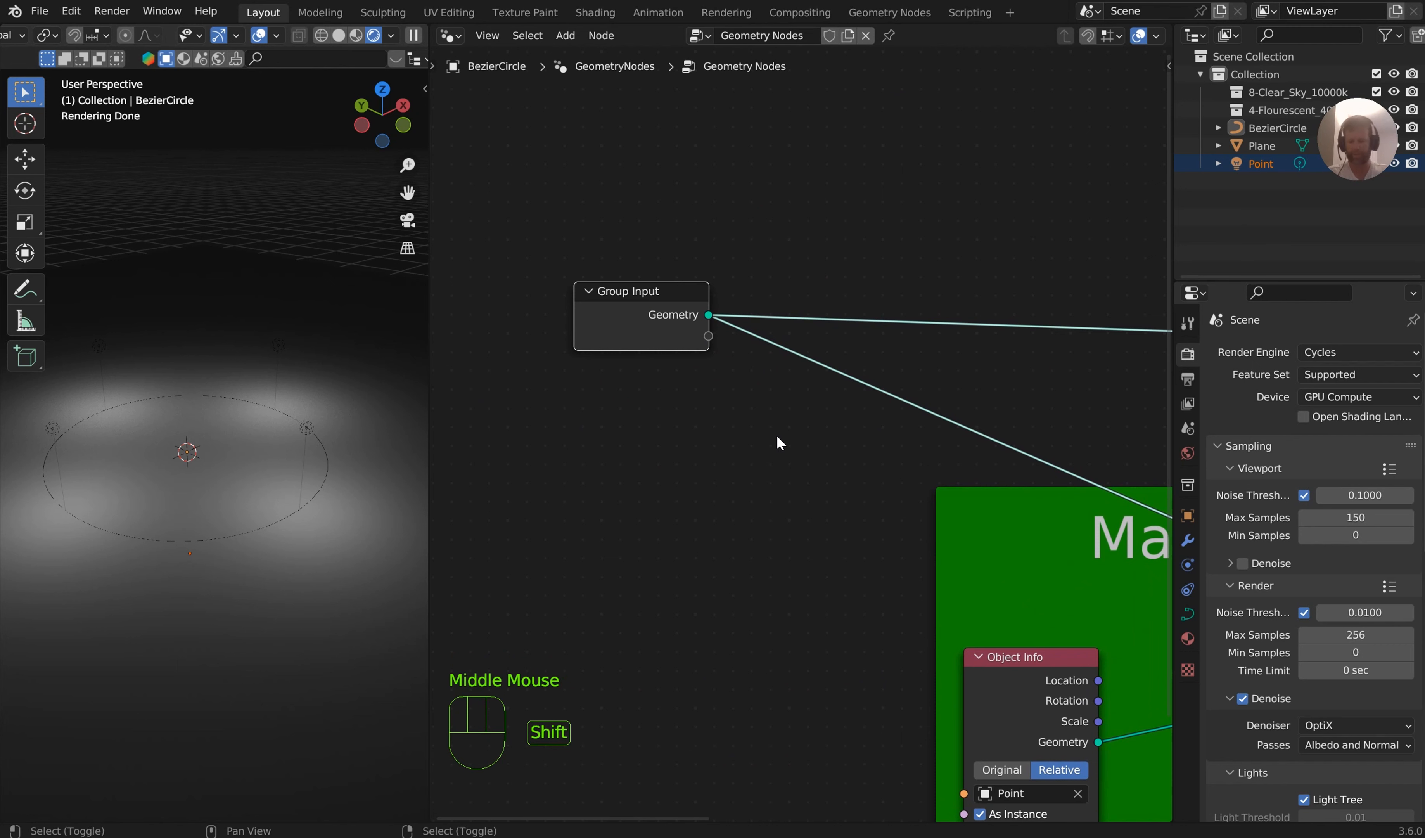
pyautogui.hotkey('shift', 'a')
pyautogui.write('resa')
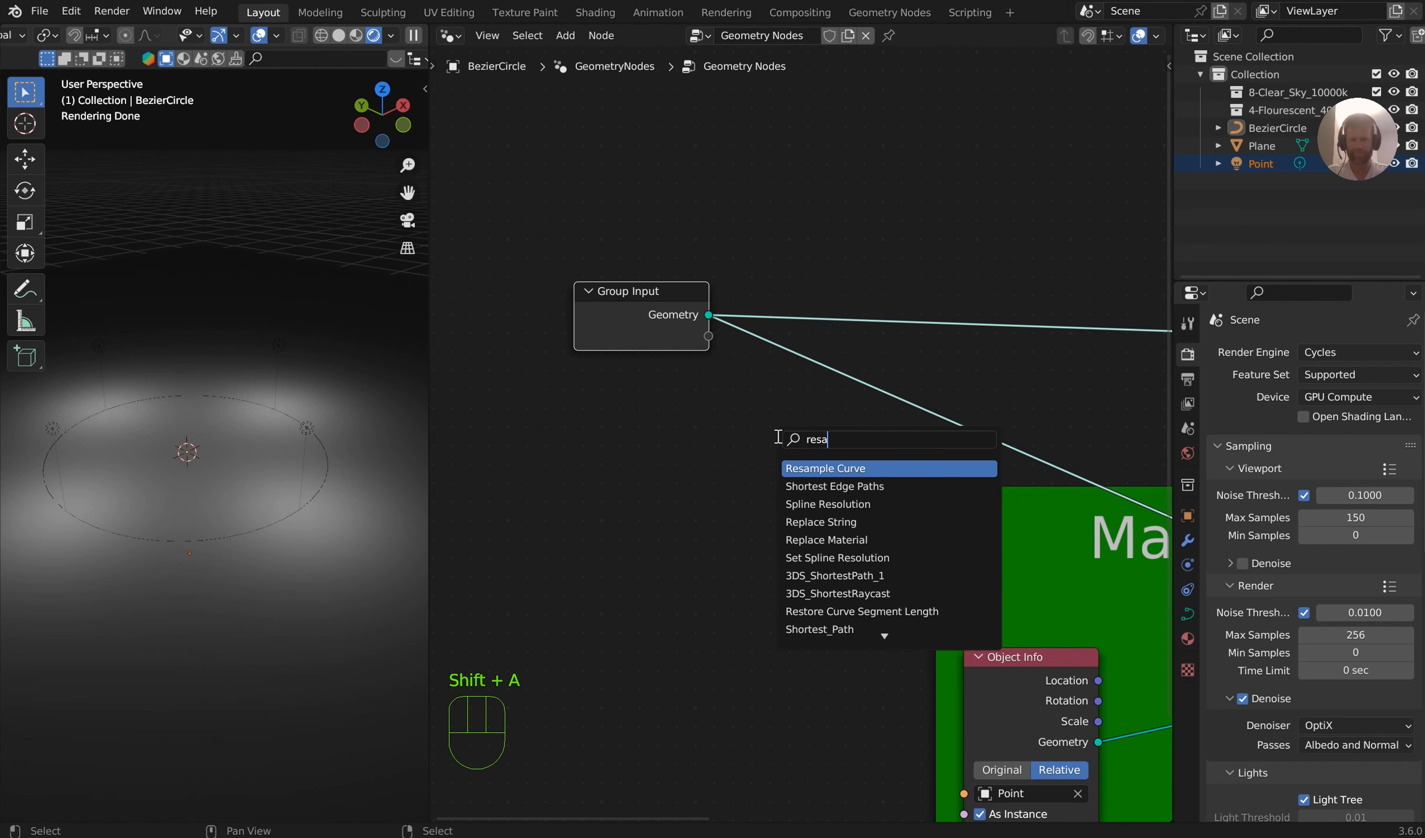
pyautogui.press('Return')
pyautogui.click(726, 563)
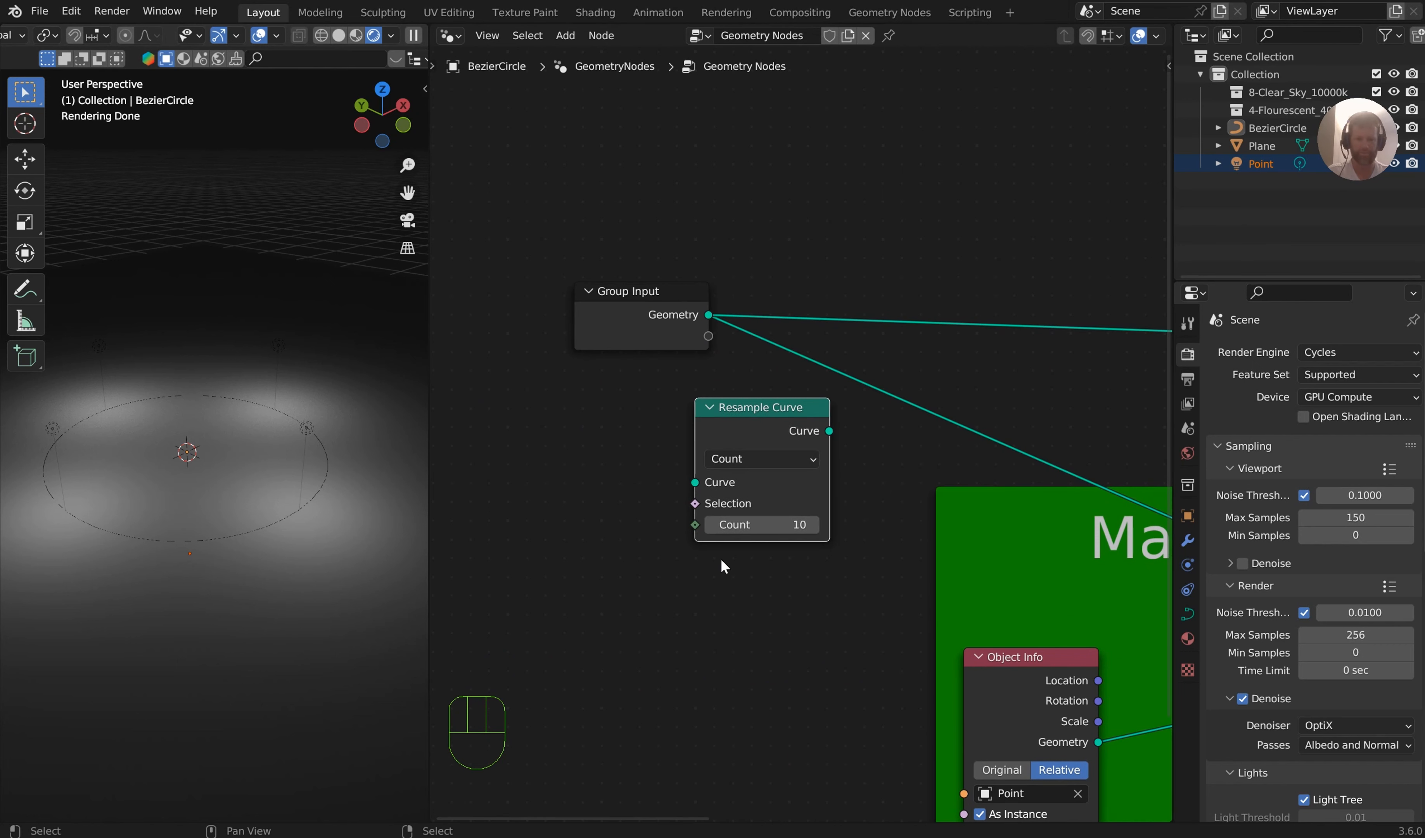
# Set the Resample Curve count to 1 and insert the node into the link between Group Input and Instance on Points
pyautogui.scroll(3, 727, 562)
pyautogui.moveTo(725, 579)
pyautogui.mouseDown()
pyautogui.moveTo(694, 578)
pyautogui.moveTo(719, 578)
pyautogui.mouseUp()
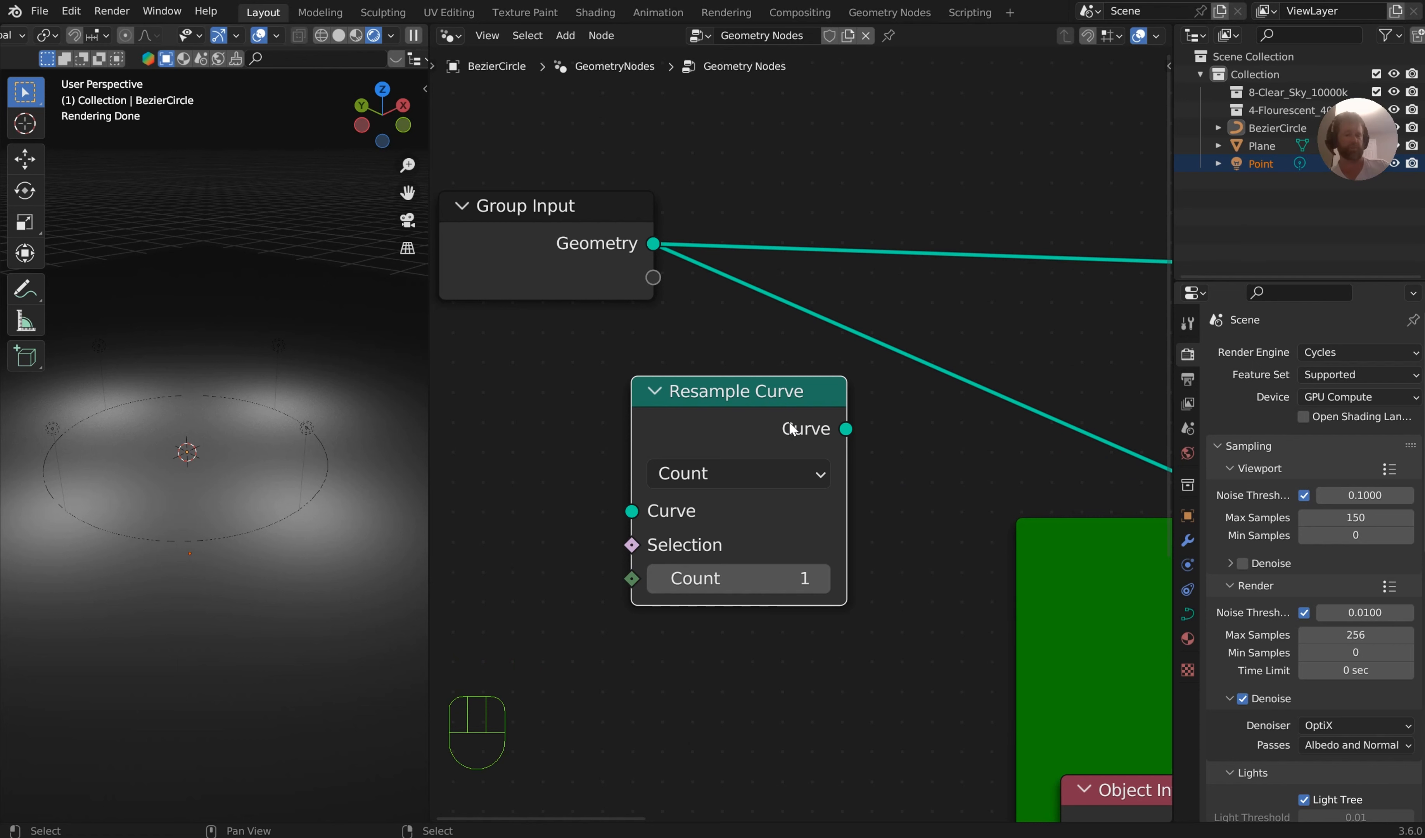
pyautogui.moveTo(755, 405); pyautogui.dragTo(905, 357)
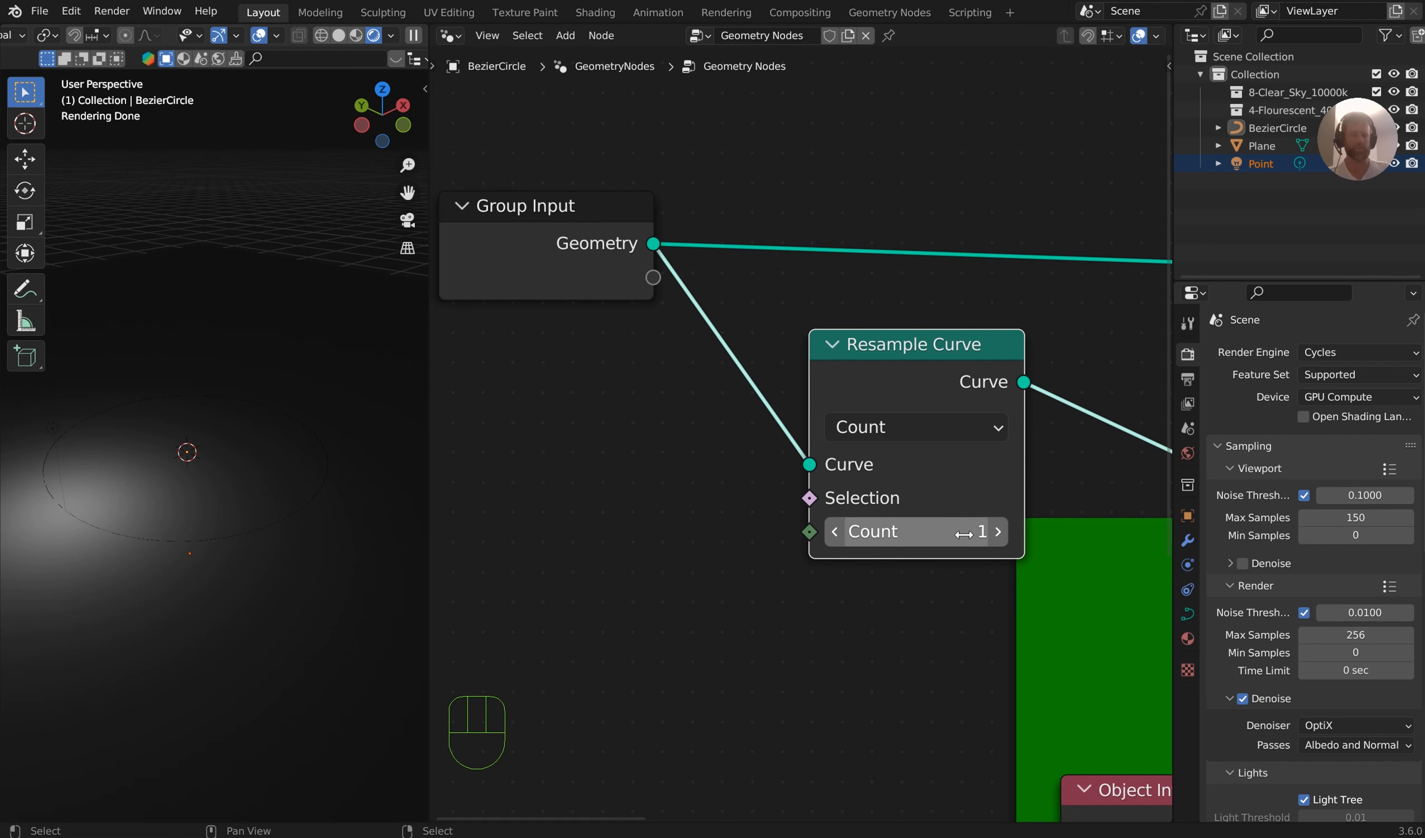
# Try higher Resample Curve counts up to 61 and settle on a count of 8
pyautogui.click(999, 531)
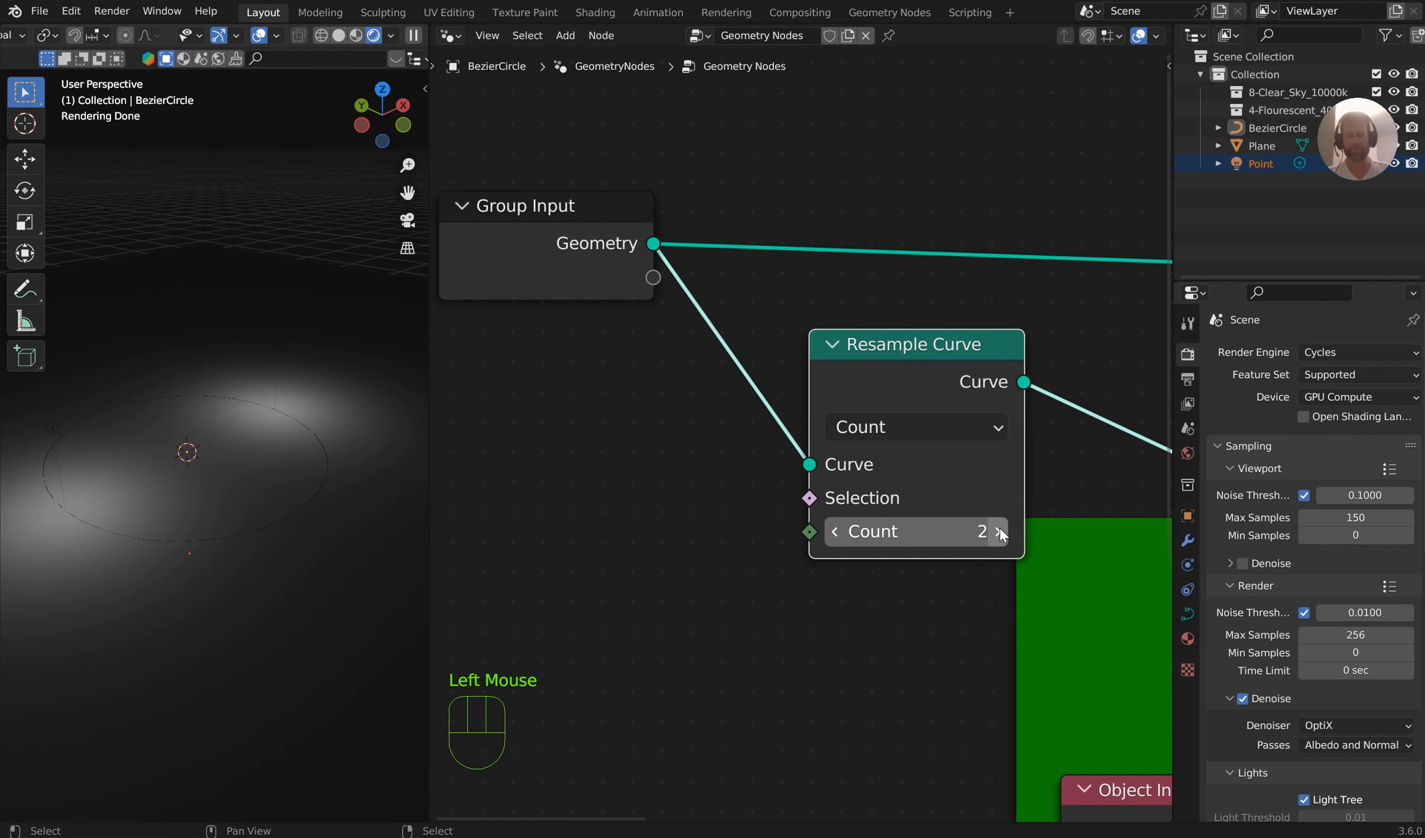
pyautogui.click(999, 531)
pyautogui.click(1000, 531)
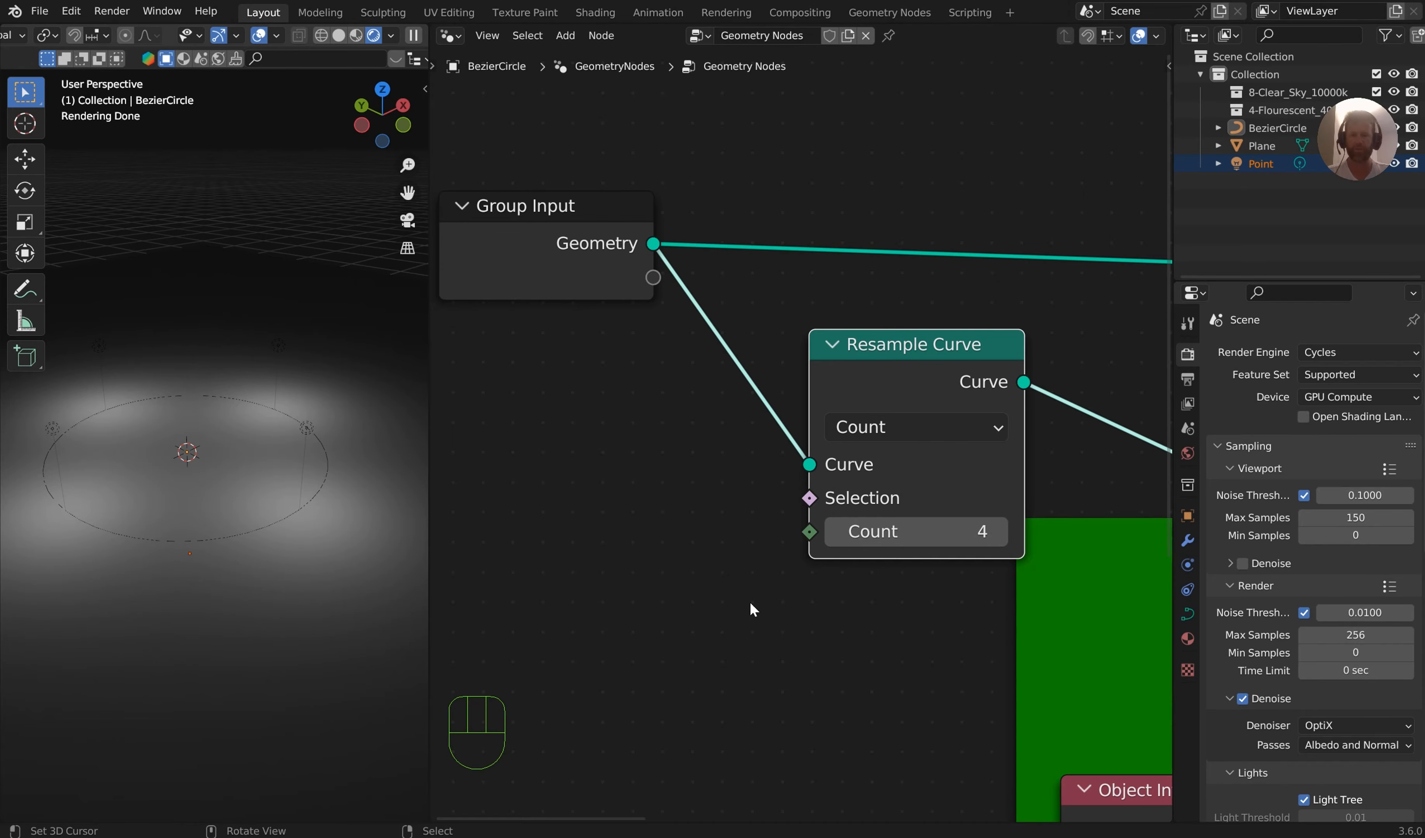
pyautogui.moveTo(916, 531); pyautogui.dragTo(959, 531)
pyautogui.doubleClick(899, 529)
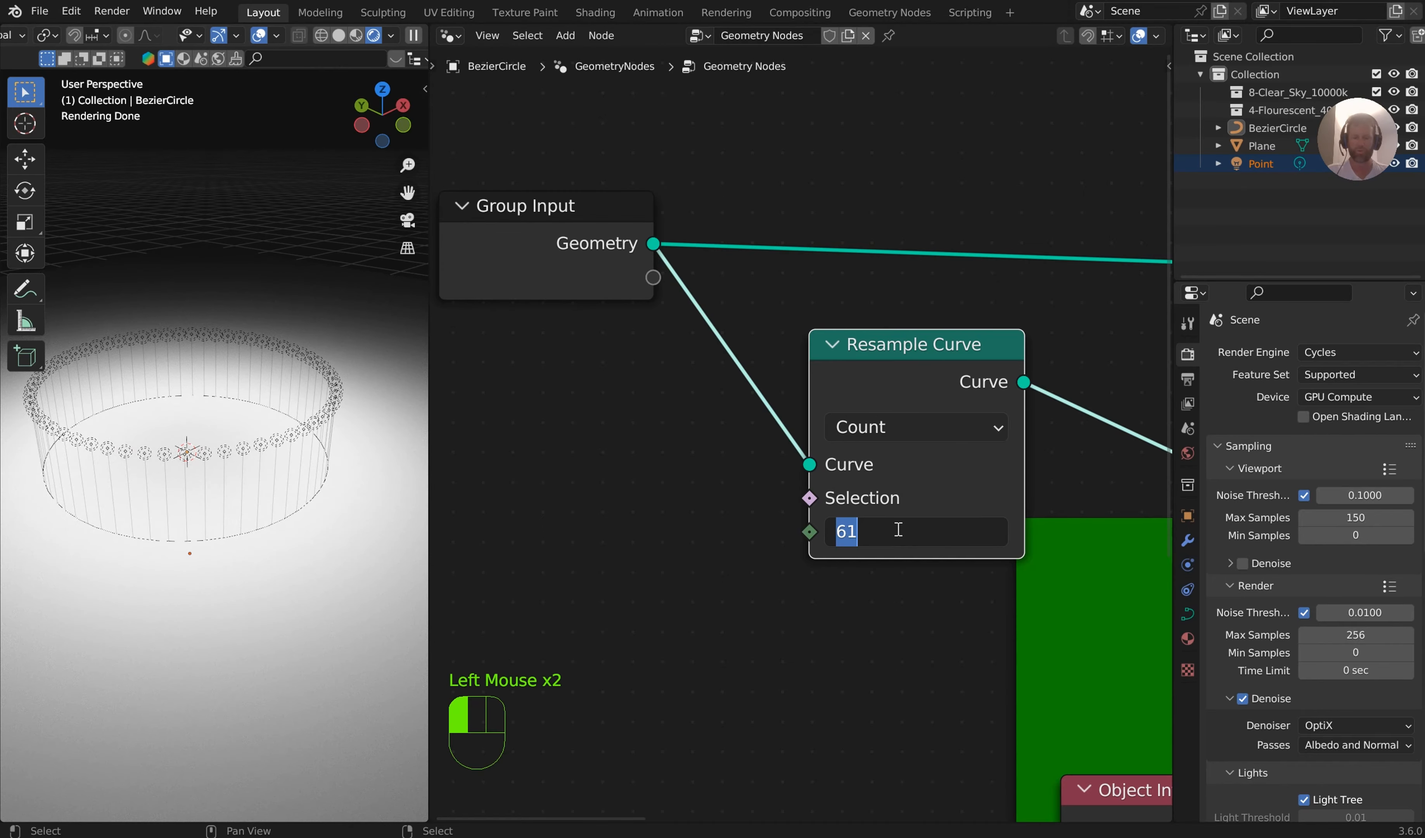
pyautogui.press('Return')
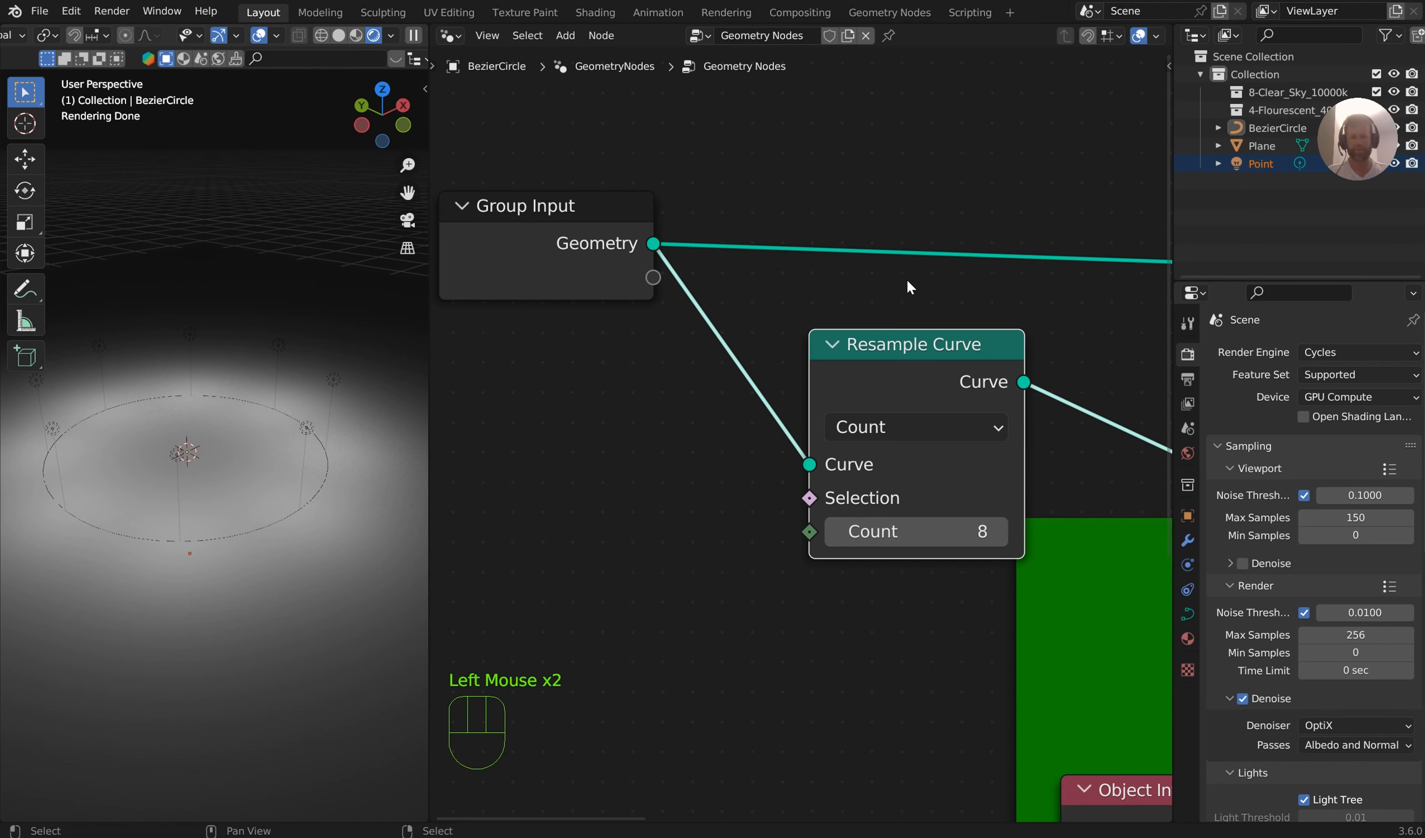
# Arrange the Resample Curve node above the Object Info node inside the Main Geo Instances frame and save the file
pyautogui.scroll(-4, 952, 387)
pyautogui.moveTo(972, 388); pyautogui.dragTo(754, 331, button='middle')
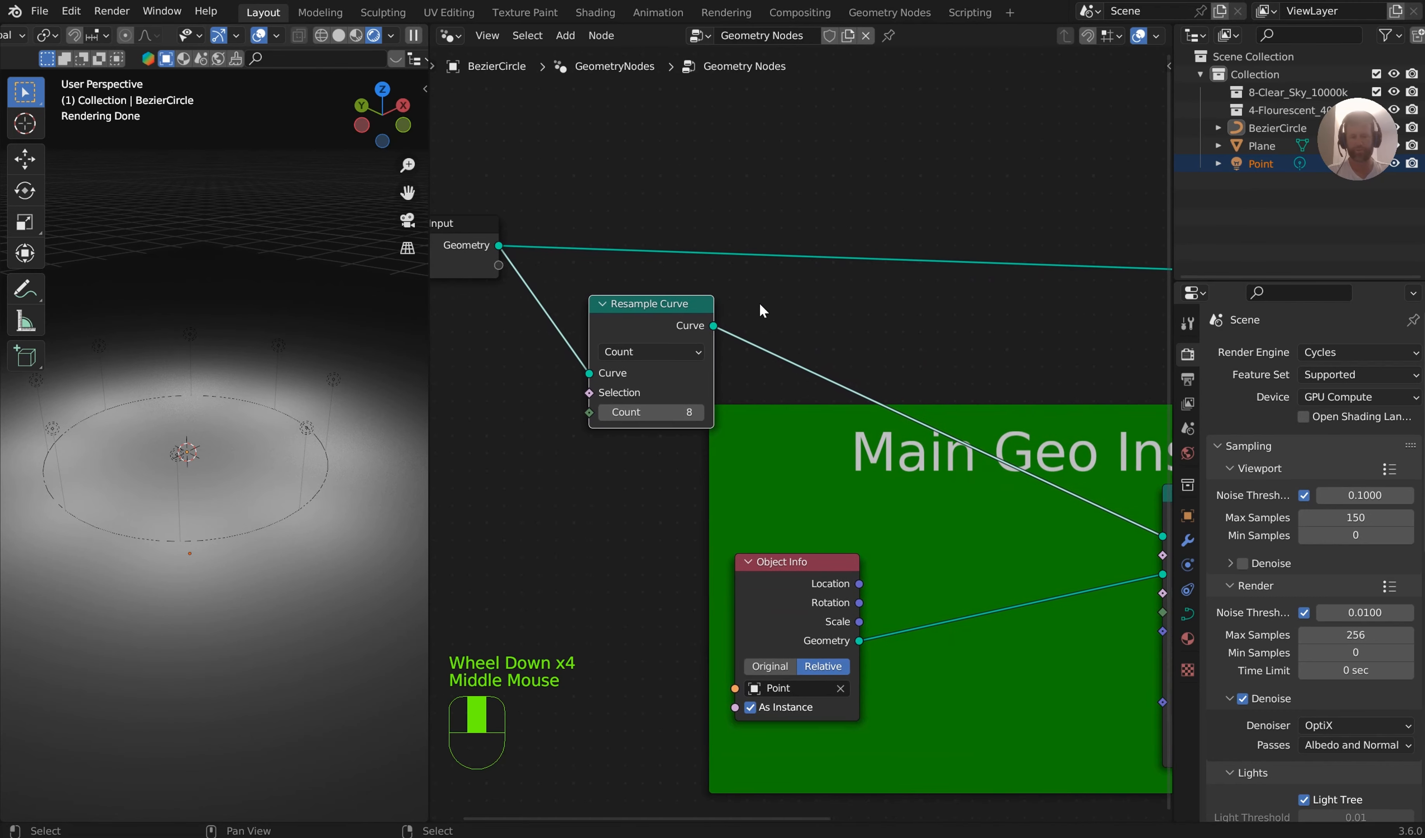
pyautogui.scroll(-2, 746, 326)
pyautogui.moveTo(663, 337); pyautogui.dragTo(762, 417)
pyautogui.moveTo(801, 540); pyautogui.dragTo(694, 614)
pyautogui.moveTo(781, 419); pyautogui.dragTo(697, 428)
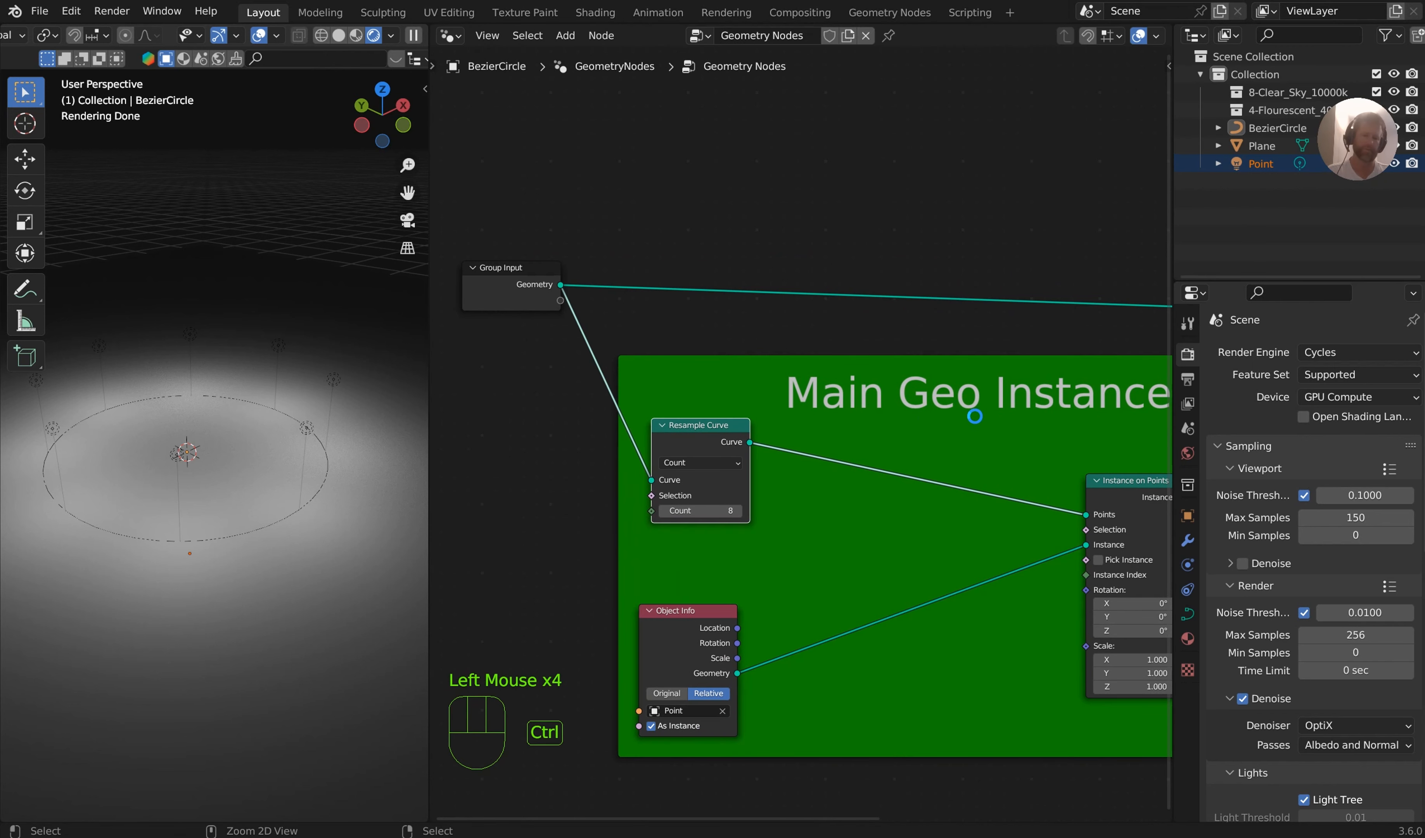
pyautogui.hotkey('ctrl', 's')
# Move the Join Geometry node farther away from the Main Geo Instances frame
pyautogui.moveTo(975, 416); pyautogui.dragTo(601, 400, button='middle')
pyautogui.scroll(-2, 799, 403)
pyautogui.moveTo(800, 403); pyautogui.dragTo(684, 486, button='middle')
pyautogui.moveTo(994, 435); pyautogui.dragTo(861, 322)
pyautogui.press('g')
pyautogui.click(1017, 239)
pyautogui.moveTo(821, 443); pyautogui.dragTo(945, 426, button='middle')
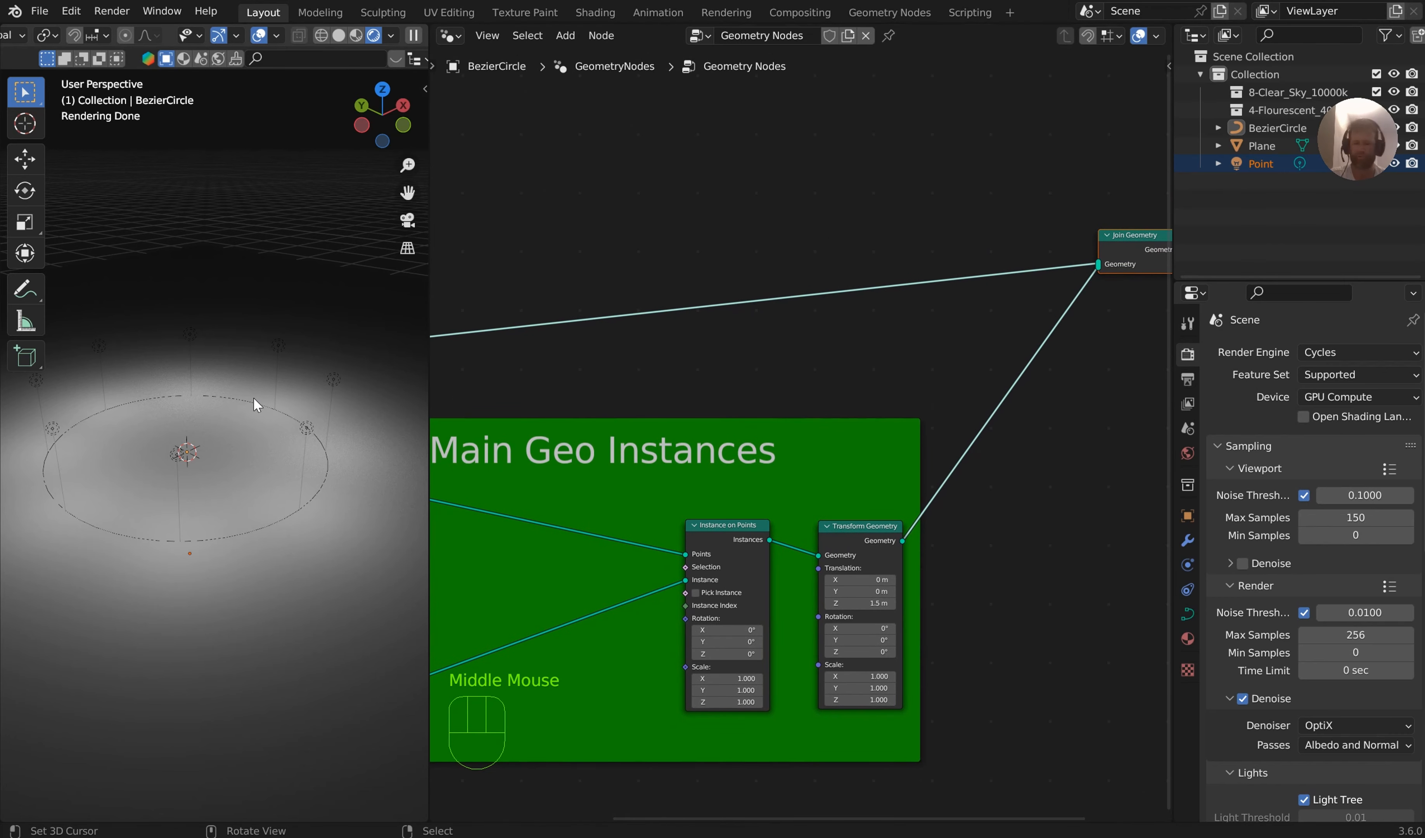
# Delete all vertices of the BezierCircle curve in Edit Mode
pyautogui.moveTo(254, 398); pyautogui.dragTo(274, 387, button='middle')
pyautogui.scroll(1, 191, 475)
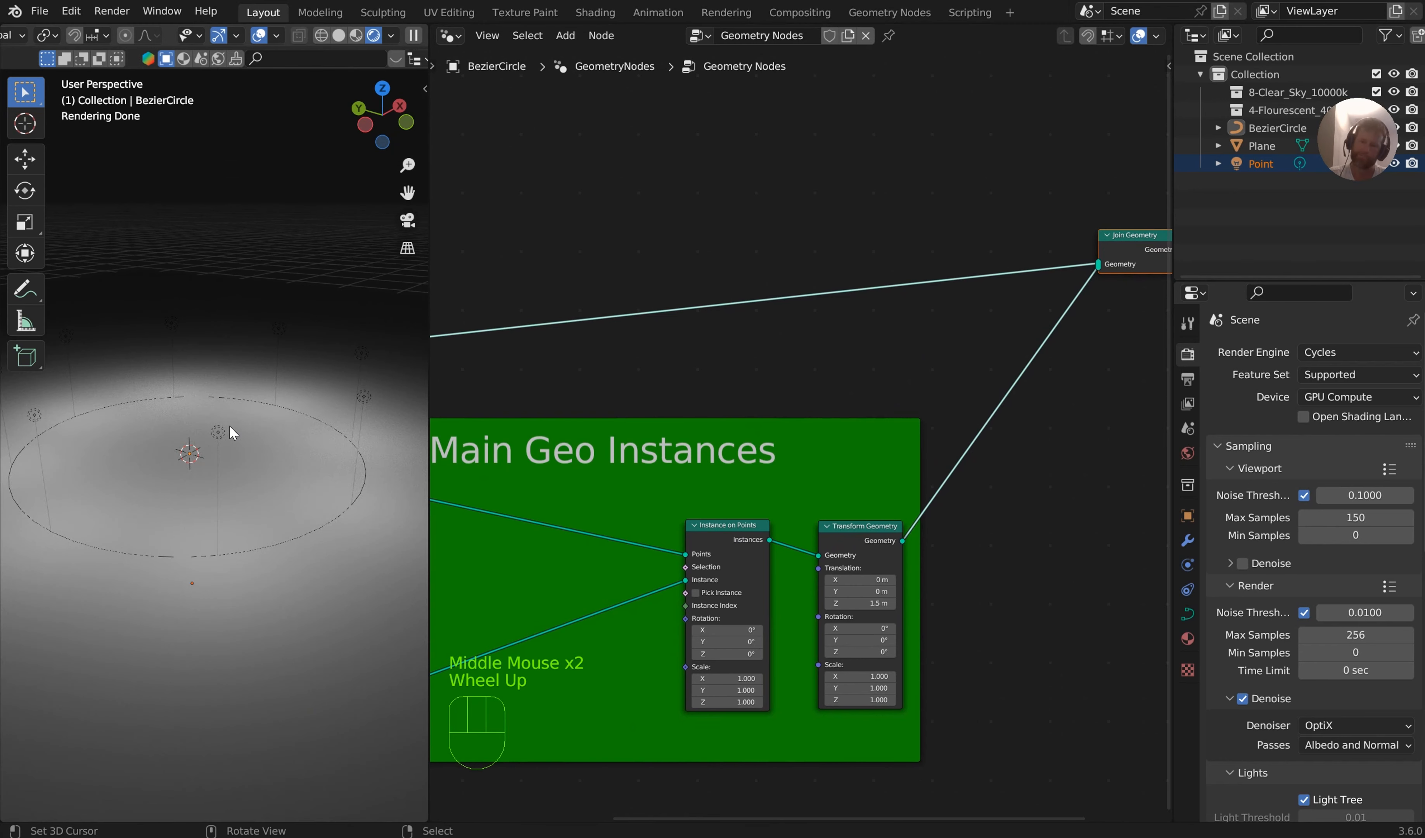
pyautogui.press('Tab')
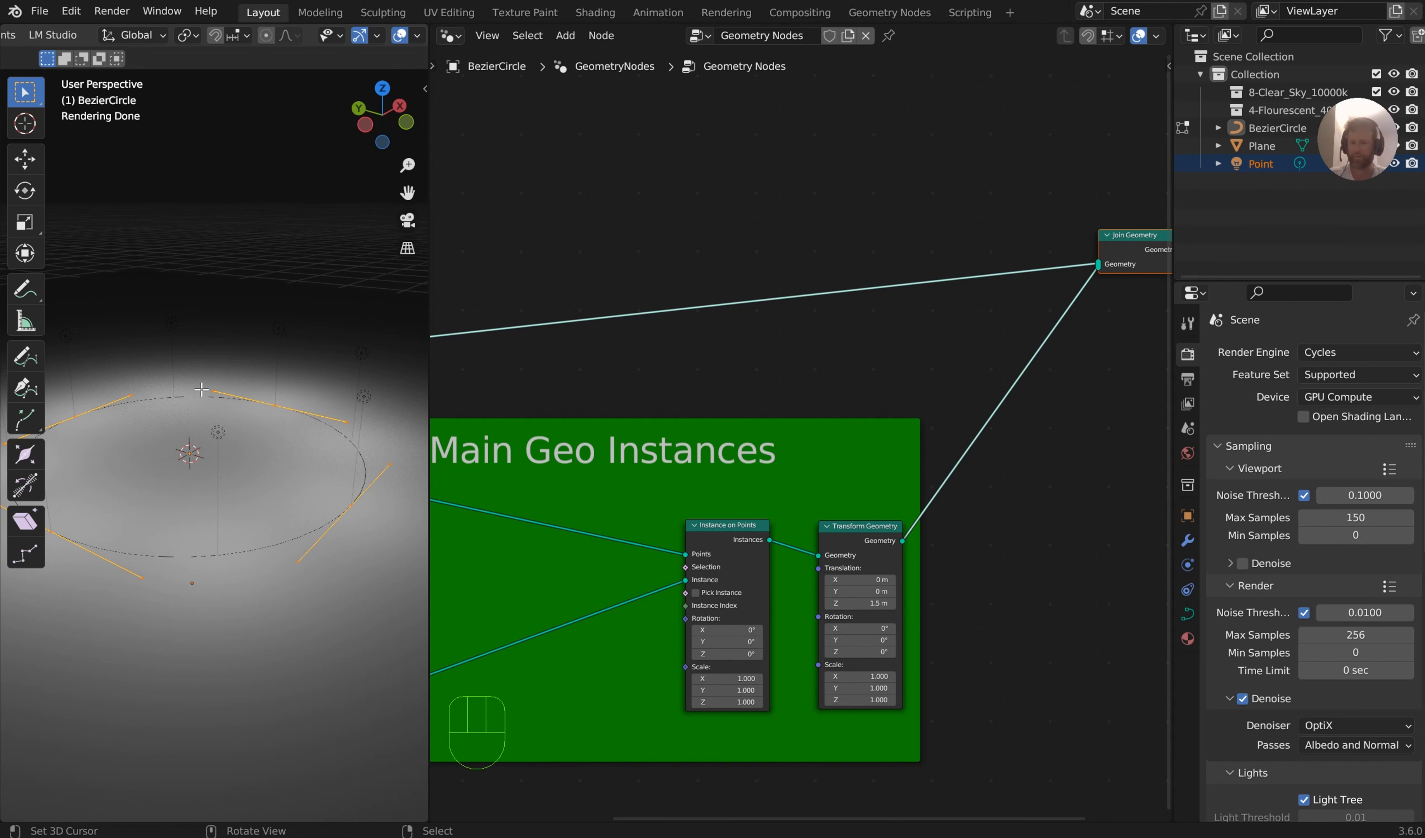
pyautogui.press('x')
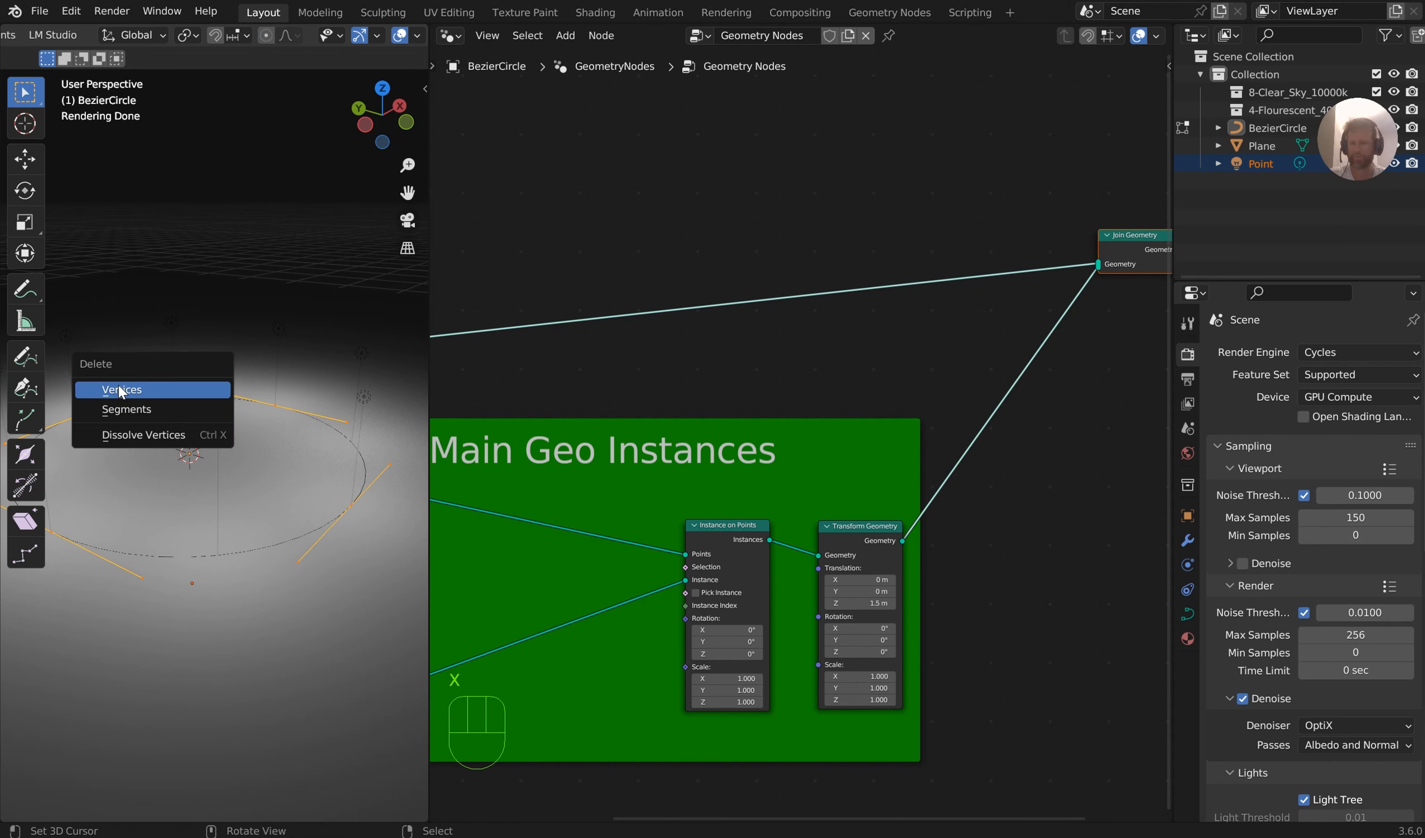
pyautogui.click(149, 389)
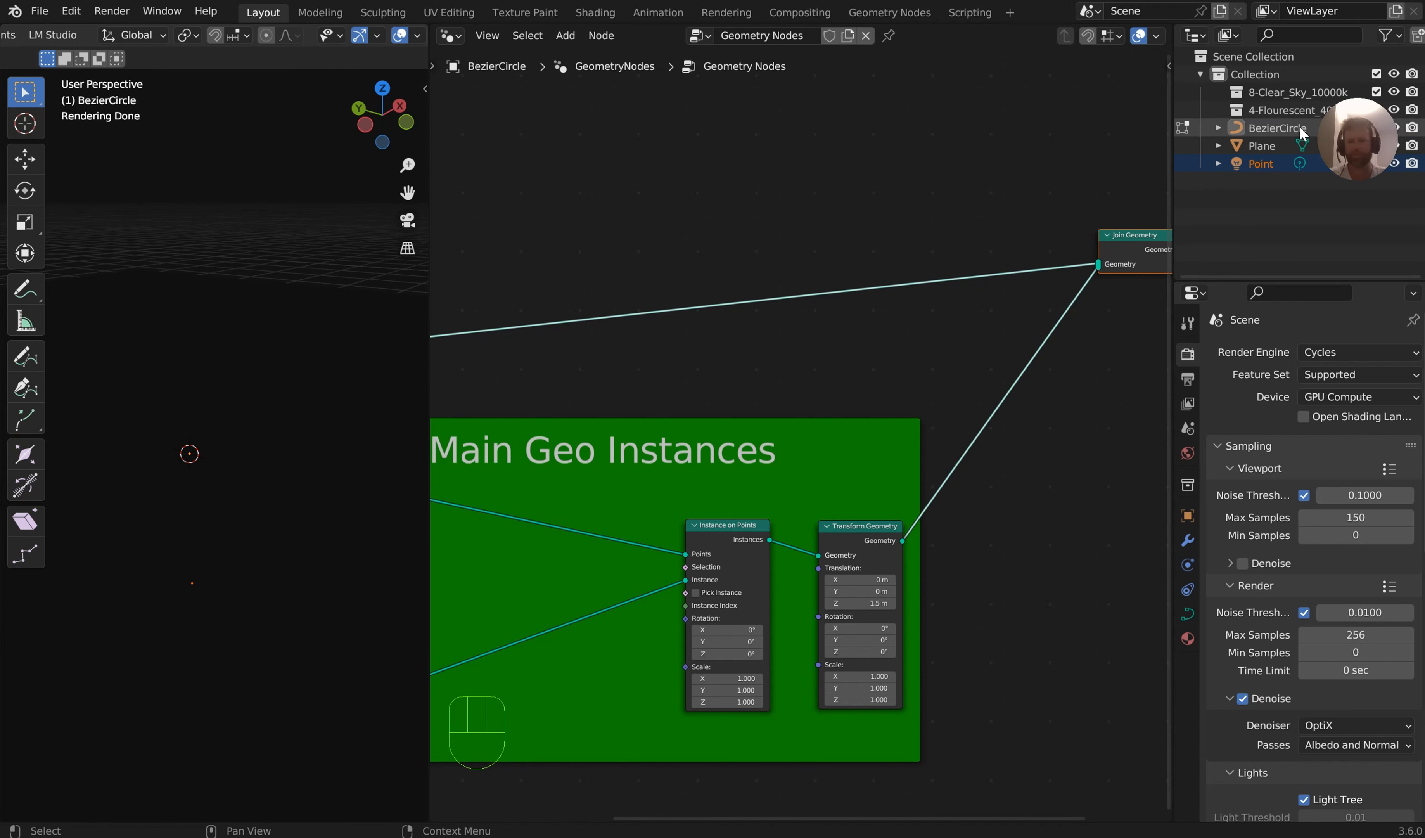
# Activate the curve Draw tool with its stroke depth set to Surface
pyautogui.click(26, 357)
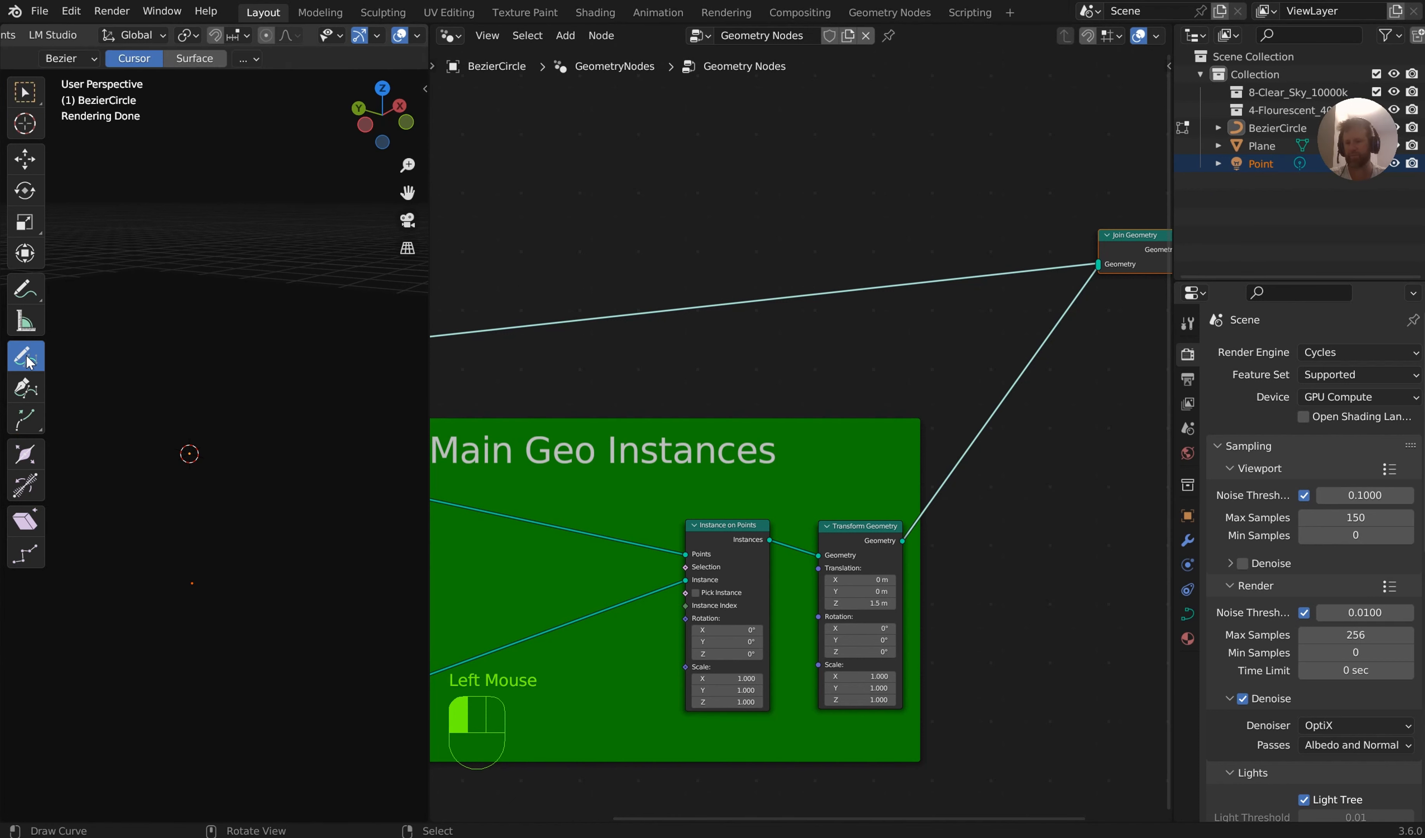
pyautogui.click(195, 60)
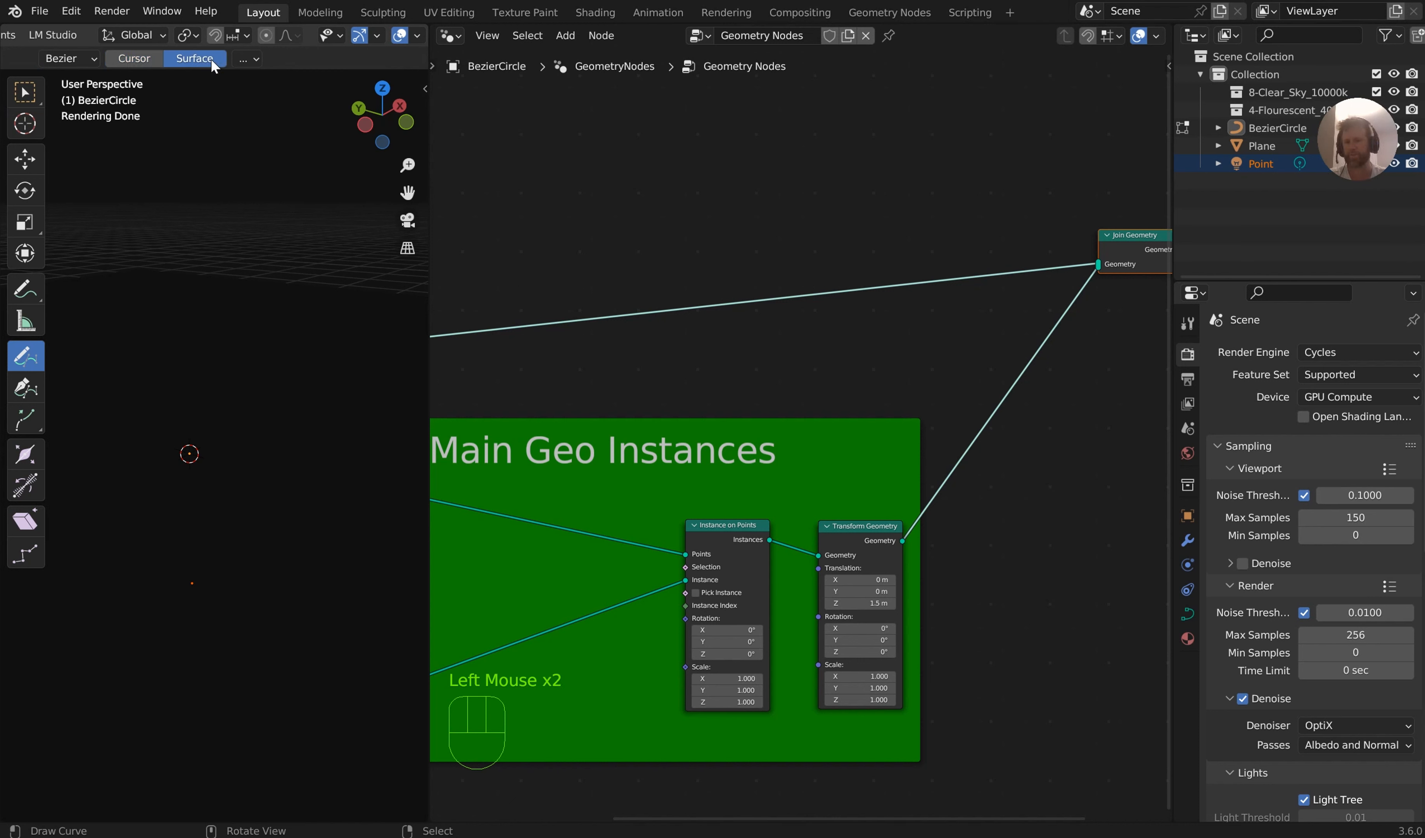
# Draw a freehand test curve across the plane, inspect it from the top view, and undo it
pyautogui.scroll(-1, 216, 261)
pyautogui.moveTo(125, 297); pyautogui.dragTo(154, 306)
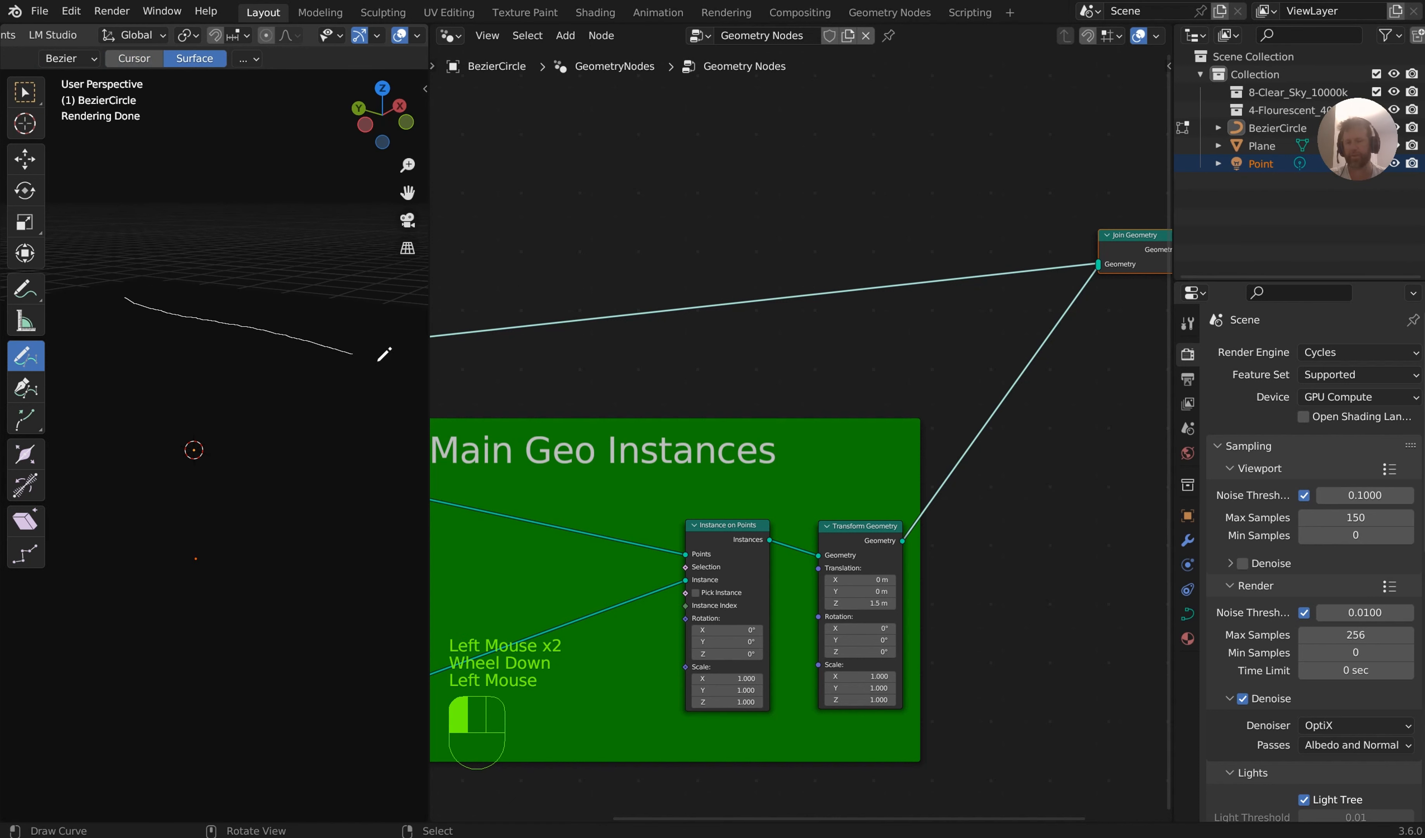
pyautogui.moveTo(384, 354); pyautogui.dragTo(392, 359)
pyautogui.scroll(-2, 351, 429)
pyautogui.moveTo(352, 429); pyautogui.dragTo(223, 356, button='middle')
pyautogui.scroll(-2, 239, 379)
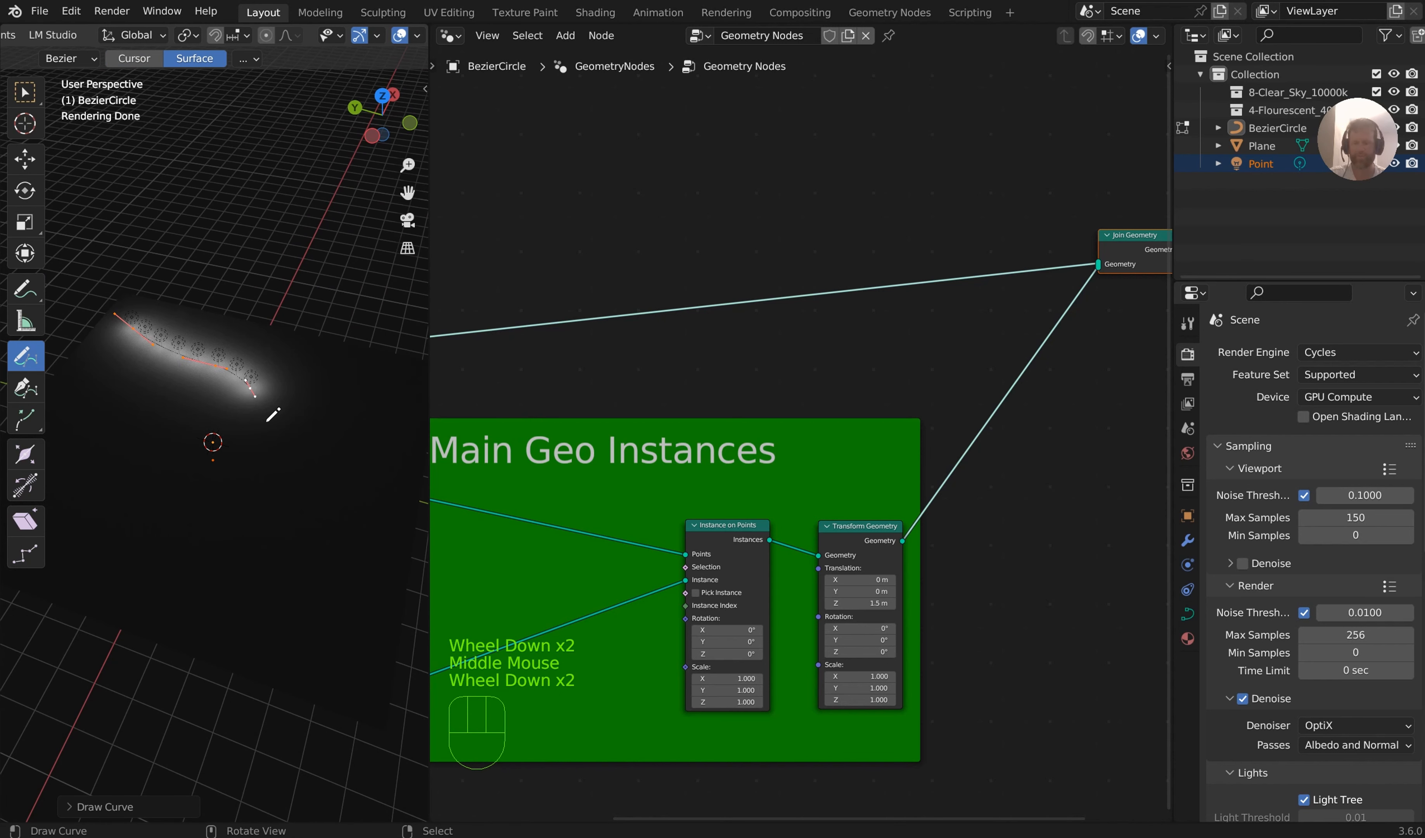
pyautogui.press('KP_7')
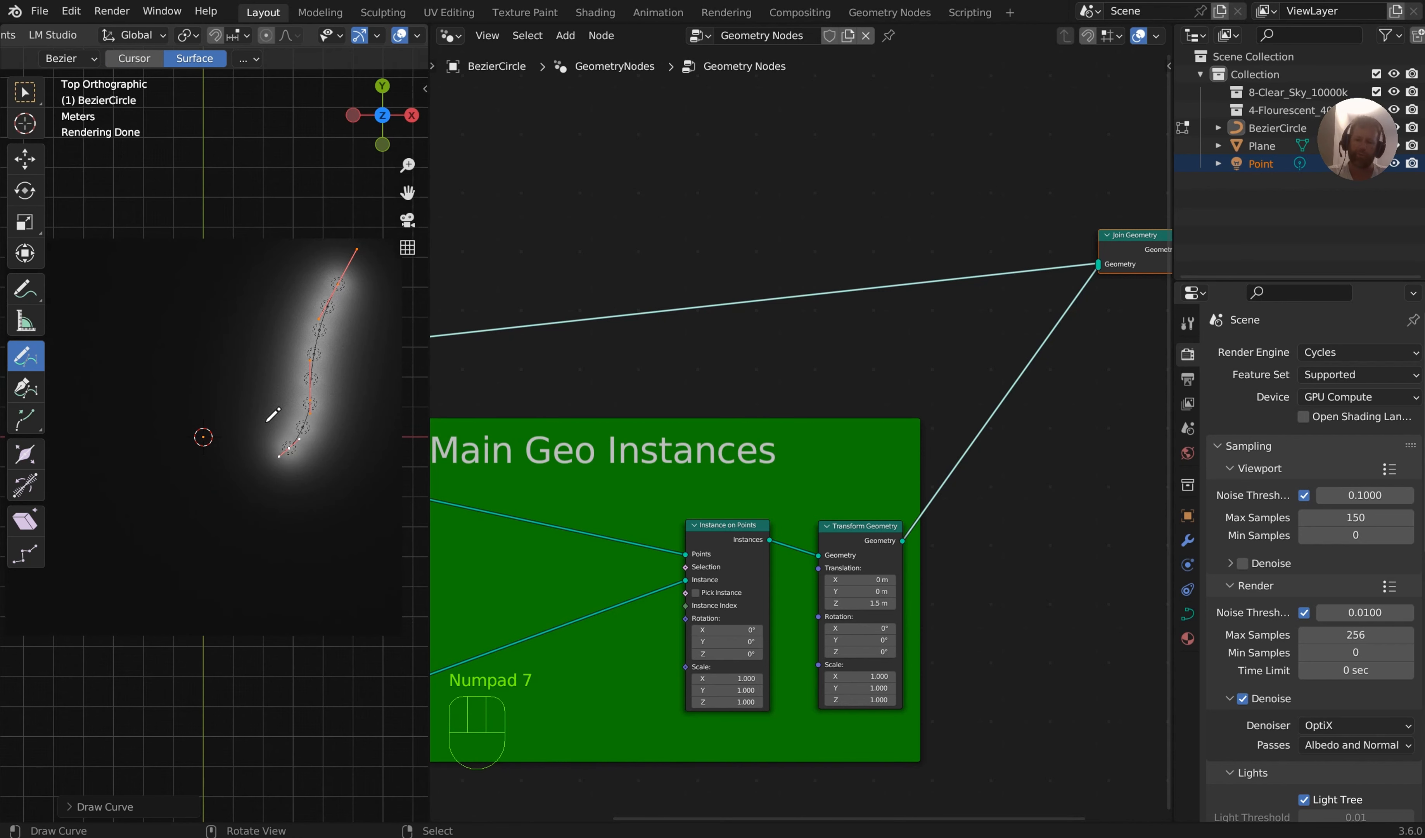
pyautogui.hotkey('ctrl', 'z')
# Draw a freehand curve in top view along the full length of the plane's positive-X edge
pyautogui.scroll(-2, 270, 415)
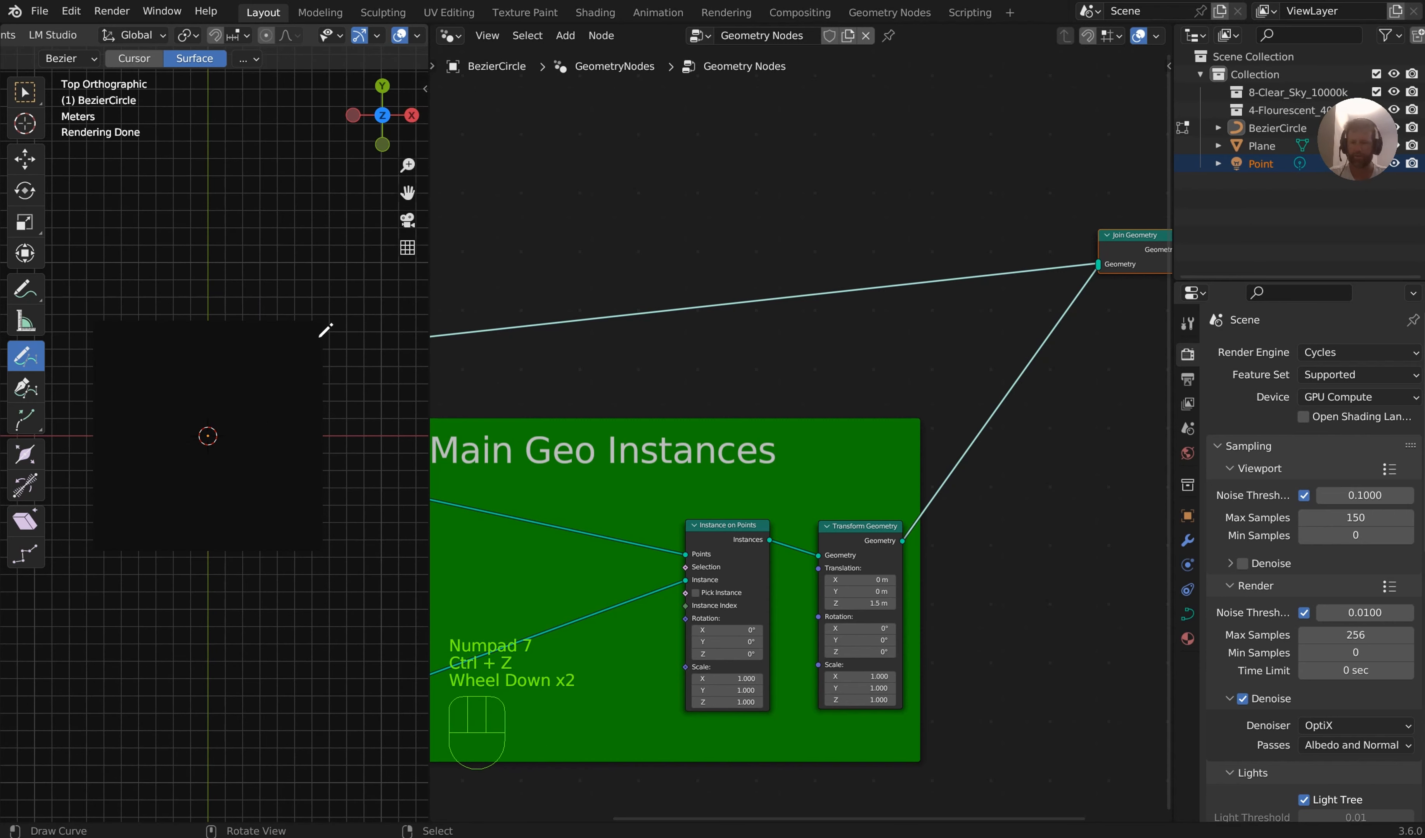
pyautogui.moveTo(319, 325); pyautogui.dragTo(324, 464)
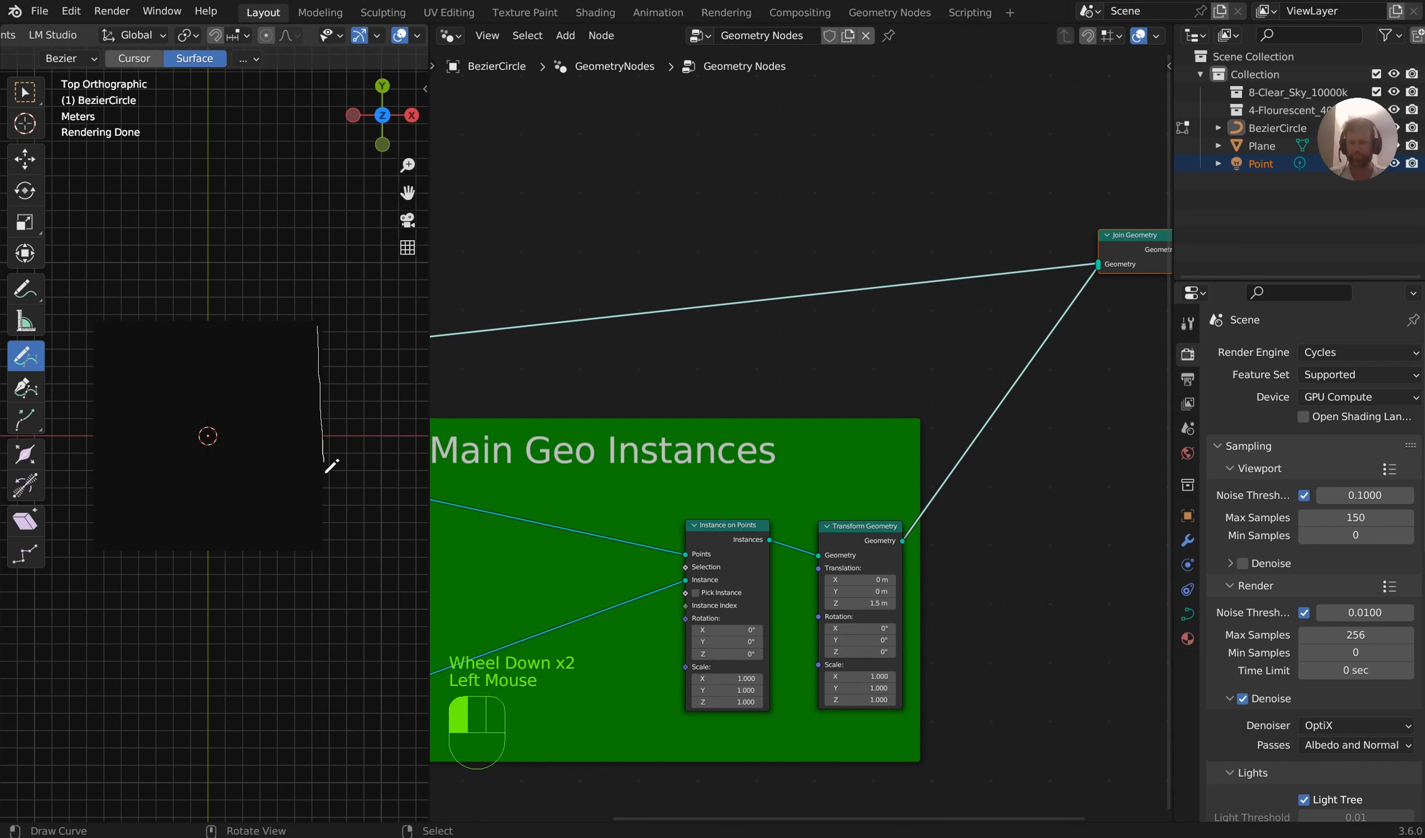
pyautogui.moveTo(329, 538); pyautogui.dragTo(331, 388)
pyautogui.moveTo(331, 388); pyautogui.dragTo(324, 381, button='middle')
pyautogui.scroll(2, 324, 381)
pyautogui.scroll(-1, 334, 271)
pyautogui.moveTo(334, 271); pyautogui.dragTo(331, 296, button='middle')
pyautogui.press('KP_7')
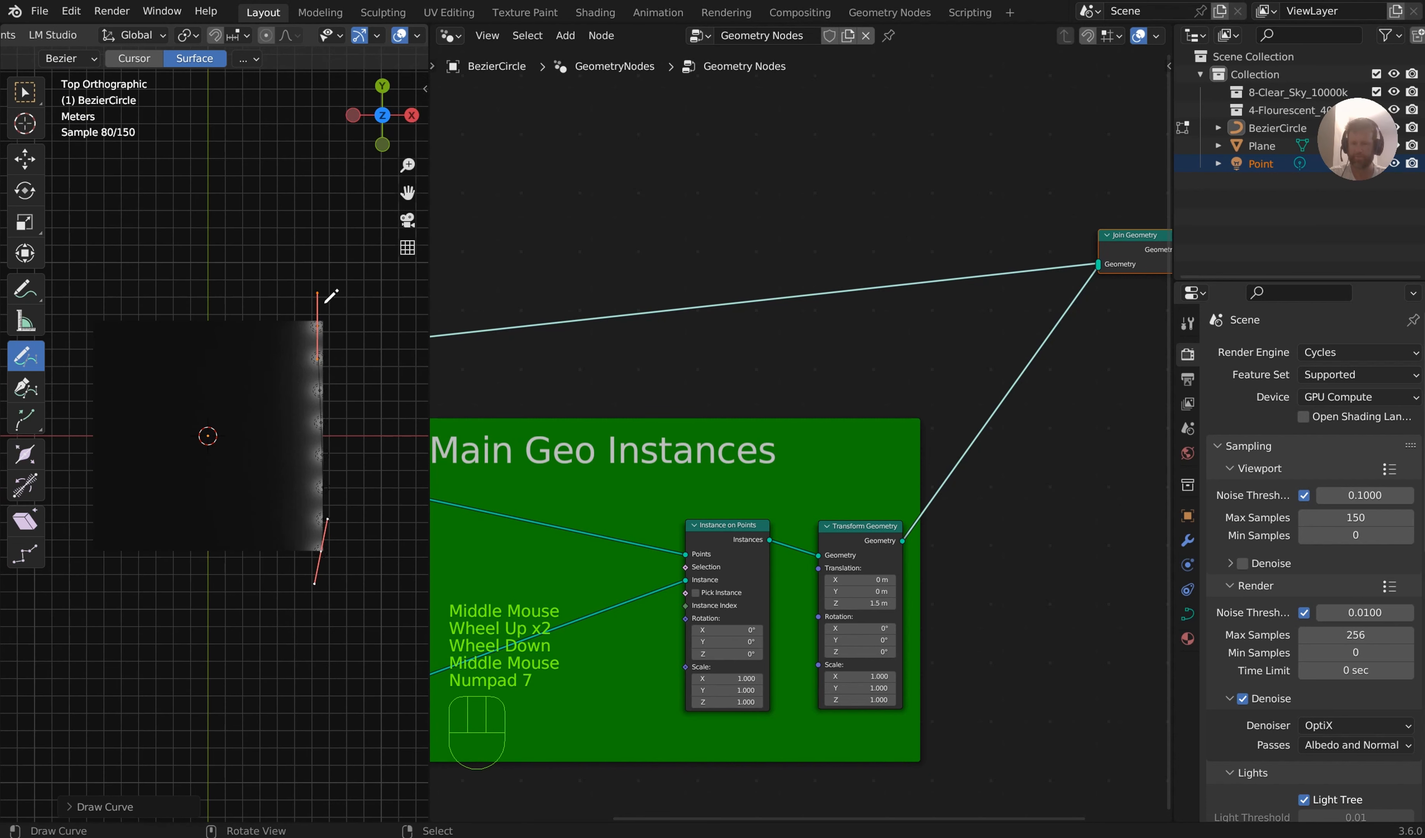
# Draw a second curve along the plane's remaining three edges and return to Object Mode
pyautogui.moveTo(315, 322); pyautogui.dragTo(102, 330)
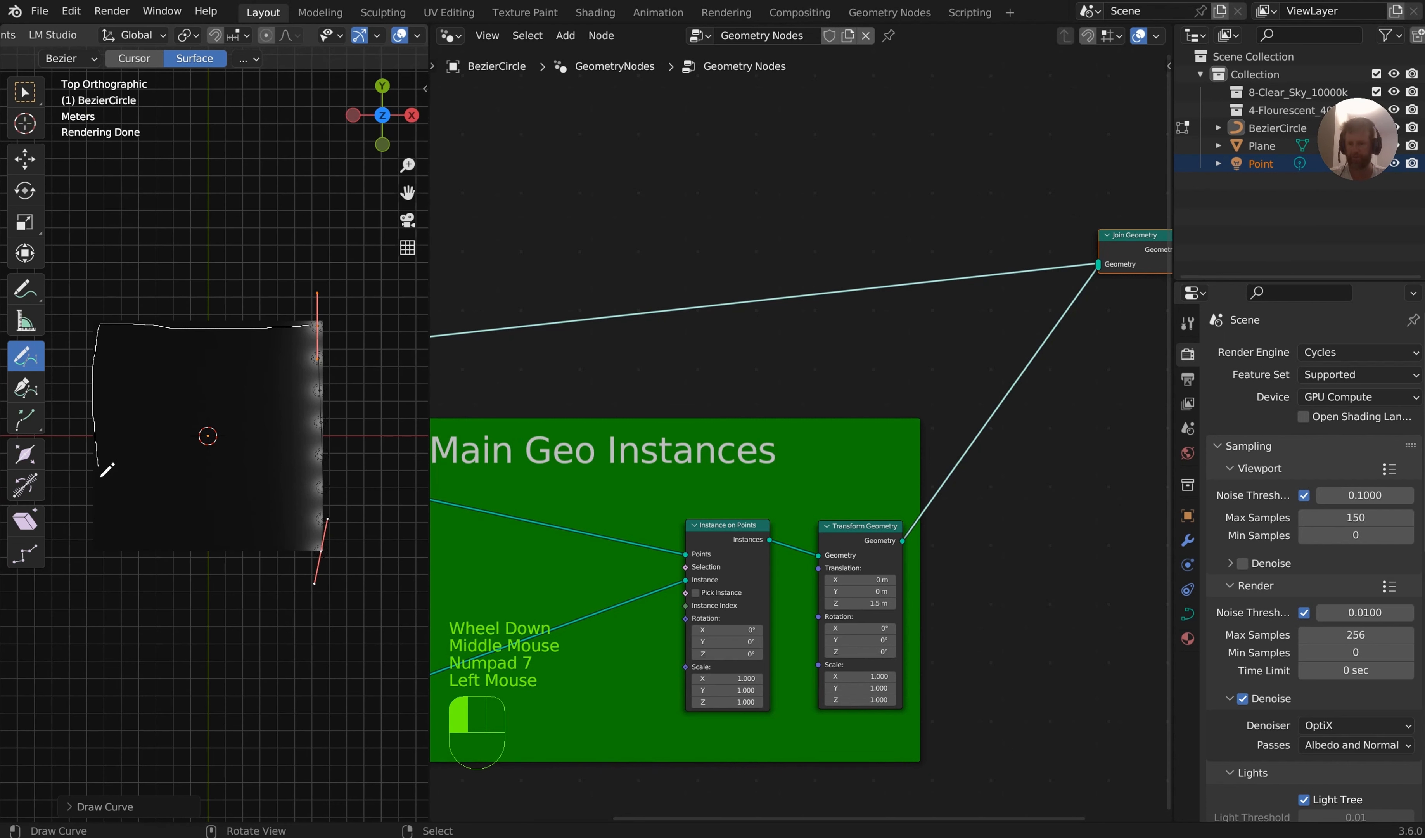
pyautogui.moveTo(100, 476)
pyautogui.mouseDown()
pyautogui.moveTo(107, 538)
pyautogui.moveTo(321, 549)
pyautogui.mouseUp()
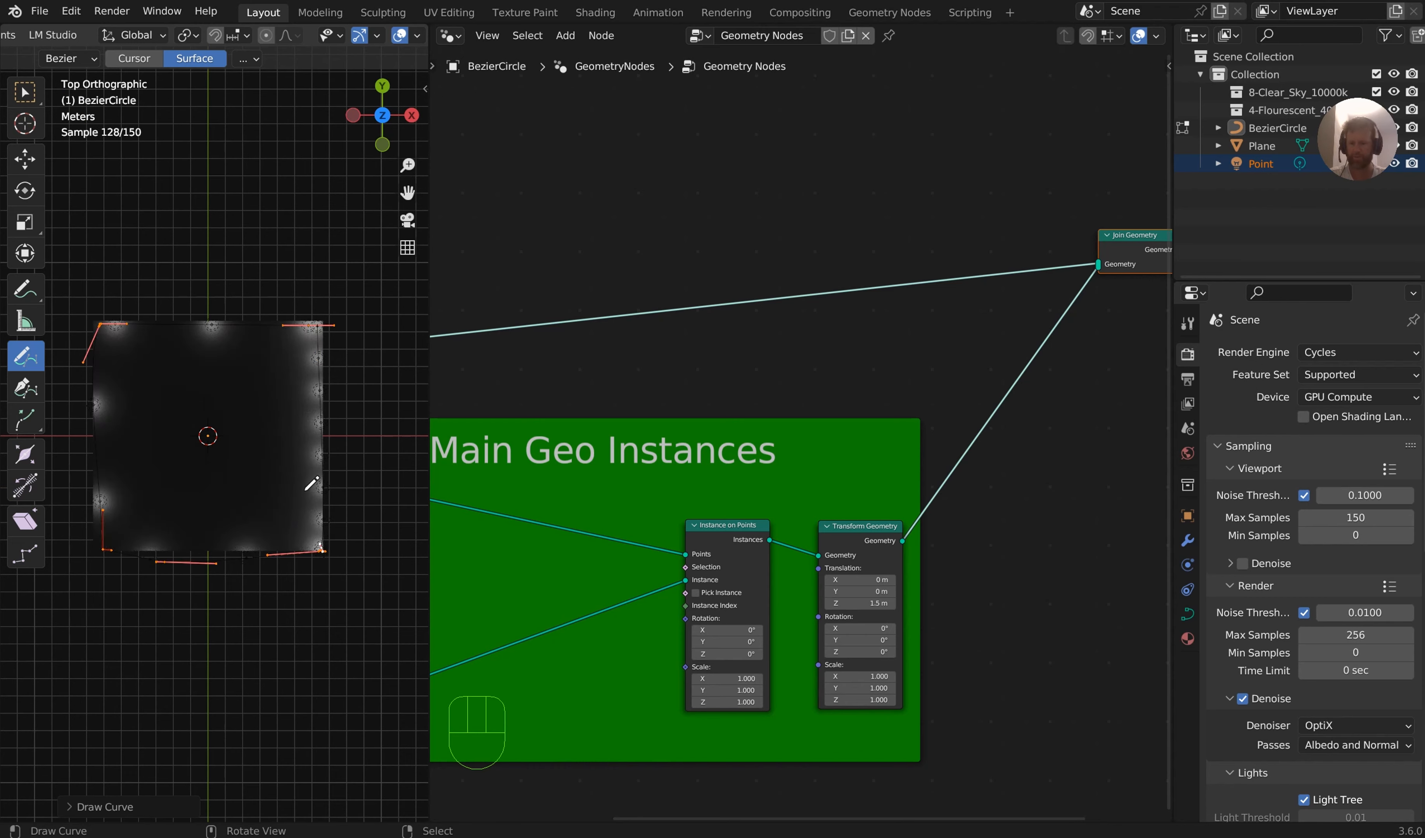
pyautogui.moveTo(321, 549)
pyautogui.mouseDown(button='middle')
pyautogui.moveTo(341, 337)
pyautogui.moveTo(404, 512)
pyautogui.mouseUp(button='middle')
pyautogui.press('Tab')
pyautogui.click(358, 385)
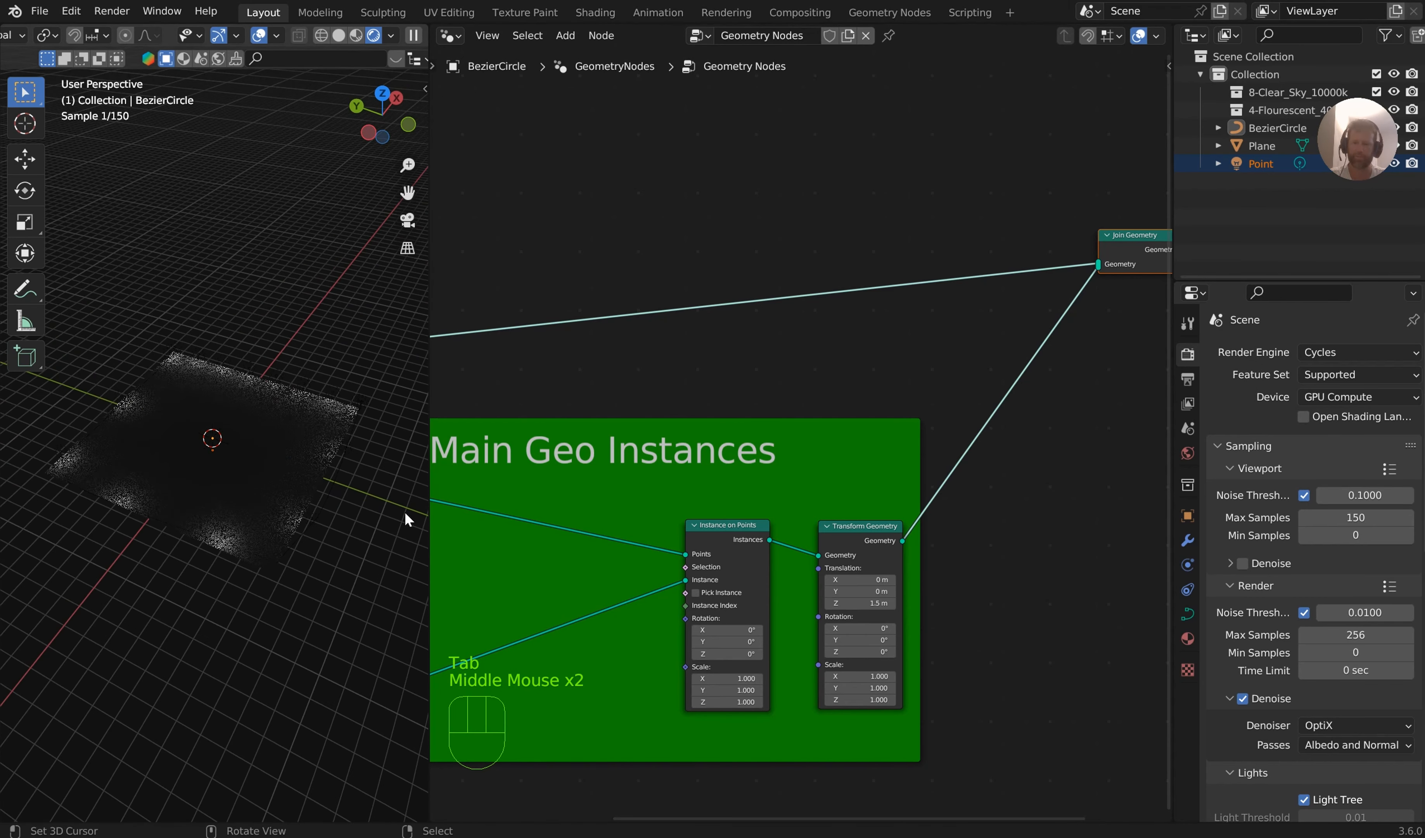
# Increase the Resample Curve count to 62 to place more lights along the drawn edges
pyautogui.scroll(2, 589, 577)
pyautogui.moveTo(589, 577); pyautogui.dragTo(1113, 534, button='middle')
pyautogui.scroll(3, 1025, 515)
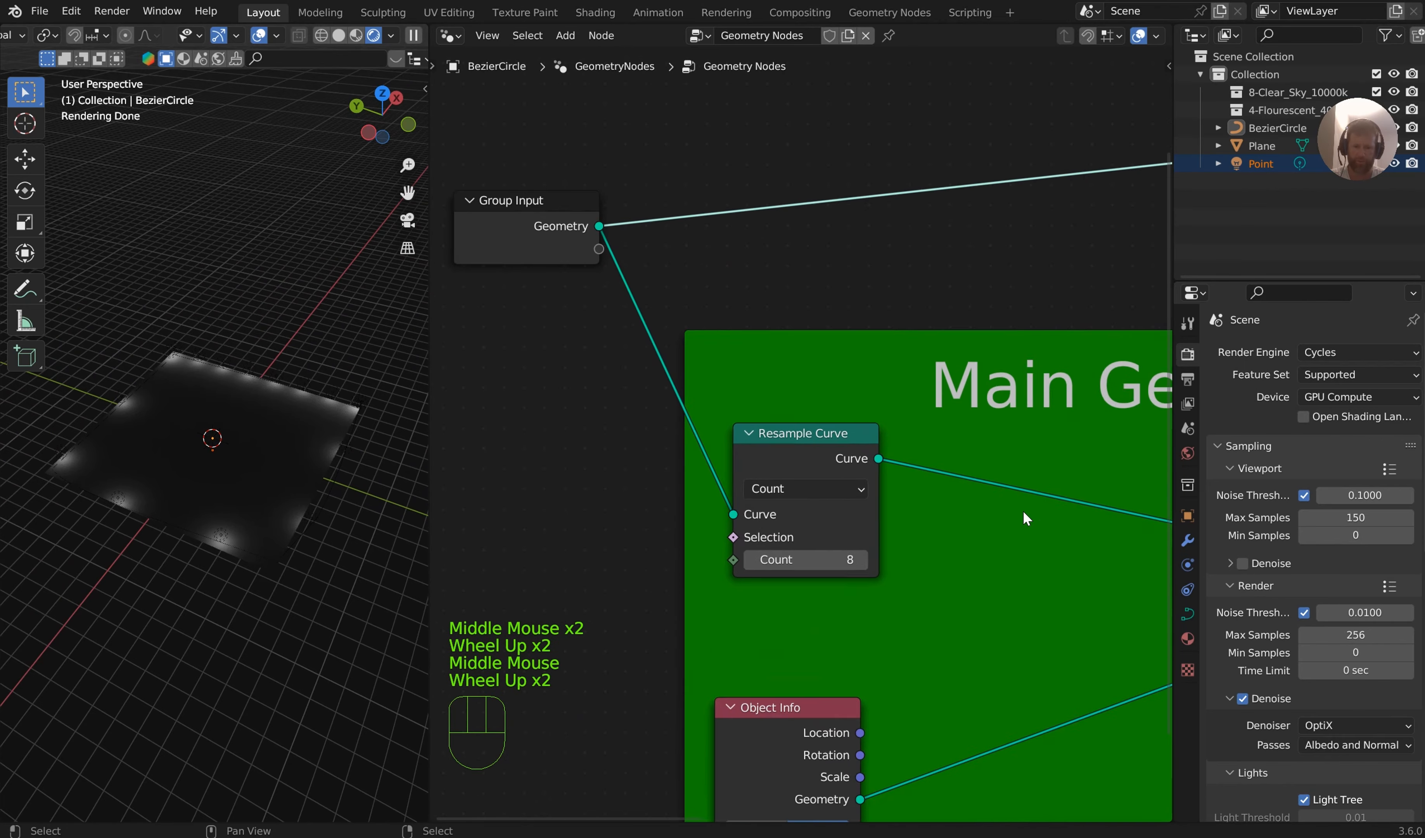
pyautogui.moveTo(1025, 516); pyautogui.dragTo(954, 417, button='middle')
pyautogui.scroll(1, 954, 416)
pyautogui.moveTo(719, 493); pyautogui.dragTo(857, 493)
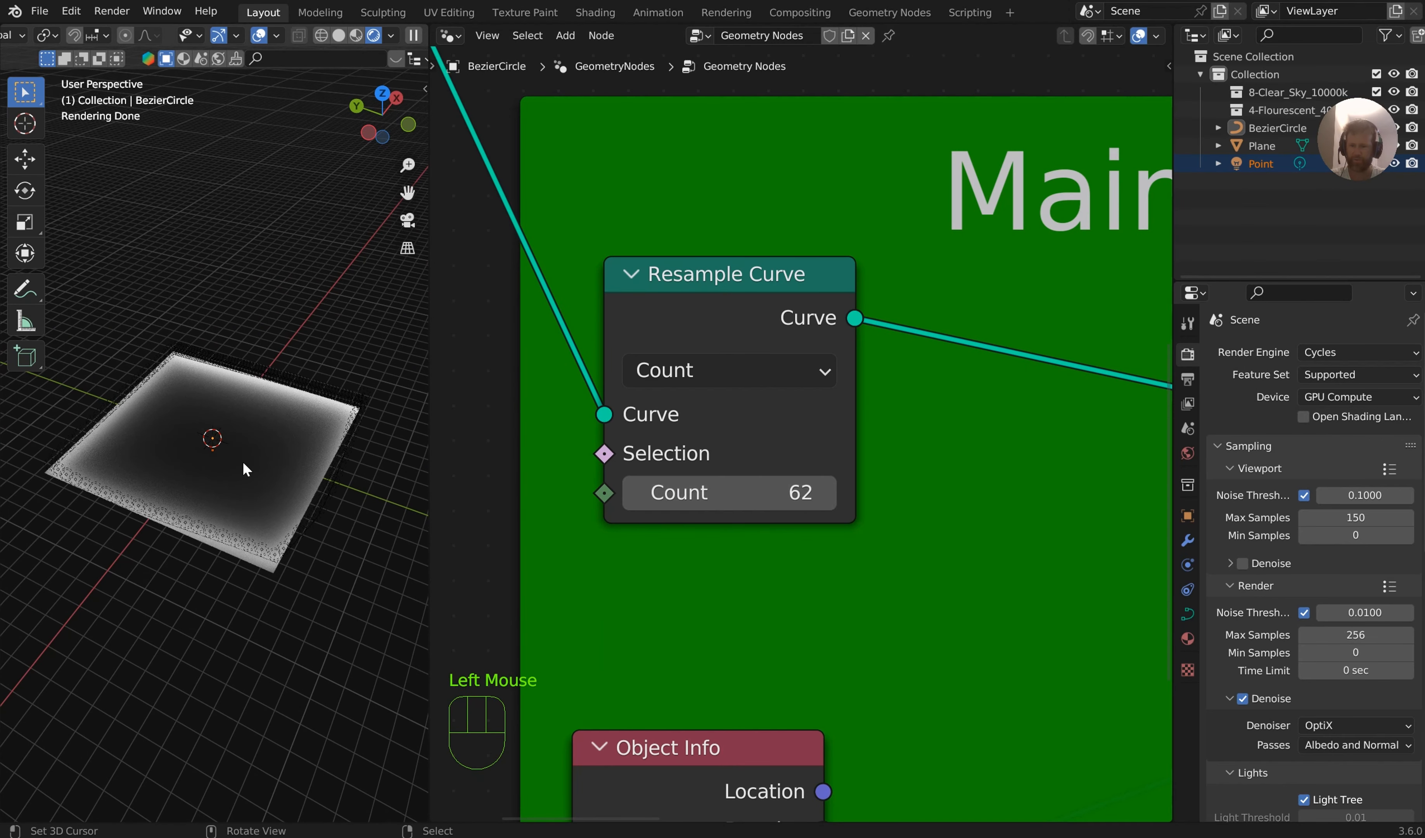
pyautogui.scroll(3, 267, 438)
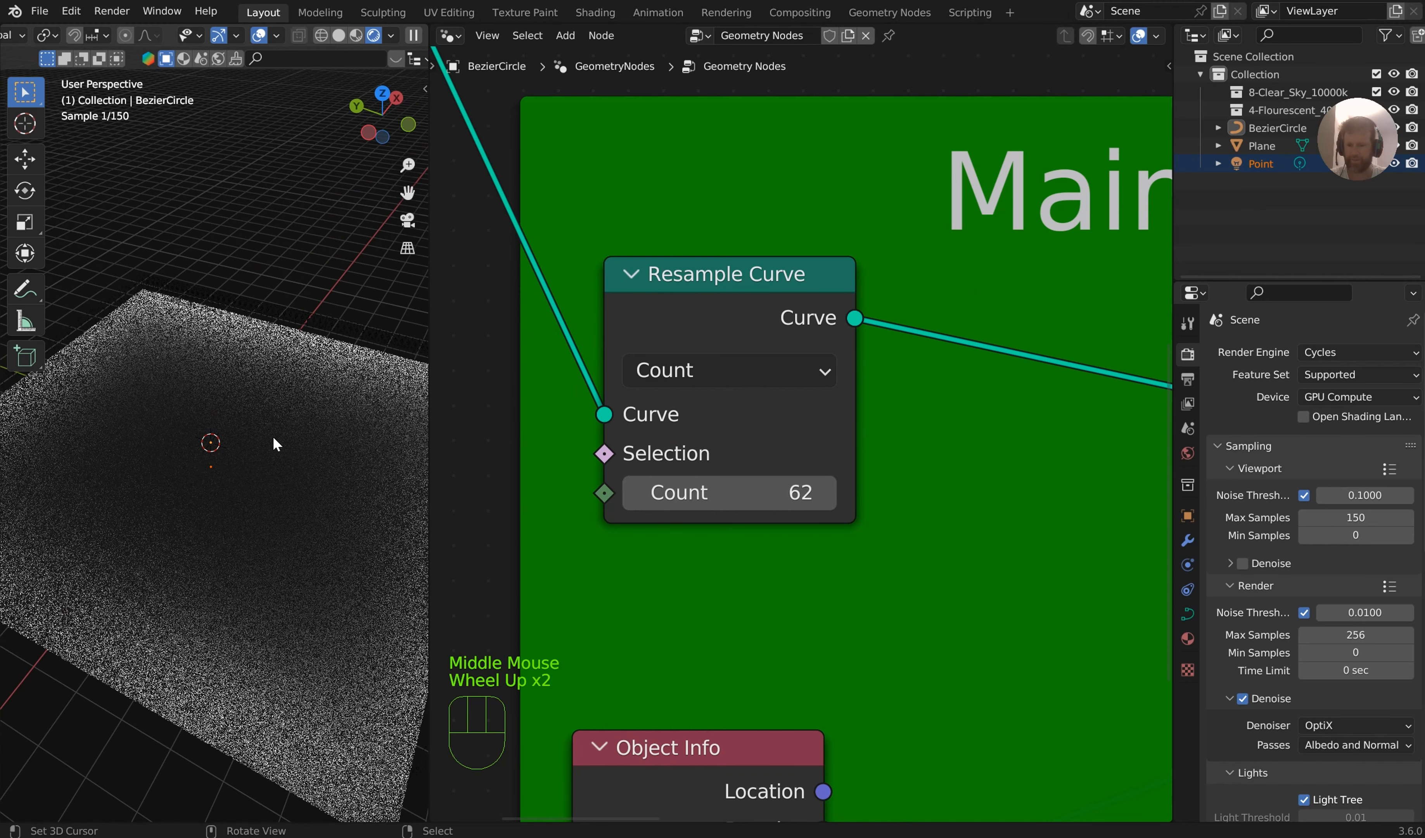
# Raise the Z translation of the Transform Geometry node to 4.5 m
pyautogui.scroll(-2, 839, 500)
pyautogui.moveTo(839, 500)
pyautogui.mouseDown(button='middle')
pyautogui.moveTo(1144, 518)
pyautogui.moveTo(830, 486)
pyautogui.mouseUp(button='middle')
pyautogui.keyDown('shift'); pyautogui.moveTo(863, 456); pyautogui.dragTo(920, 456); pyautogui.keyUp('shift')
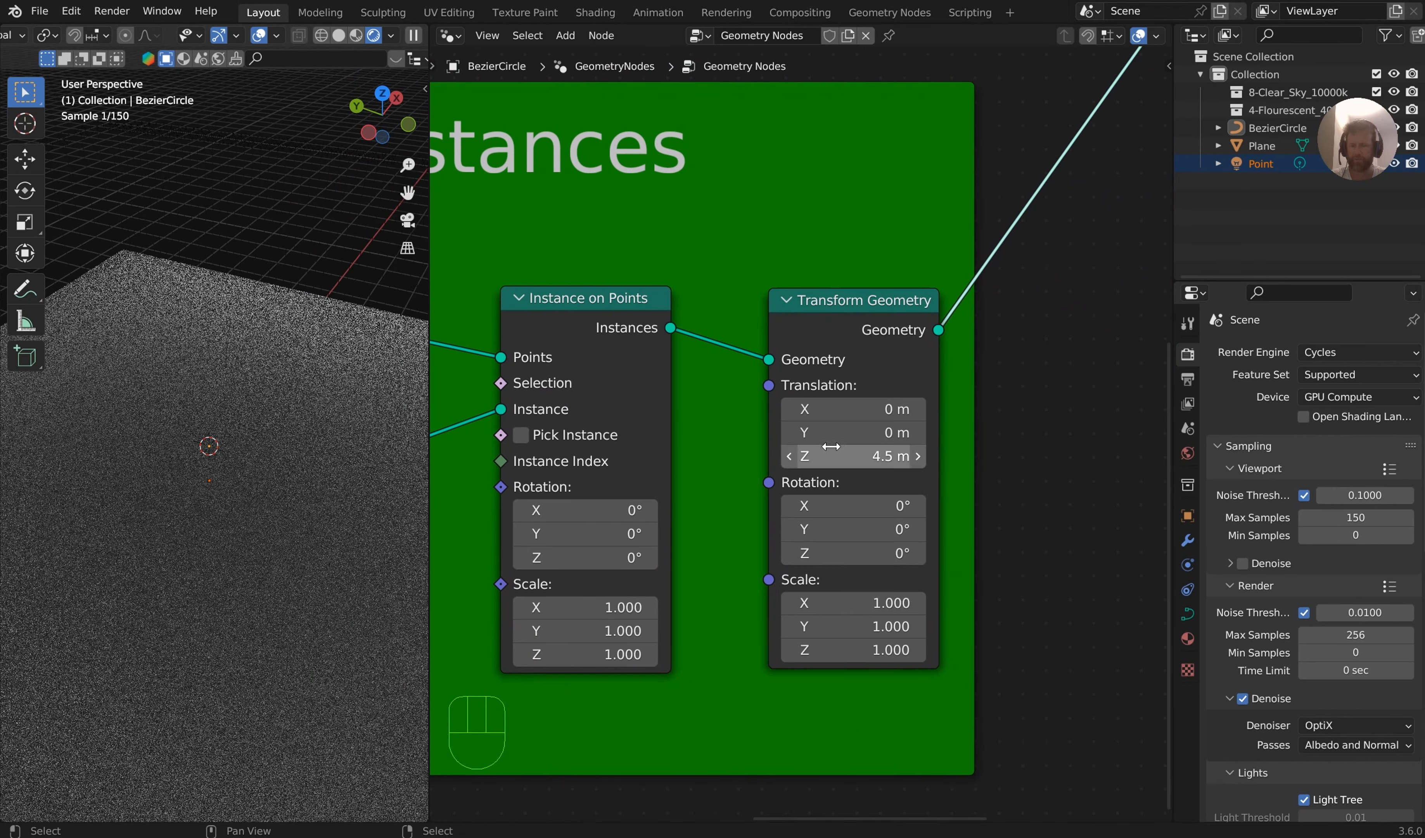
pyautogui.scroll(-2, 391, 414)
pyautogui.moveTo(460, 429); pyautogui.dragTo(586, 443, button='middle')
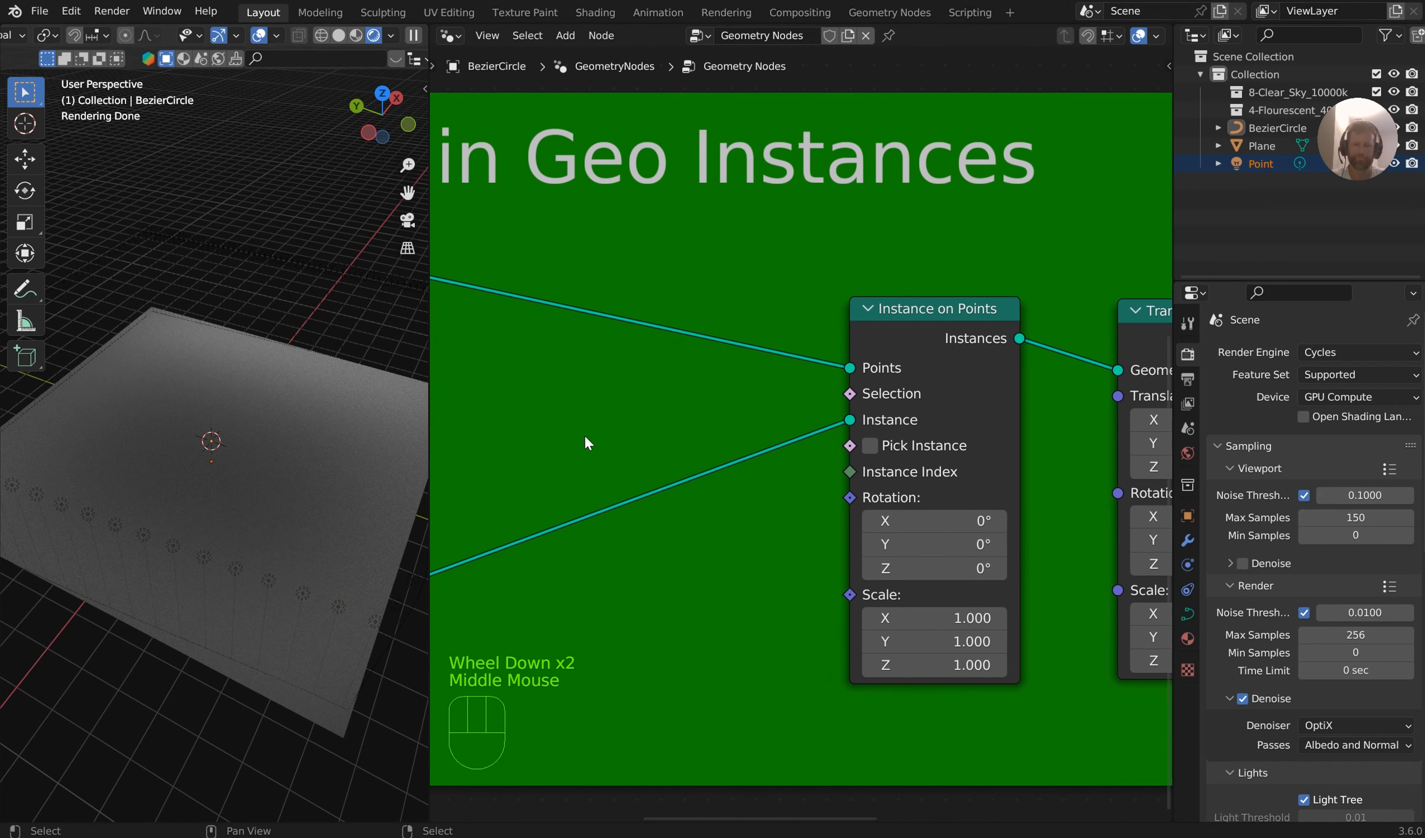
# Set the Resample Curve count to 24
pyautogui.scroll(-2, 591, 436)
pyautogui.scroll(-1, 648, 375)
pyautogui.moveTo(648, 375); pyautogui.dragTo(828, 432, button='middle')
pyautogui.moveTo(696, 458)
pyautogui.mouseDown()
pyautogui.moveTo(661, 457)
pyautogui.moveTo(710, 458)
pyautogui.mouseUp()
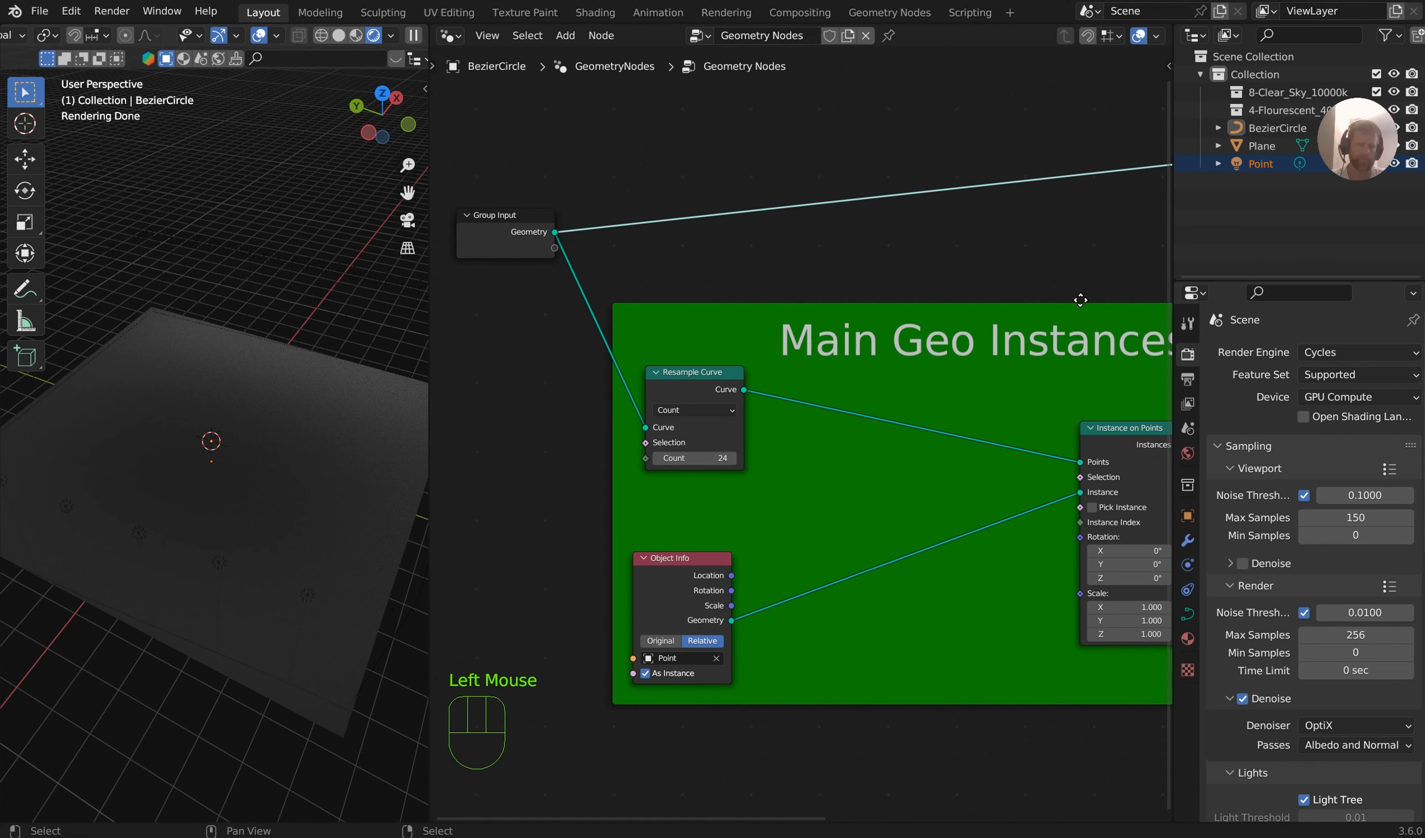
pyautogui.hotkey('ctrl', 'z')
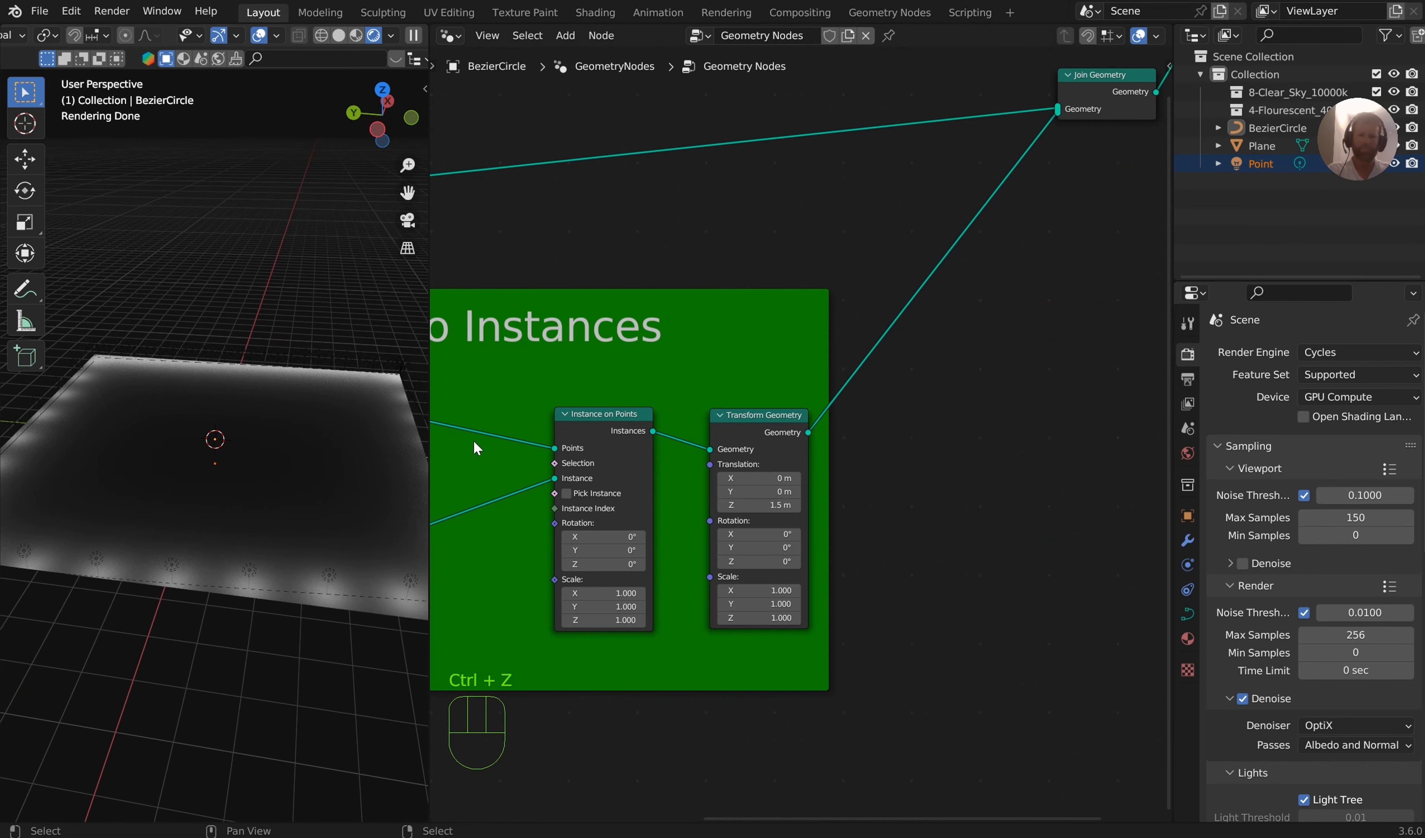
pyautogui.scroll(3, 474, 448)
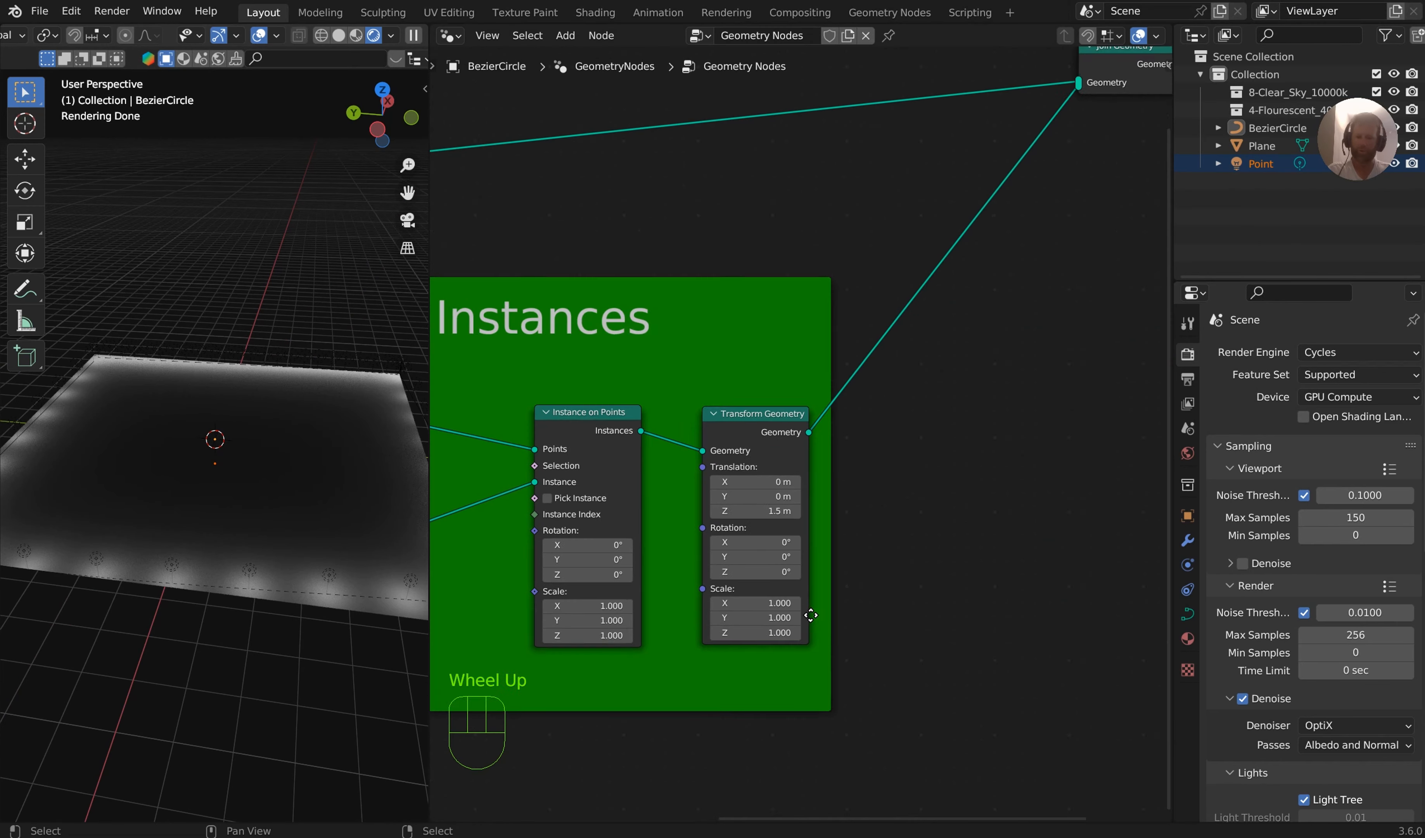
# Set the Transform Geometry scale to -0.320 on X, Y and Z
pyautogui.moveTo(475, 449); pyautogui.dragTo(647, 218, button='middle')
pyautogui.scroll(1, 1082, 413)
pyautogui.moveTo(1081, 413); pyautogui.dragTo(916, 523, button='middle')
pyautogui.scroll(1, 802, 582)
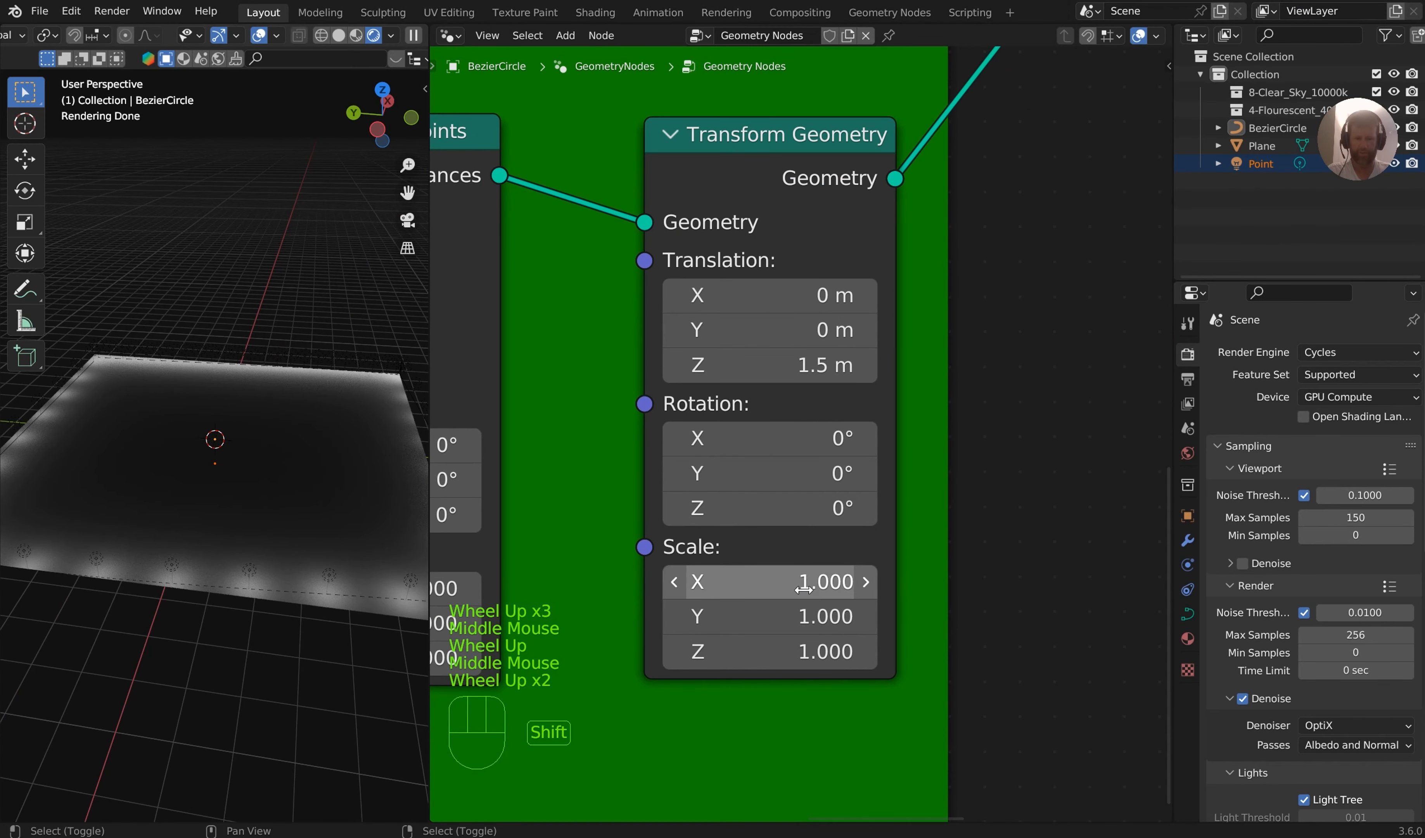
pyautogui.keyDown('shift'); pyautogui.click(801, 582); pyautogui.keyUp('shift')
pyautogui.keyDown('shift'); pyautogui.moveTo(802, 582); pyautogui.dragTo(912, 651); pyautogui.keyUp('shift')
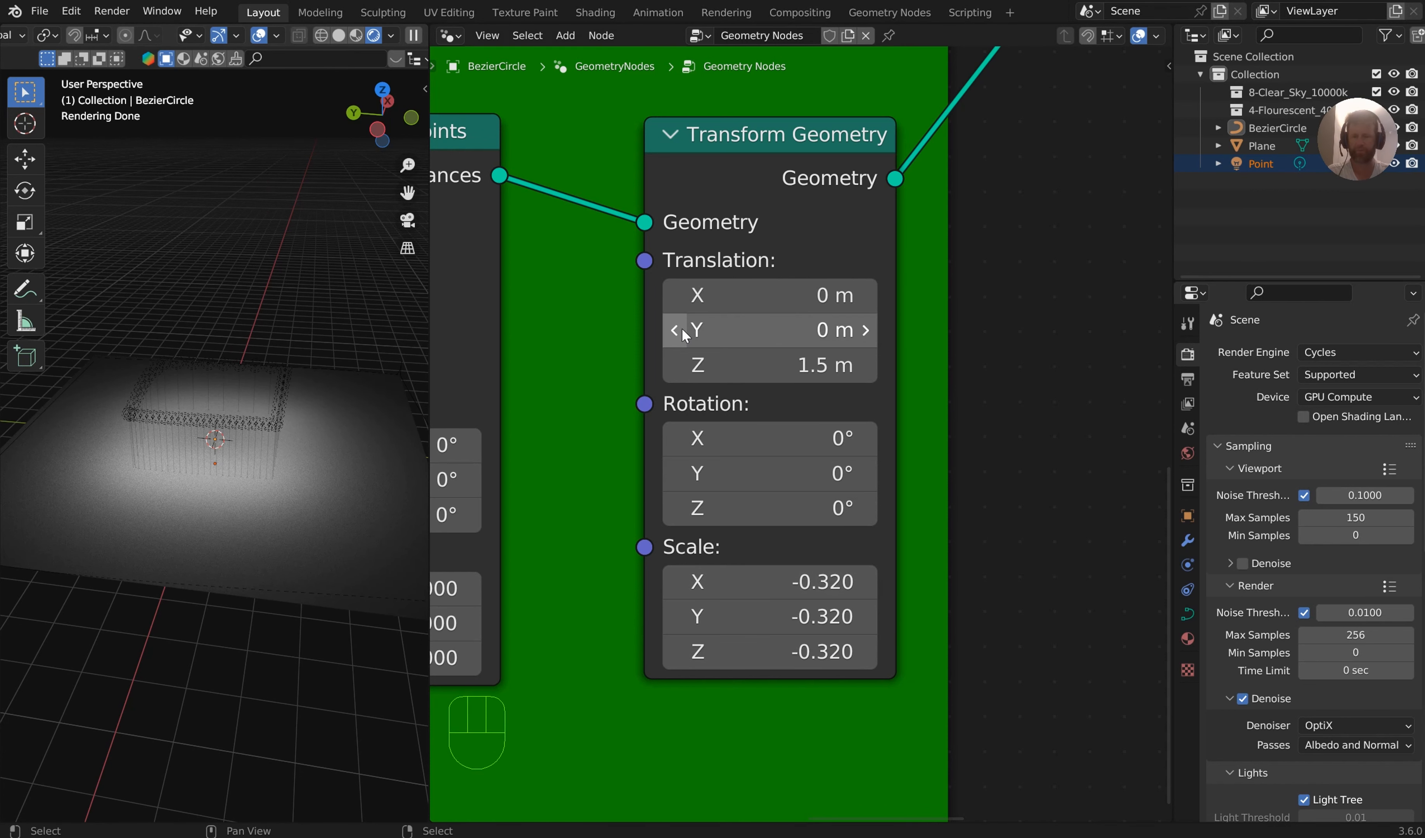
# Insert a Switch node on the link between the Object Info node and Instance on Points
pyautogui.moveTo(592, 322); pyautogui.dragTo(852, 378, button='middle')
pyautogui.moveTo(619, 417); pyautogui.dragTo(1071, 372, button='middle')
pyautogui.scroll(-3, 817, 394)
pyautogui.moveTo(661, 429); pyautogui.dragTo(919, 404, button='middle')
pyautogui.moveTo(616, 413)
pyautogui.mouseDown()
pyautogui.moveTo(631, 374)
pyautogui.moveTo(616, 391)
pyautogui.mouseUp()
pyautogui.moveTo(860, 460); pyautogui.dragTo(780, 481, button='middle')
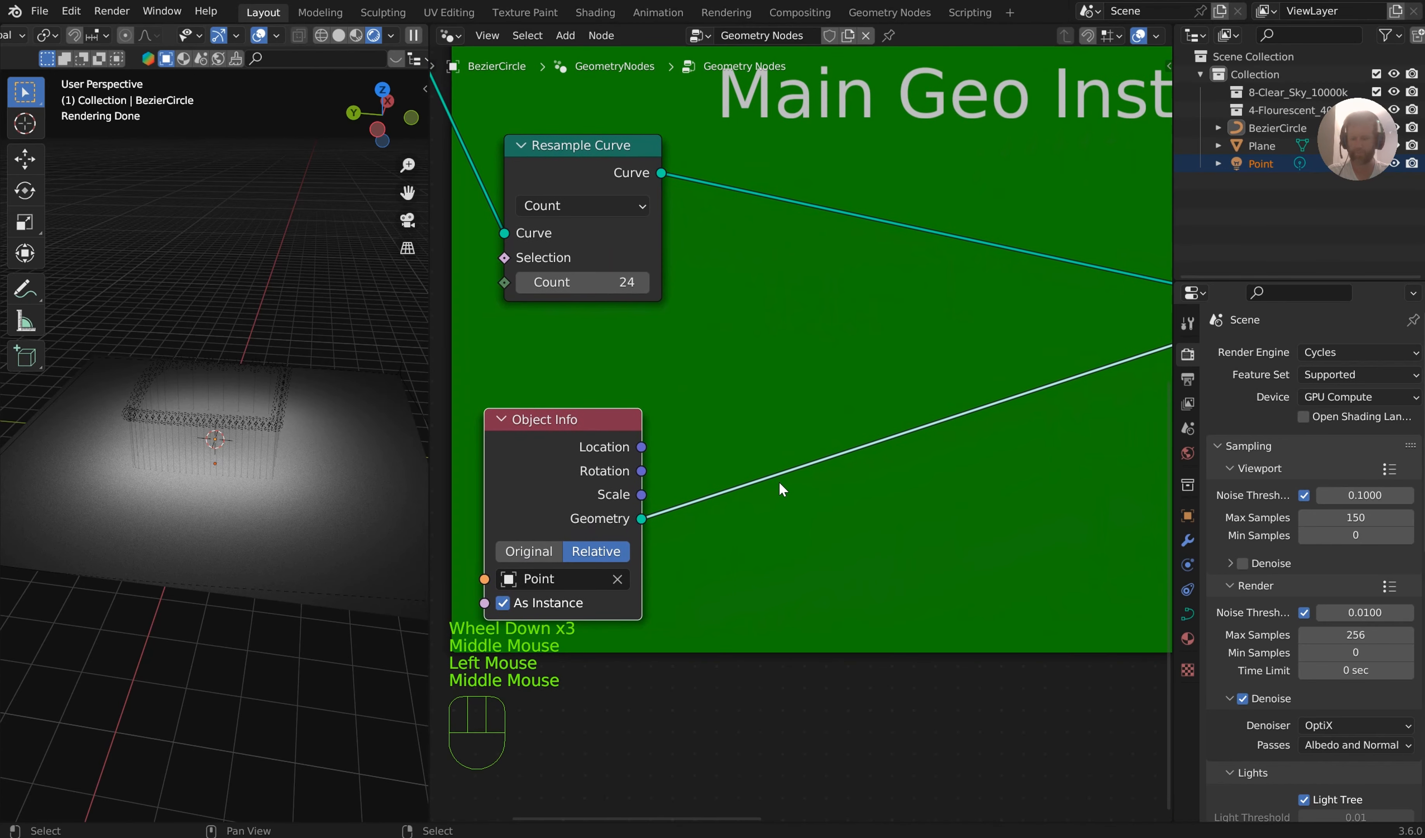
pyautogui.hotkey('shift', 'a')
pyautogui.write('sswitch')
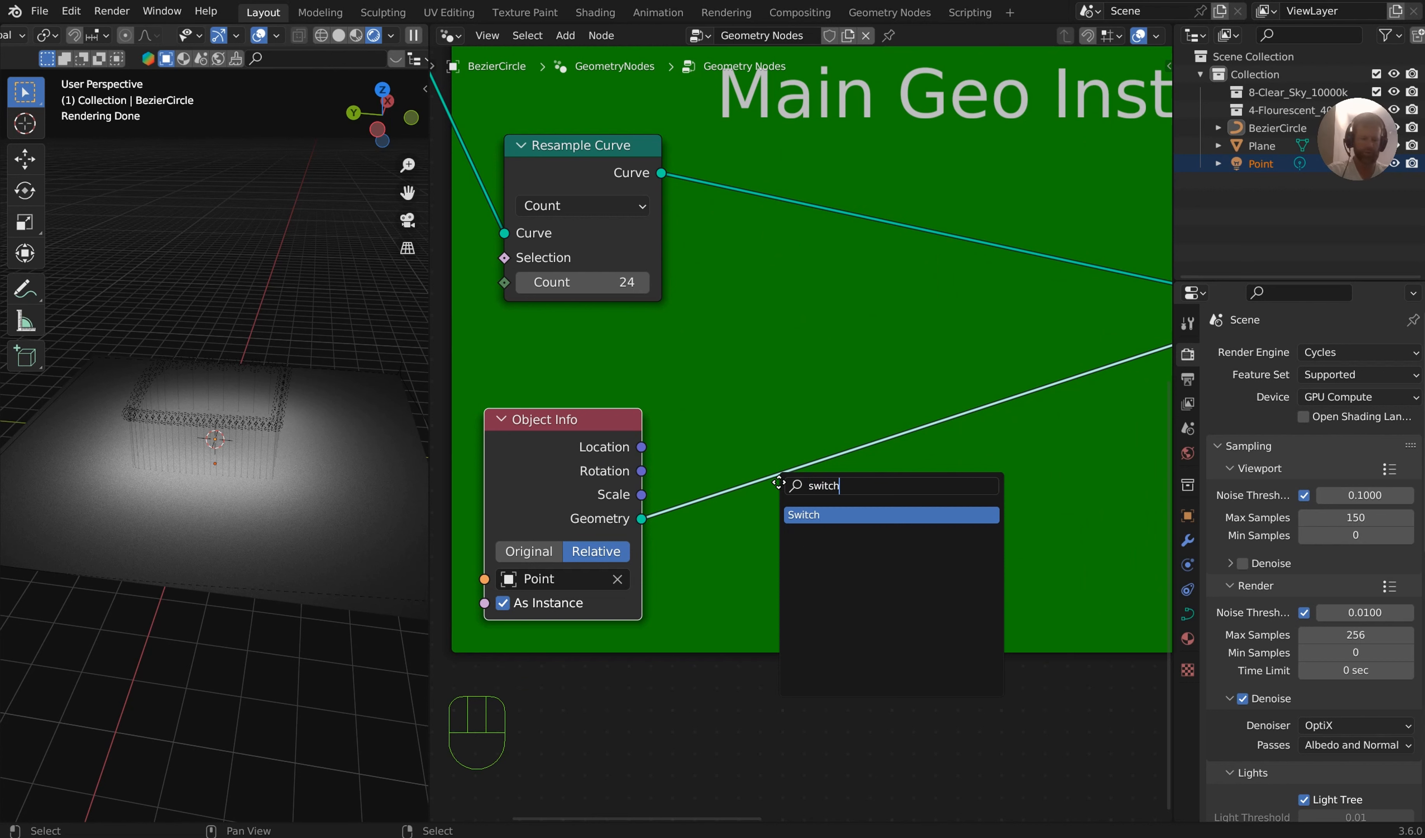
pyautogui.press('Return')
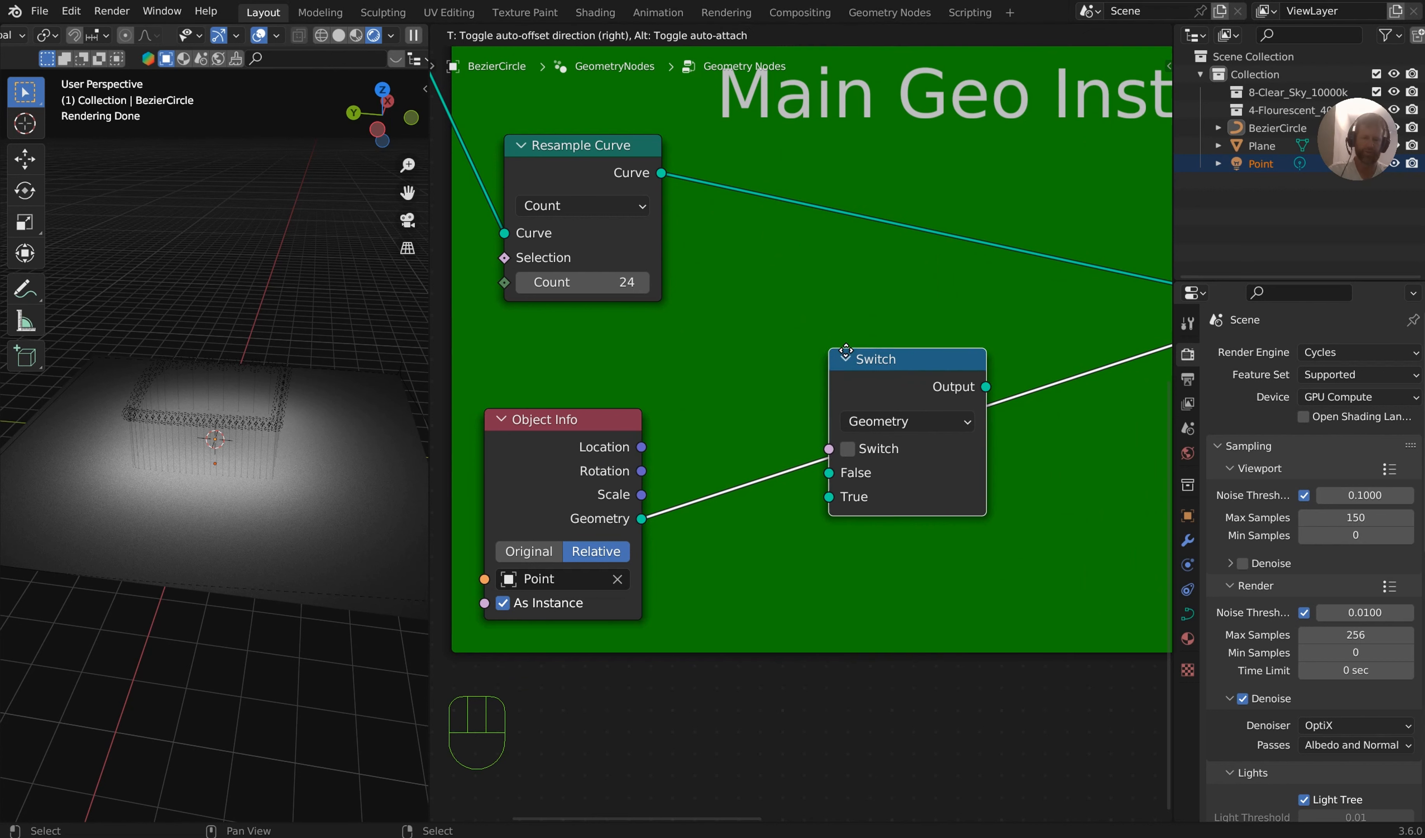
pyautogui.click(845, 350)
# Duplicate the Object Info node with its object cleared and connect its Geometry to the Switch node's True input
pyautogui.click(577, 419)
pyautogui.hotkey('shift', 'd')
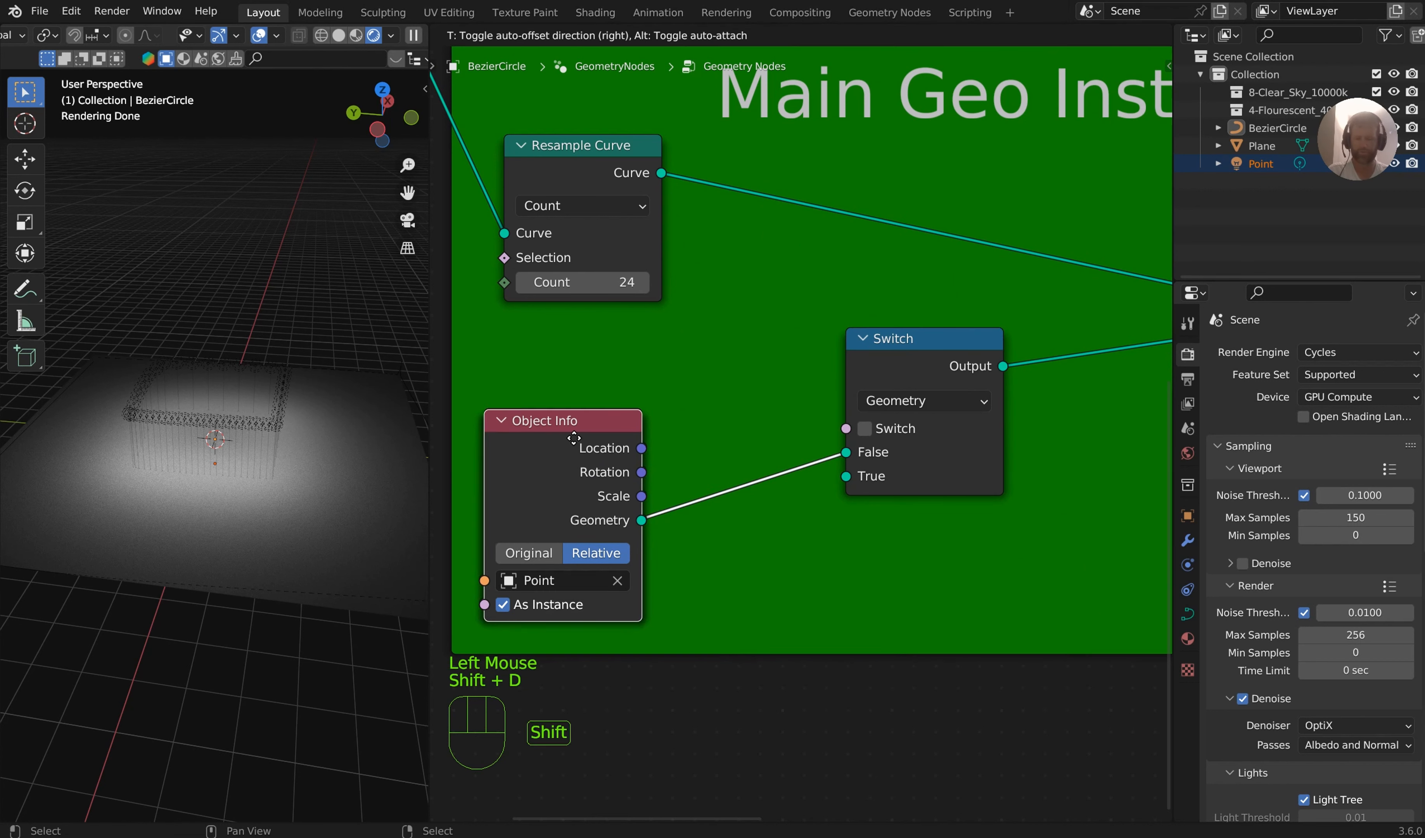
pyautogui.click(579, 645)
pyautogui.moveTo(782, 592); pyautogui.dragTo(754, 440, button='middle')
pyautogui.click(952, 252)
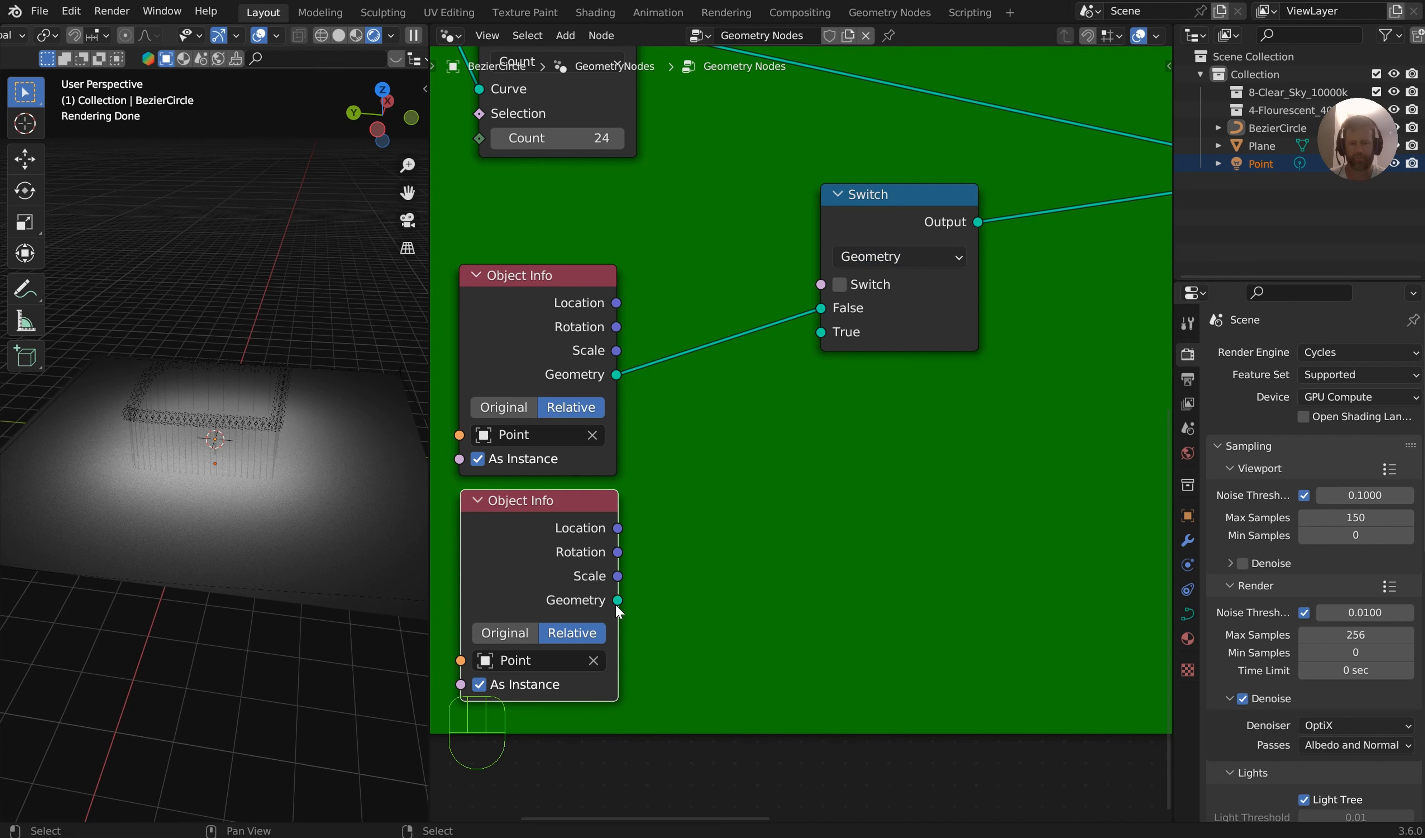
pyautogui.click(593, 661)
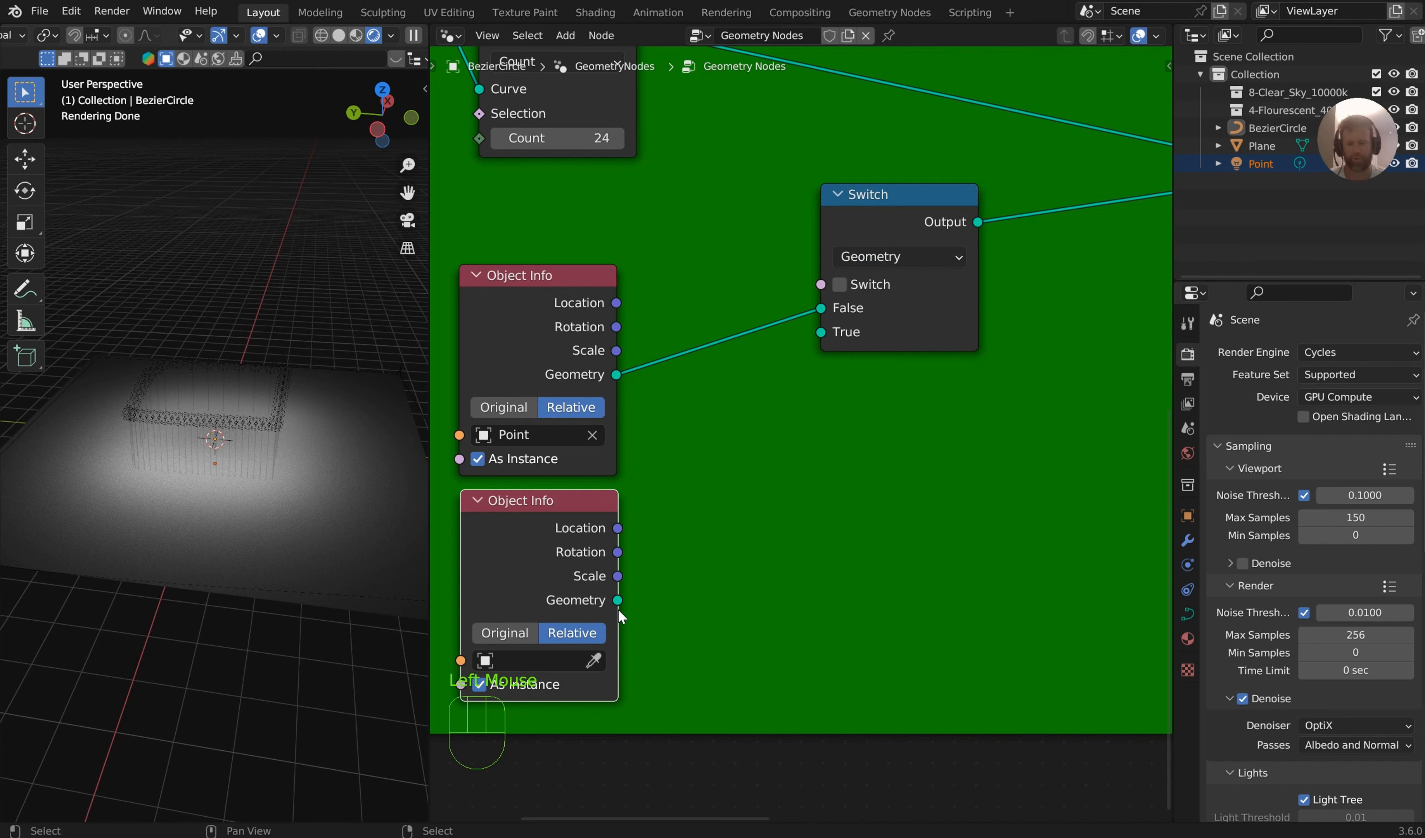
pyautogui.moveTo(617, 605); pyautogui.dragTo(818, 334)
# Pin the BezierCircle modifier properties and the Geometry Nodes tree, and select the plane
pyautogui.click(1188, 540)
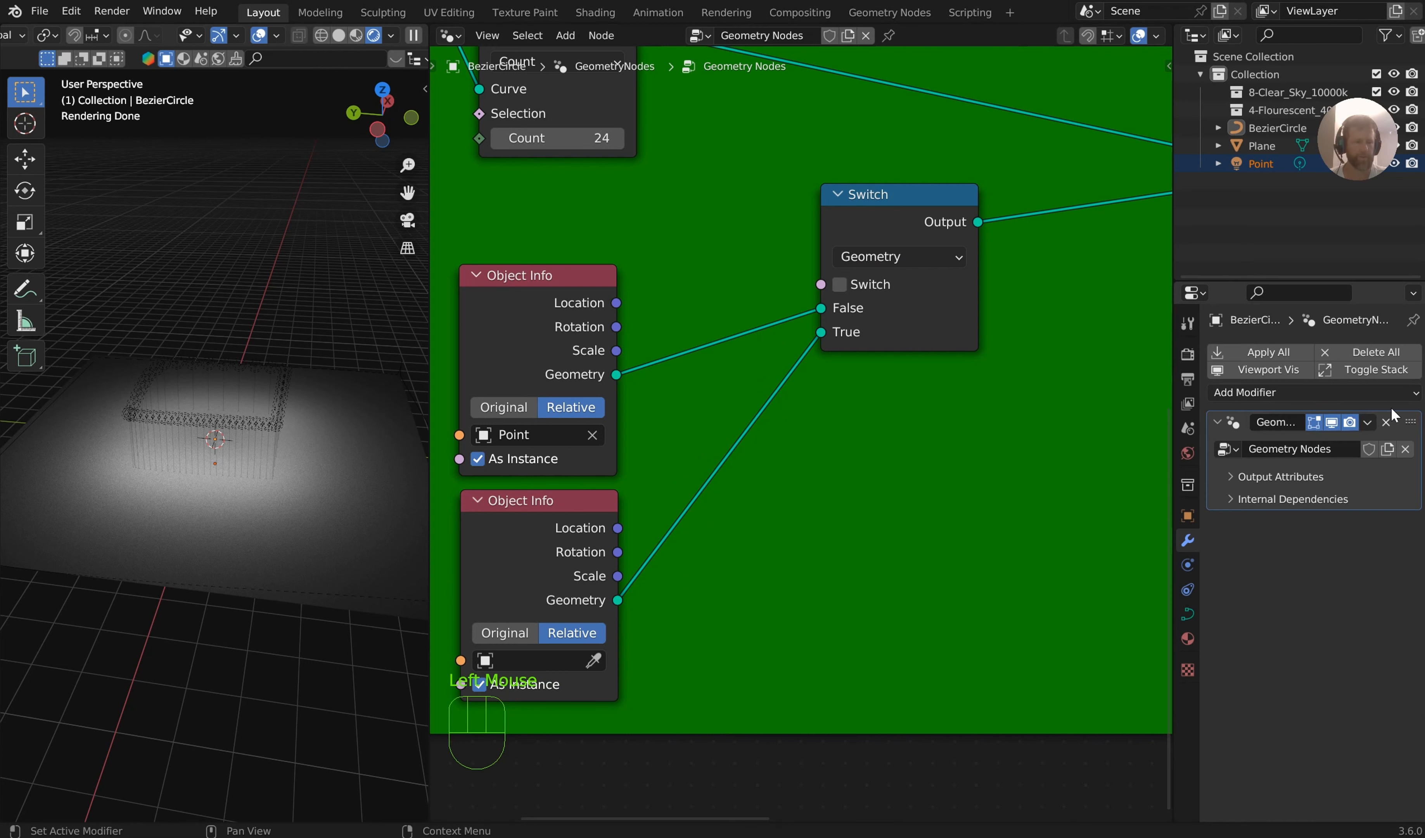
pyautogui.click(1414, 320)
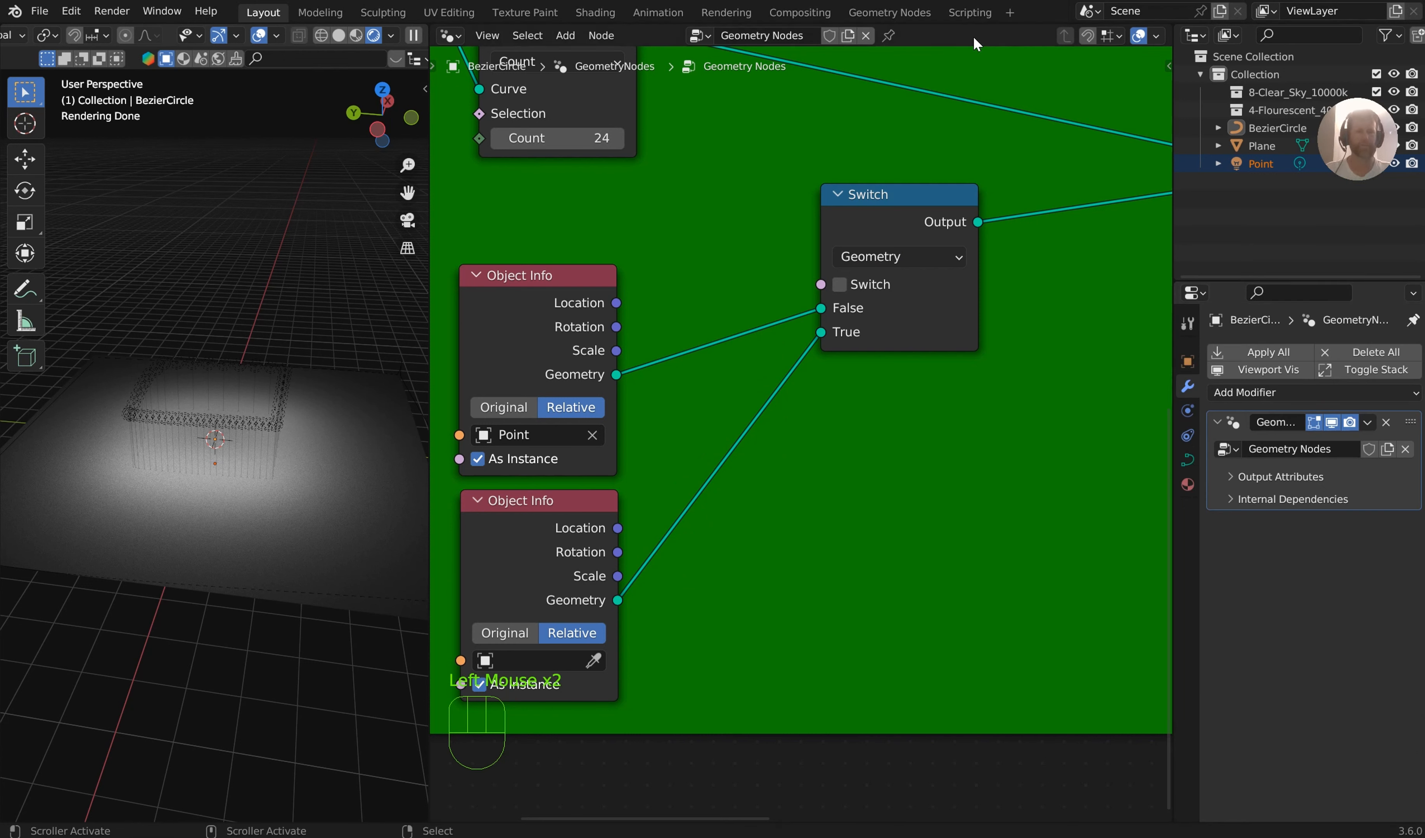
pyautogui.click(889, 36)
pyautogui.rightClick(302, 450)
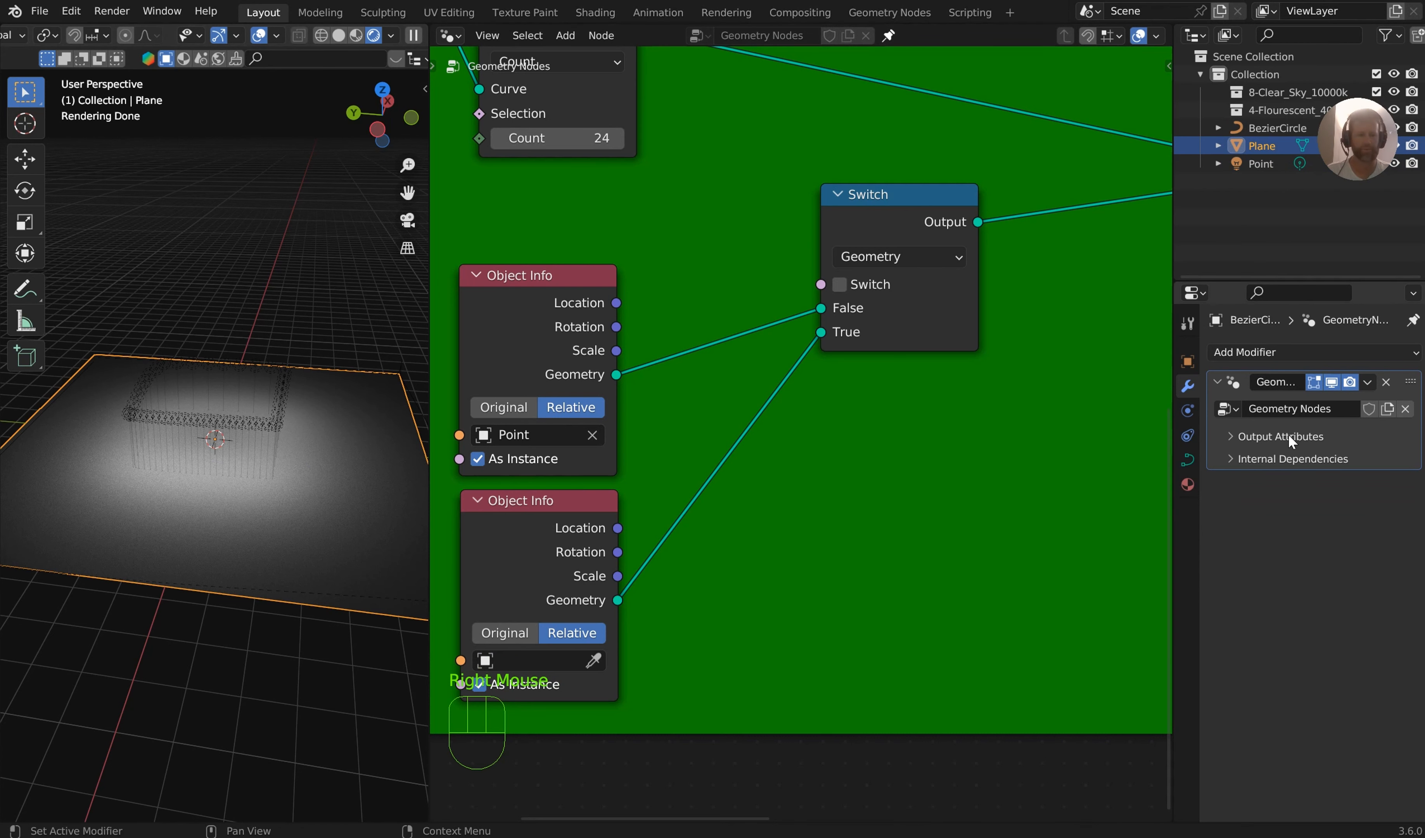
# Move the Group Input node beside Resample Curve and expose the Count and Switch inputs through it
pyautogui.moveTo(520, 345); pyautogui.dragTo(817, 369, button='middle')
pyautogui.scroll(-2, 665, 212)
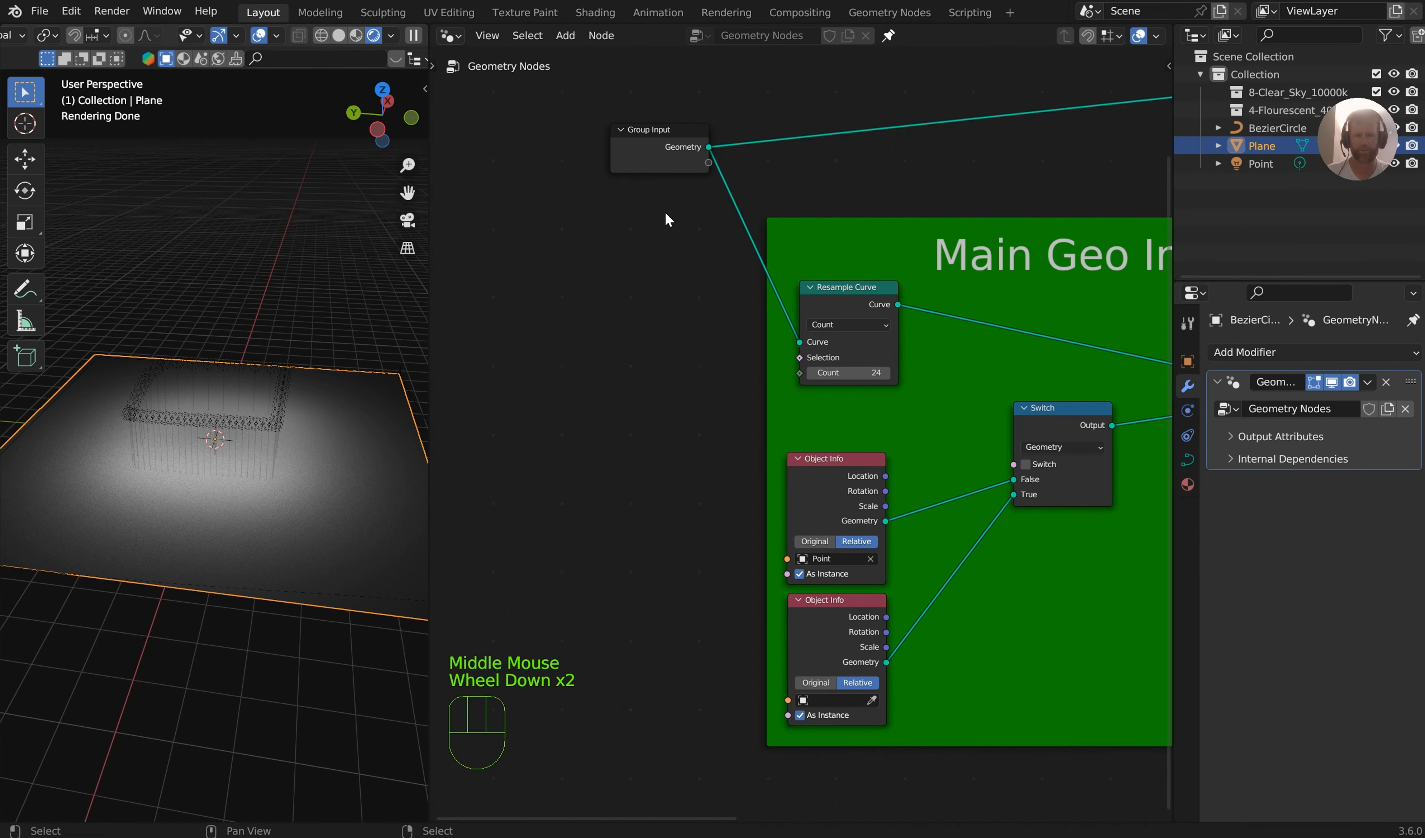
pyautogui.moveTo(677, 142); pyautogui.dragTo(660, 361)
pyautogui.scroll(3, 857, 368)
pyautogui.moveTo(793, 347); pyautogui.dragTo(643, 357)
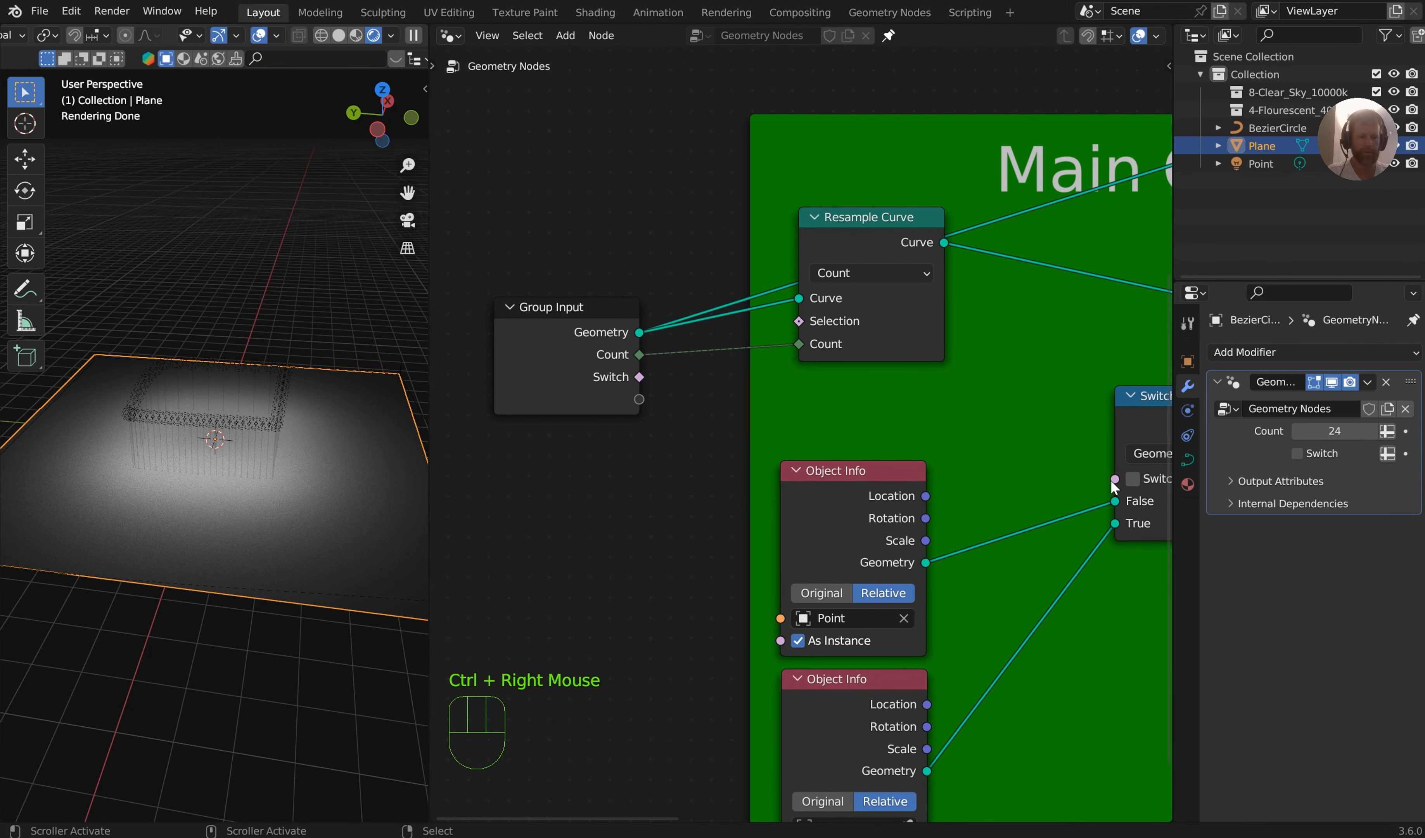
pyautogui.moveTo(1113, 481); pyautogui.dragTo(638, 377)
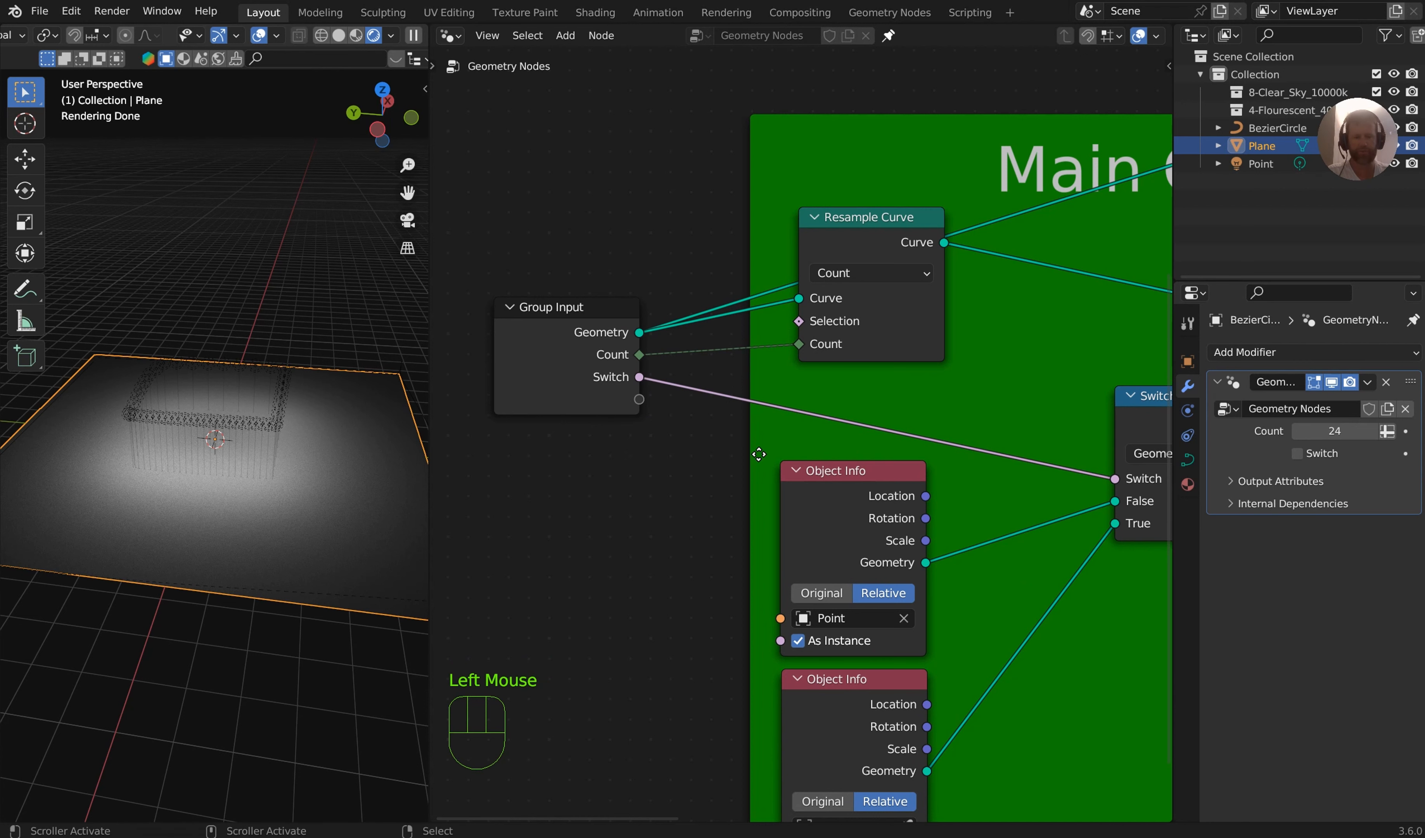
# Expose the Object input of both Object Info nodes through the Group Input node
pyautogui.moveTo(799, 593); pyautogui.dragTo(831, 469, button='middle')
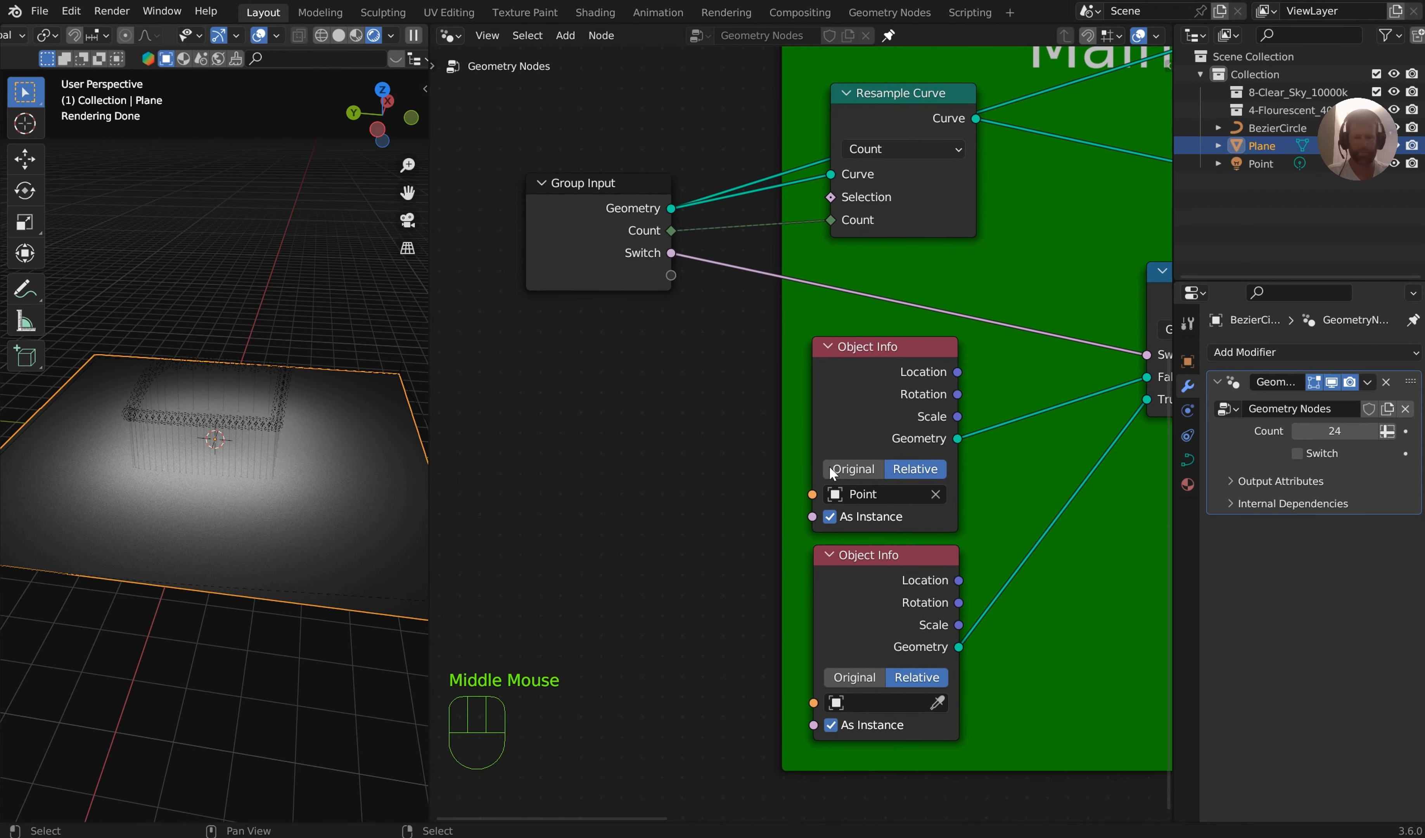
pyautogui.moveTo(813, 492); pyautogui.dragTo(676, 274)
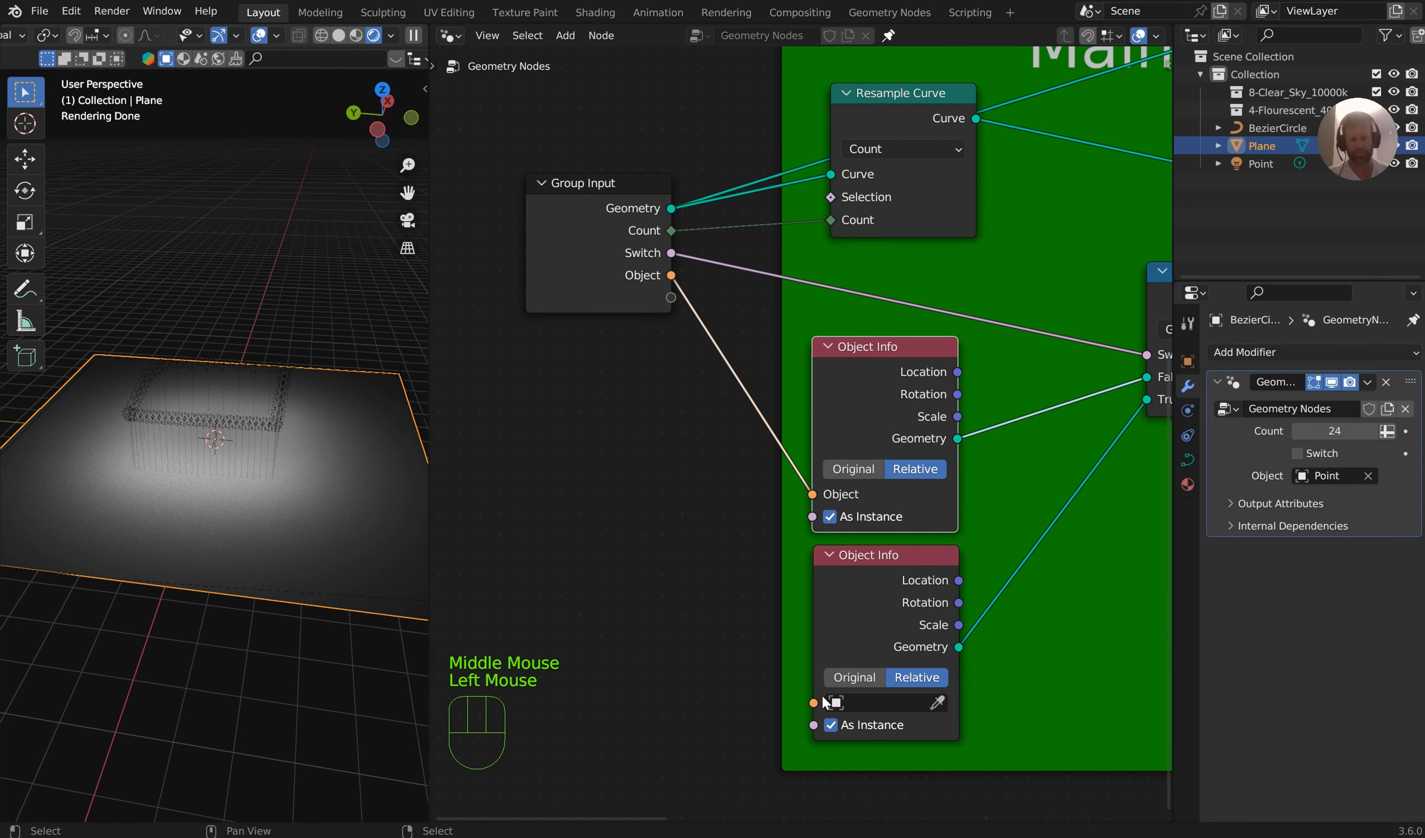
pyautogui.moveTo(823, 699); pyautogui.dragTo(671, 297)
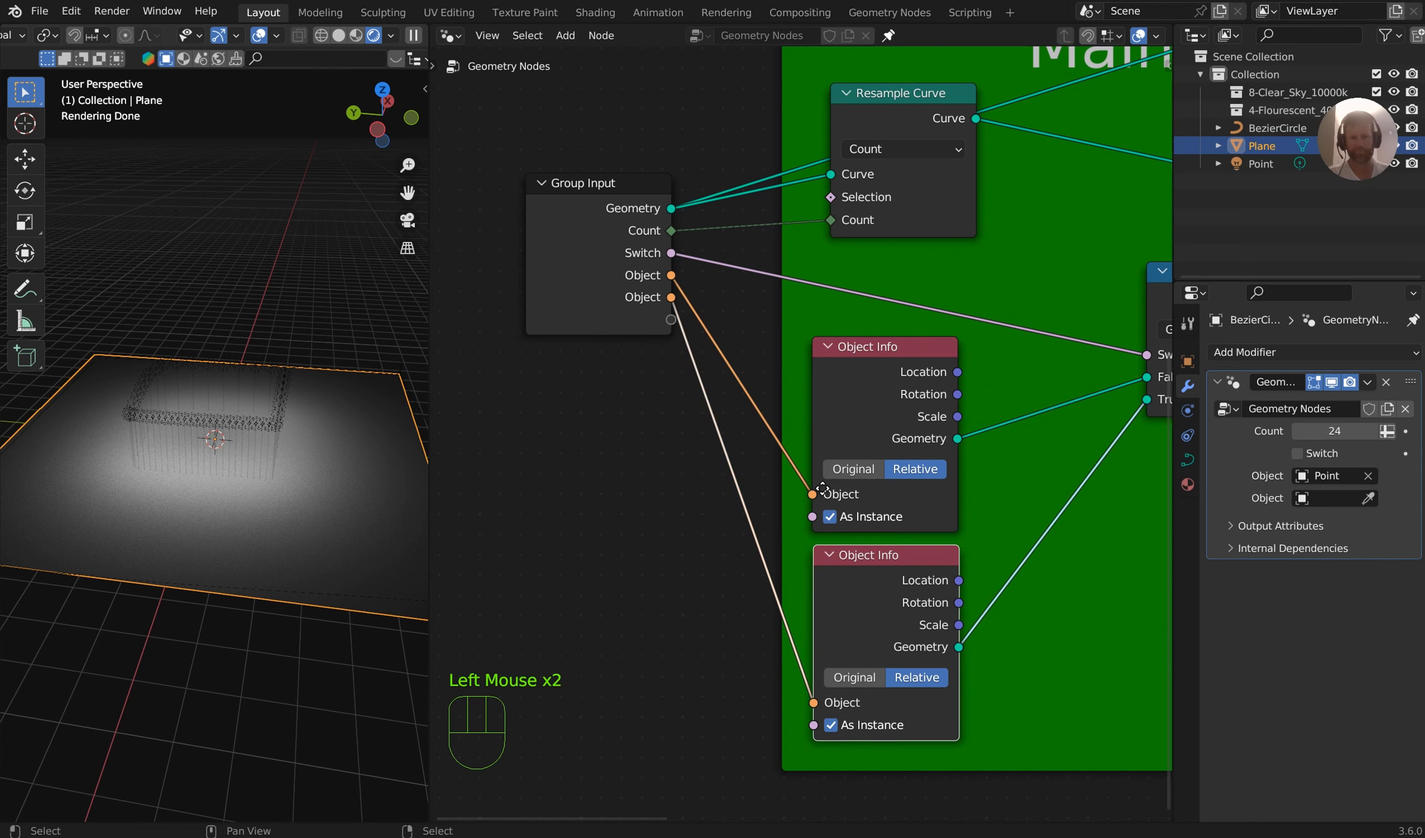
# Add an area light and move it straight down along Z below the plane
pyautogui.hotkey('shift', 'a')
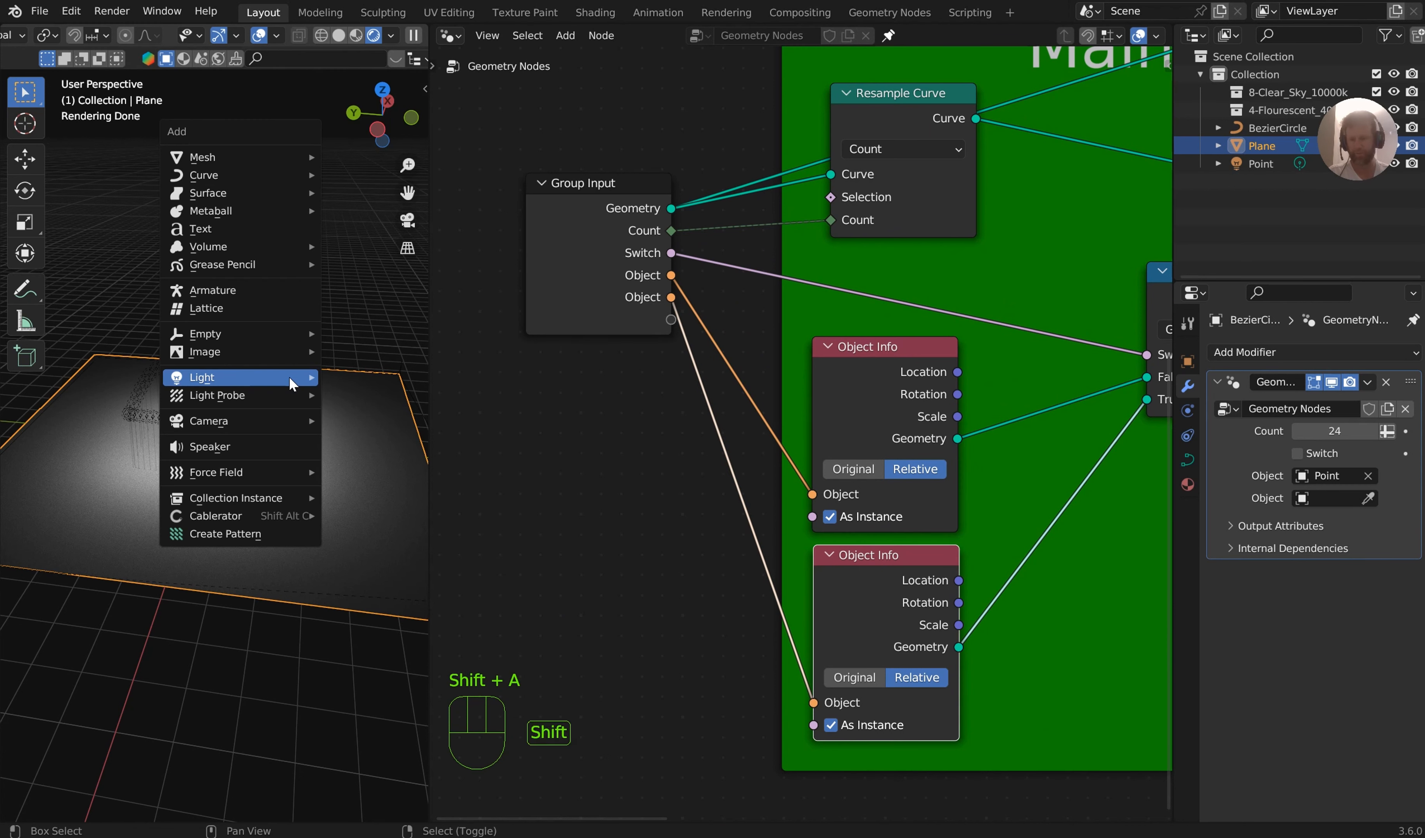
pyautogui.moveTo(288, 376)
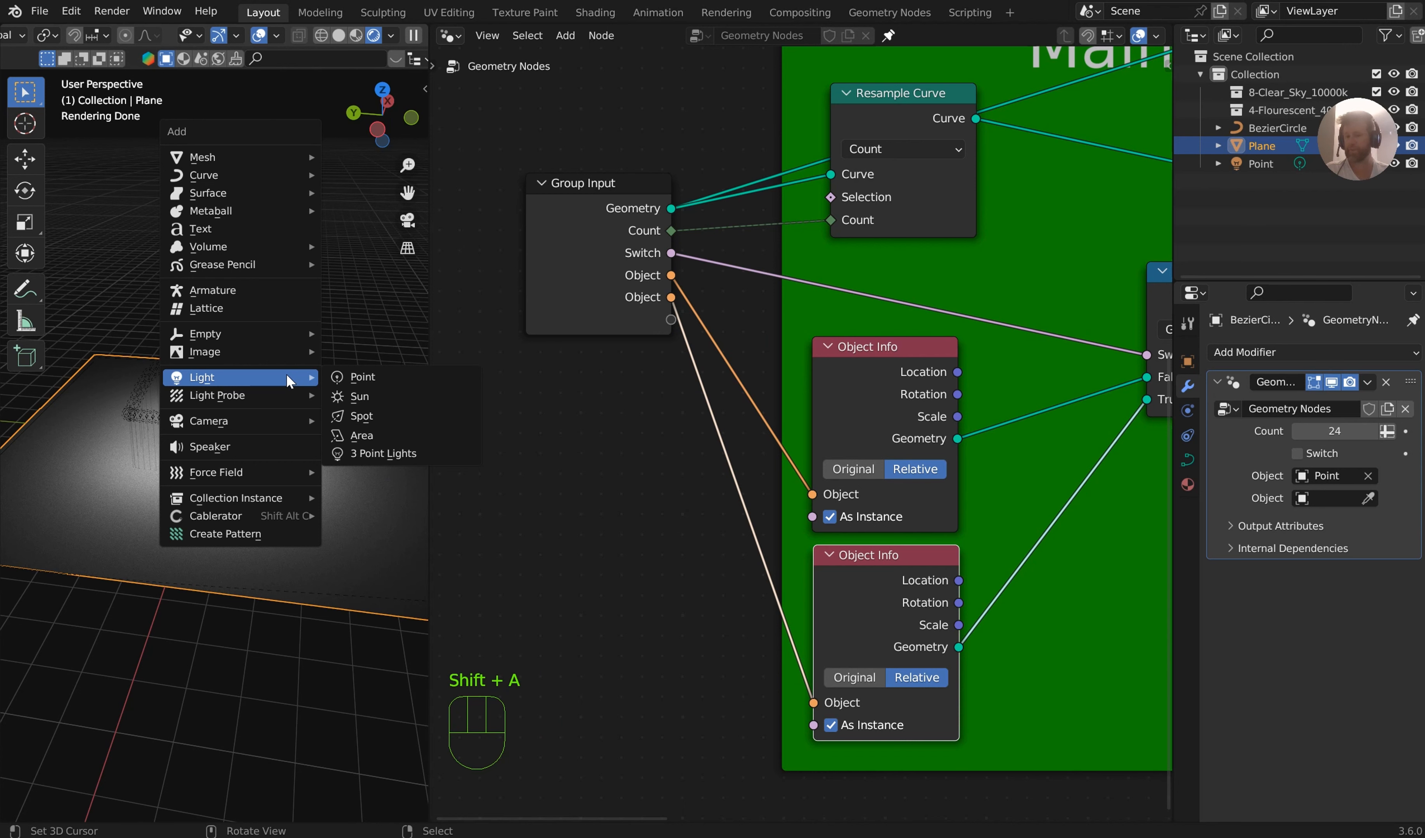
pyautogui.click(354, 434)
pyautogui.moveTo(309, 383); pyautogui.dragTo(320, 352, button='middle')
pyautogui.press('g')
pyautogui.press('z')
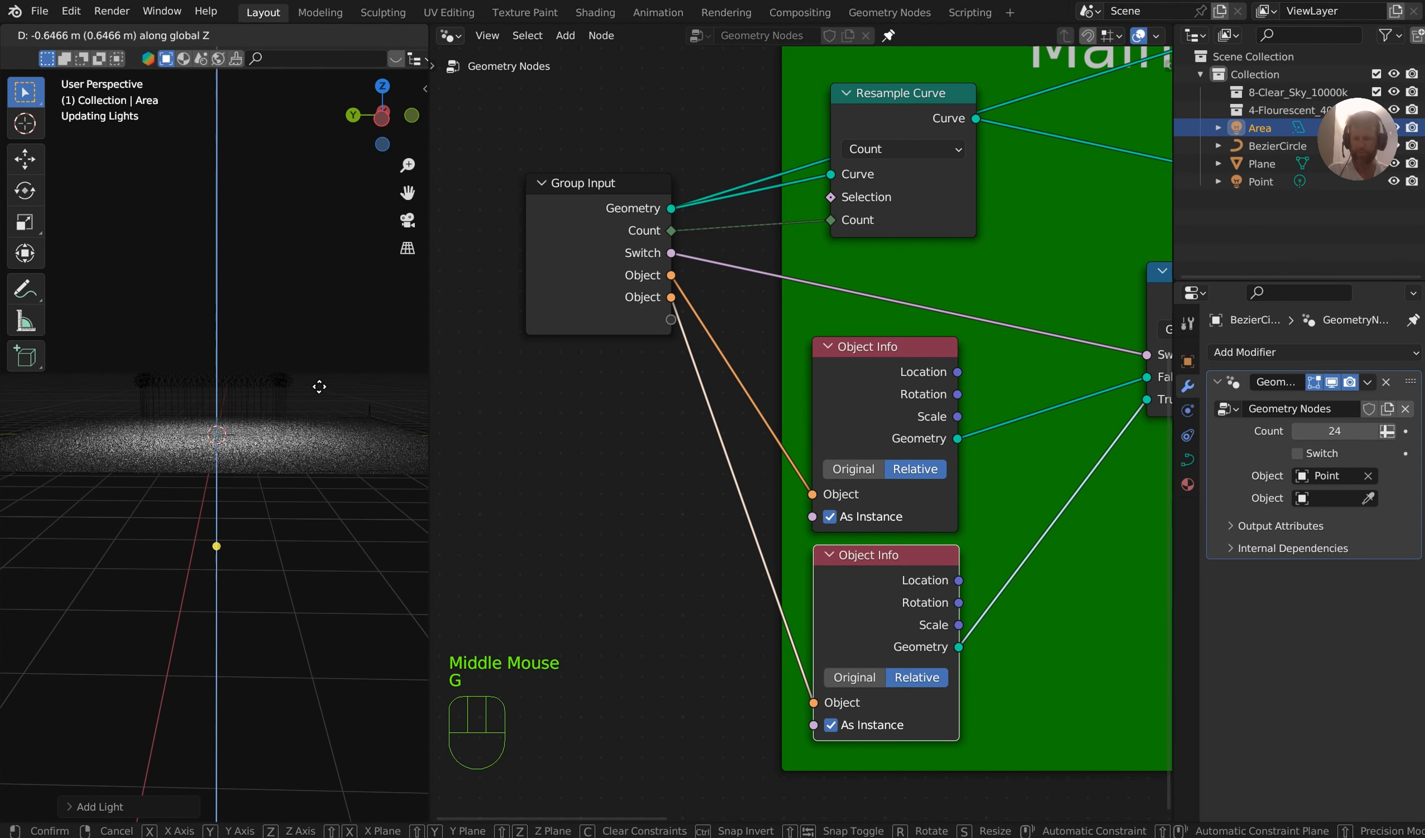
pyautogui.click(215, 479)
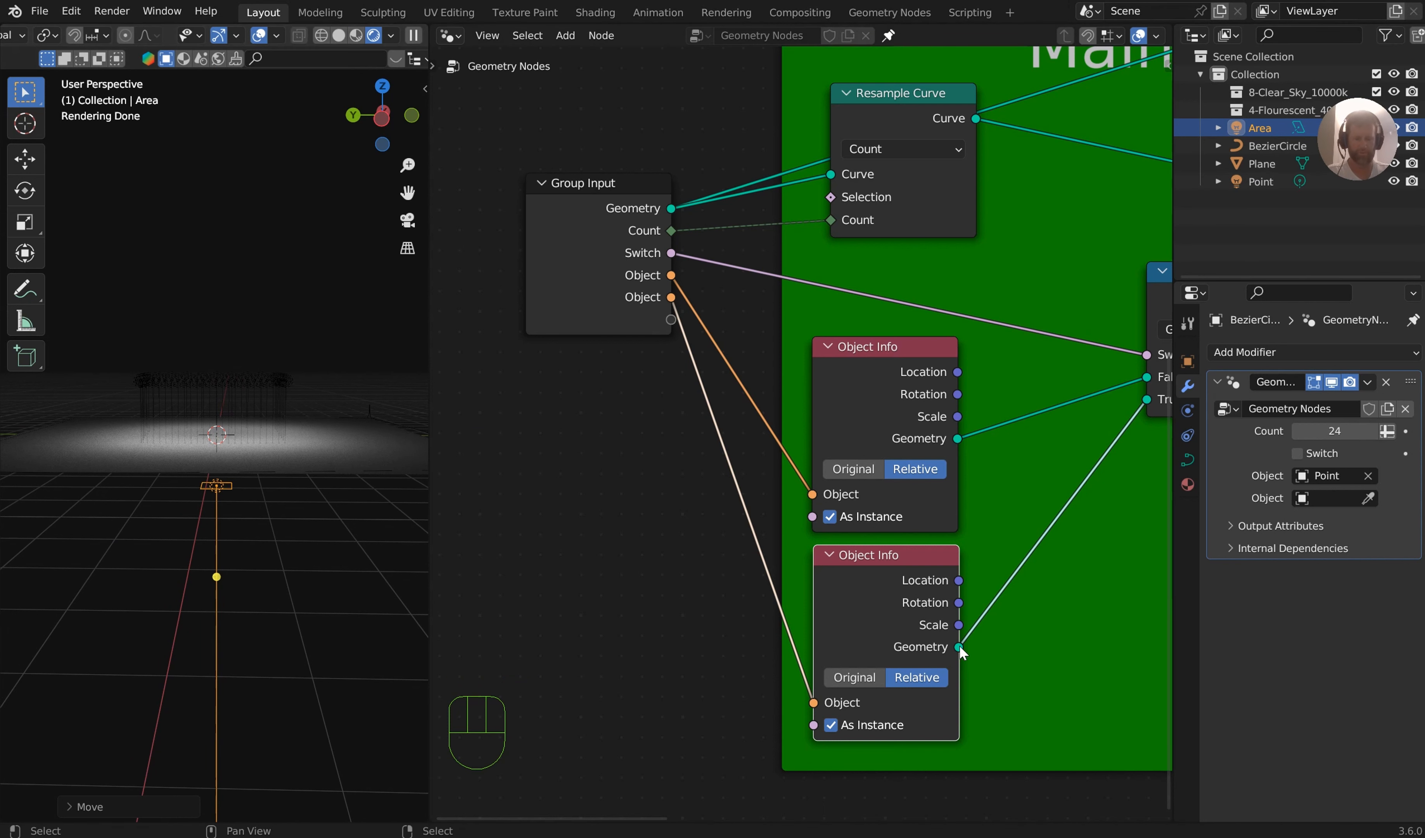
# Assign the Area light to the second Object input of the Geometry Nodes modifier
pyautogui.moveTo(961, 651); pyautogui.dragTo(925, 502, button='middle')
pyautogui.click(1319, 498)
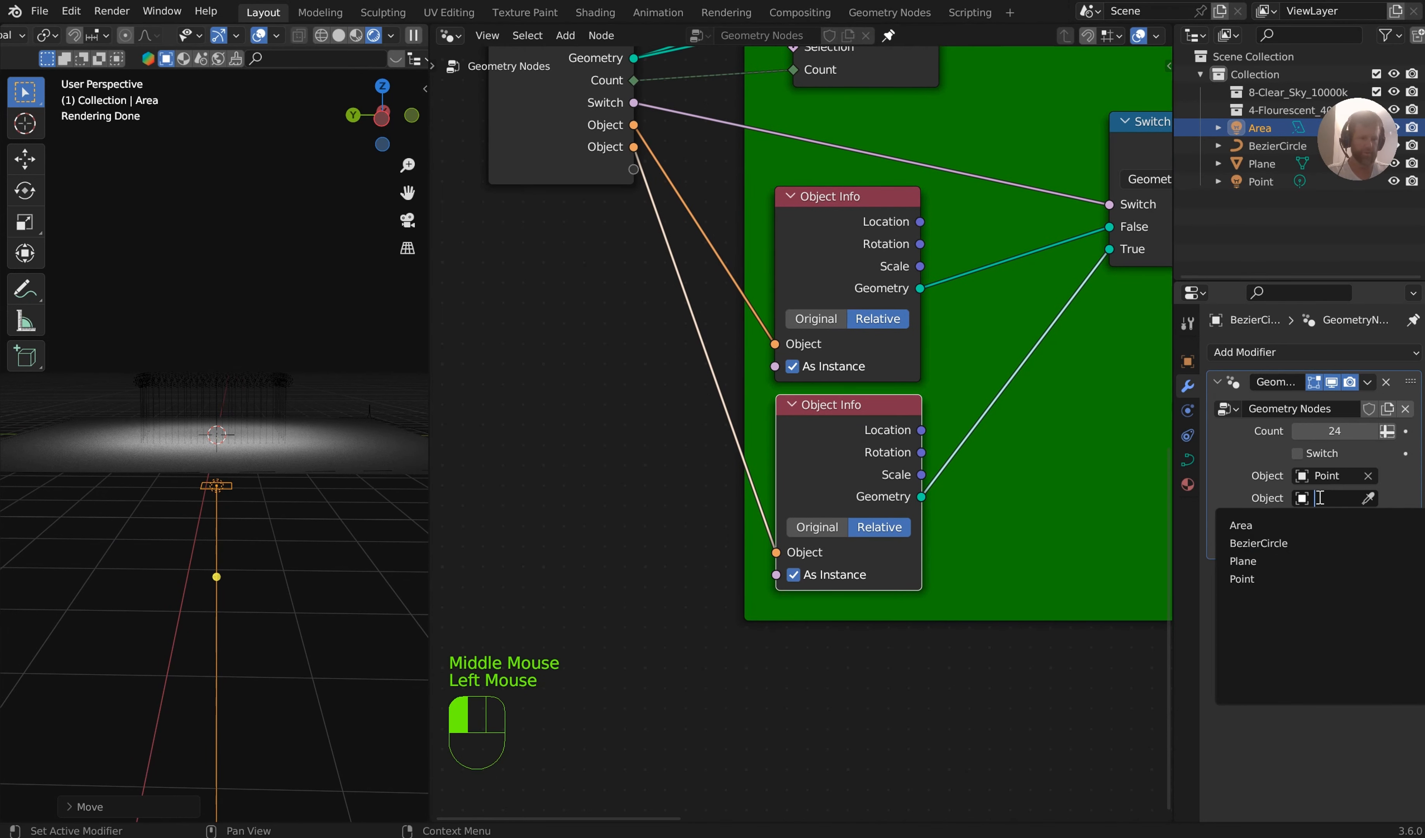
pyautogui.click(1291, 525)
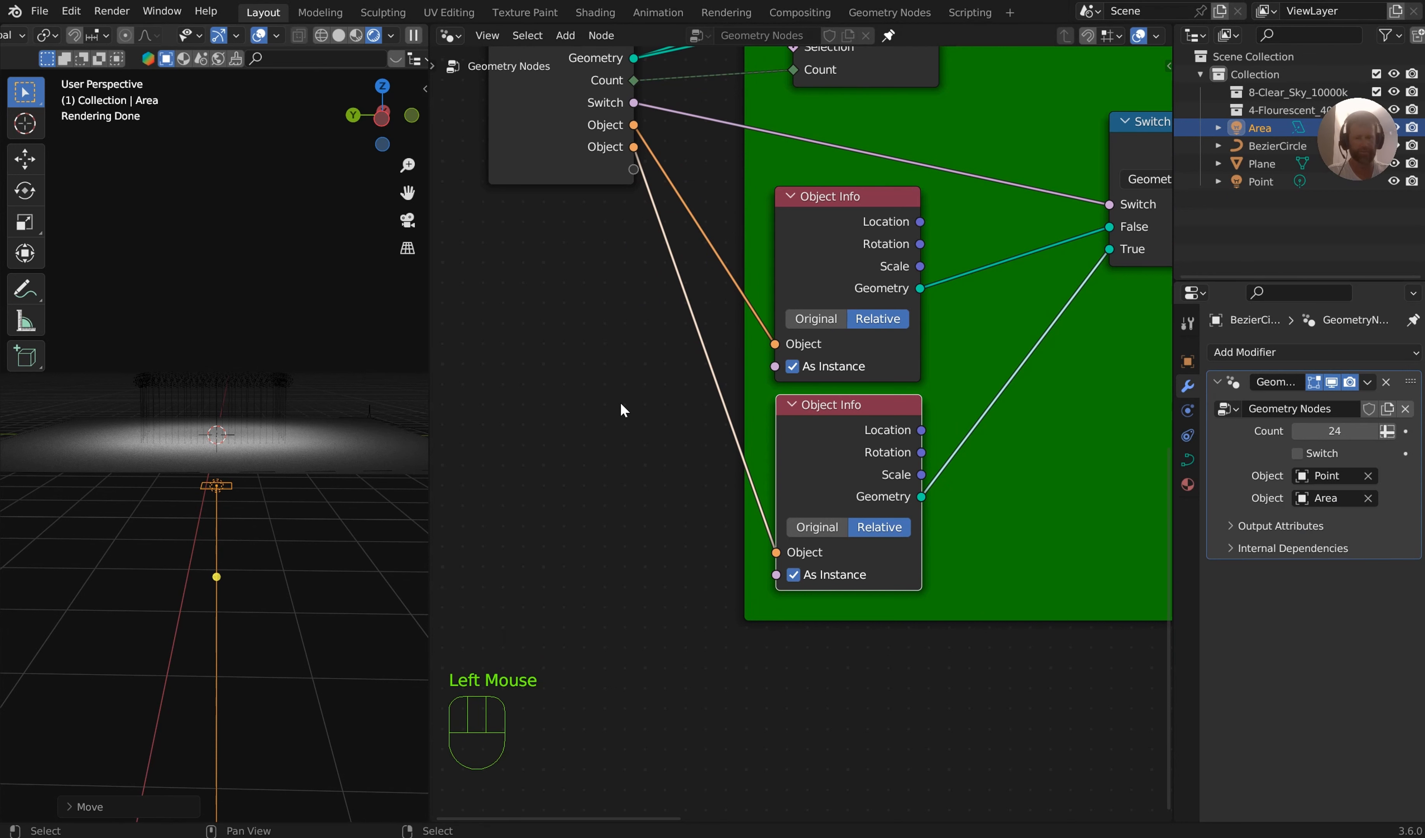
# Toggle the modifier's Switch option on and off to compare the area and point light instances
pyautogui.moveTo(621, 410); pyautogui.dragTo(572, 572, button='middle')
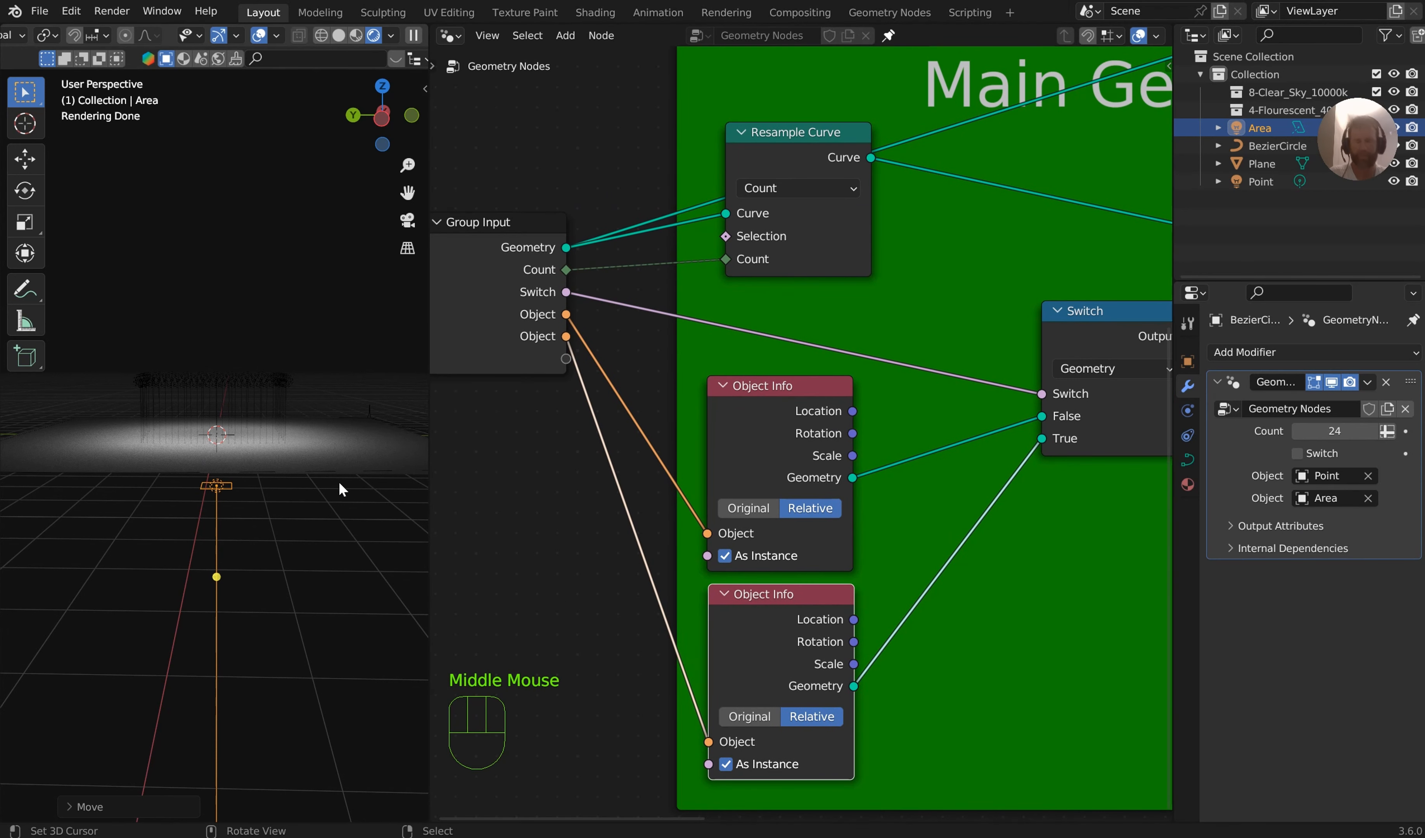
pyautogui.click(1297, 453)
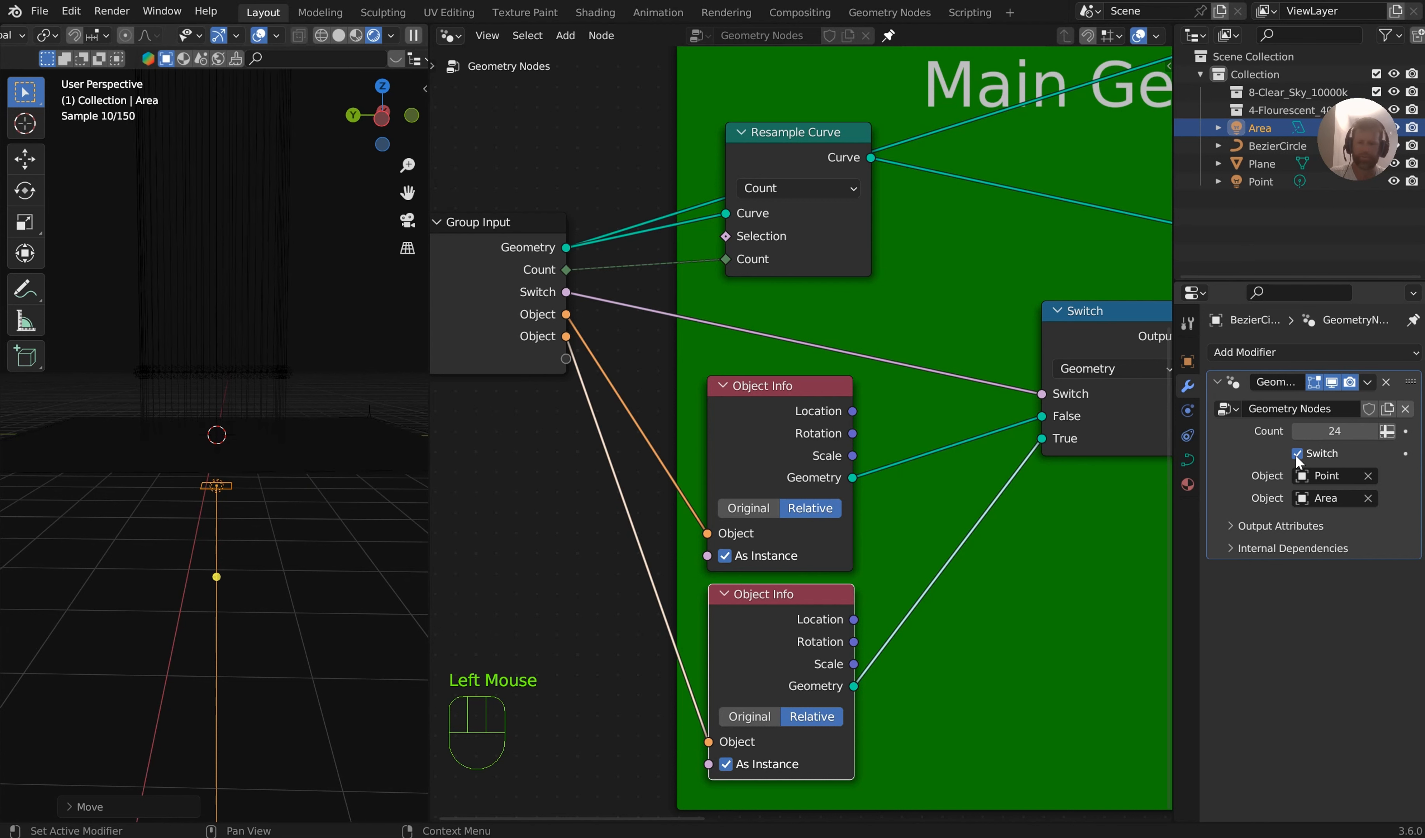
pyautogui.click(1297, 453)
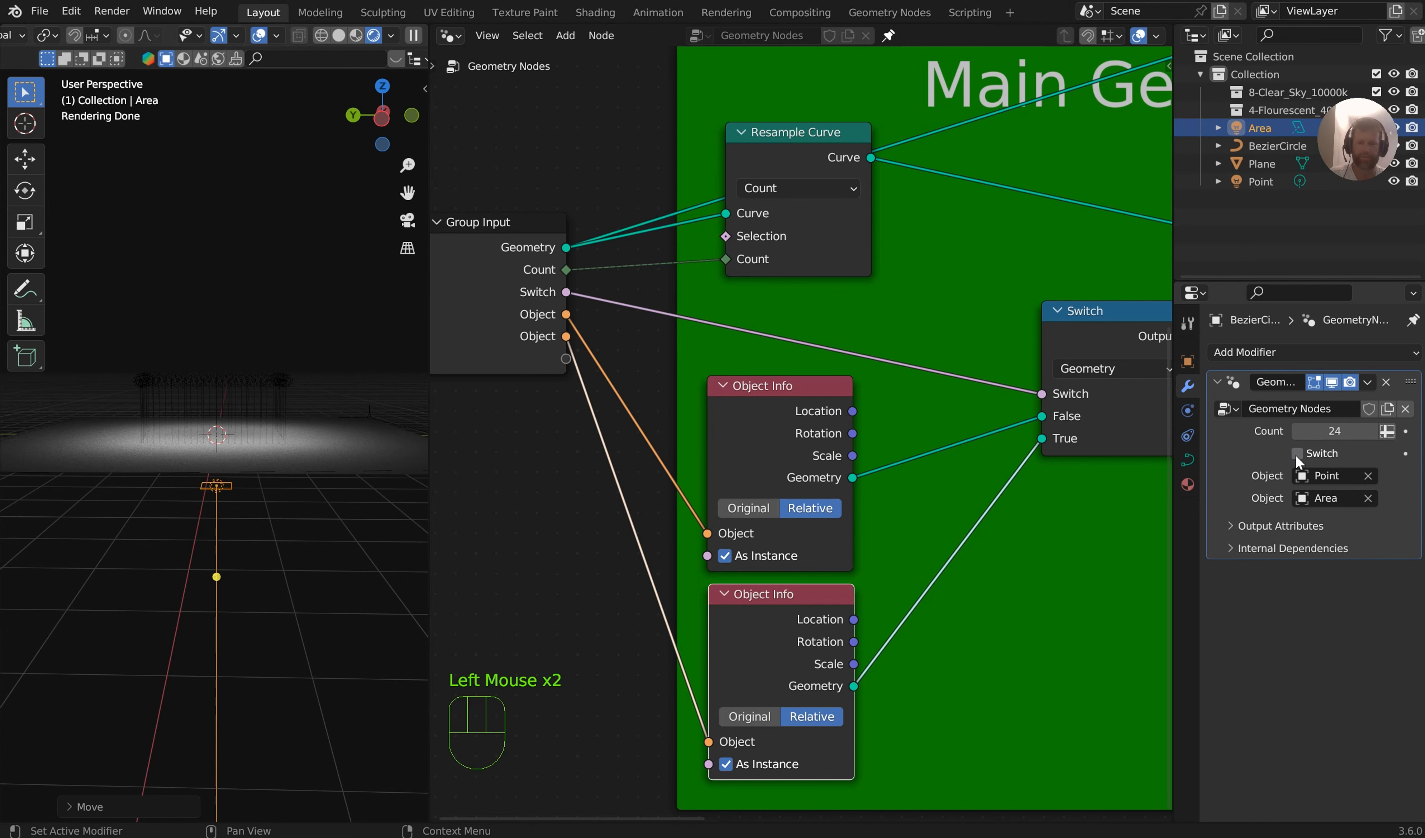
pyautogui.moveTo(128, 399); pyautogui.dragTo(160, 487, button='middle')
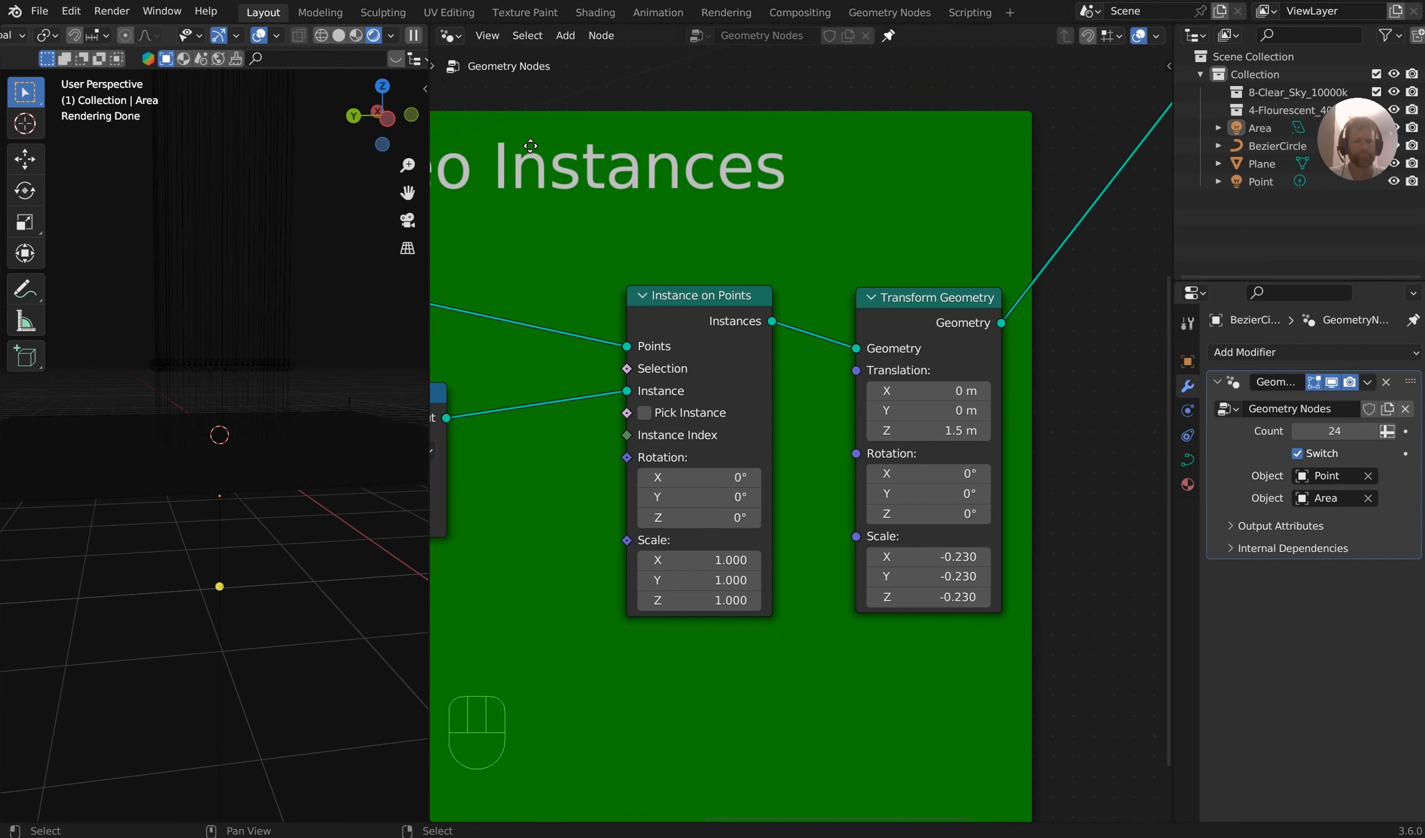
# Enable the modifier's Switch option and set the Transform Geometry scale to 0.280 on X, Y and Z
pyautogui.moveTo(362, 253); pyautogui.dragTo(250, 327, button='middle')
pyautogui.scroll(2, 307, 355)
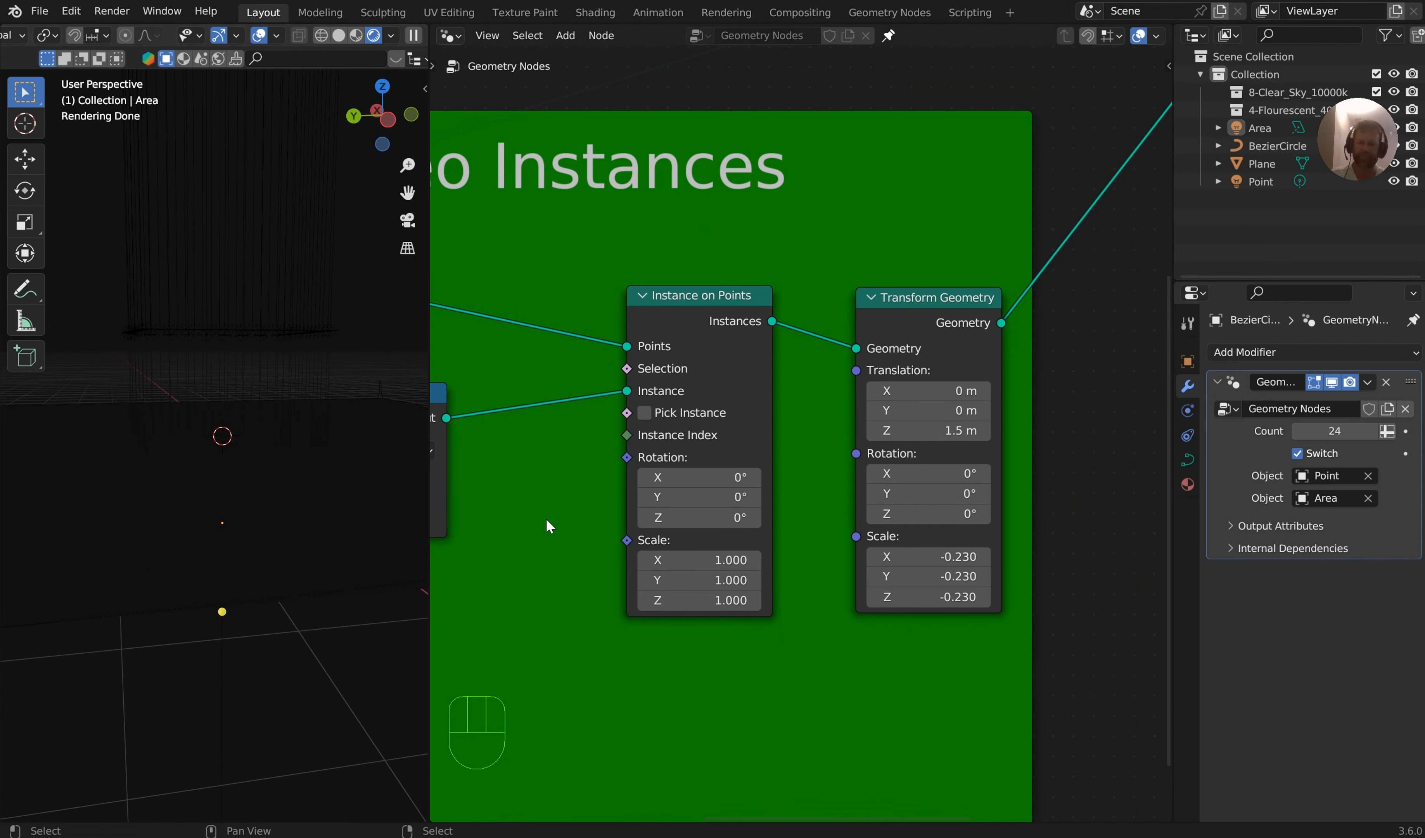
pyautogui.press('shift')
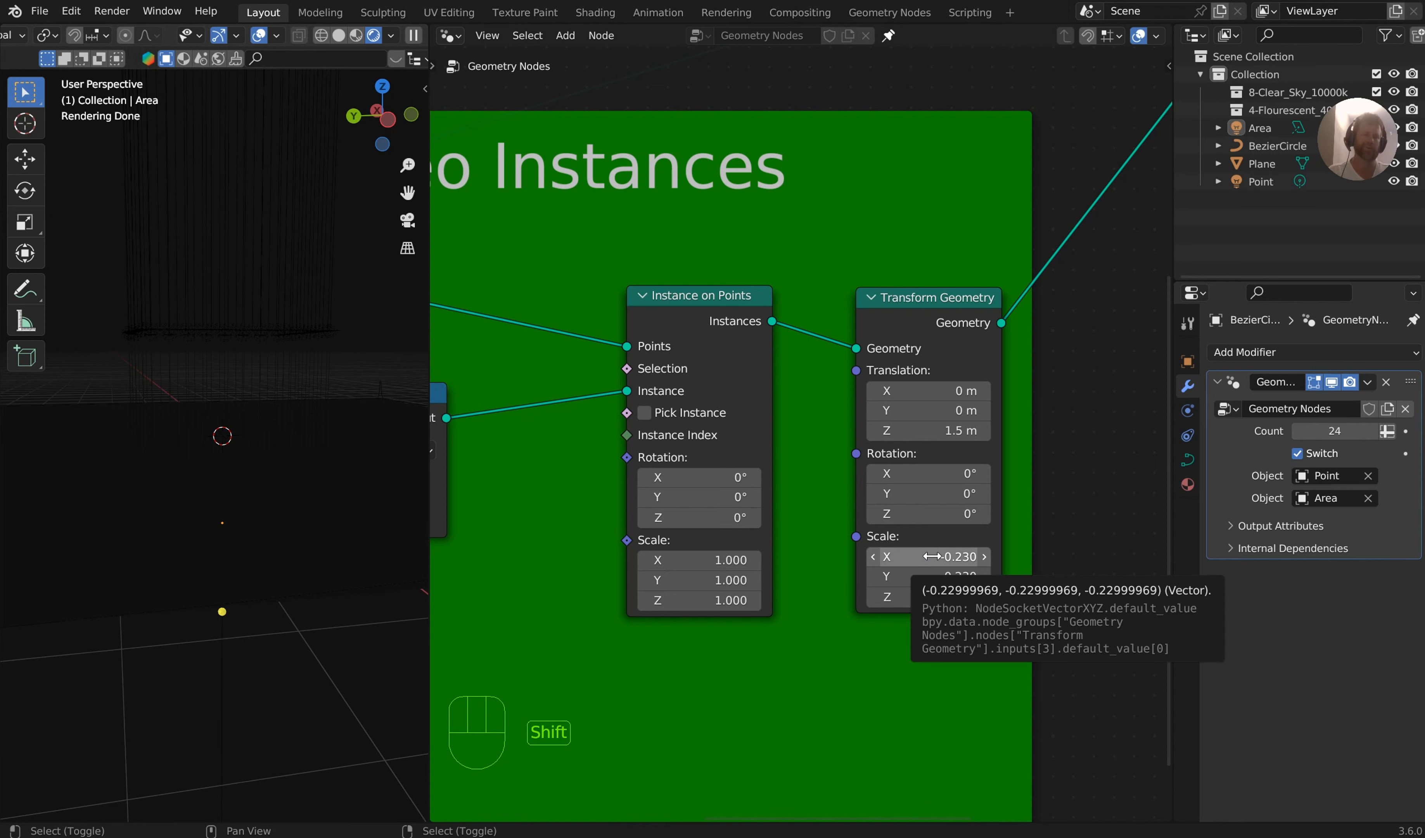
pyautogui.keyDown('shift'); pyautogui.moveTo(931, 557); pyautogui.dragTo(991, 596); pyautogui.keyUp('shift')
pyautogui.moveTo(357, 278); pyautogui.dragTo(376, 331, button='middle')
pyautogui.moveTo(567, 377); pyautogui.dragTo(690, 388, button='middle')
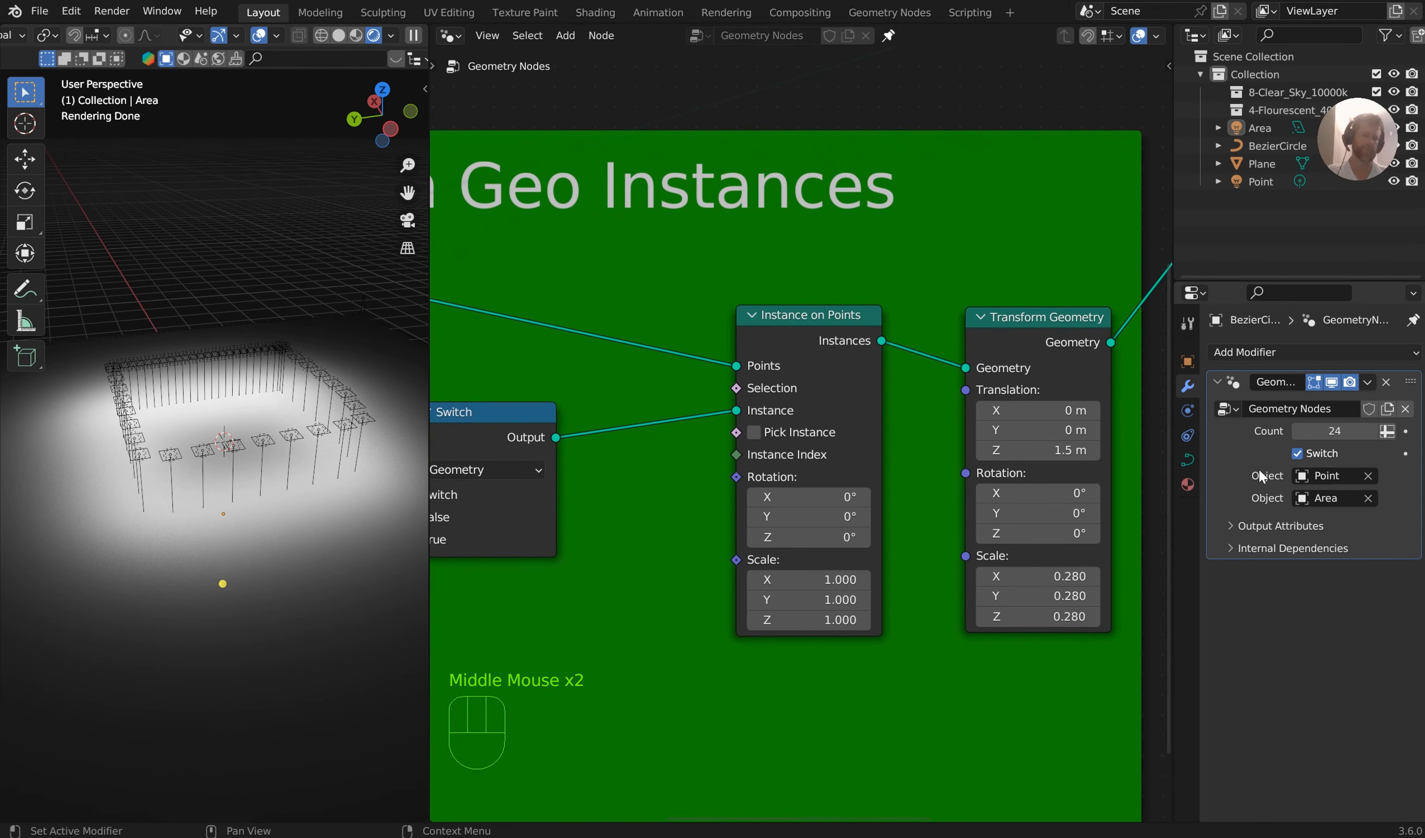
# Set the modifier's Count to 6
pyautogui.moveTo(1332, 434)
pyautogui.mouseDown()
pyautogui.moveTo(1306, 434)
pyautogui.moveTo(1333, 433)
pyautogui.mouseUp()
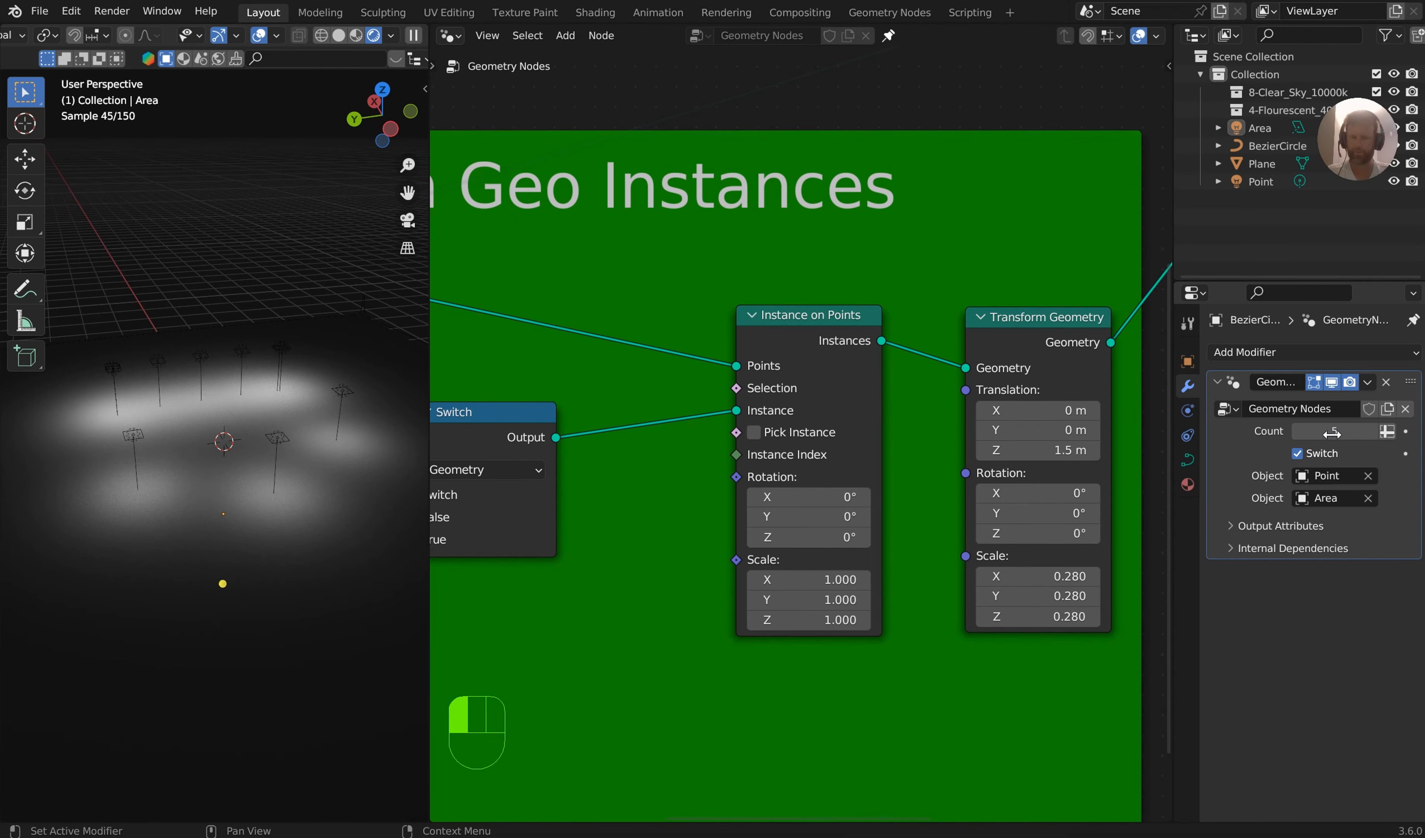
pyautogui.click(1334, 432)
pyautogui.write('6')
pyautogui.press('Return')
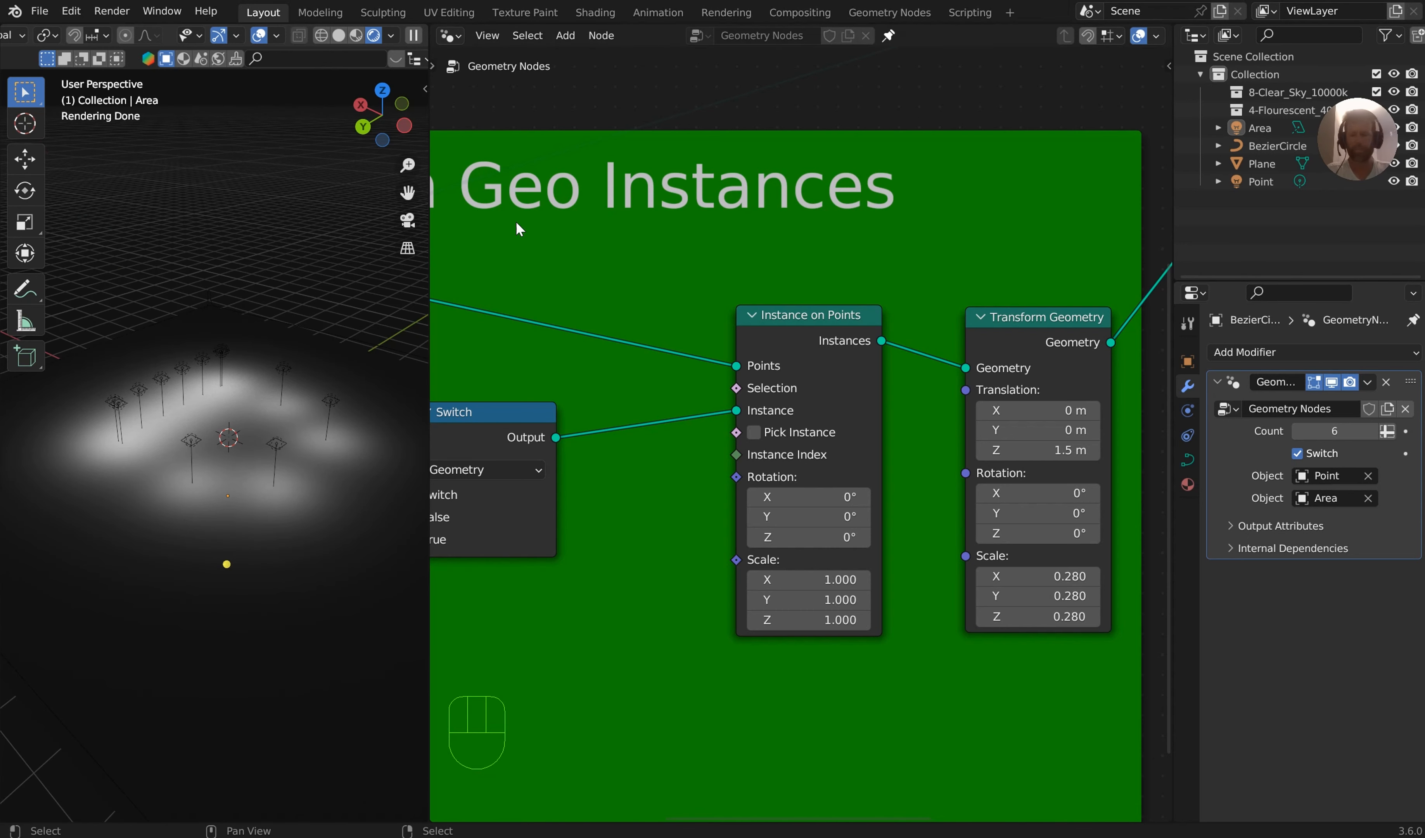
pyautogui.moveTo(239, 414); pyautogui.dragTo(204, 384, button='middle')
pyautogui.rightClick(204, 384)
pyautogui.press('Tab')
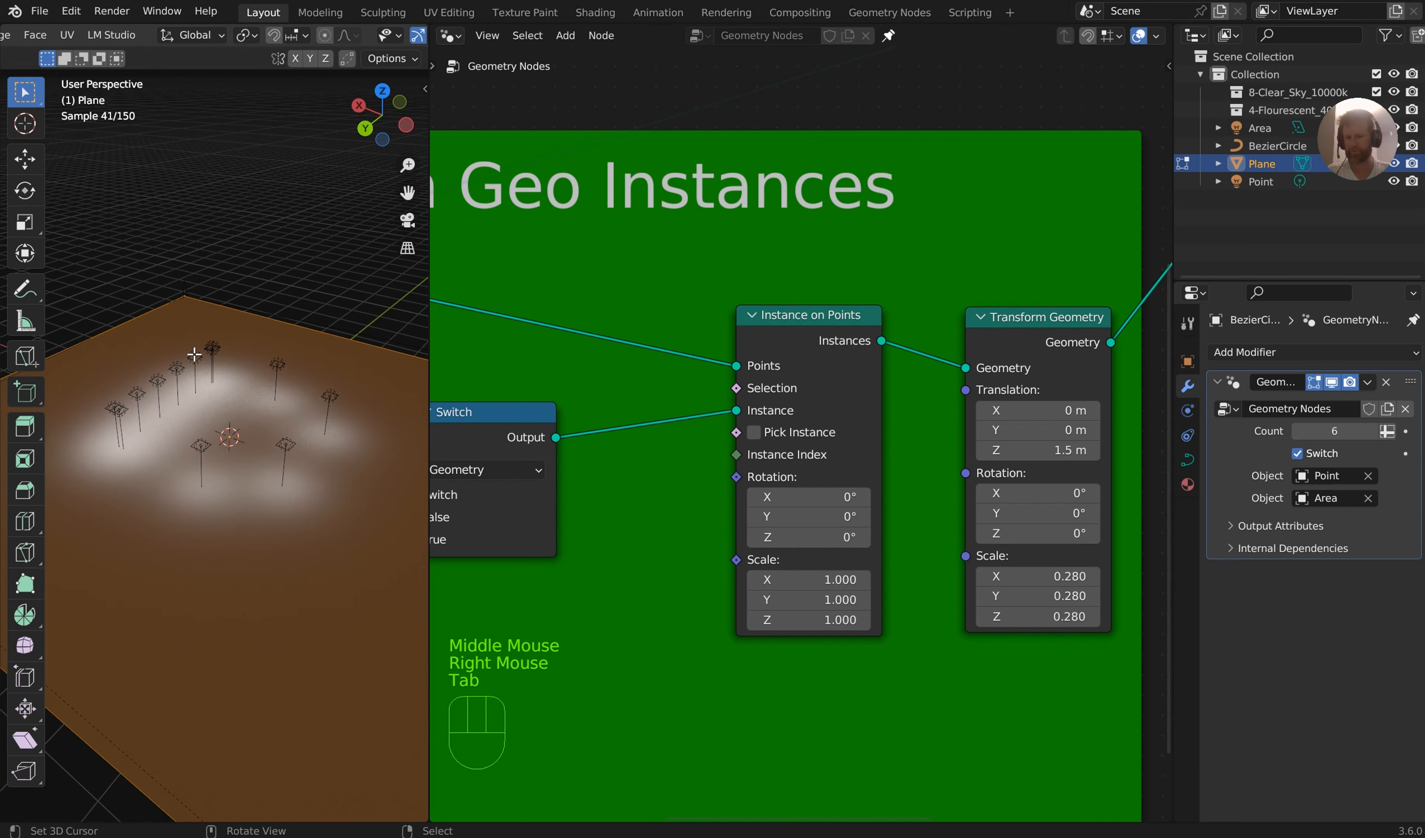
pyautogui.rightClick(178, 378)
pyautogui.press('a')
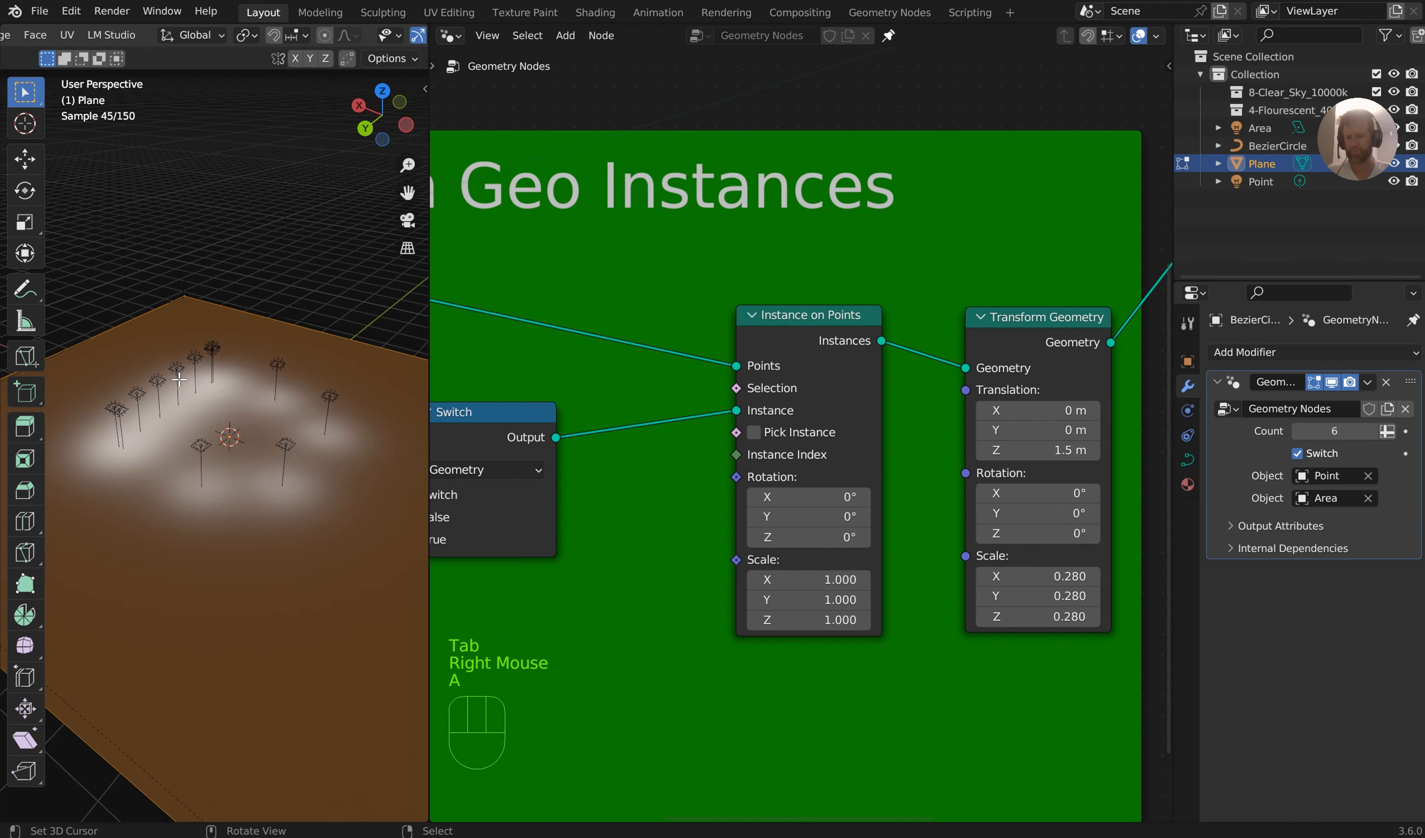
pyautogui.press('Tab')
pyautogui.press('Tab')
pyautogui.rightClick(214, 350)
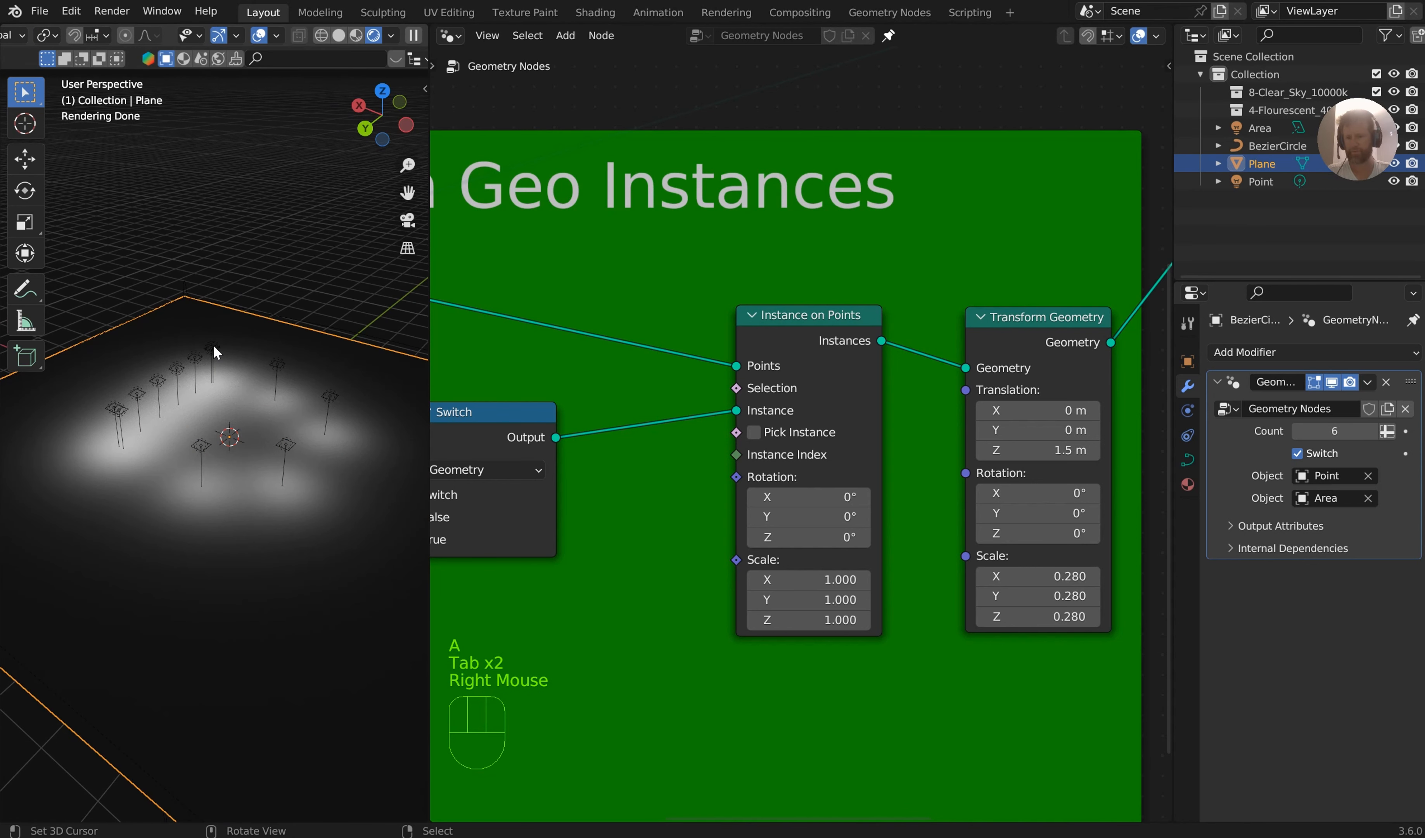
# Delete the selected curve points of the BezierCircle object in Edit Mode
pyautogui.rightClick(214, 346)
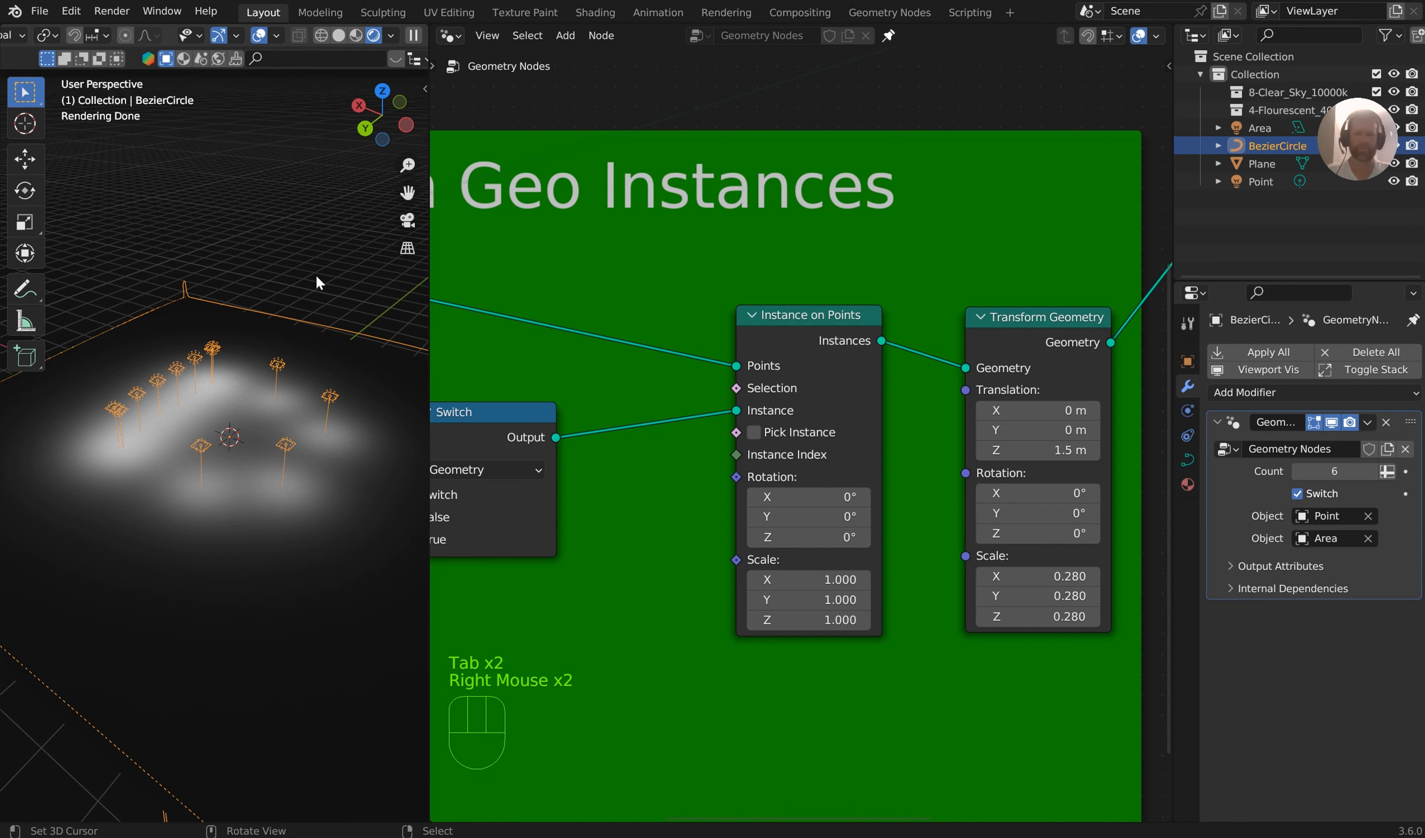
pyautogui.press('Tab')
pyautogui.click(191, 318)
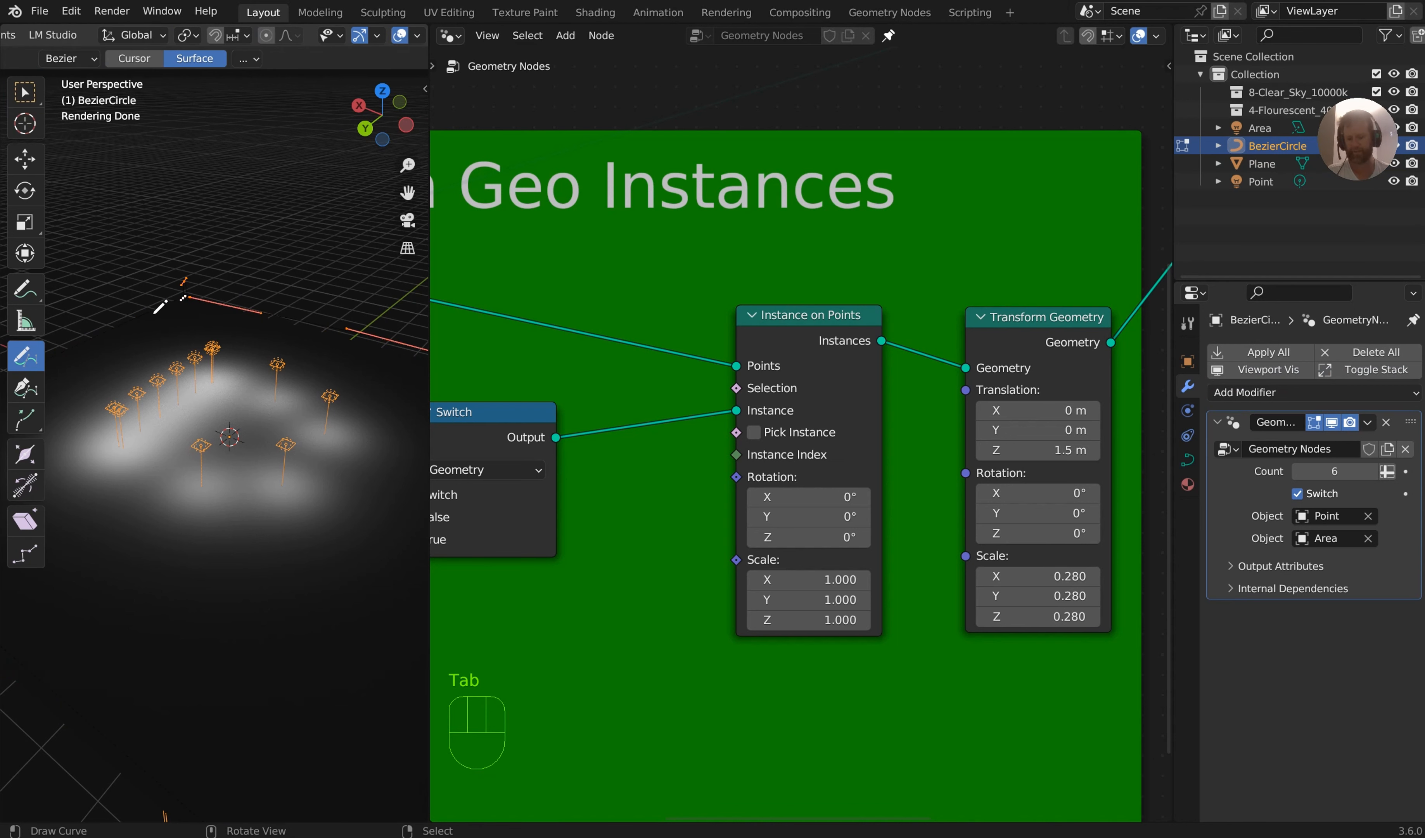
pyautogui.press('x')
pyautogui.click(128, 314)
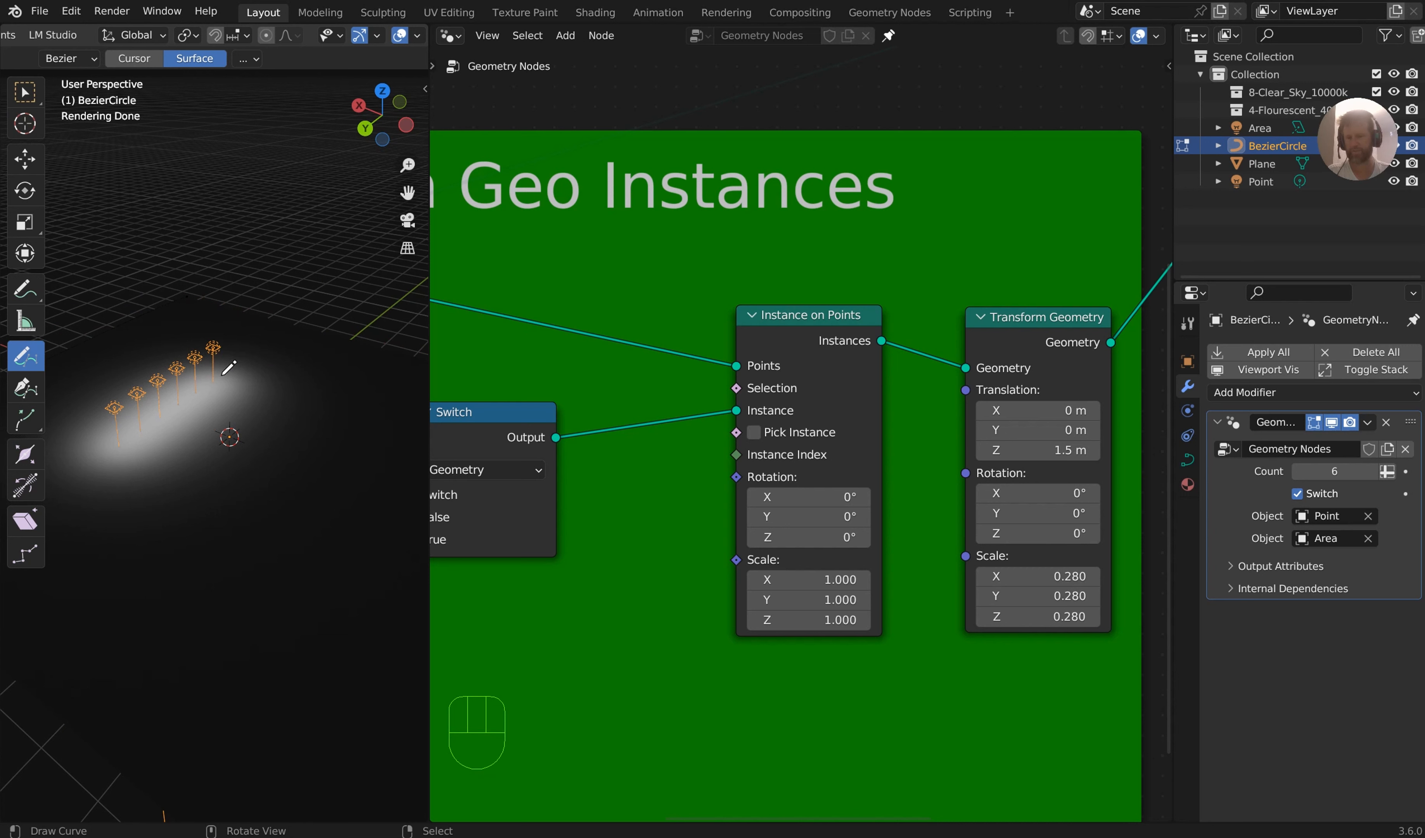
# Try to pick the remaining stroke of the light curve so it can be deleted
pyautogui.rightClick(213, 345)
pyautogui.rightClick(214, 331)
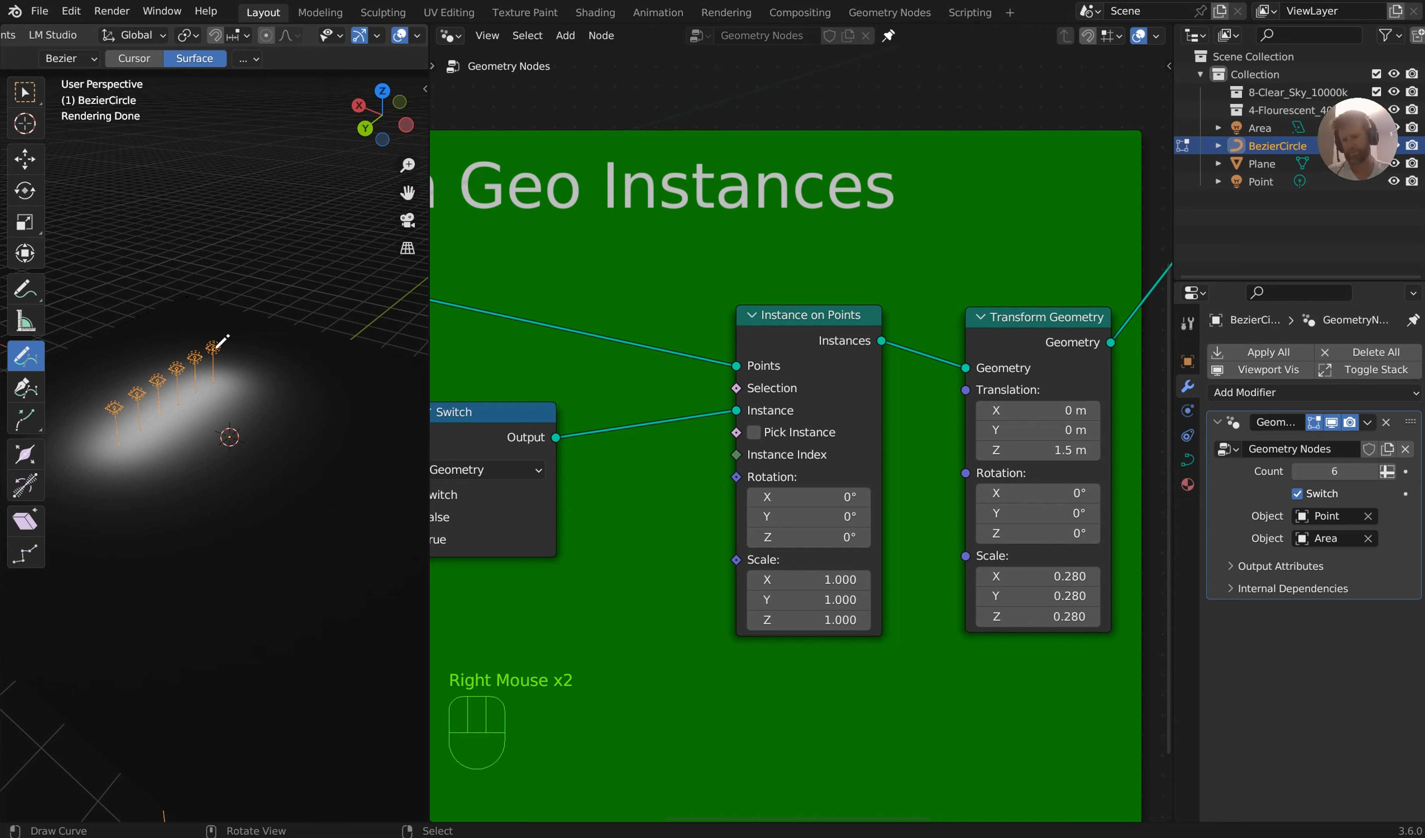
pyautogui.rightClick(213, 322)
pyautogui.press('Tab')
pyautogui.press('Tab')
pyautogui.click(232, 182)
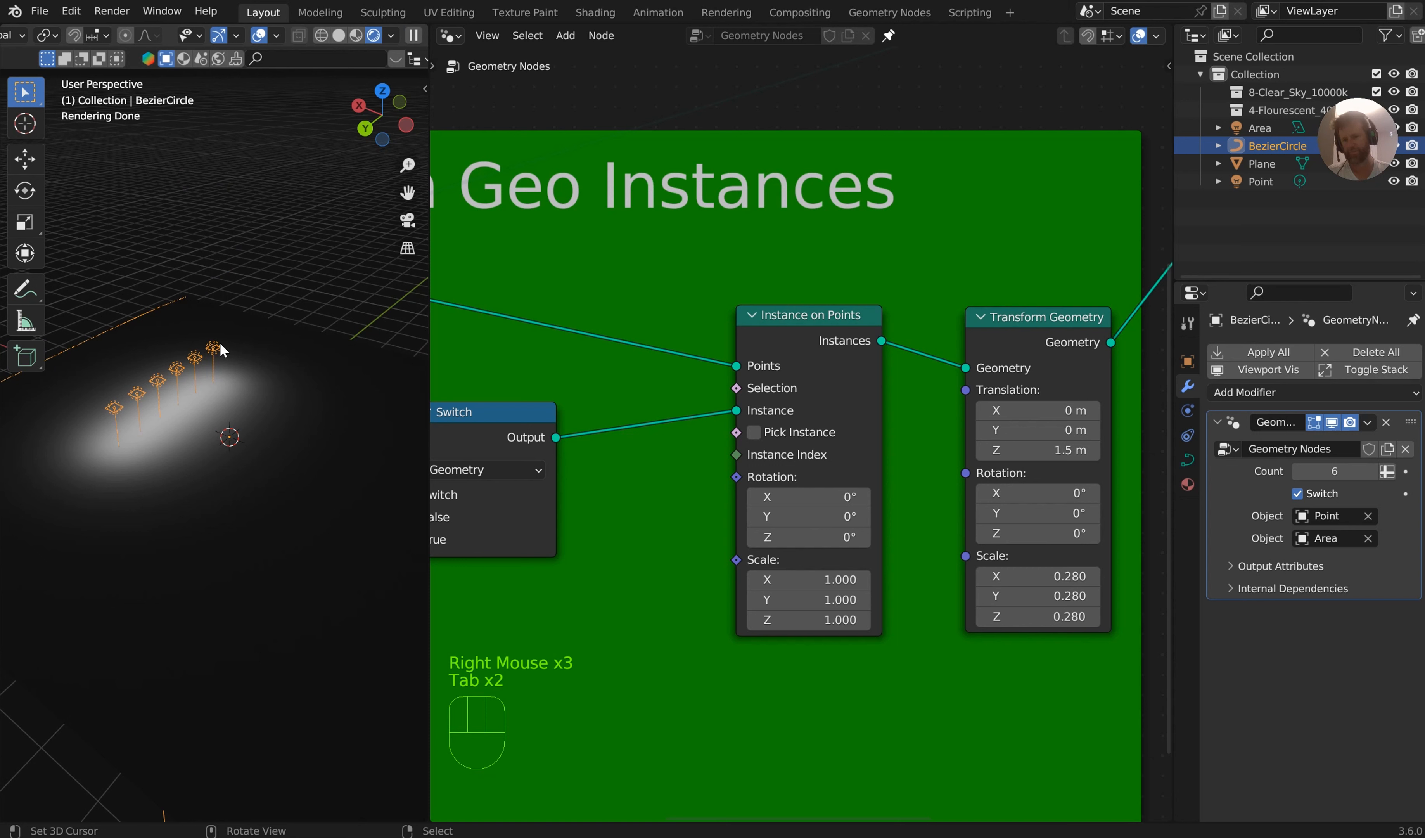
pyautogui.rightClick(216, 361)
pyautogui.rightClick(215, 363)
pyautogui.rightClick(197, 364)
pyautogui.rightClick(197, 361)
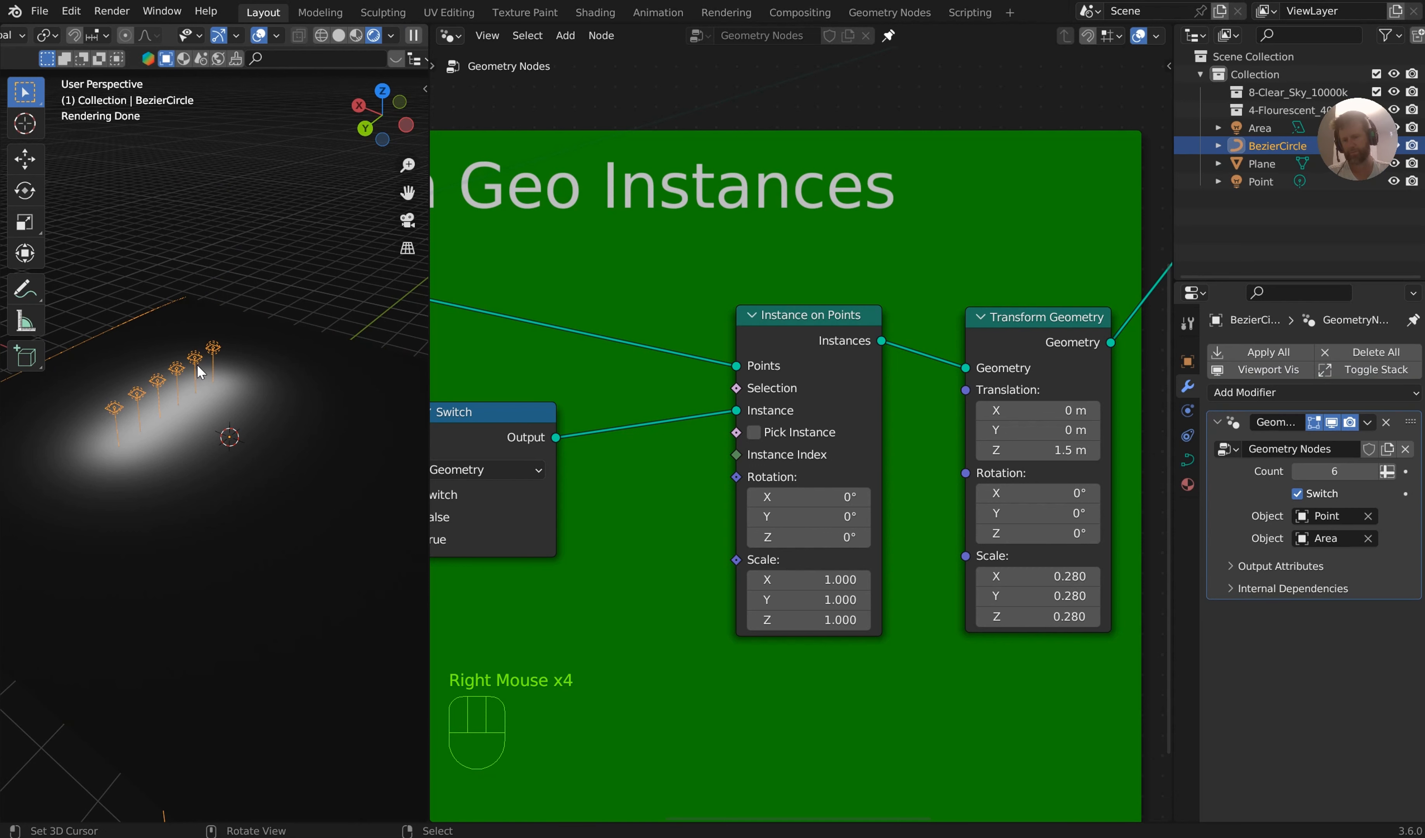
pyautogui.press('x')
pyautogui.press('Tab')
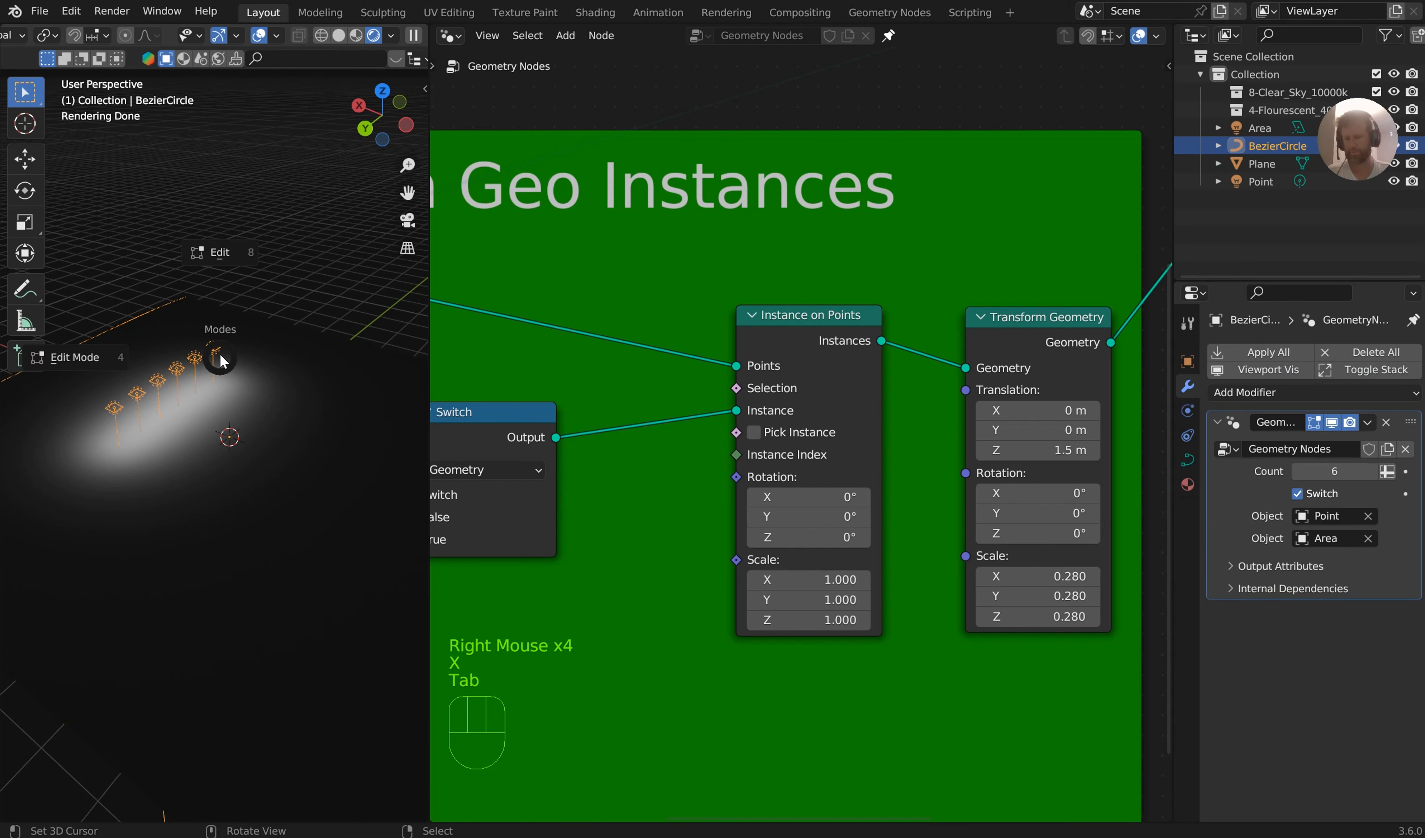
# Draw a freehand stroke across the plane with the curve Draw tool in Edit Mode
pyautogui.click(86, 357)
pyautogui.moveTo(306, 391); pyautogui.dragTo(226, 562)
pyautogui.moveTo(296, 481)
pyautogui.mouseDown(button='middle')
pyautogui.moveTo(382, 383)
pyautogui.moveTo(379, 423)
pyautogui.mouseUp(button='middle')
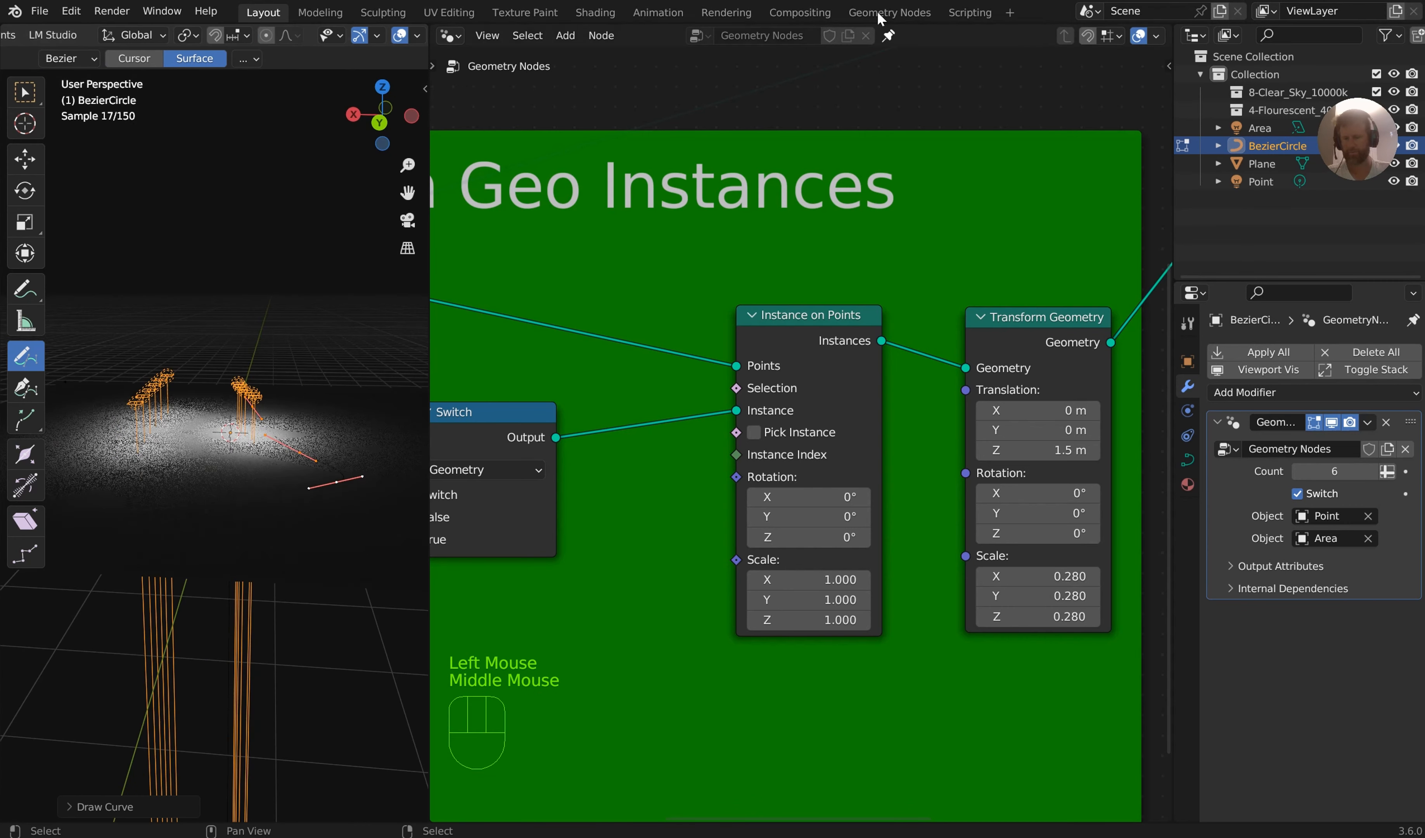
# Hide the viewport toolbar and delete all remaining points of the BezierCircle curve in Edit Mode
pyautogui.press('Tab')
pyautogui.press('Tab')
pyautogui.moveTo(402, 299); pyautogui.dragTo(190, 403, button='middle')
pyautogui.scroll(1, 149, 390)
pyautogui.press('Tab')
pyautogui.click(96, 418)
pyautogui.press('t')
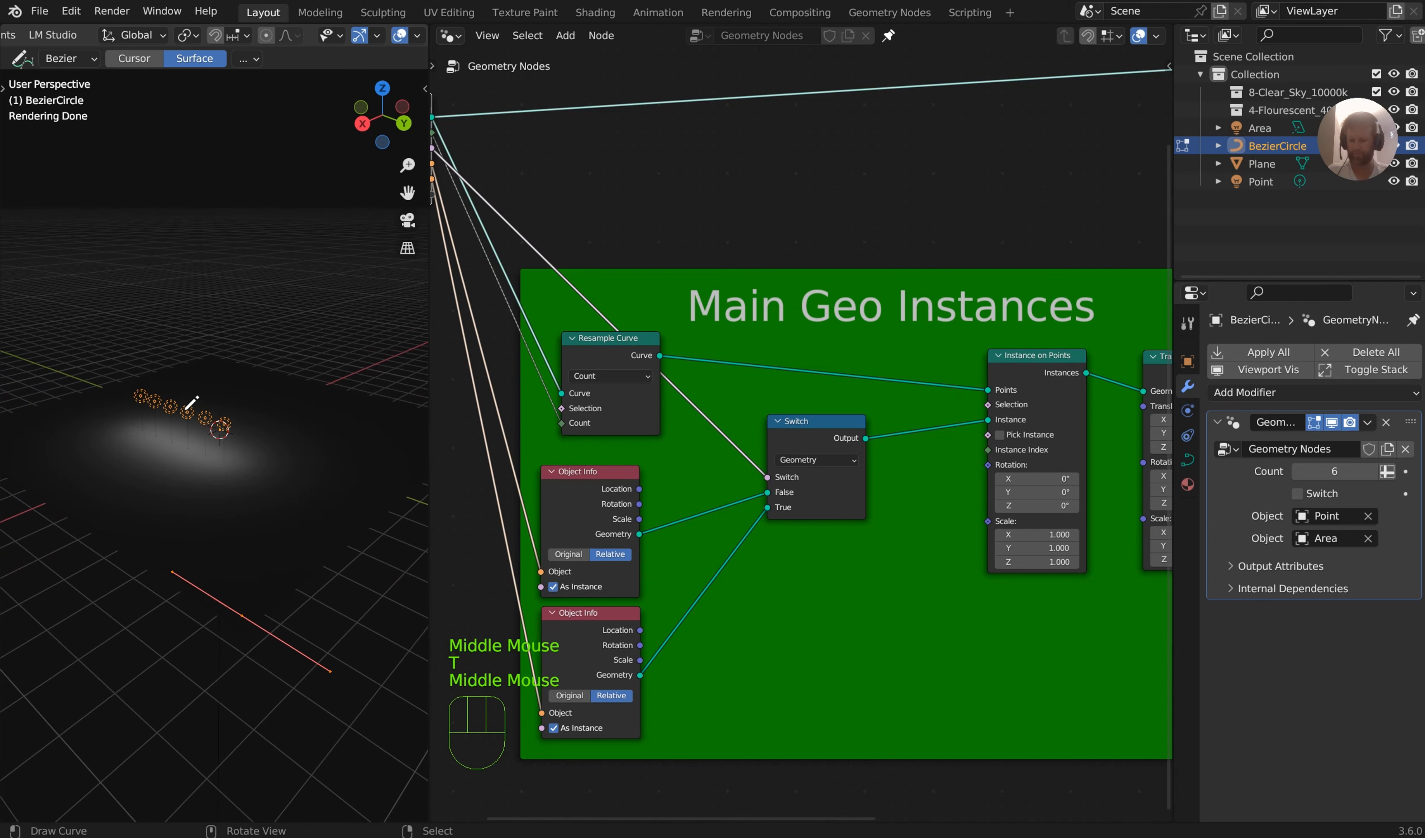
pyautogui.press('x')
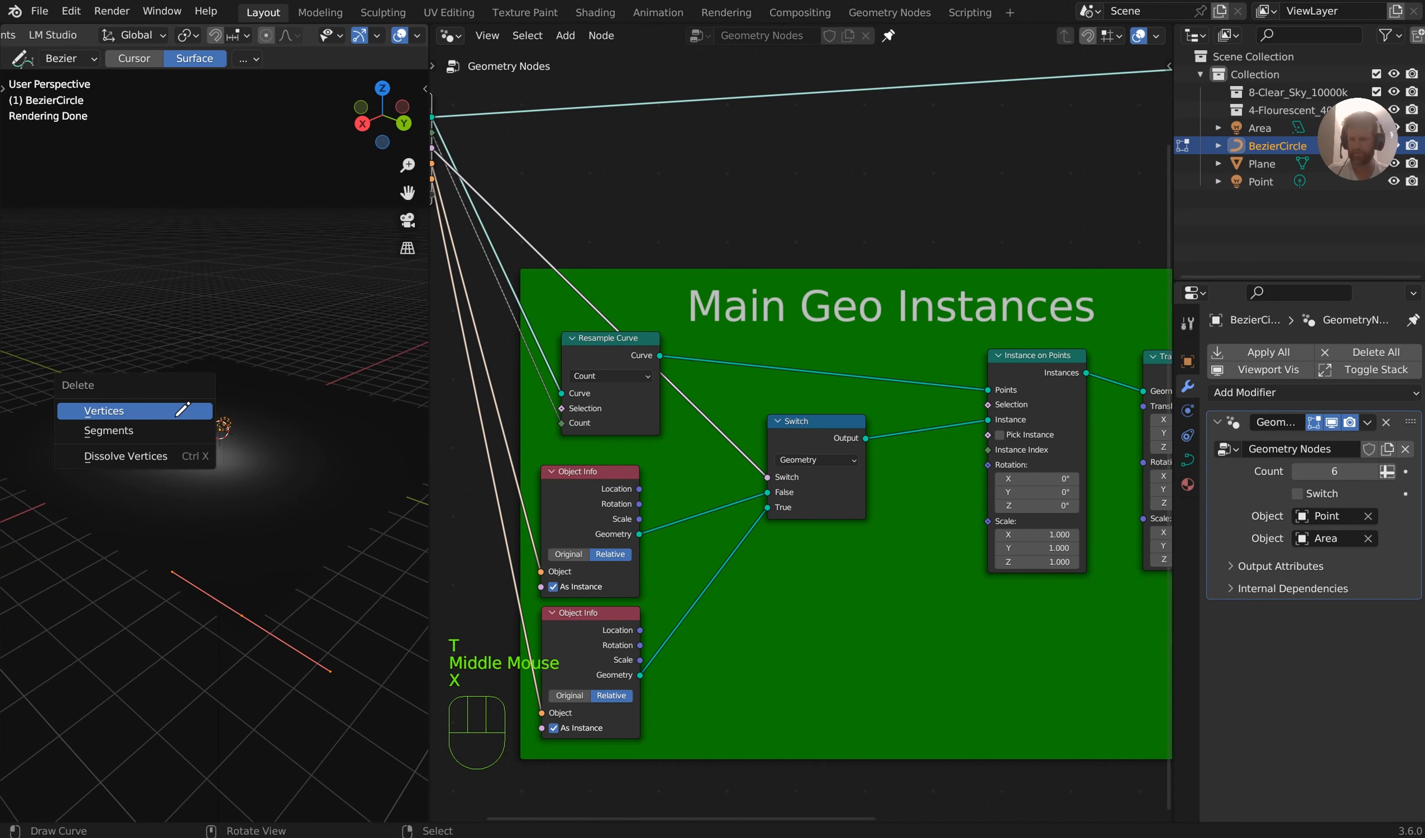
pyautogui.click(179, 414)
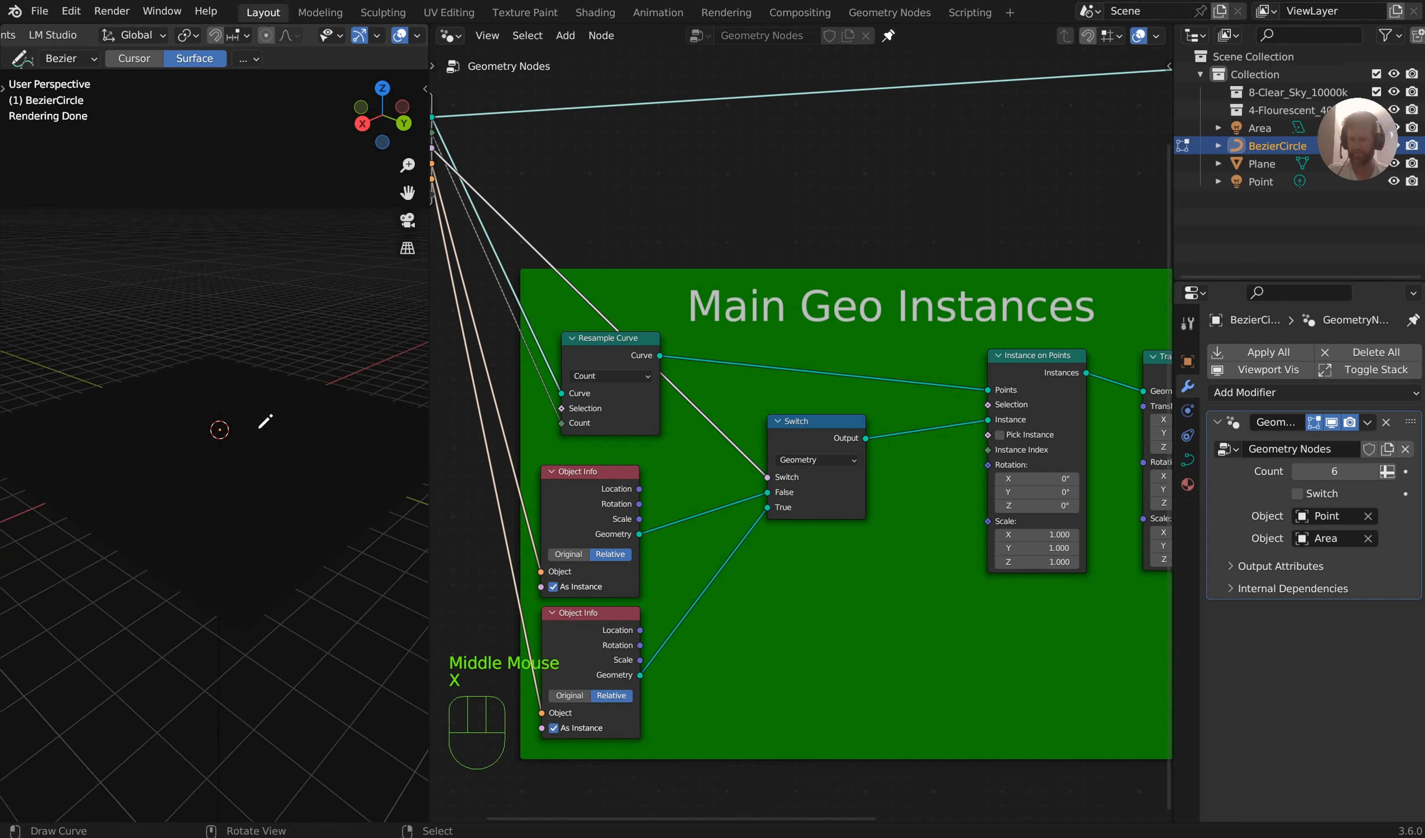
# Draw a wavy freehand curve across the plane in top view and return to Object Mode
pyautogui.moveTo(268, 427); pyautogui.dragTo(267, 428, button='middle')
pyautogui.press('KP_7')
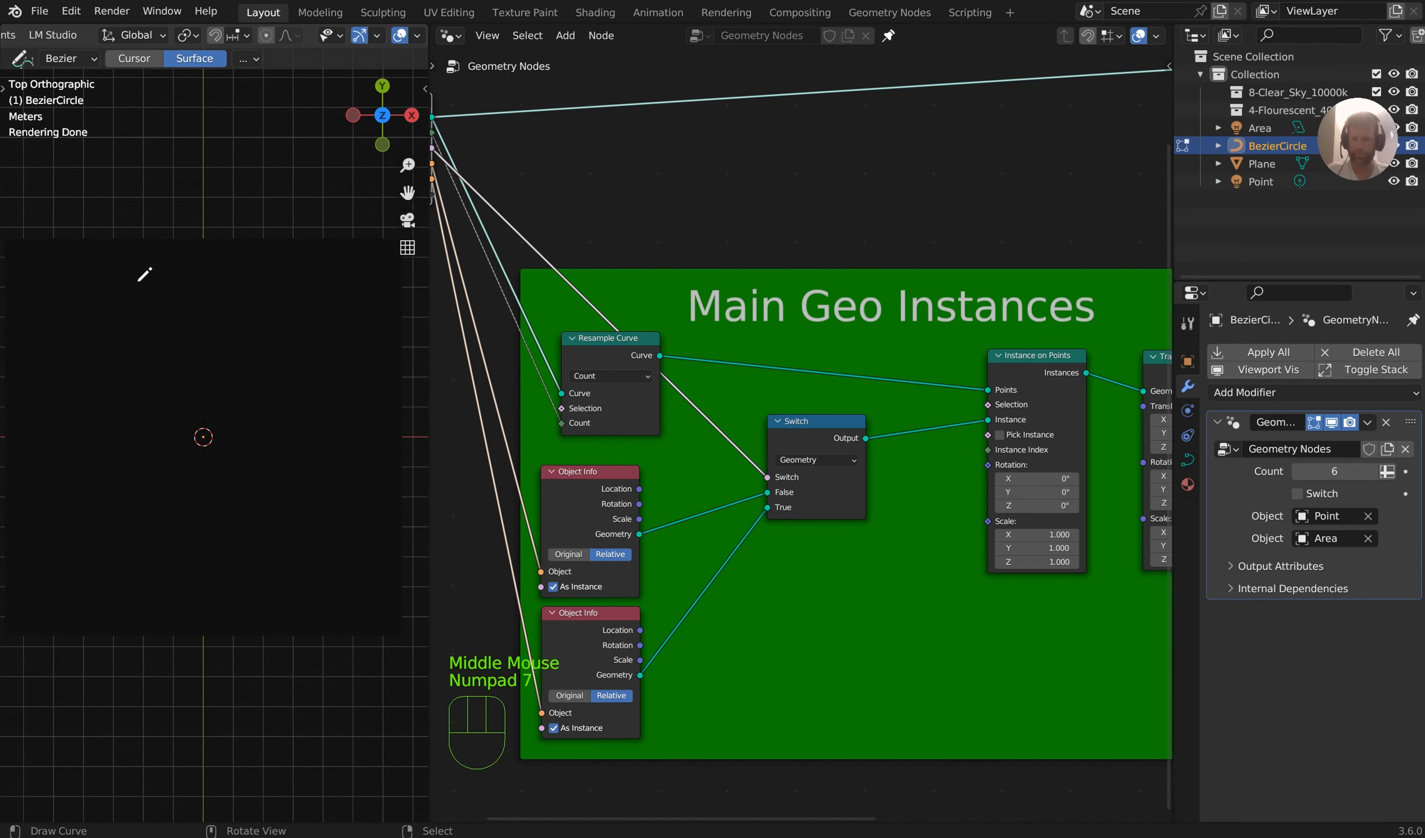
pyautogui.click(49, 289)
pyautogui.moveTo(371, 559); pyautogui.dragTo(370, 558)
pyautogui.moveTo(302, 360)
pyautogui.mouseDown(button='middle')
pyautogui.moveTo(321, 309)
pyautogui.moveTo(348, 407)
pyautogui.moveTo(352, 323)
pyautogui.moveTo(306, 383)
pyautogui.mouseUp(button='middle')
pyautogui.press('Tab')
pyautogui.scroll(2, 306, 383)
pyautogui.scroll(-1, 352, 420)
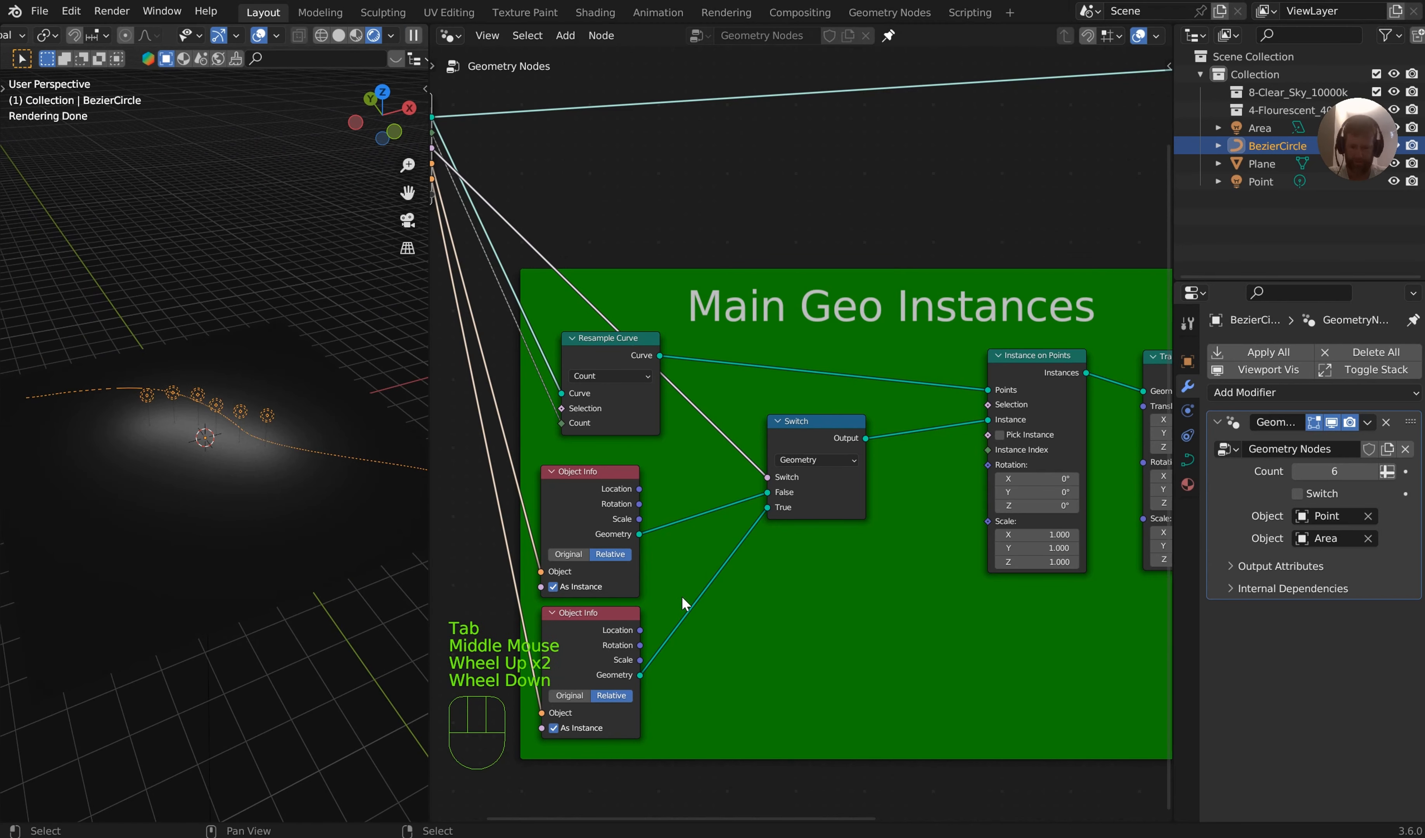
# Toggle As Instance off and back on in the Object Info nodes to compare the light instances
pyautogui.moveTo(684, 603); pyautogui.dragTo(814, 404, button='middle')
pyautogui.scroll(1, 702, 434)
pyautogui.click(647, 400)
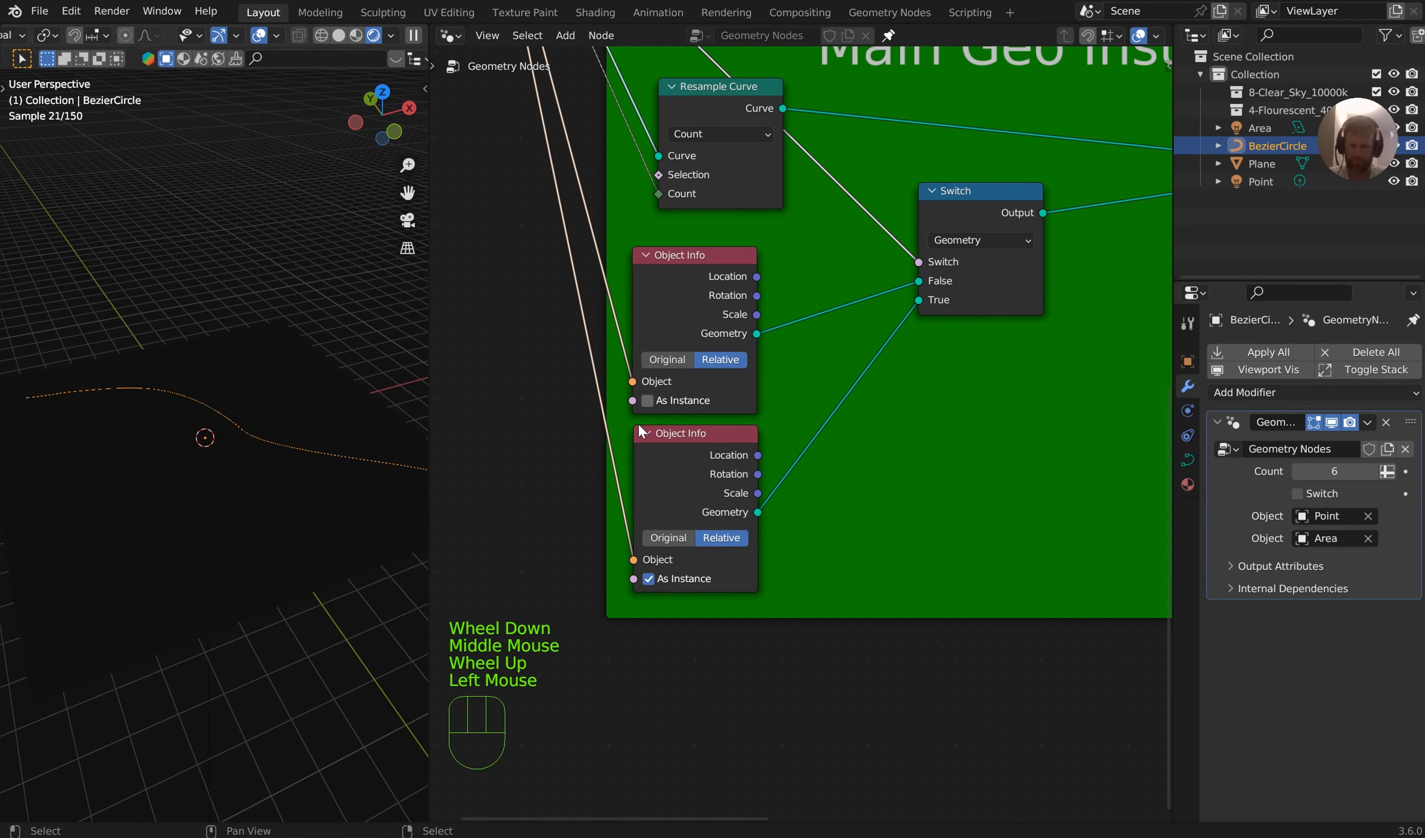
pyautogui.click(645, 591)
pyautogui.click(649, 581)
pyautogui.click(649, 581)
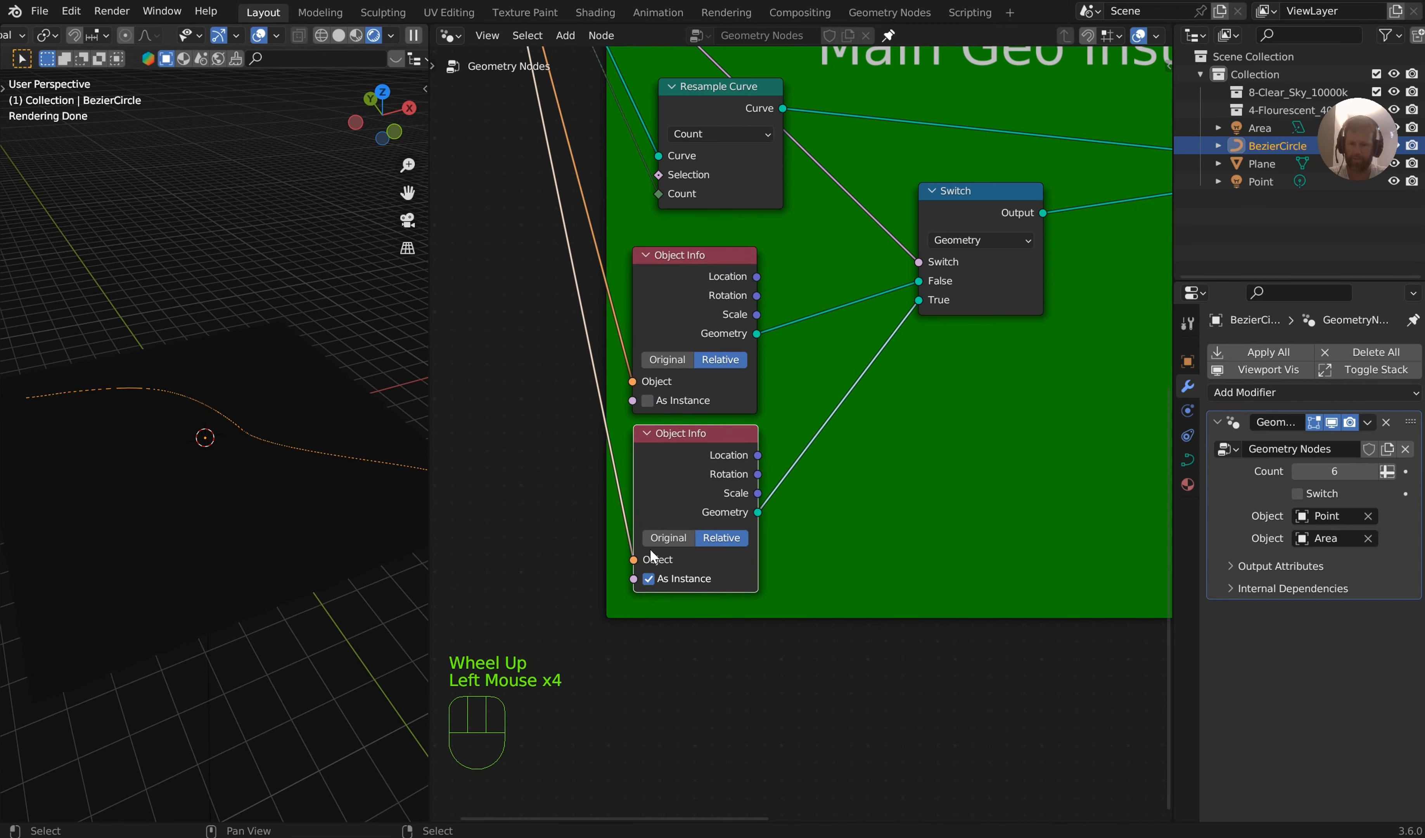
pyautogui.click(647, 400)
# Compare Original and Relative transform space on both Object Info nodes, ending on Relative
pyautogui.click(668, 361)
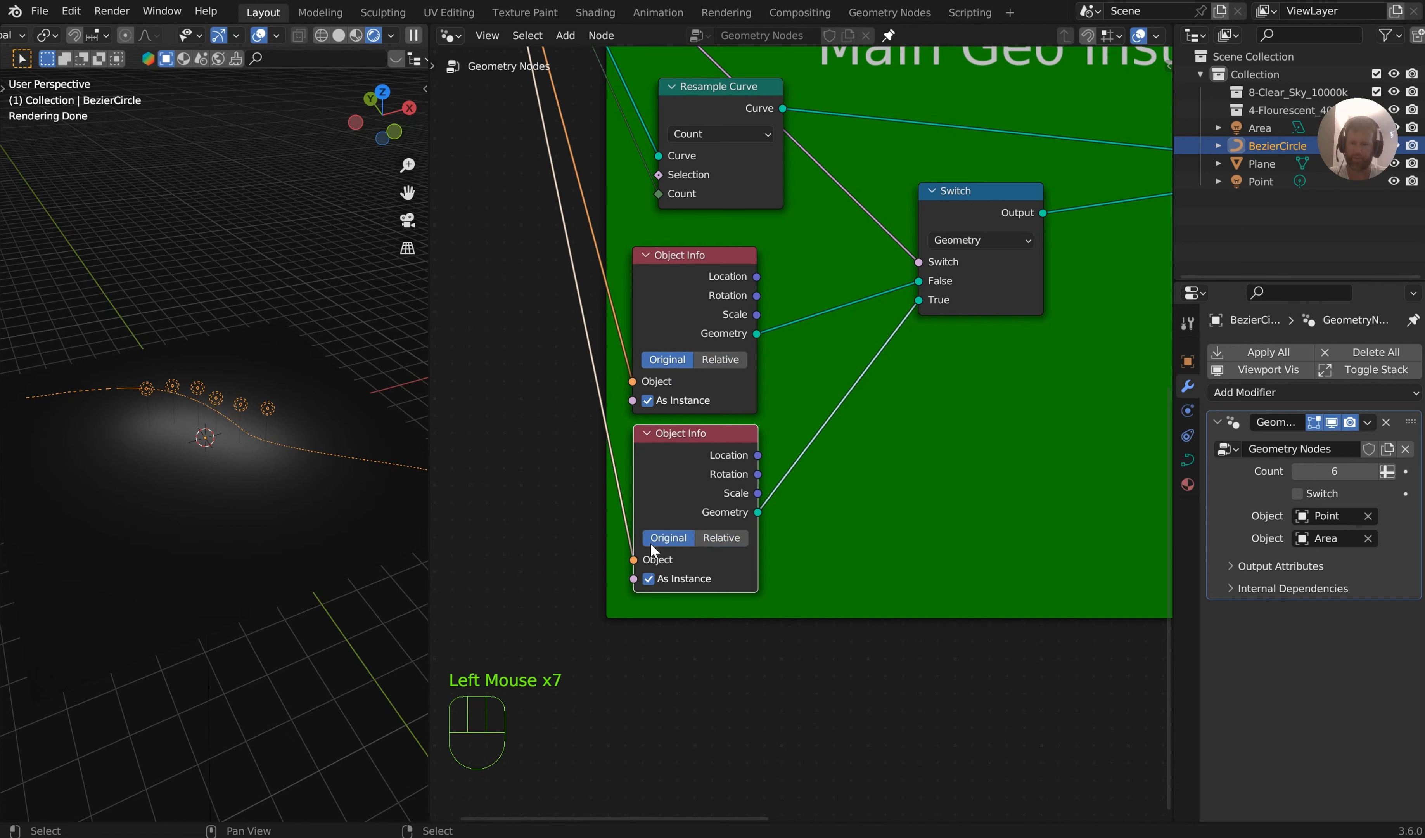
pyautogui.click(721, 537)
pyautogui.click(729, 368)
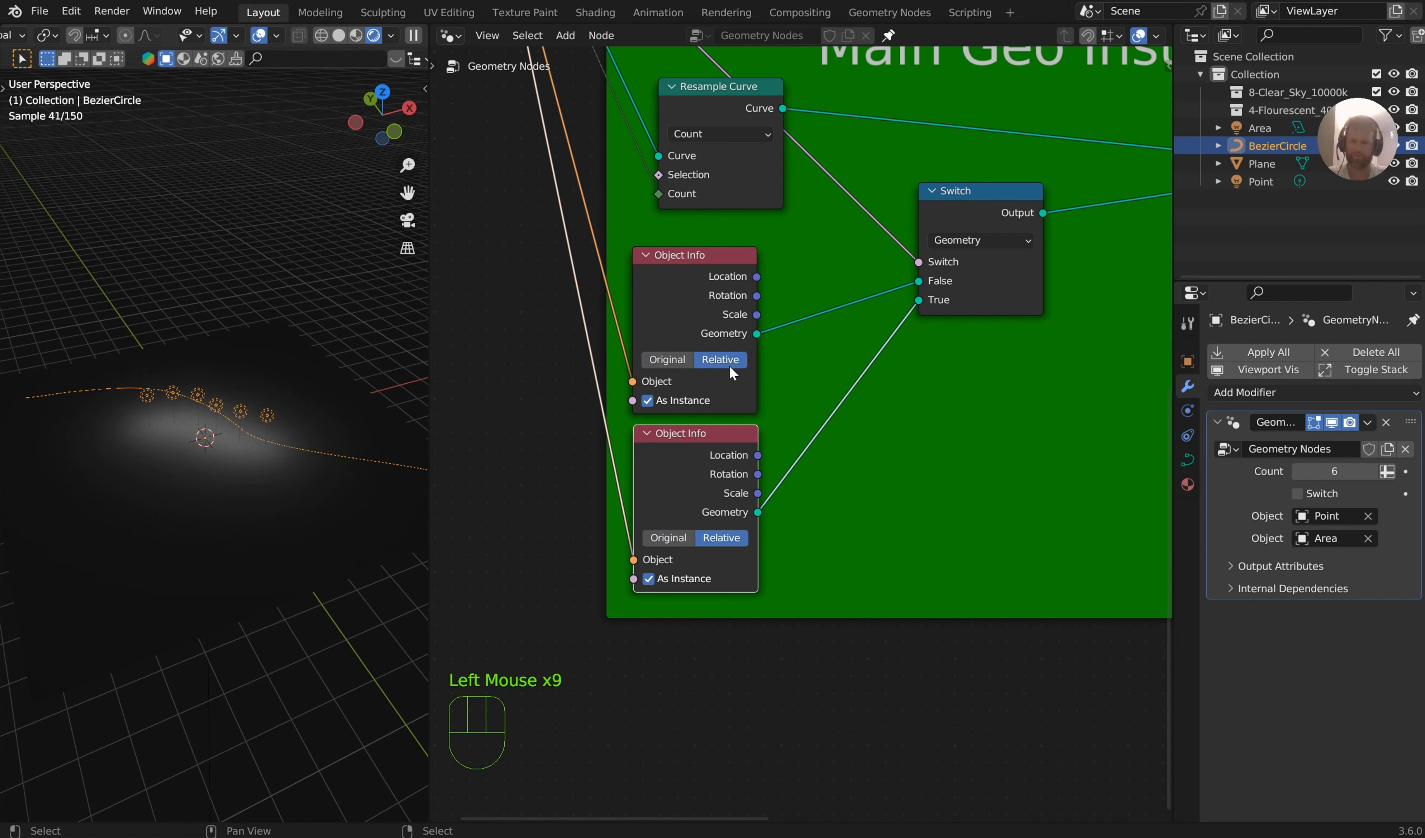
pyautogui.moveTo(271, 420); pyautogui.dragTo(143, 445, button='middle')
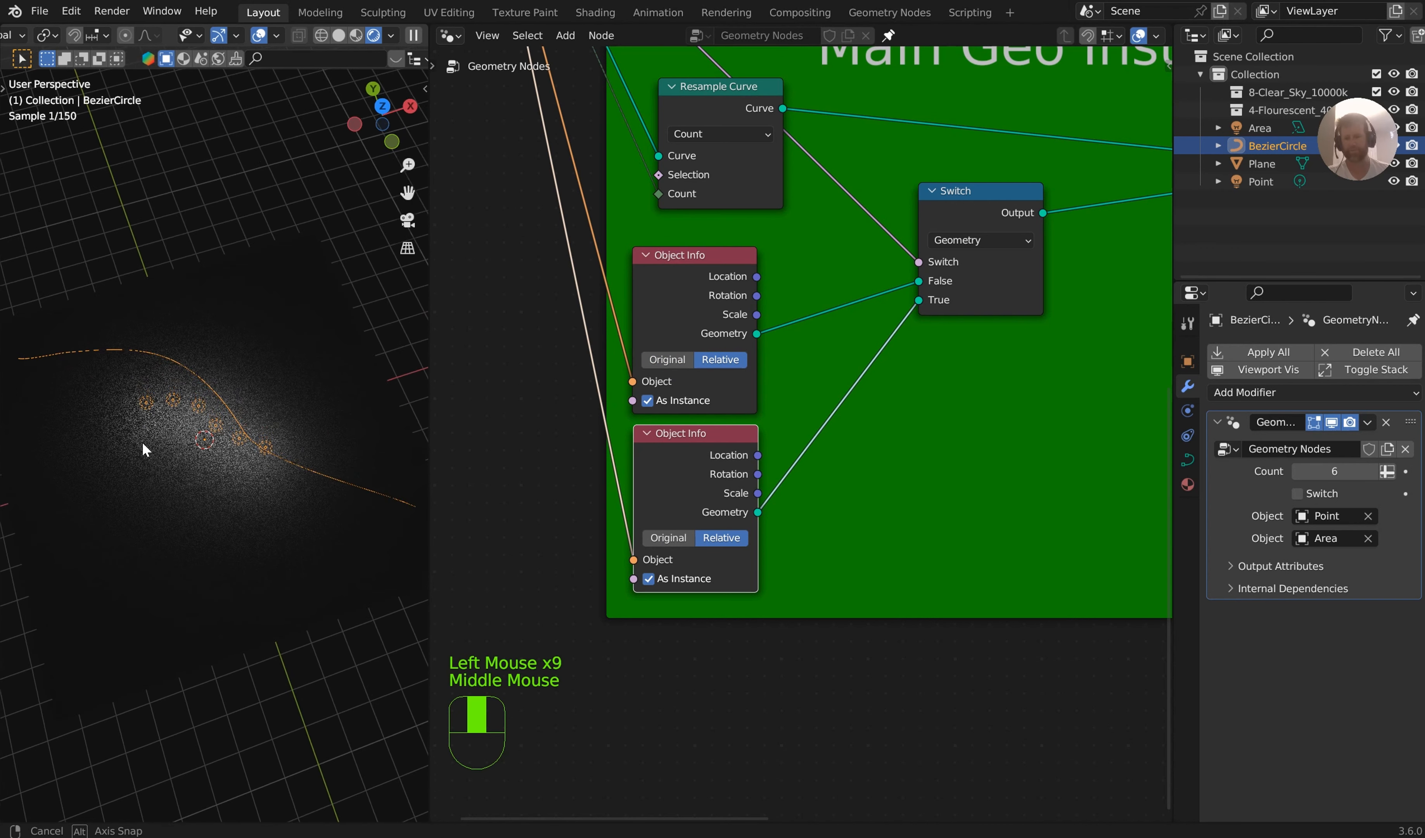
pyautogui.click(668, 361)
pyautogui.click(666, 537)
pyautogui.click(697, 367)
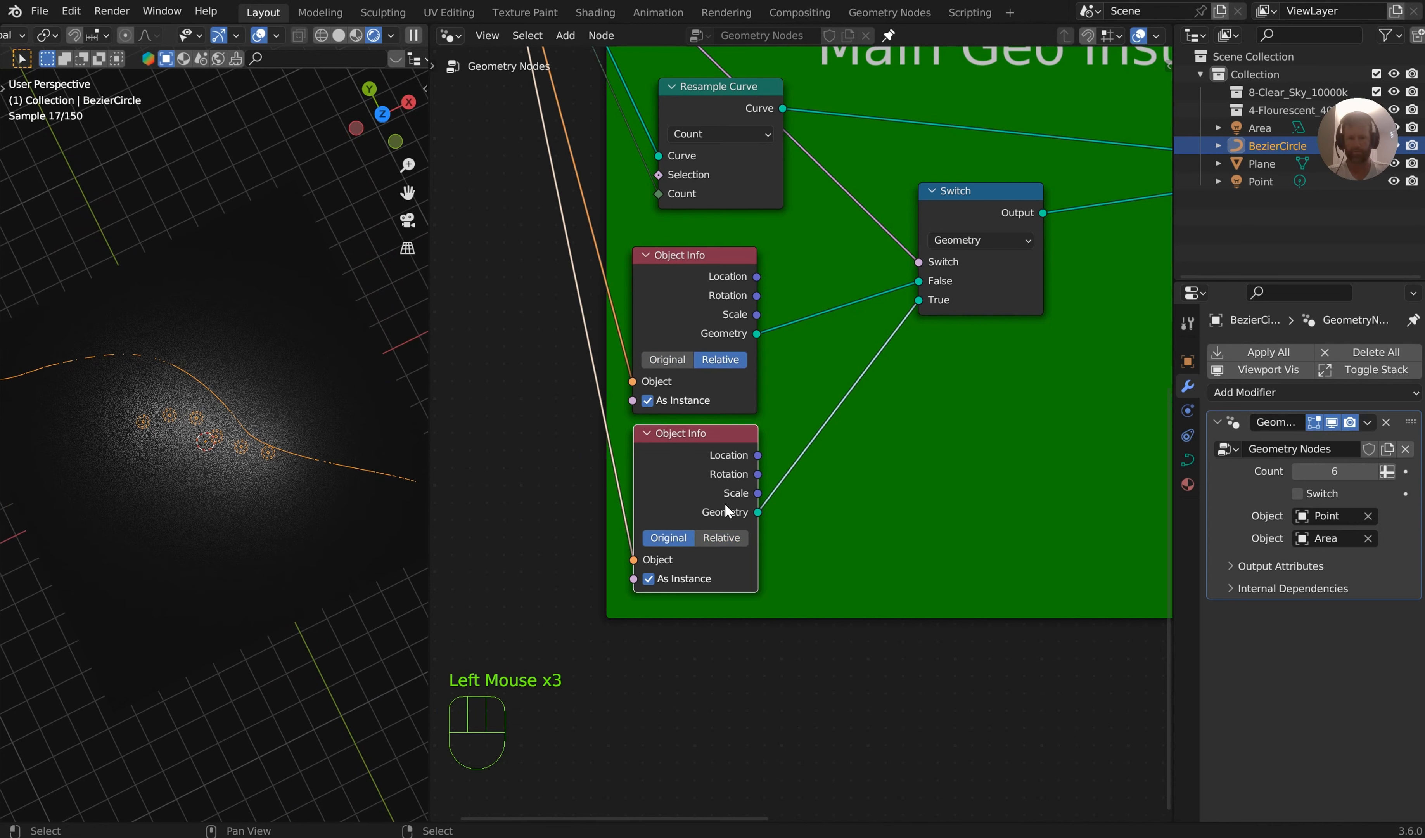
pyautogui.click(730, 532)
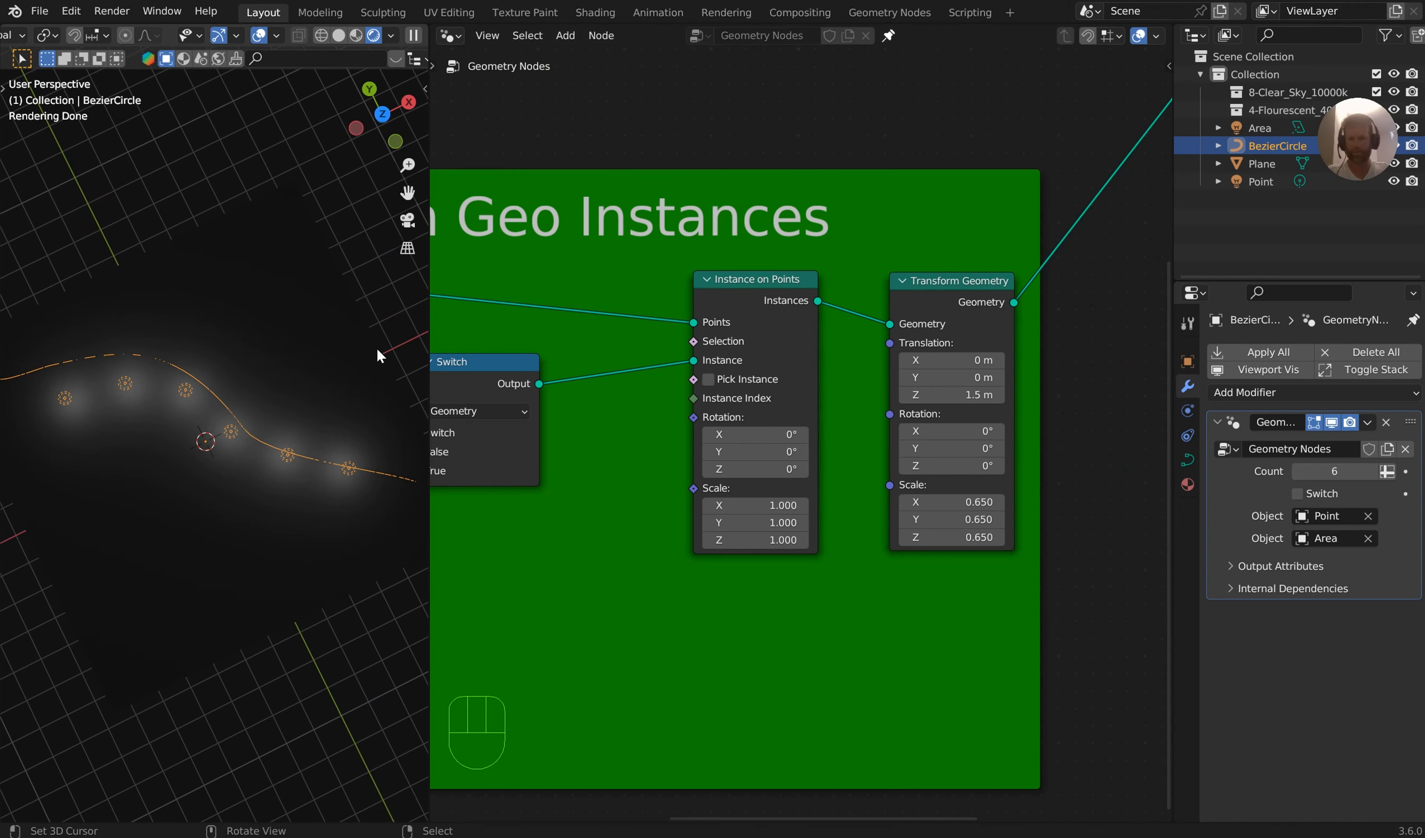
# Set the Transform Geometry scale to 1.000 on X, Y and Z
pyautogui.moveTo(376, 348); pyautogui.dragTo(370, 317, button='middle')
pyautogui.keyDown('shift'); pyautogui.click(946, 520); pyautogui.keyUp('shift')
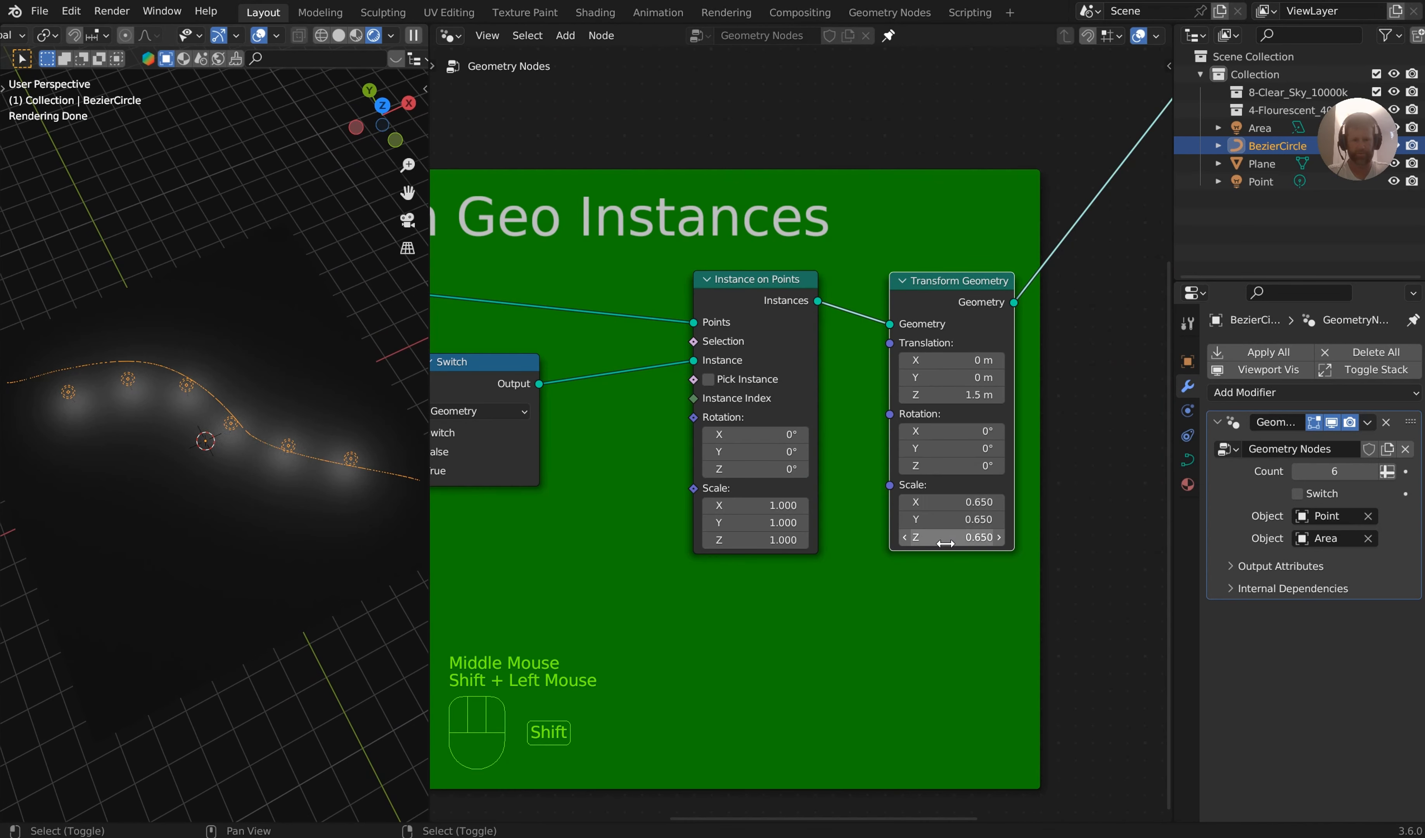
pyautogui.moveTo(945, 538); pyautogui.dragTo(951, 505)
pyautogui.write('1')
pyautogui.press('Return')
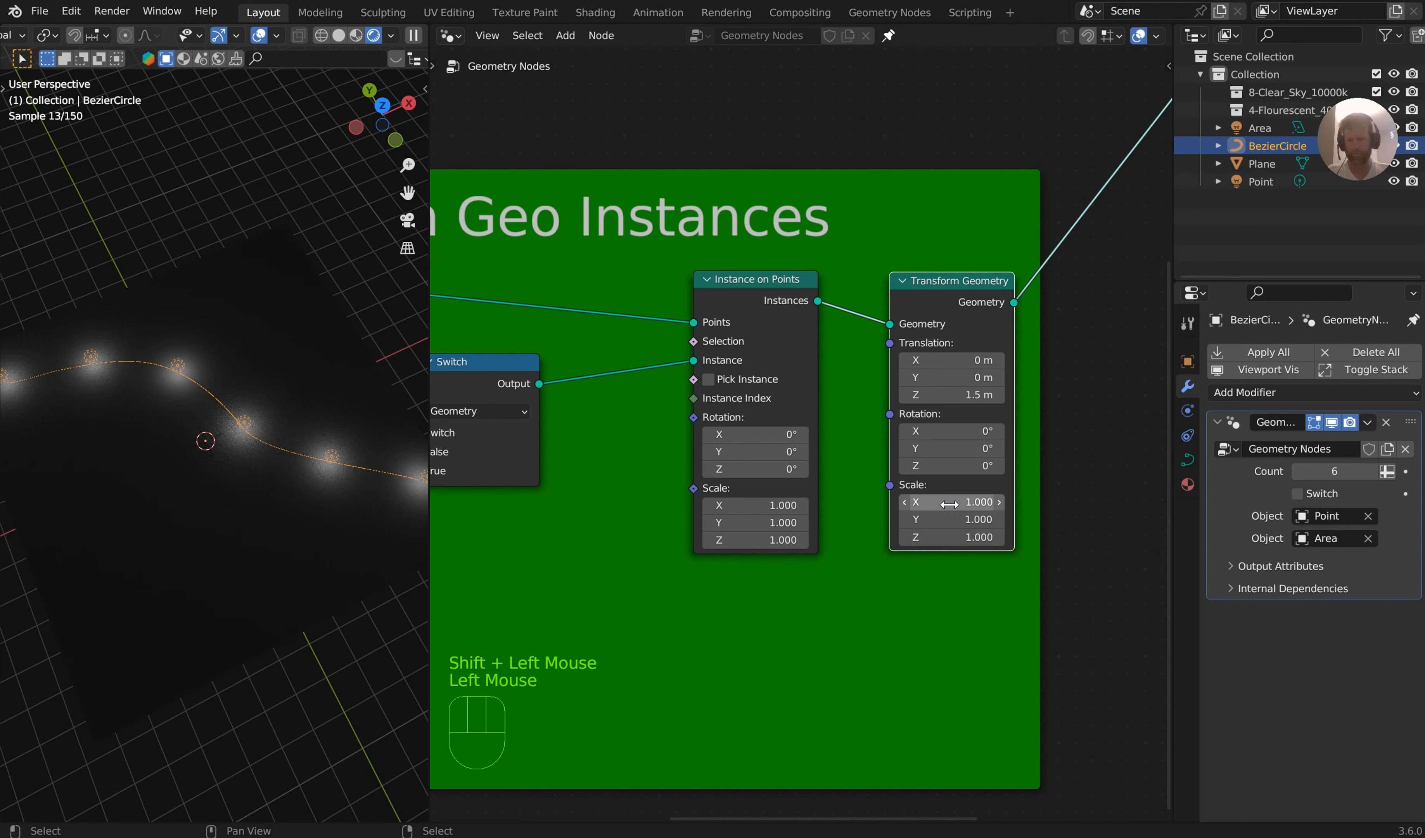
# Move the Resample Curve node higher above the Object Info nodes in the Main Geo Instances frame
pyautogui.moveTo(632, 473); pyautogui.dragTo(717, 477, button='middle')
pyautogui.scroll(-2, 717, 471)
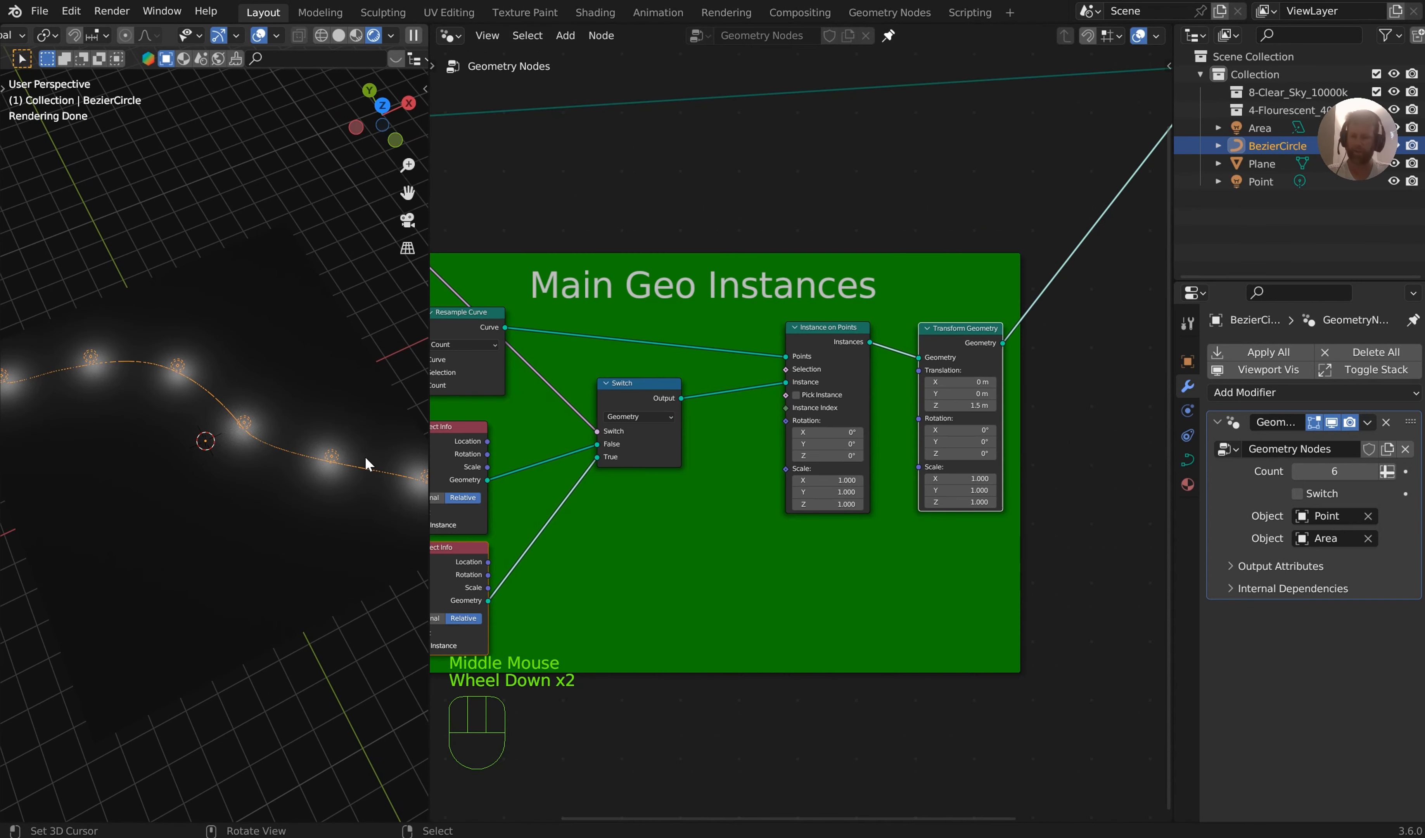
pyautogui.scroll(-1, 366, 460)
pyautogui.moveTo(366, 461); pyautogui.dragTo(377, 376, button='middle')
pyautogui.moveTo(633, 460); pyautogui.dragTo(817, 493, button='middle')
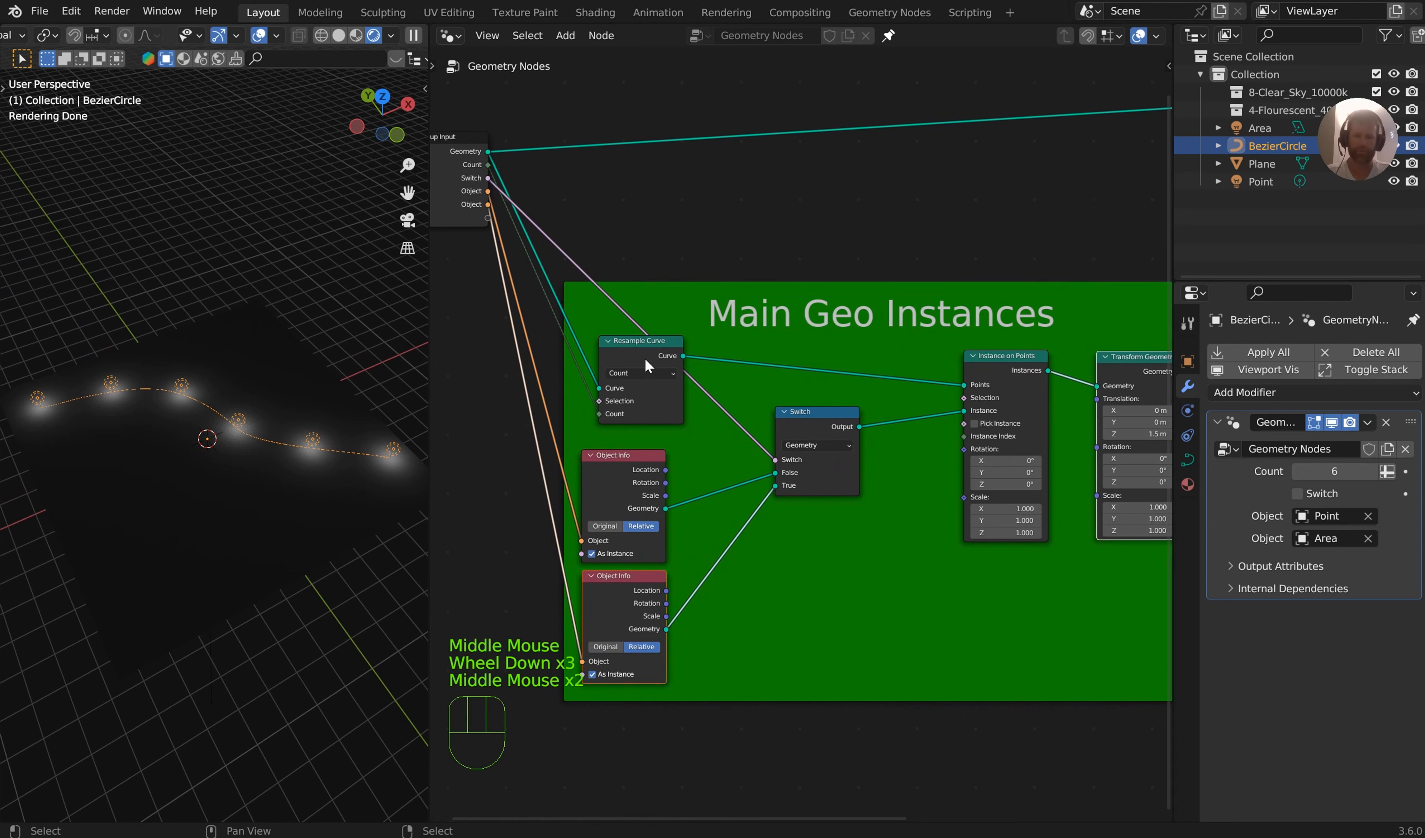
pyautogui.moveTo(645, 357); pyautogui.dragTo(638, 255)
# Insert a Trim Curve node between Resample Curve and Instance on Points and try out its Start factor
pyautogui.moveTo(852, 336); pyautogui.dragTo(869, 394, button='middle')
pyautogui.scroll(3, 907, 393)
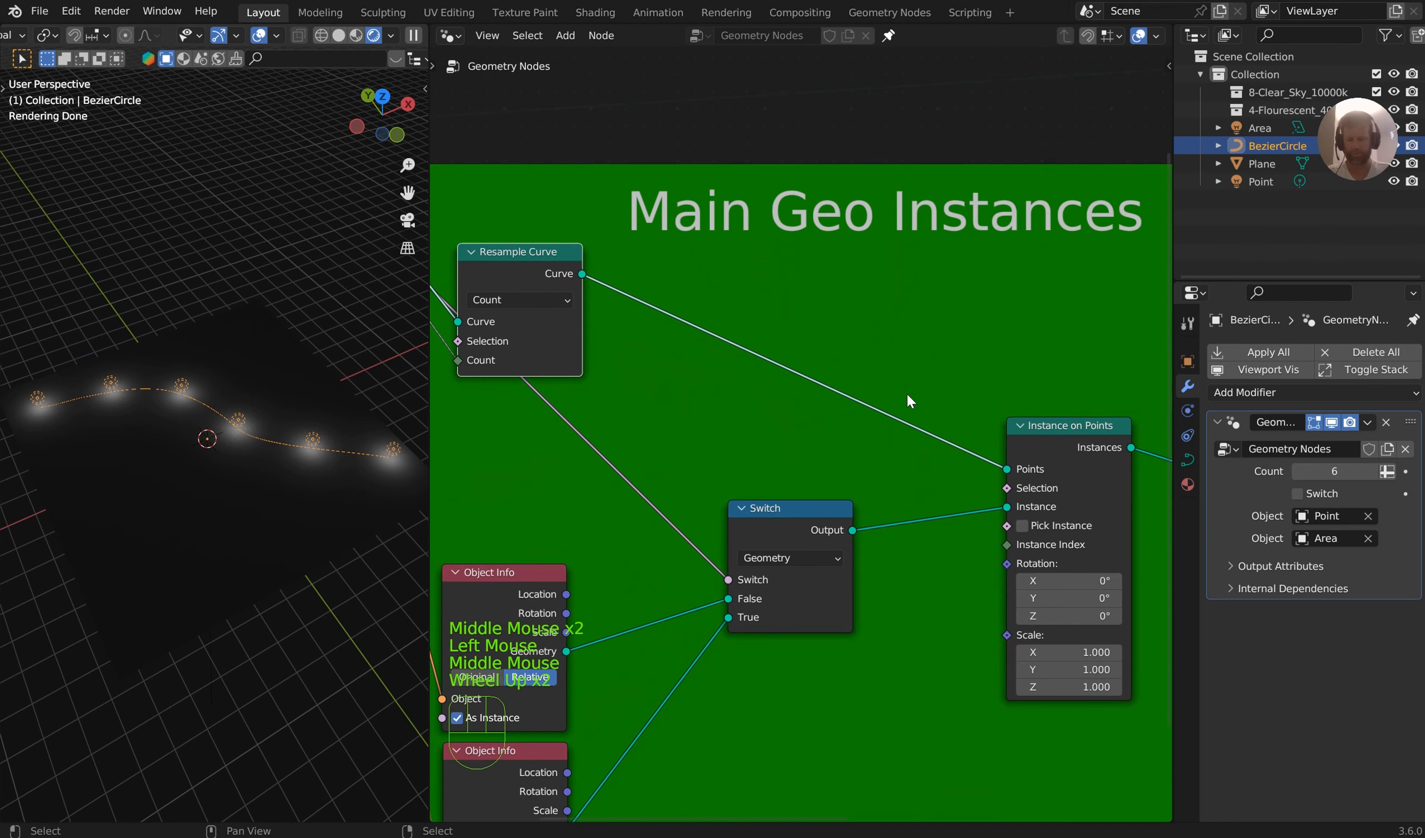
pyautogui.hotkey('shift', 'a')
pyautogui.write('trim')
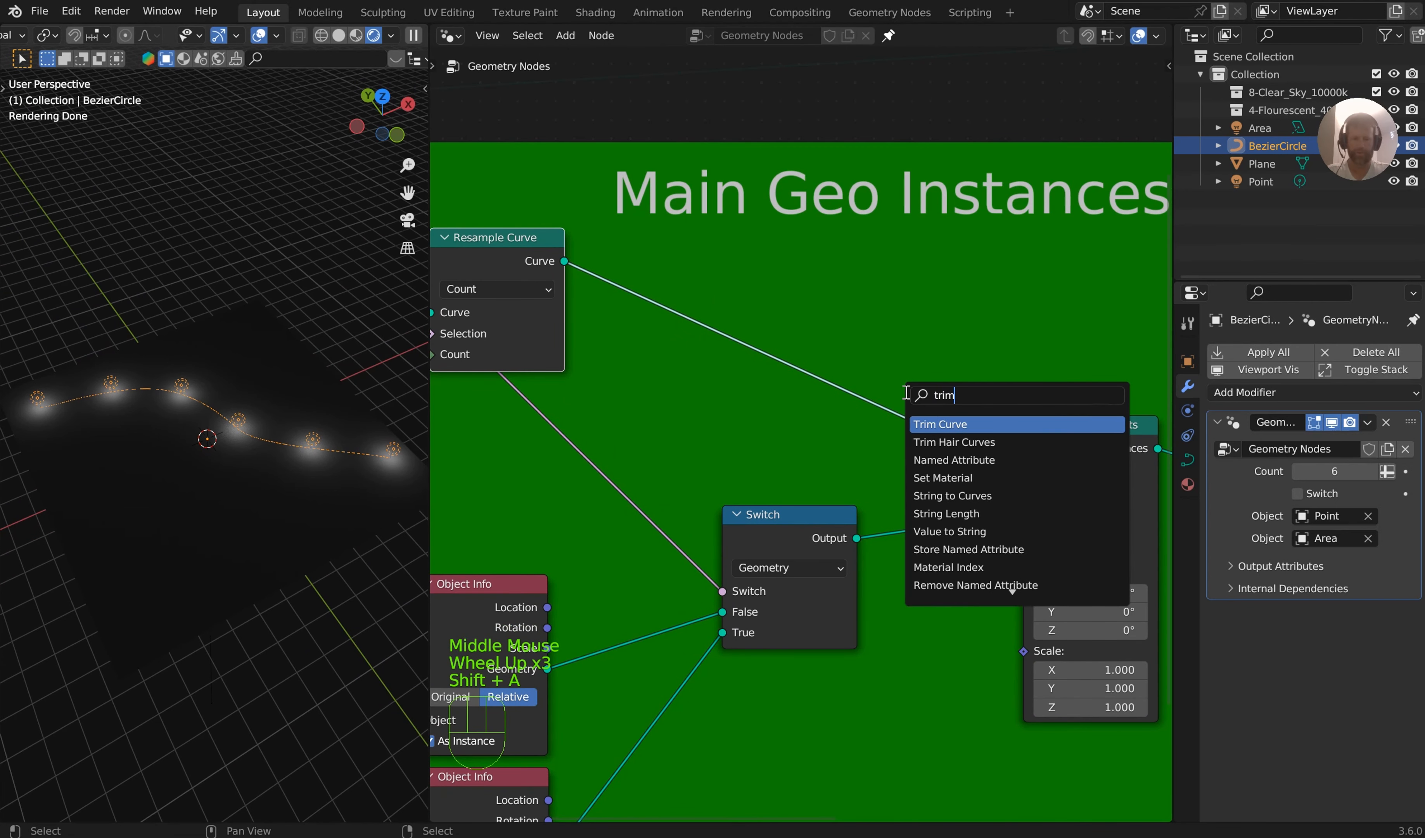
pyautogui.press('Return')
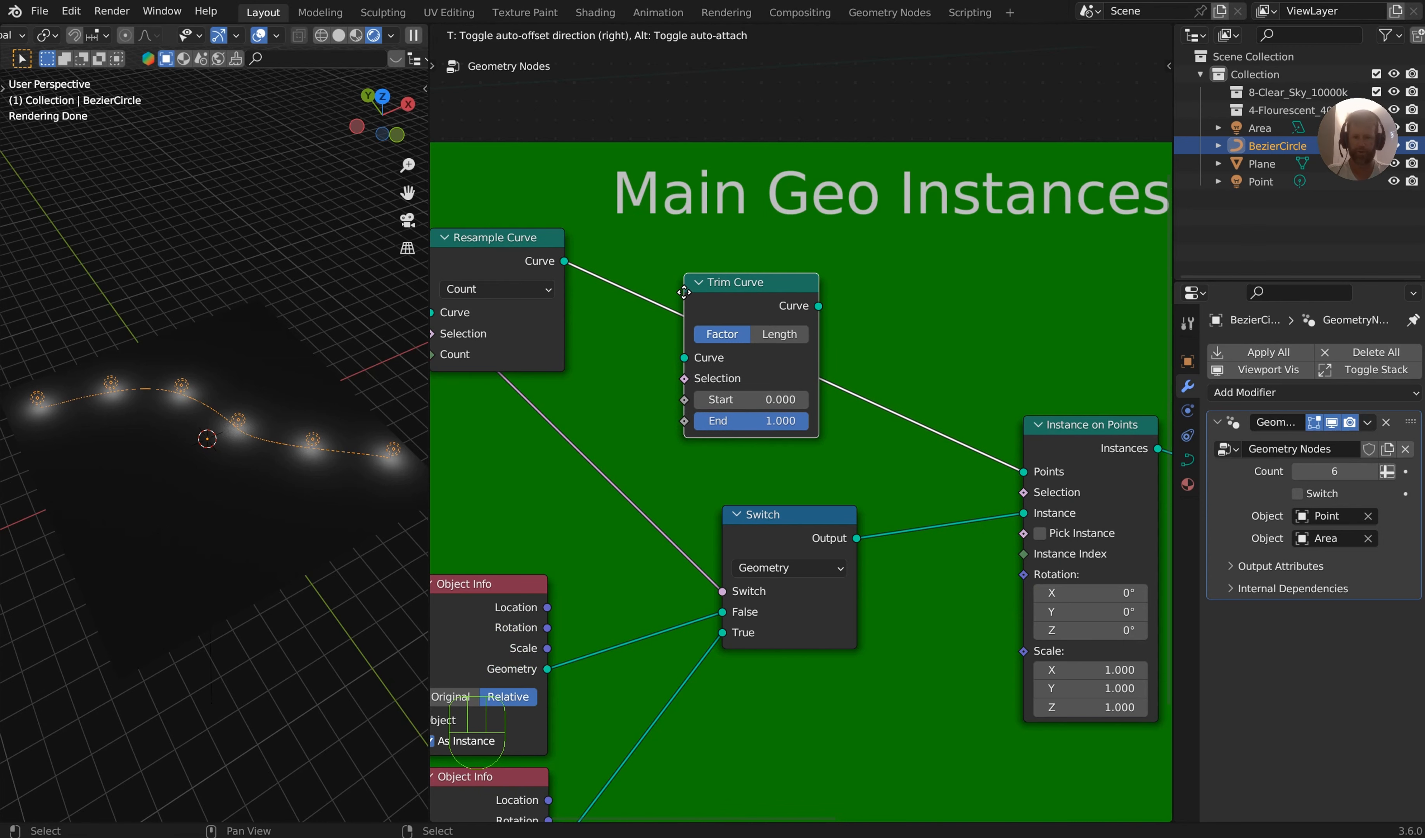
pyautogui.click(683, 292)
pyautogui.moveTo(765, 399)
pyautogui.mouseDown()
pyautogui.moveTo(868, 400)
pyautogui.moveTo(765, 399)
pyautogui.mouseUp()
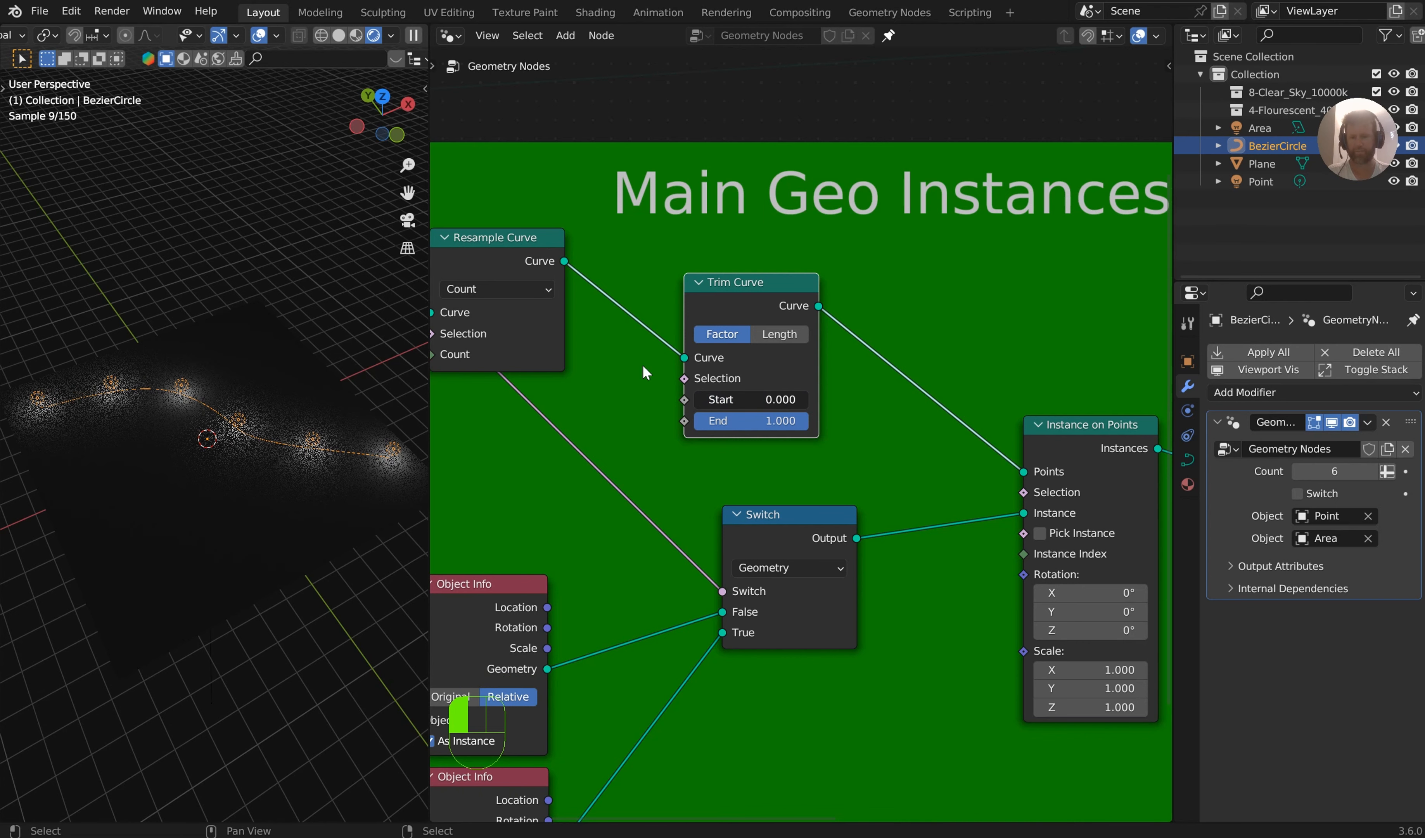
# Spread the Trim Curve and Resample Curve nodes further apart inside the frame
pyautogui.moveTo(675, 322); pyautogui.dragTo(774, 321, button='middle')
pyautogui.scroll(2, 781, 320)
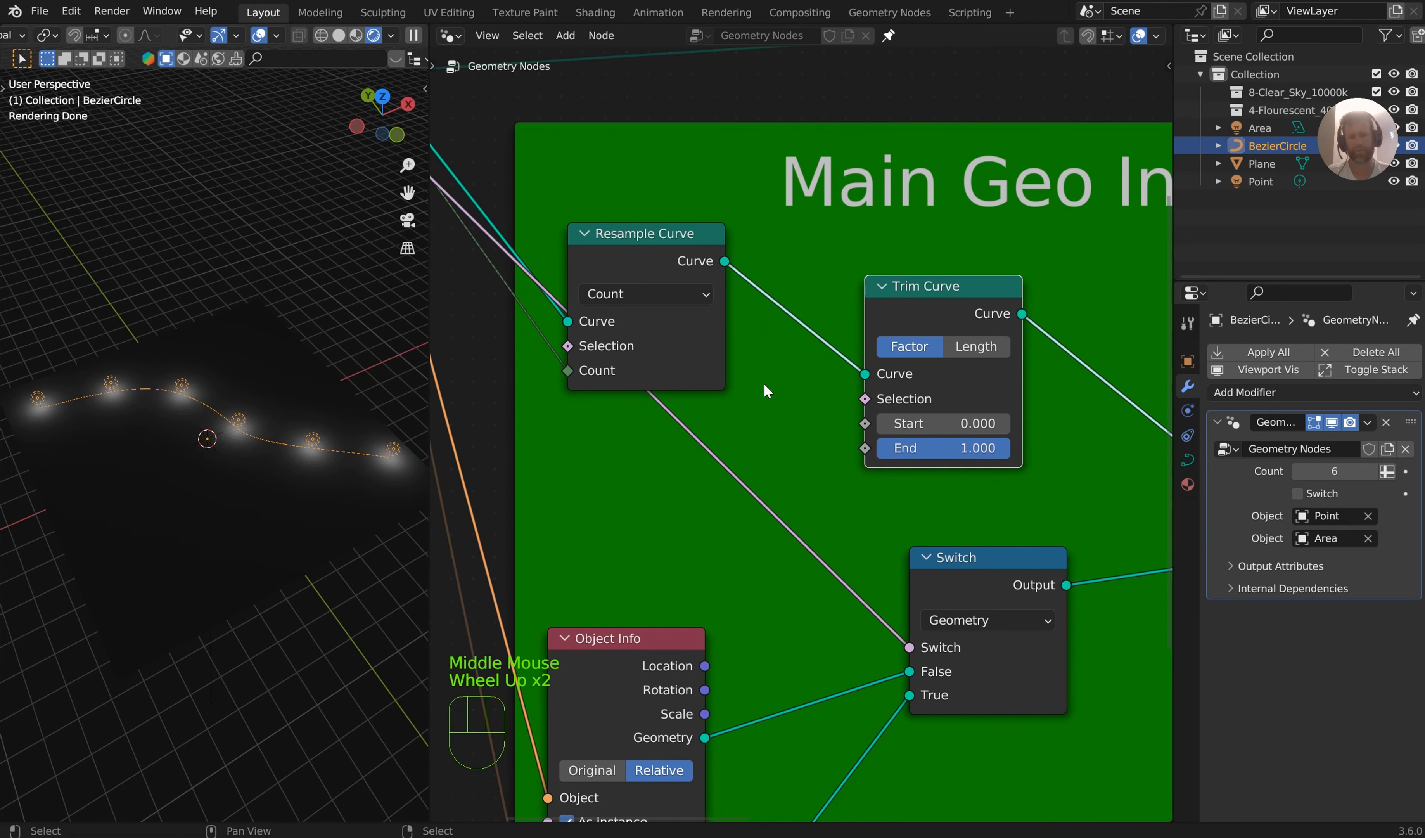
pyautogui.moveTo(915, 320); pyautogui.dragTo(955, 278)
pyautogui.moveTo(716, 266); pyautogui.dragTo(711, 201)
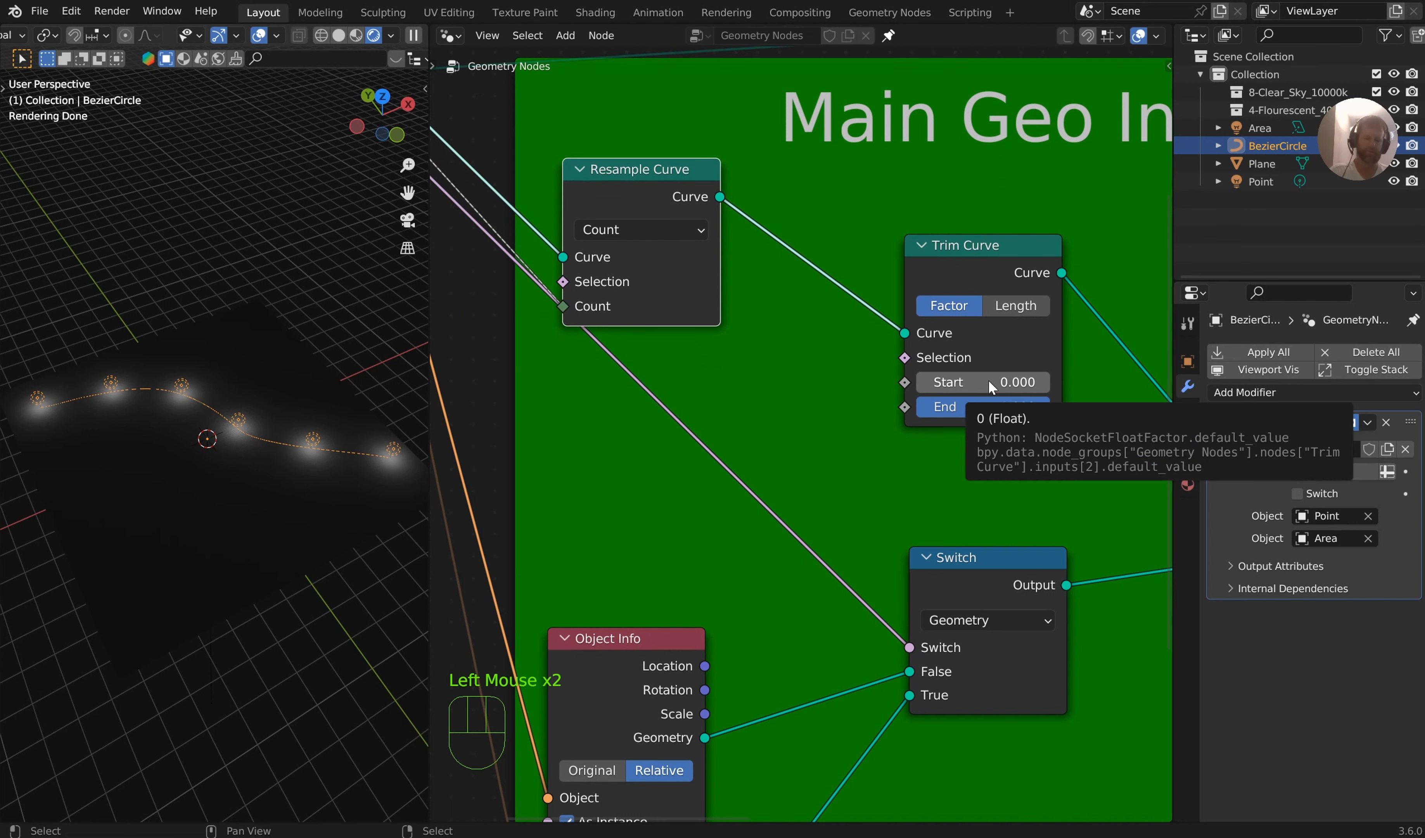
# Split the node editor horizontally, turn the lower area into a Timeline and hide its sidebar
pyautogui.rightClick(696, 823)
pyautogui.click(694, 821)
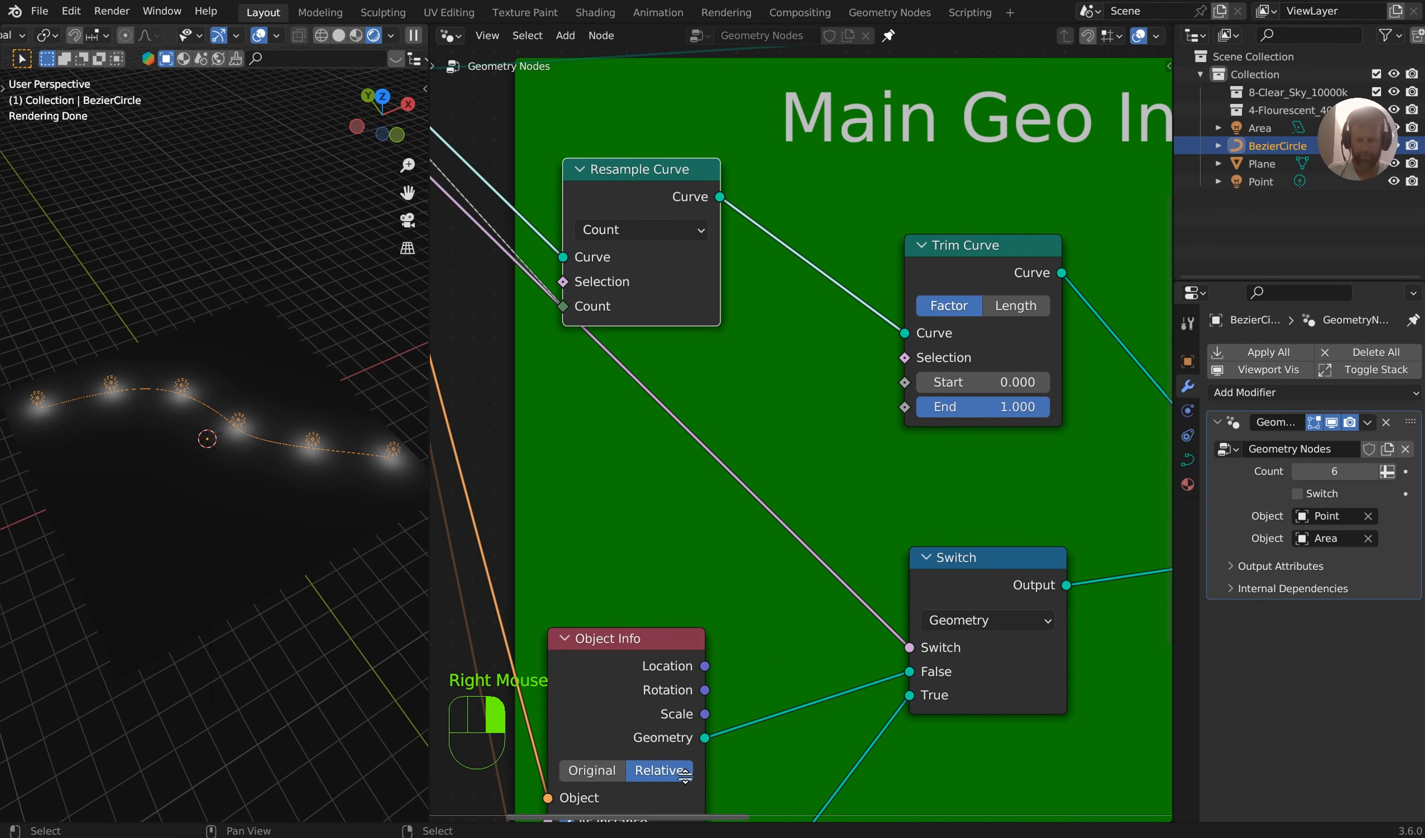
pyautogui.click(454, 726)
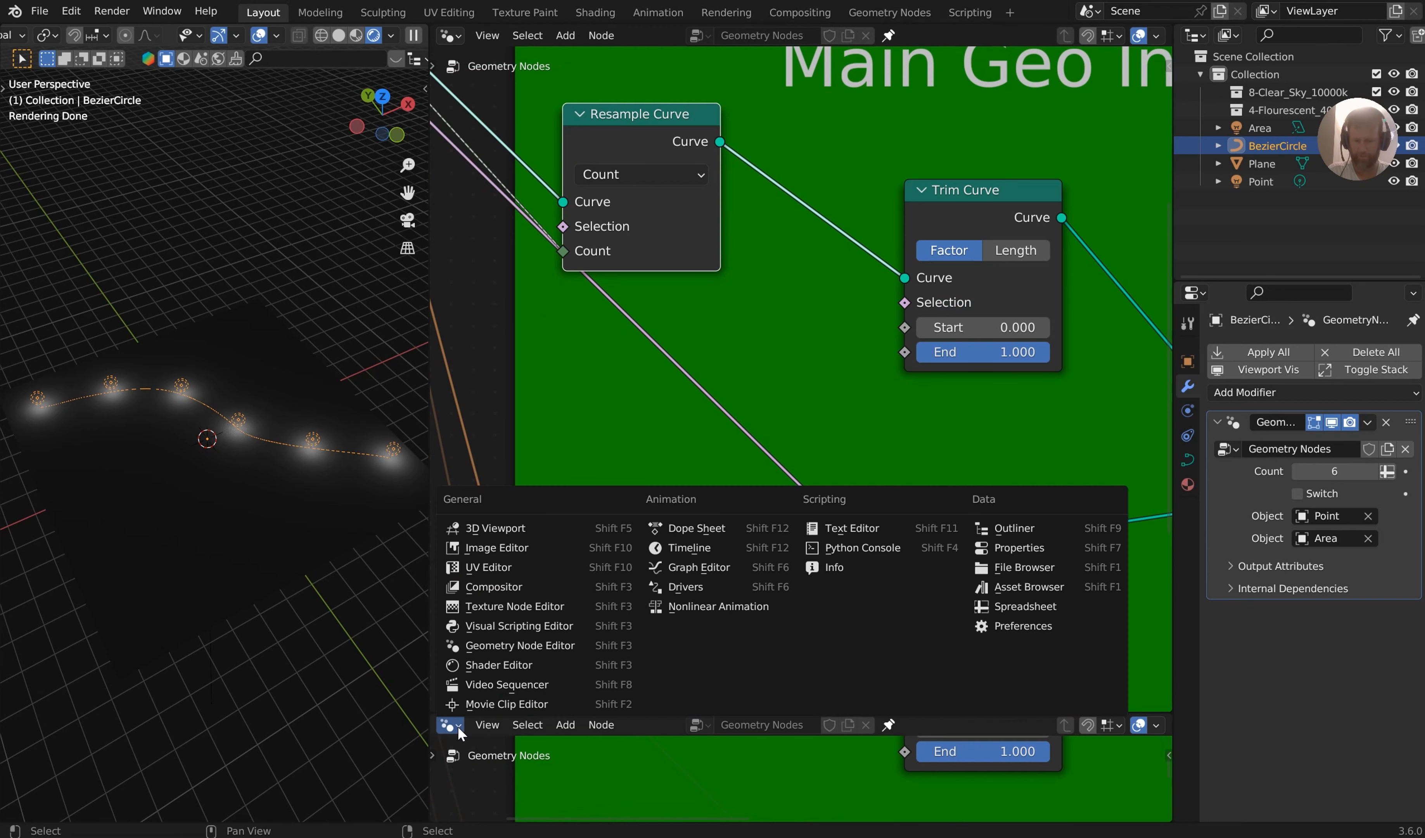
pyautogui.click(708, 544)
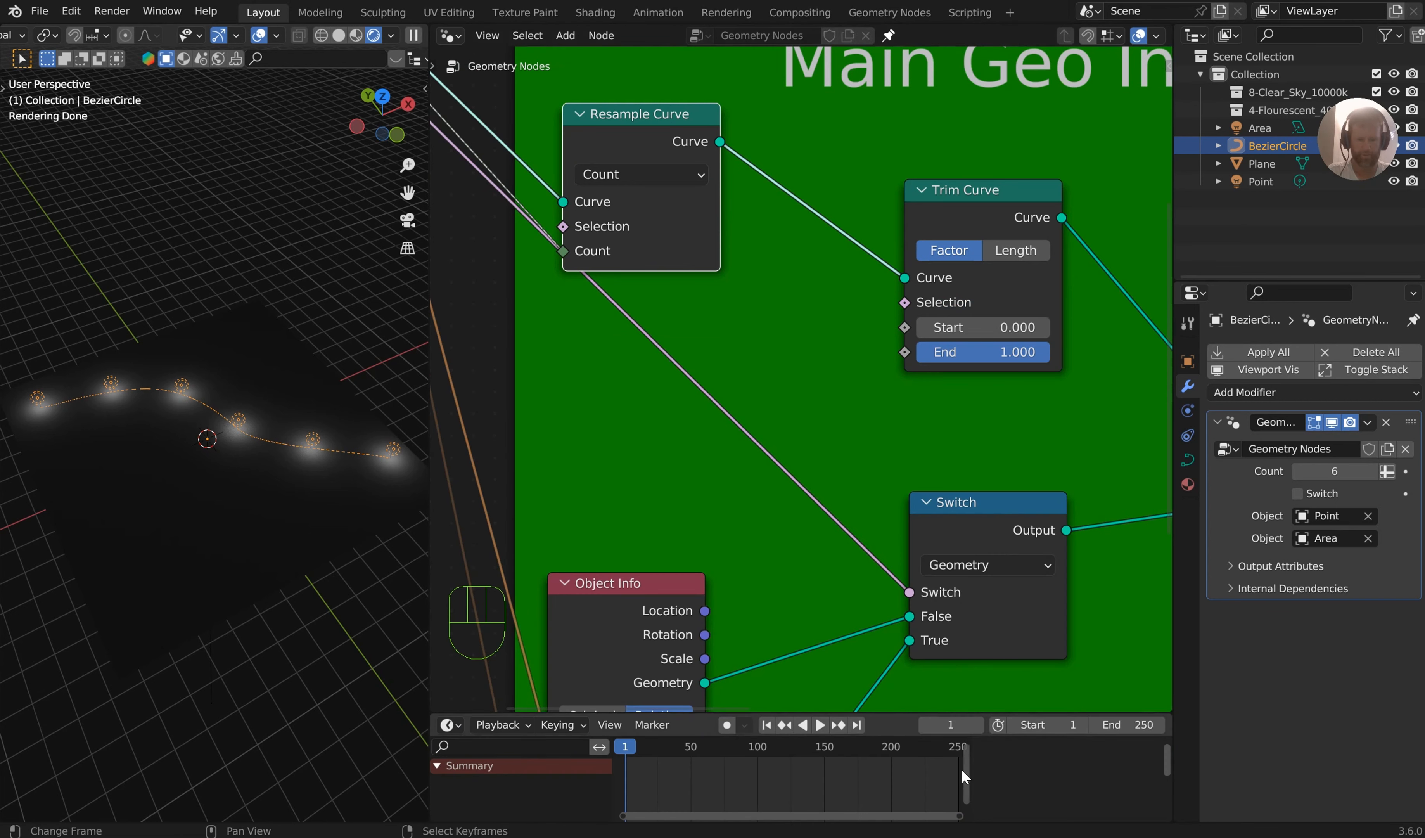
pyautogui.press('n')
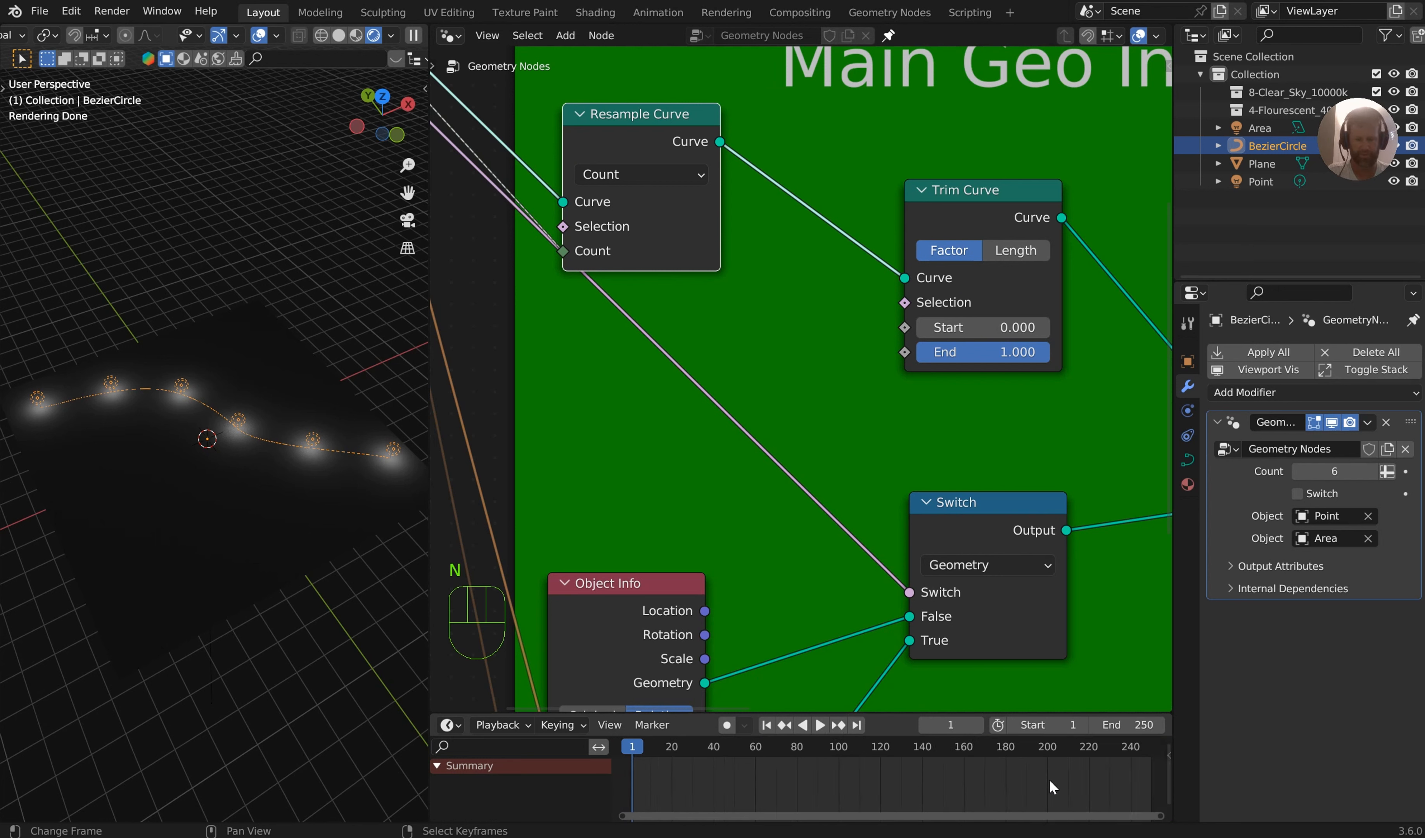
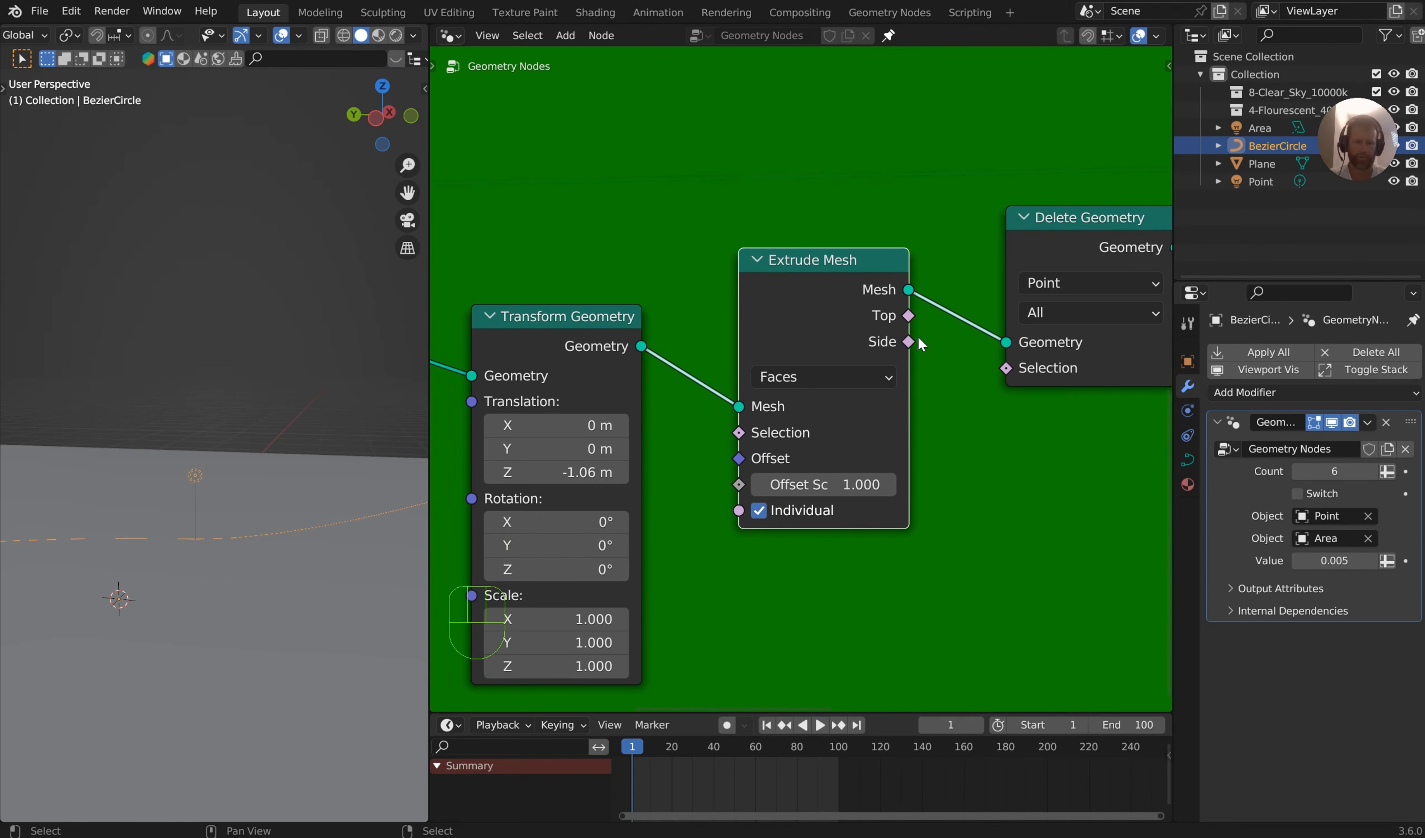
# Link the Extrude Mesh Side output to Delete Geometry's Selection, set the deletion domain to Face and the extrusion Offset Scale to 0.000
pyautogui.moveTo(920, 343); pyautogui.dragTo(836, 336, button='middle')
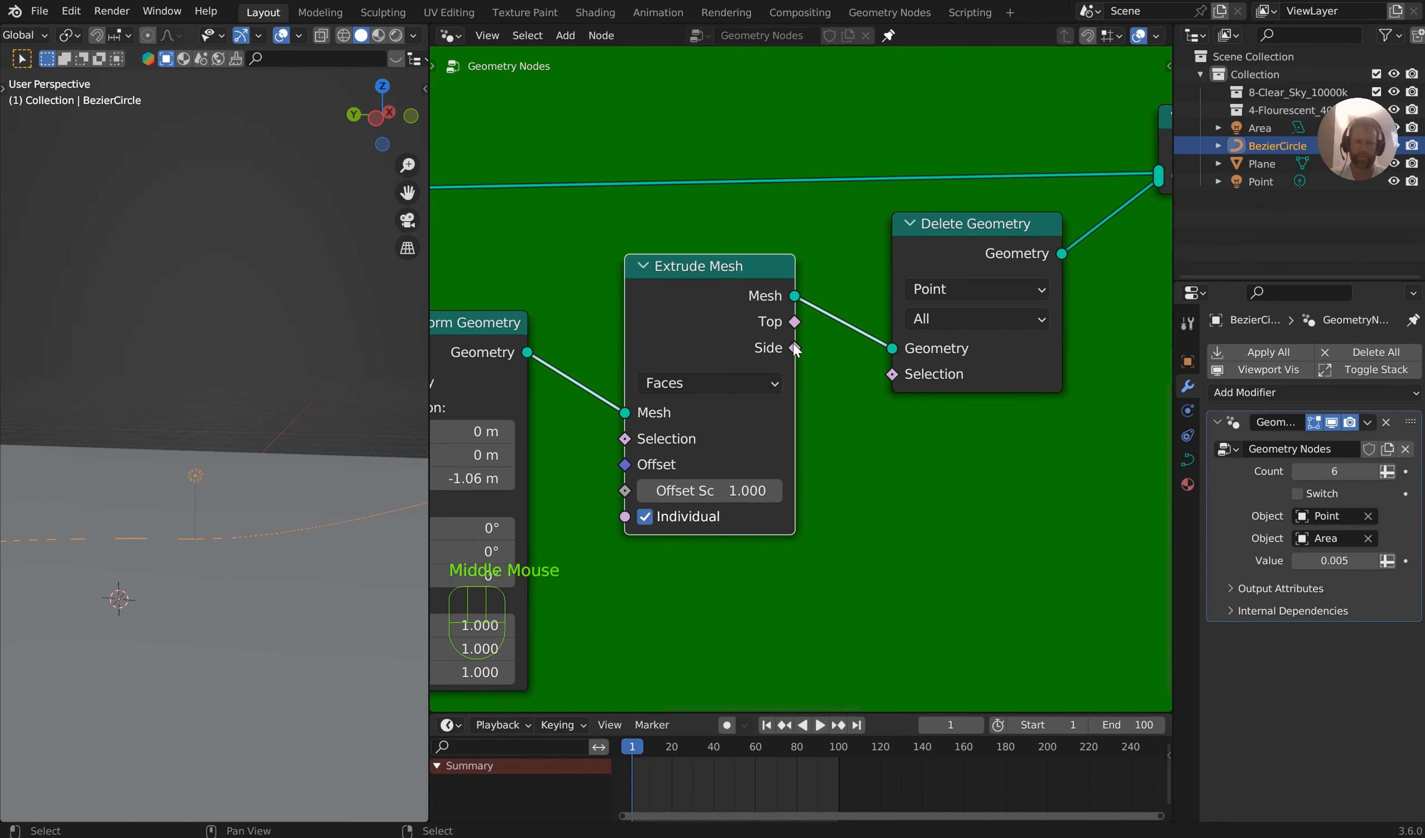
pyautogui.scroll(-3, 706, 335)
pyautogui.moveTo(622, 322); pyautogui.dragTo(650, 347, button='middle')
pyautogui.scroll(1, 848, 356)
pyautogui.moveTo(820, 348); pyautogui.dragTo(736, 322)
pyautogui.moveTo(895, 398); pyautogui.dragTo(896, 392)
pyautogui.moveTo(395, 397); pyautogui.dragTo(199, 411, button='middle')
pyautogui.scroll(5, 289, 440)
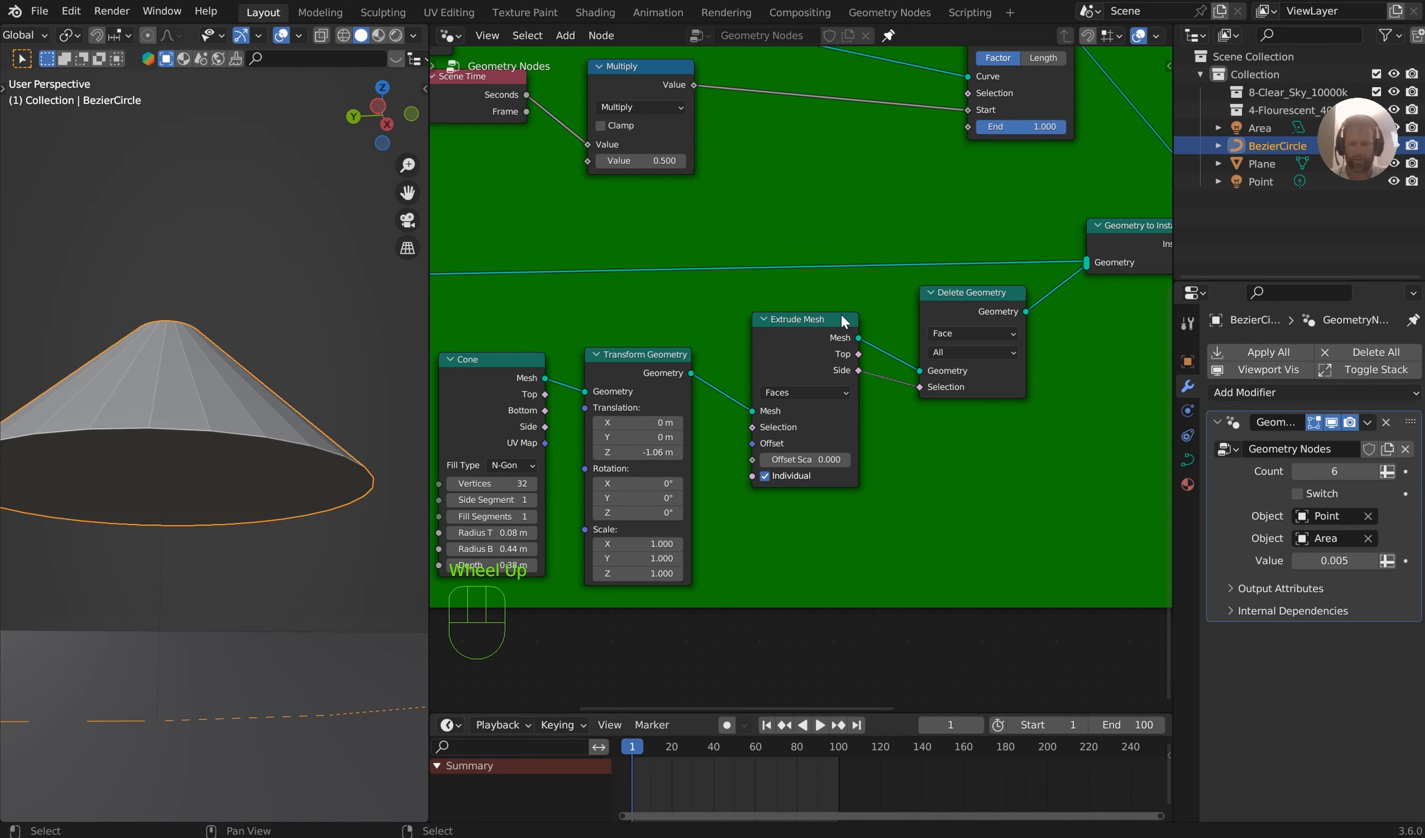
pyautogui.moveTo(842, 317); pyautogui.dragTo(850, 322, button='middle')
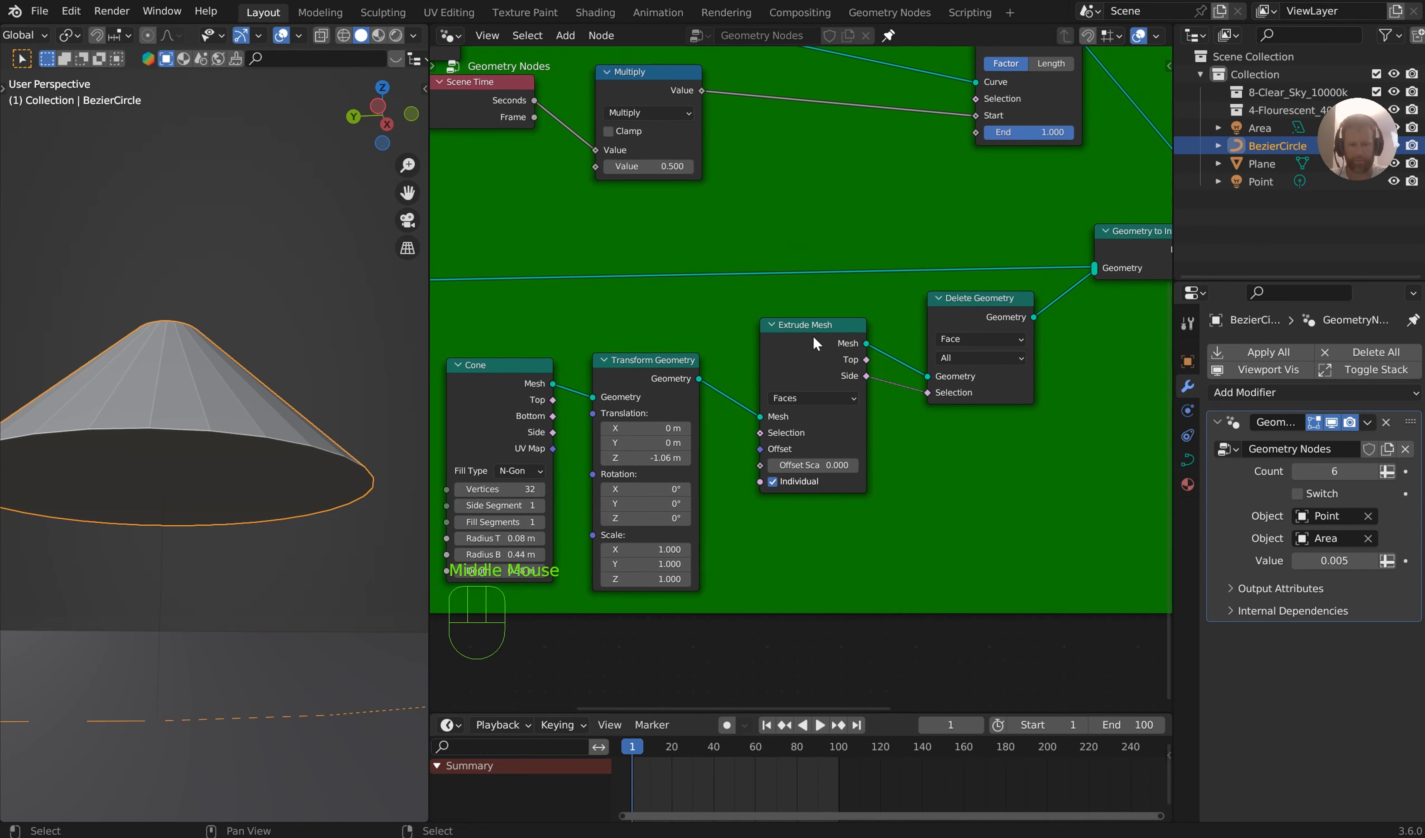
# Cut the Side selection link, mute Extrude Mesh and connect the Cone's Bottom output to Delete Geometry's Selection
pyautogui.click(818, 332)
pyautogui.keyDown('ctrl'); pyautogui.moveTo(923, 391); pyautogui.dragTo(887, 387); pyautogui.keyUp('ctrl')
pyautogui.click(818, 331)
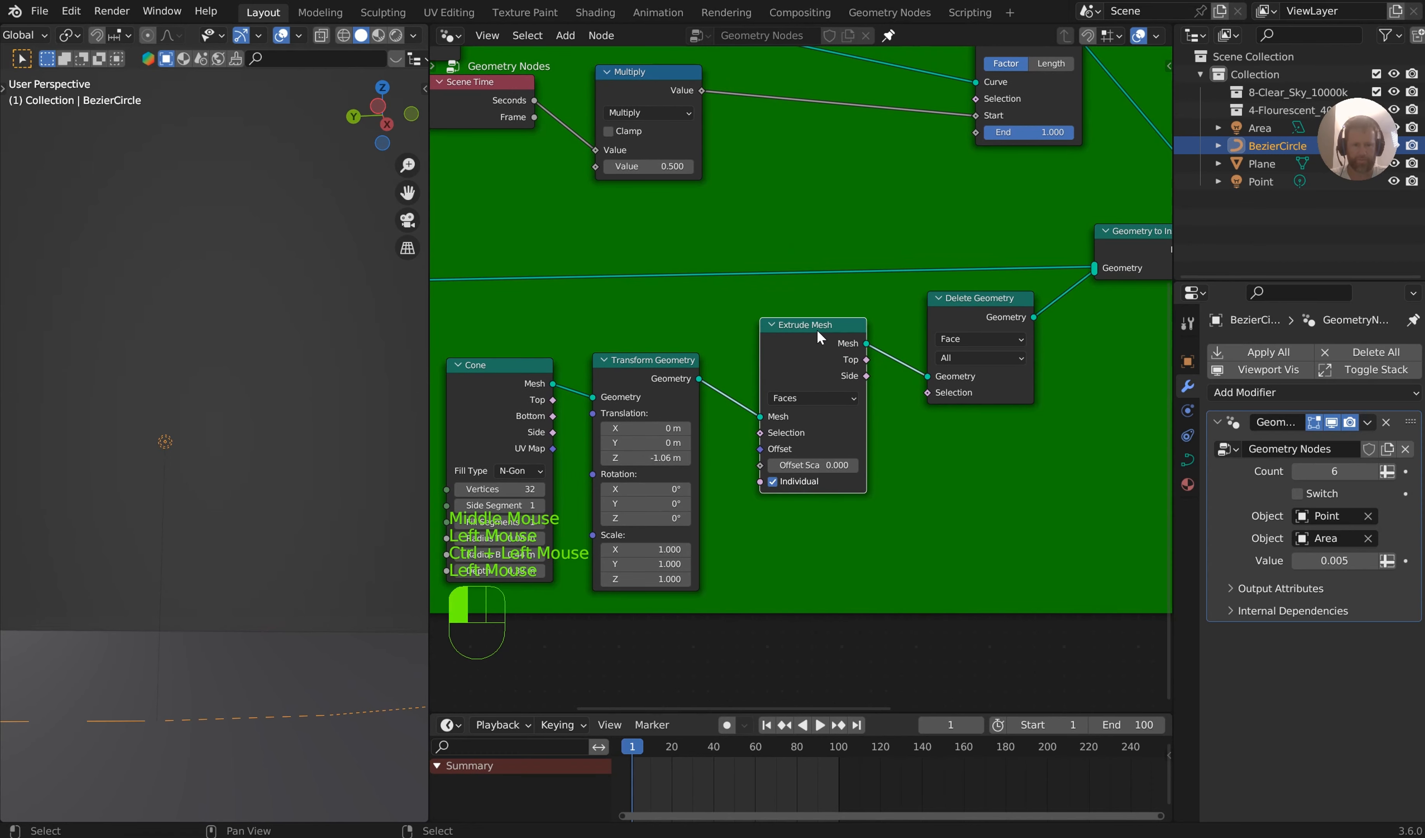
pyautogui.press('m')
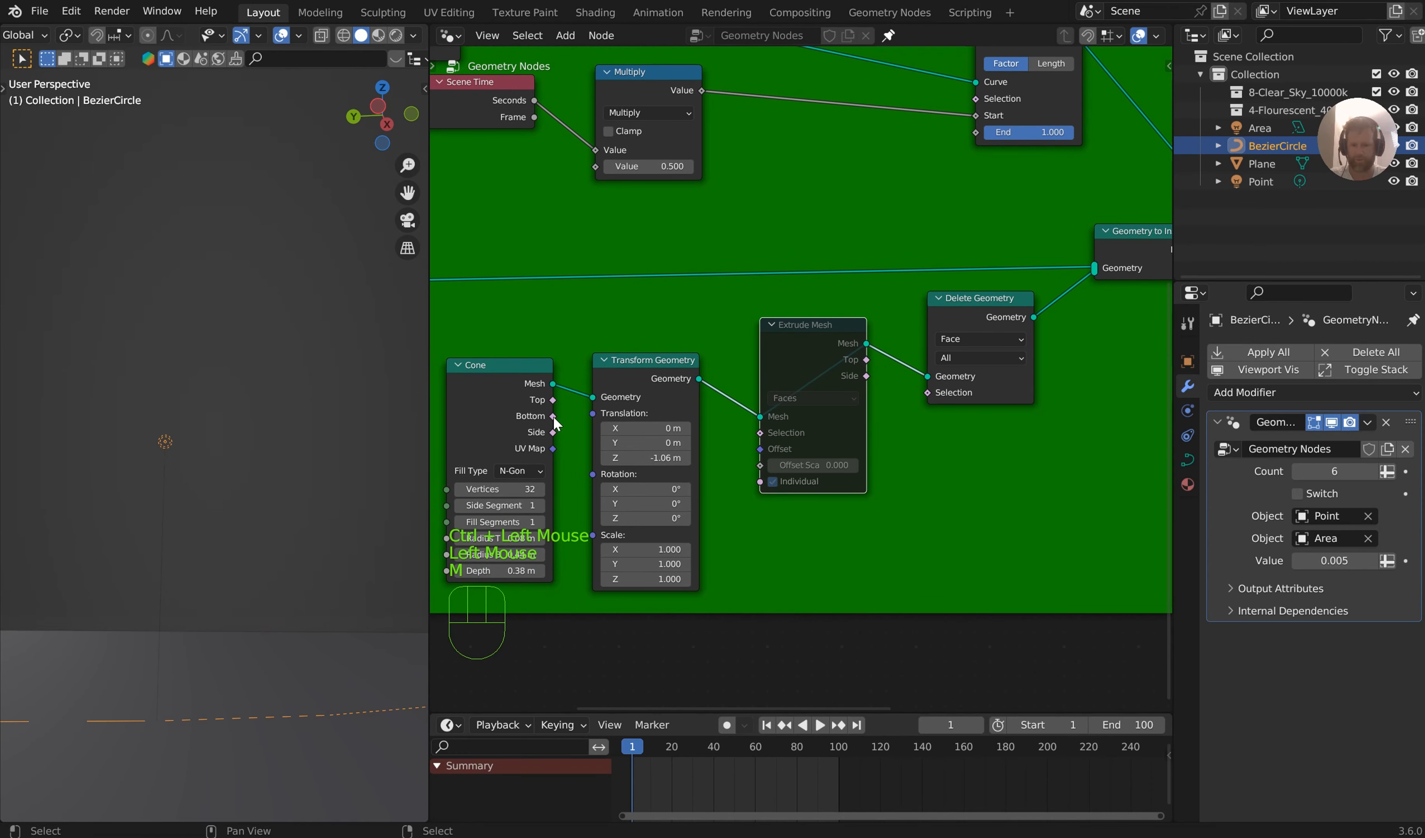
pyautogui.moveTo(553, 415); pyautogui.dragTo(939, 389)
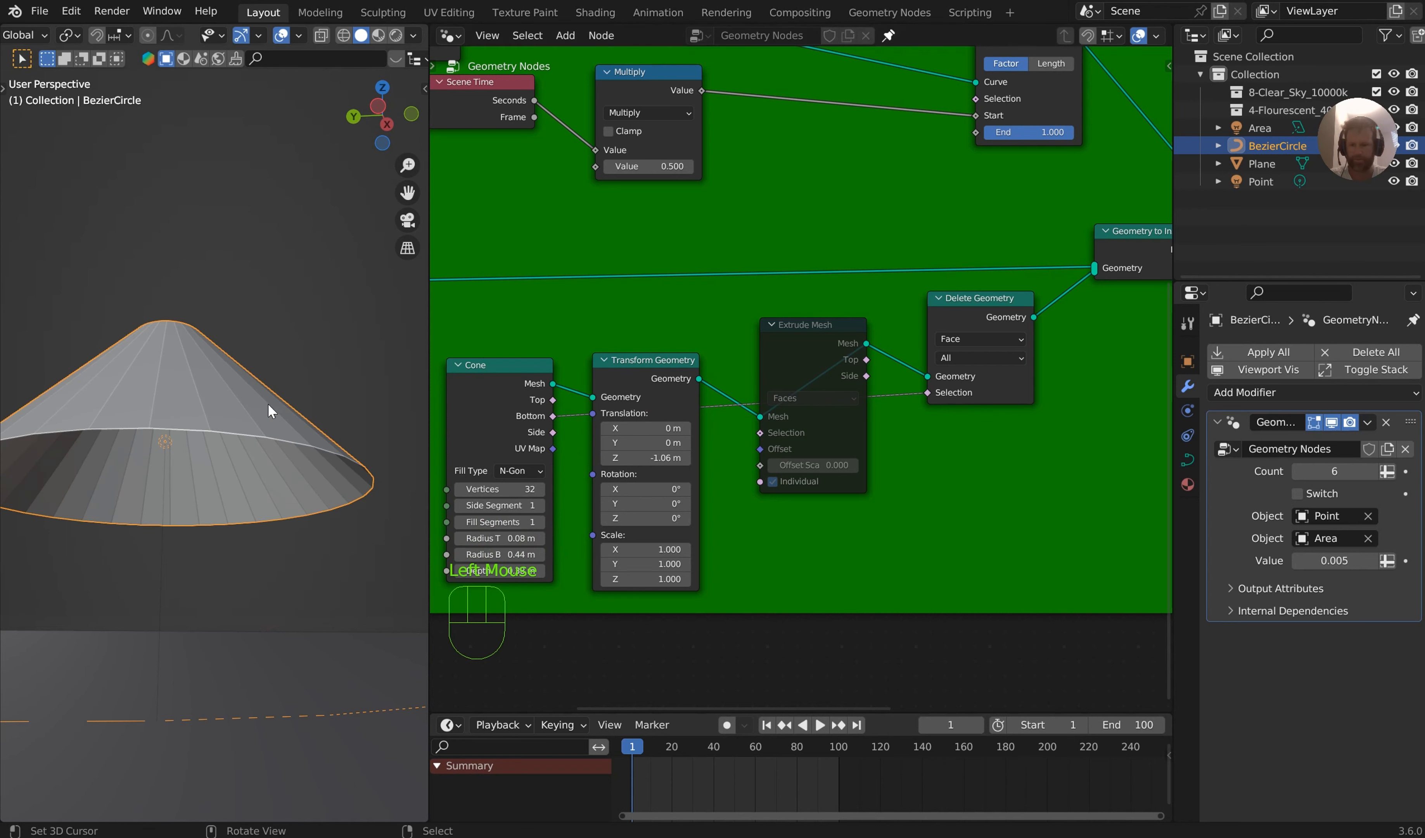
pyautogui.moveTo(210, 399); pyautogui.dragTo(221, 384, button='middle')
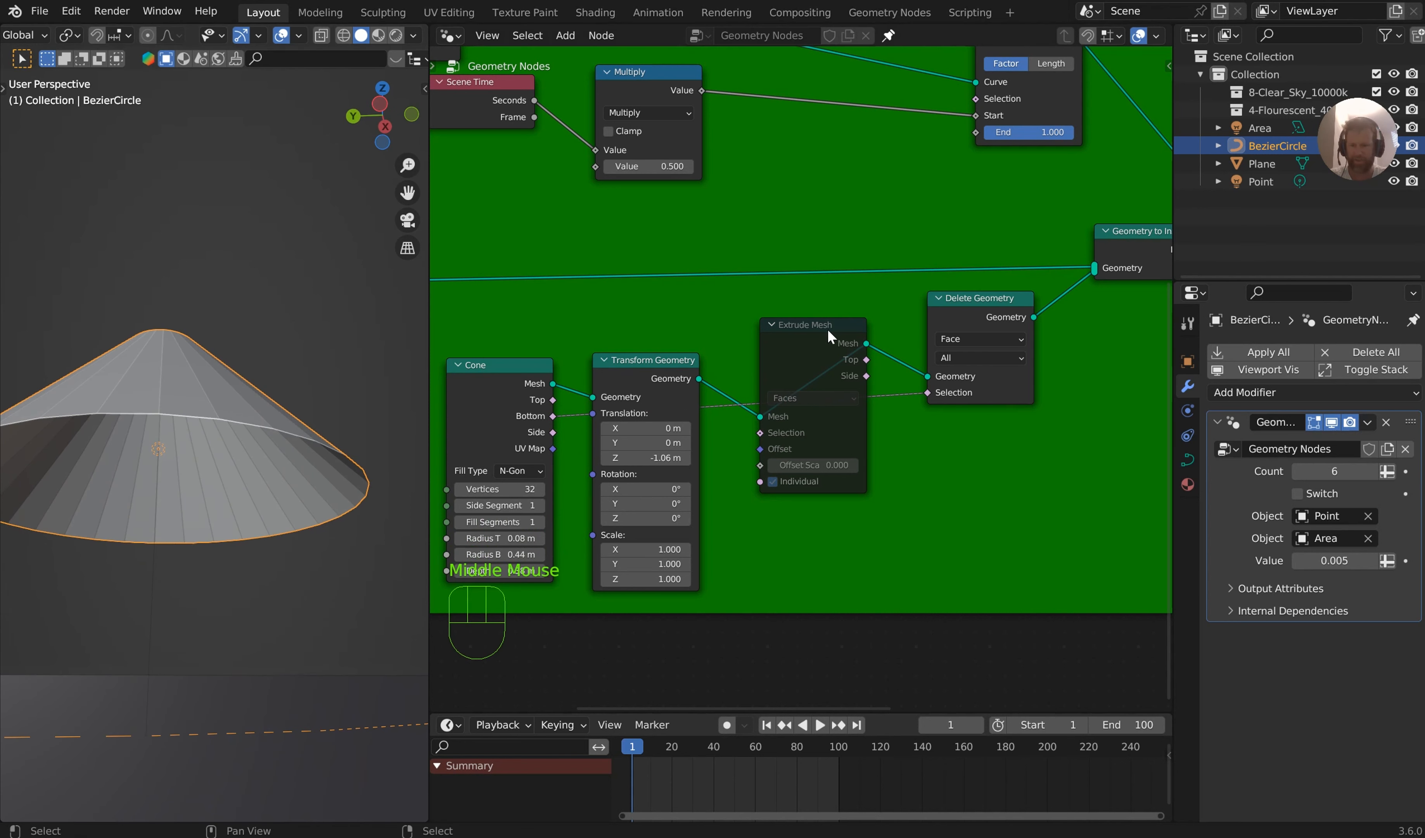
# Unmute the Extrude Mesh node and set its Offset Scale to 0.020, keeping Individual enabled
pyautogui.click(837, 339)
pyautogui.press('m')
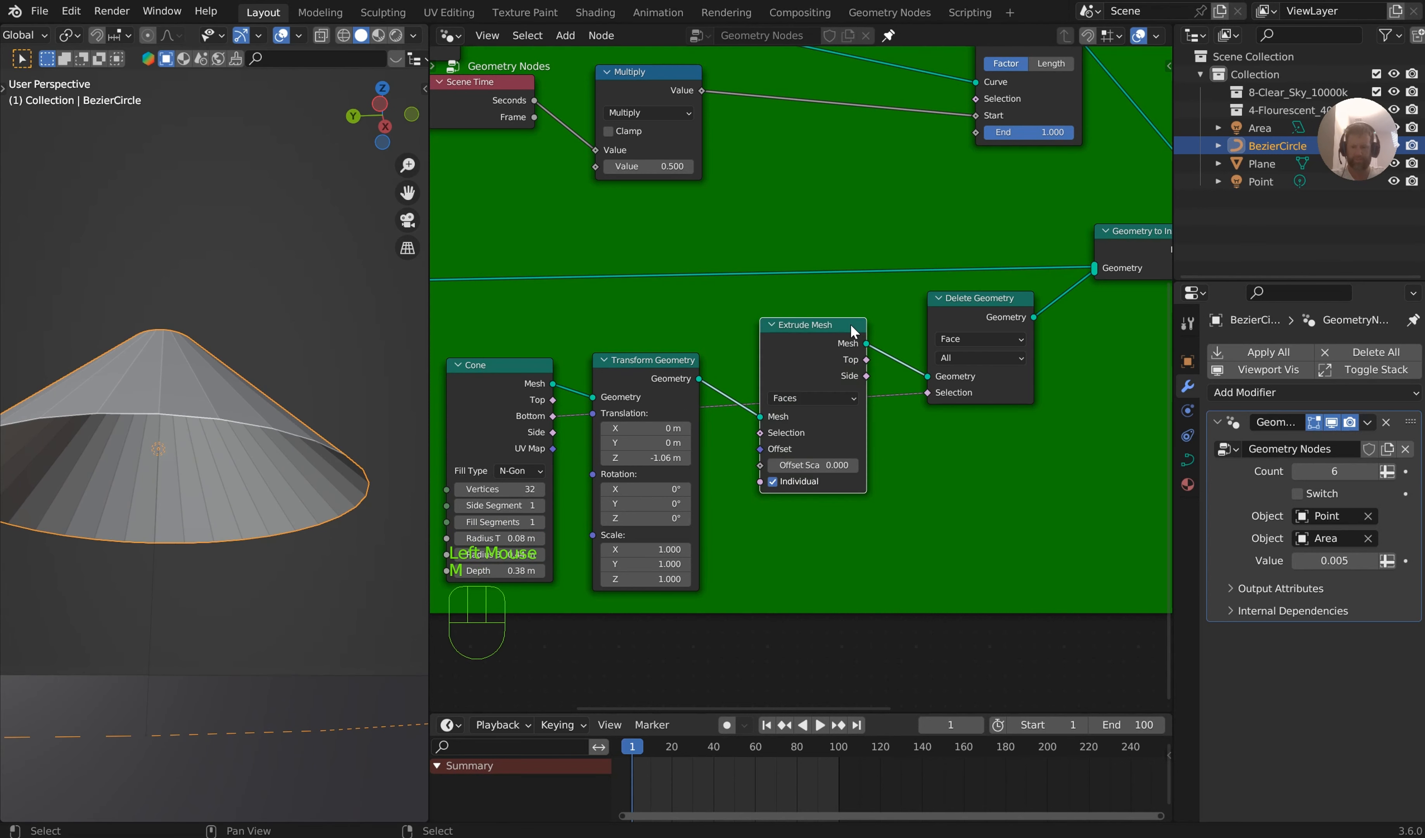
pyautogui.keyDown('shift'); pyautogui.moveTo(811, 465); pyautogui.dragTo(826, 465); pyautogui.keyUp('shift')
pyautogui.moveTo(322, 310); pyautogui.dragTo(178, 212, button='middle')
pyautogui.click(774, 487)
pyautogui.click(774, 486)
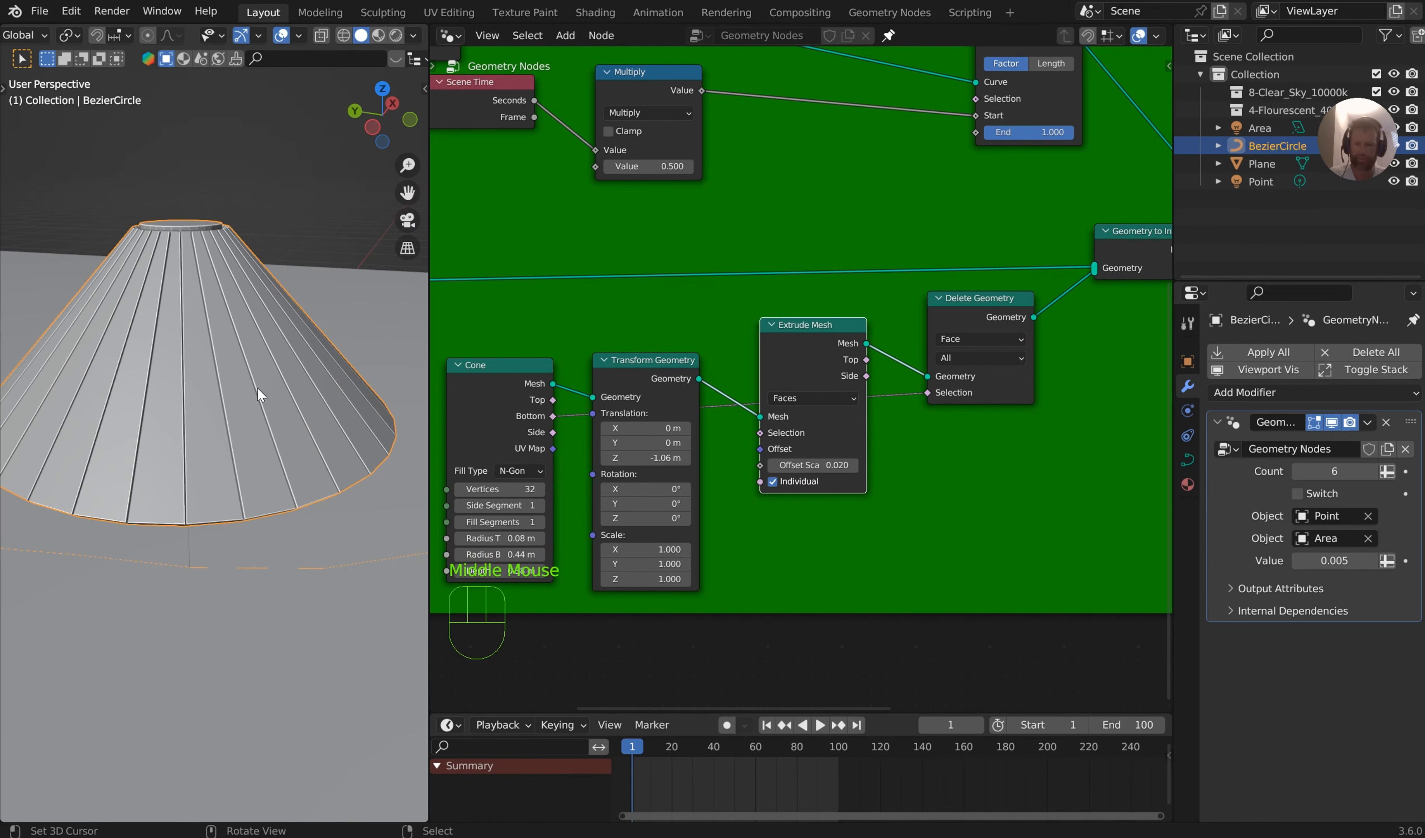
# Move the Cone node away from Transform Geometry and insert a Set Material node on the link between them
pyautogui.moveTo(257, 388); pyautogui.dragTo(234, 450, button='middle')
pyautogui.moveTo(930, 325); pyautogui.dragTo(766, 438, button='middle')
pyautogui.moveTo(988, 348); pyautogui.dragTo(957, 333)
pyautogui.moveTo(497, 478); pyautogui.dragTo(815, 356, button='middle')
pyautogui.moveTo(929, 302); pyautogui.dragTo(945, 285, button='middle')
pyautogui.moveTo(650, 339); pyautogui.dragTo(491, 402)
pyautogui.hotkey('shift', 'a')
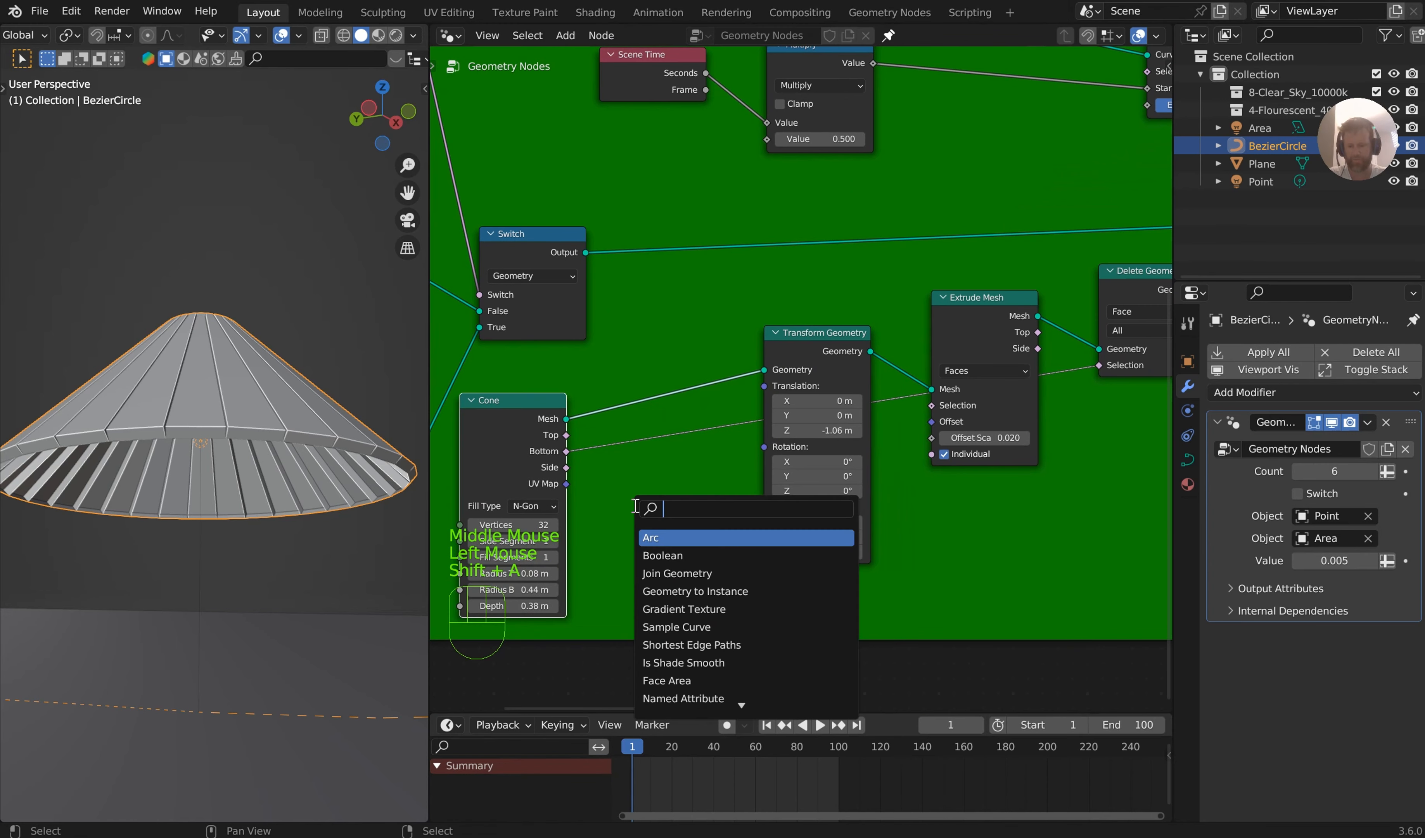
pyautogui.write('set ma')
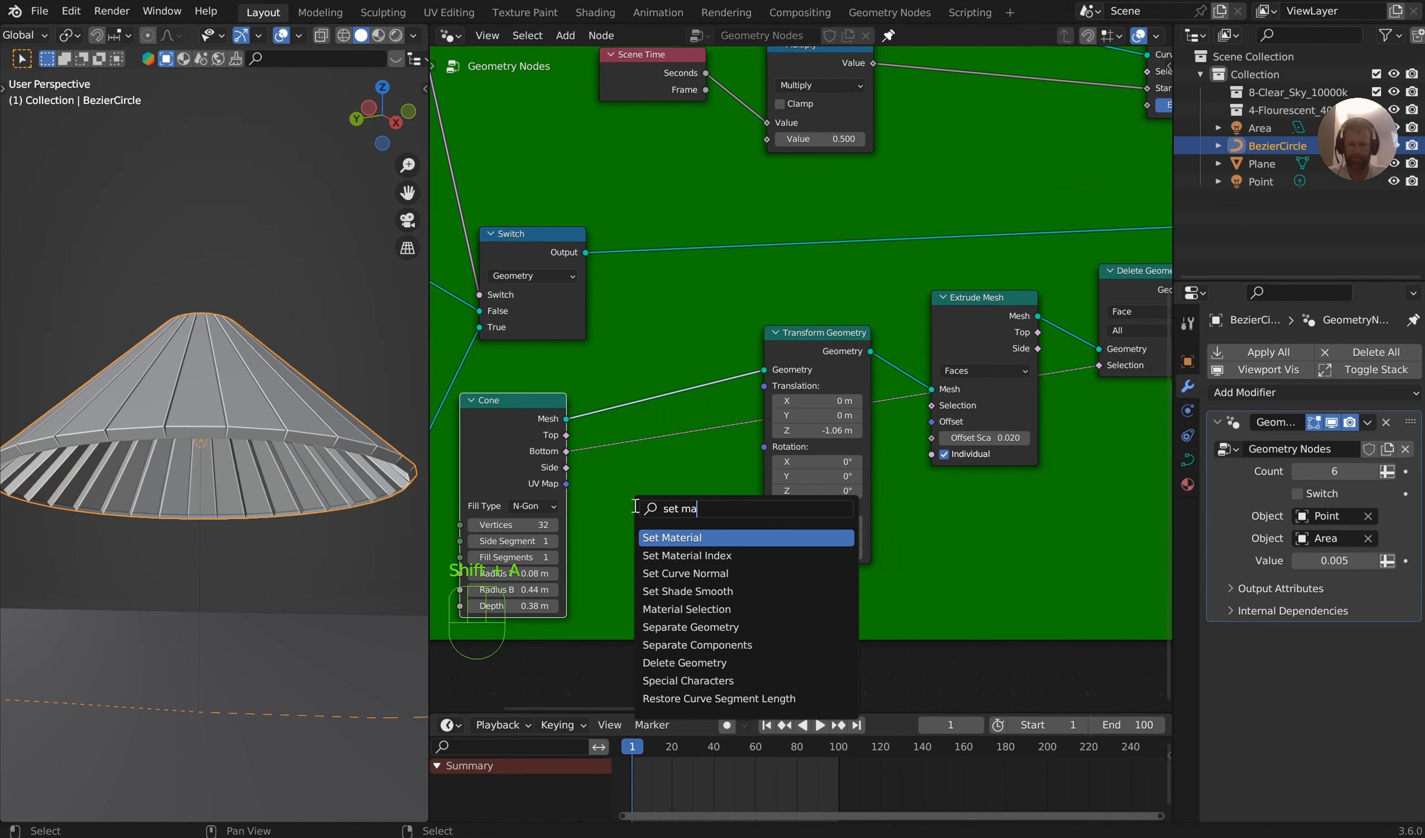
pyautogui.press('Return')
pyautogui.click(679, 368)
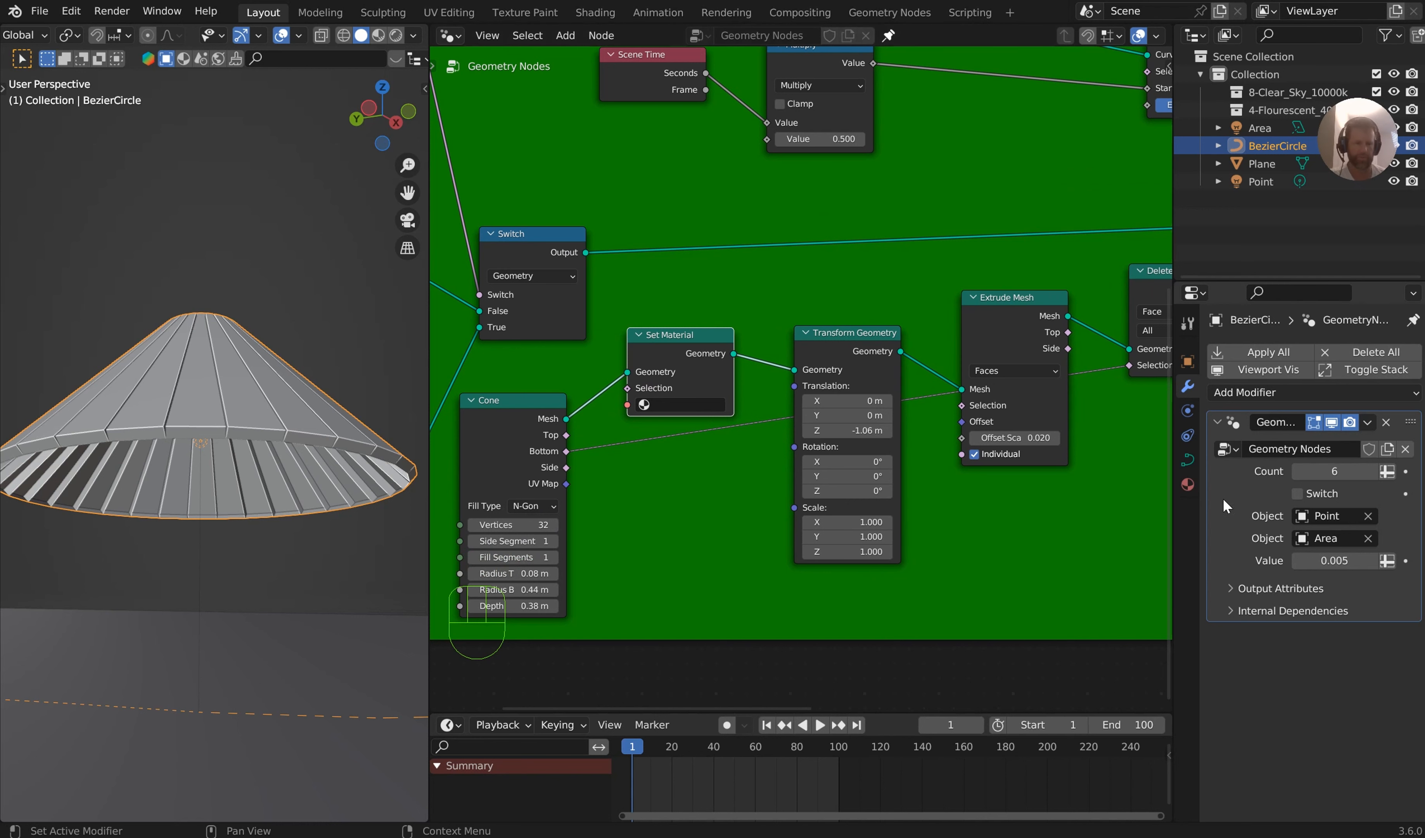
# Create two new materials in separate material slots on the BezierCircle object
pyautogui.click(1188, 484)
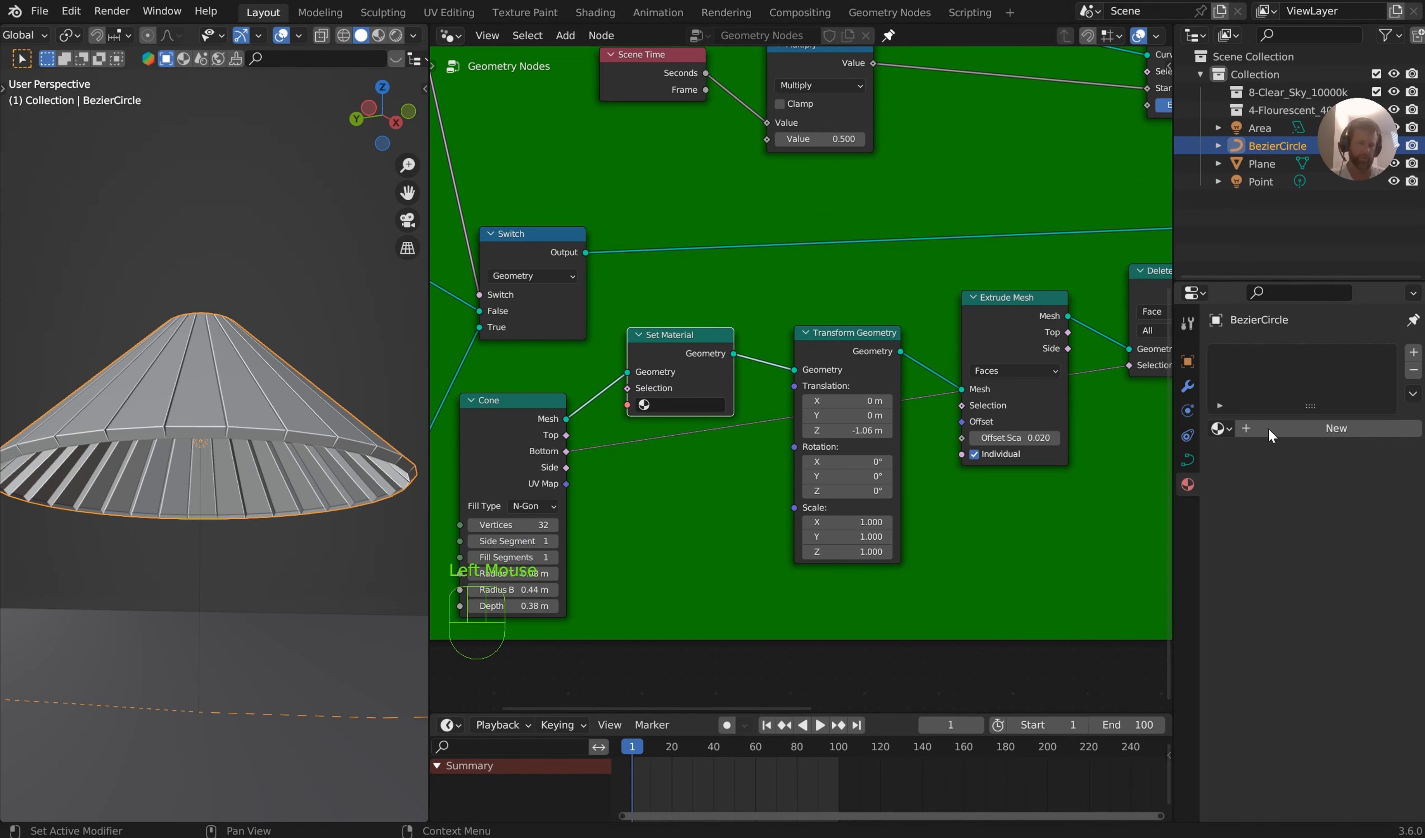
pyautogui.click(1368, 432)
pyautogui.click(1415, 352)
pyautogui.click(1318, 456)
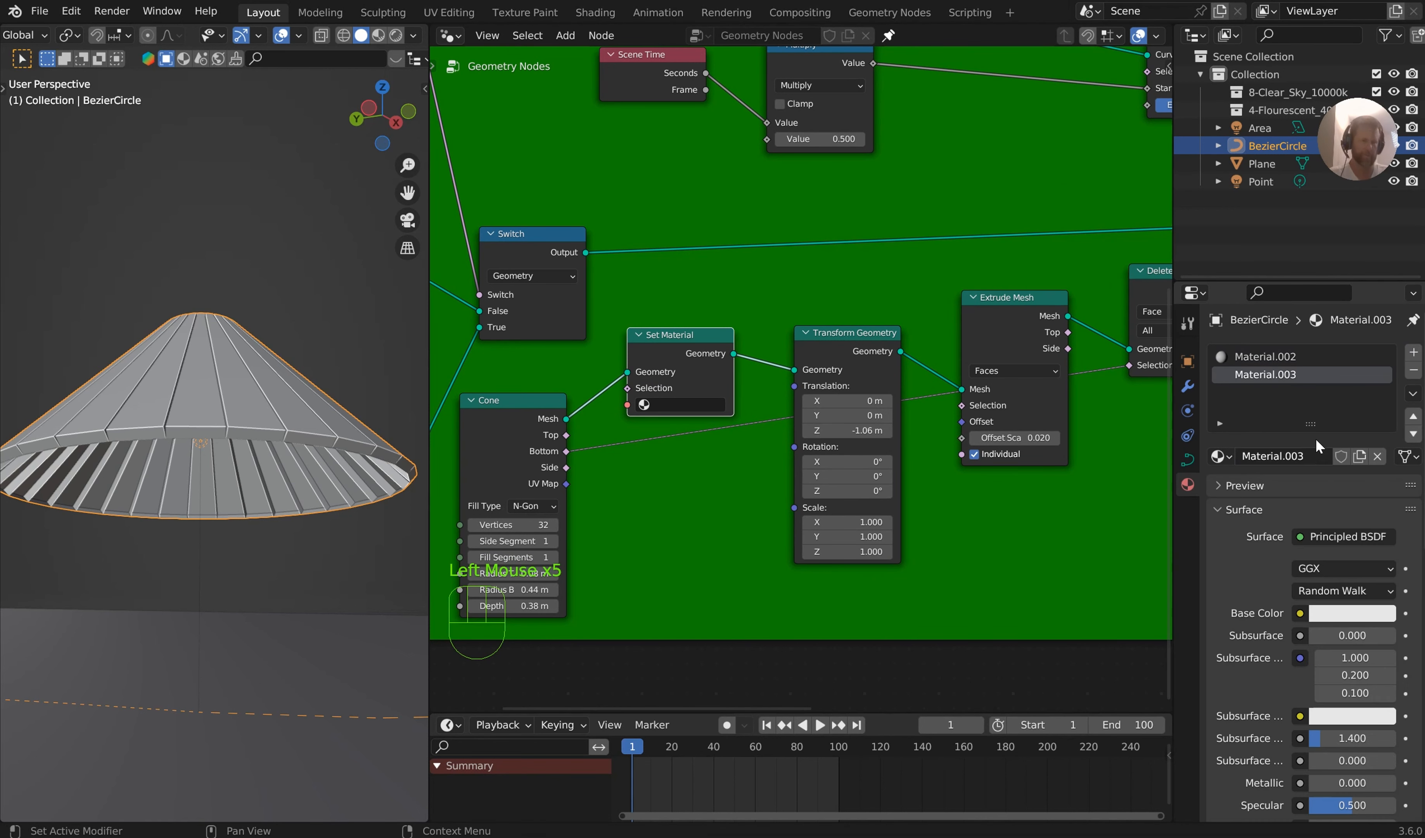
# Change Material.002 to a Diffuse BSDF shader with a light blue color of hue 0.548 and saturation 0.914
pyautogui.click(1297, 358)
pyautogui.click(1309, 542)
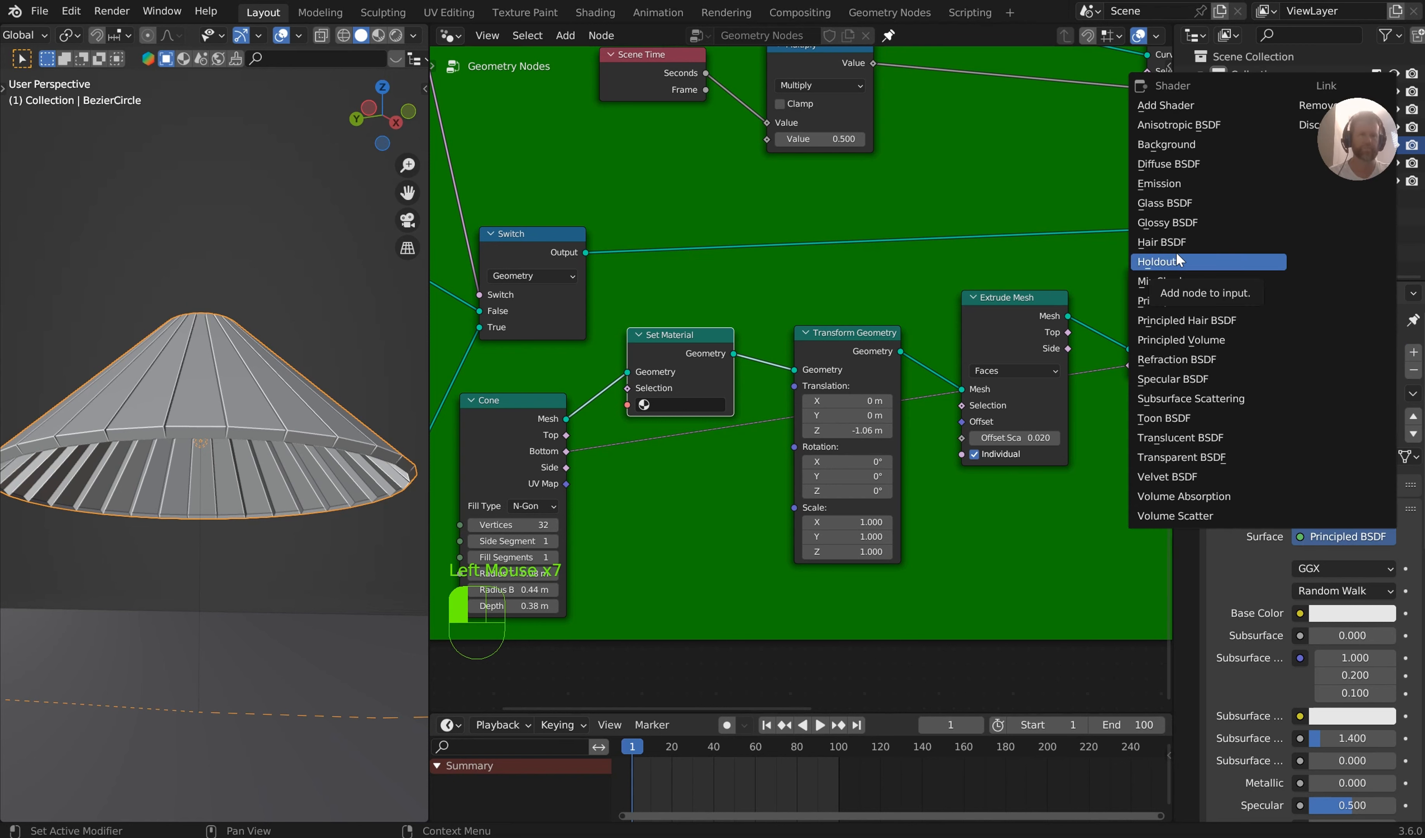
pyautogui.click(1168, 164)
pyautogui.click(1336, 568)
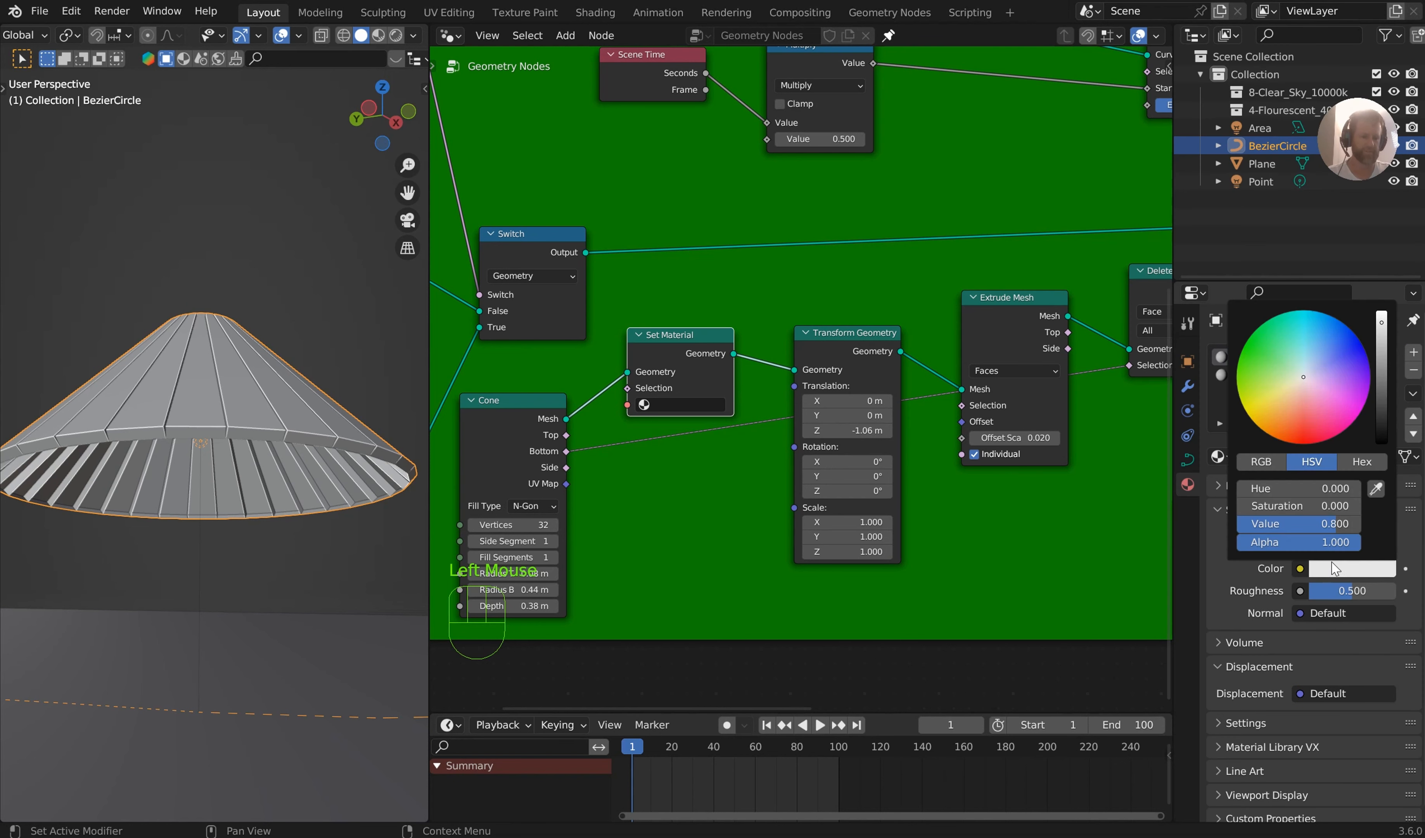
pyautogui.moveTo(1315, 388); pyautogui.dragTo(1313, 335)
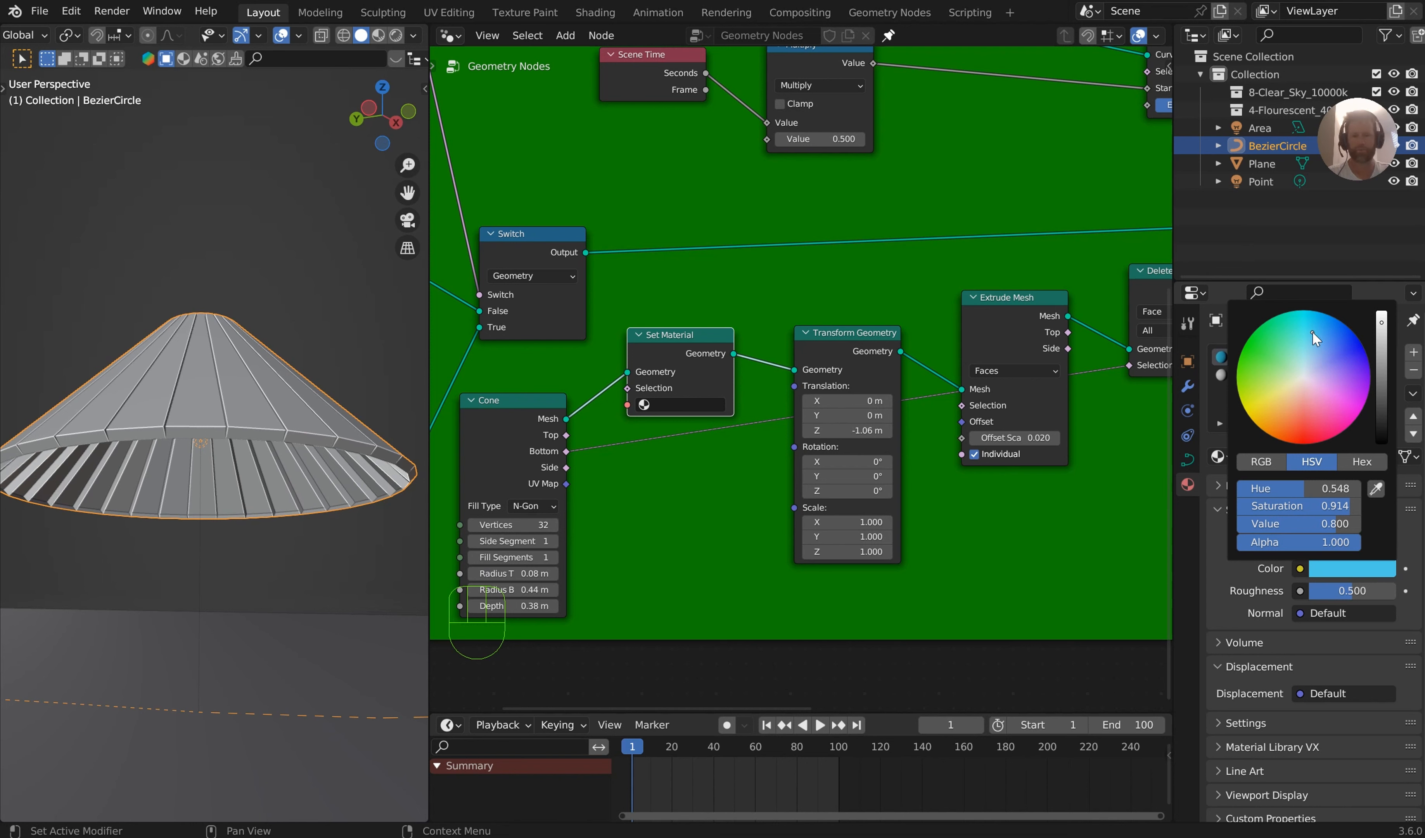
# Show the viewport in material preview and assign Material.002 in the Set Material node
pyautogui.click(378, 36)
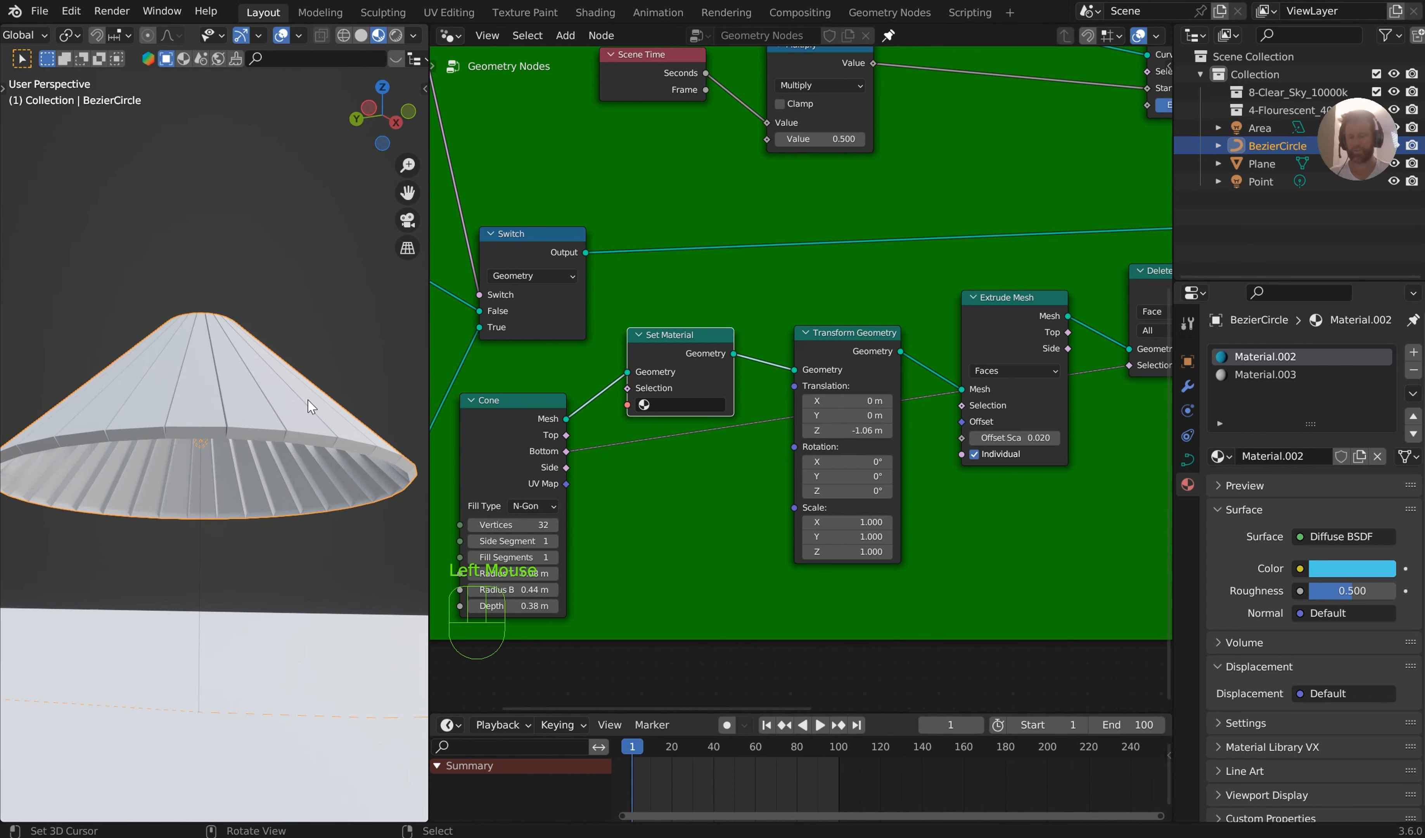
pyautogui.click(676, 405)
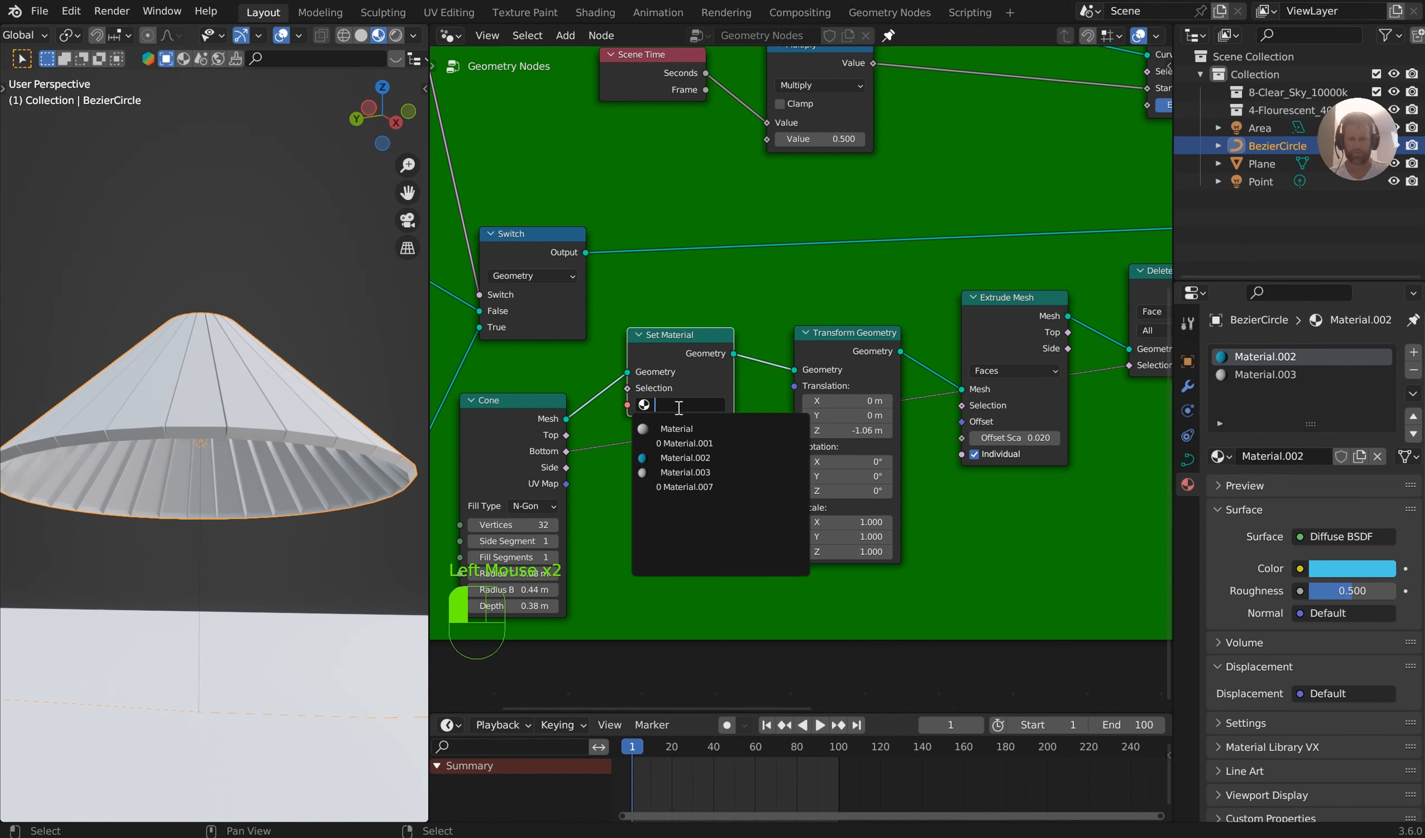
pyautogui.click(674, 457)
pyautogui.moveTo(348, 377)
pyautogui.mouseDown(button='middle')
pyautogui.moveTo(296, 356)
pyautogui.moveTo(287, 407)
pyautogui.mouseUp(button='middle')
# Enable scene lights and scene world for the preview, inspect the lamps along the curve, and return the viewport to solid shading
pyautogui.click(412, 37)
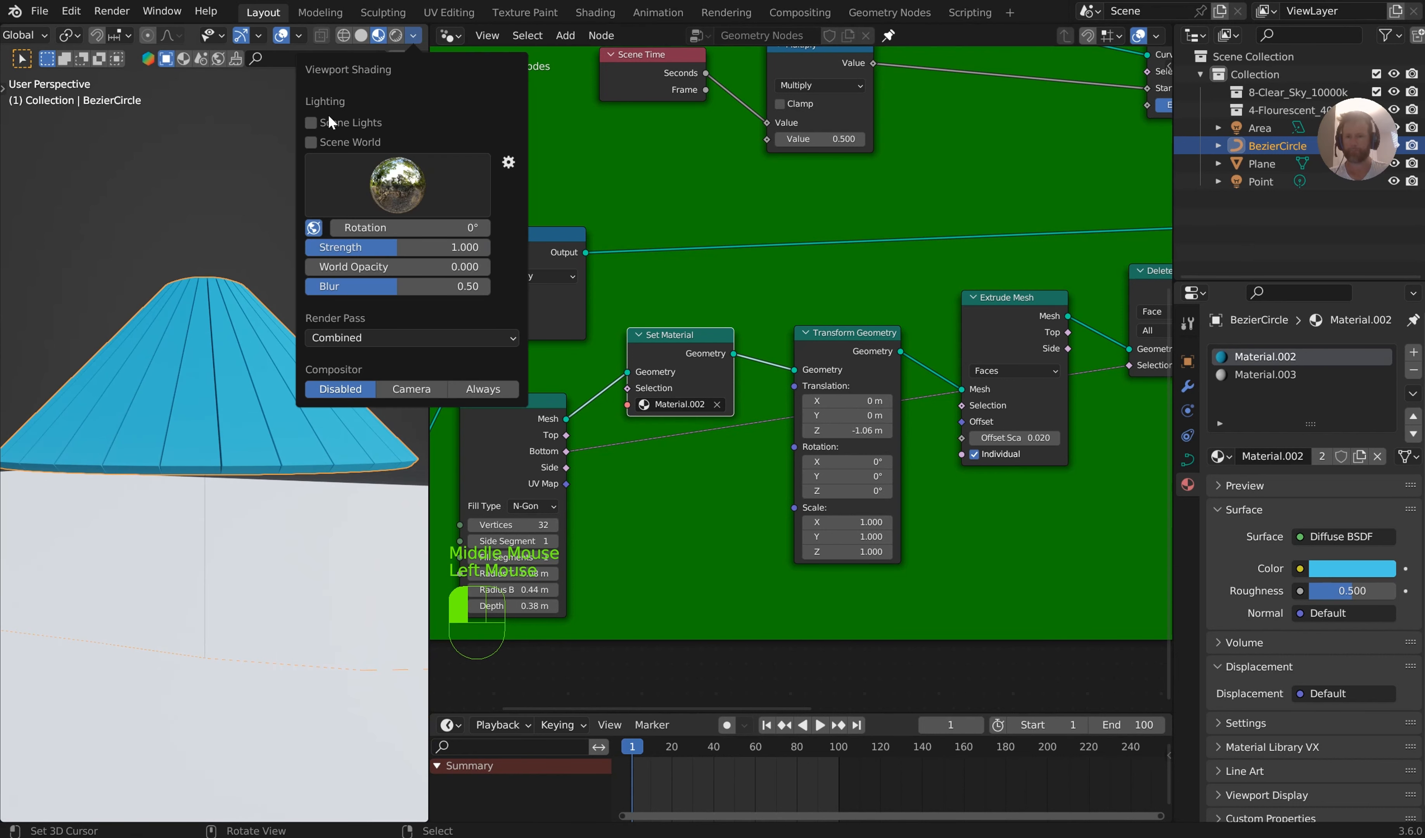
pyautogui.click(311, 122)
pyautogui.click(311, 142)
pyautogui.moveTo(266, 361)
pyautogui.mouseDown(button='middle')
pyautogui.moveTo(256, 282)
pyautogui.moveTo(271, 312)
pyautogui.mouseUp(button='middle')
pyautogui.scroll(-2, 264, 462)
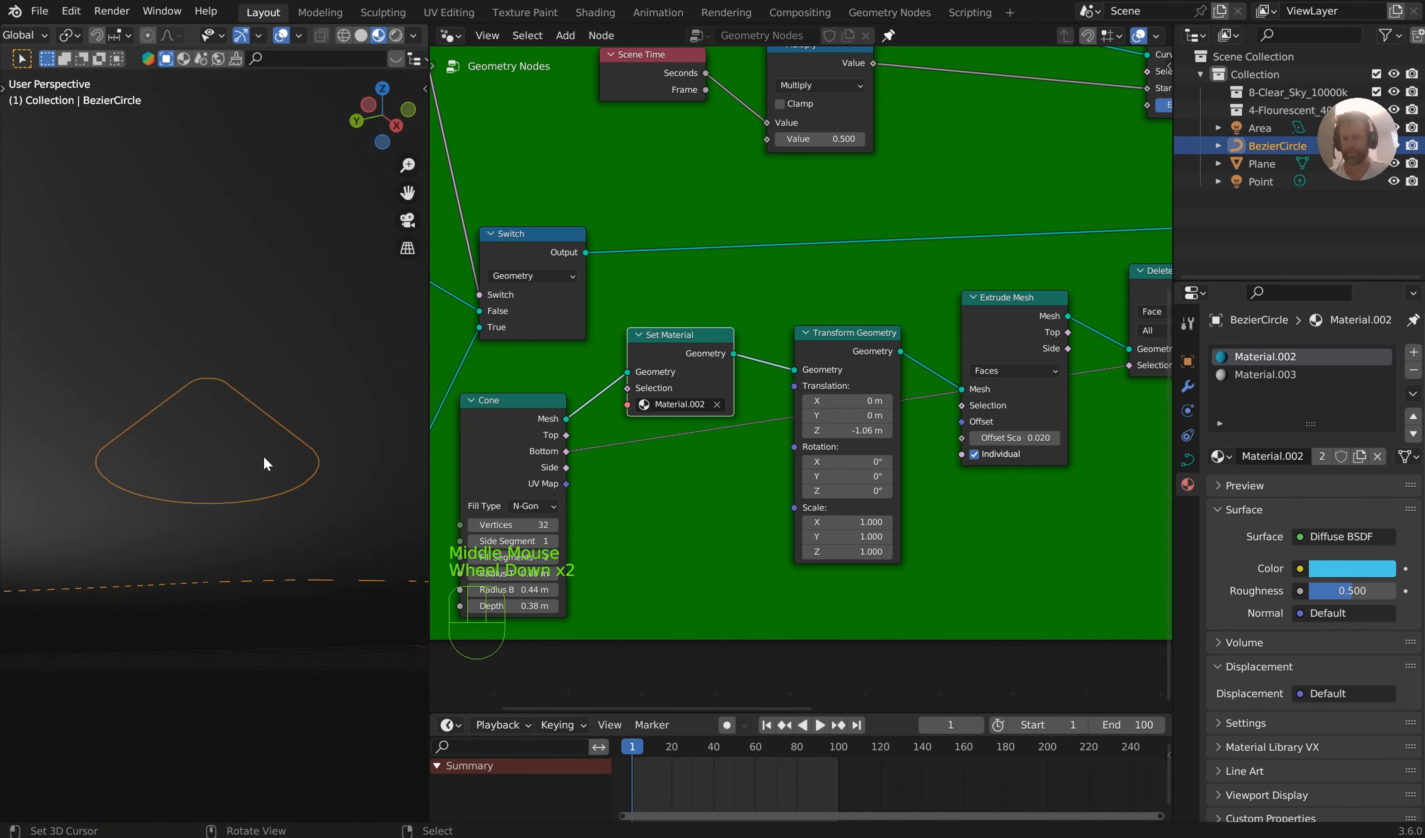
pyautogui.moveTo(264, 462); pyautogui.dragTo(270, 514, button='middle')
pyautogui.scroll(-5, 242, 558)
pyautogui.scroll(1, 273, 513)
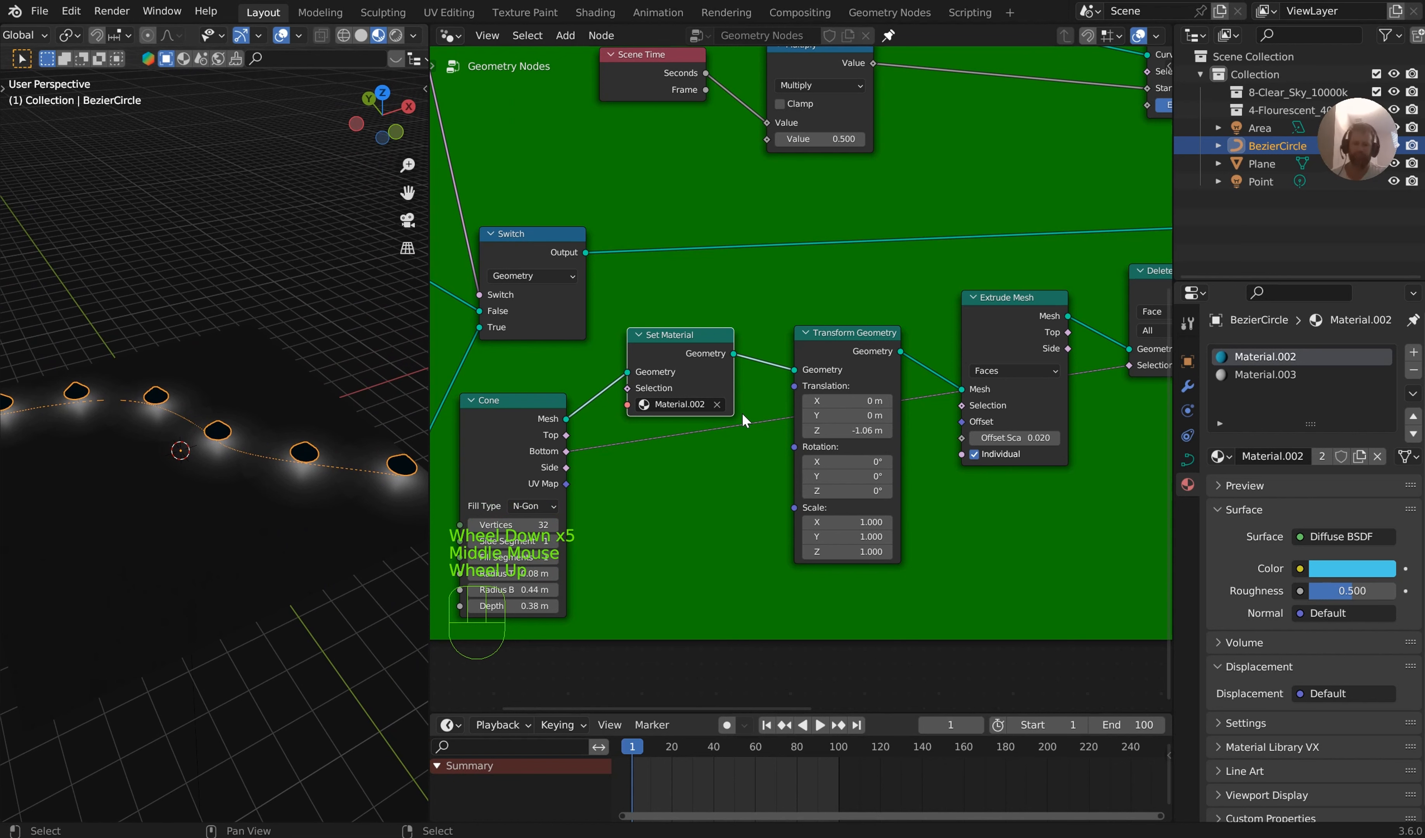
pyautogui.moveTo(270, 378); pyautogui.dragTo(276, 349, button='middle')
pyautogui.click(361, 36)
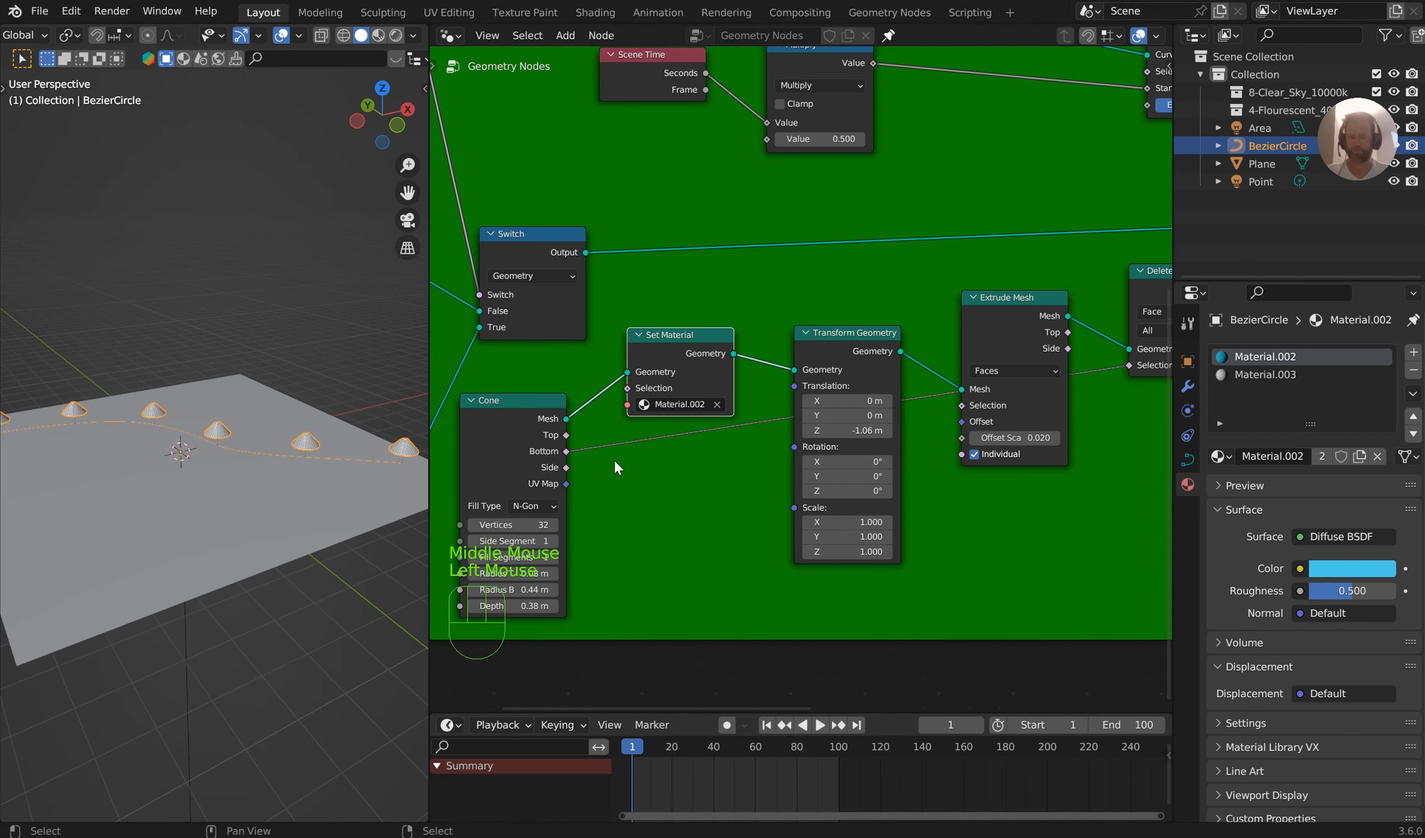
# Move the Geometry to Instance node slightly higher, away from the Delete Geometry node
pyautogui.moveTo(615, 461); pyautogui.dragTo(1003, 385, button='middle')
pyautogui.scroll(-3, 805, 435)
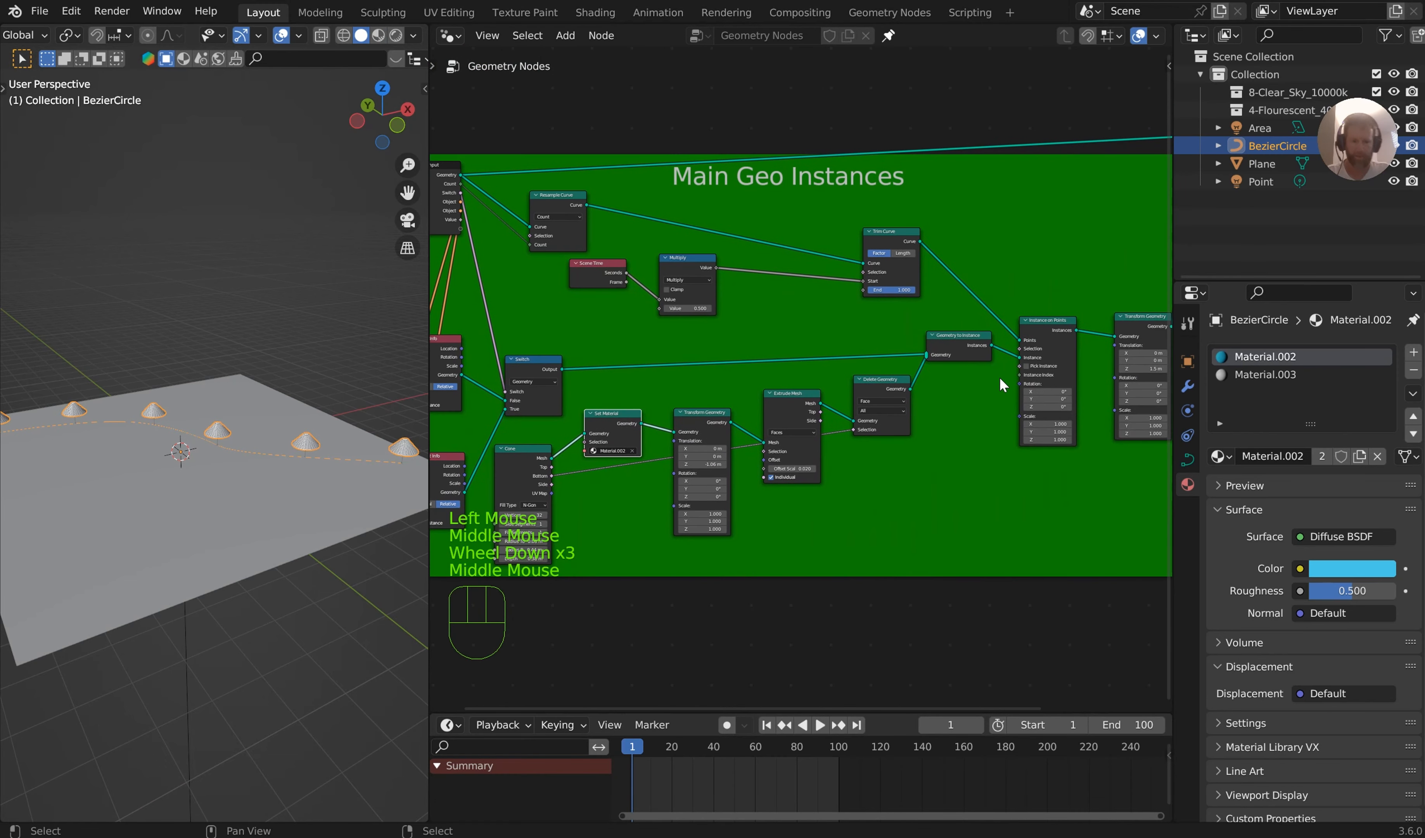
pyautogui.moveTo(966, 346); pyautogui.dragTo(956, 327)
# Move the chain of nodes from Cone to Delete Geometry below the Object Info nodes and squeeze it together horizontally
pyautogui.moveTo(935, 545); pyautogui.dragTo(513, 419)
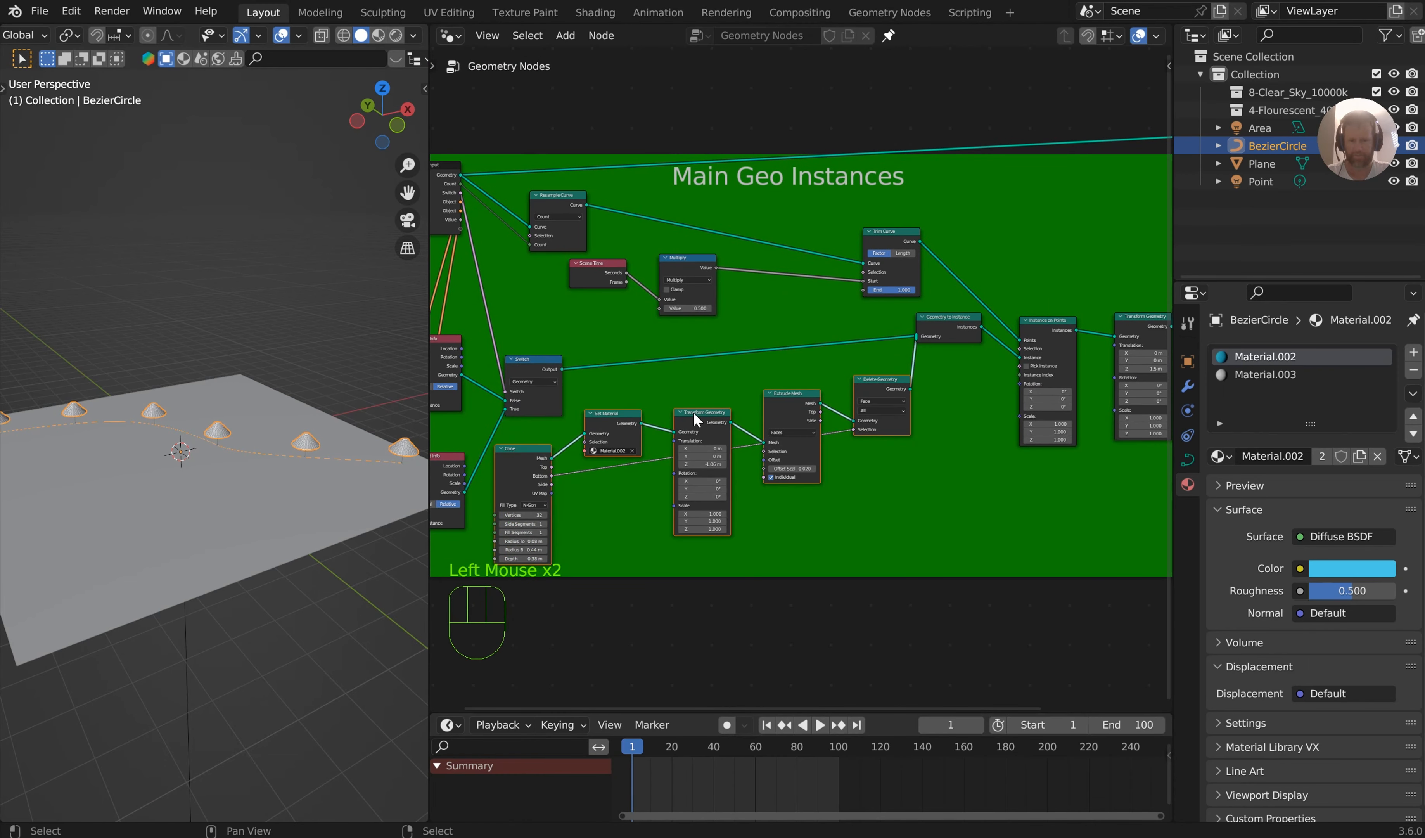
pyautogui.scroll(-3, 694, 420)
pyautogui.moveTo(694, 420); pyautogui.dragTo(755, 395, button='middle')
pyautogui.press('g')
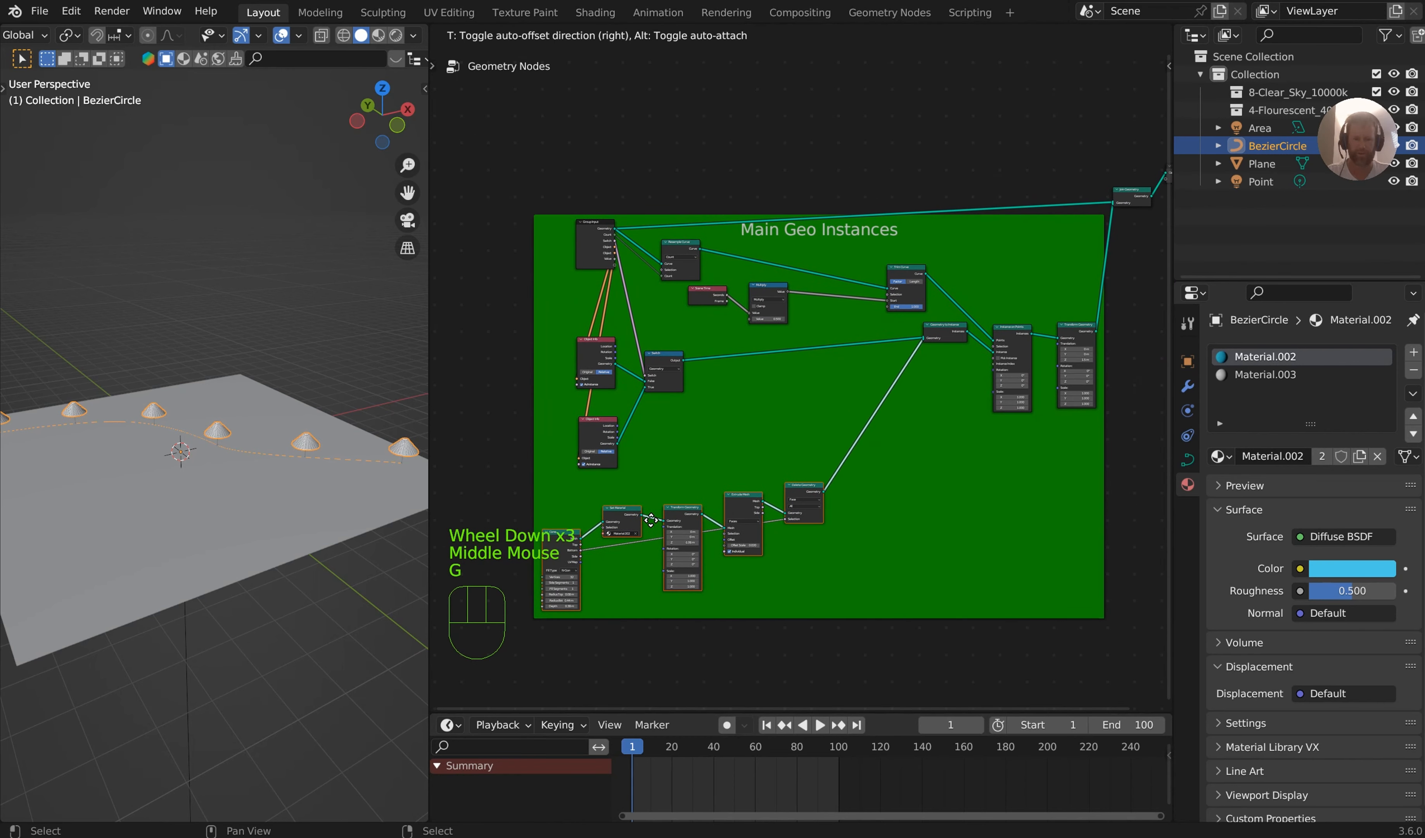
pyautogui.click(647, 520)
pyautogui.press('s')
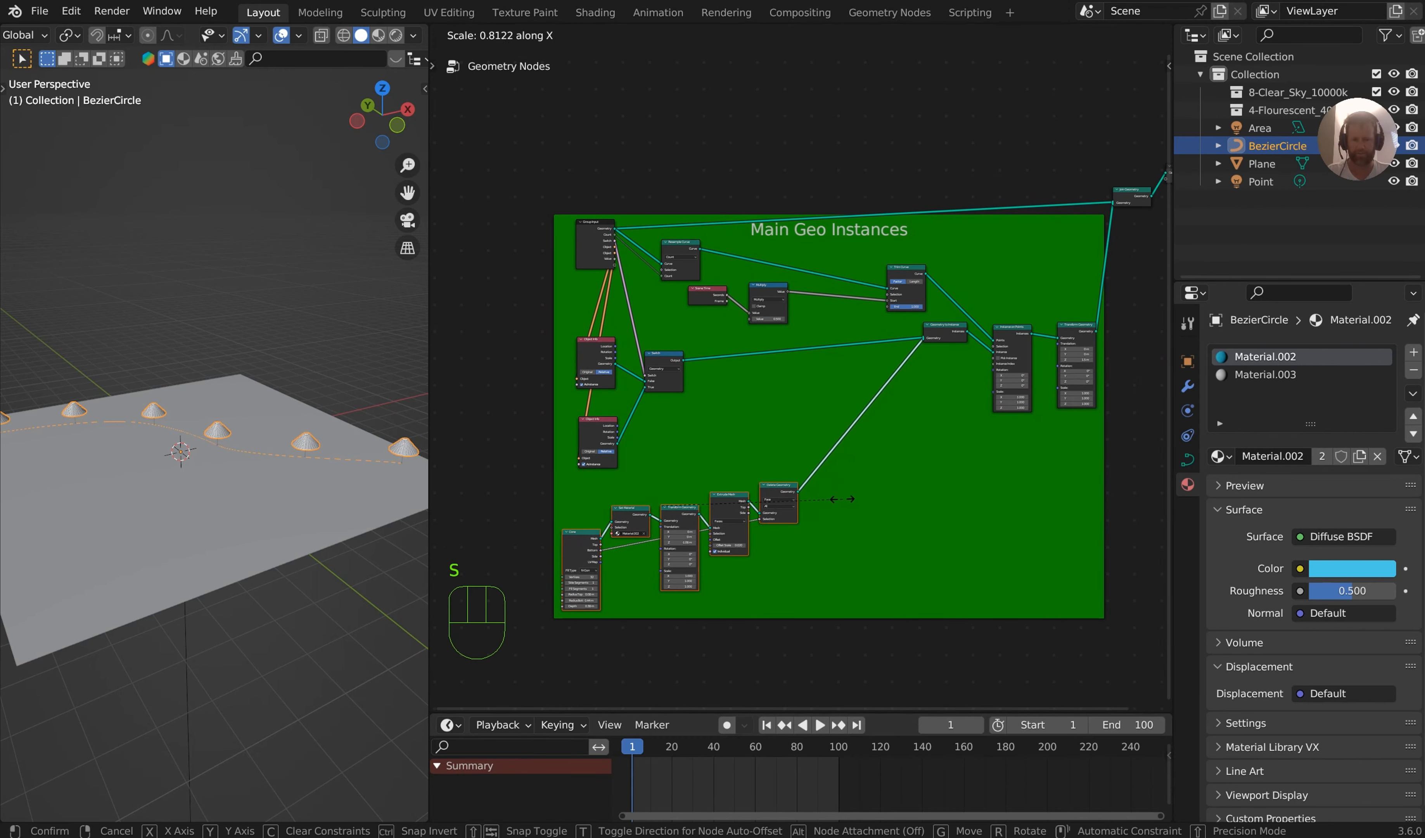
pyautogui.click(821, 503)
# Add a reroute to the Delete Geometry output link, place it below the Geometry to Instance node, and save the file
pyautogui.moveTo(878, 494); pyautogui.dragTo(757, 490, button='middle')
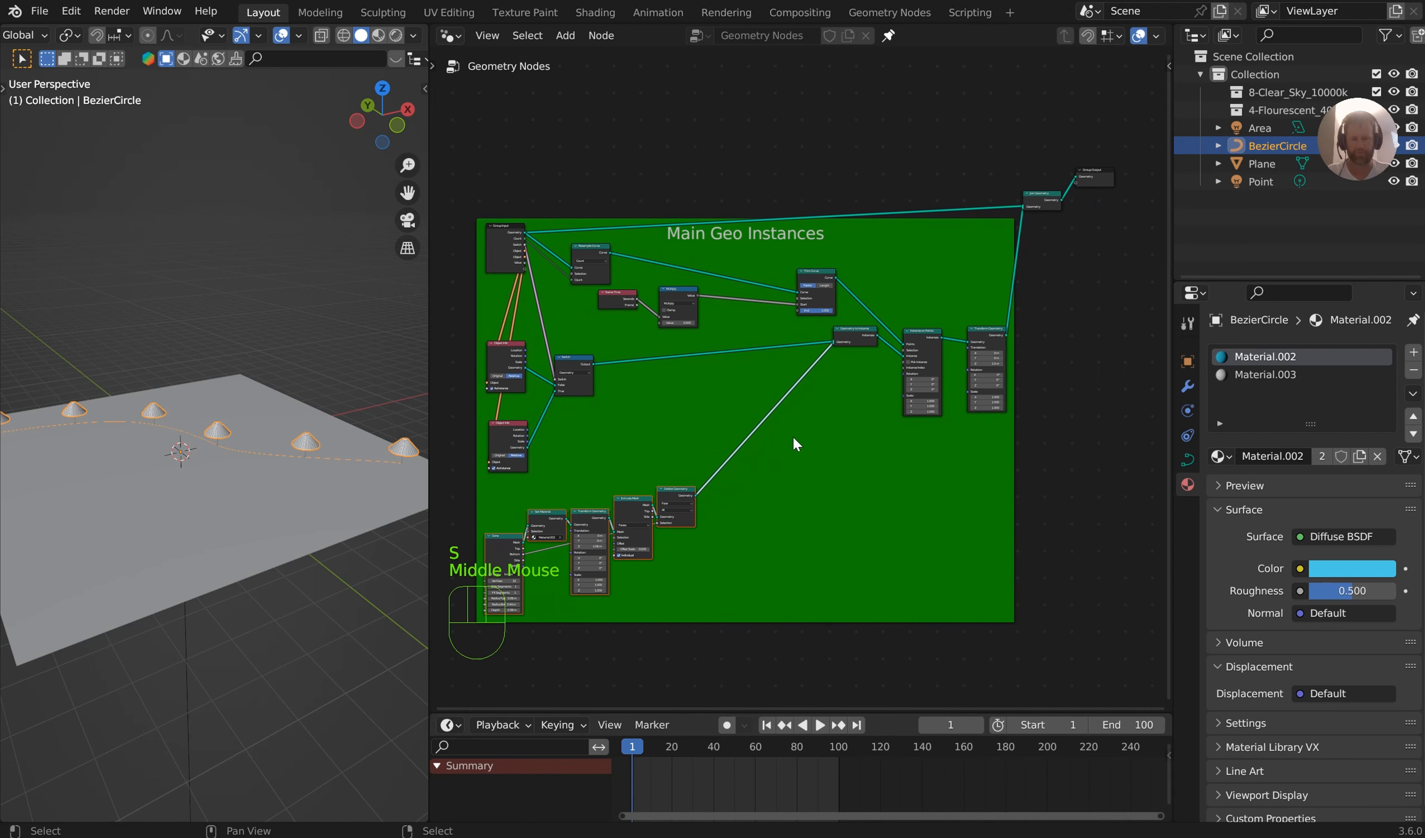
pyautogui.moveTo(796, 445); pyautogui.dragTo(726, 404, button='middle')
pyautogui.scroll(6, 792, 455)
pyautogui.keyDown('shift'); pyautogui.moveTo(633, 426); pyautogui.dragTo(738, 496, button='right'); pyautogui.keyUp('shift')
pyautogui.press('g')
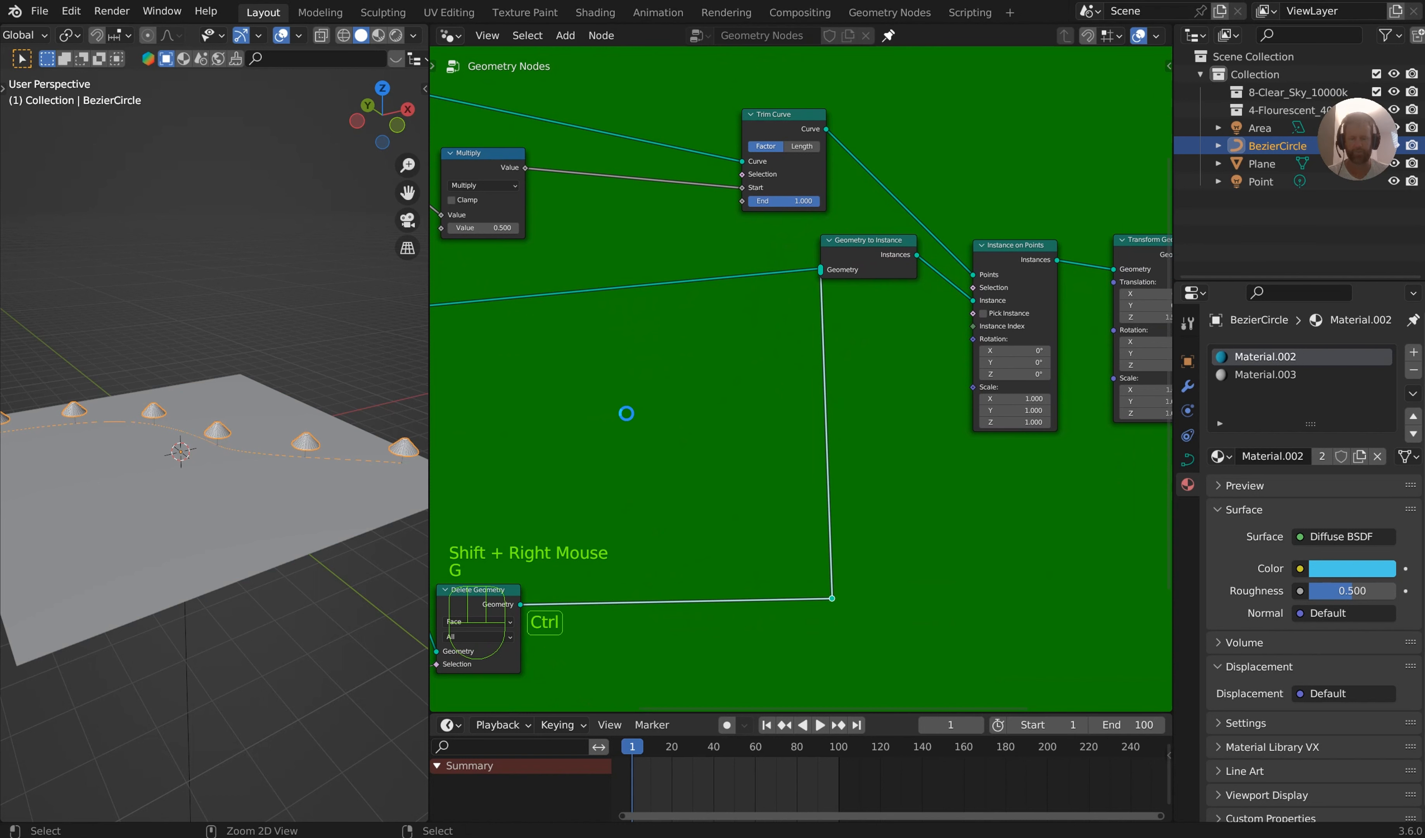
pyautogui.hotkey('ctrl', 's')
# Raise the Switch node to straighten its link to Geometry to Instance, and save the file
pyautogui.moveTo(729, 344); pyautogui.dragTo(939, 326, button='middle')
pyautogui.moveTo(476, 281); pyautogui.dragTo(473, 226)
pyautogui.hotkey('ctrl', 's')
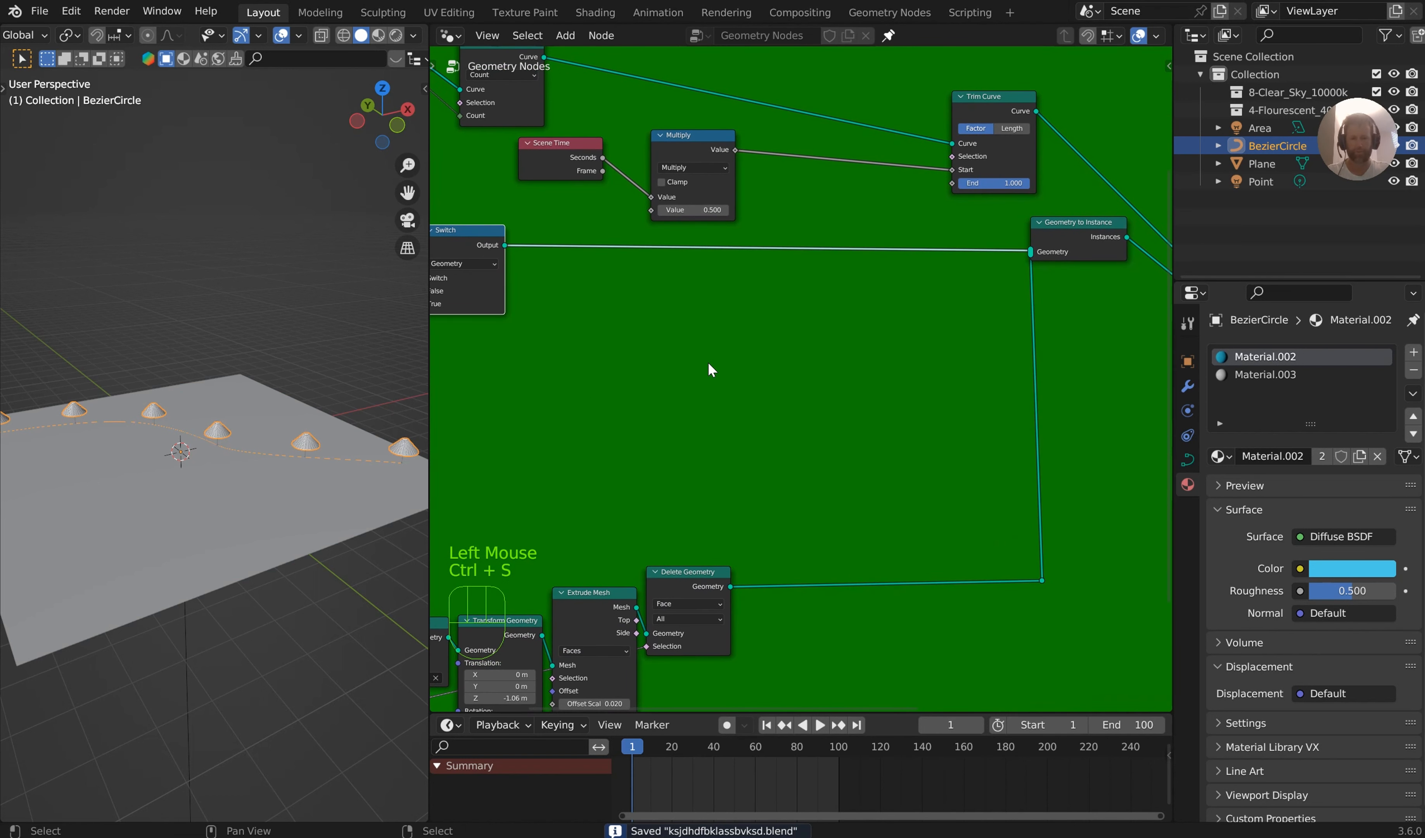
# Add a Cylinder mesh node in the empty space between the Switch node and the cone node chain
pyautogui.hotkey('shift', 'a')
pyautogui.write('cu')
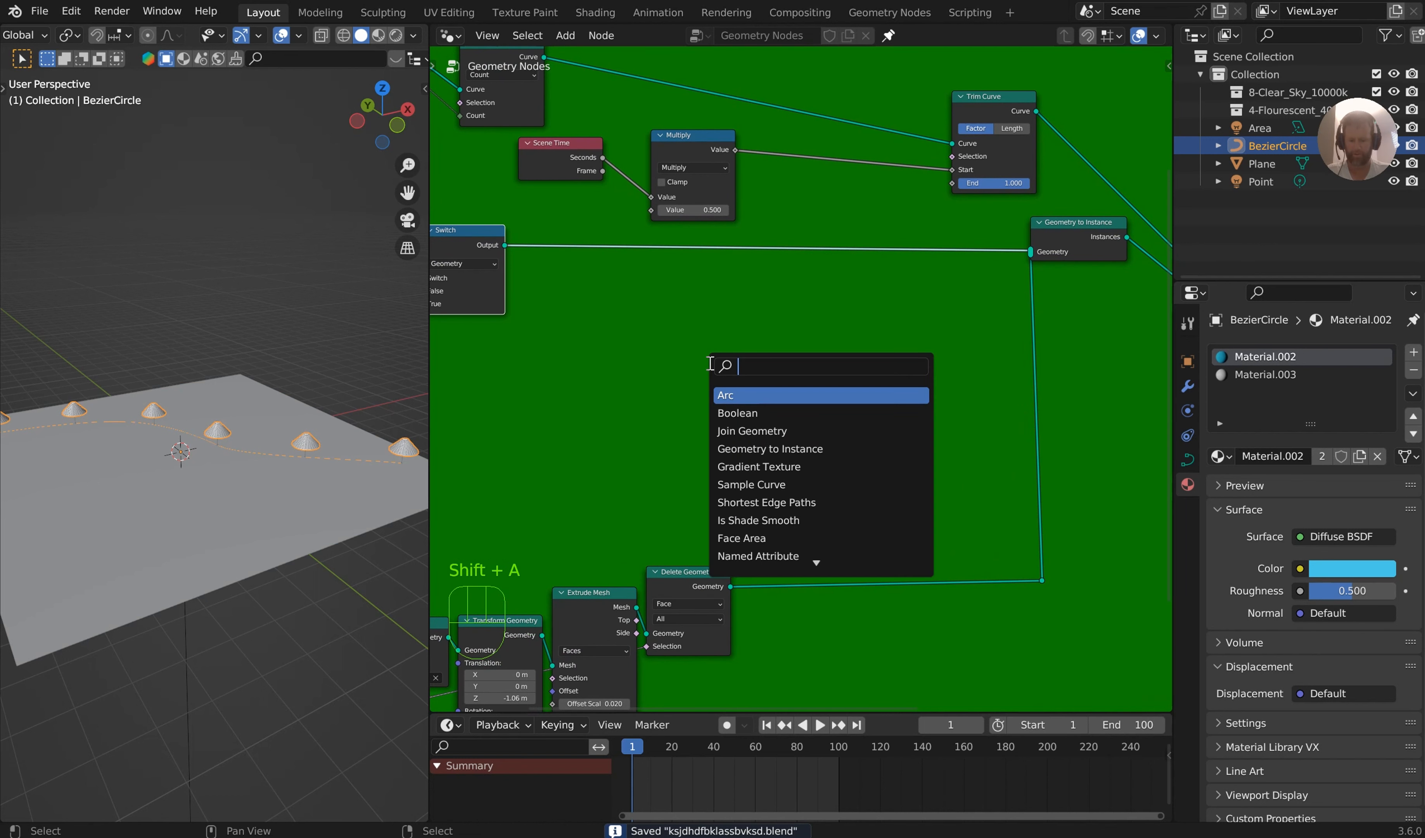
pyautogui.write('l')
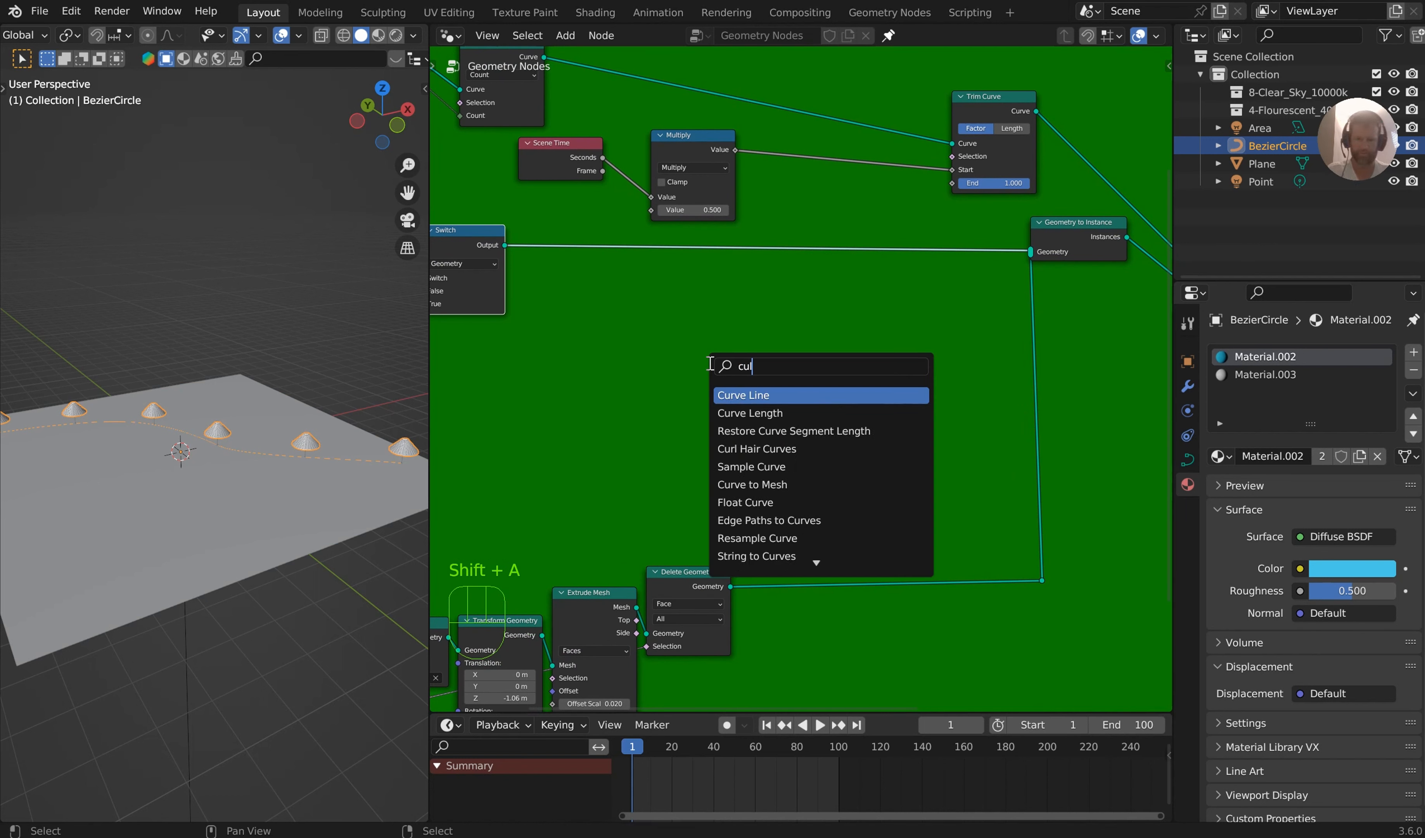
pyautogui.press('BackSpace')
pyautogui.press('BackSpace')
pyautogui.write('yli')
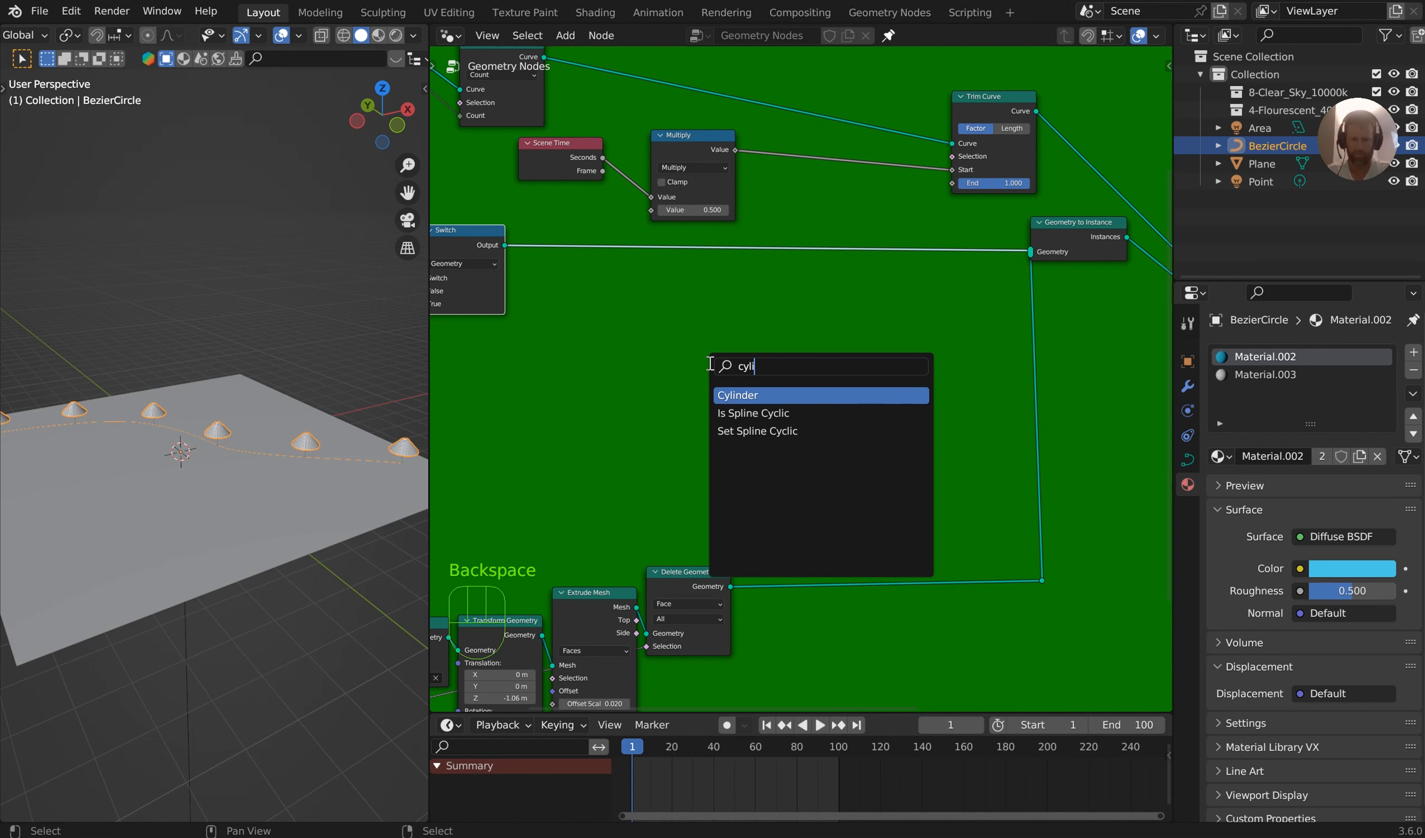
pyautogui.press('Return')
pyautogui.click(601, 359)
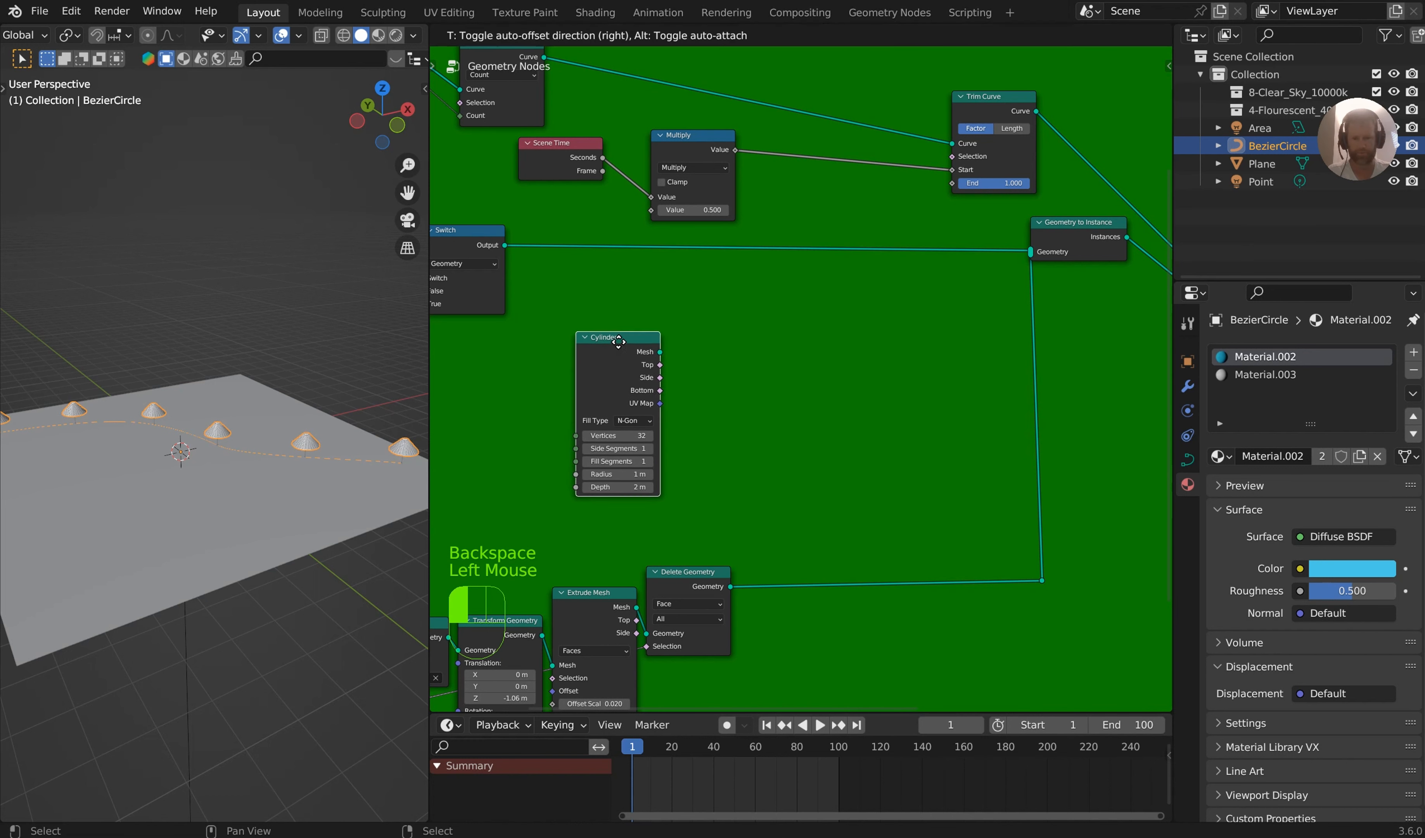
# Duplicate the cone chain's Transform Geometry and Set Material nodes and place the copies beside the Cylinder node
pyautogui.click(535, 631)
pyautogui.hotkey('shift', 'd')
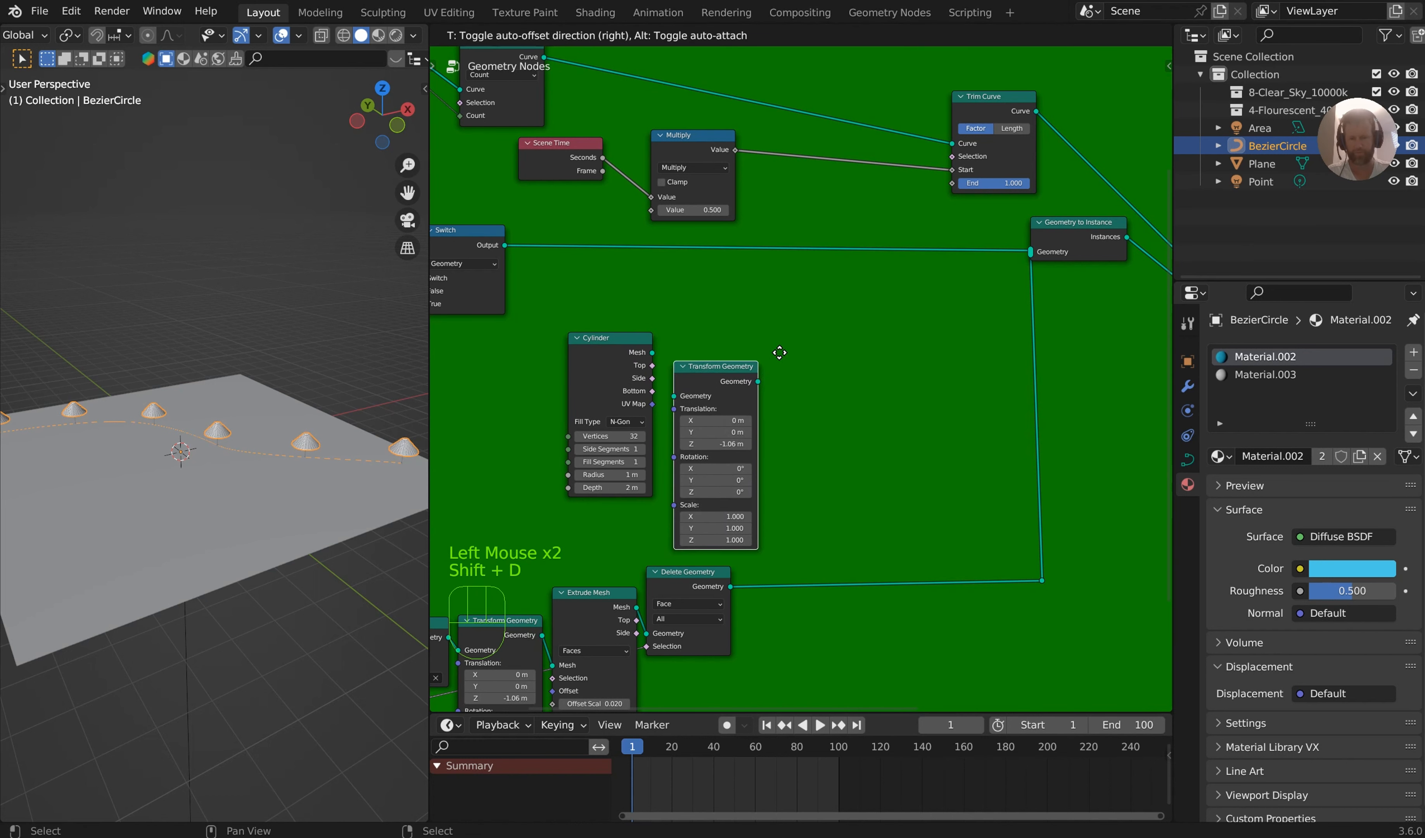
pyautogui.click(804, 331)
pyautogui.moveTo(669, 548); pyautogui.dragTo(773, 456, button='middle')
pyautogui.click(511, 542)
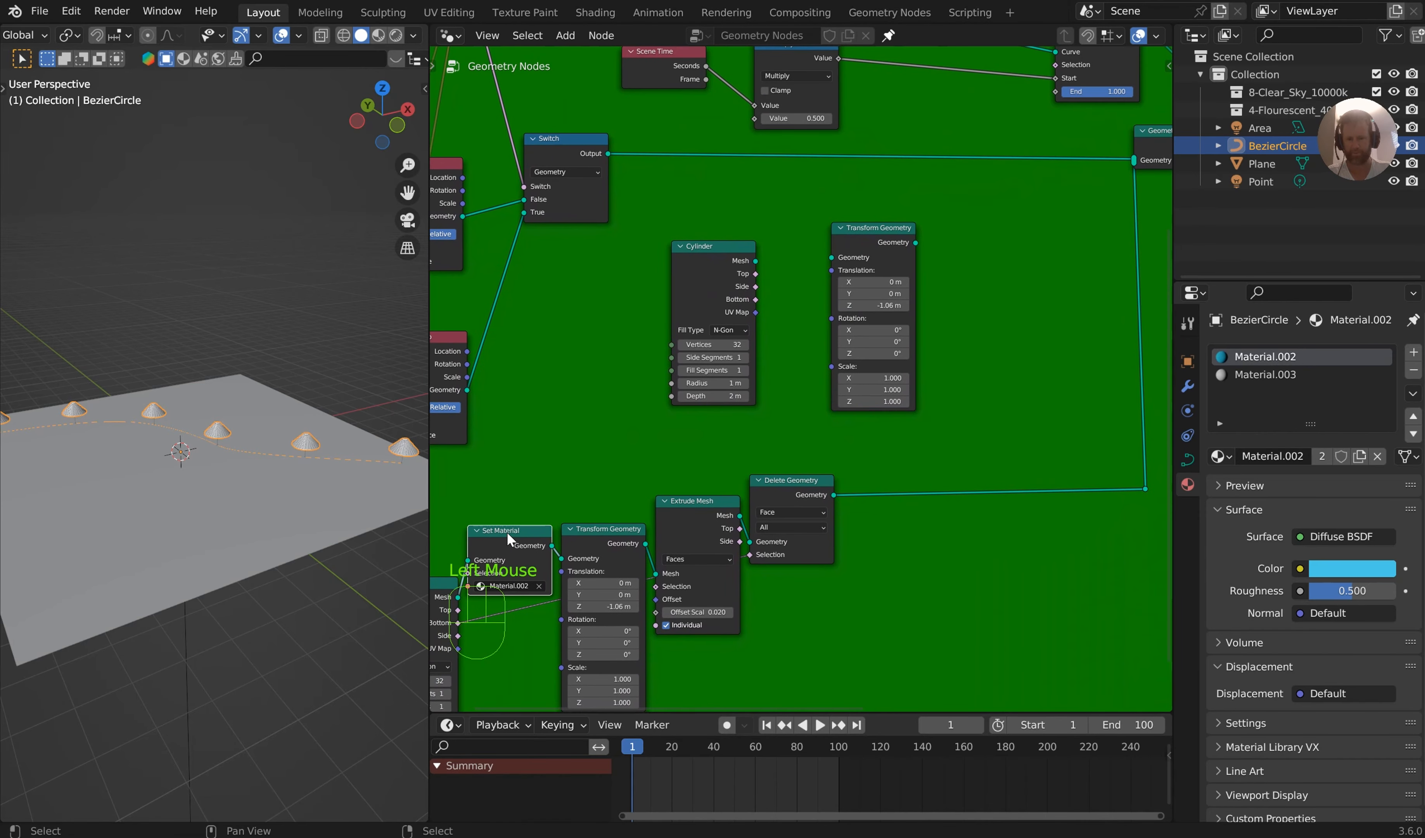
pyautogui.hotkey('shift', 'd')
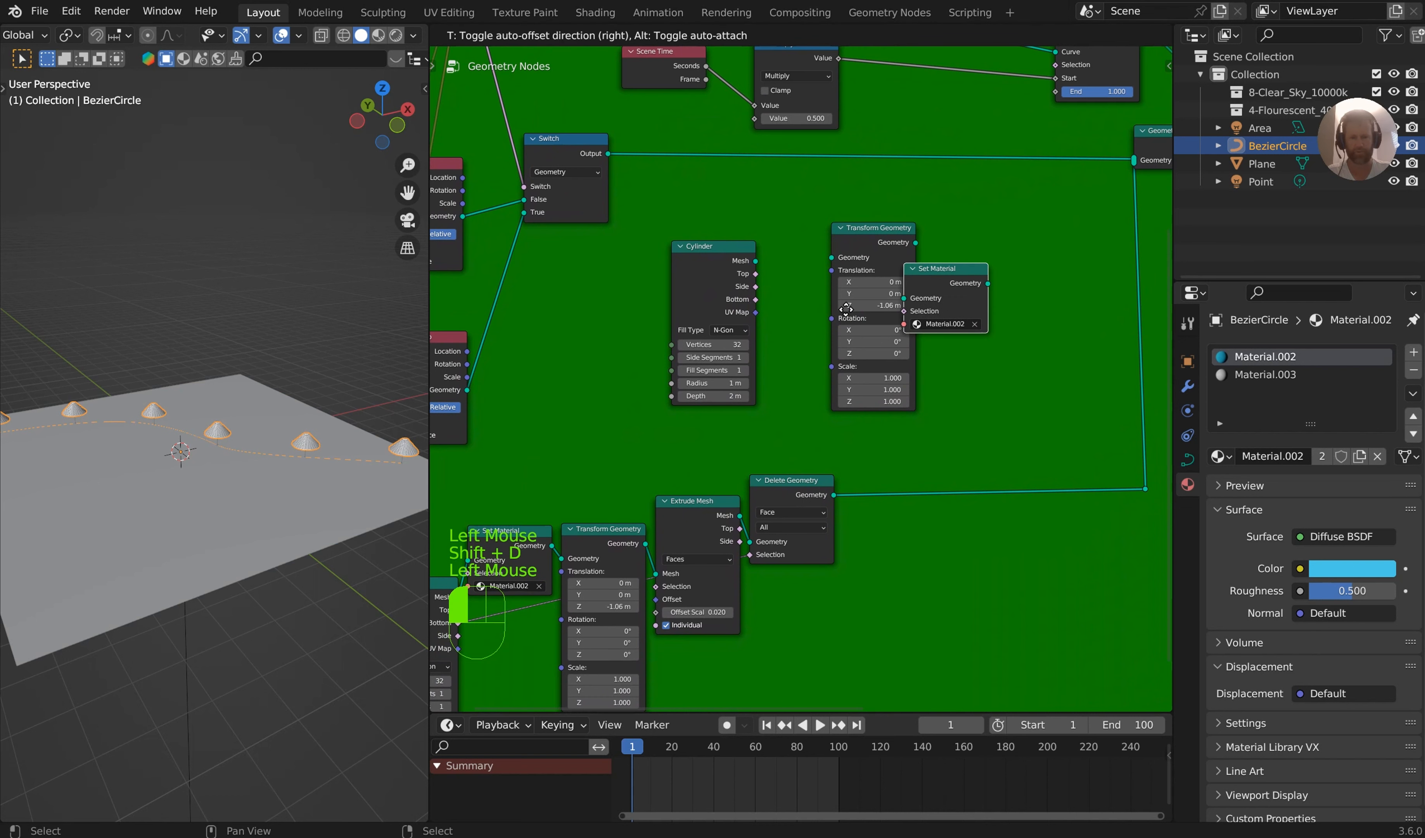
pyautogui.click(759, 351)
# Link the Cylinder's Mesh through the copied Set Material and Transform Geometry nodes into Geometry to Instance, spacing the Cylinder node out
pyautogui.moveTo(665, 285); pyautogui.dragTo(543, 334)
pyautogui.moveTo(717, 353); pyautogui.dragTo(684, 308)
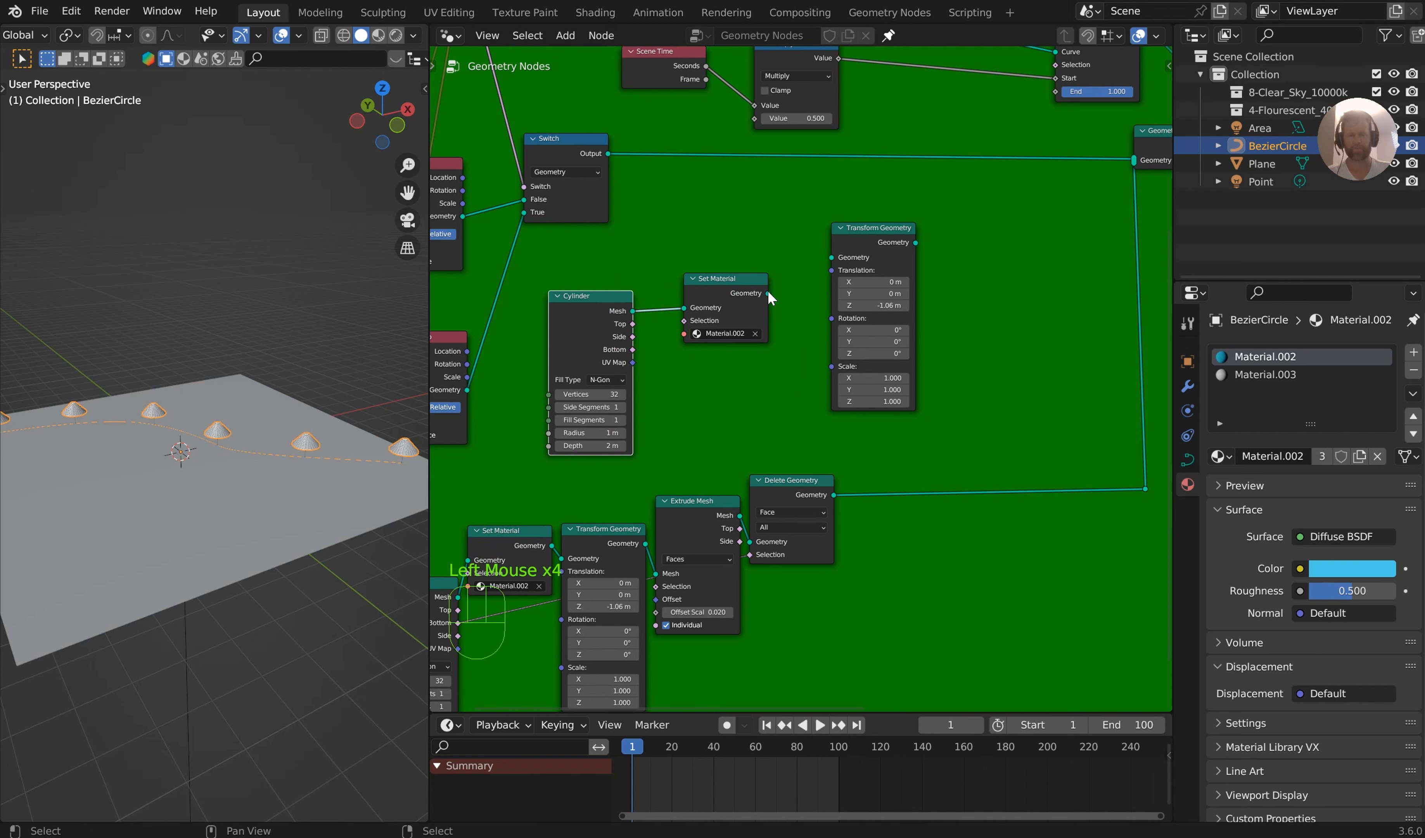
pyautogui.moveTo(767, 294); pyautogui.dragTo(832, 257)
pyautogui.moveTo(915, 242); pyautogui.dragTo(840, 144)
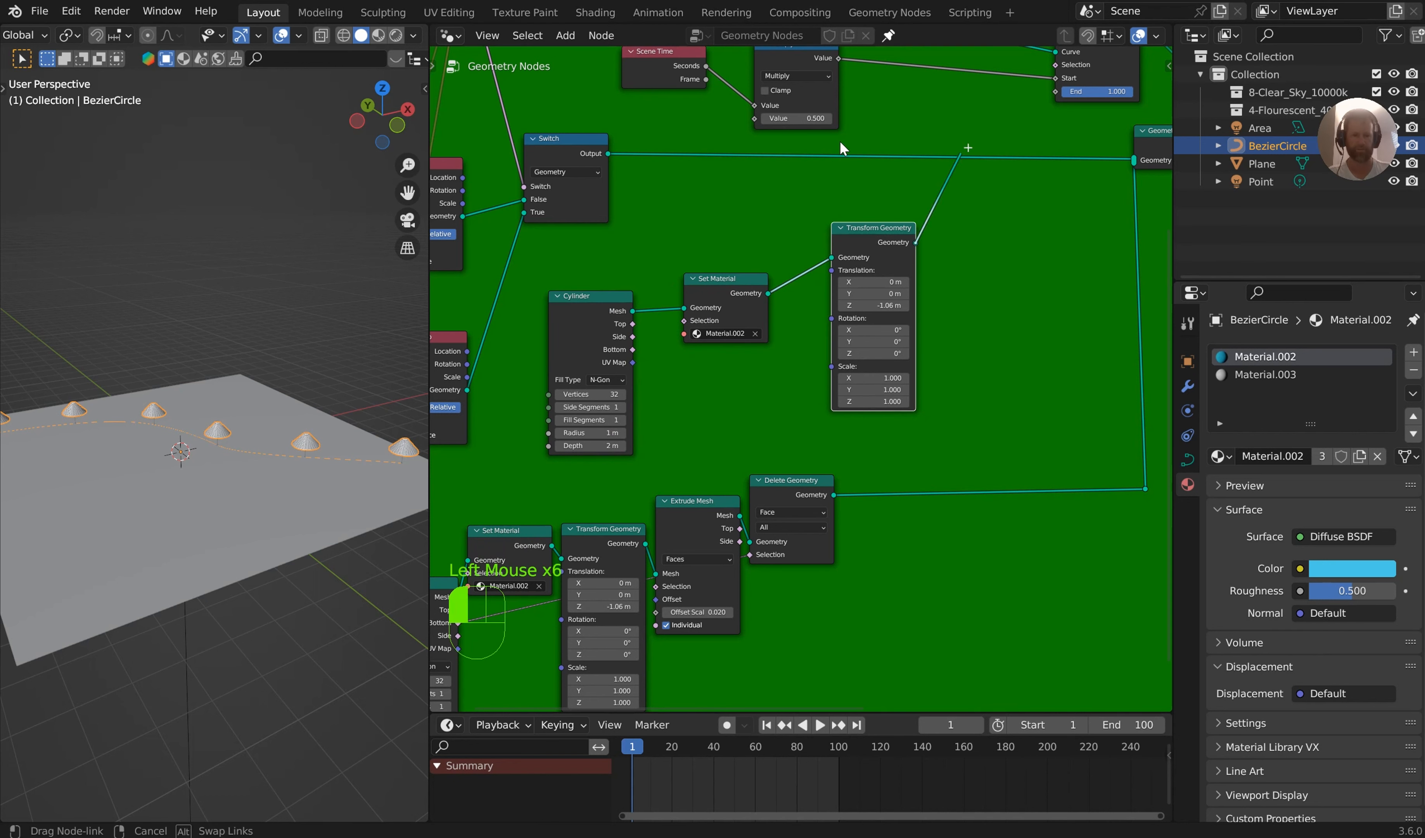
pyautogui.moveTo(1132, 160); pyautogui.dragTo(1132, 161)
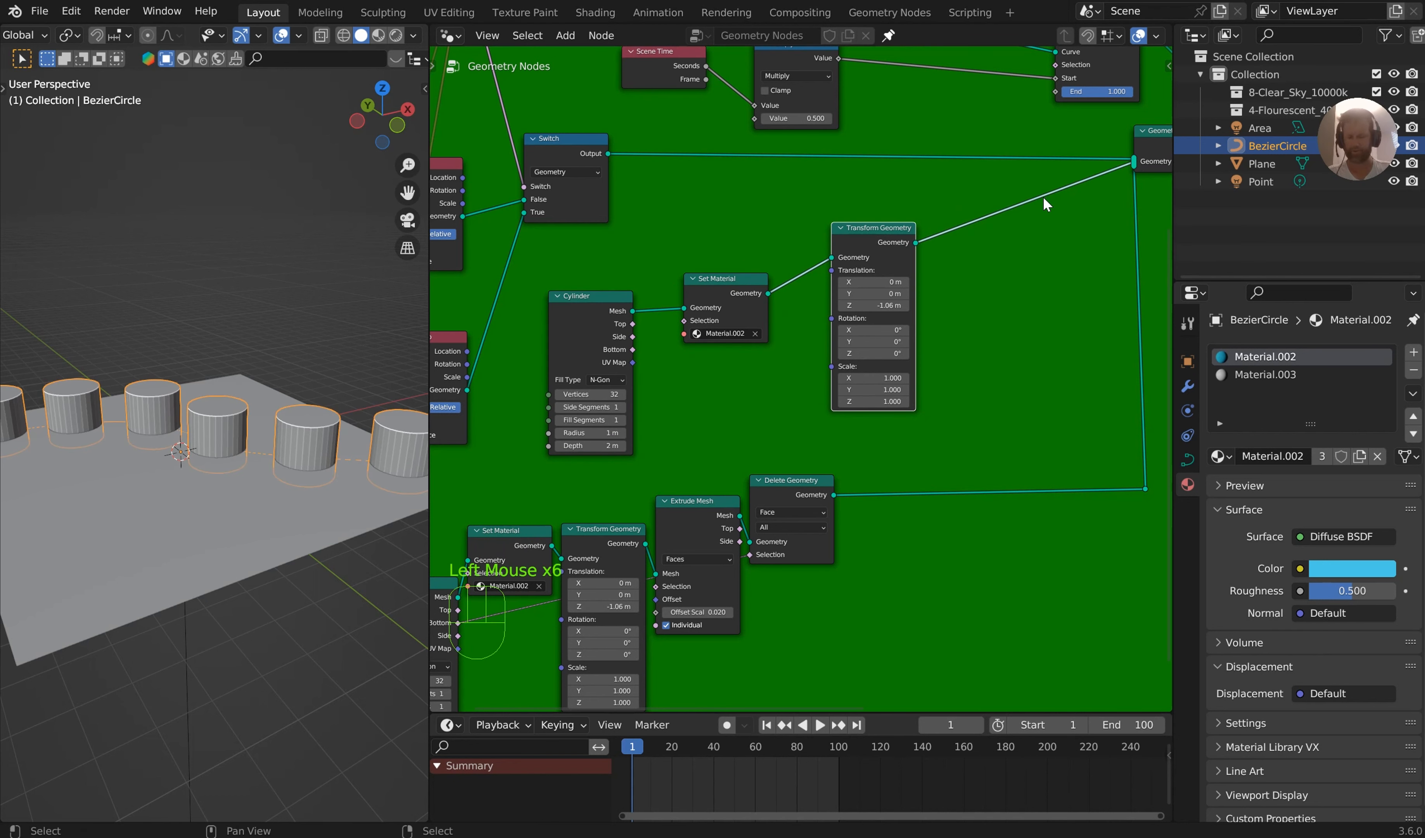
# Set the Cylinder node's radius to 0.1 m
pyautogui.moveTo(675, 423); pyautogui.dragTo(916, 395, button='middle')
pyautogui.scroll(3, 952, 331)
pyautogui.scroll(4, 948, 439)
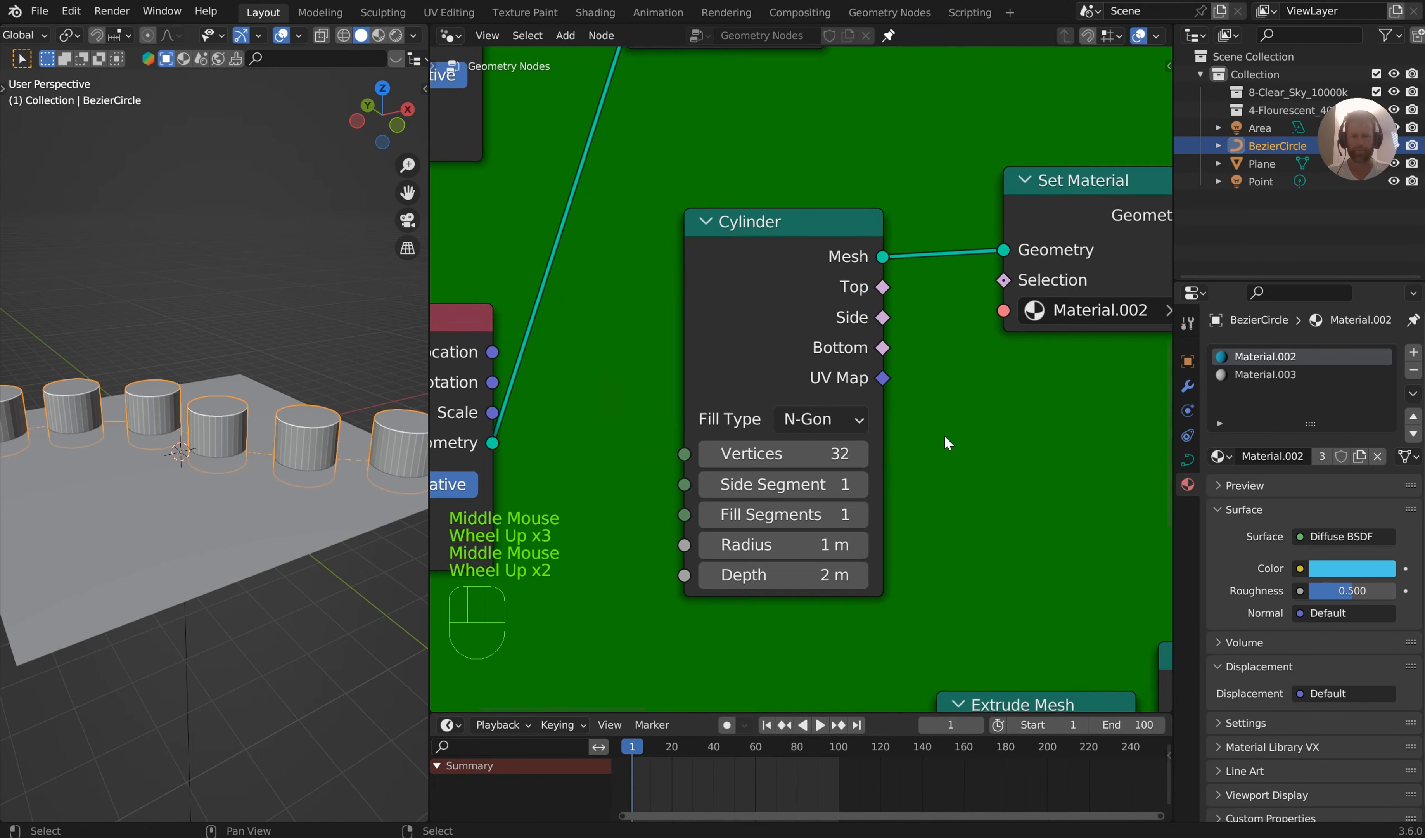
pyautogui.scroll(3, 367, 455)
pyautogui.moveTo(367, 455); pyautogui.dragTo(420, 482, button='middle')
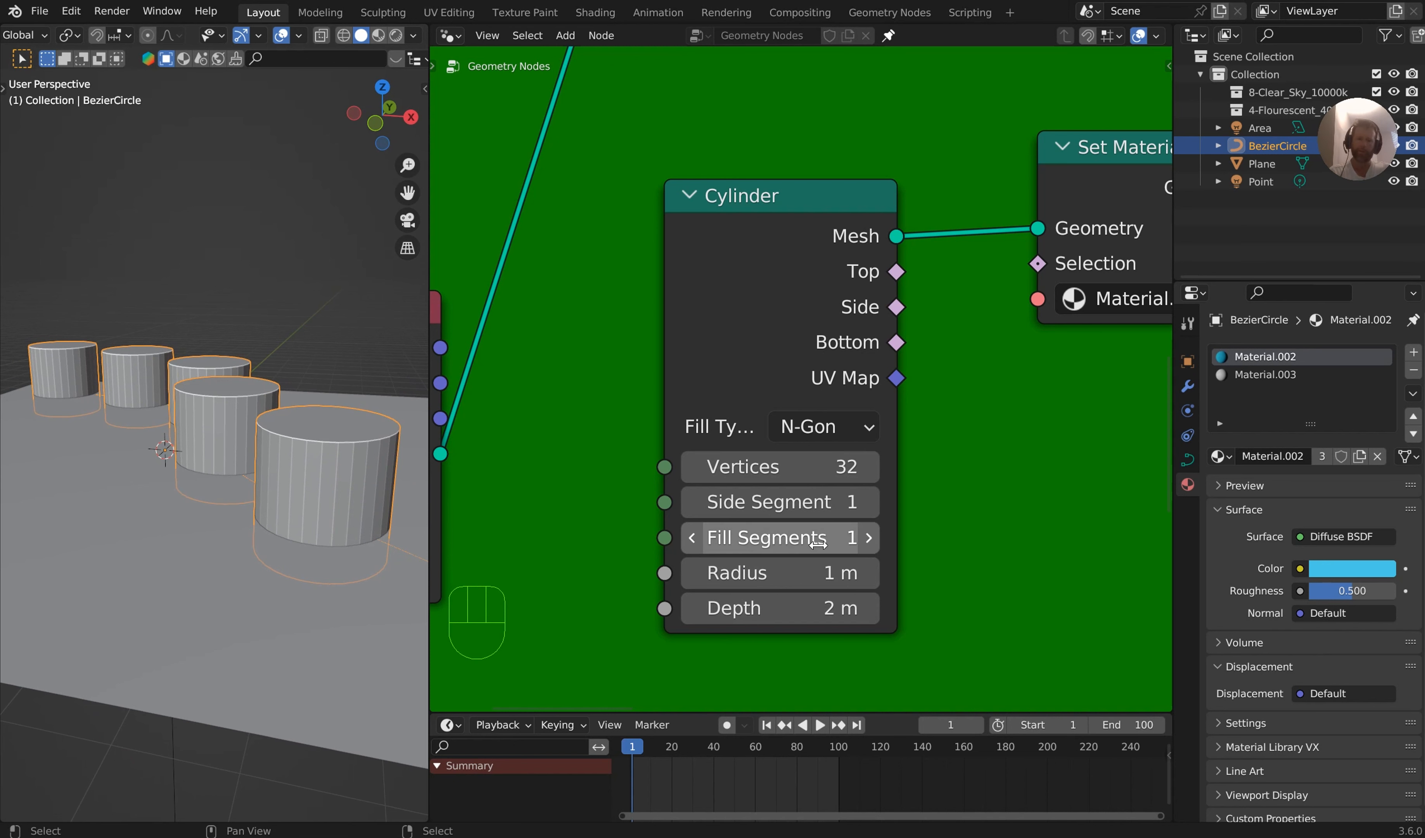
pyautogui.keyDown('shift'); pyautogui.moveTo(816, 572); pyautogui.dragTo(759, 573); pyautogui.keyUp('shift')
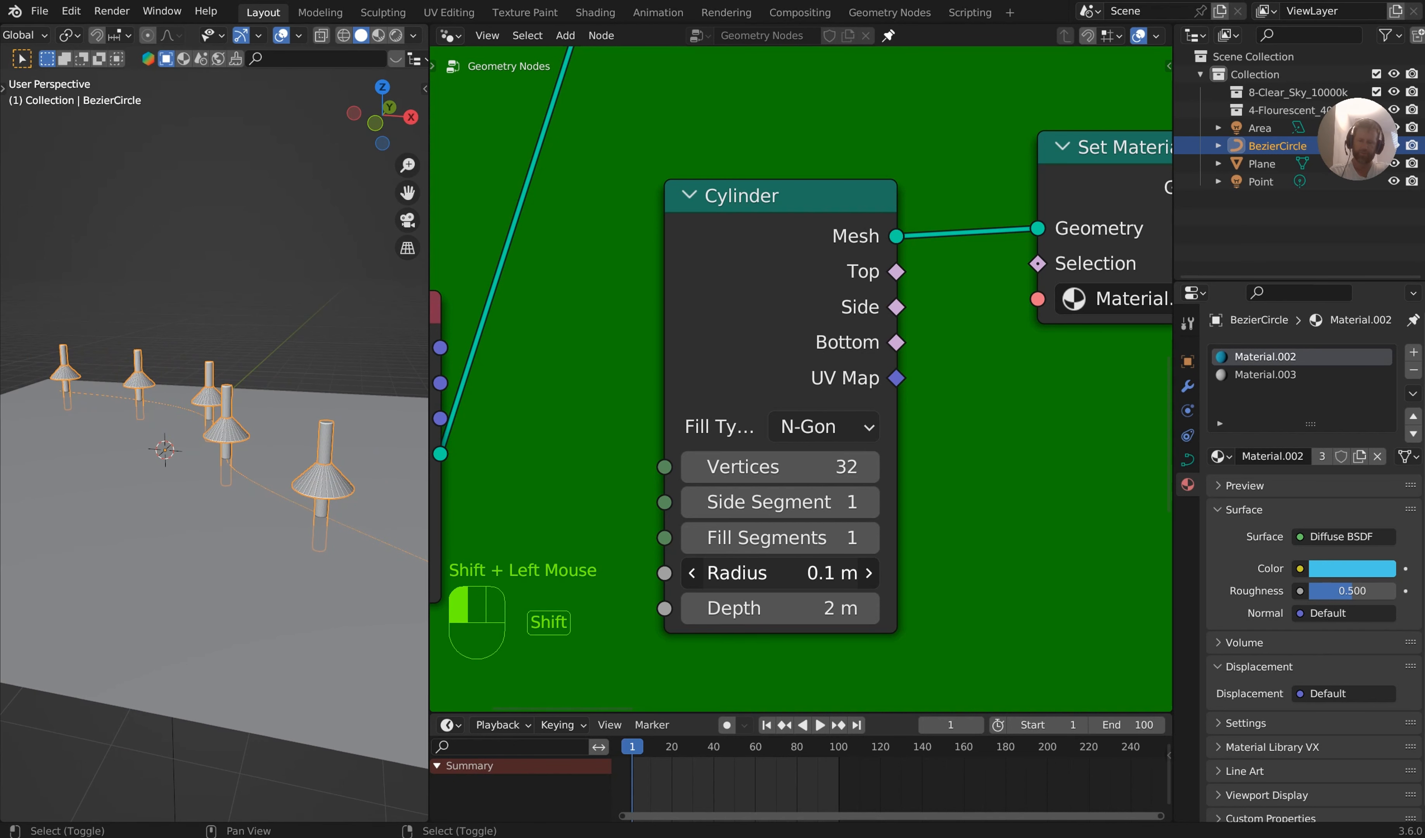
# In the cylinder's Transform Geometry node, set the Z scale to 0.490 and the Z translation to -1.17 m
pyautogui.moveTo(1012, 391); pyautogui.dragTo(1107, 499, button='middle')
pyautogui.moveTo(897, 299)
pyautogui.keyDown('shift'); pyautogui.mouseDown()
pyautogui.moveTo(851, 299)
pyautogui.moveTo(955, 299)
pyautogui.moveTo(882, 299)
pyautogui.mouseUp(); pyautogui.keyUp('shift')
pyautogui.moveTo(898, 564)
pyautogui.keyDown('shift'); pyautogui.mouseDown()
pyautogui.moveTo(840, 565)
pyautogui.moveTo(871, 564)
pyautogui.mouseUp(); pyautogui.keyUp('shift')
pyautogui.moveTo(909, 299)
pyautogui.keyDown('shift'); pyautogui.mouseDown()
pyautogui.moveTo(880, 299)
pyautogui.moveTo(895, 299)
pyautogui.mouseUp(); pyautogui.keyUp('shift')
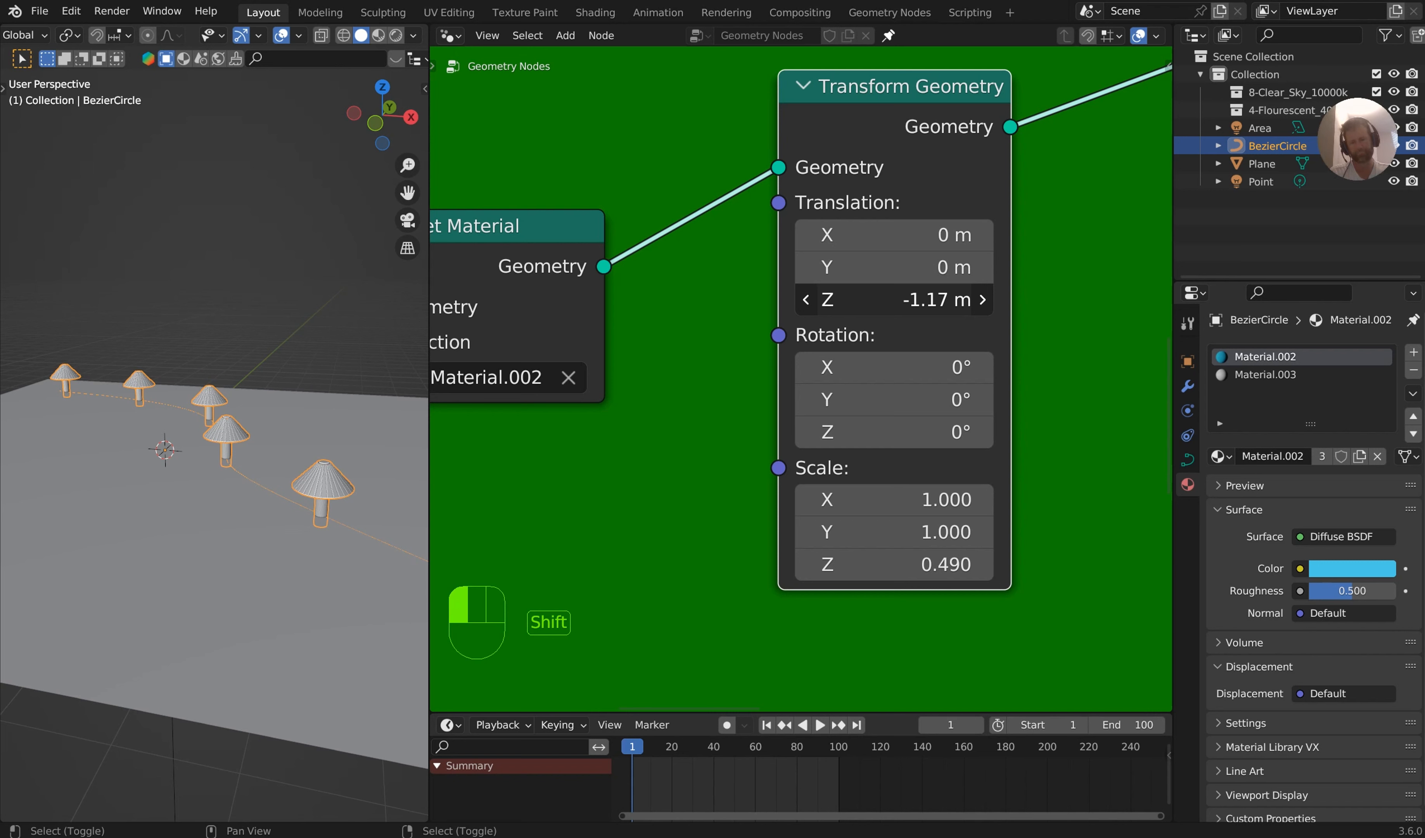
# Show the viewport in wireframe shading and set the X and Y scale of the cylinder's Transform Geometry node to 0.720
pyautogui.moveTo(336, 454)
pyautogui.mouseDown(button='middle')
pyautogui.moveTo(321, 393)
pyautogui.moveTo(368, 365)
pyautogui.moveTo(317, 405)
pyautogui.moveTo(312, 472)
pyautogui.moveTo(265, 490)
pyautogui.moveTo(293, 489)
pyautogui.mouseUp(button='middle')
pyautogui.scroll(4, 322, 407)
pyautogui.scroll(3, 345, 372)
pyautogui.scroll(-2, 315, 476)
pyautogui.press('z')
pyautogui.scroll(-1, 262, 483)
pyautogui.moveTo(294, 489); pyautogui.dragTo(332, 489, button='middle')
pyautogui.keyDown('shift'); pyautogui.moveTo(332, 490); pyautogui.dragTo(307, 457, button='middle'); pyautogui.keyUp('shift')
pyautogui.scroll(2, 306, 482)
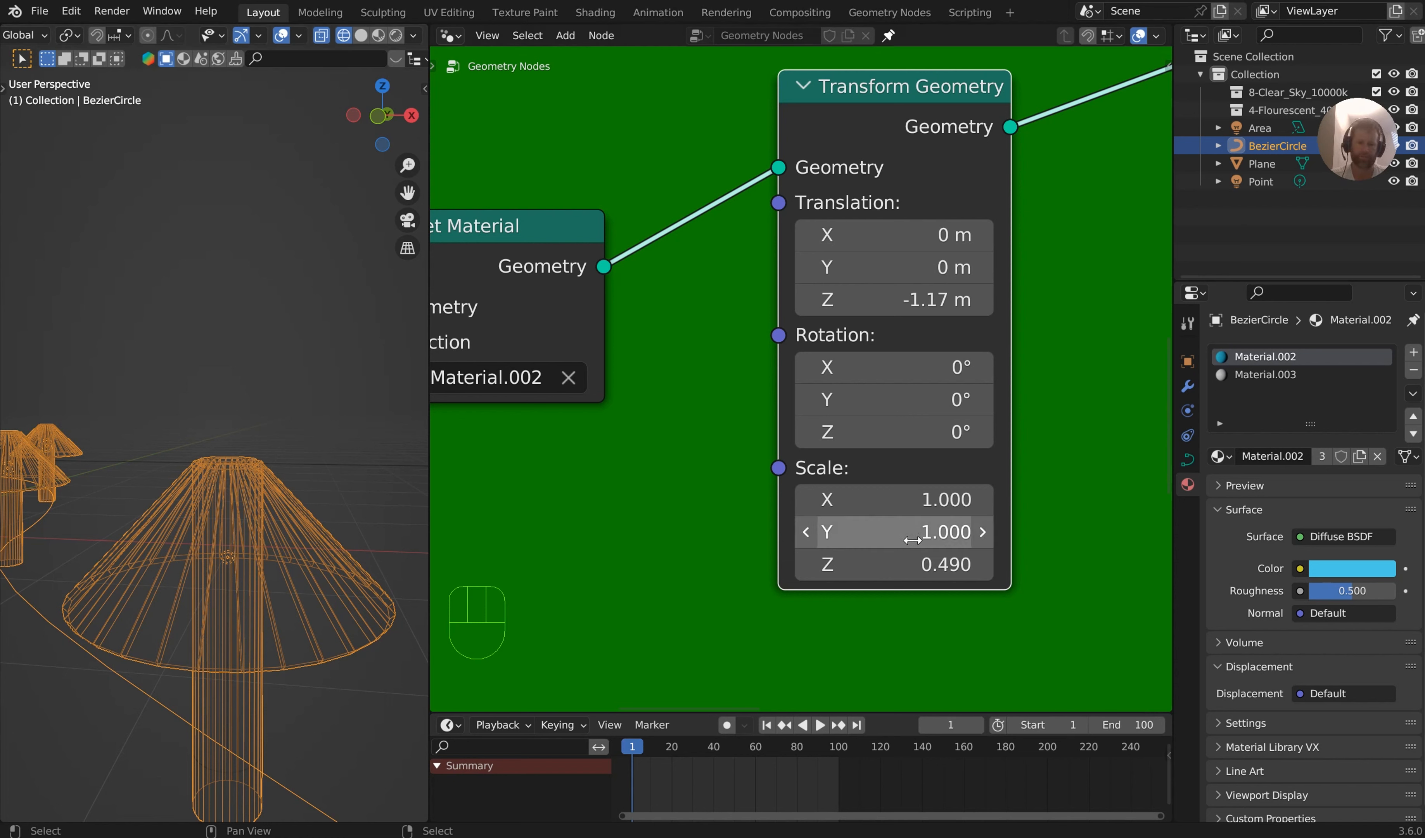
pyautogui.keyDown('shift'); pyautogui.moveTo(920, 500); pyautogui.dragTo(847, 532); pyautogui.keyUp('shift')
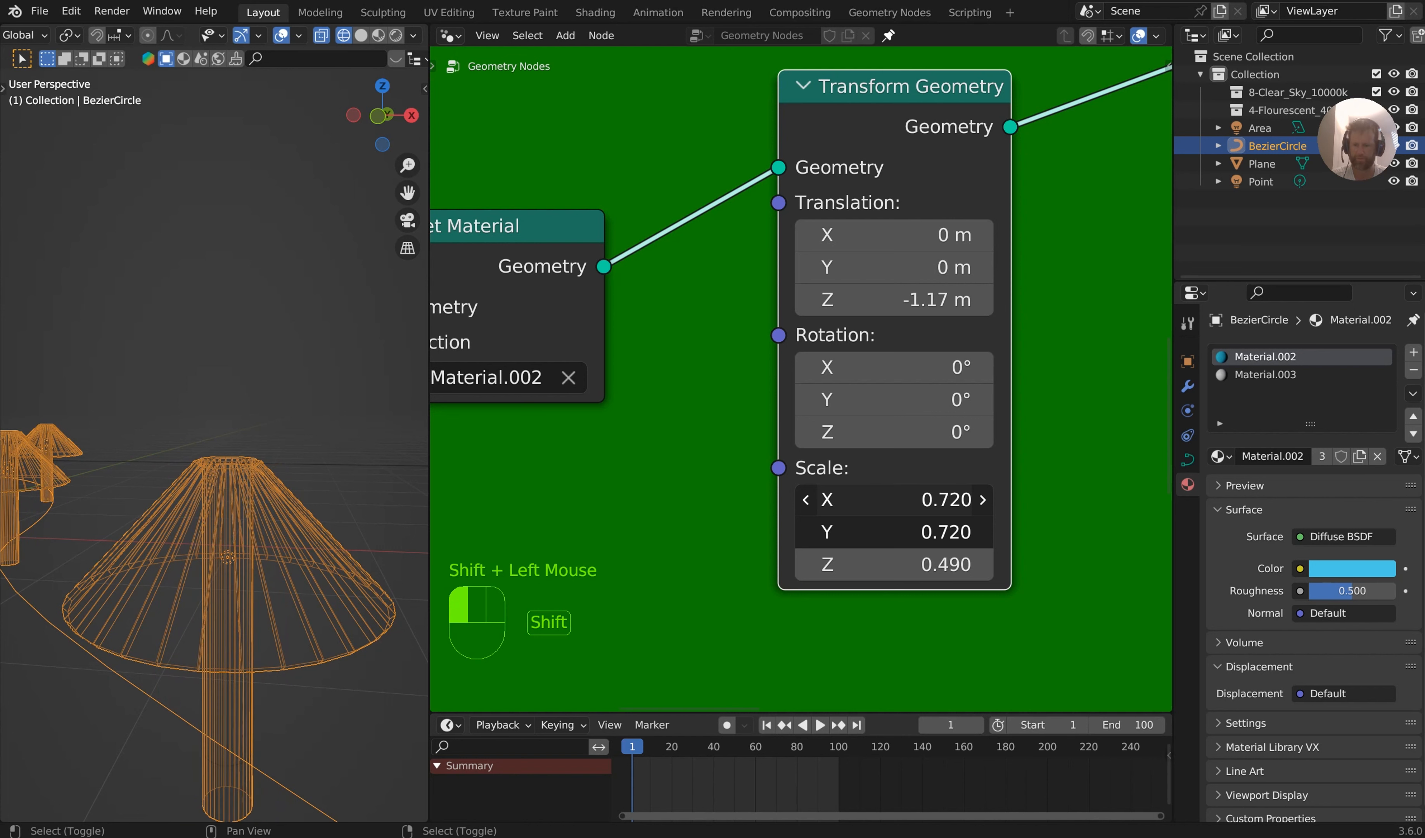
pyautogui.keyDown('shift'); pyautogui.moveTo(922, 499); pyautogui.dragTo(886, 473); pyautogui.keyUp('shift')
# Set the Cylinder node's depth to 1.49 m and its vertices to 8
pyautogui.scroll(-1, 678, 429)
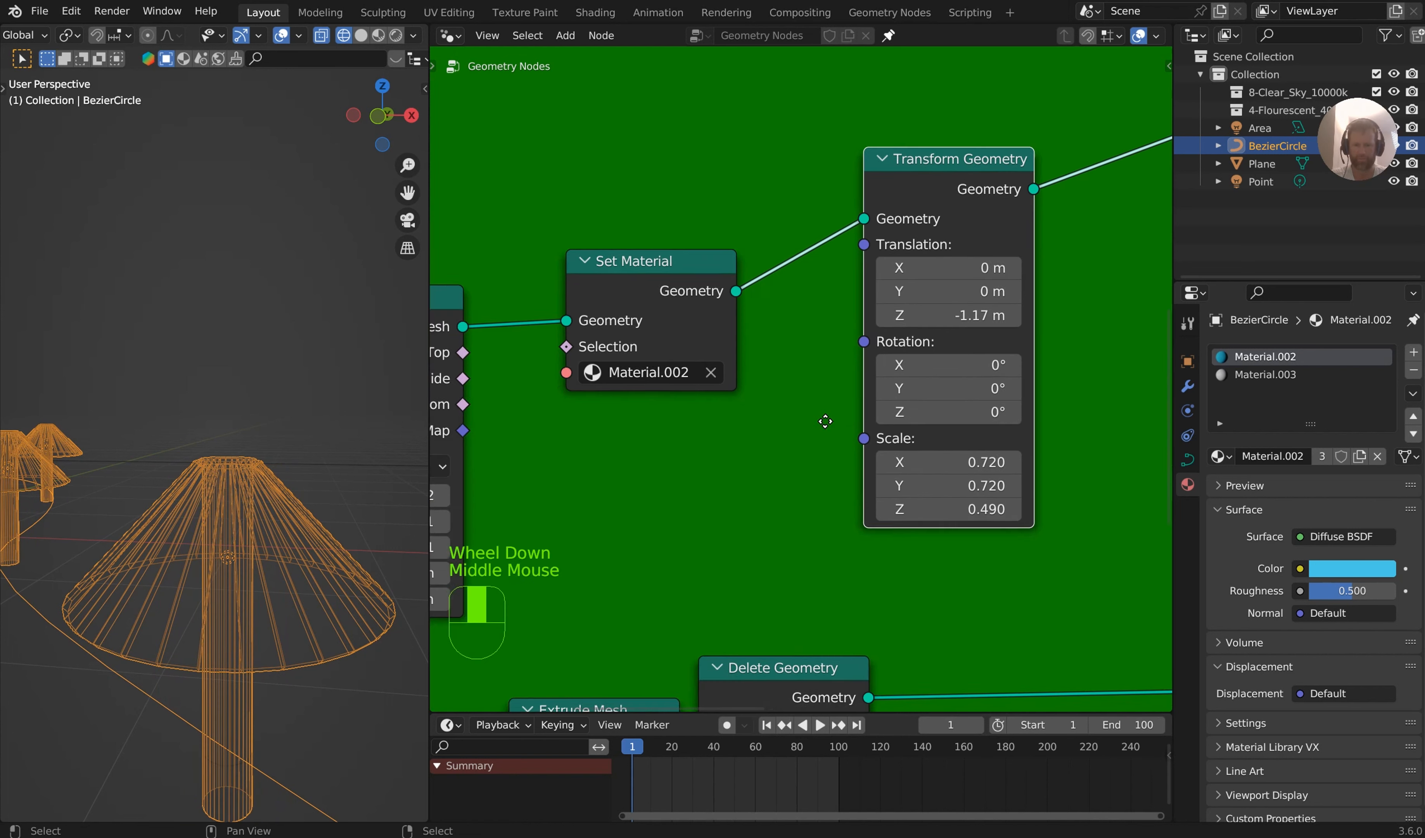
pyautogui.moveTo(827, 421); pyautogui.dragTo(1024, 328, button='middle')
pyautogui.scroll(3, 980, 352)
pyautogui.scroll(3, 972, 357)
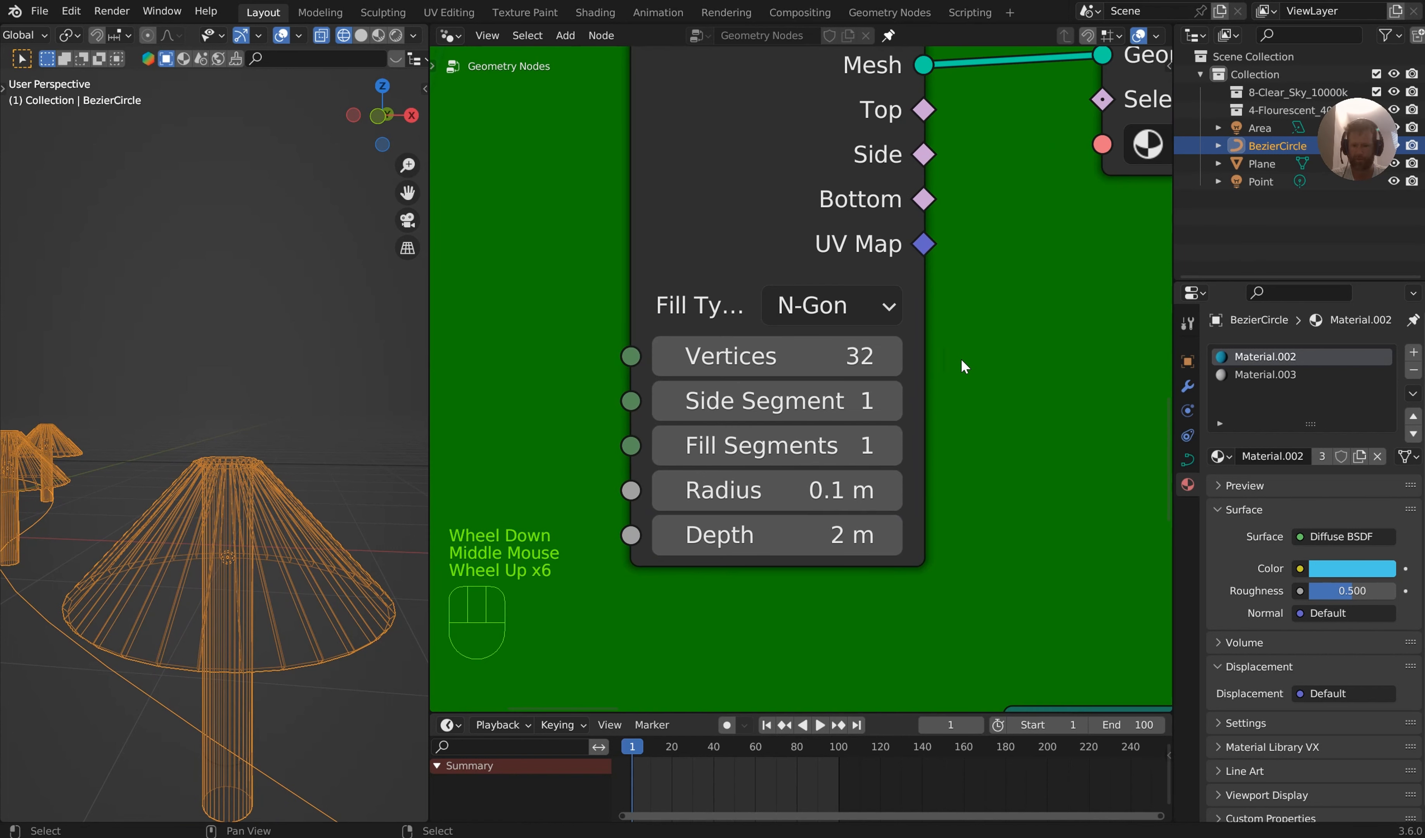
pyautogui.keyDown('shift'); pyautogui.moveTo(806, 535); pyautogui.dragTo(770, 534); pyautogui.keyUp('shift')
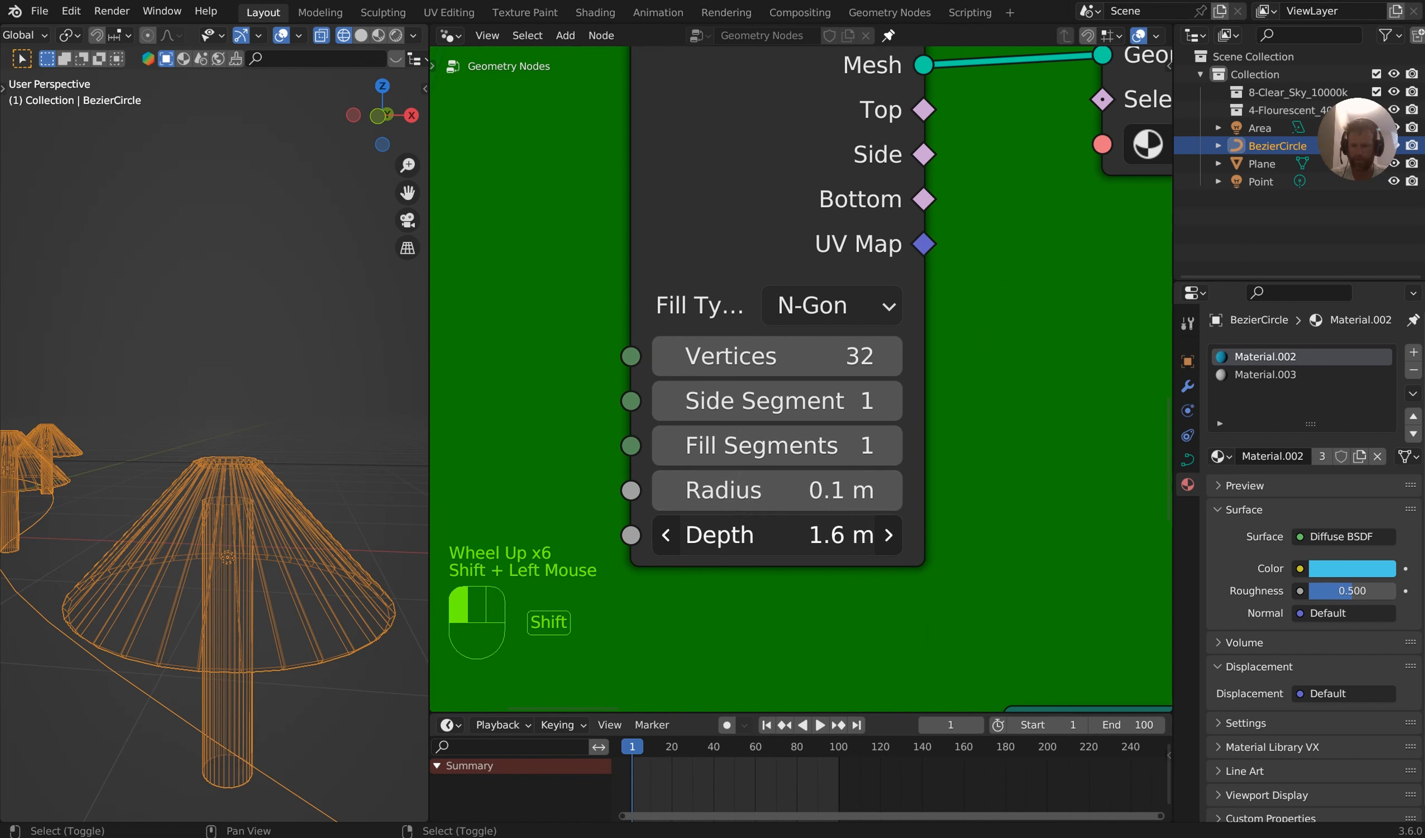
pyautogui.keyDown('shift'); pyautogui.moveTo(832, 360); pyautogui.dragTo(804, 360); pyautogui.keyUp('shift')
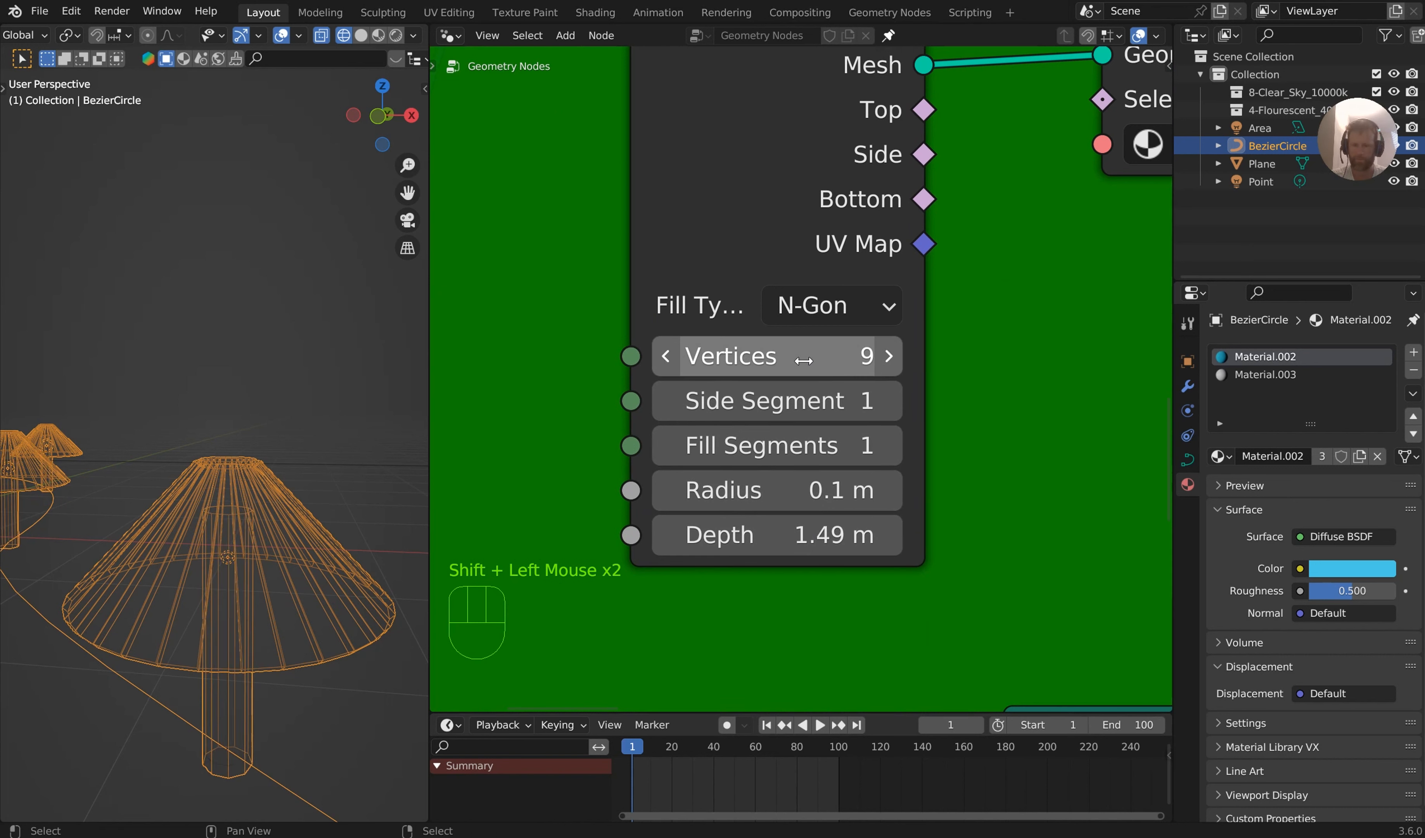
pyautogui.click(806, 361)
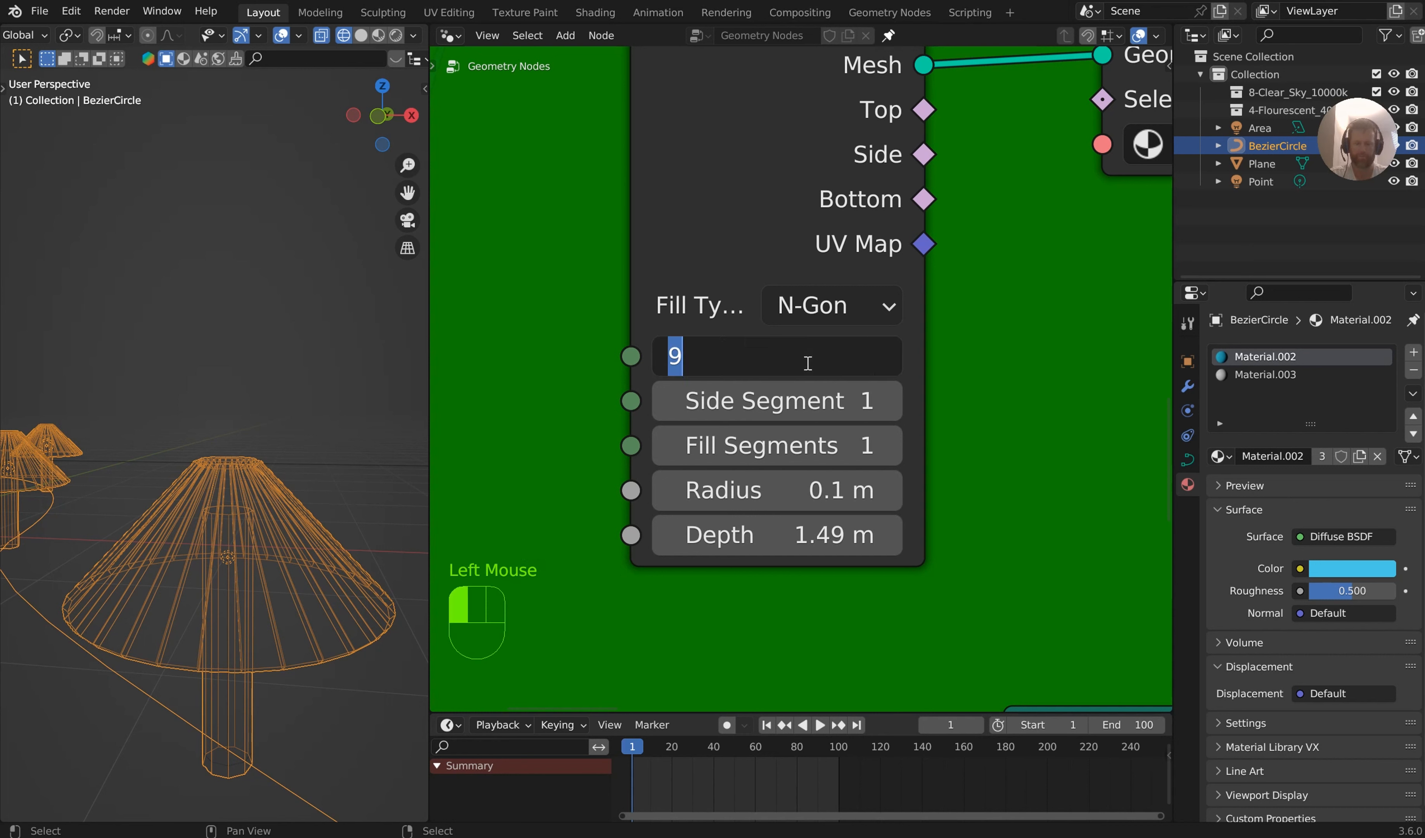
pyautogui.write('8')
pyautogui.press('Return')
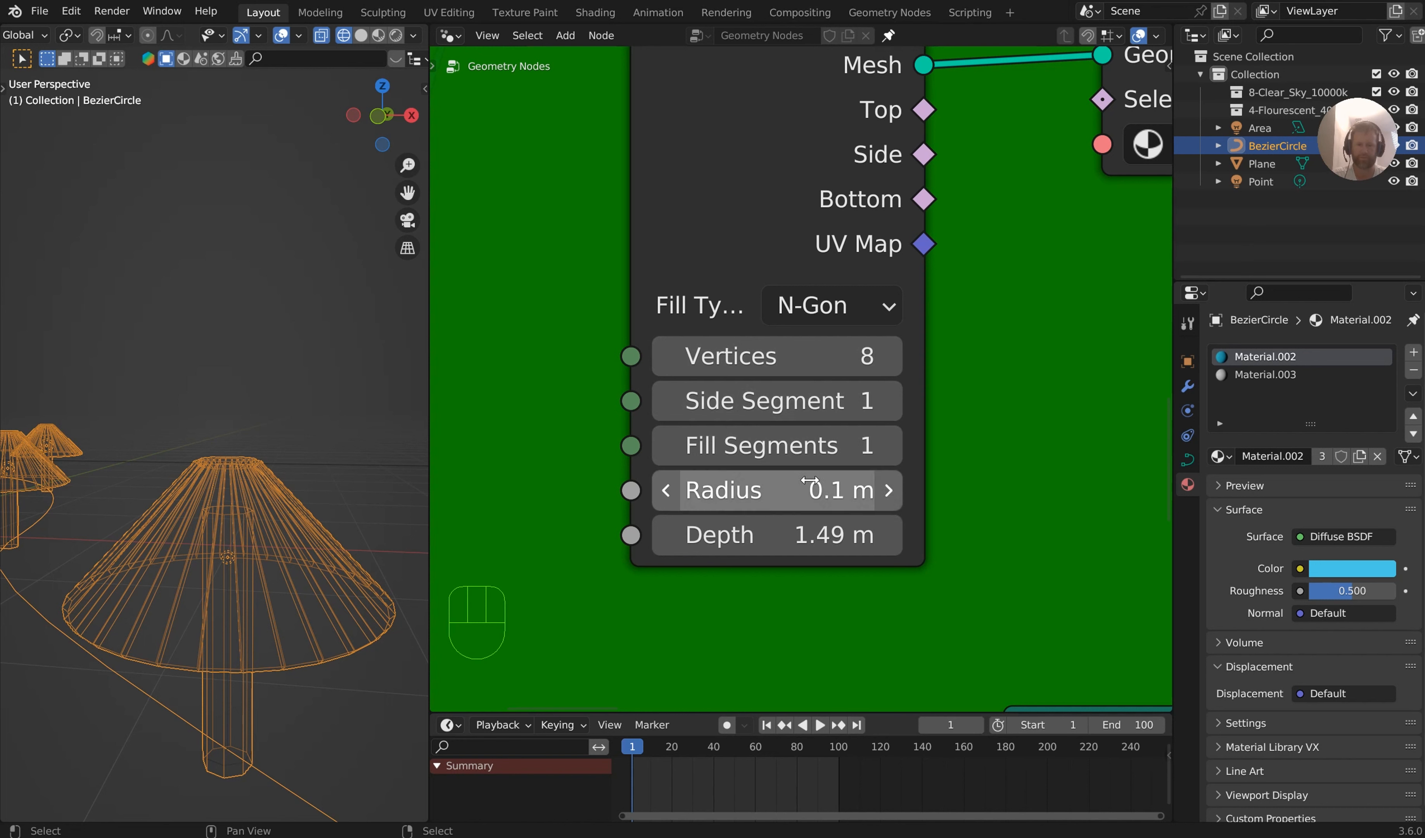
# View one lamp from the front in orthographic view and set the Cylinder node's radius to 0.09 m
pyautogui.keyDown('shift'); pyautogui.moveTo(834, 492); pyautogui.dragTo(805, 492); pyautogui.keyUp('shift')
pyautogui.press('KP_1')
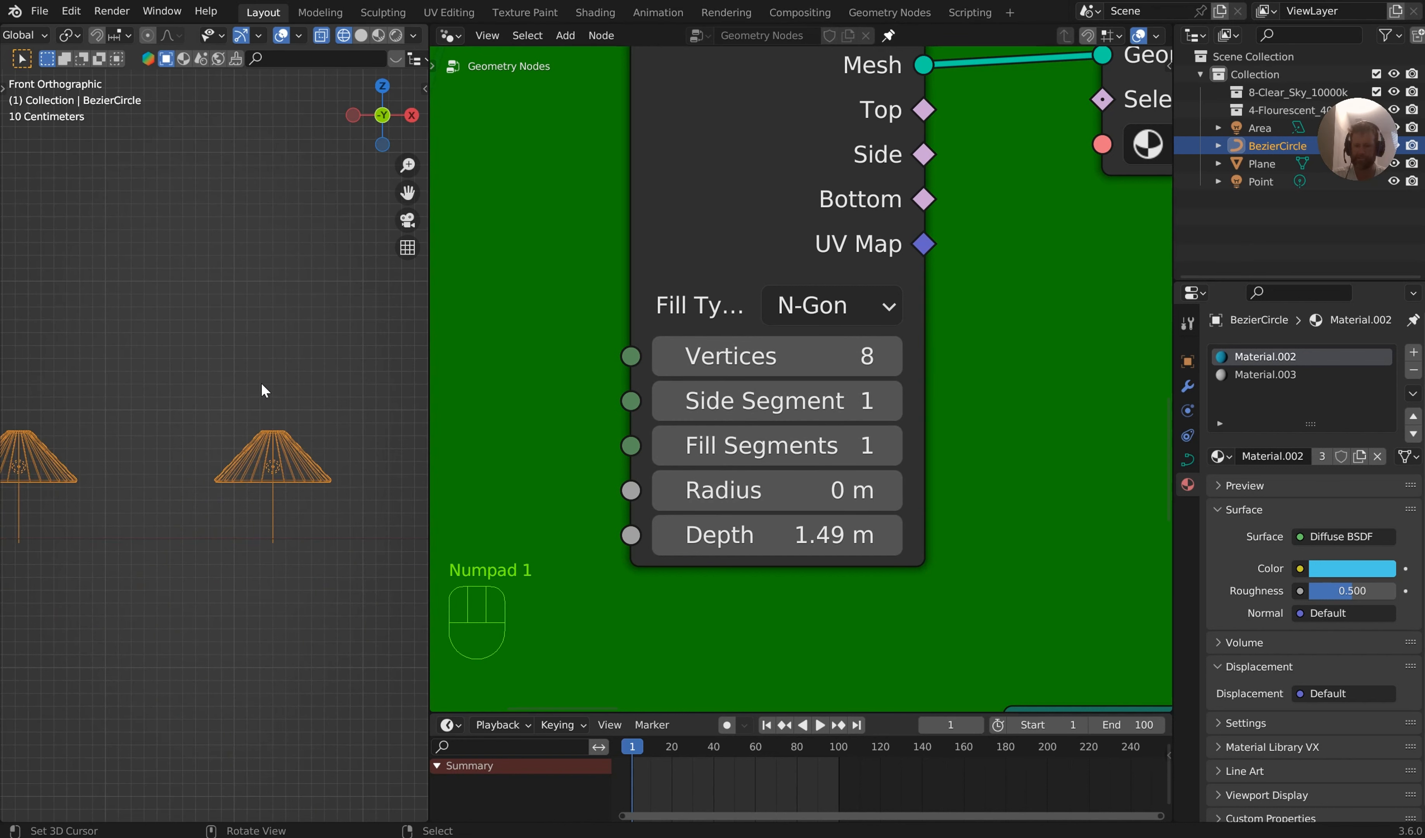
pyautogui.scroll(5, 295, 414)
pyautogui.keyDown('shift'); pyautogui.moveTo(301, 408); pyautogui.dragTo(112, 285, button='middle'); pyautogui.keyUp('shift')
pyautogui.scroll(2, 184, 302)
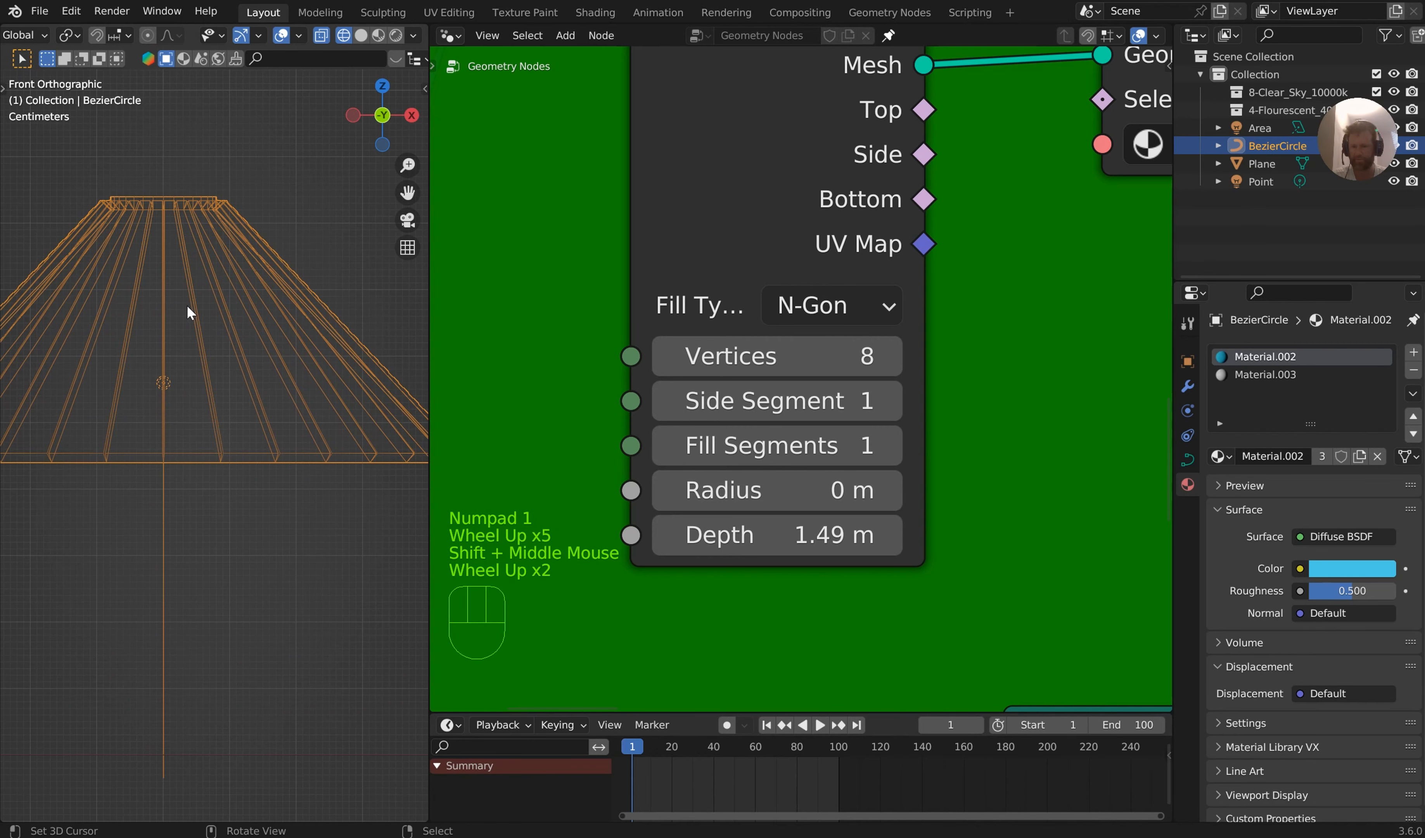
pyautogui.keyDown('shift'); pyautogui.click(805, 491); pyautogui.keyUp('shift')
pyautogui.keyDown('shift'); pyautogui.moveTo(776, 489); pyautogui.dragTo(742, 489); pyautogui.keyUp('shift')
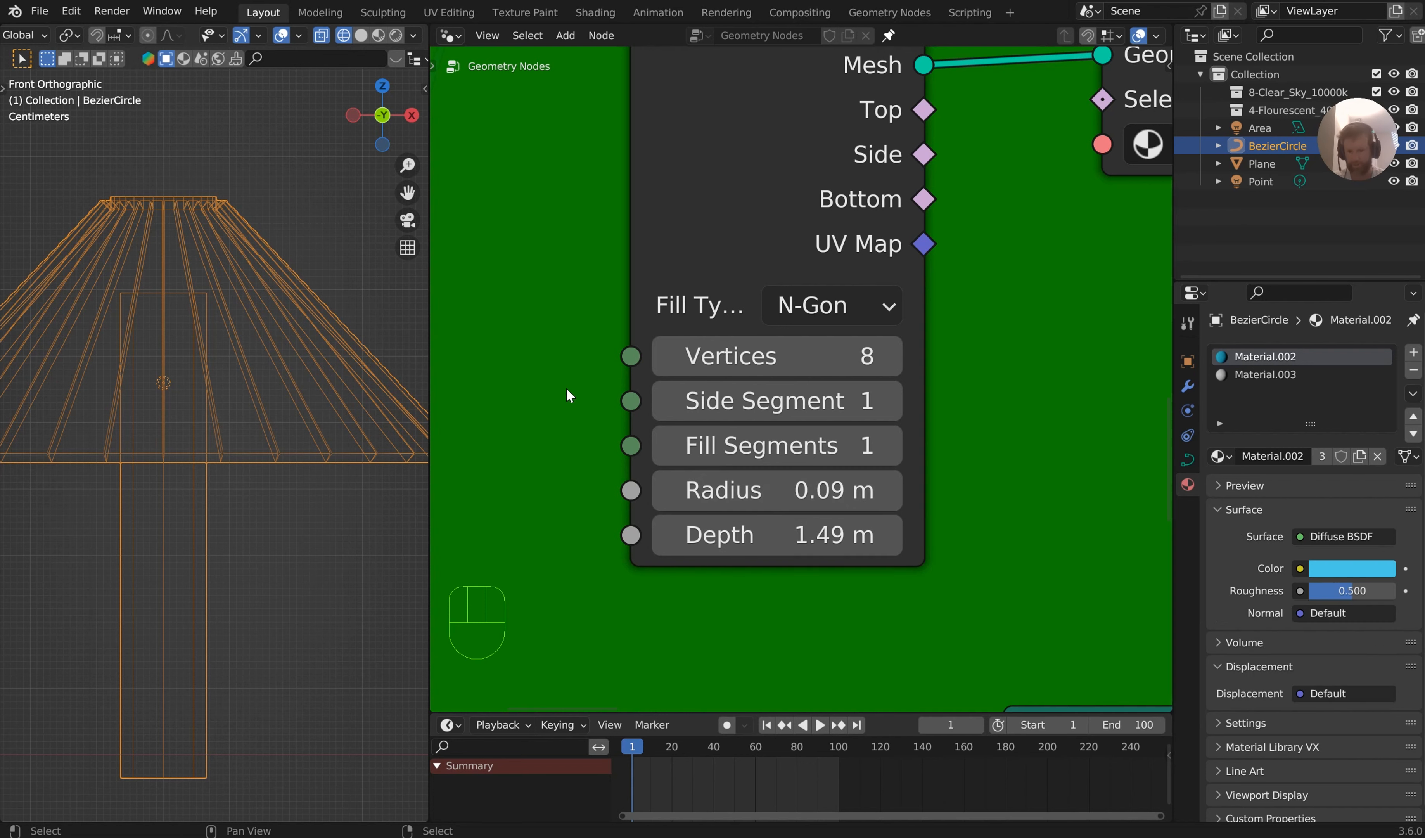
# Try inserting a copy of the Extrude Mesh node between the cylinder's Transform Geometry and Geometry to Instance nodes
pyautogui.scroll(-6, 575, 345)
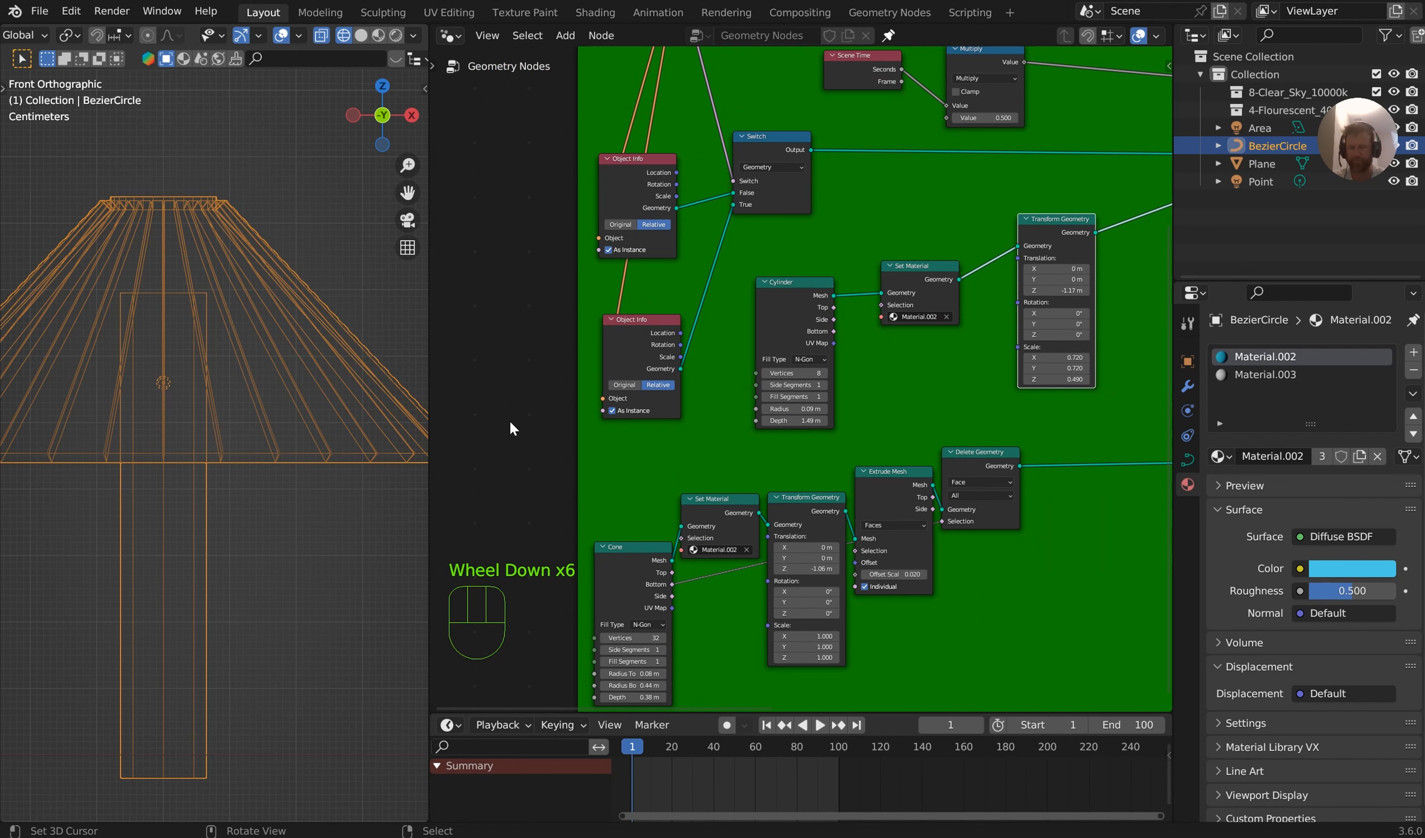
pyautogui.scroll(8, 932, 397)
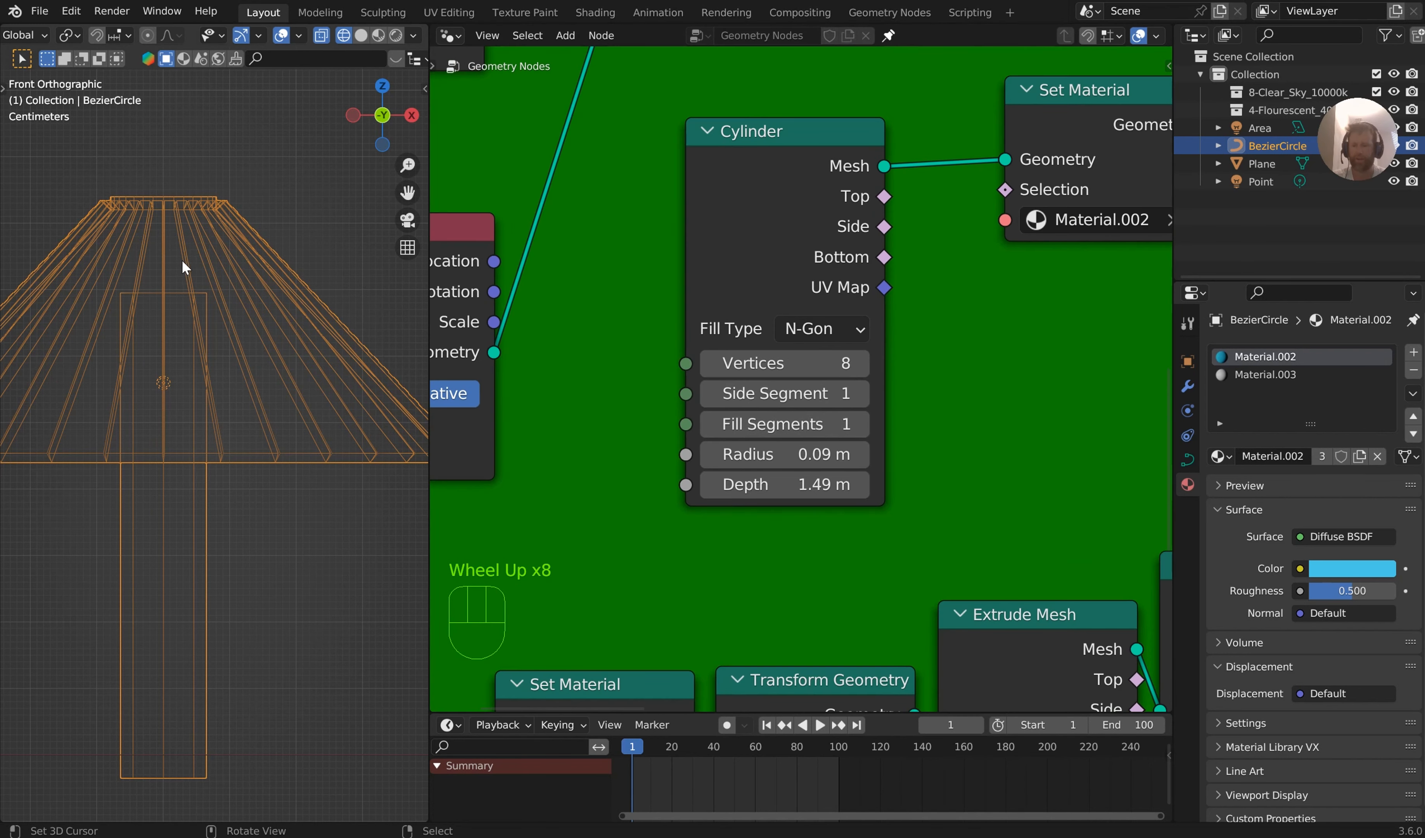
pyautogui.moveTo(904, 143); pyautogui.dragTo(722, 234, button='middle')
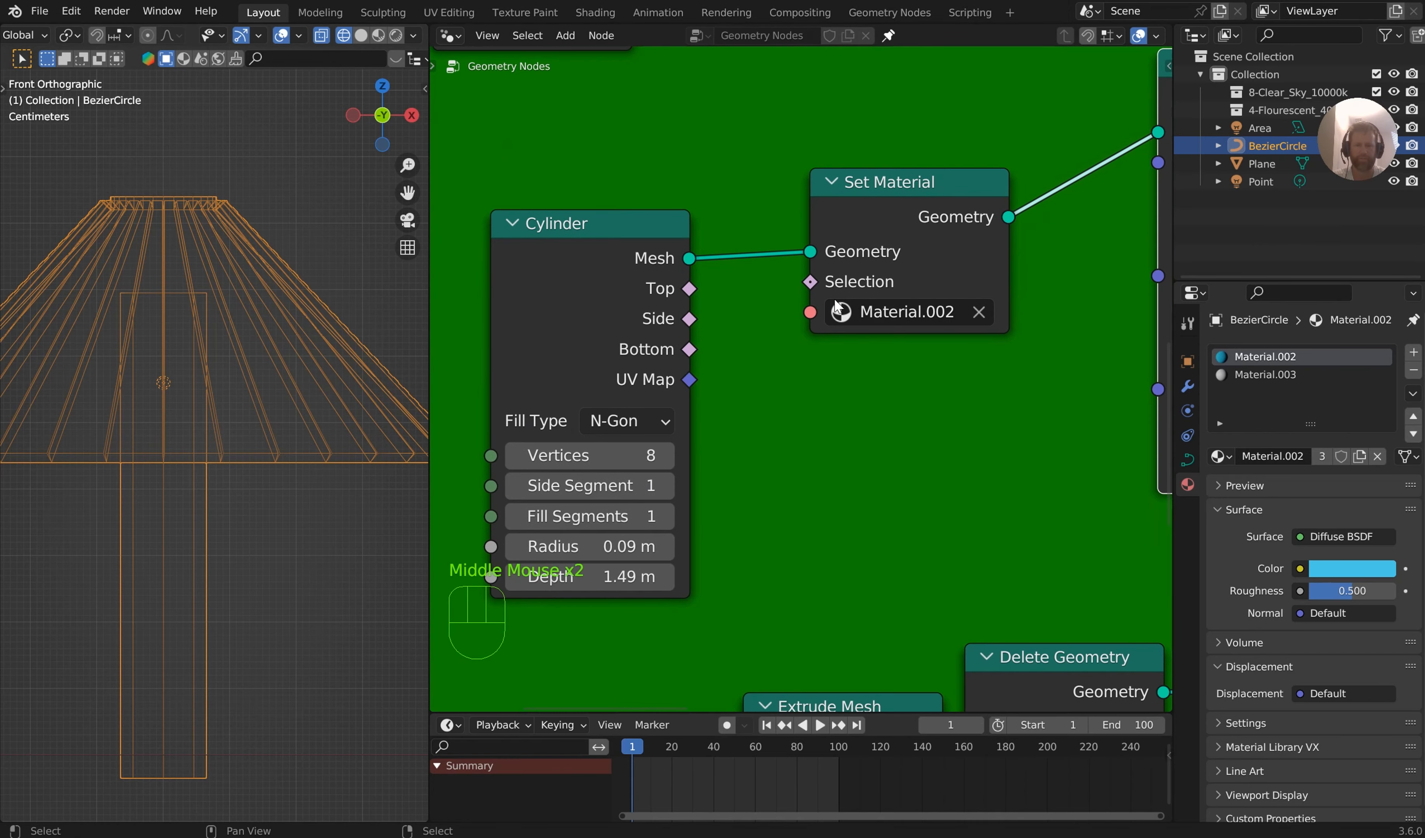
pyautogui.scroll(-2, 837, 304)
pyautogui.moveTo(863, 564); pyautogui.dragTo(830, 630, button='middle')
pyautogui.scroll(-1, 830, 629)
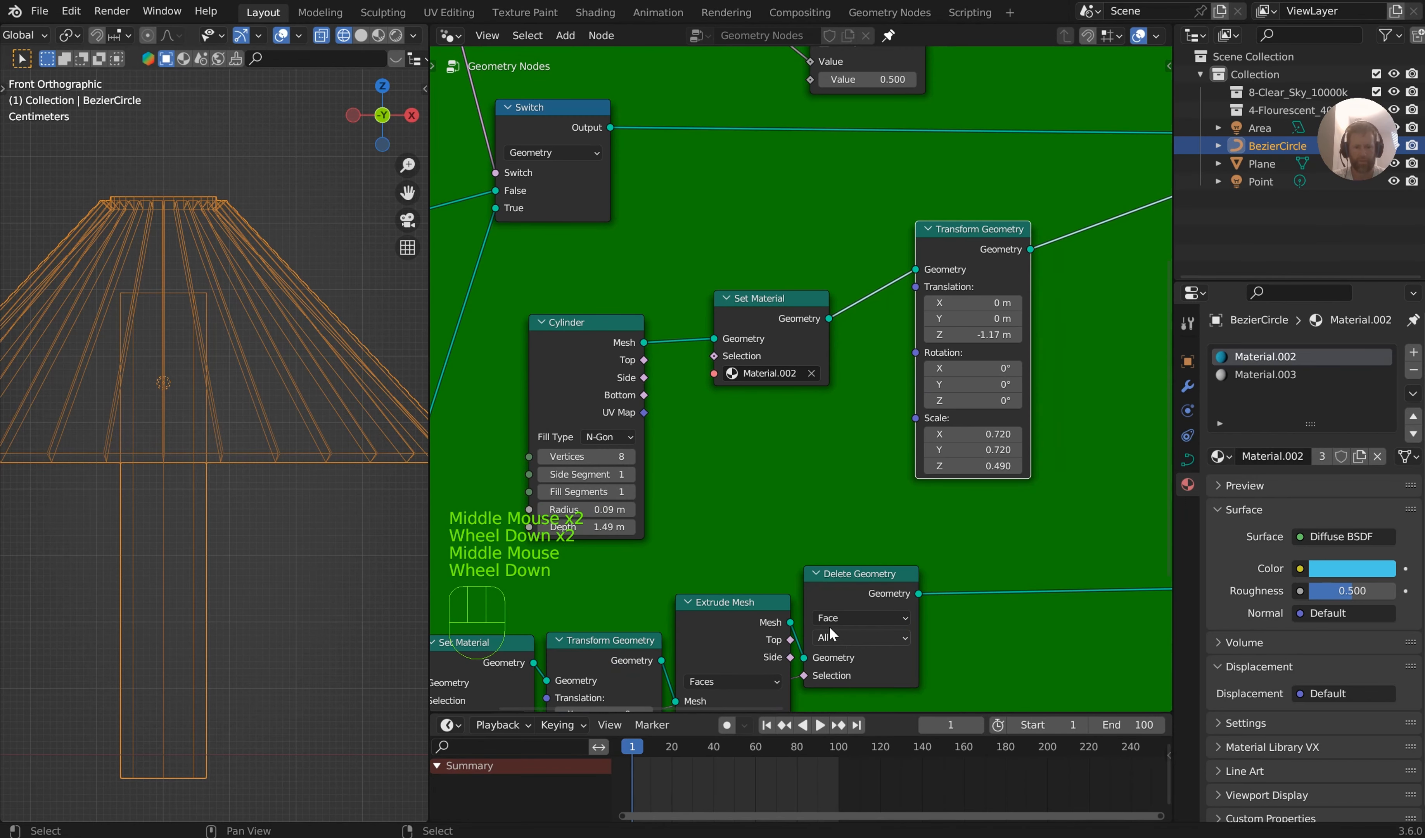
pyautogui.click(725, 613)
pyautogui.hotkey('shift', 'd')
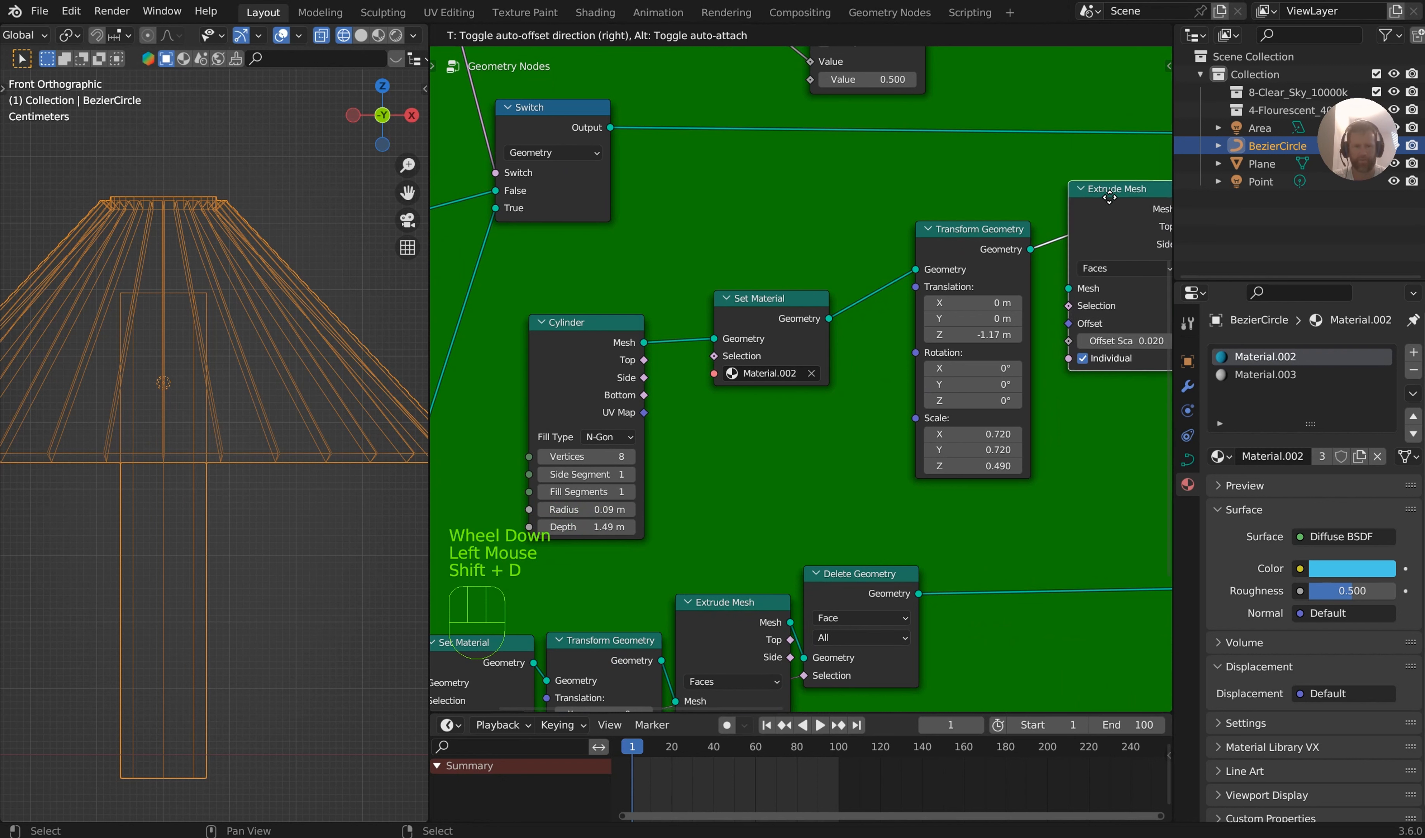
pyautogui.click(1110, 199)
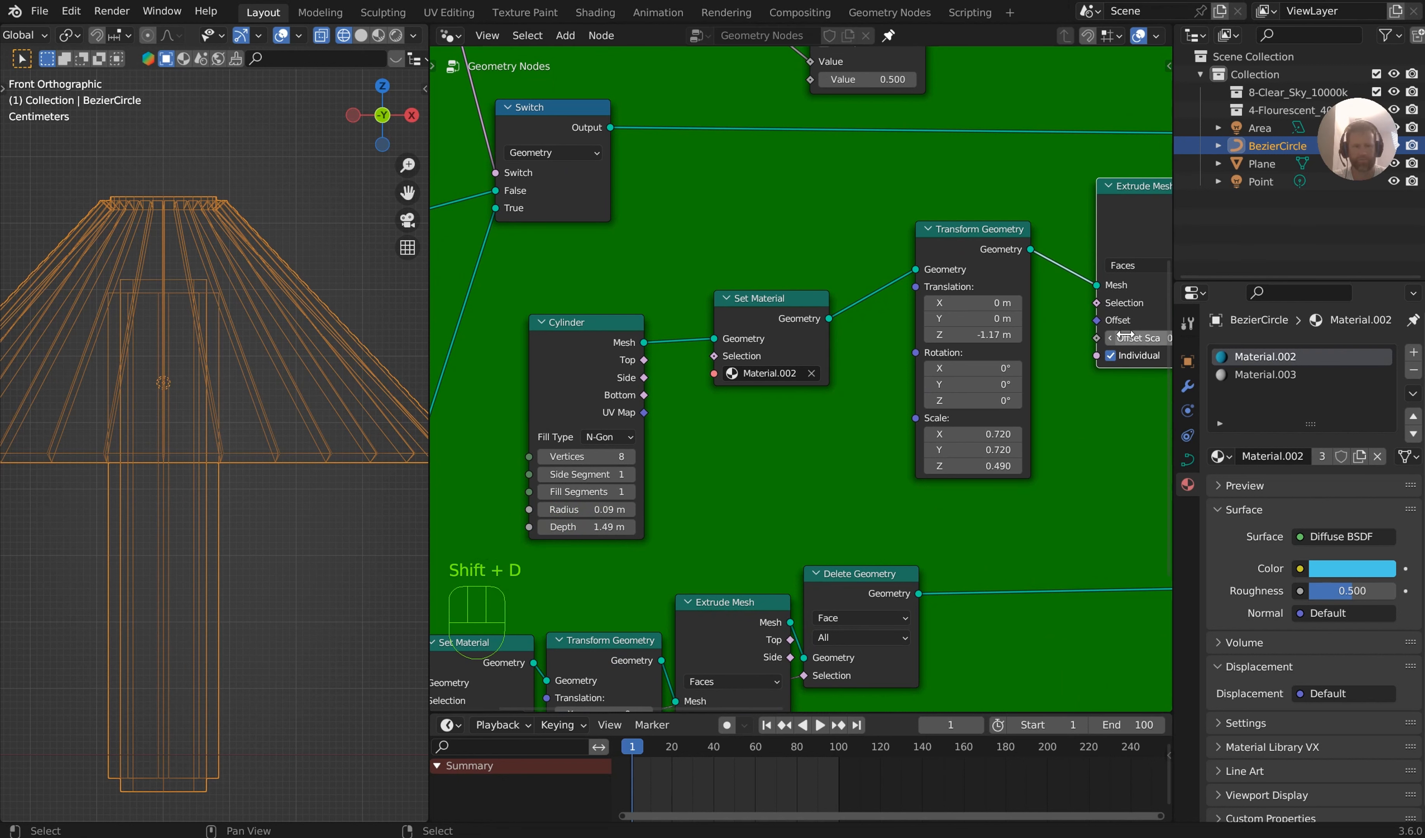
# Turn off Individual on the copied Extrude Mesh, link the Cylinder's Top output to its Selection, and set its Offset Scale to 0.000
pyautogui.click(1111, 356)
pyautogui.moveTo(644, 360); pyautogui.dragTo(1096, 302)
pyautogui.moveTo(1068, 300); pyautogui.dragTo(865, 304, button='middle')
pyautogui.moveTo(954, 341)
pyautogui.keyDown('shift'); pyautogui.mouseDown()
pyautogui.moveTo(900, 340)
pyautogui.moveTo(952, 341)
pyautogui.mouseUp(); pyautogui.keyUp('shift')
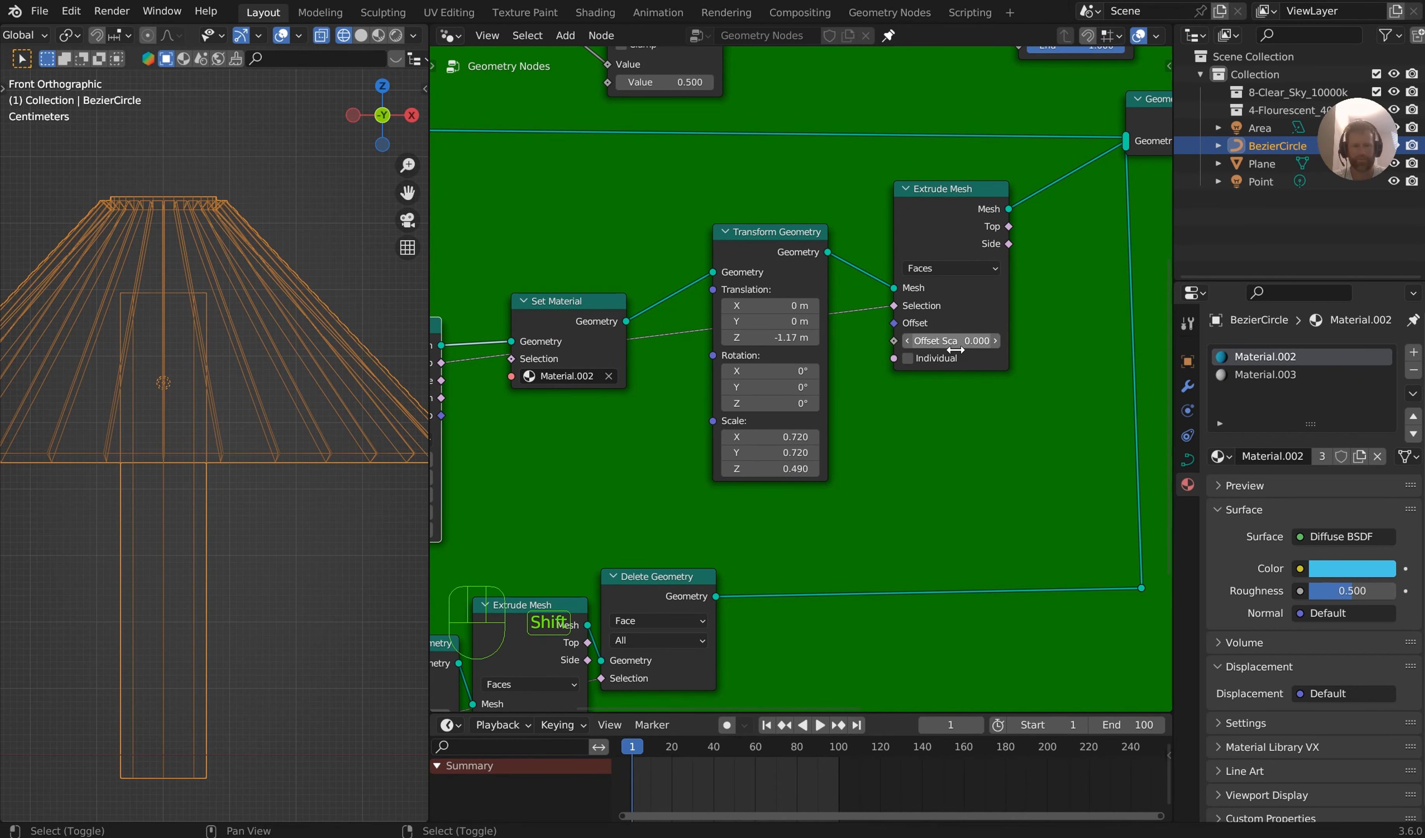
# Undo the latest changes to the copied Extrude Mesh node and remove the node while keeping its geometry link connected
pyautogui.click(953, 271)
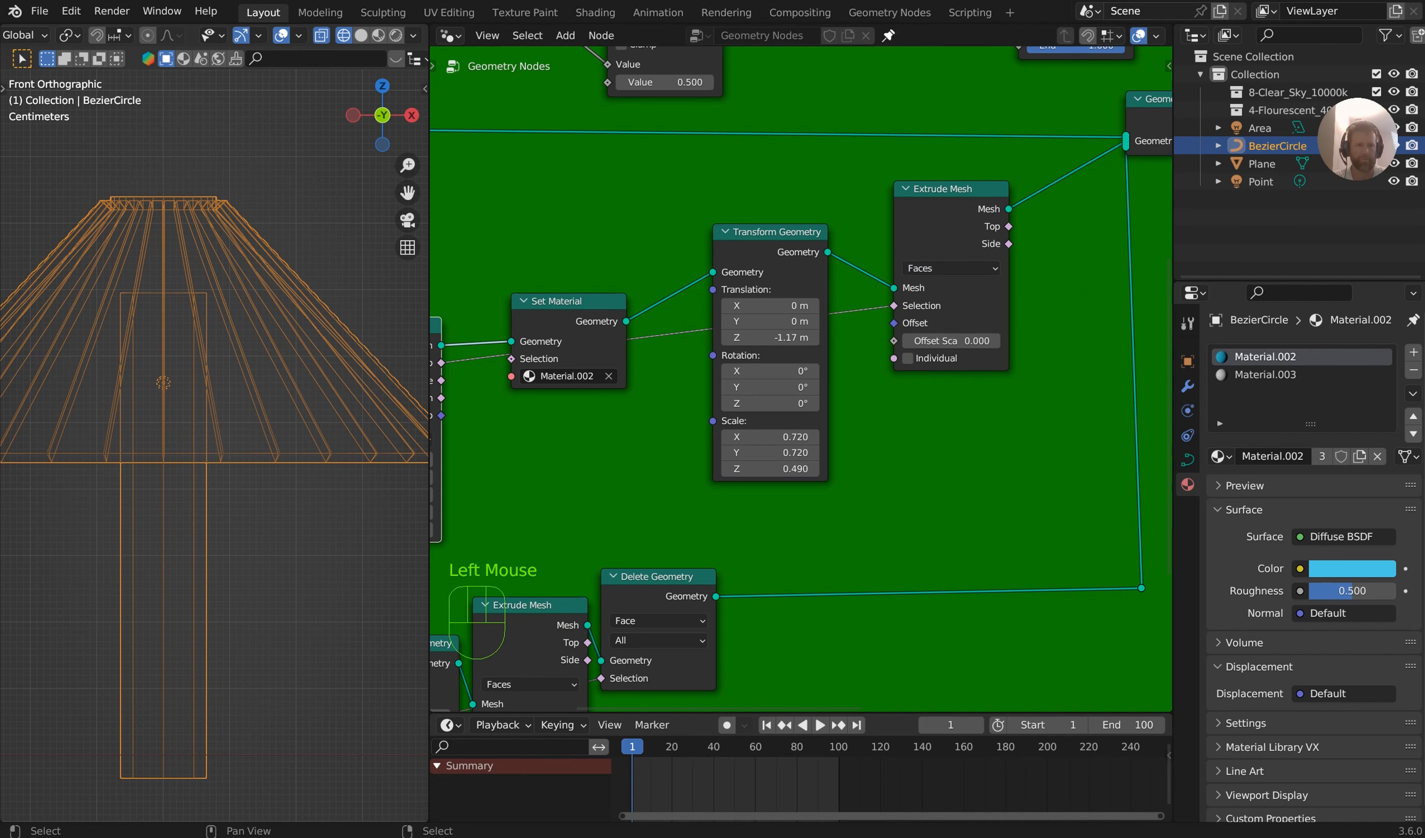
pyautogui.hotkey('ctrl', 'z')
pyautogui.hotkey('ctrl', 'z')
pyautogui.hotkey('ctrl', 'z')
pyautogui.hotkey('ctrl', 'z')
pyautogui.hotkey('ctrl', 'z')
pyautogui.hotkey('ctrl', 'z')
pyautogui.hotkey('ctrl', 'z')
pyautogui.hotkey('ctrl', 'z')
pyautogui.hotkey('ctrl', 'z')
pyautogui.moveTo(173, 346); pyautogui.dragTo(127, 303, button='middle')
pyautogui.press('KP_1')
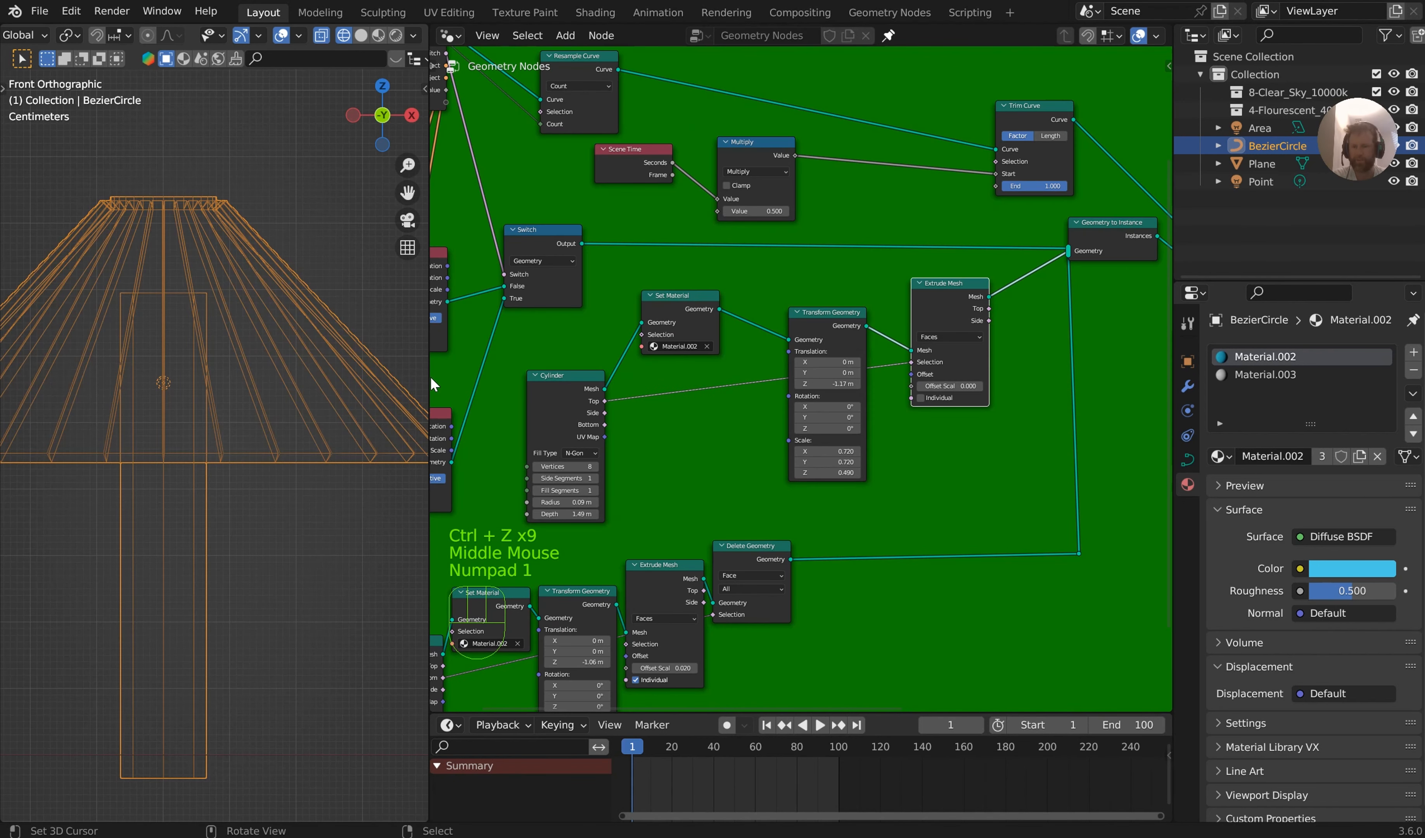
pyautogui.scroll(1, 1014, 356)
pyautogui.click(989, 268)
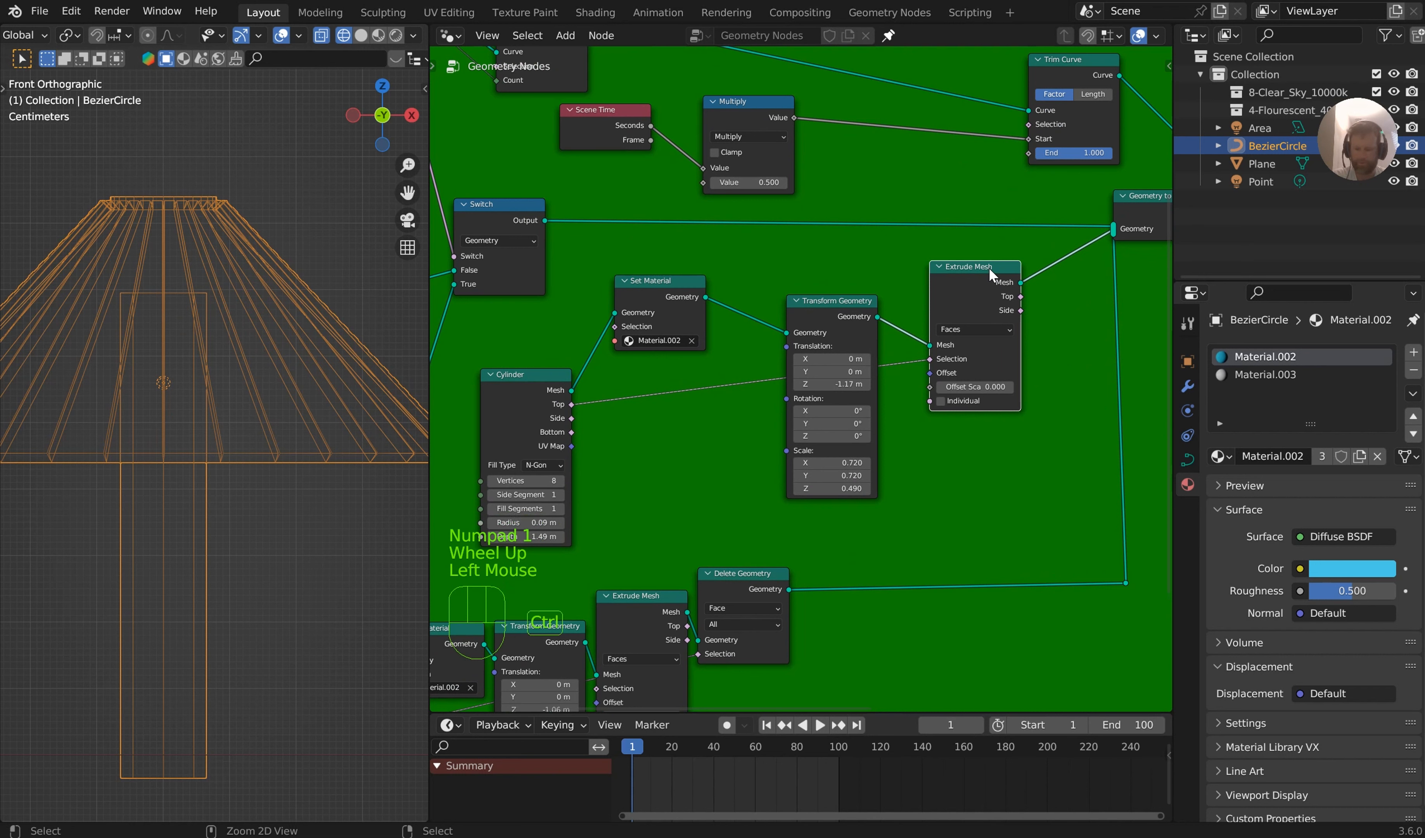
pyautogui.hotkey('ctrl', 'x')
# Insert a Scale Elements node after the cylinder's Transform Geometry, with the Cylinder's Top output as Selection and Scale at 0.210
pyautogui.hotkey('shift', 'a')
pyautogui.write('cale')
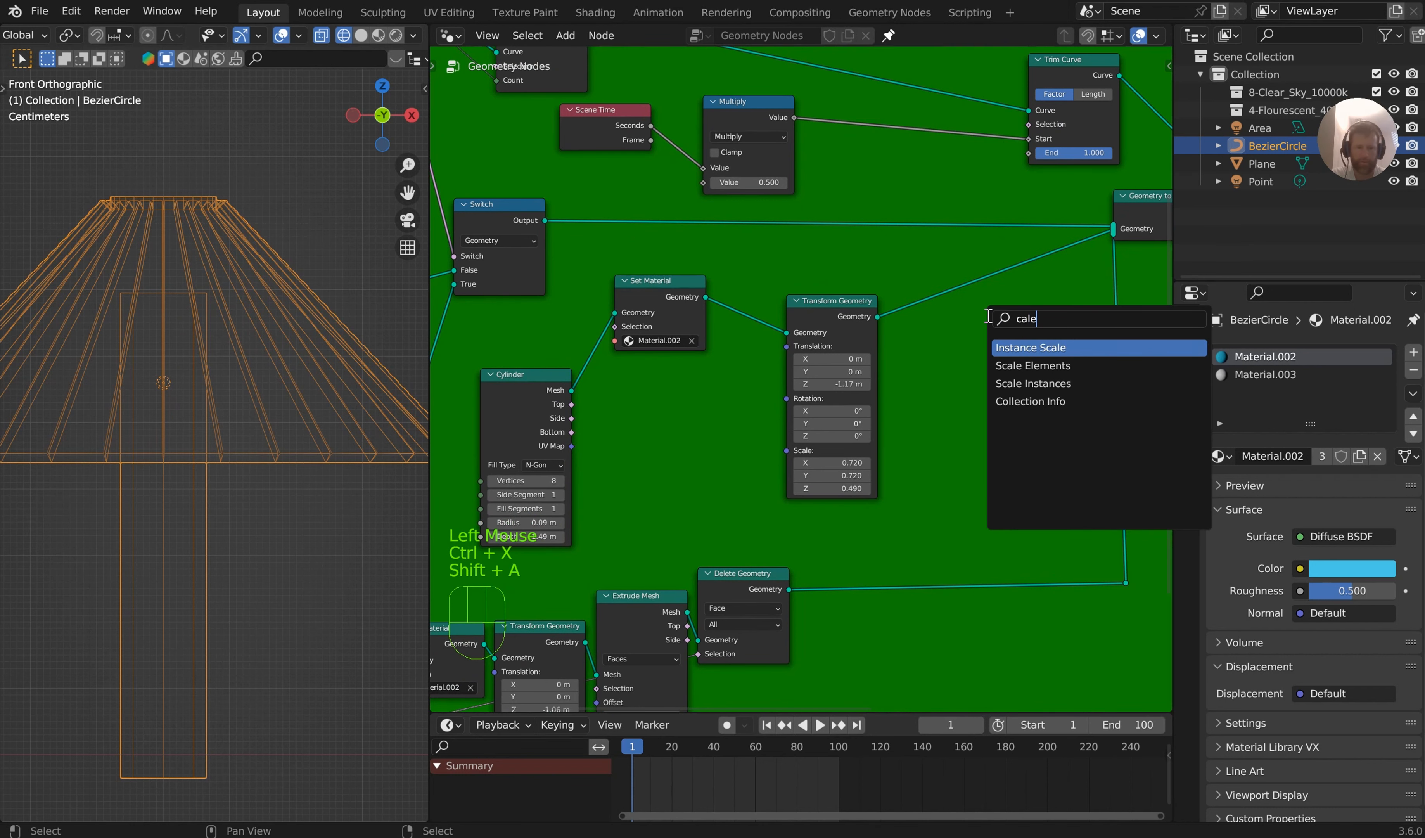
pyautogui.click(1033, 365)
pyautogui.click(978, 270)
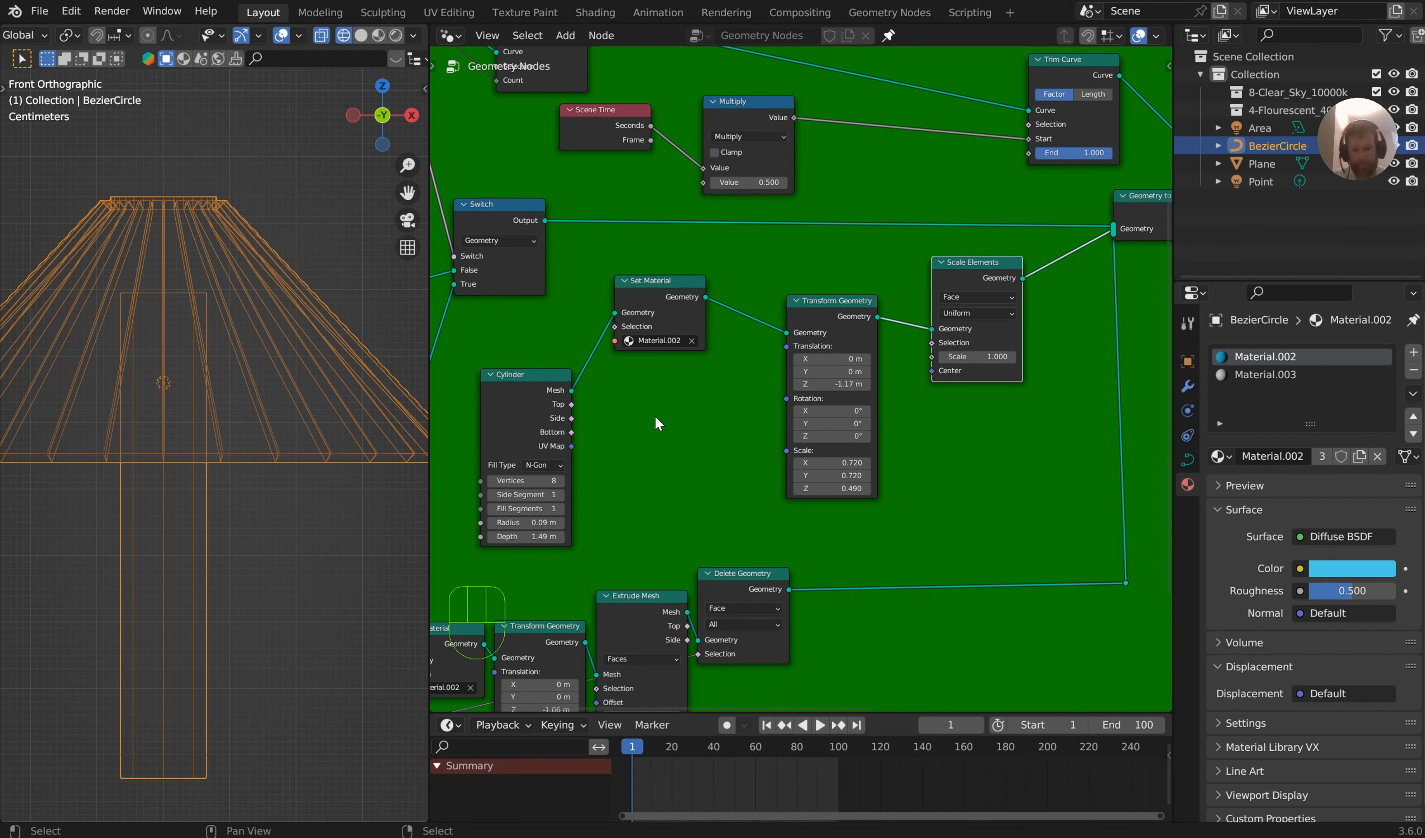
pyautogui.moveTo(571, 405); pyautogui.dragTo(795, 503)
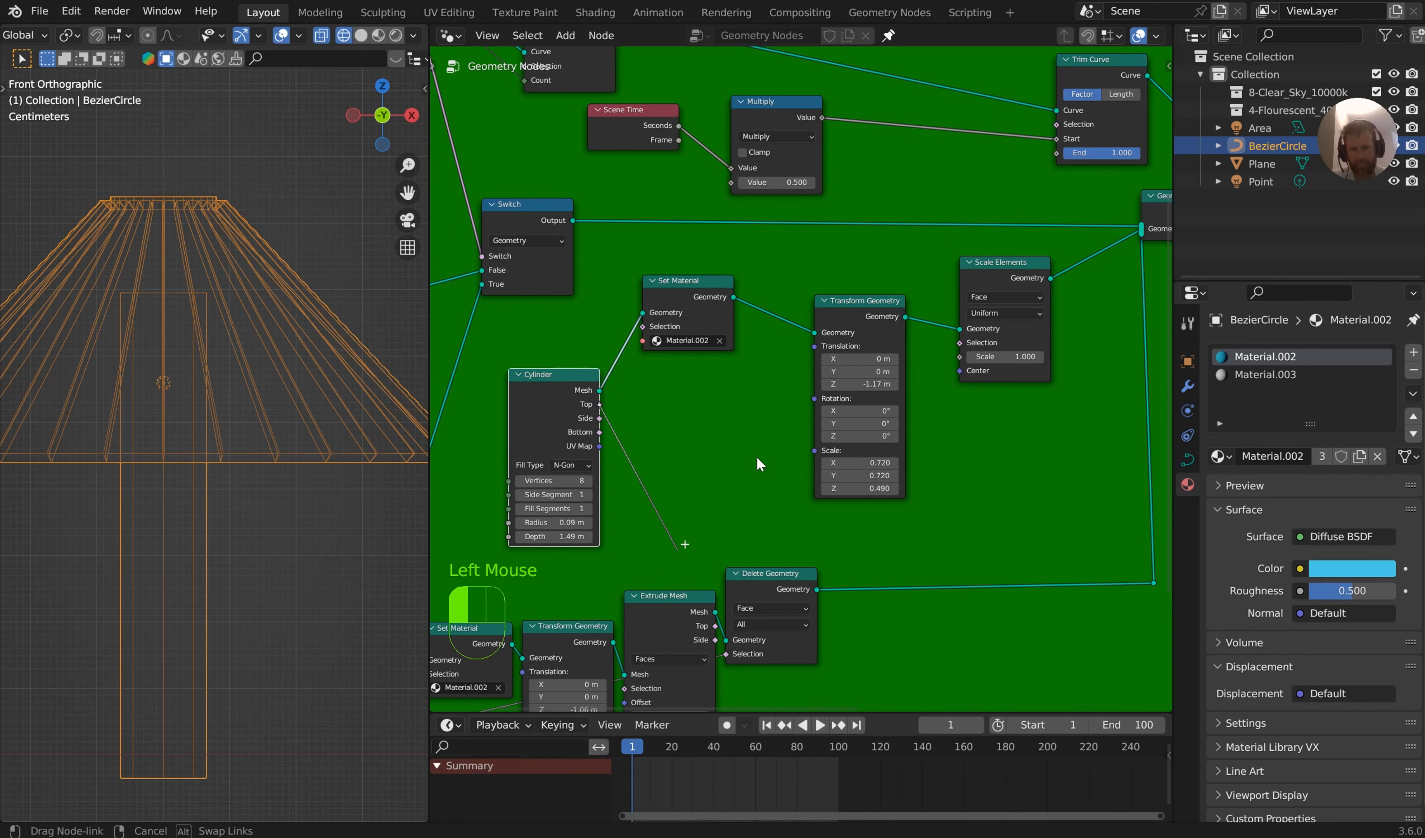
pyautogui.moveTo(956, 337); pyautogui.dragTo(998, 348)
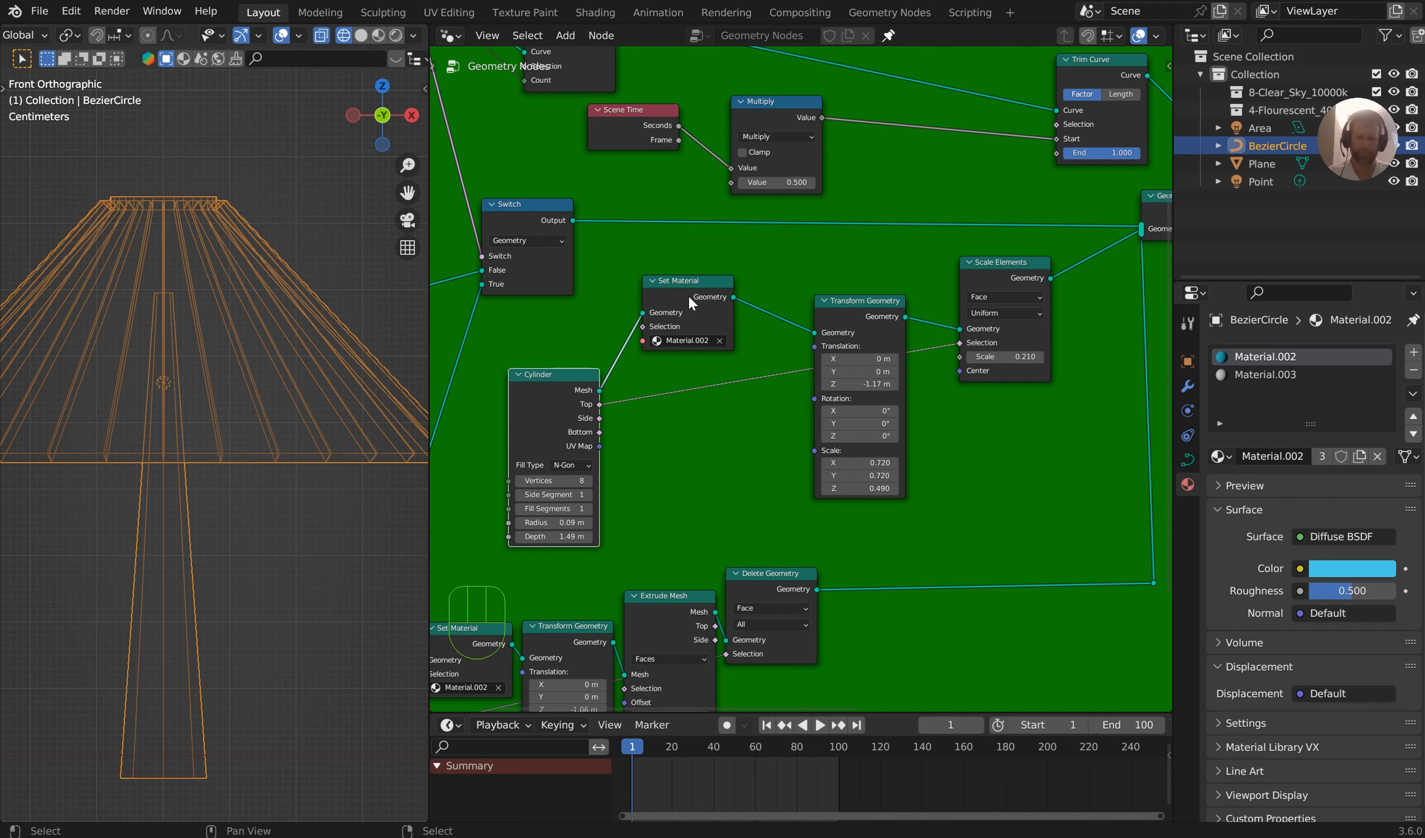
# Reposition the cylinder's Set Material node and set the Z translation of the cylinder's Transform Geometry node to -1.23 m
pyautogui.moveTo(689, 297); pyautogui.dragTo(668, 306)
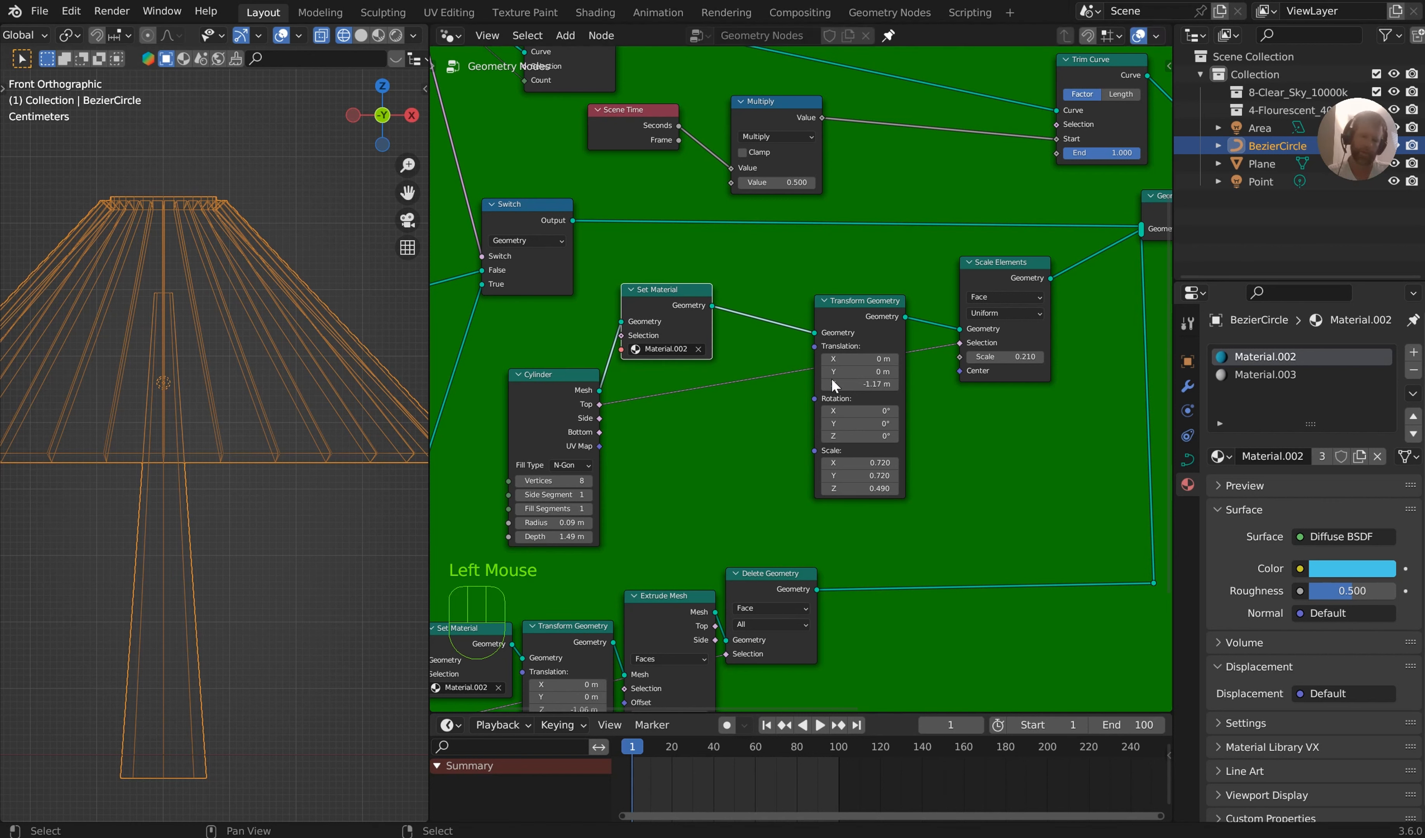
pyautogui.moveTo(1055, 374); pyautogui.dragTo(1024, 281, button='middle')
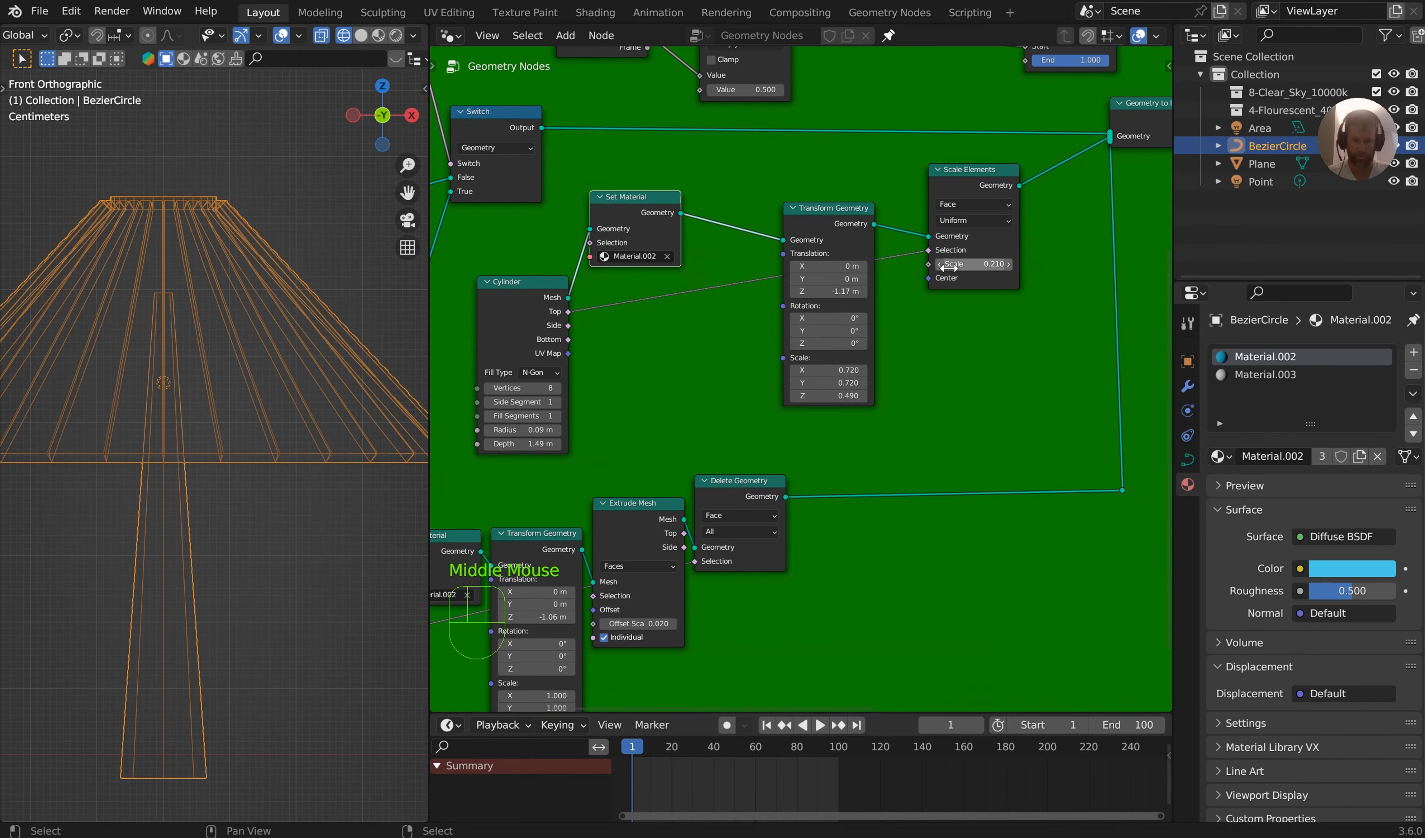
pyautogui.moveTo(829, 292)
pyautogui.keyDown('shift'); pyautogui.mouseDown()
pyautogui.moveTo(796, 293)
pyautogui.moveTo(816, 292)
pyautogui.mouseUp(); pyautogui.keyUp('shift')
# Try adjusting the Z translation of the Transform Geometry node that follows Instance on Points
pyautogui.moveTo(607, 269); pyautogui.dragTo(938, 517, button='middle')
pyautogui.scroll(-1, 702, 497)
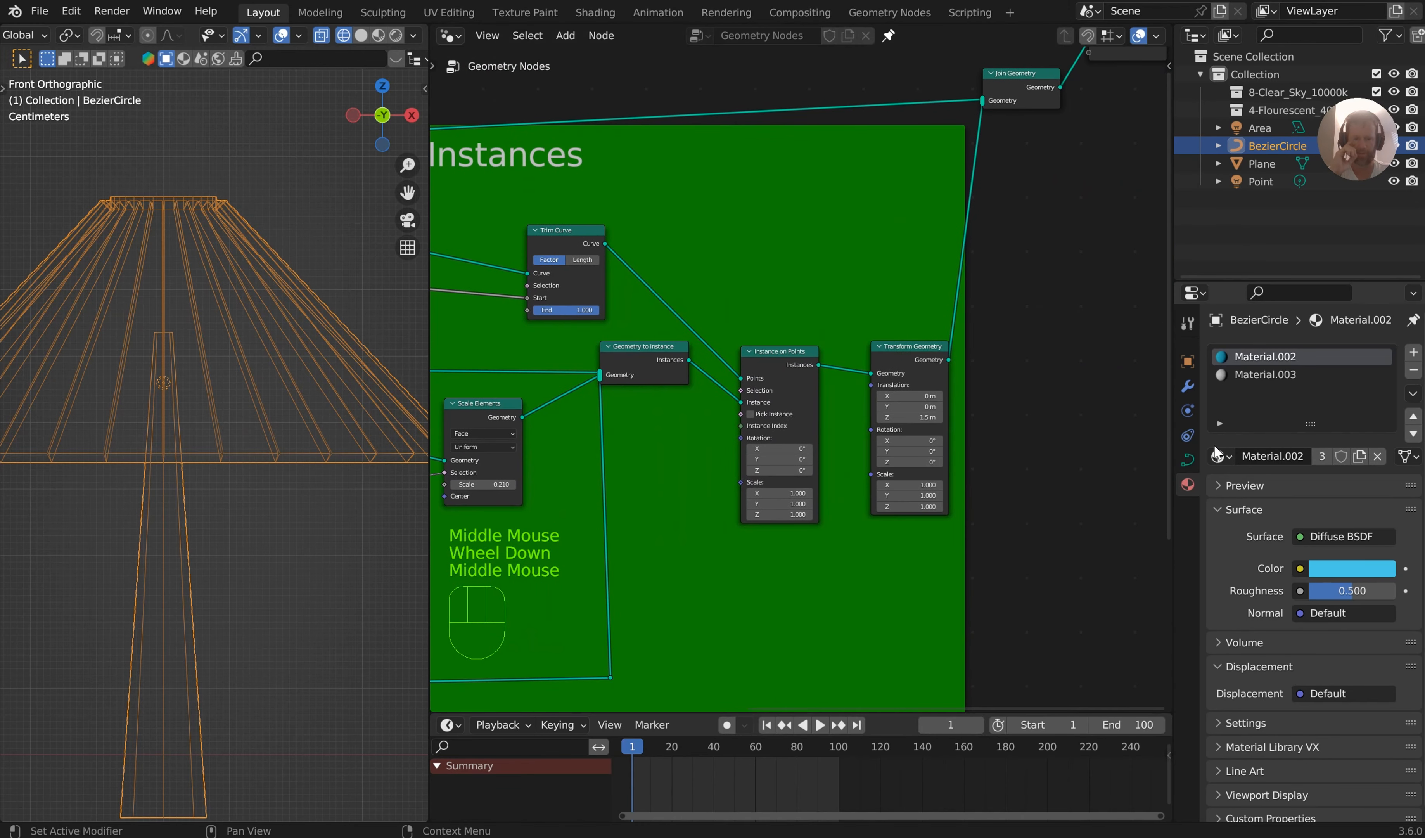
pyautogui.moveTo(1214, 444); pyautogui.dragTo(1243, 432, button='middle')
pyautogui.moveTo(1057, 419); pyautogui.dragTo(990, 421, button='middle')
pyautogui.scroll(4, 992, 420)
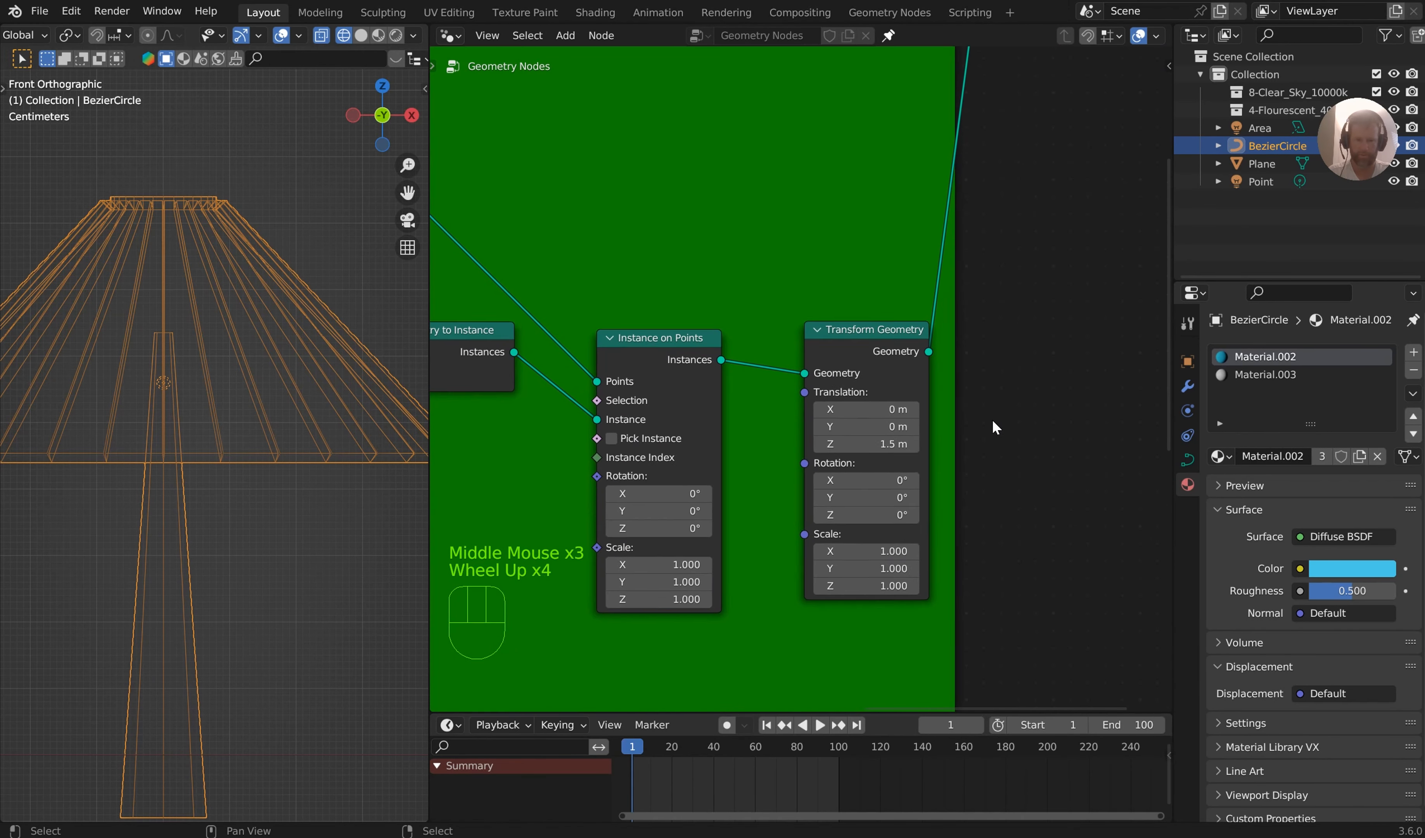
pyautogui.scroll(1, 994, 421)
pyautogui.keyDown('shift'); pyautogui.moveTo(862, 449); pyautogui.dragTo(882, 449); pyautogui.keyUp('shift')
pyautogui.hotkey('ctrl', 'z')
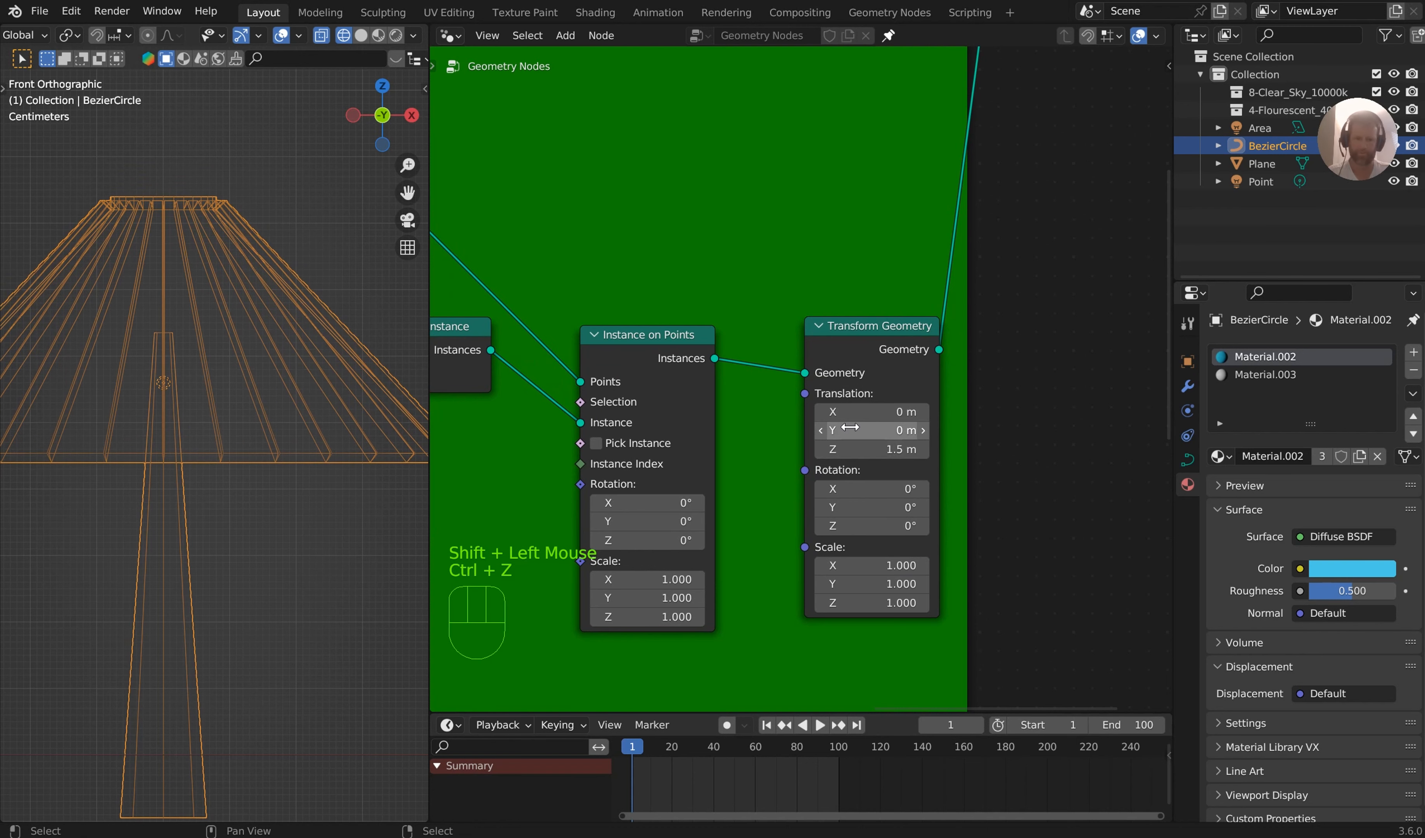
# Examine the node chain from the post's Scale Elements node through Instance on Points to the group output
pyautogui.moveTo(850, 427); pyautogui.dragTo(995, 326, button='middle')
pyautogui.scroll(-4, 830, 356)
pyautogui.scroll(1, 937, 331)
pyautogui.moveTo(844, 344); pyautogui.dragTo(1129, 171, button='middle')
pyautogui.moveTo(1026, 249); pyautogui.dragTo(718, 368, button='middle')
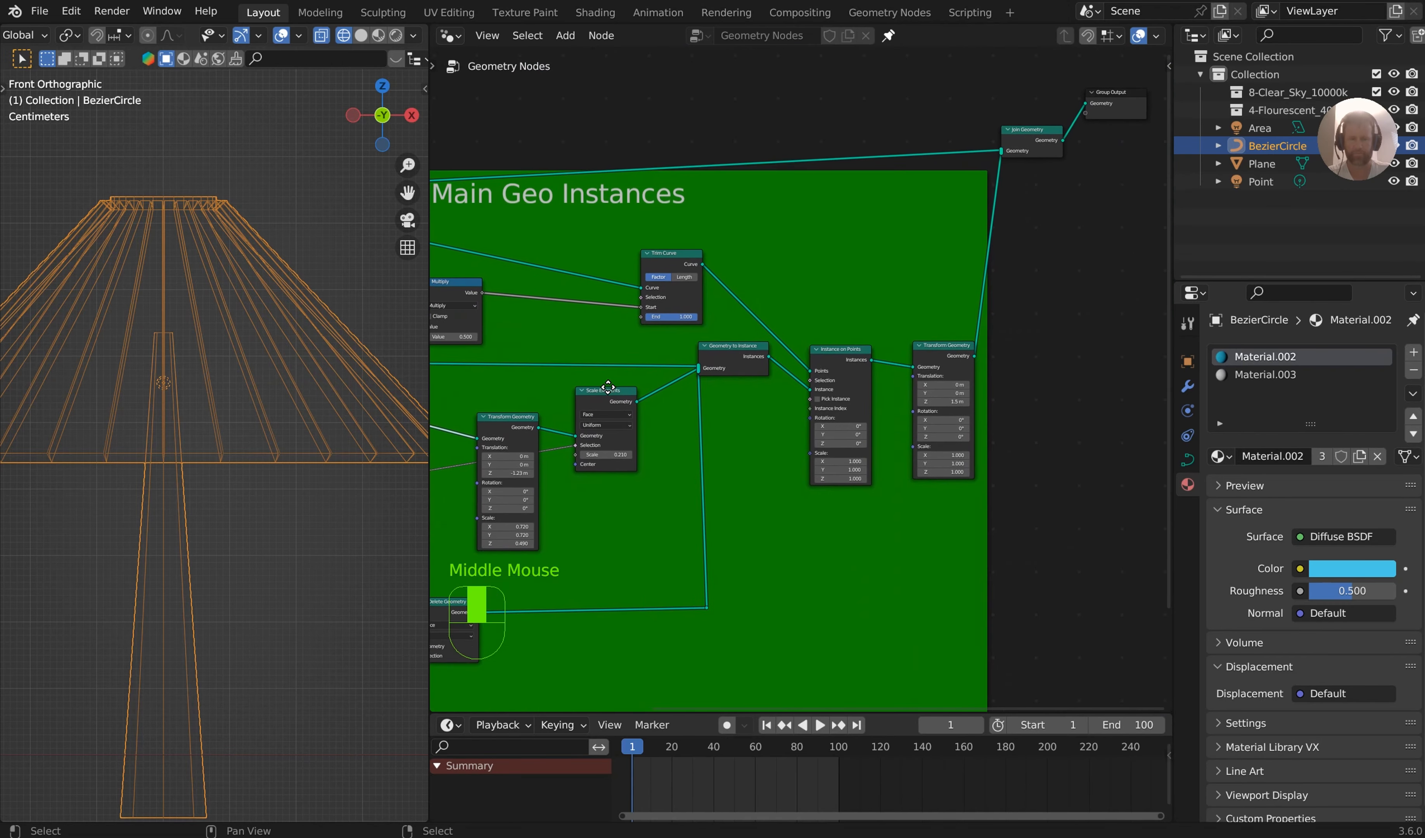
pyautogui.scroll(7, 718, 368)
pyautogui.moveTo(1069, 466); pyautogui.dragTo(843, 481, button='middle')
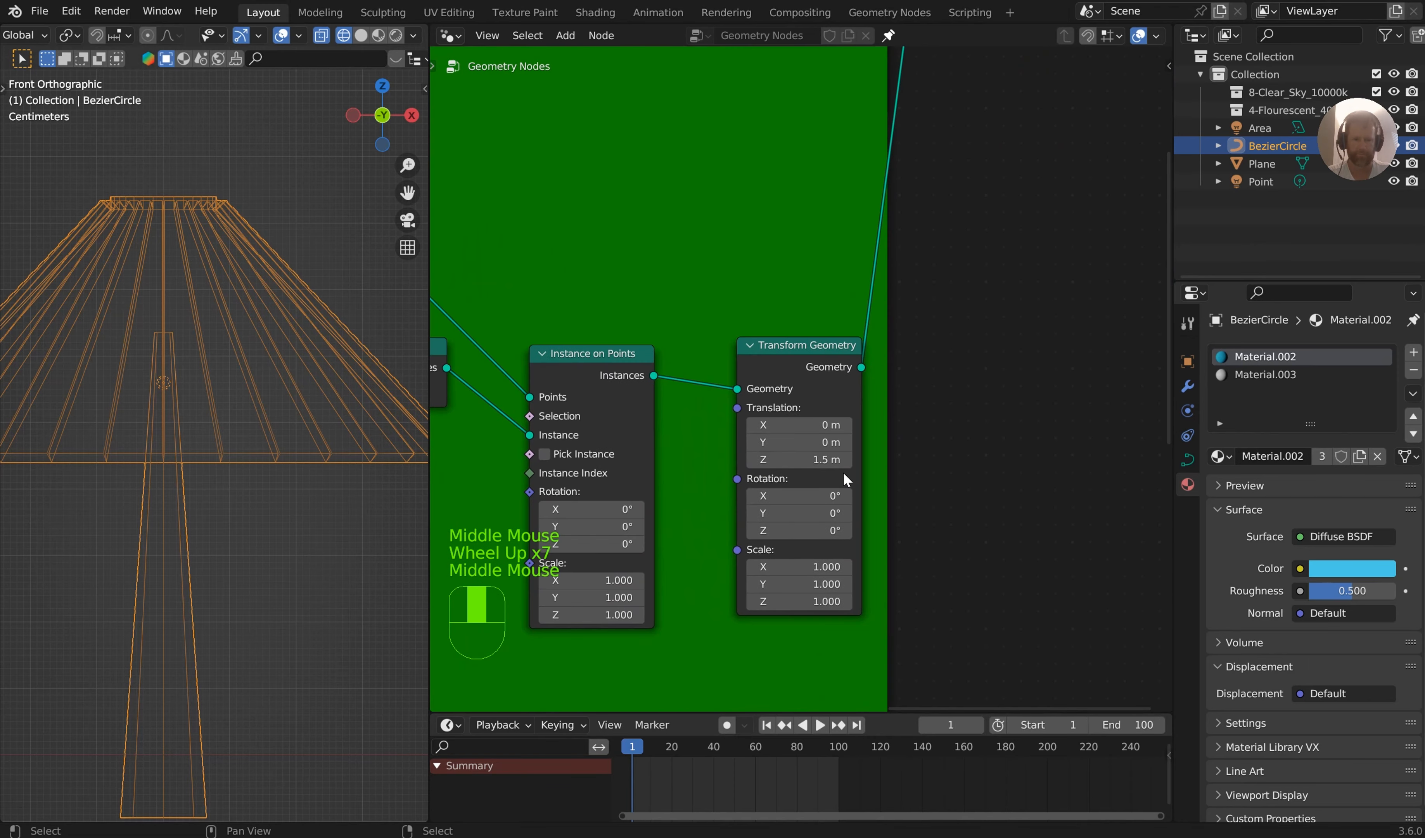
pyautogui.scroll(4, 870, 472)
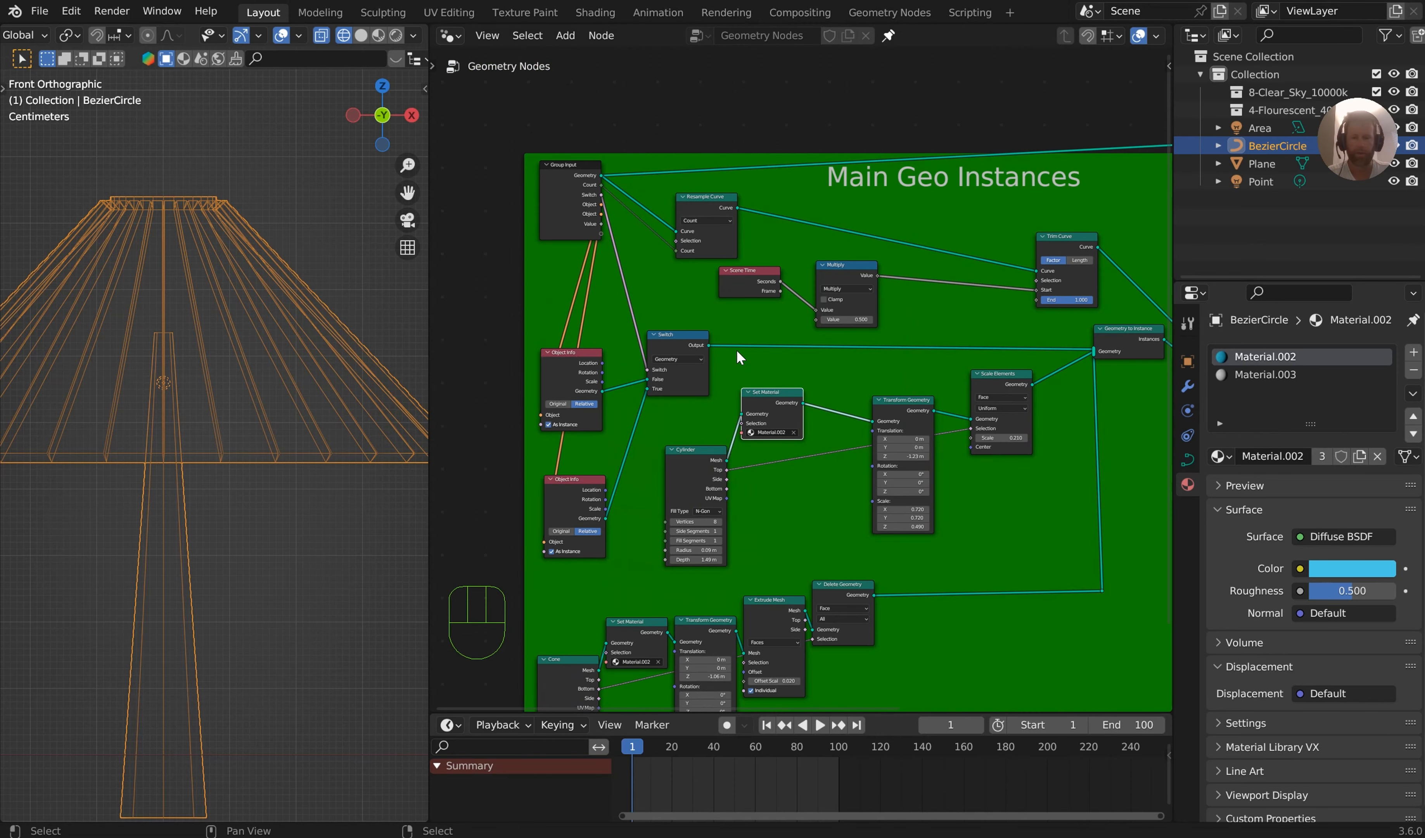
# Move the Group Input and both Object Info nodes farther from the Switch node, and shift the Cylinder node to make room
pyautogui.moveTo(633, 528); pyautogui.dragTo(555, 188)
pyautogui.press('g')
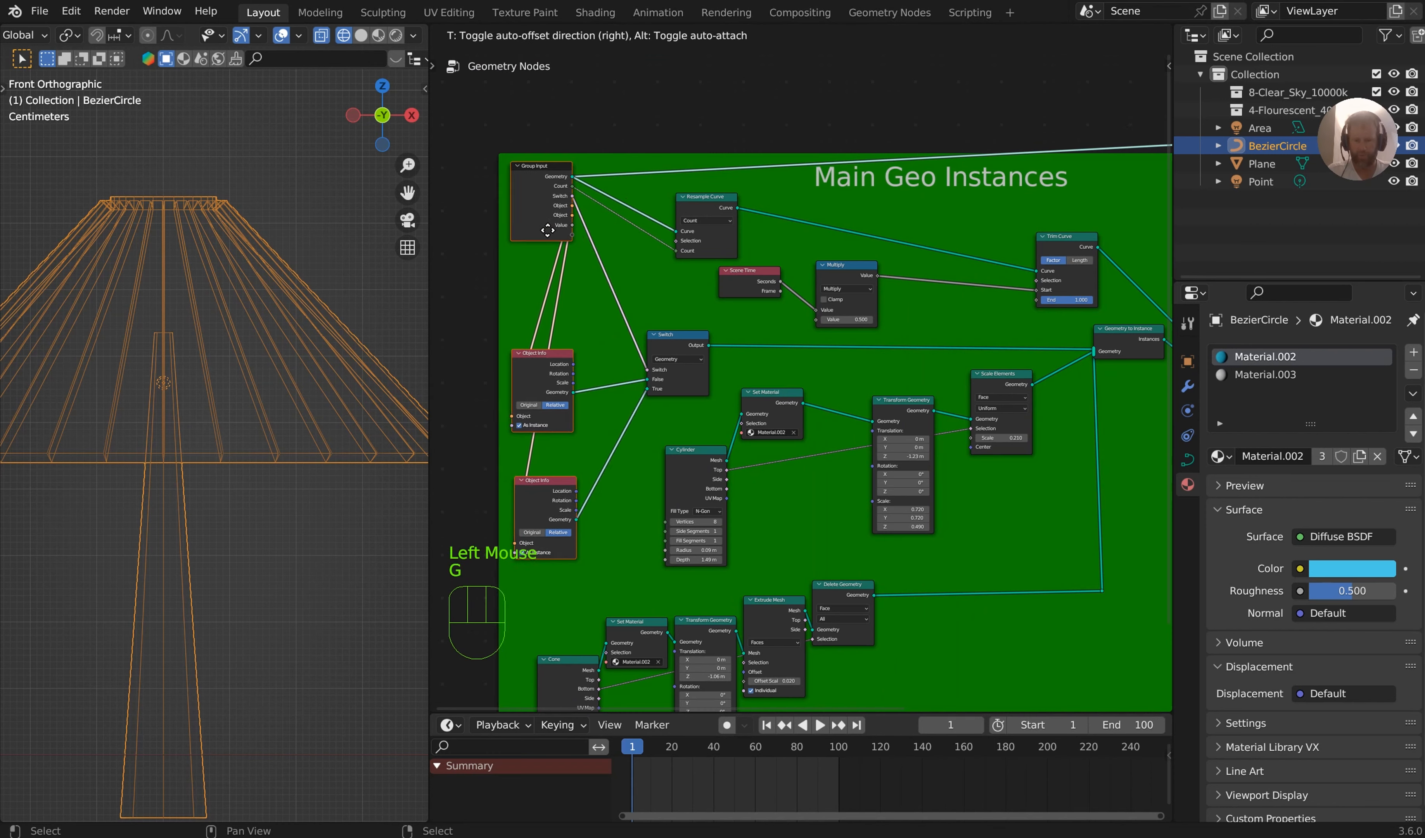
pyautogui.click(475, 235)
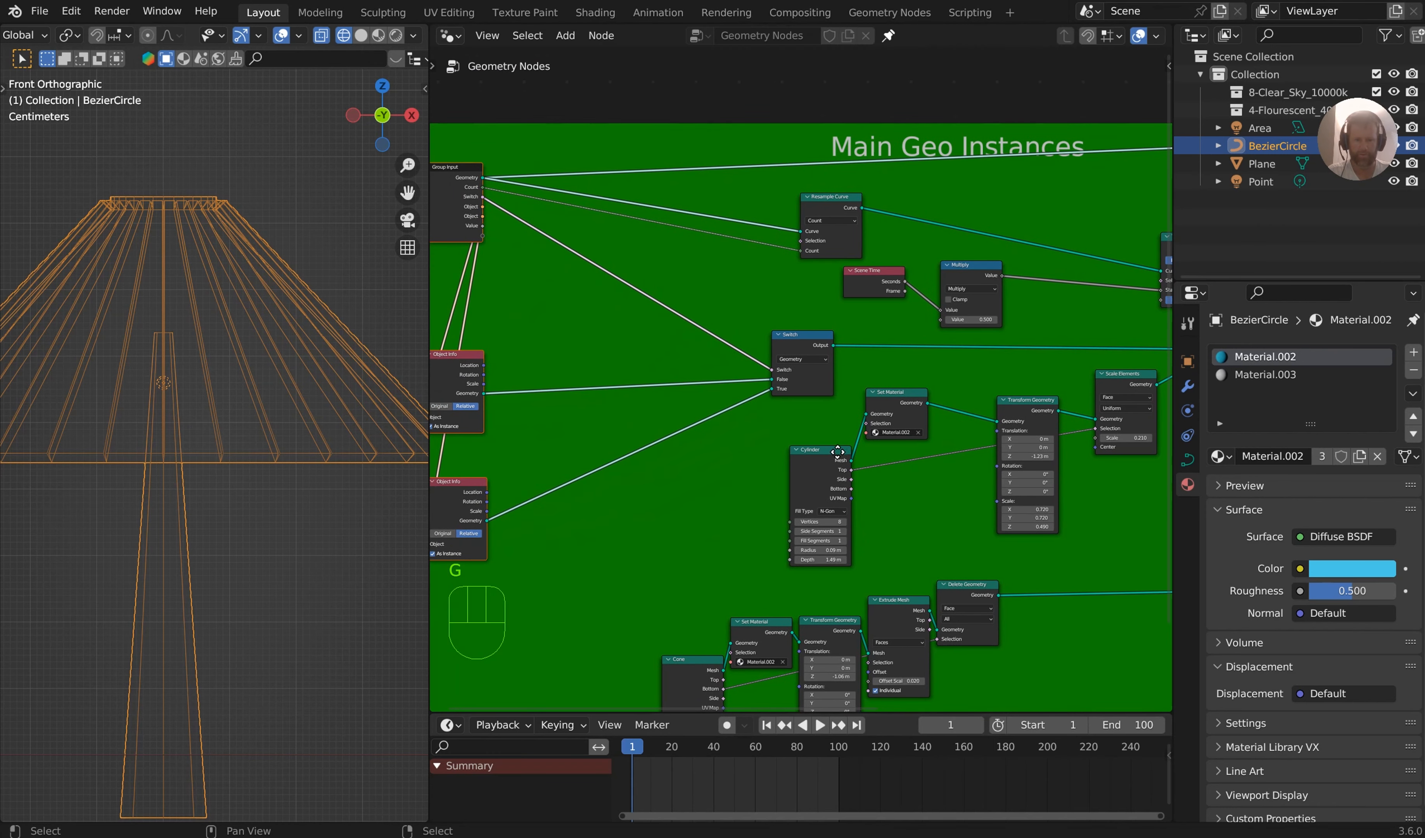
pyautogui.moveTo(819, 460); pyautogui.dragTo(750, 488)
# Duplicate the cylinder's Transform Geometry node twice, inserting one copy between each Object Info node and the Switch node
pyautogui.click(1032, 402)
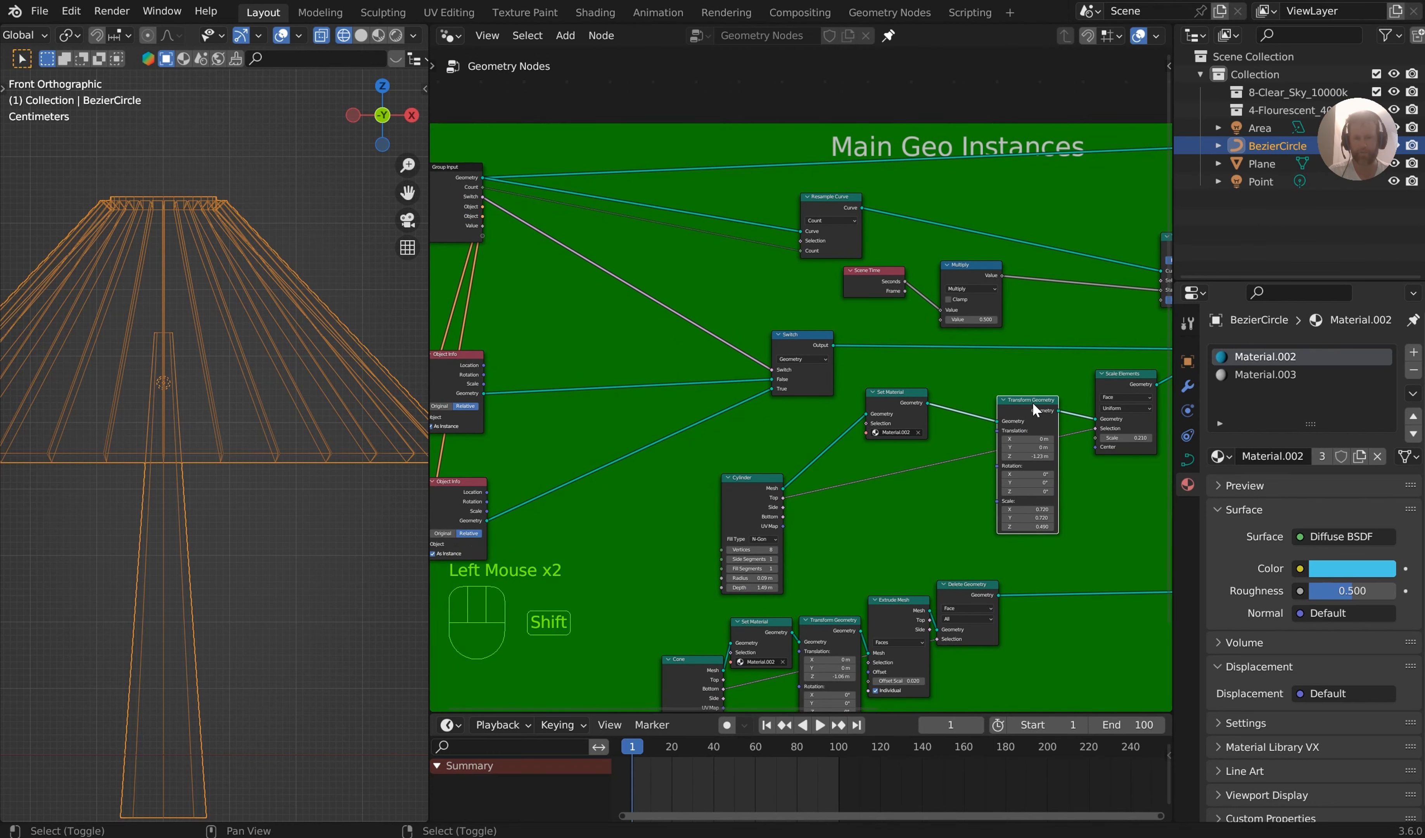
pyautogui.hotkey('shift', 'd')
pyautogui.click(487, 305)
pyautogui.hotkey('shift', 'd')
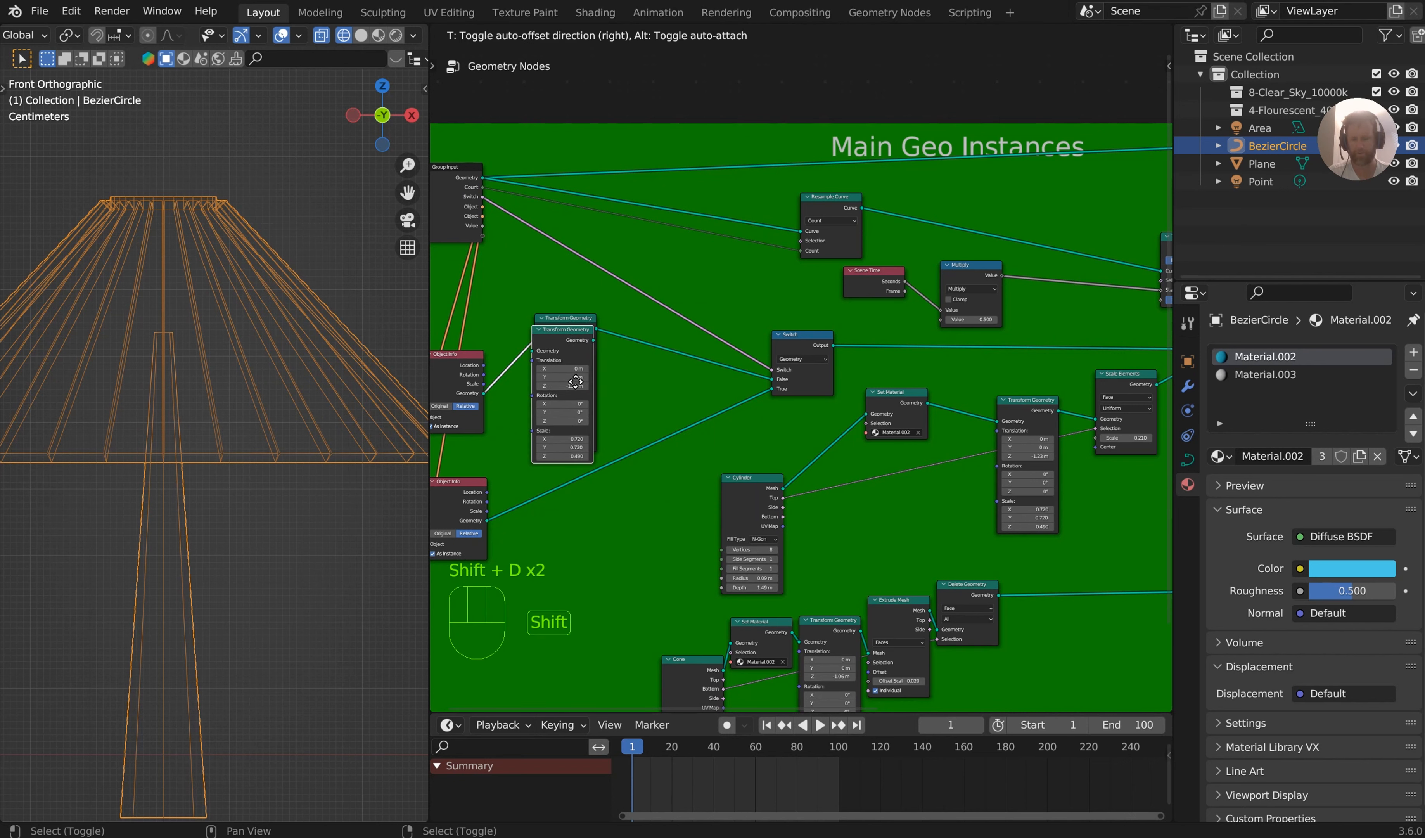
pyautogui.click(572, 466)
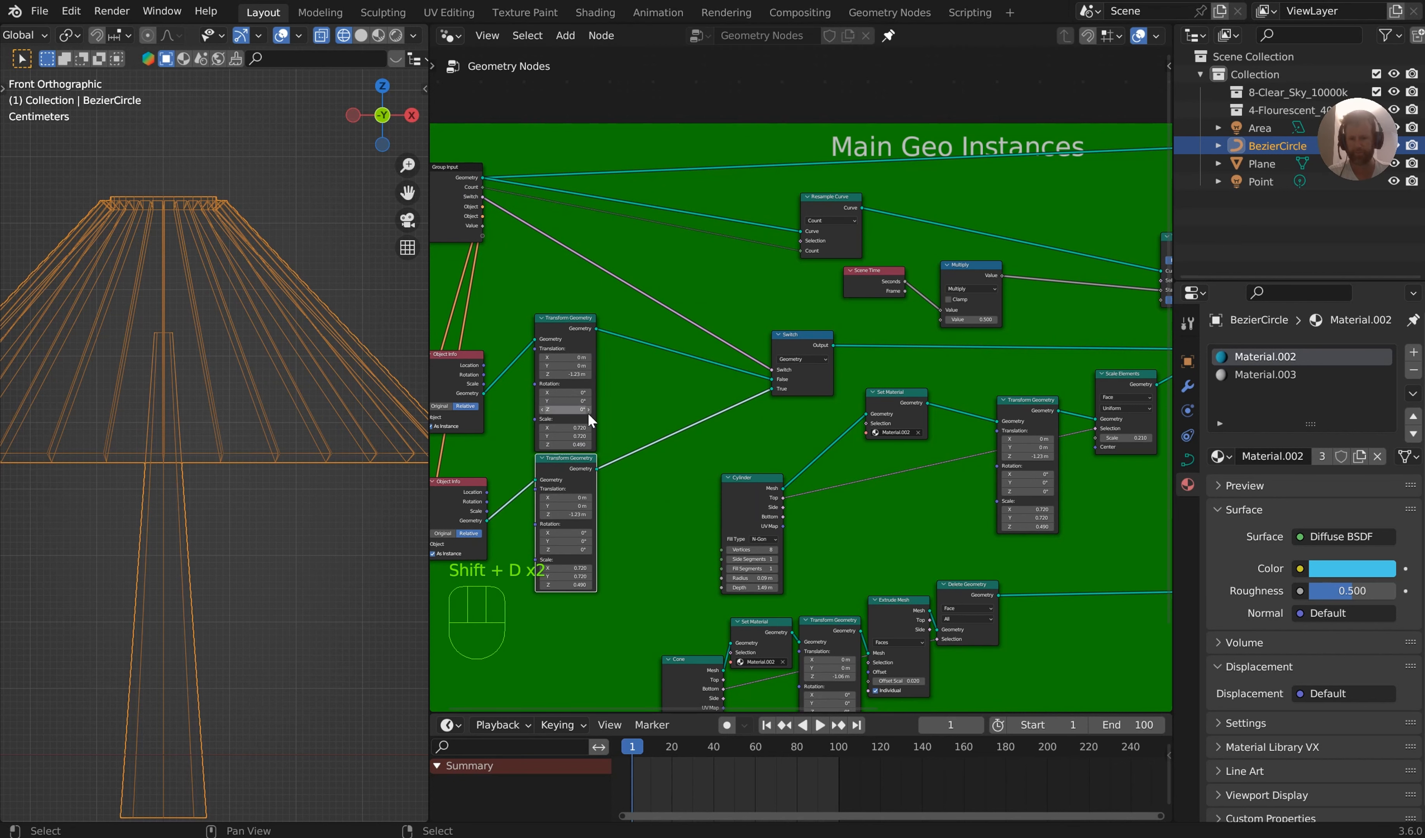
# Set the Z translation to -0.3 m on the Transform Geometry node feeding the Switch node's False input
pyautogui.scroll(3, 570, 410)
pyautogui.moveTo(559, 382); pyautogui.dragTo(866, 374, button='middle')
pyautogui.keyDown('shift'); pyautogui.click(873, 356); pyautogui.keyUp('shift')
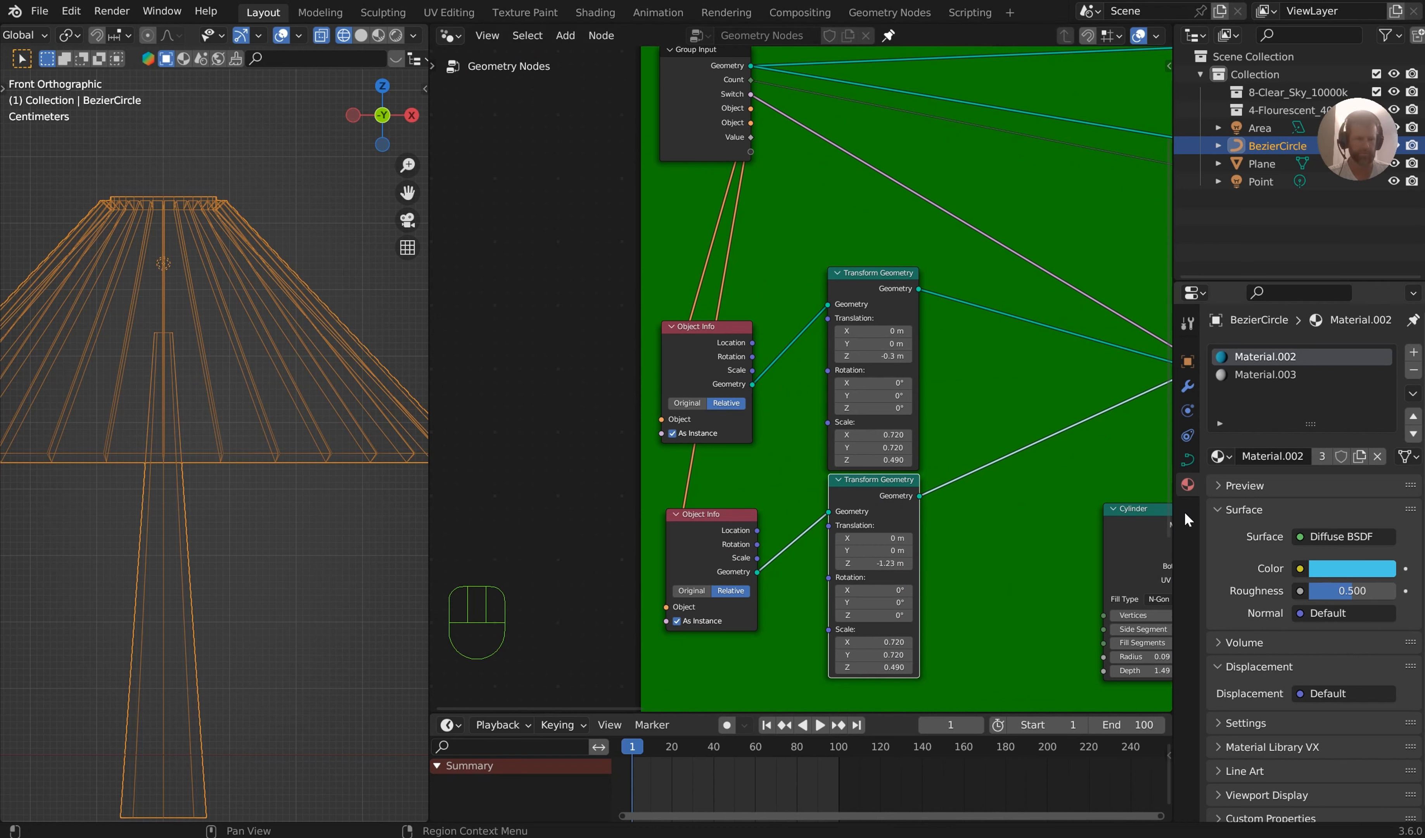
# Enable Switch in the modifier and set Z translation to 0.02 m on the Transform Geometry node feeding the True input
pyautogui.click(1188, 386)
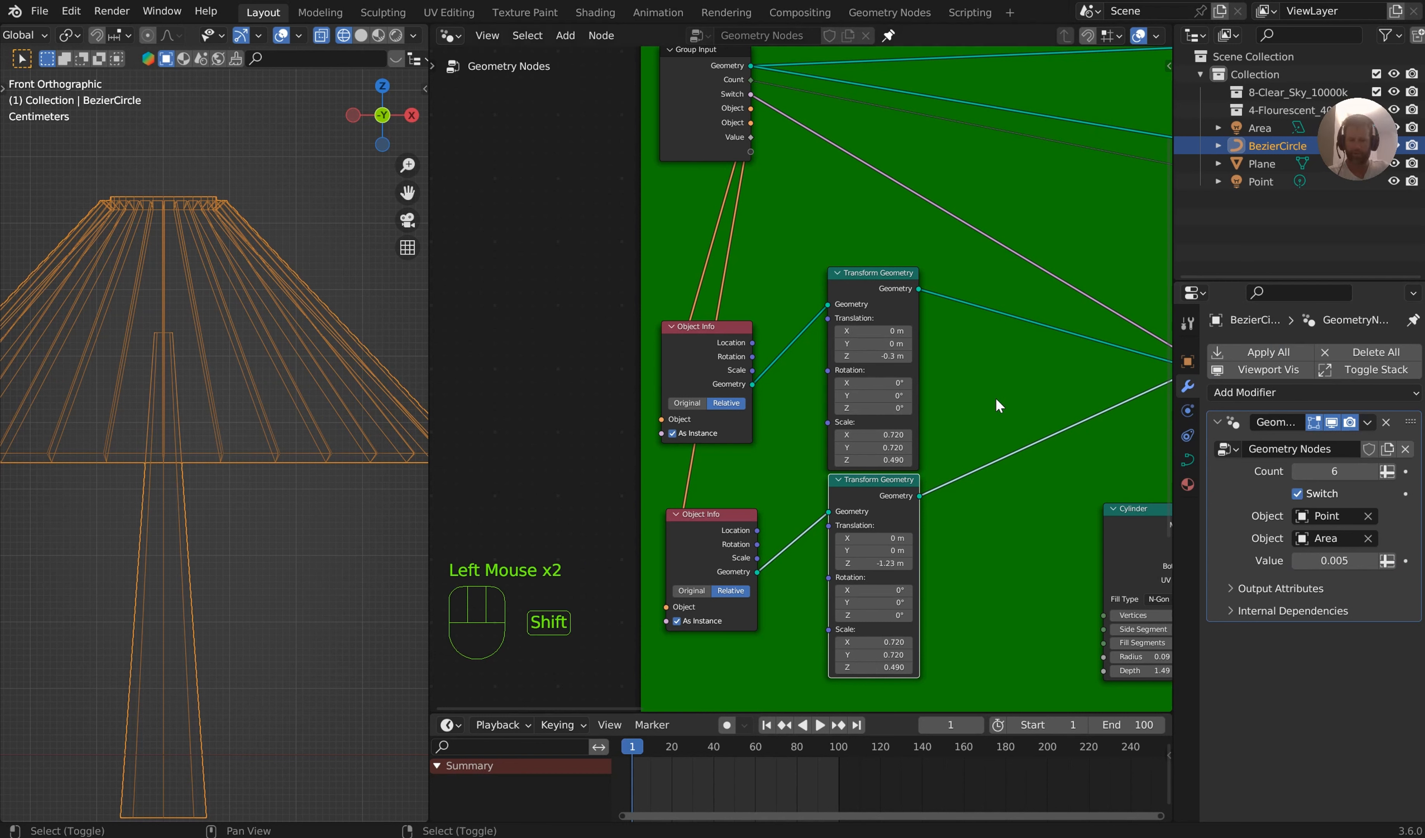
pyautogui.keyDown('shift'); pyautogui.moveTo(876, 563); pyautogui.dragTo(955, 563); pyautogui.keyUp('shift')
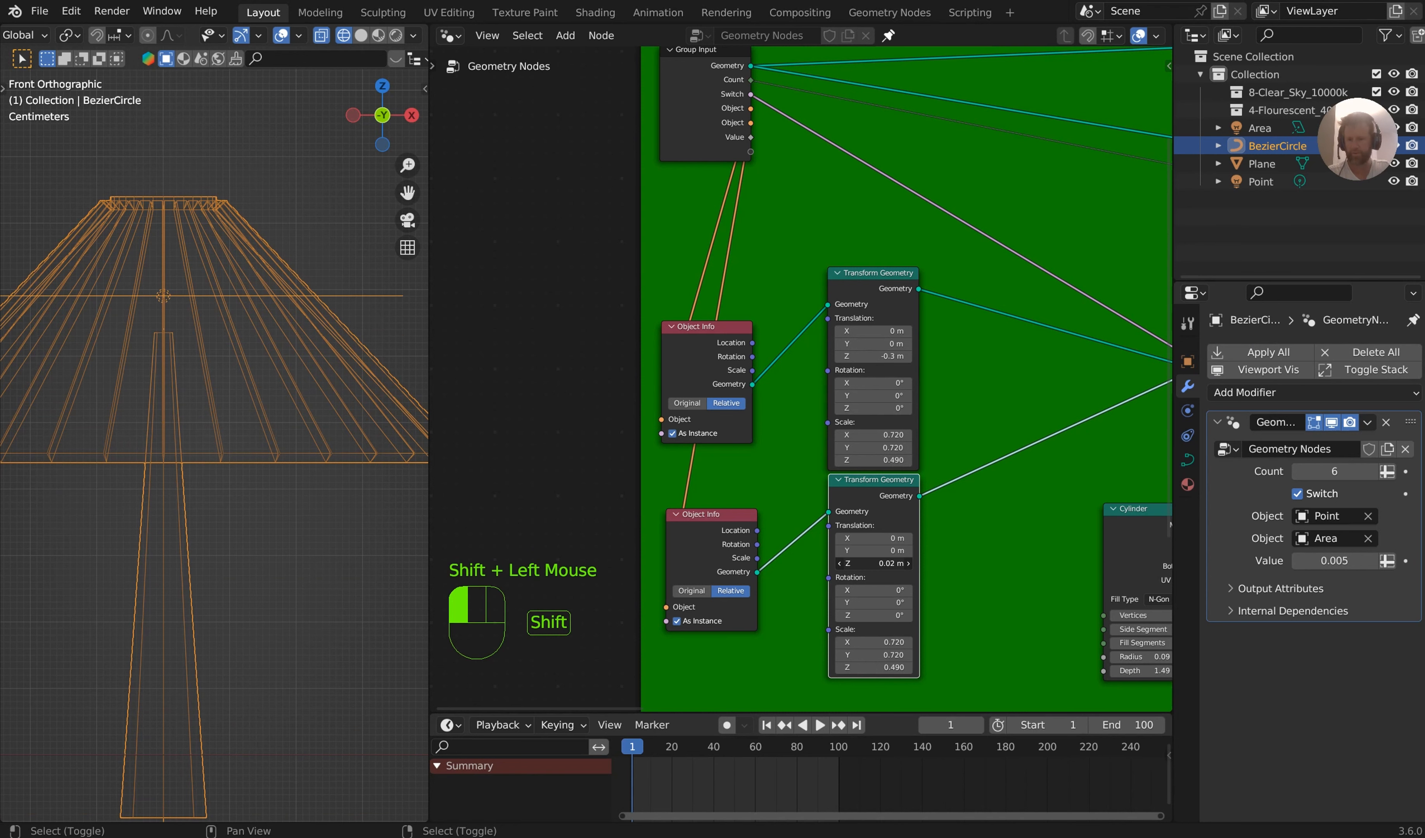
pyautogui.moveTo(346, 345); pyautogui.dragTo(296, 311, button='middle')
pyautogui.scroll(-5, 306, 296)
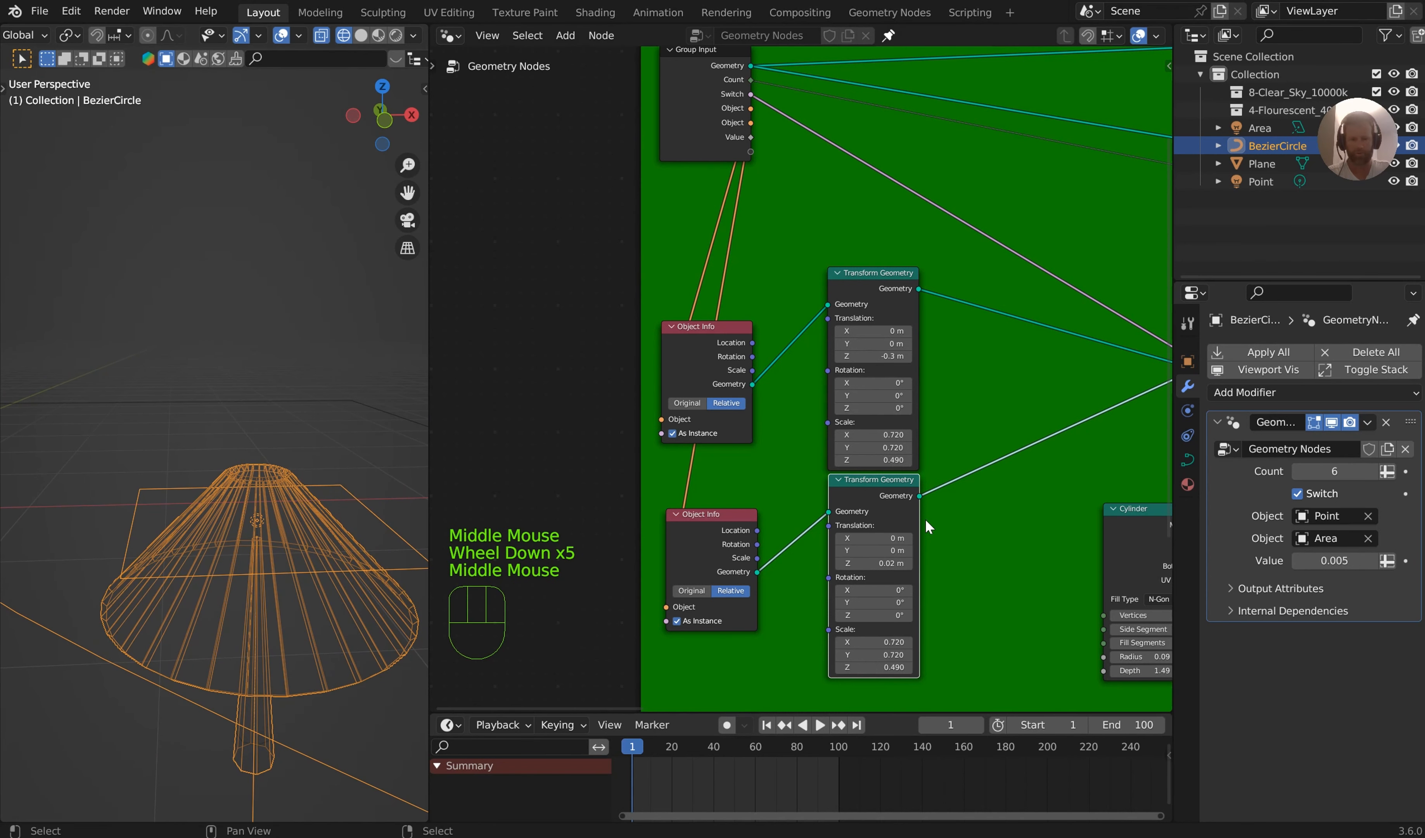
# Try inserting a Scale Elements node with Scale 4.430 between the area light's Transform Geometry node and the Switch's True input
pyautogui.moveTo(923, 520); pyautogui.dragTo(875, 507, button='middle')
pyautogui.moveTo(967, 506); pyautogui.dragTo(921, 501, button='middle')
pyautogui.hotkey('shift', 'a')
pyautogui.write('scale')
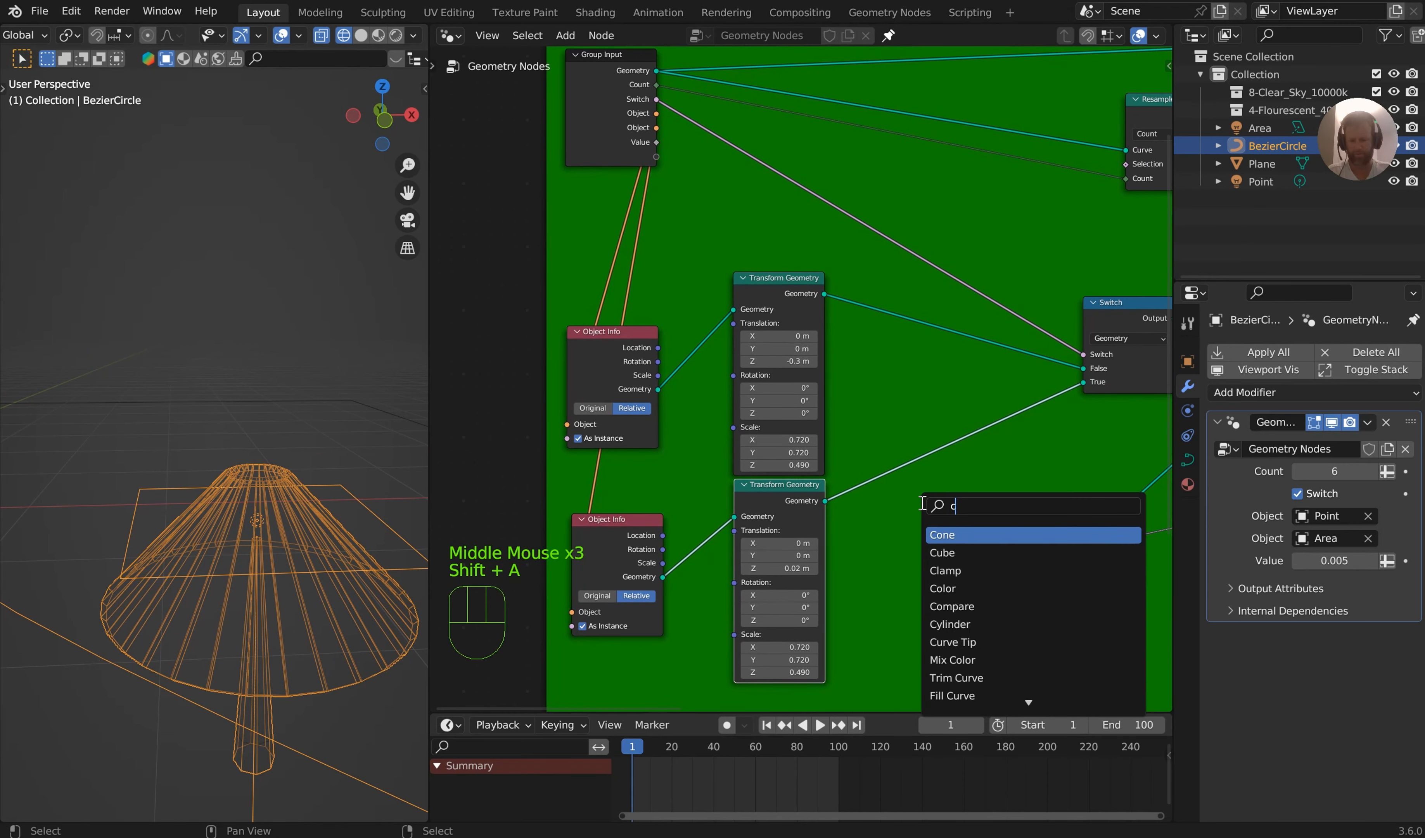
pyautogui.click(967, 552)
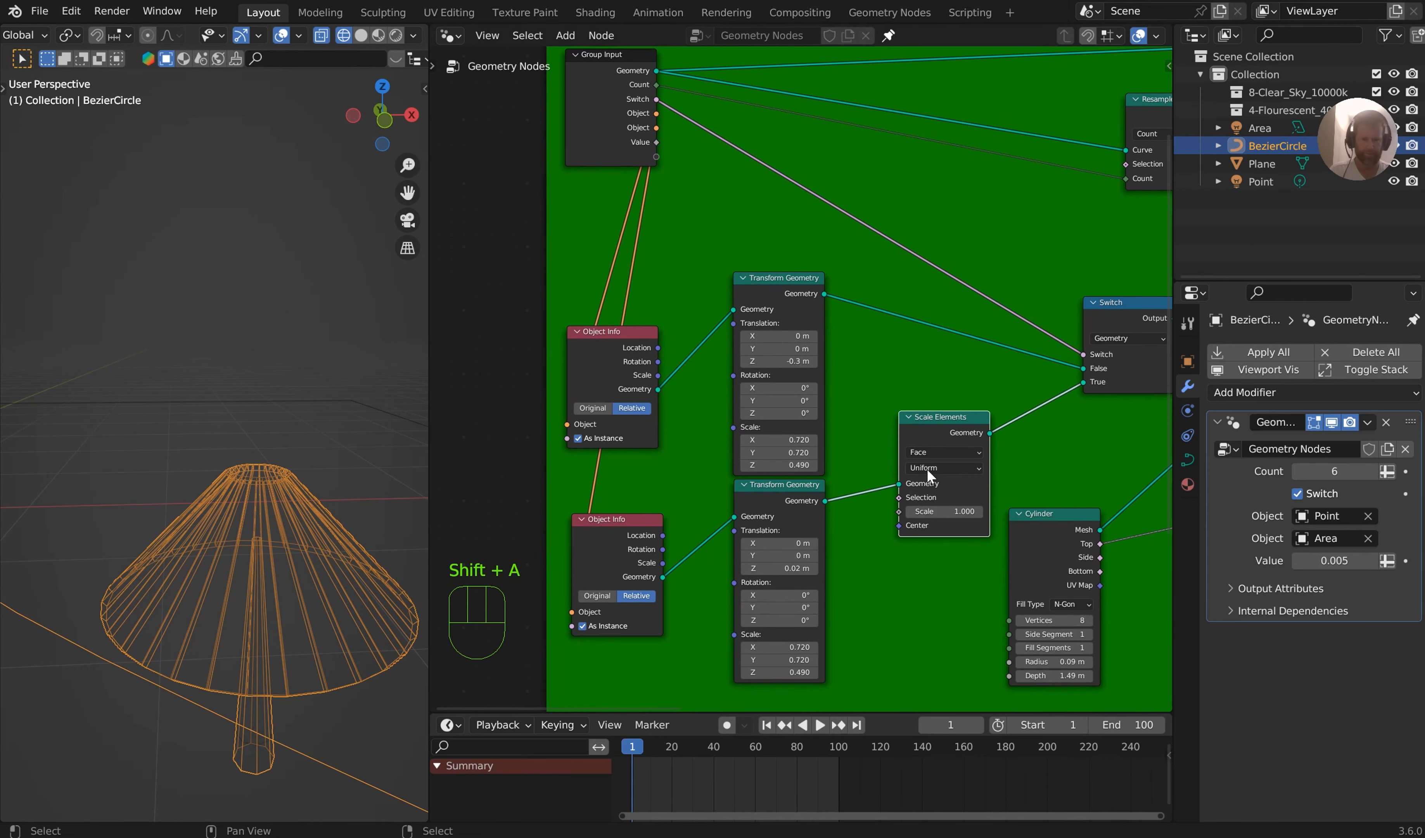
pyautogui.keyDown('shift'); pyautogui.moveTo(944, 511); pyautogui.dragTo(926, 511); pyautogui.keyUp('shift')
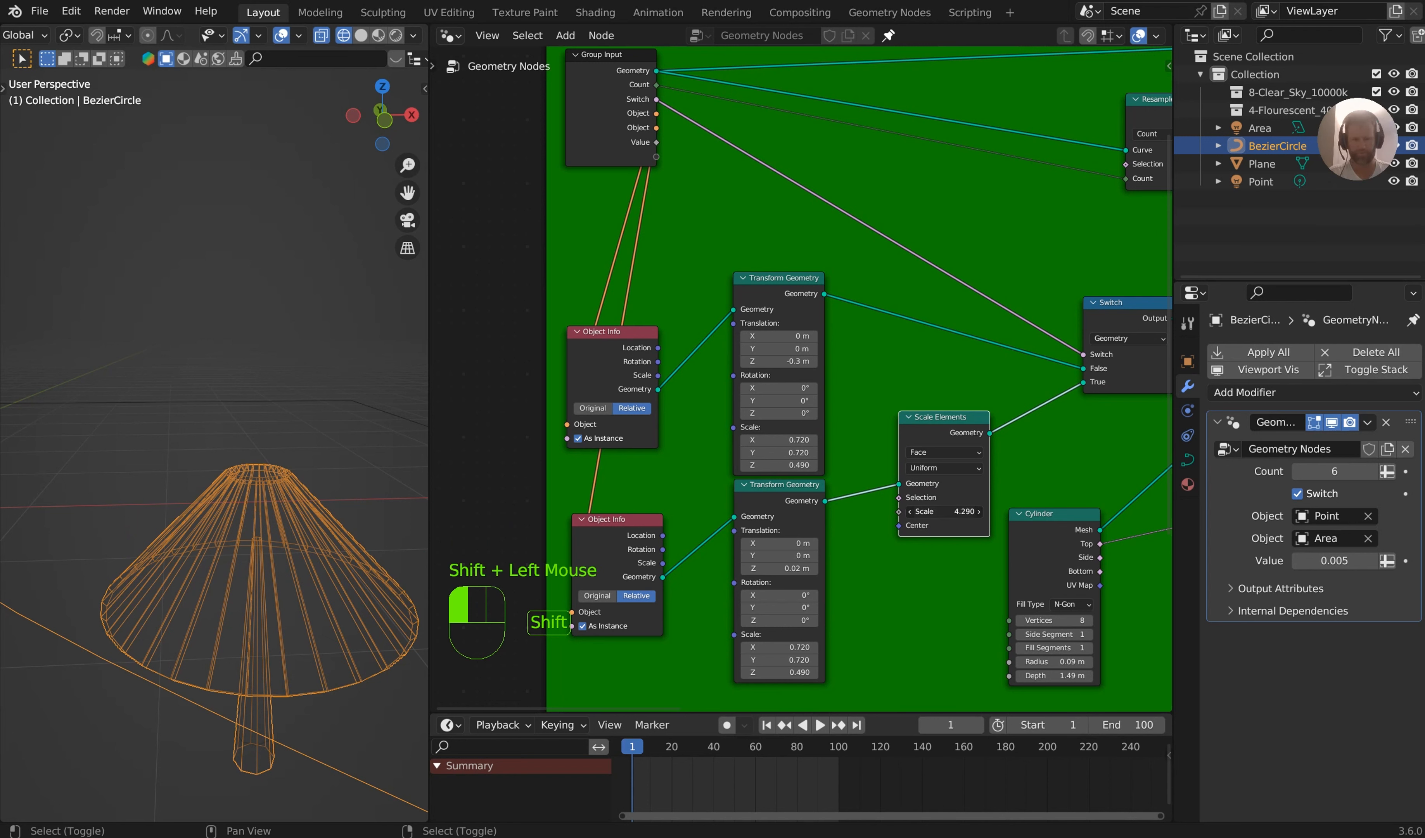
pyautogui.moveTo(955, 511)
pyautogui.keyDown('shift'); pyautogui.mouseDown()
pyautogui.moveTo(932, 511)
pyautogui.moveTo(977, 511)
pyautogui.mouseUp(); pyautogui.keyUp('shift')
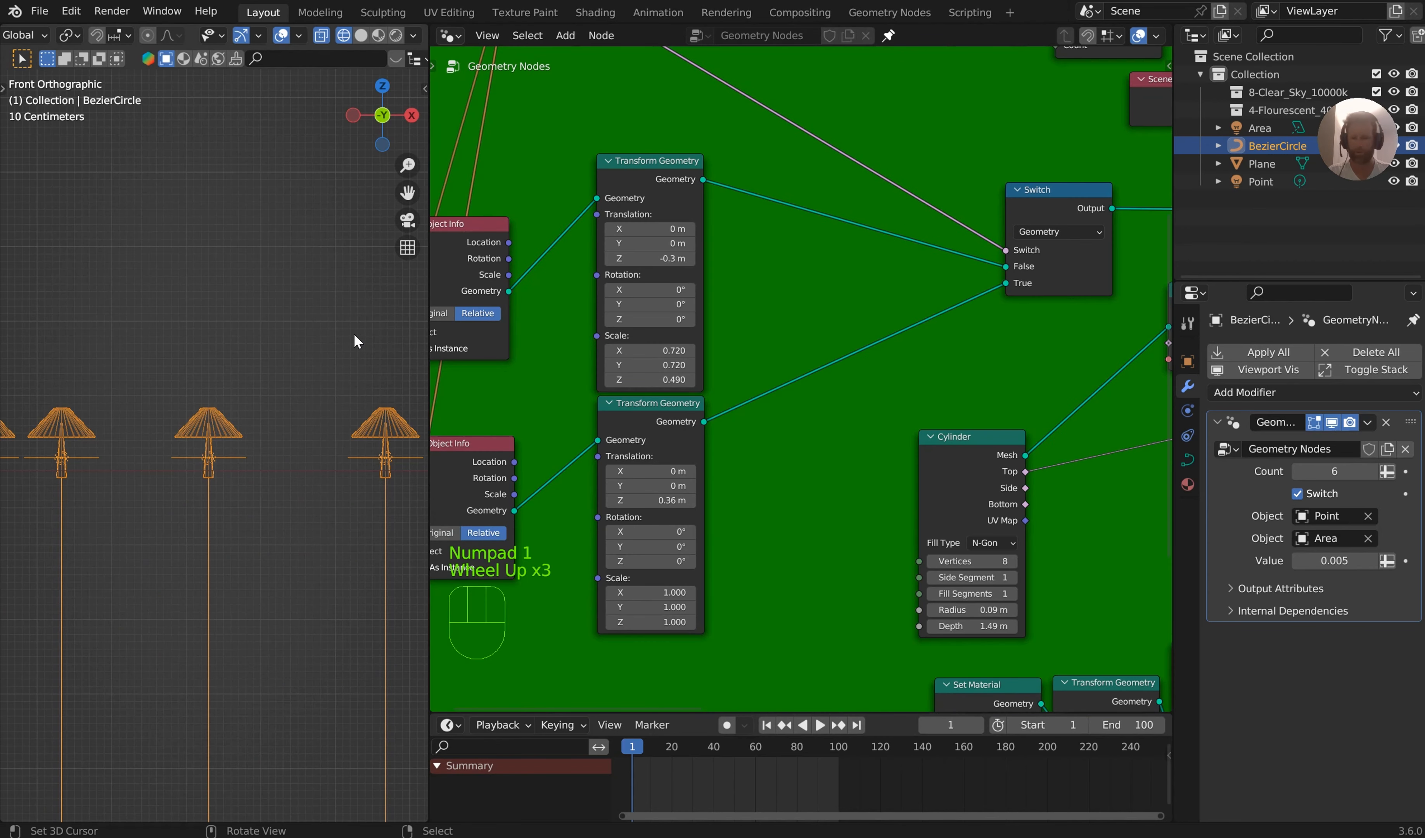
# Set the area light's Transform Geometry scale to 0.400 in X and Y and 0.700 in Z, and save the file
pyautogui.scroll(7, 332, 356)
pyautogui.moveTo(300, 372); pyautogui.dragTo(321, 380, button='middle')
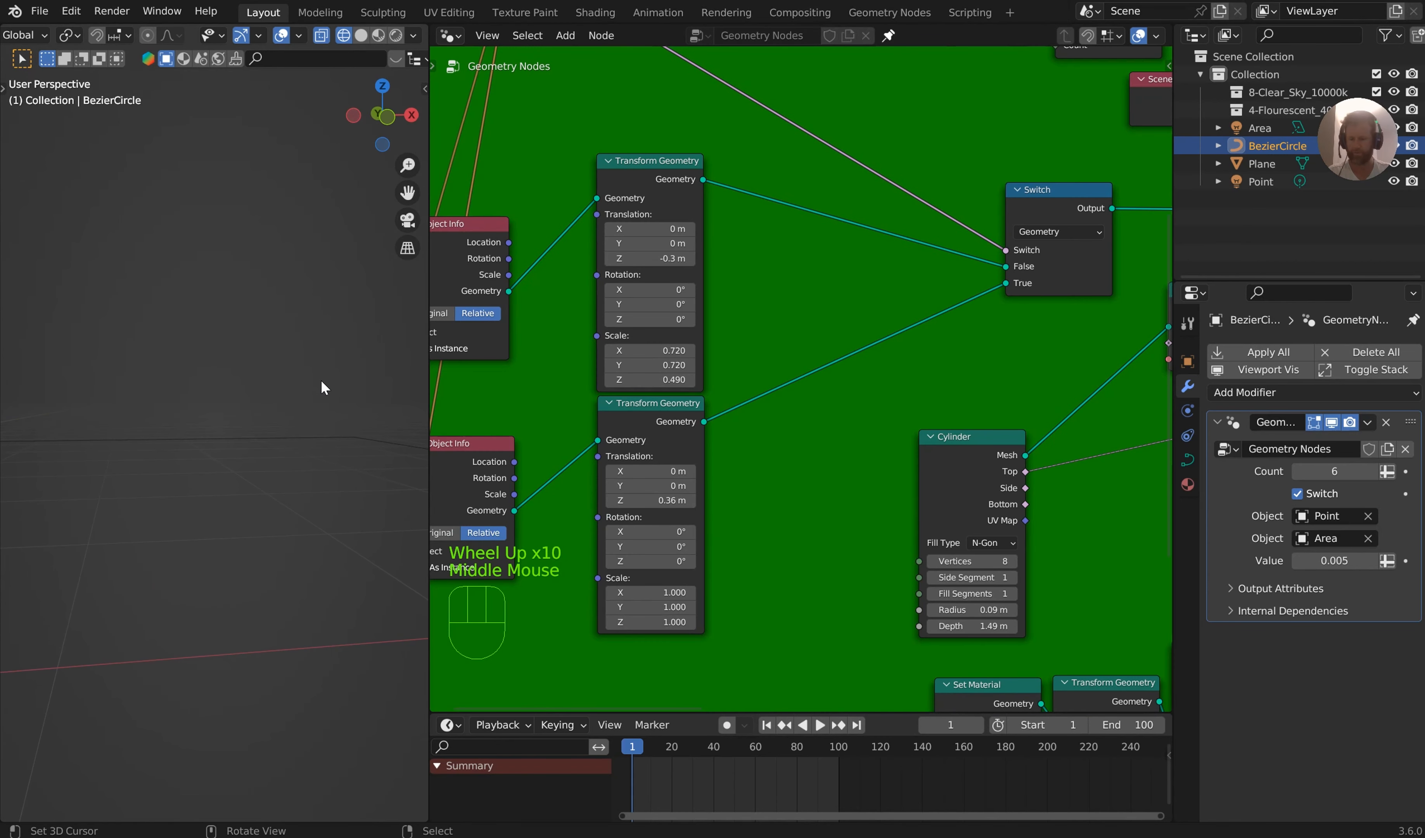
pyautogui.press('KP_1')
pyautogui.moveTo(678, 622)
pyautogui.keyDown('shift'); pyautogui.mouseDown()
pyautogui.moveTo(644, 621)
pyautogui.moveTo(665, 607)
pyautogui.mouseUp(); pyautogui.keyUp('shift')
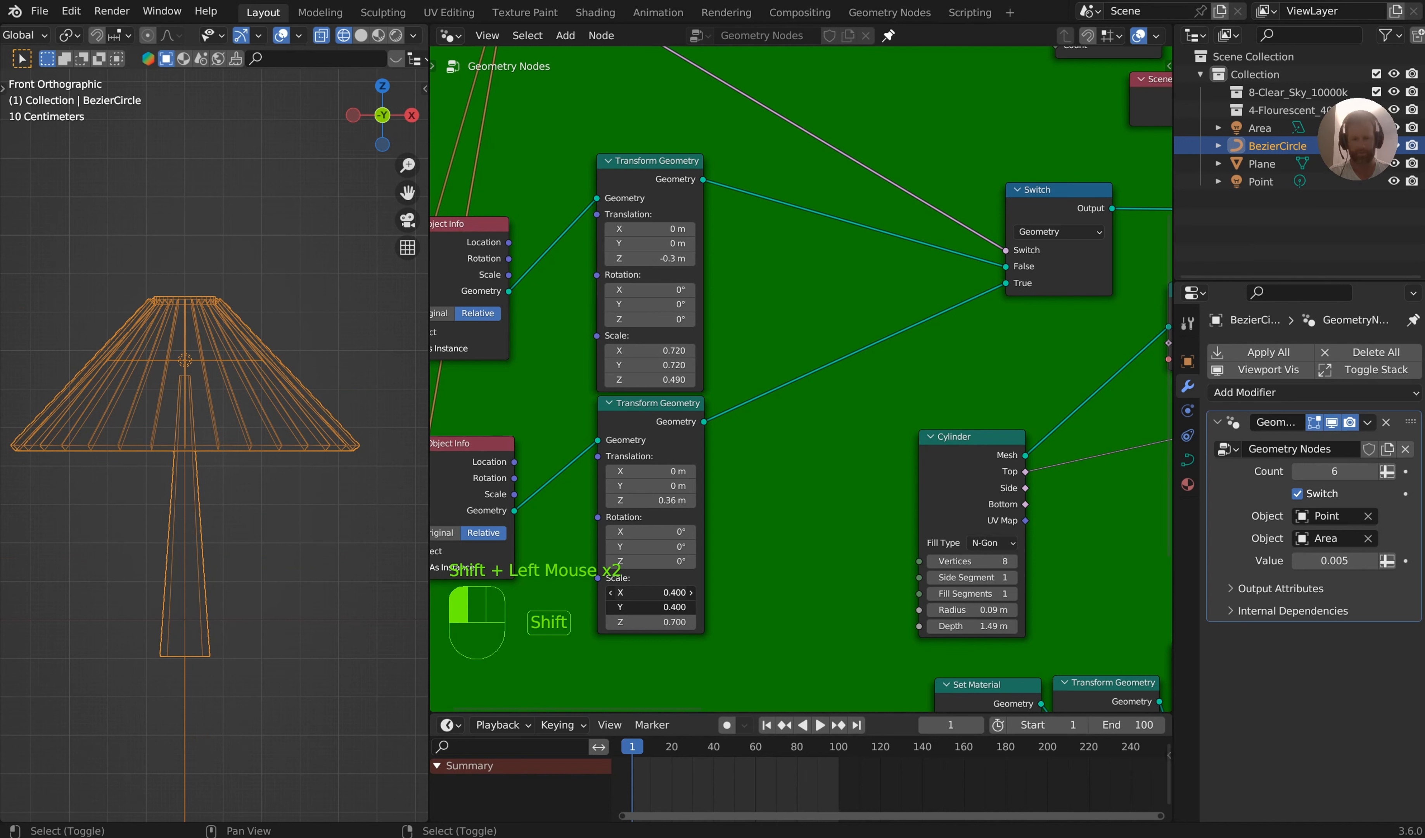
pyautogui.keyDown('shift'); pyautogui.moveTo(665, 607); pyautogui.dragTo(665, 608); pyautogui.keyUp('shift')
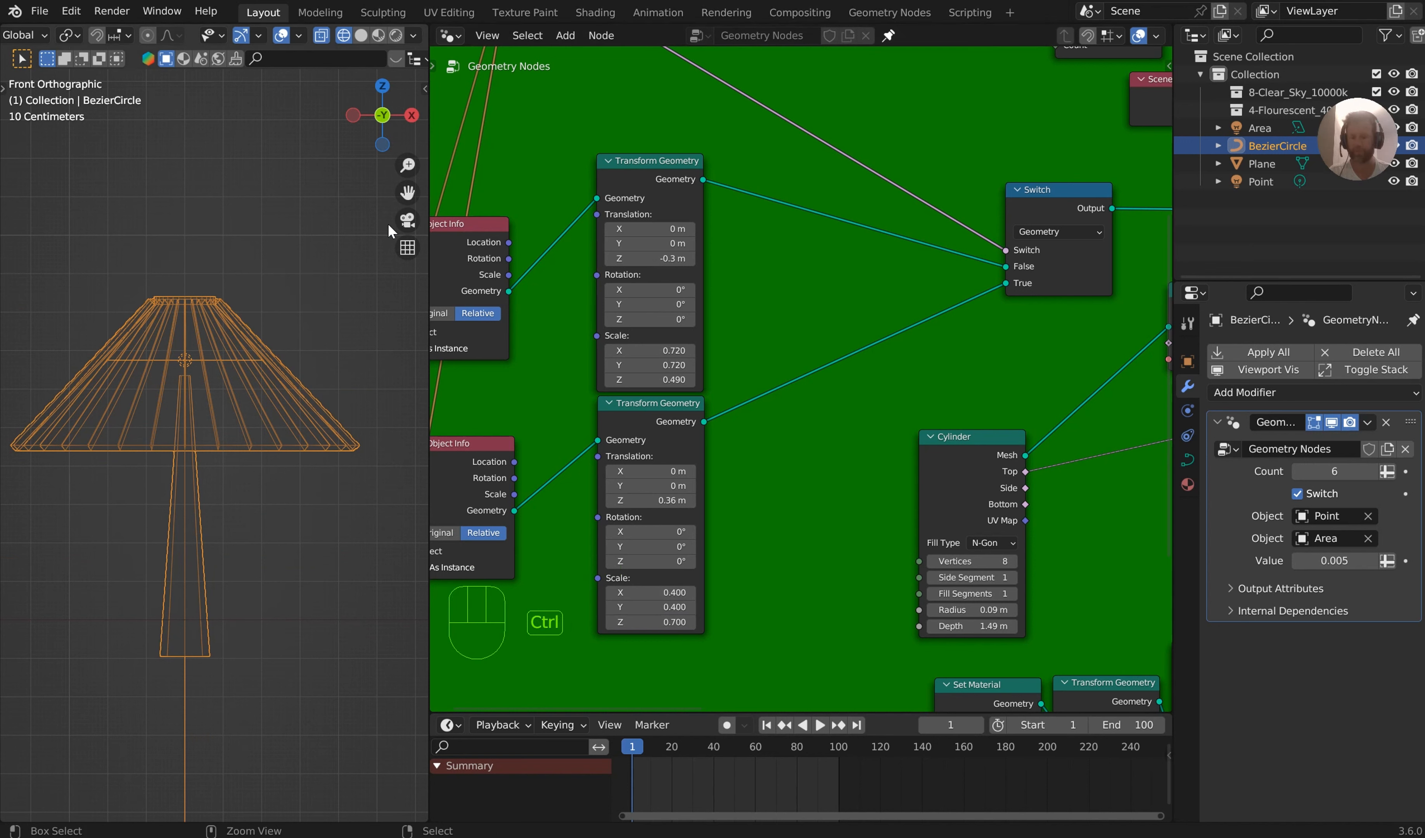
pyautogui.hotkey('ctrl', 's')
# Show the viewport in rendered shading and set the X and Y scale of the area light's Transform Geometry node to 0.290
pyautogui.click(395, 35)
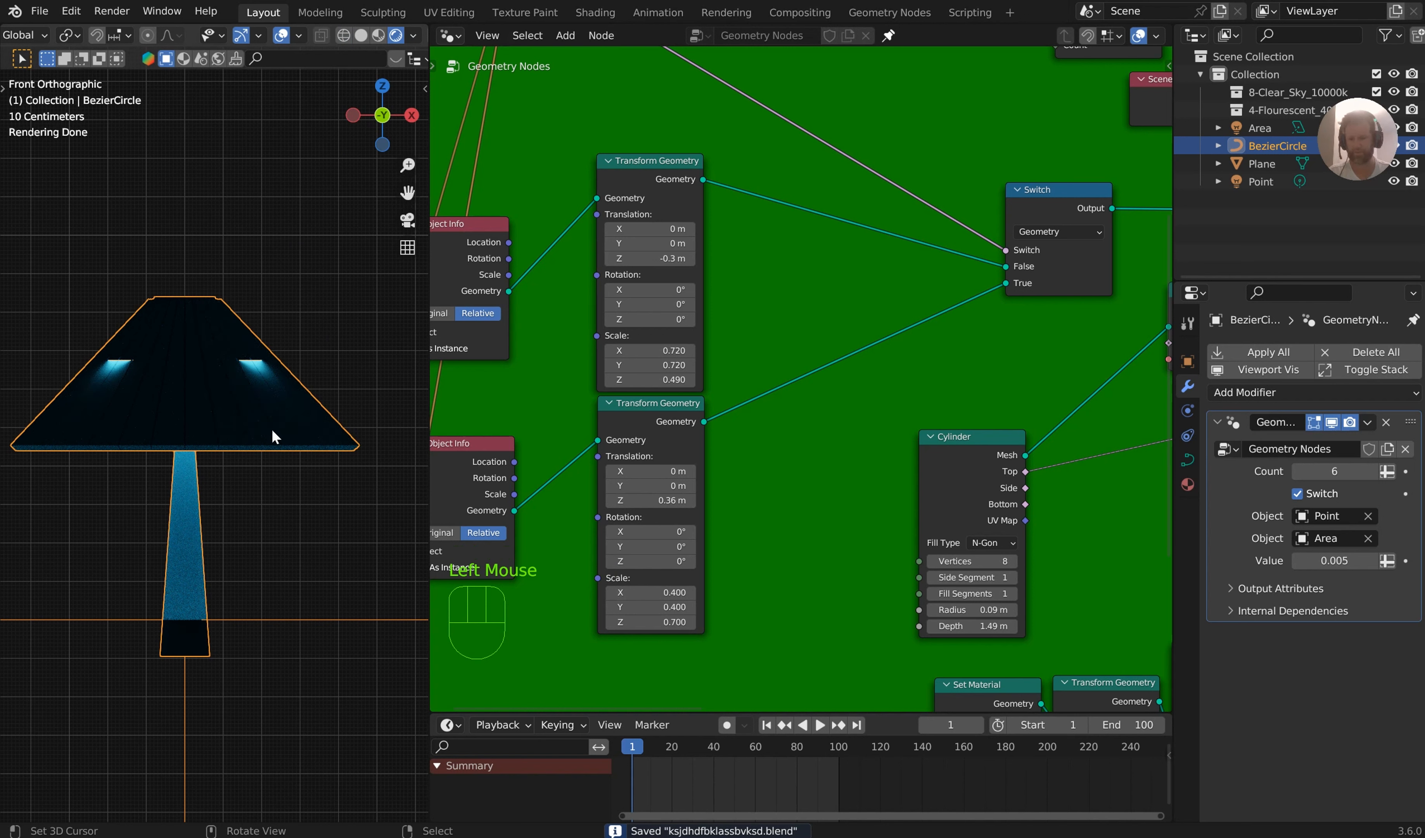
pyautogui.keyDown('shift'); pyautogui.moveTo(680, 592); pyautogui.dragTo(632, 606); pyautogui.keyUp('shift')
pyautogui.moveTo(248, 452); pyautogui.dragTo(319, 462, button='middle')
pyautogui.scroll(-5, 312, 464)
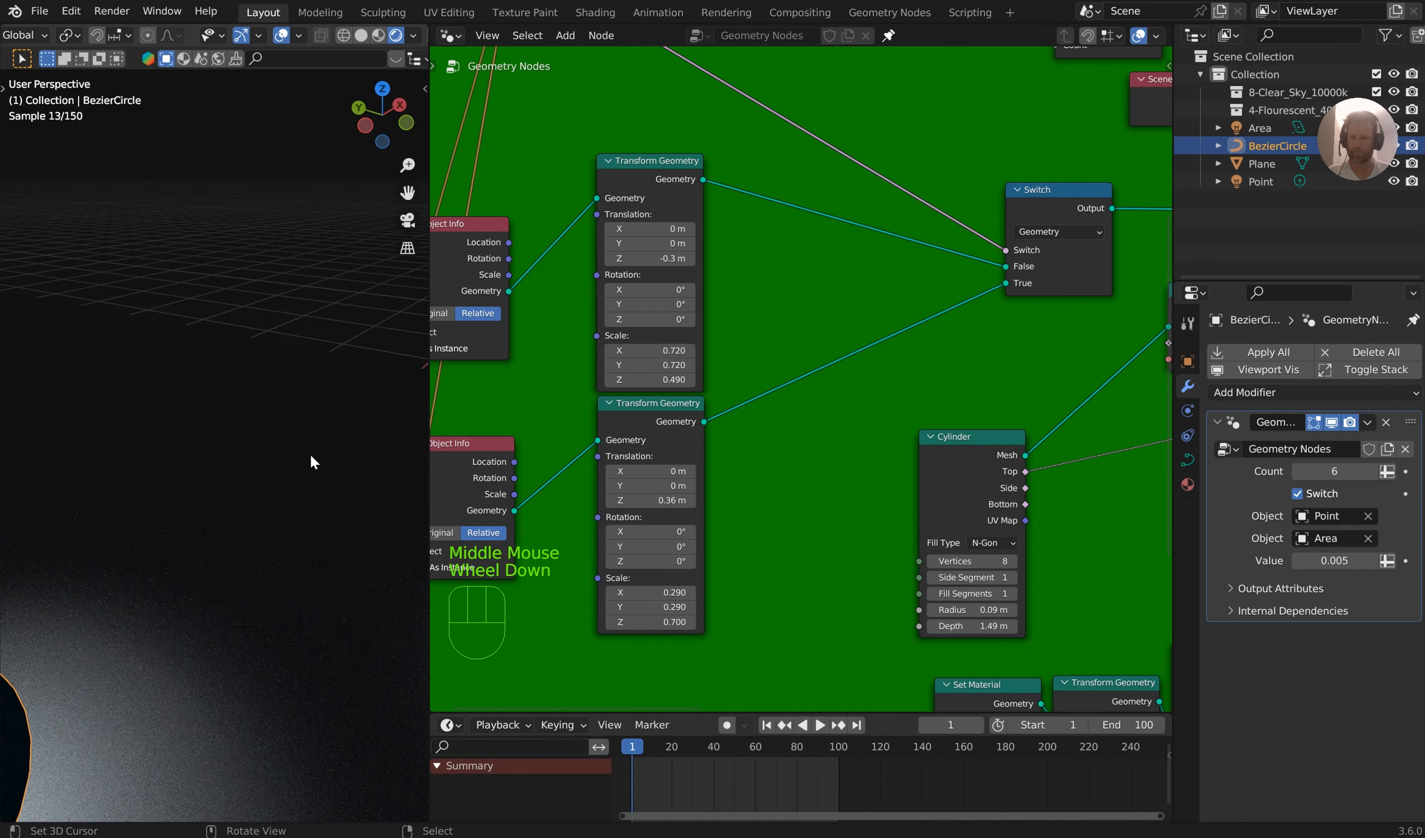
pyautogui.moveTo(228, 486); pyautogui.dragTo(314, 491, button='middle')
pyautogui.moveTo(313, 491); pyautogui.dragTo(327, 470, button='middle')
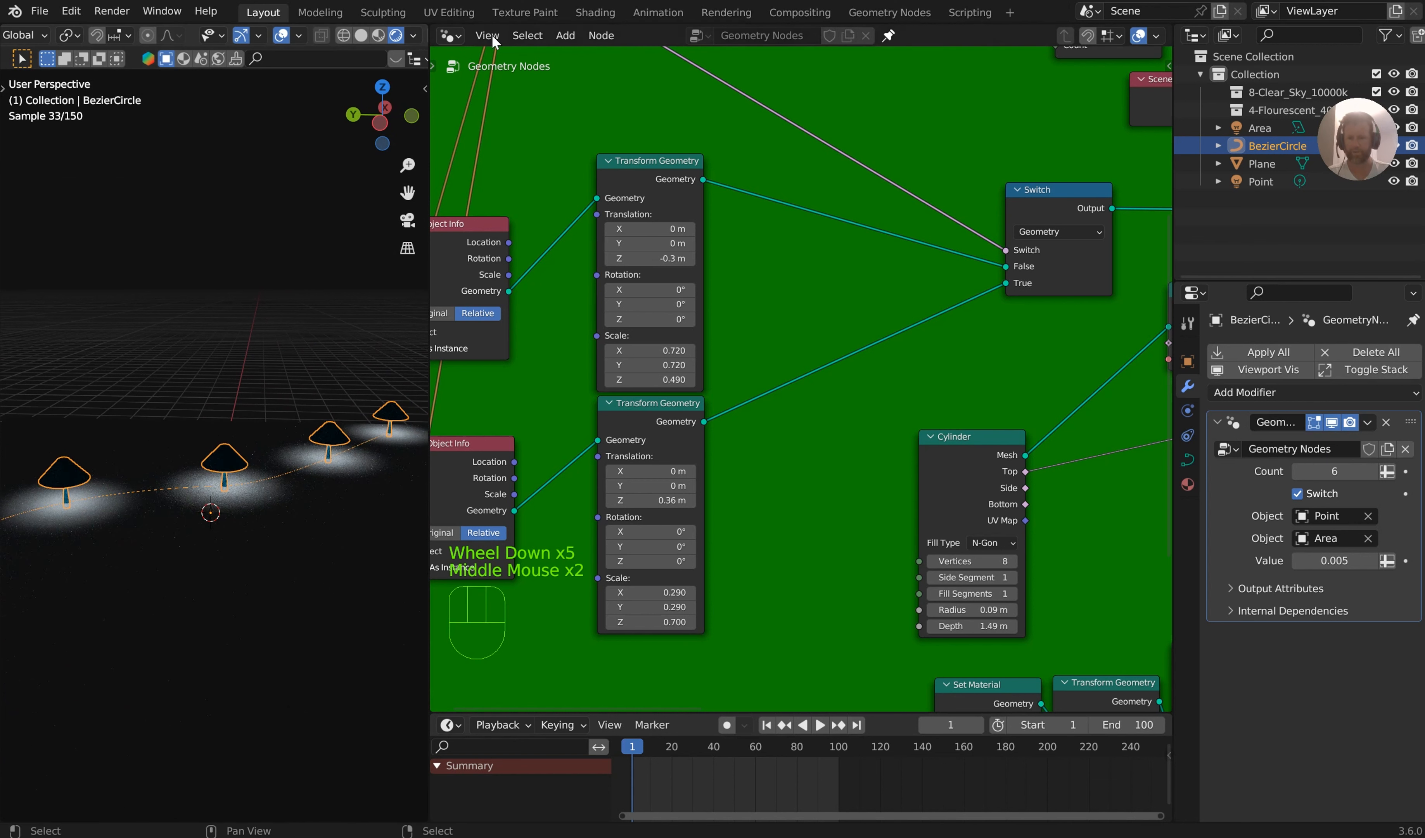
# Turn off Scene World for both the material preview and rendered viewport shading
pyautogui.click(378, 35)
pyautogui.click(414, 36)
pyautogui.click(312, 140)
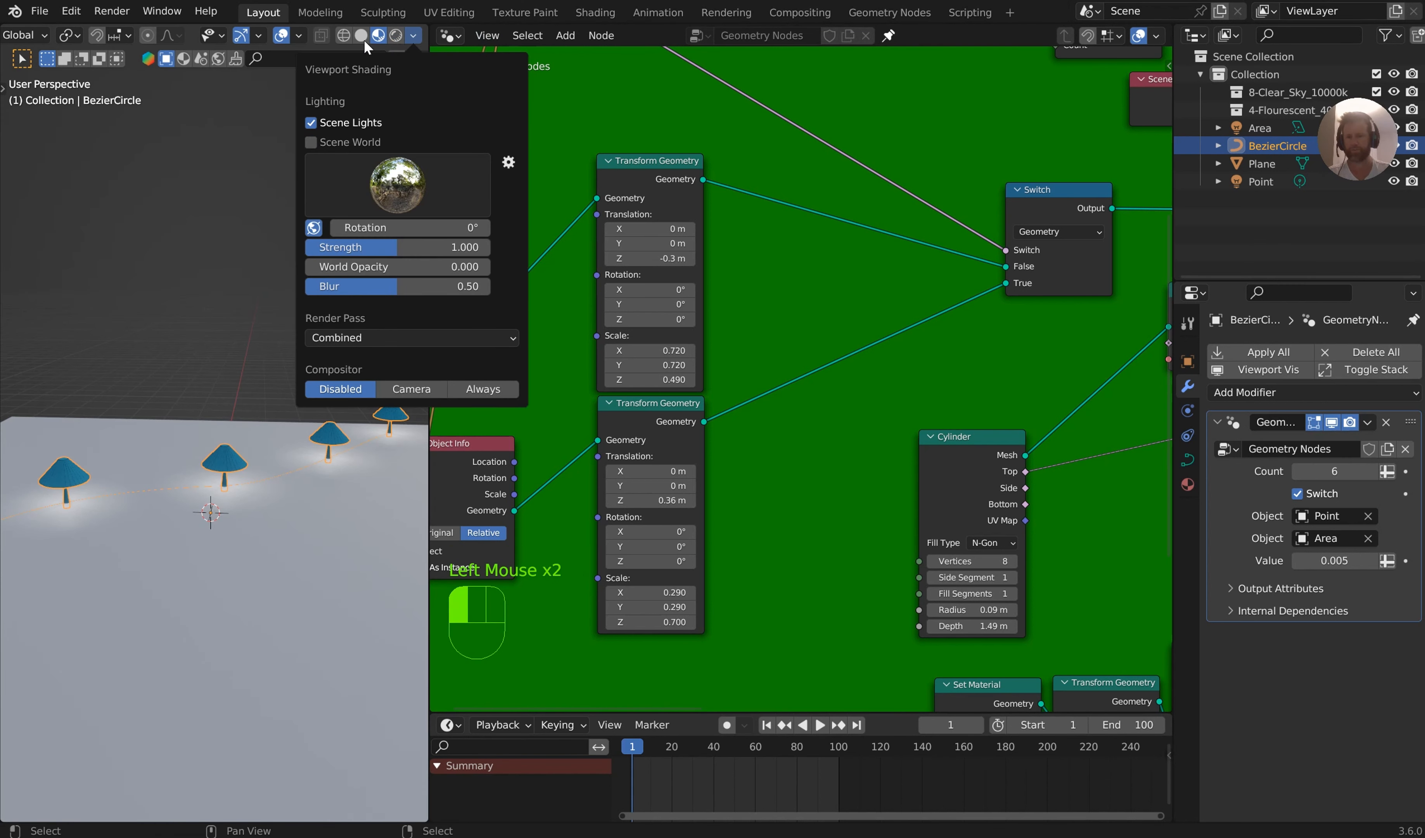
pyautogui.click(395, 35)
pyautogui.click(413, 36)
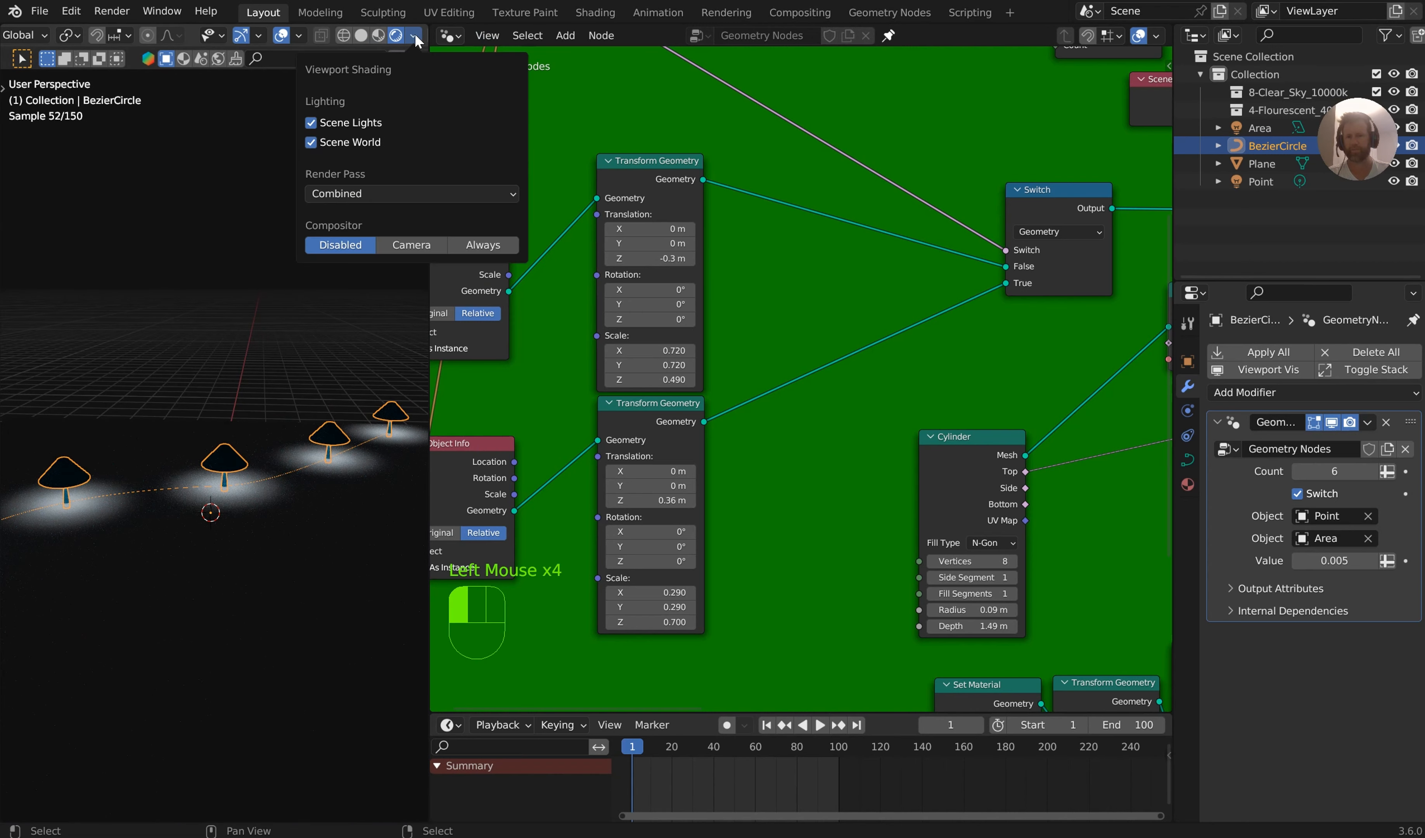
pyautogui.click(311, 141)
pyautogui.moveTo(295, 395); pyautogui.dragTo(305, 392, button='middle')
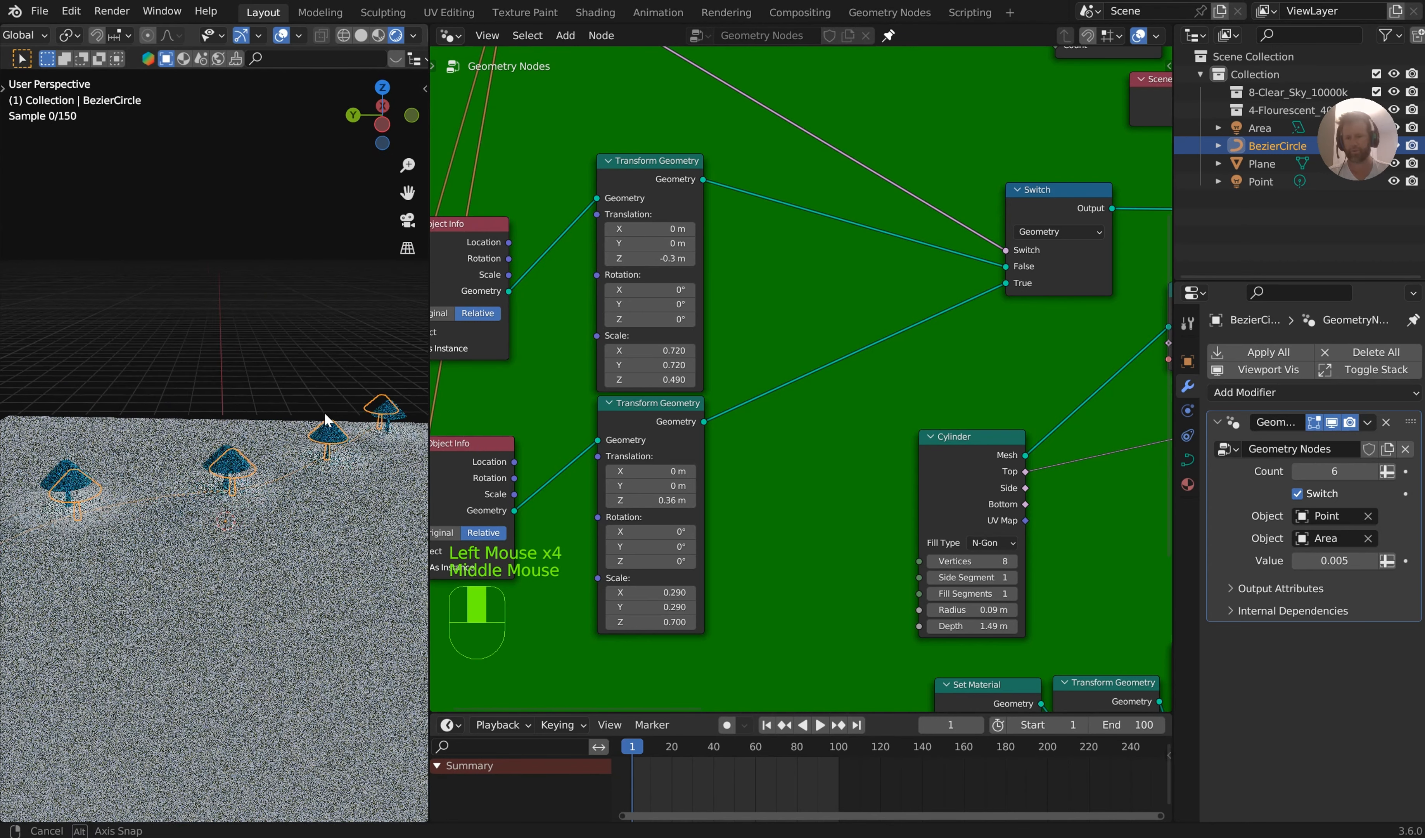
# Select the Point light, unpin the properties from the curve, and set the light's color to orange
pyautogui.click(1281, 182)
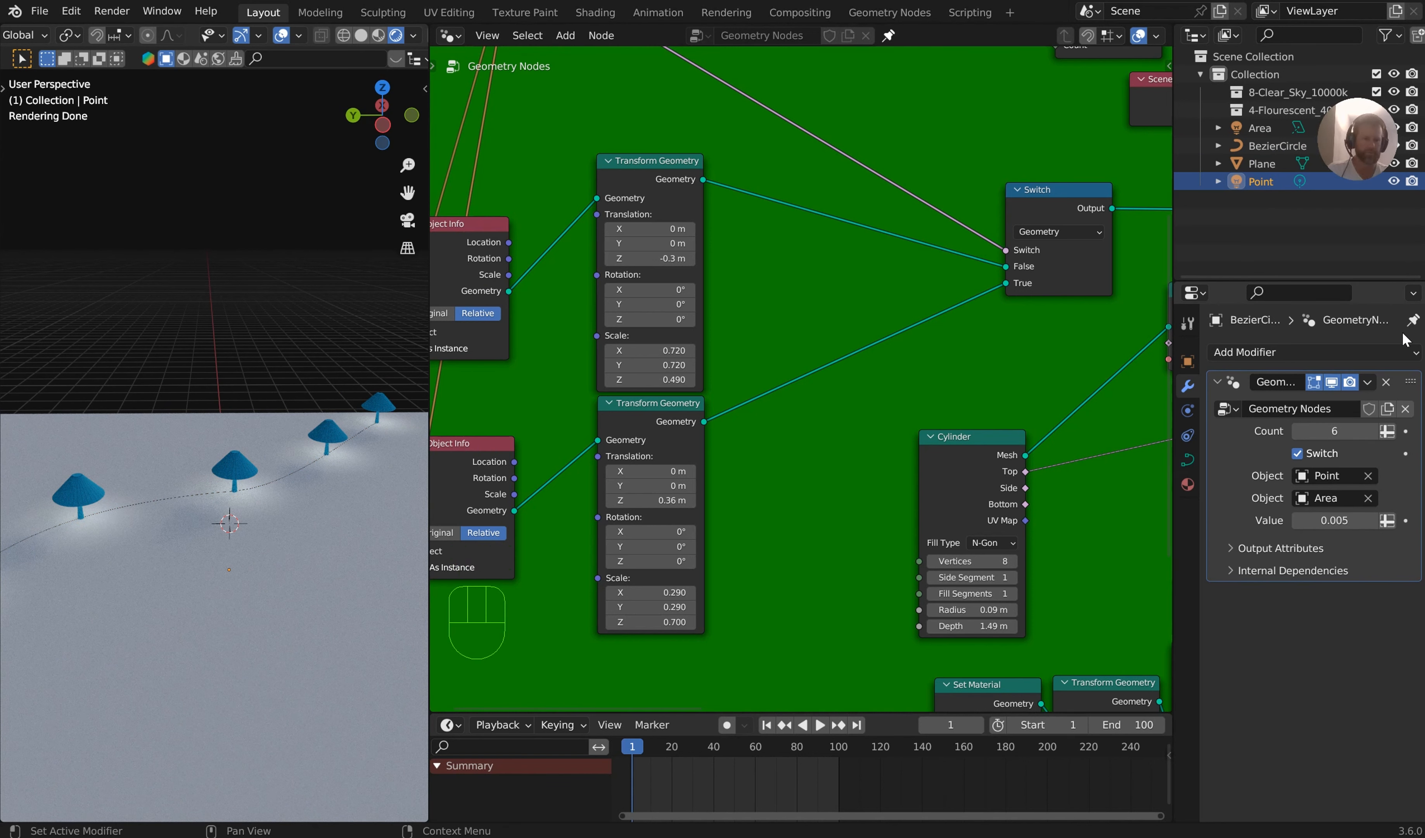
pyautogui.click(1413, 320)
pyautogui.click(1180, 591)
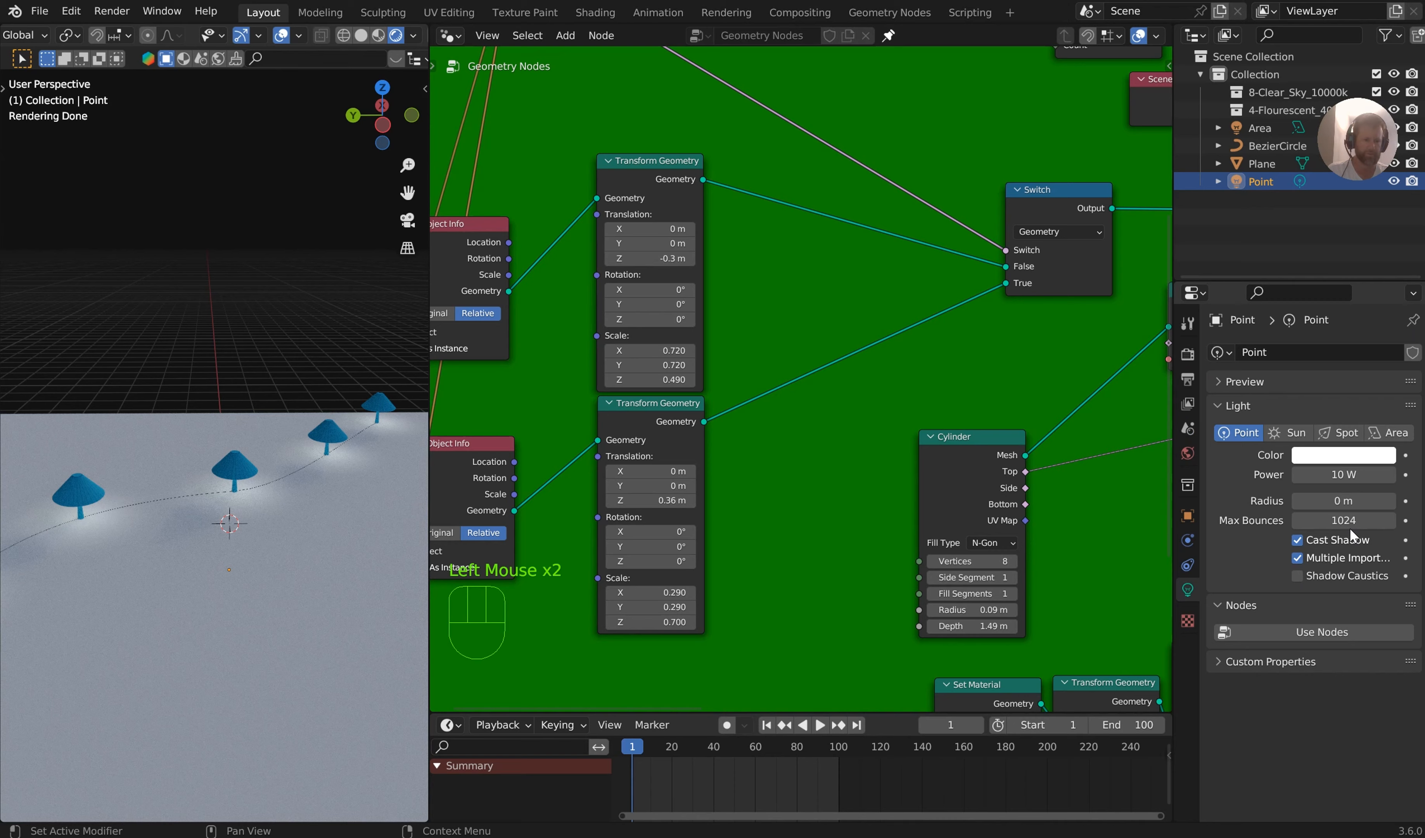
pyautogui.click(1334, 457)
pyautogui.moveTo(1317, 305); pyautogui.dragTo(1293, 340)
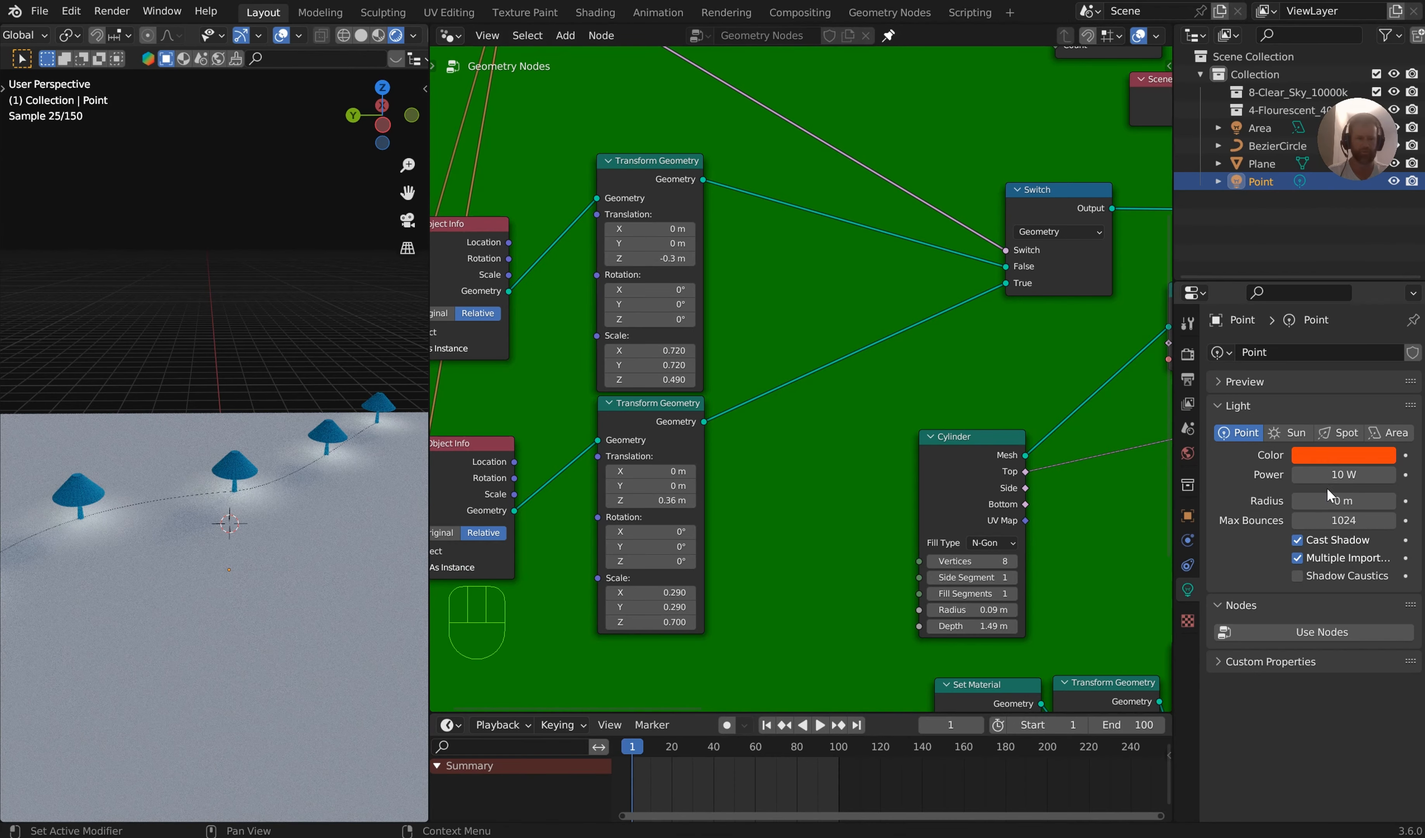
# Raise the Point light's power to 508.7 W
pyautogui.moveTo(1343, 474)
pyautogui.mouseDown()
pyautogui.moveTo(1403, 474)
pyautogui.moveTo(1322, 474)
pyautogui.mouseUp()
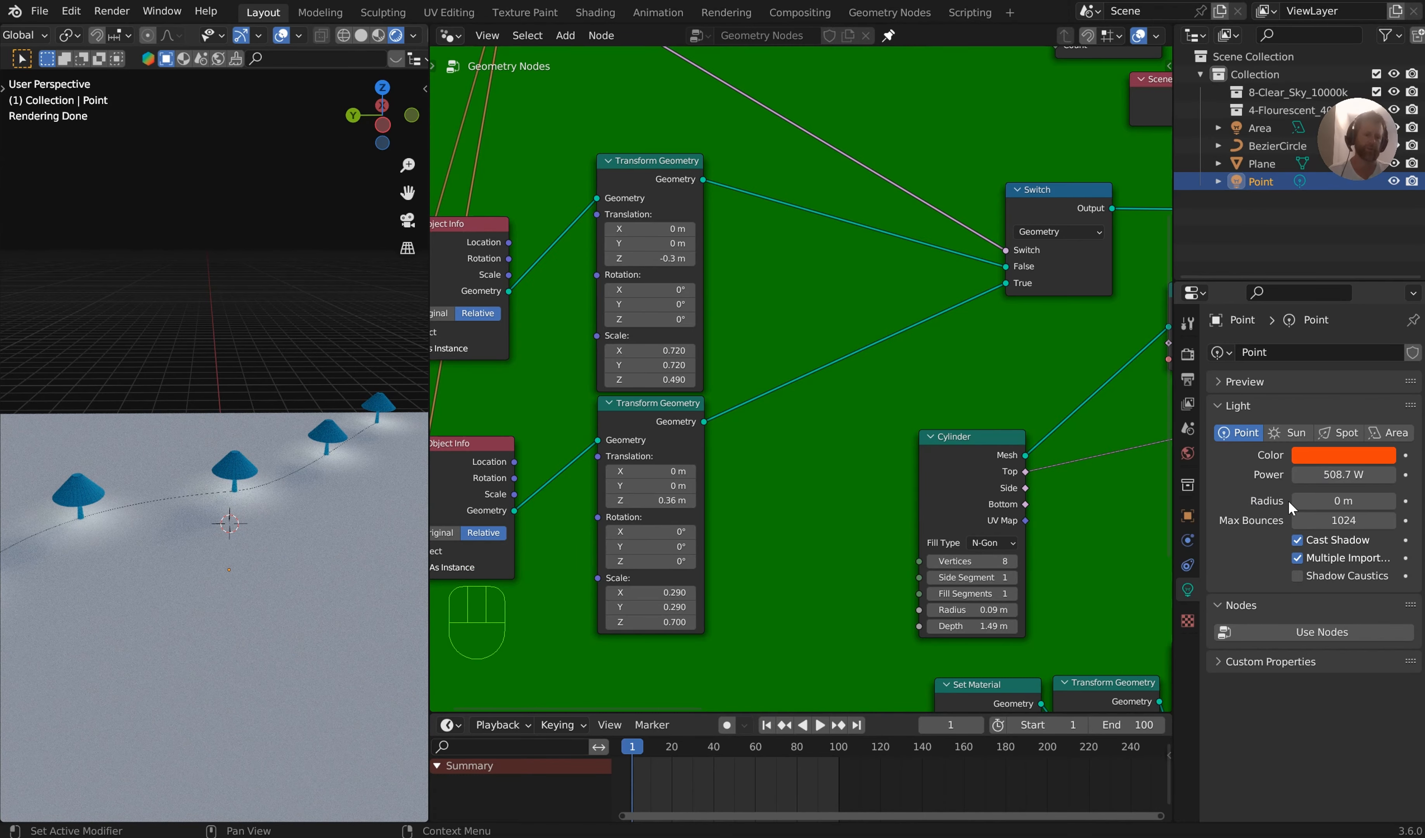
pyautogui.moveTo(1294, 501); pyautogui.dragTo(1306, 501)
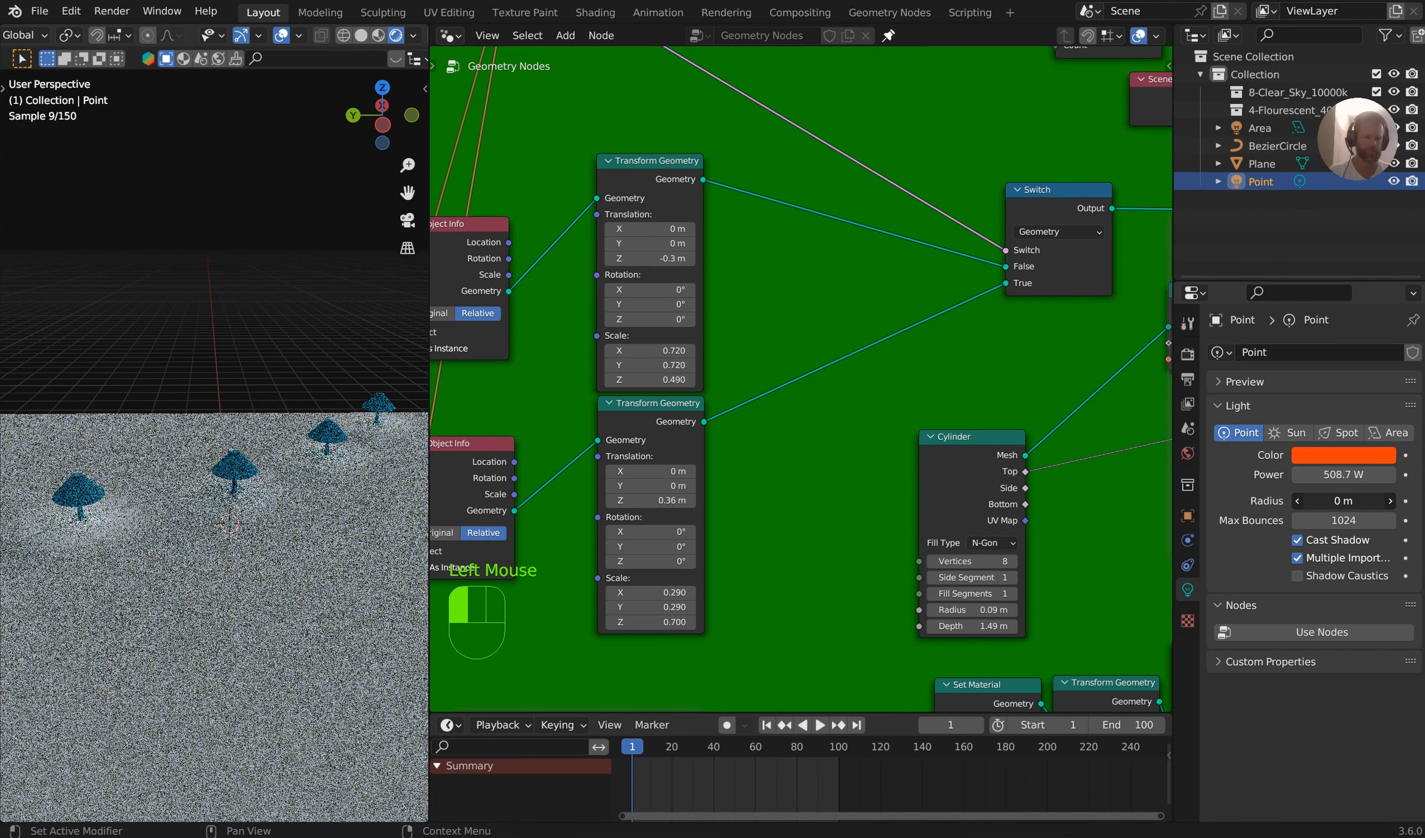
# Select the Area light and set its power to 149.4 W and its color to orange
pyautogui.click(1264, 128)
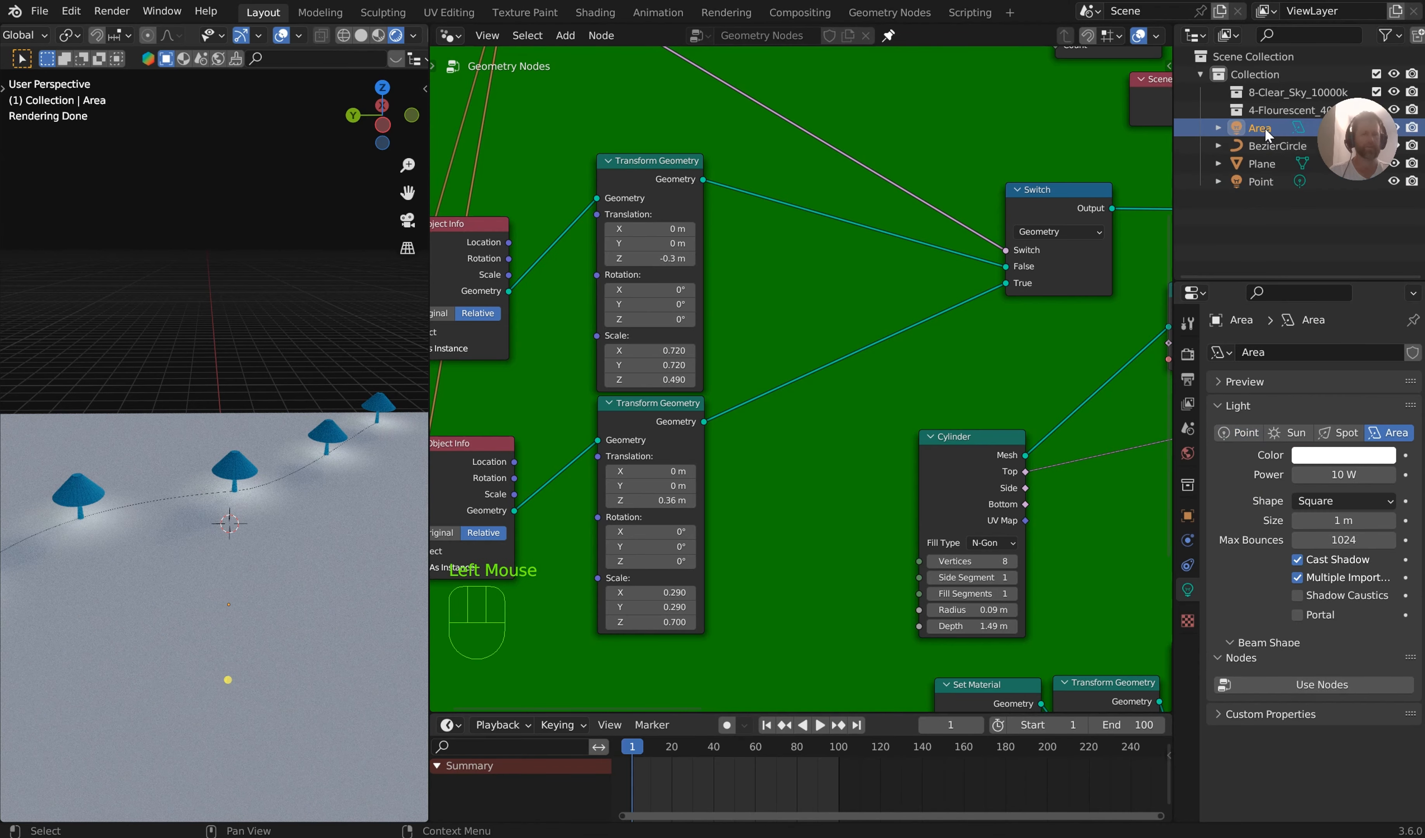
pyautogui.doubleClick(1343, 474)
pyautogui.write('145.3')
pyautogui.press('Return')
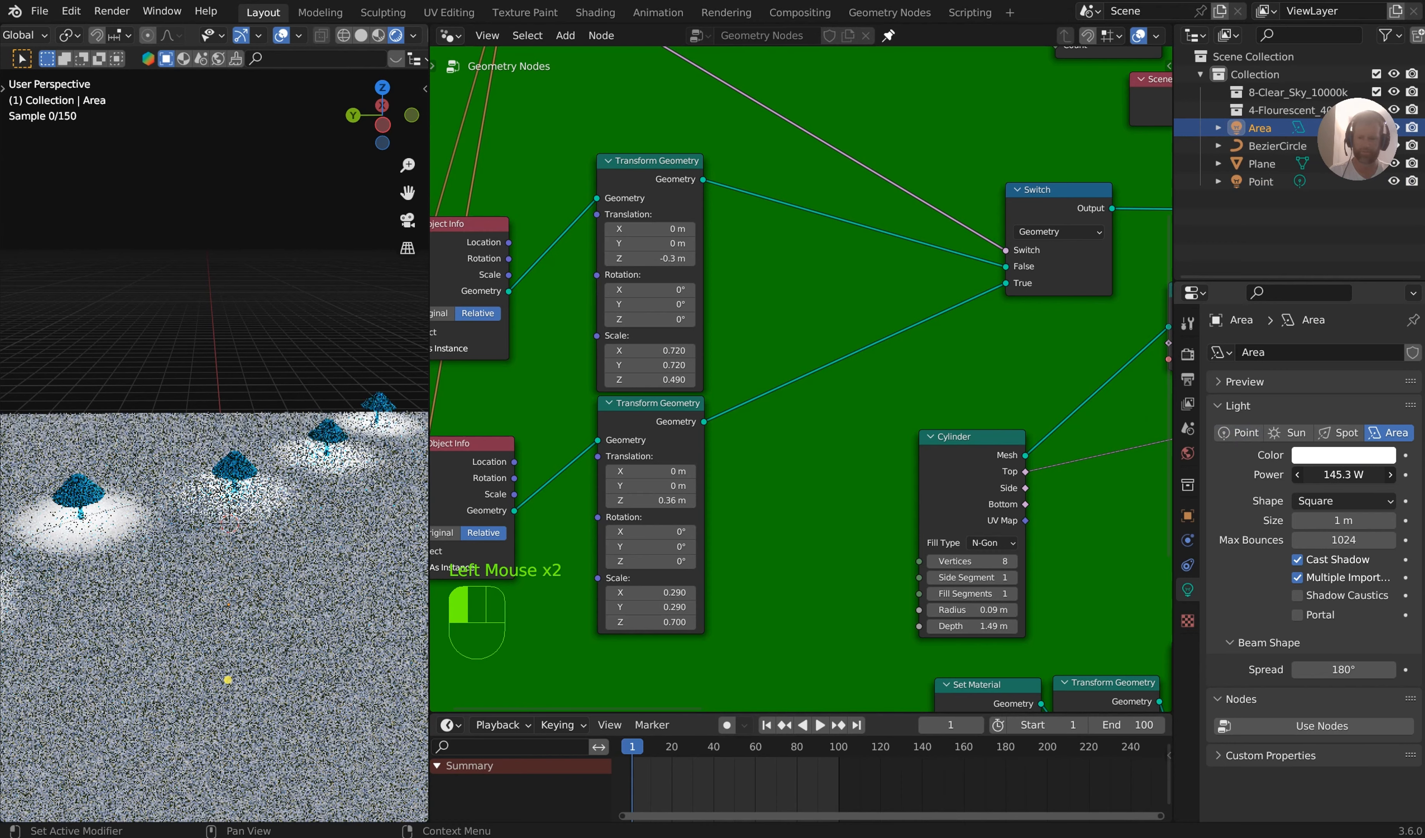
pyautogui.moveTo(1344, 474); pyautogui.dragTo(1350, 474)
pyautogui.click(1348, 458)
pyautogui.moveTo(1281, 289); pyautogui.dragTo(1278, 344)
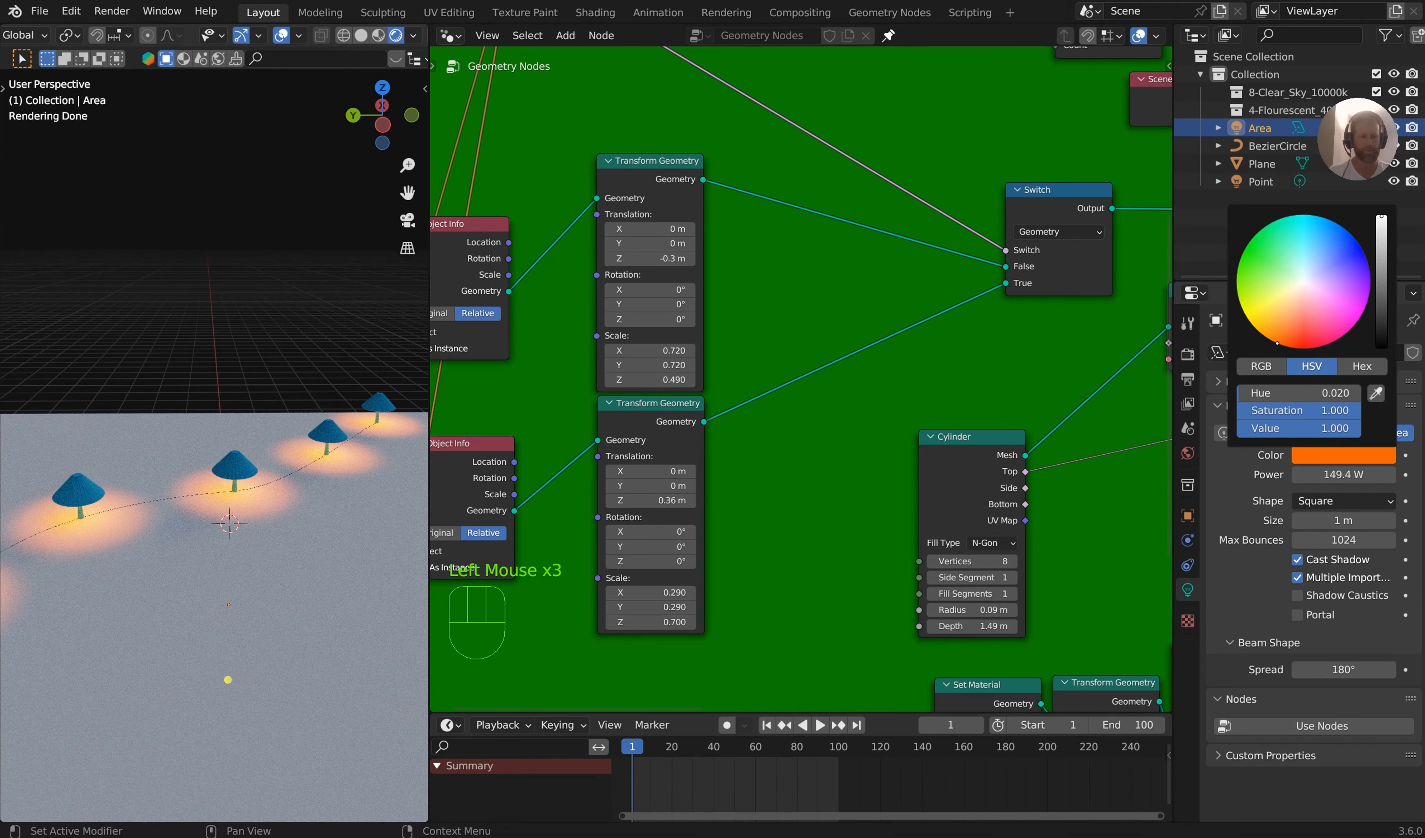
# Enable nodes for the Area light and replace the timeline with an enlarged Shader Editor showing its node tree
pyautogui.click(1330, 722)
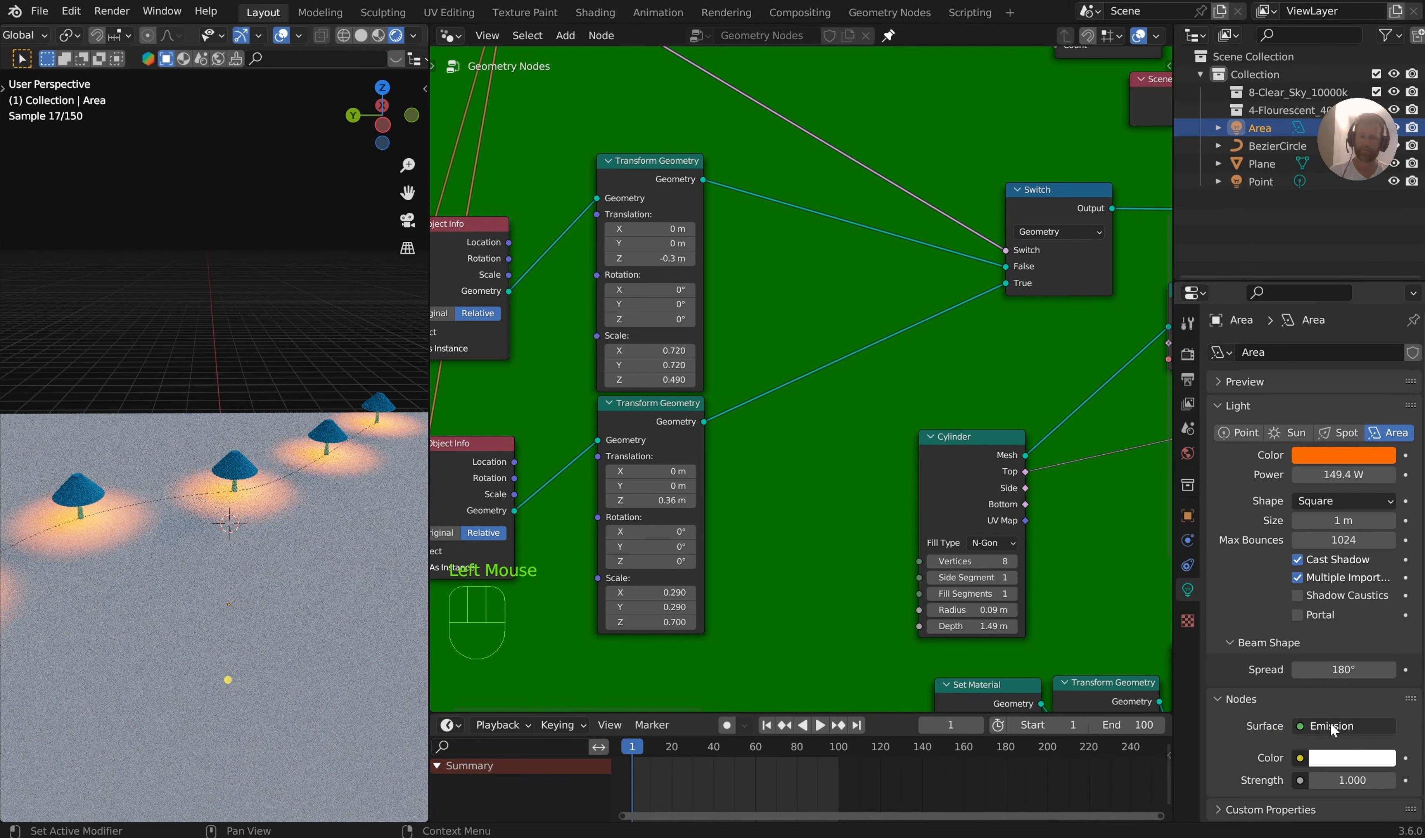
pyautogui.moveTo(1173, 646)
pyautogui.mouseDown()
pyautogui.moveTo(1014, 647)
pyautogui.moveTo(1150, 646)
pyautogui.mouseUp()
pyautogui.click(451, 725)
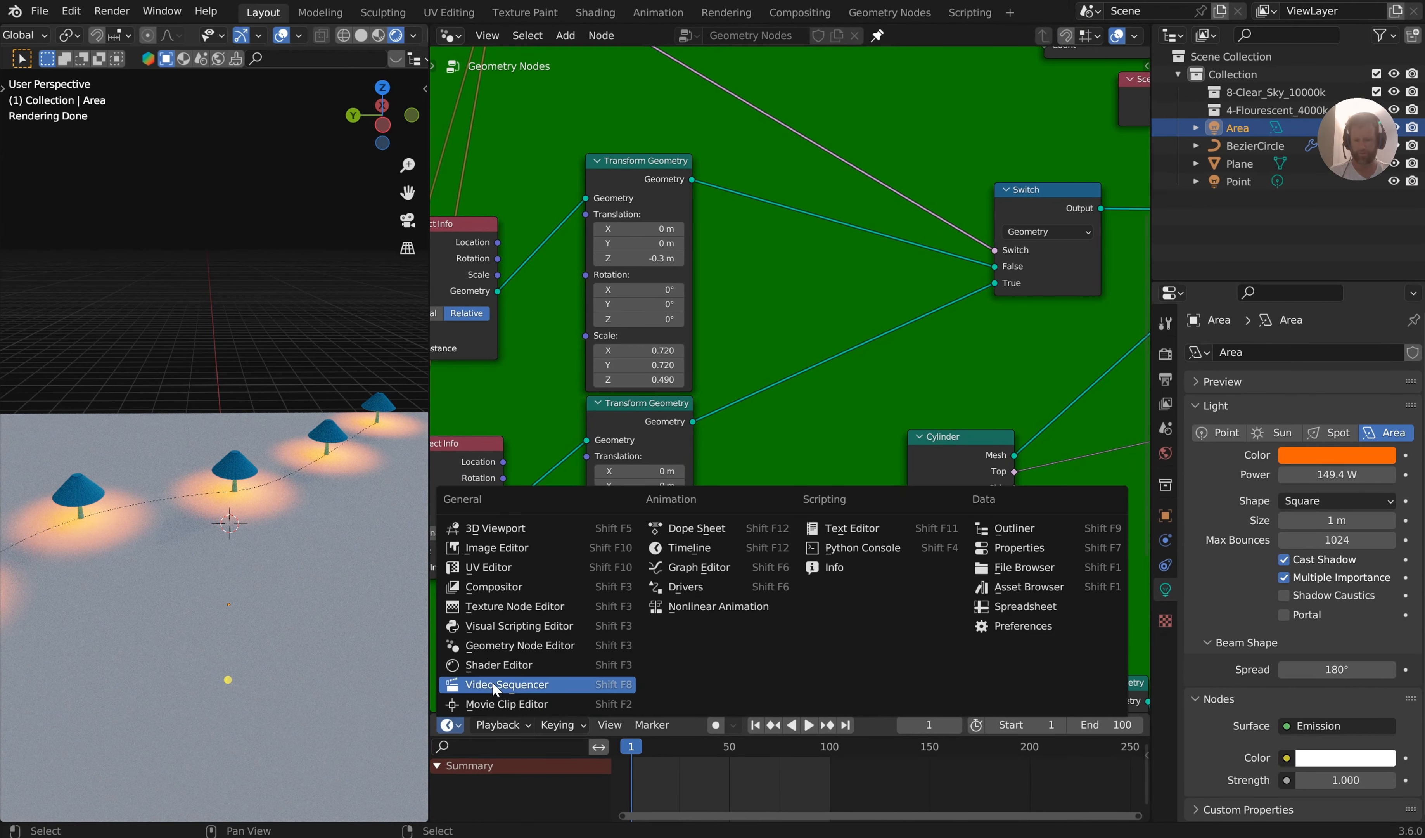
pyautogui.click(497, 667)
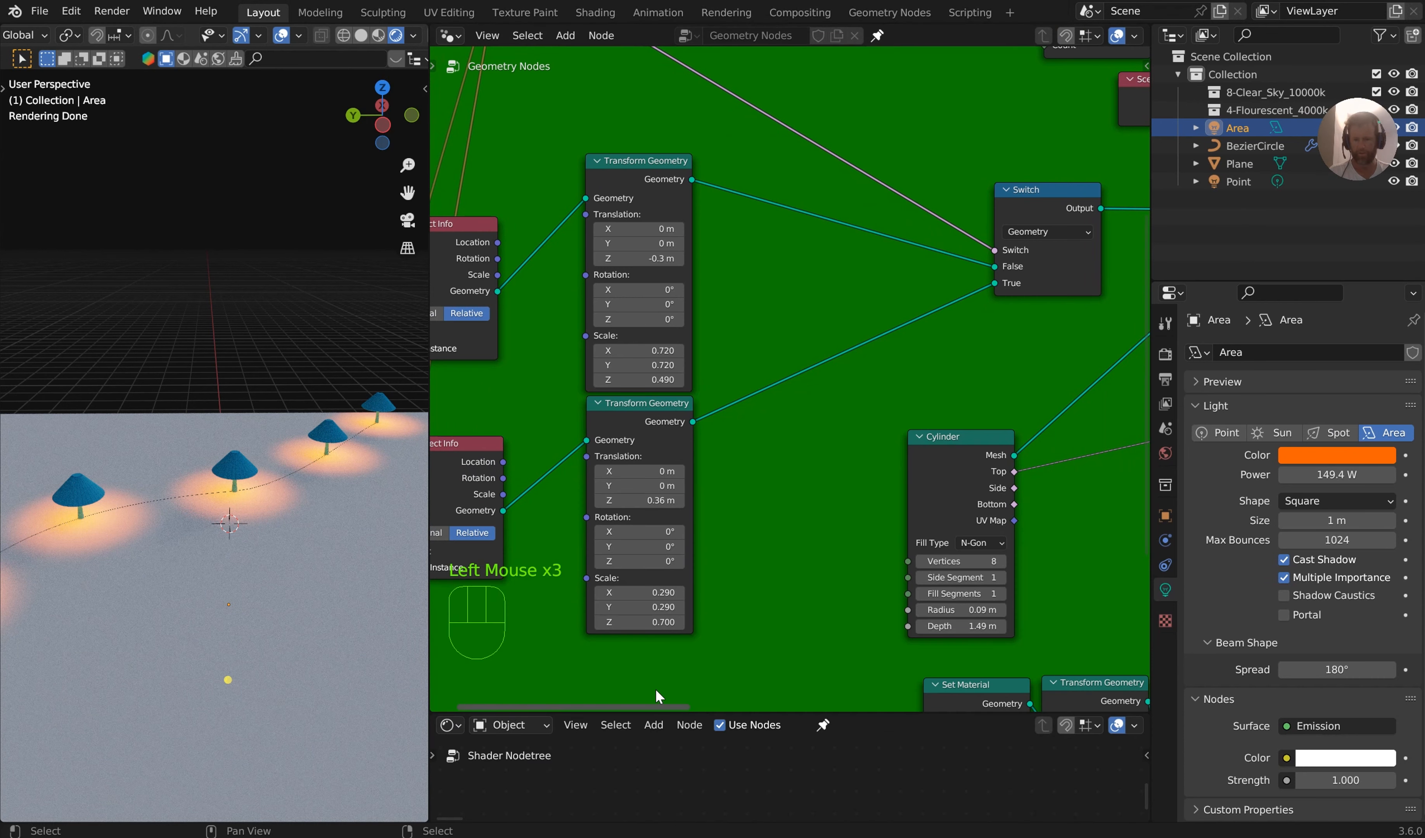
pyautogui.moveTo(772, 712); pyautogui.dragTo(487, 352)
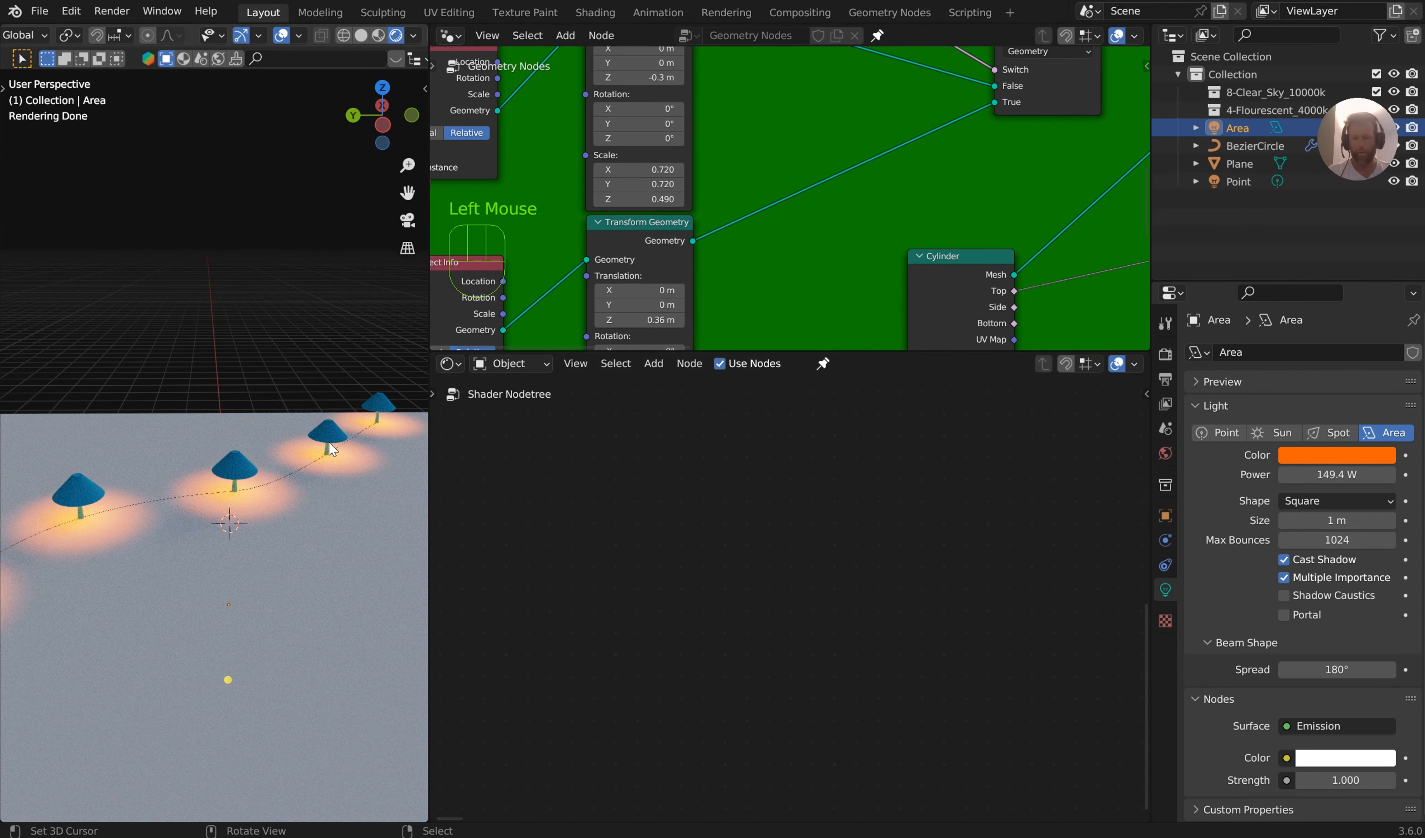
pyautogui.scroll(-4, 737, 520)
pyautogui.scroll(4, 915, 541)
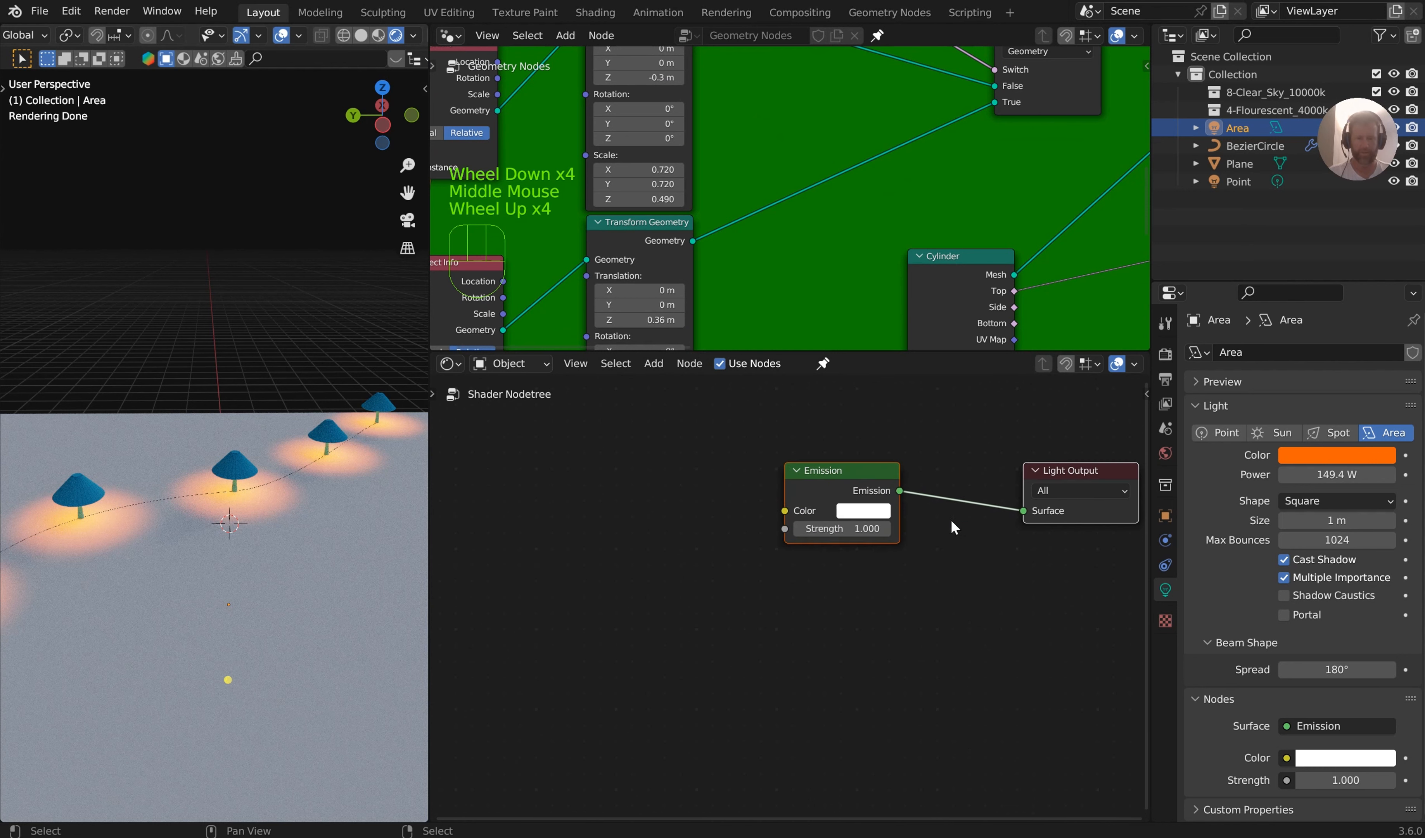
# Add a Blackbody node connected to the Color input of the Area light's Emission node
pyautogui.moveTo(905, 479); pyautogui.dragTo(847, 581, button='middle')
pyautogui.click(794, 564)
pyautogui.hotkey('shift', 'a')
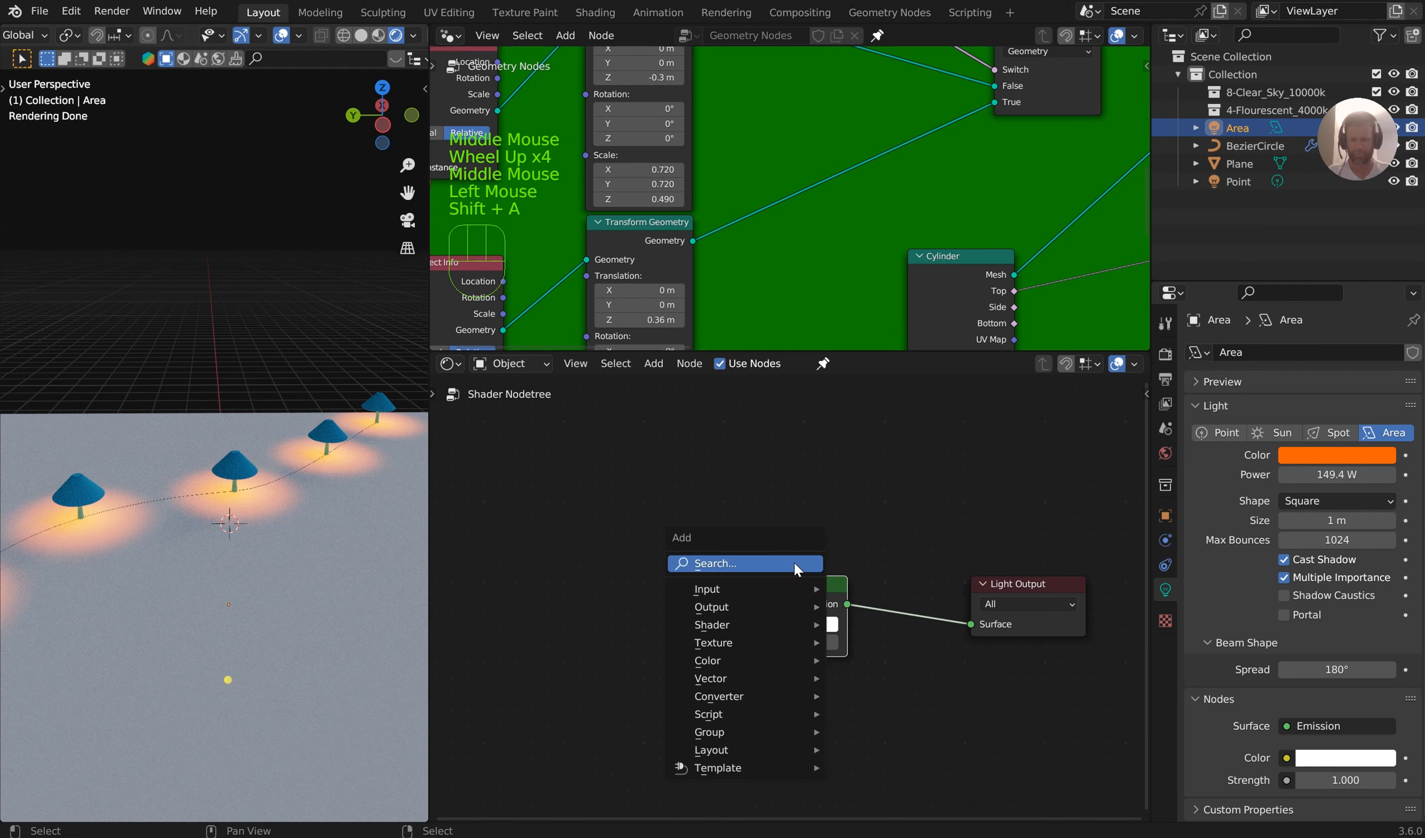
pyautogui.rightClick(747, 471)
pyautogui.moveTo(732, 624); pyautogui.dragTo(613, 570)
pyautogui.write('black')
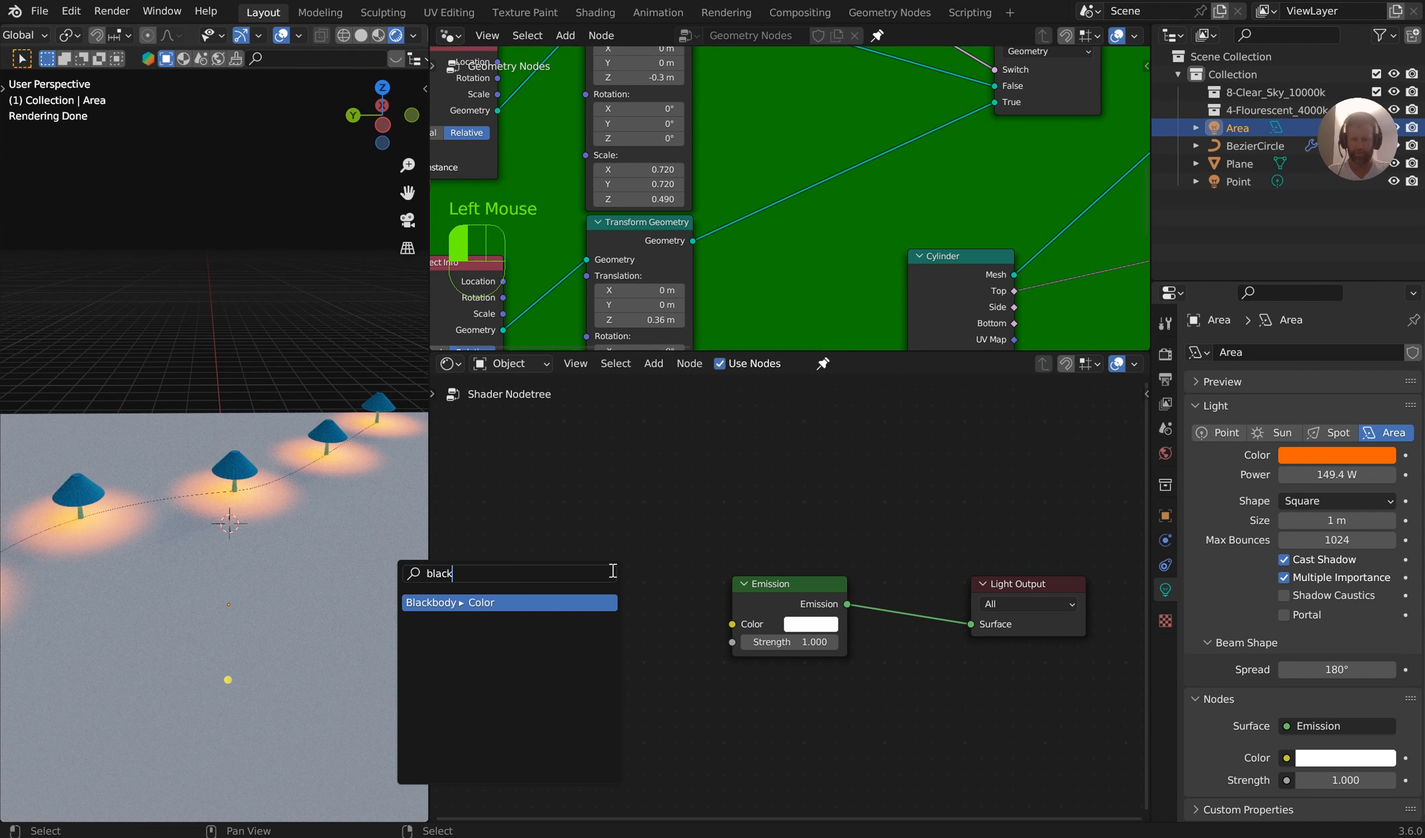
pyautogui.click(577, 601)
pyautogui.click(616, 550)
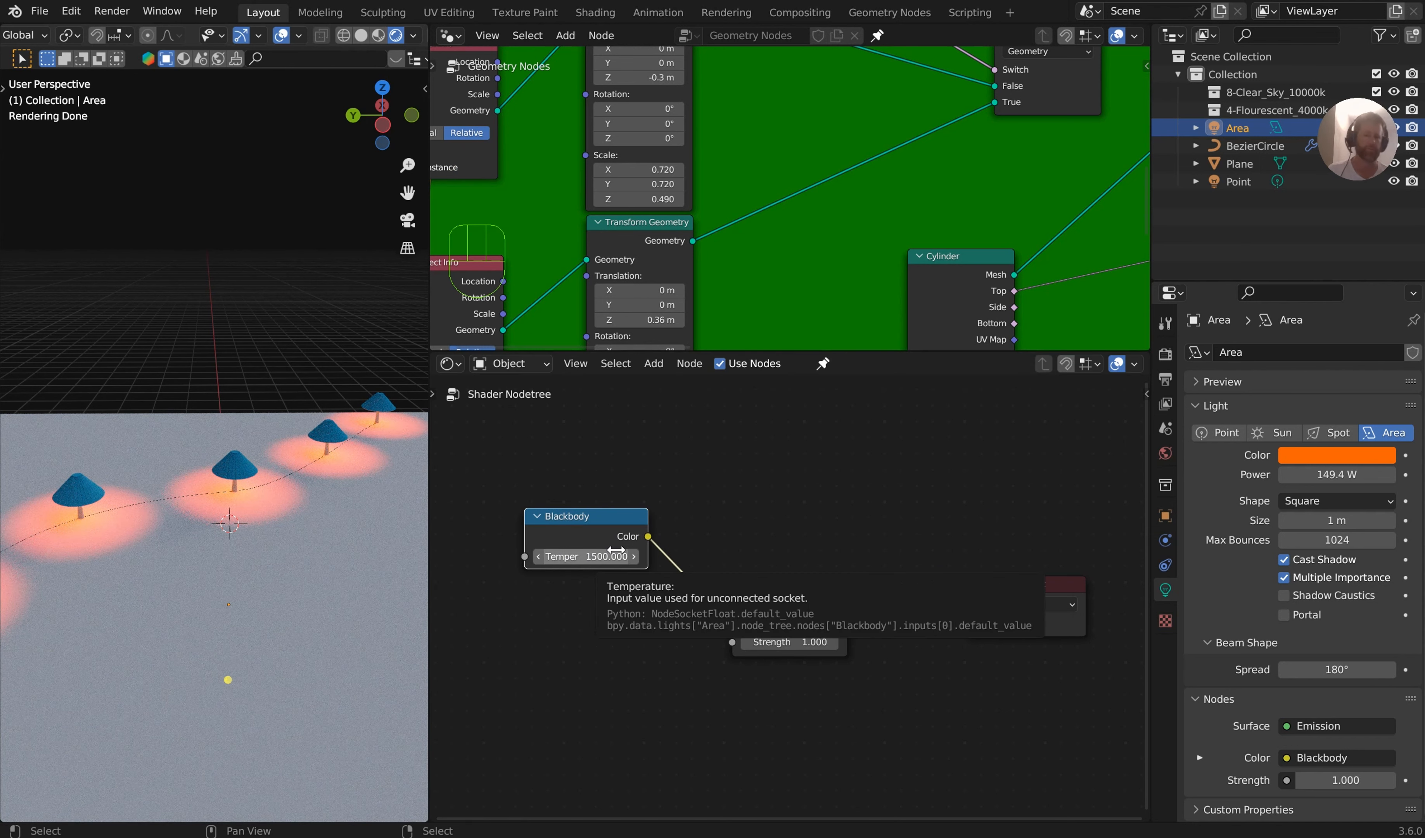
# Show the viewport sidebar with the LM Studio light manager settings
pyautogui.rightClick(305, 315)
pyautogui.press('n')
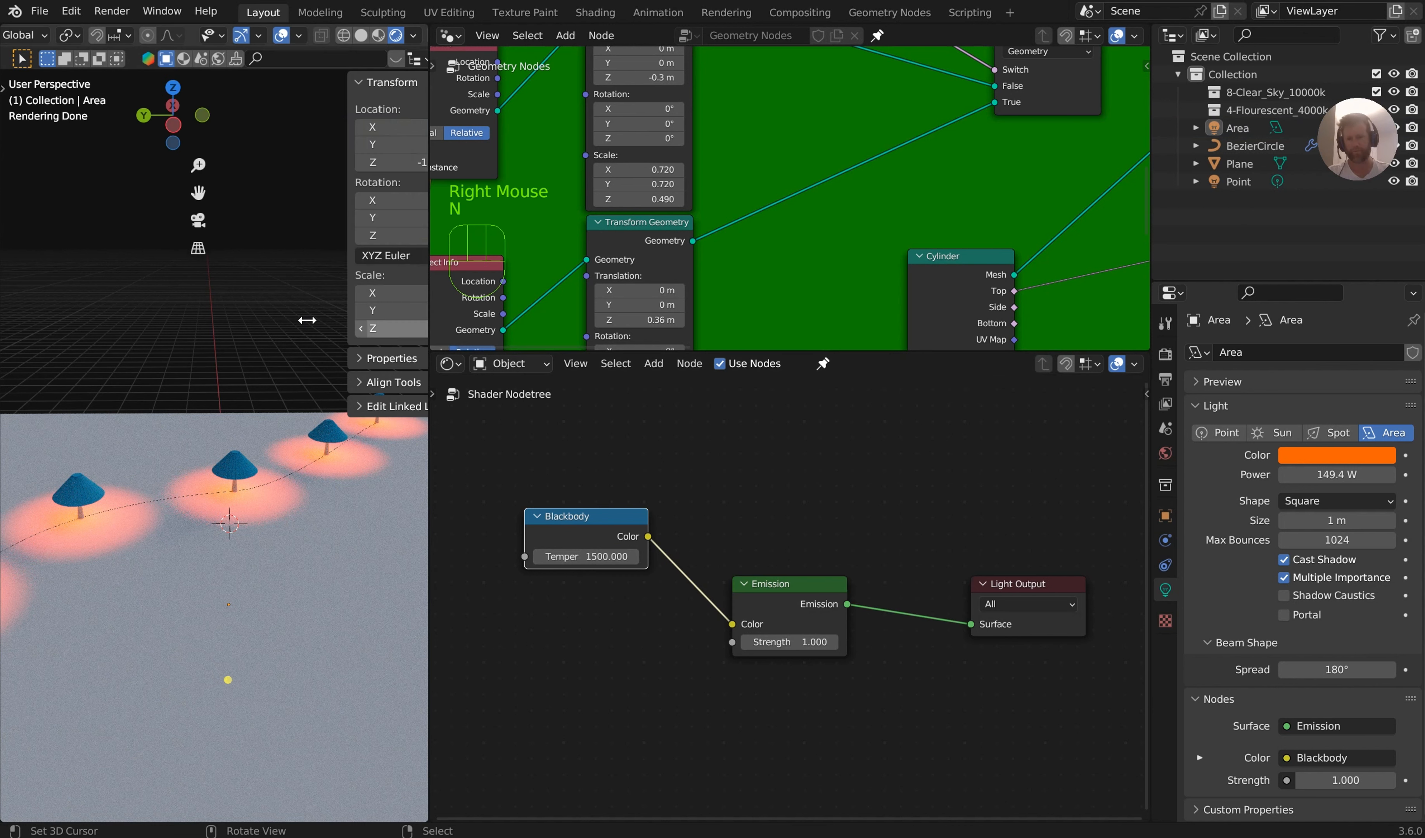
pyautogui.scroll(-2, 419, 749)
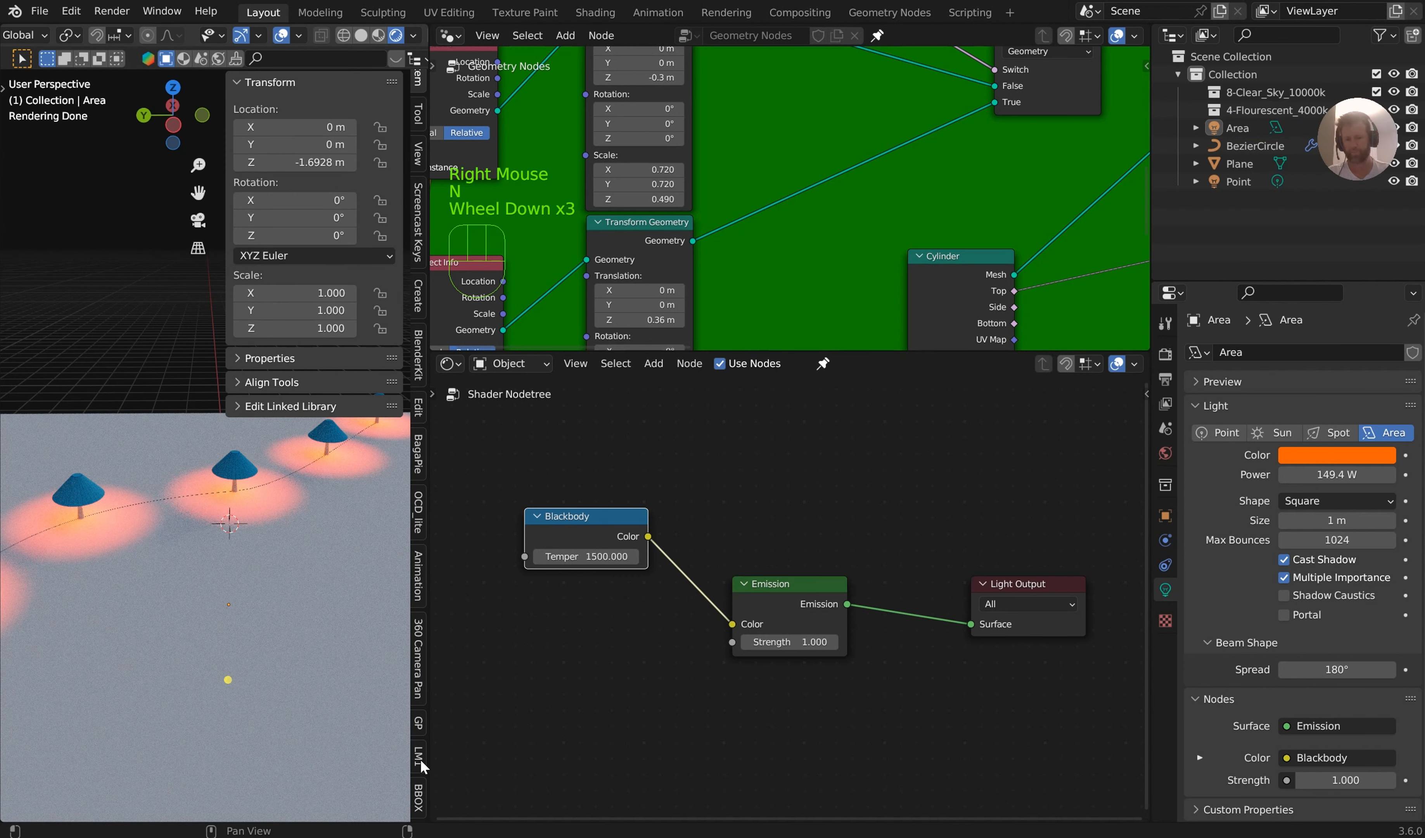
pyautogui.click(421, 763)
pyautogui.click(327, 161)
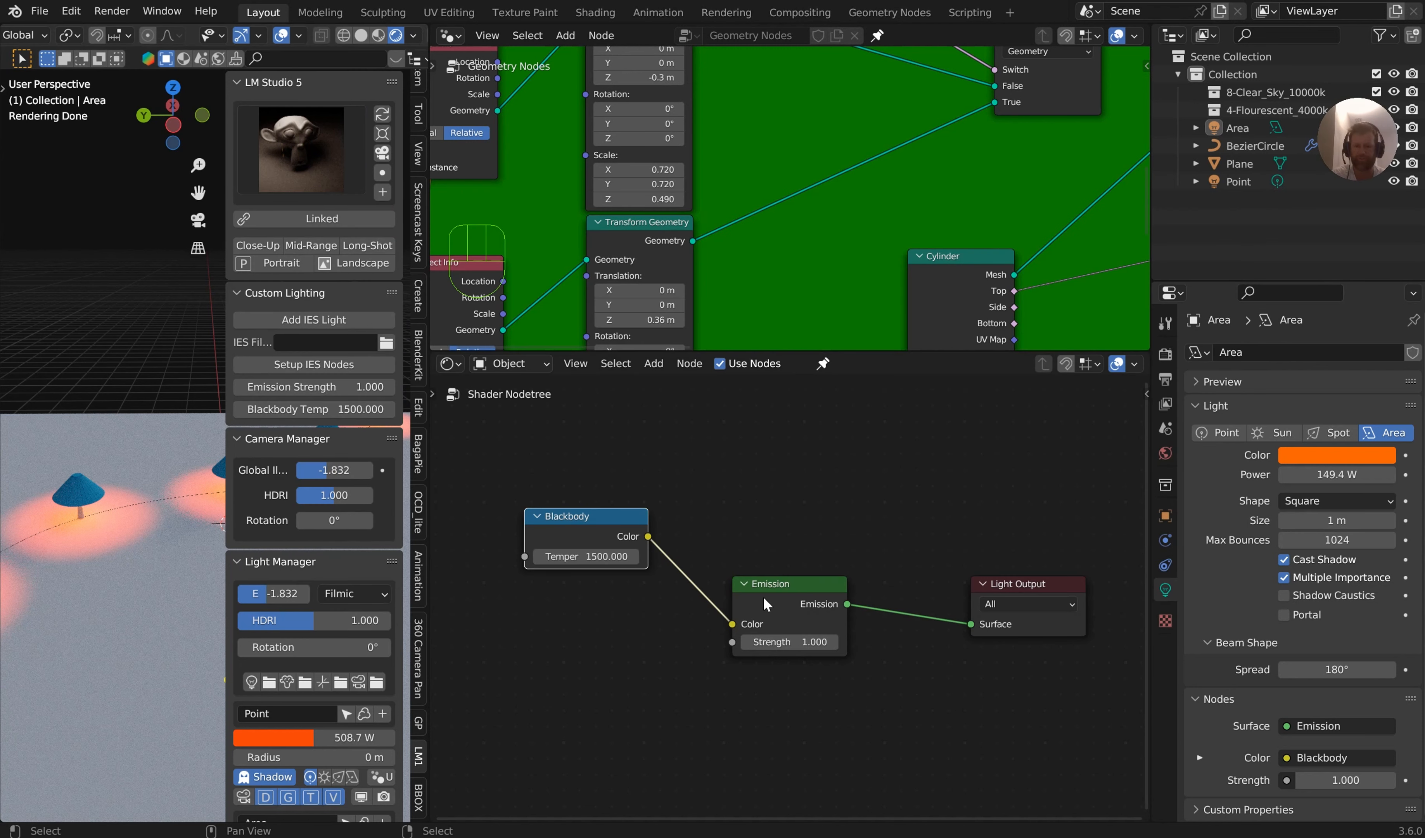
# Set the Blackbody node's temperature to 2700
pyautogui.click(586, 556)
pyautogui.click(692, 556)
pyautogui.moveTo(768, 551); pyautogui.dragTo(881, 566, button='middle')
pyautogui.scroll(4, 847, 530)
pyautogui.scroll(2, 863, 564)
pyautogui.click(713, 555)
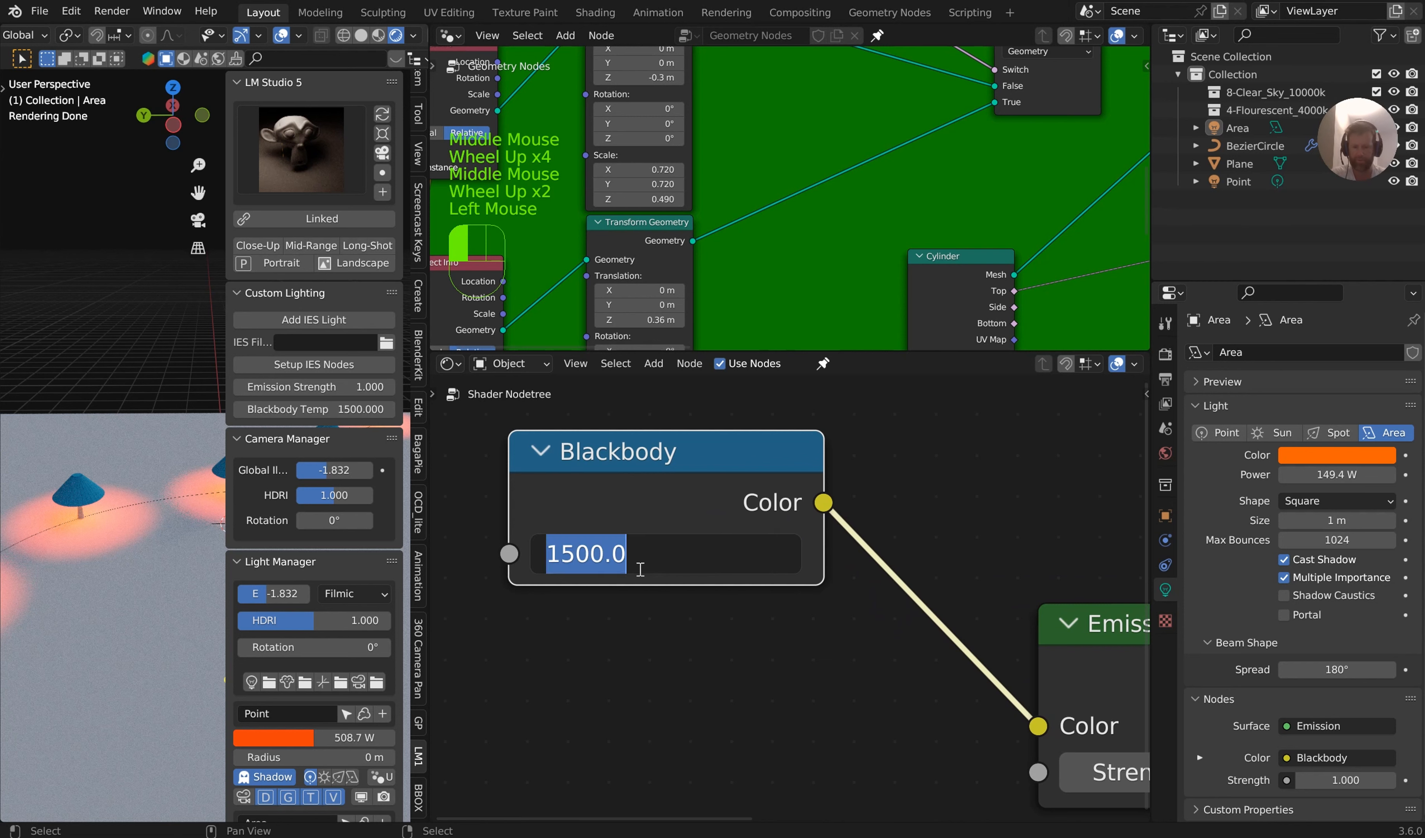
pyautogui.write('2700')
pyautogui.press('Return')
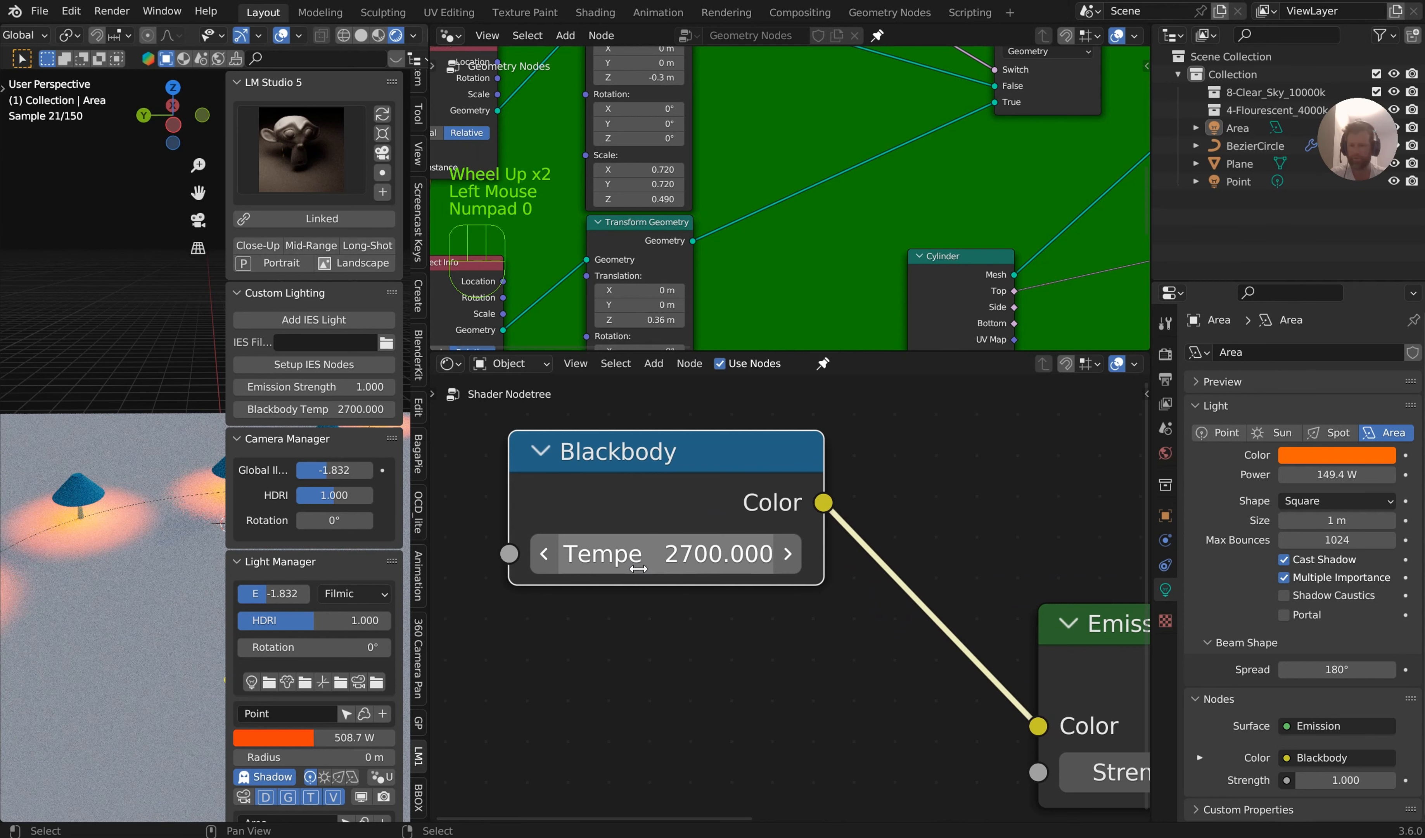
# Change the Blackbody node's temperature to 3200
pyautogui.click(676, 566)
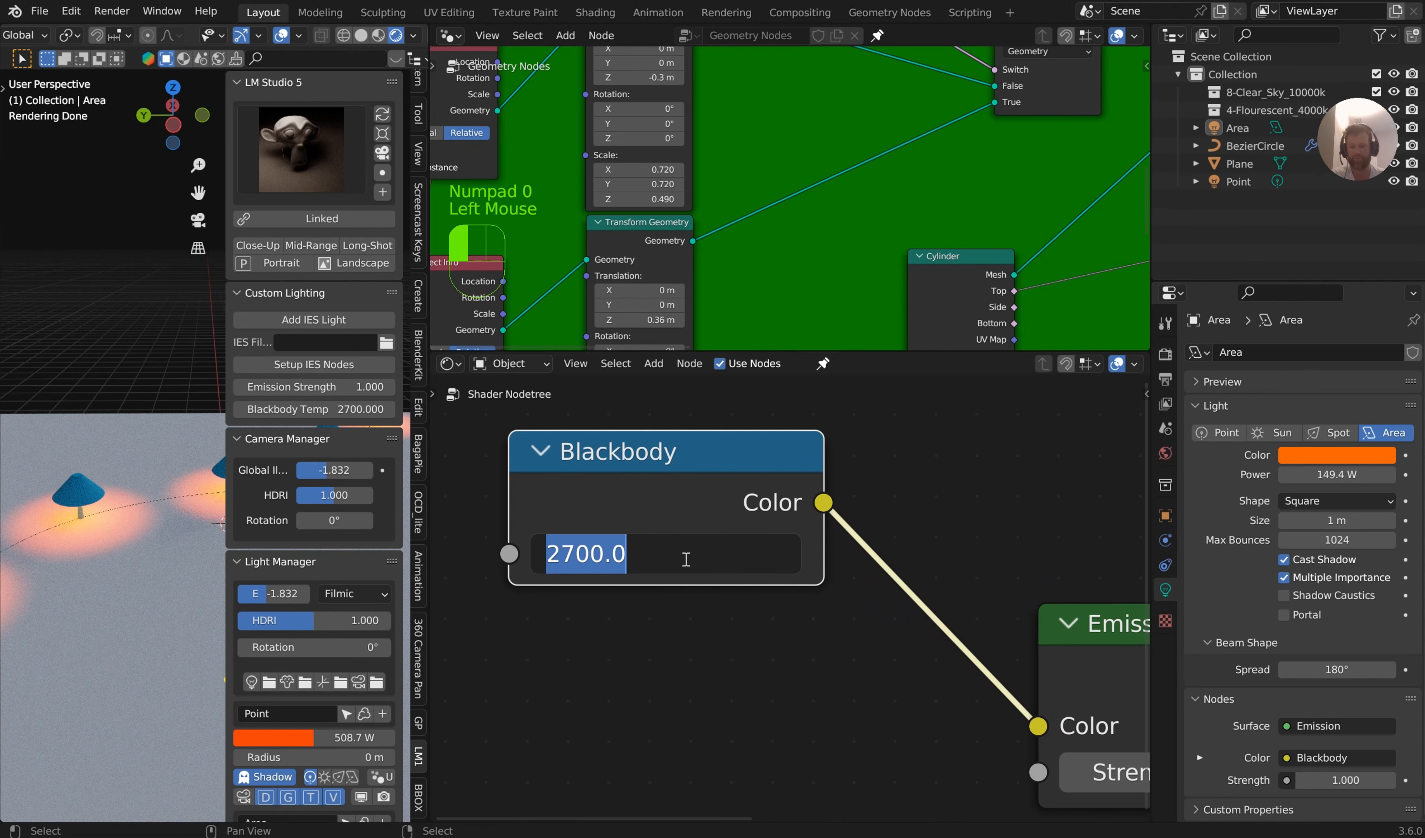
pyautogui.write('3200')
pyautogui.press('Return')
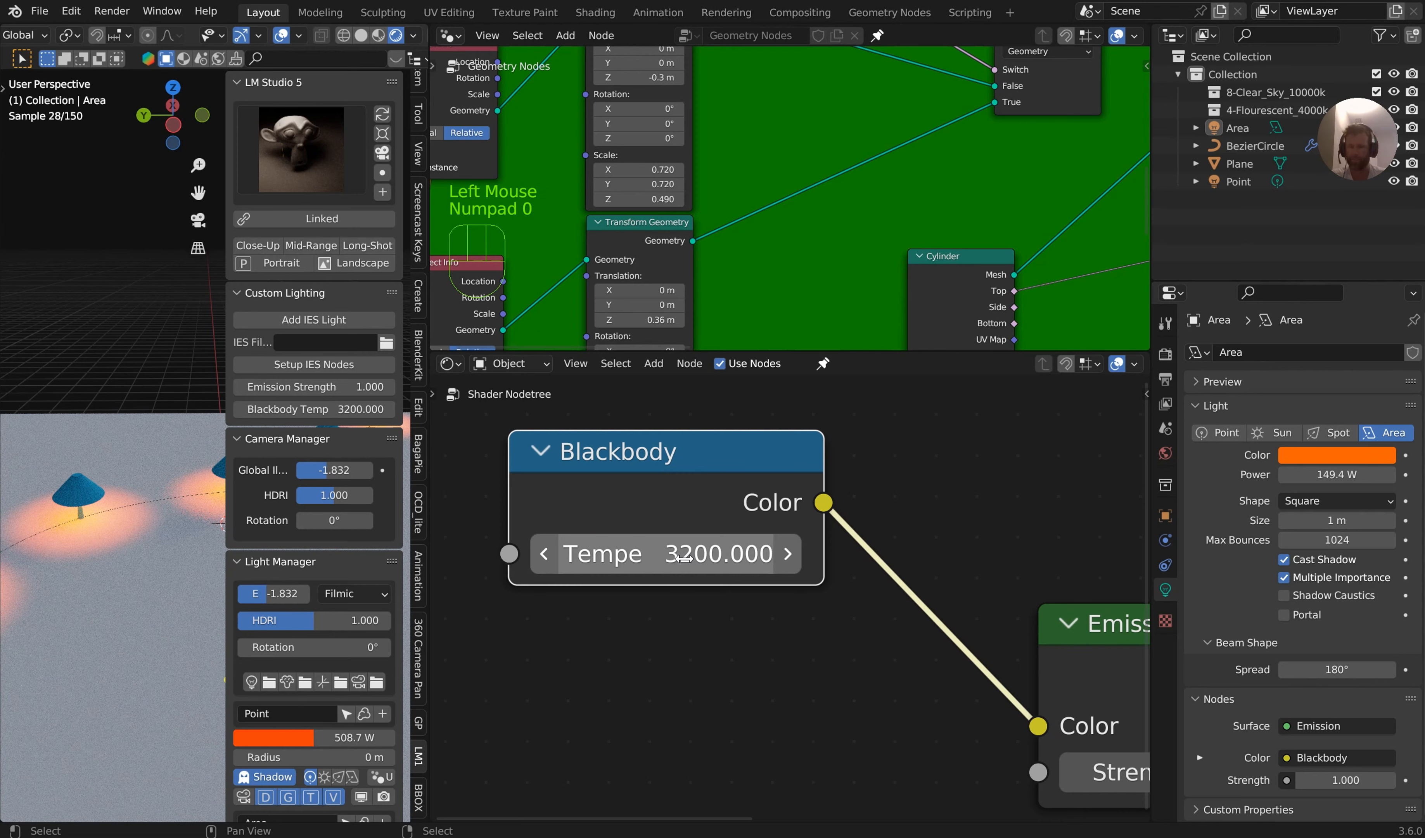
# Move the Blackbody node closer to the Emission node and set the Emission strength to 5.300
pyautogui.scroll(-1, 1063, 593)
pyautogui.moveTo(1063, 593); pyautogui.dragTo(904, 554, button='middle')
pyautogui.scroll(-2, 903, 553)
pyautogui.moveTo(652, 491); pyautogui.dragTo(724, 547)
pyautogui.moveTo(940, 670); pyautogui.dragTo(972, 670)
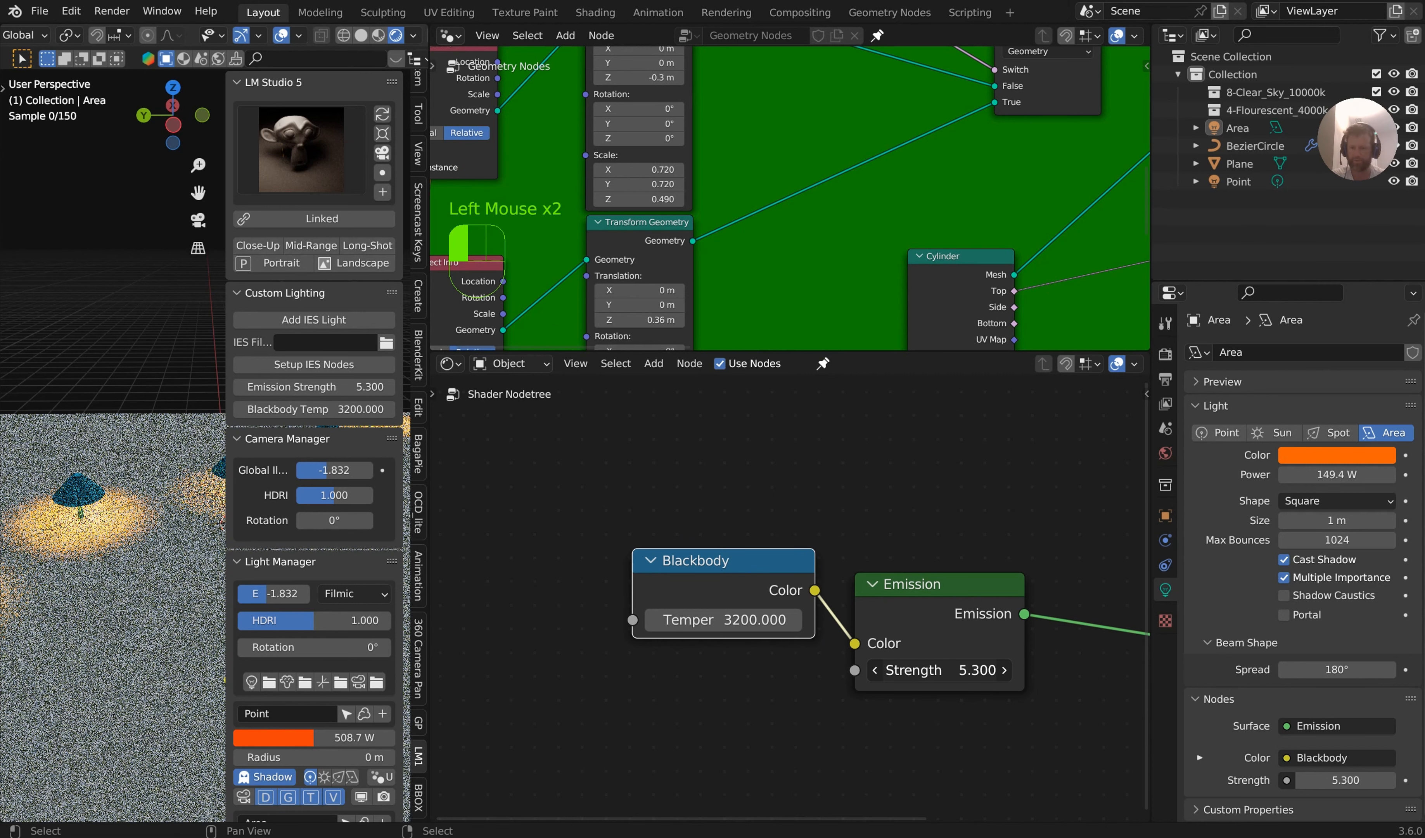
pyautogui.scroll(-3, 716, 516)
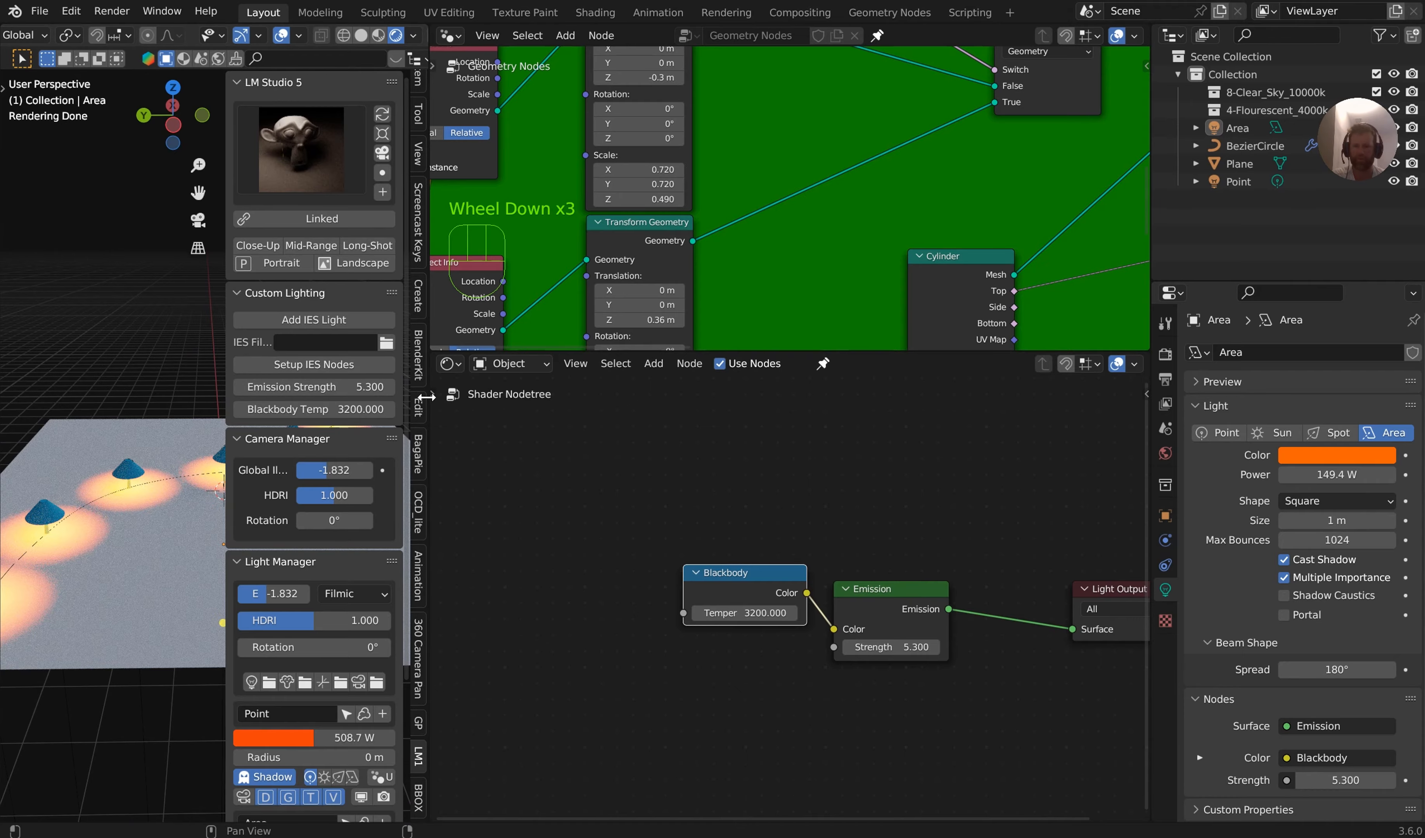
# Widen the 3D viewport over the node editors, then select BezierCircle and pin its Geometry Nodes modifier properties
pyautogui.moveTo(429, 395); pyautogui.dragTo(1125, 403)
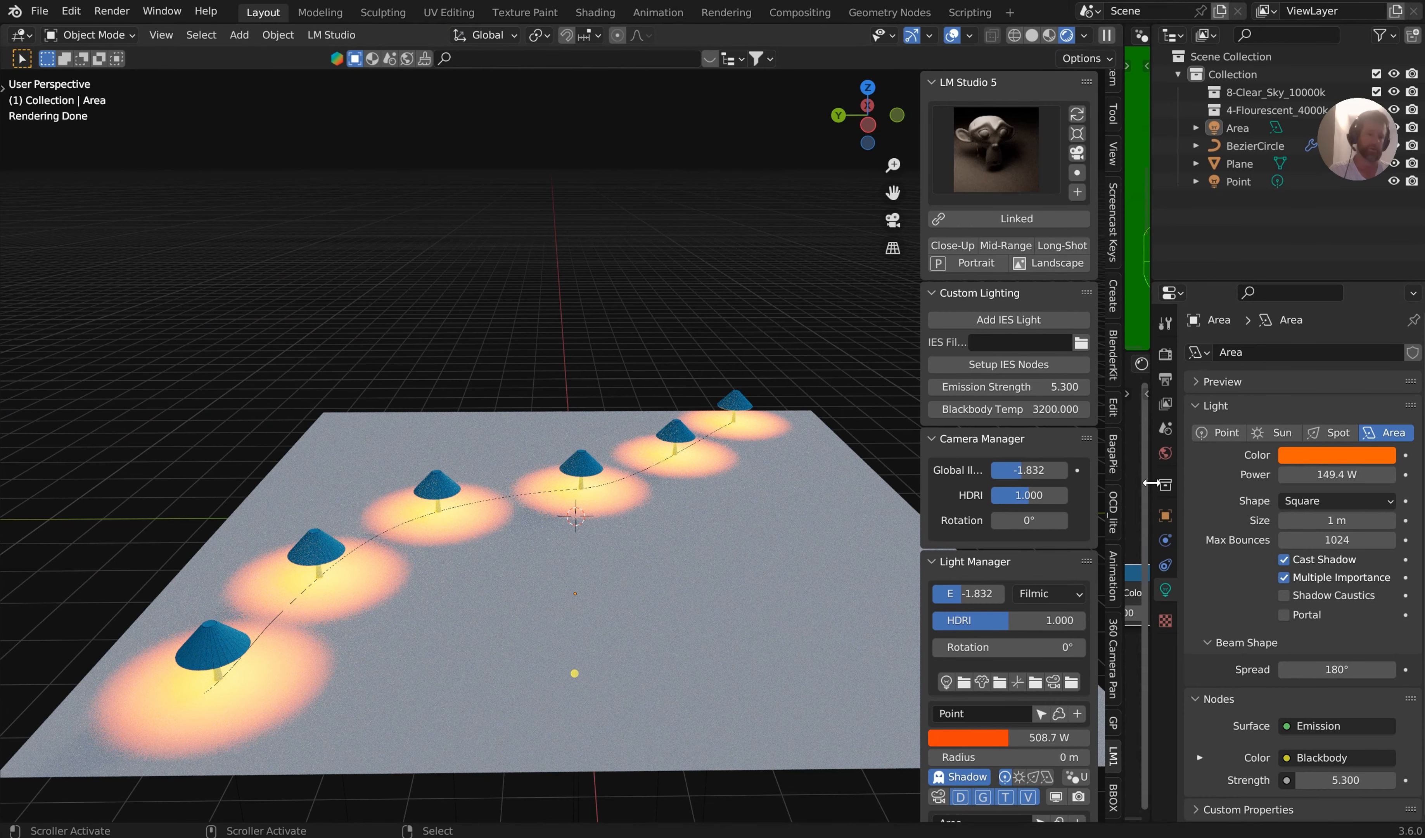
pyautogui.click(1255, 145)
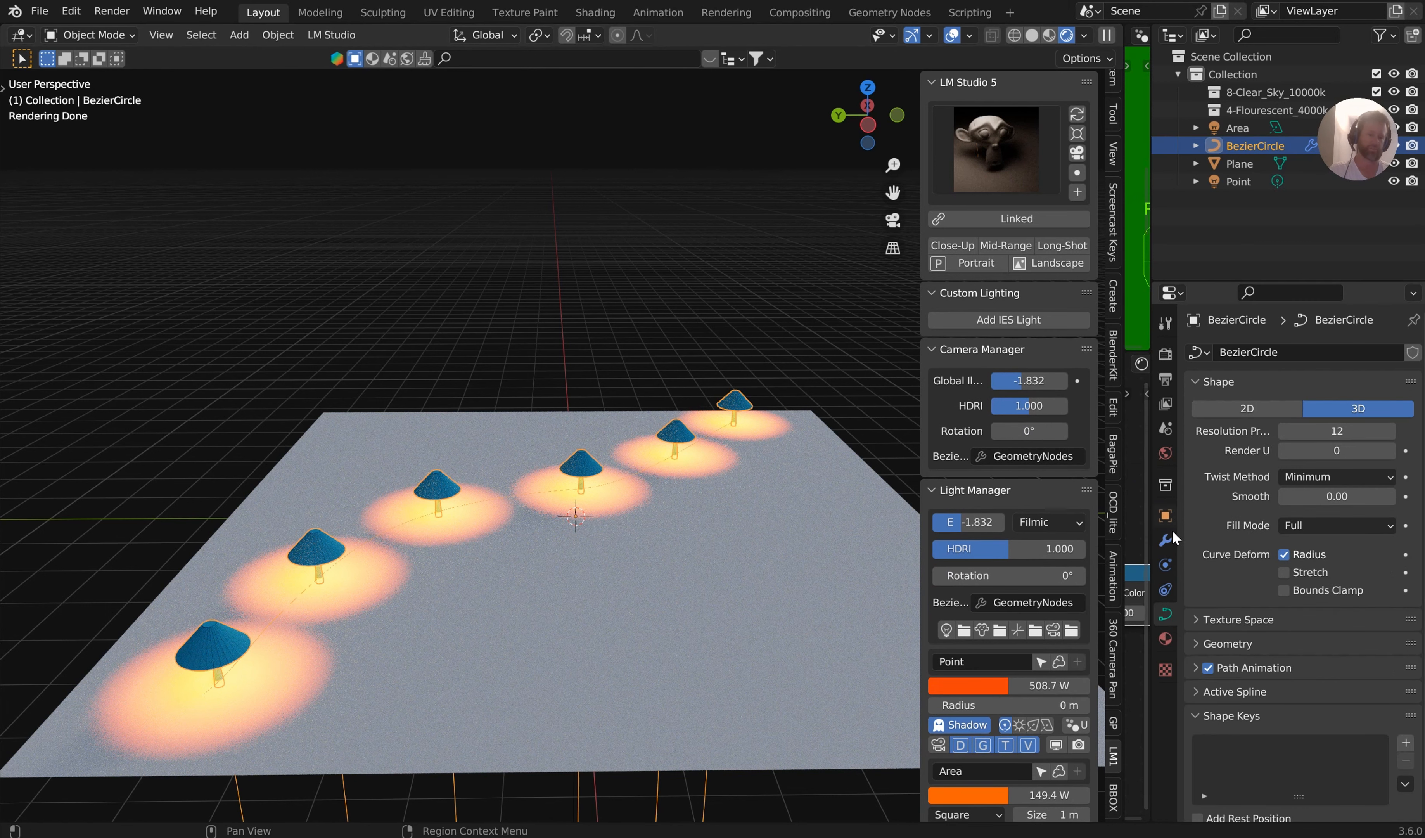
pyautogui.click(1165, 539)
pyautogui.click(1413, 320)
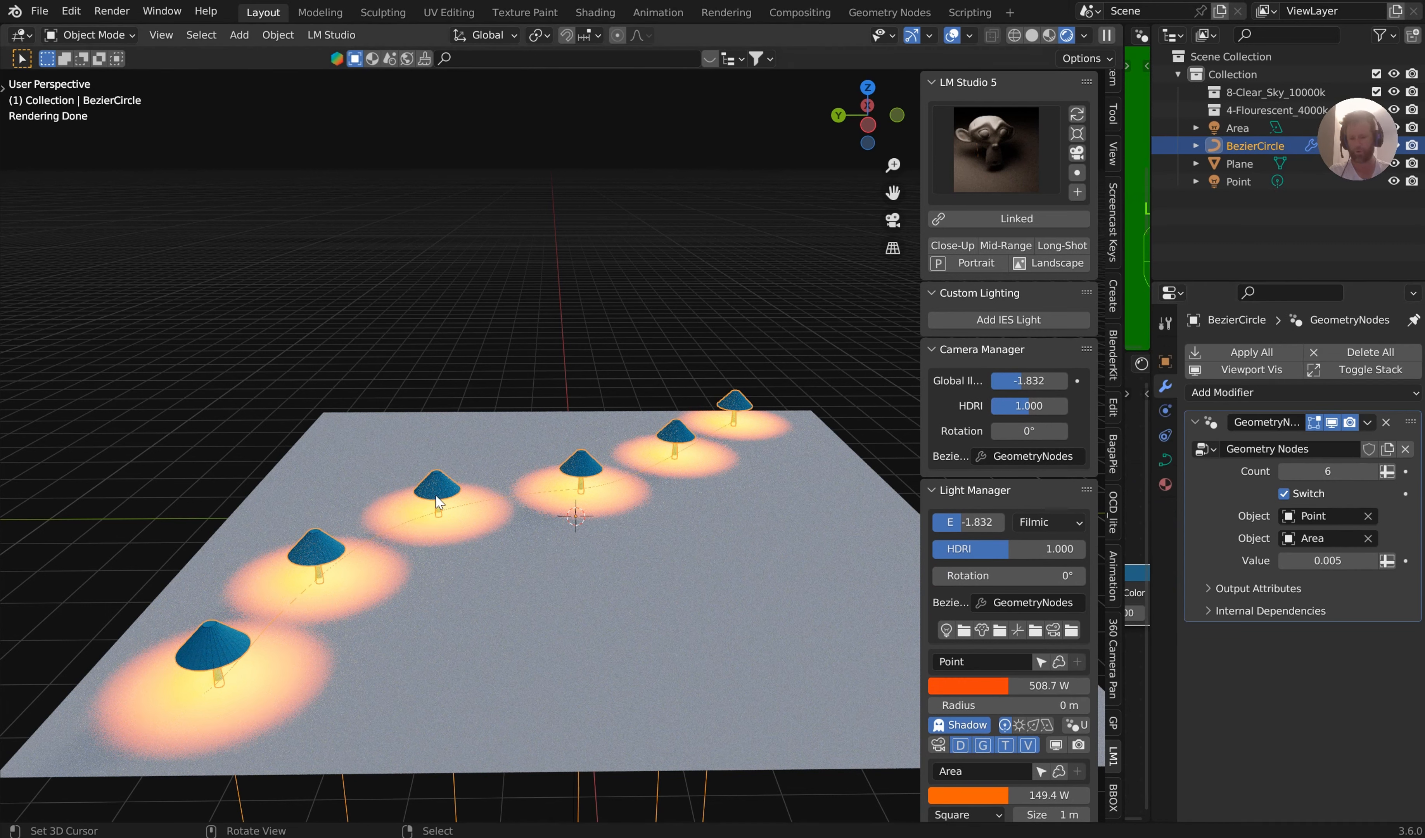
# Delete all vertices of the BezierCircle curve in Edit Mode
pyautogui.press('Tab')
pyautogui.press('x')
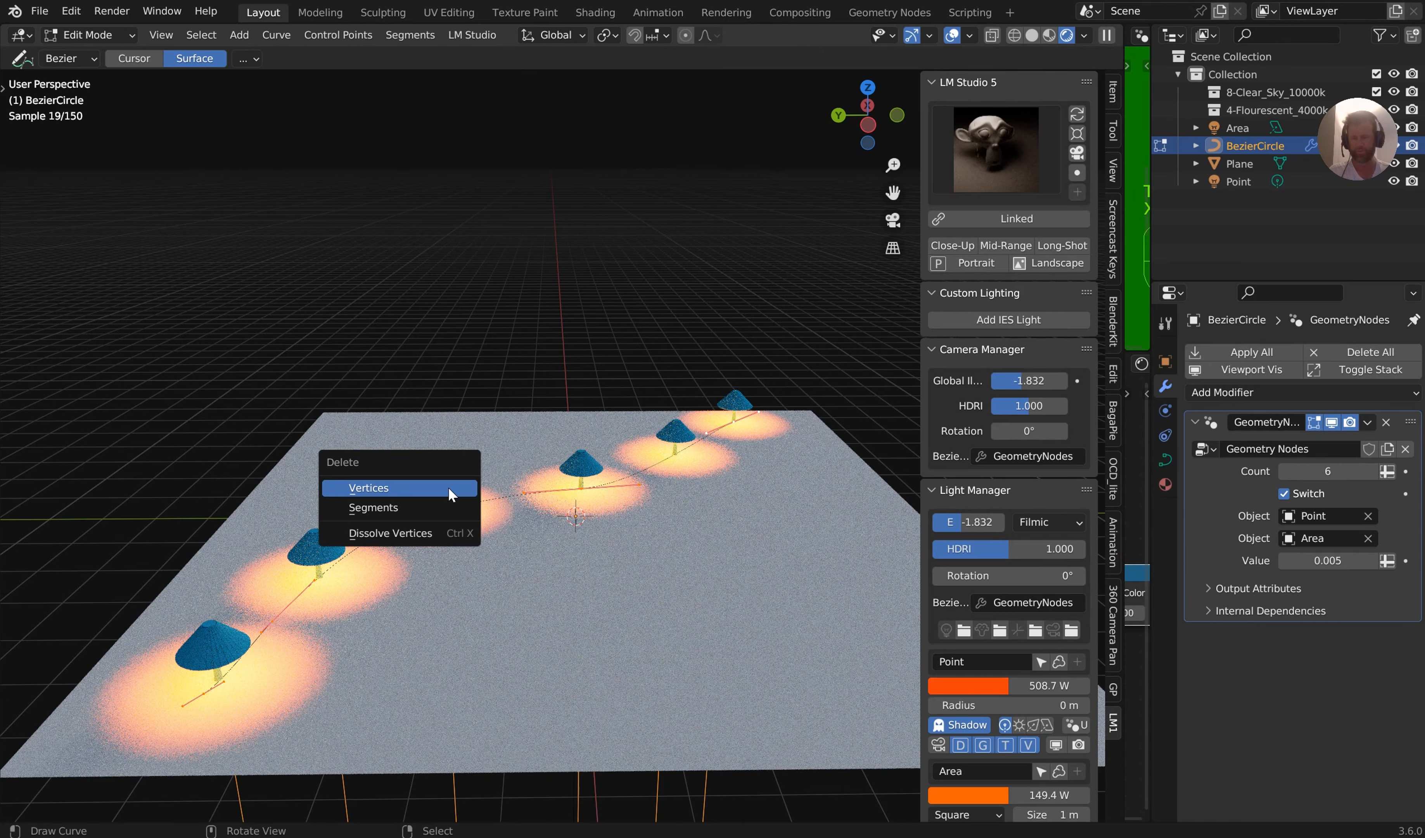
pyautogui.click(448, 494)
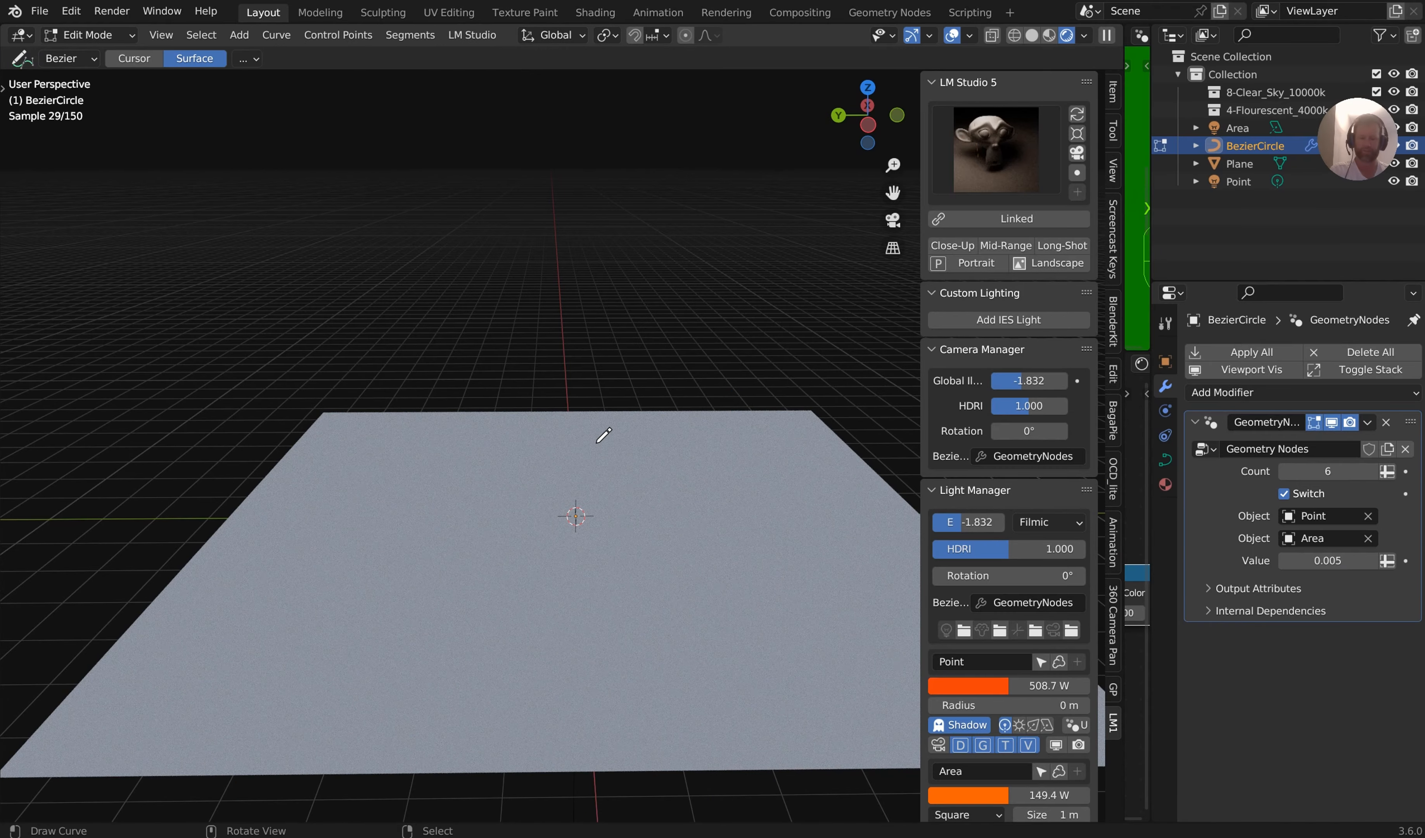
# From the top view, place single curve points with the Draw tool near the plane's four corners and at its center
pyautogui.press('KP_7')
pyautogui.click(664, 193)
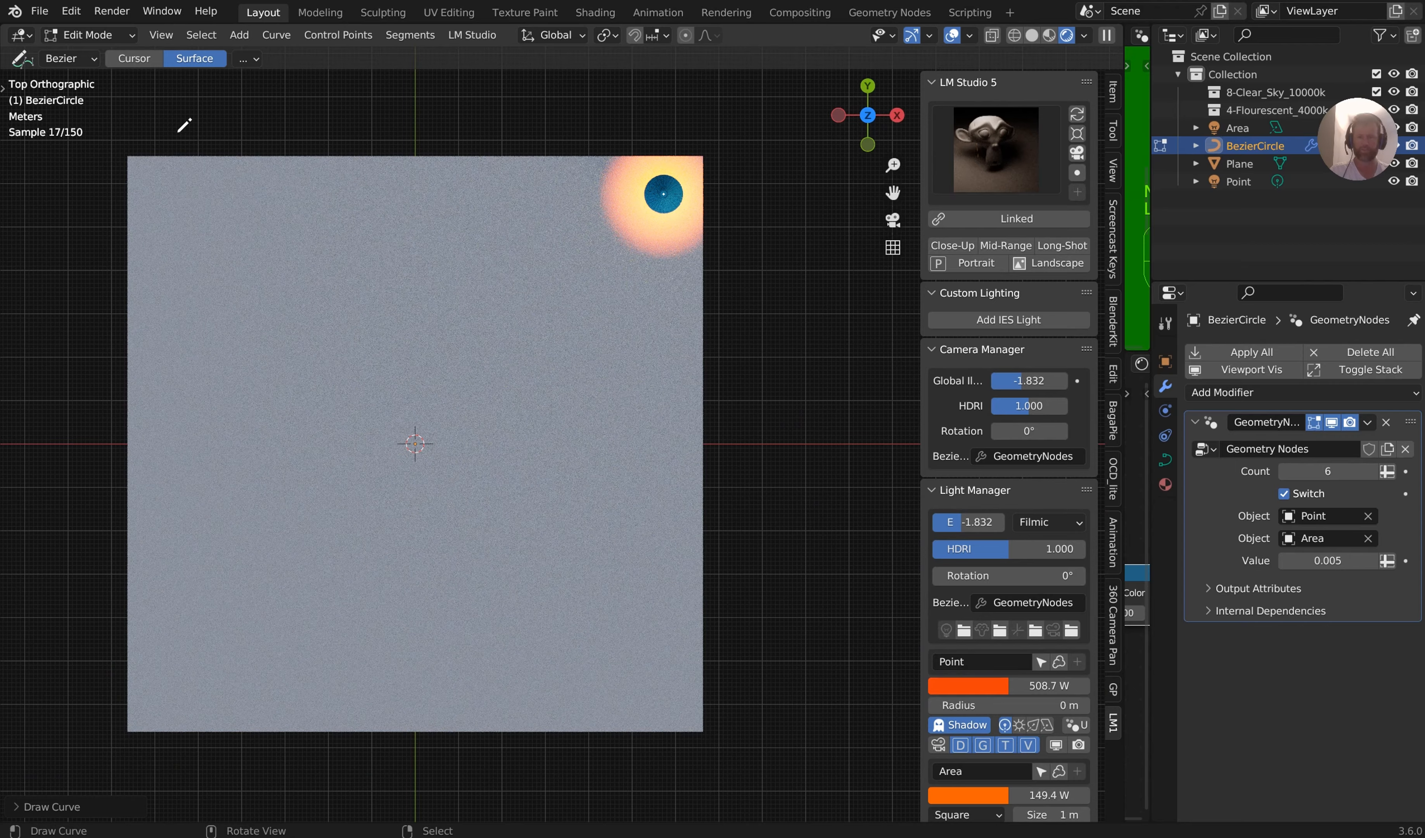
pyautogui.click(166, 196)
pyautogui.click(158, 698)
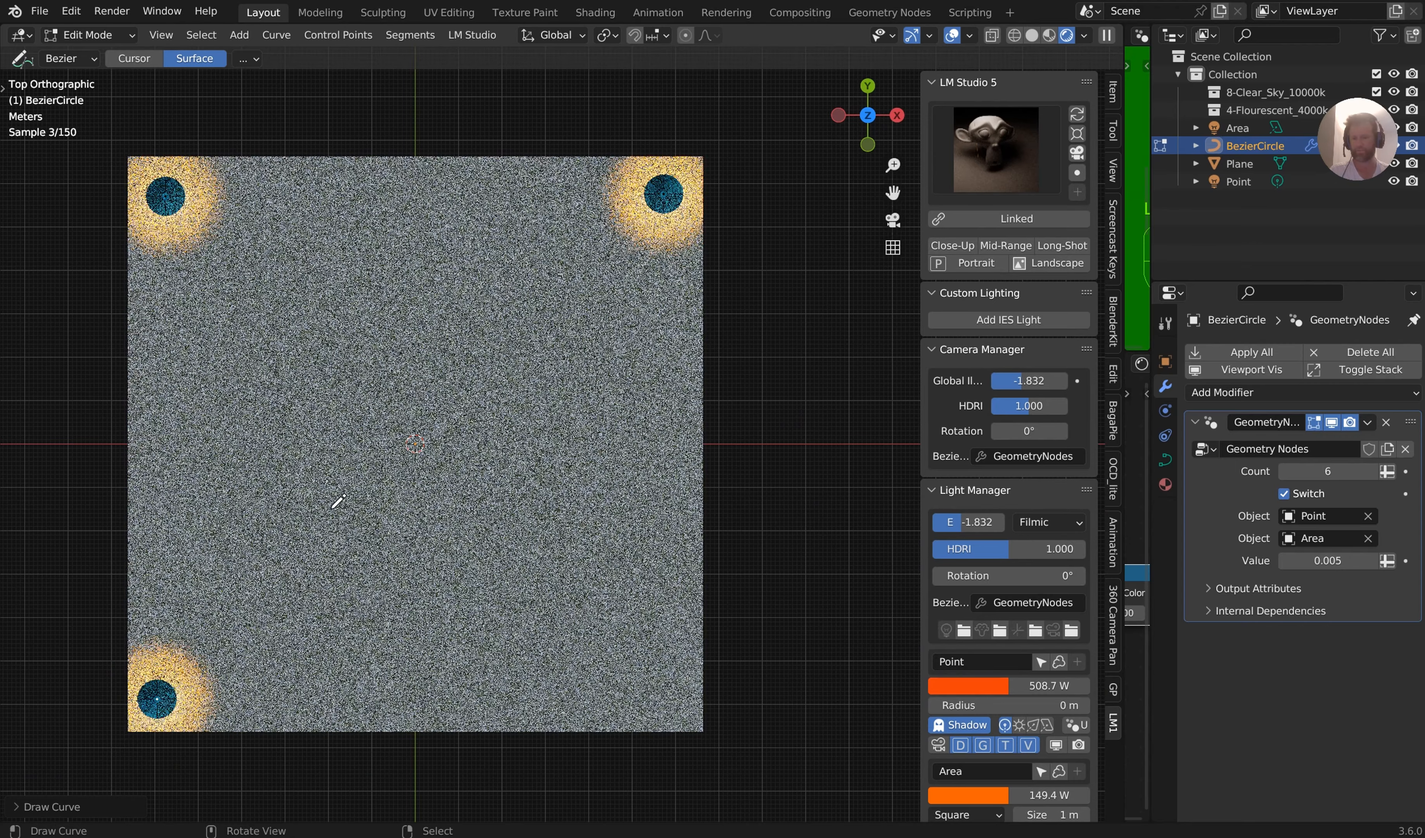
pyautogui.click(418, 444)
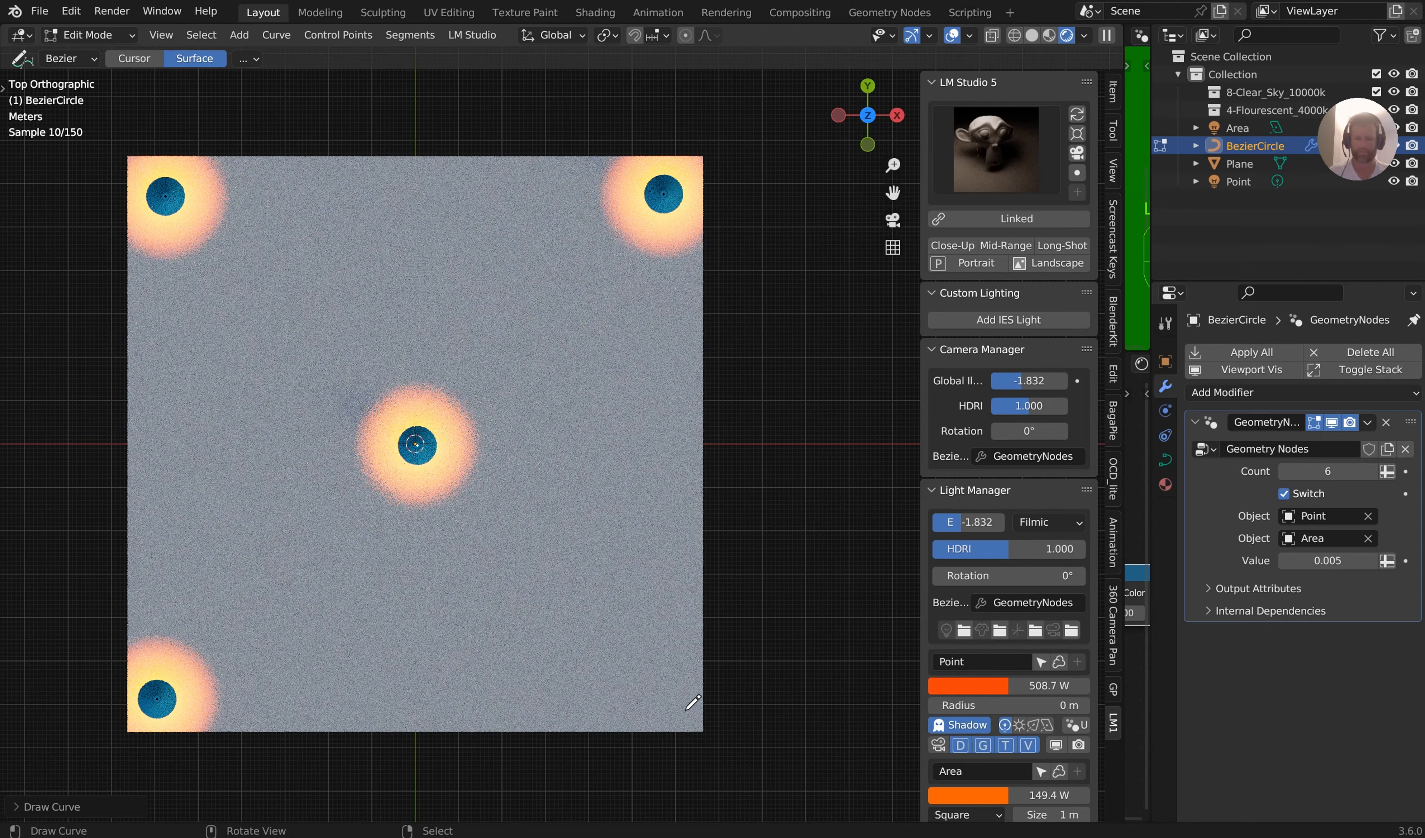
pyautogui.click(677, 703)
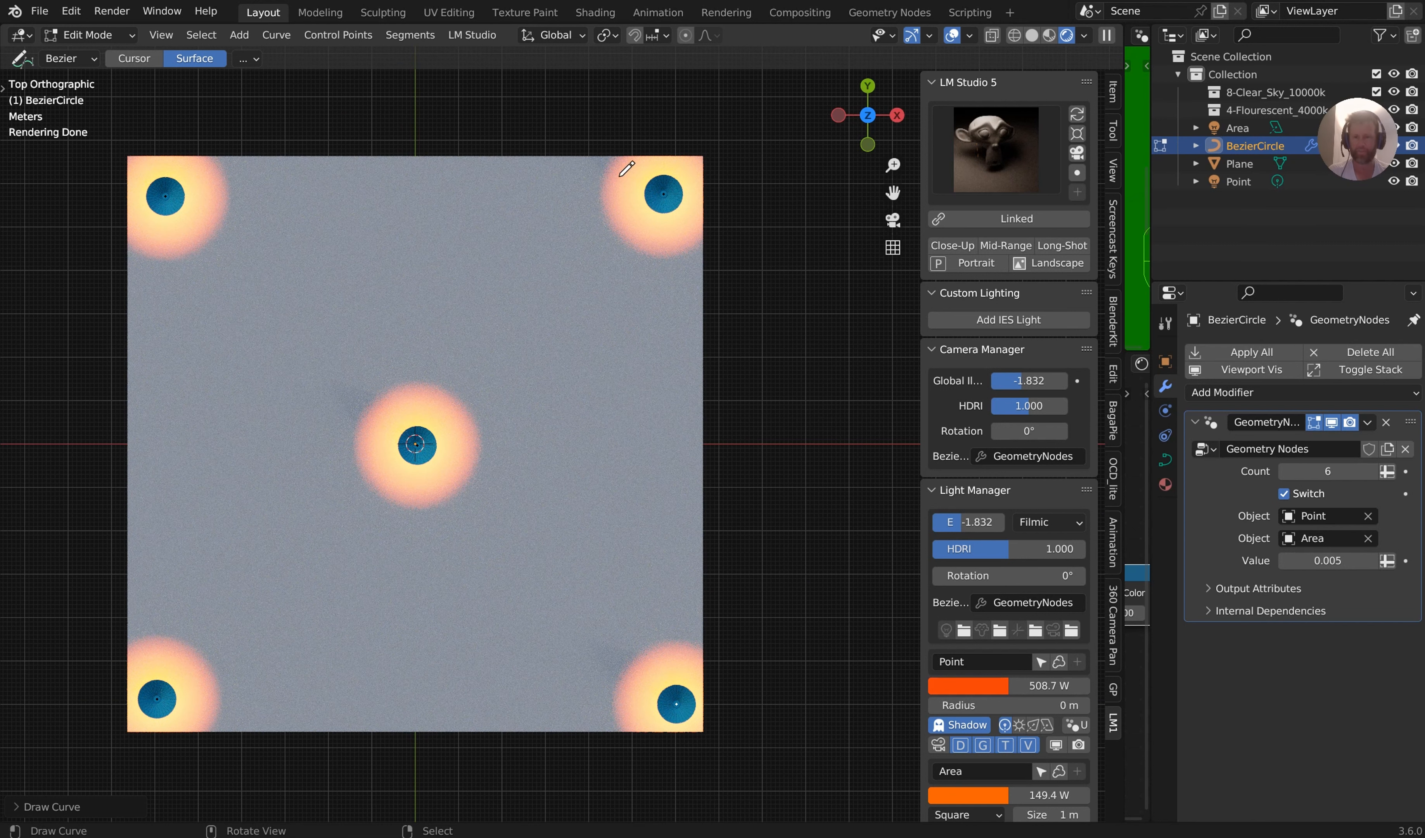
# Try drawing a freehand curve with the projection depth set to Cursor, undo it, and leave Edit Mode
pyautogui.moveTo(395, 135); pyautogui.dragTo(432, 200, button='middle')
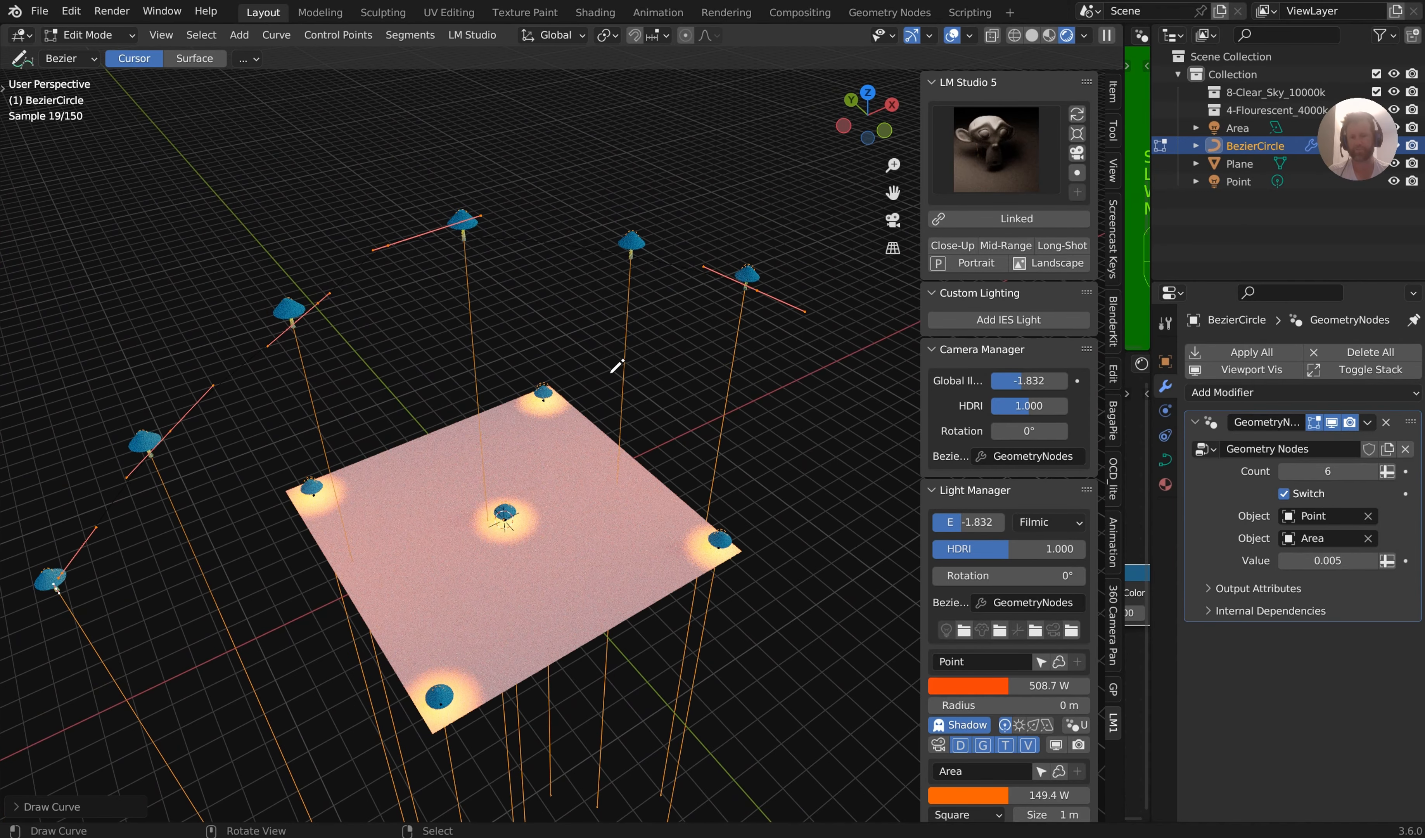
pyautogui.press('Tab')
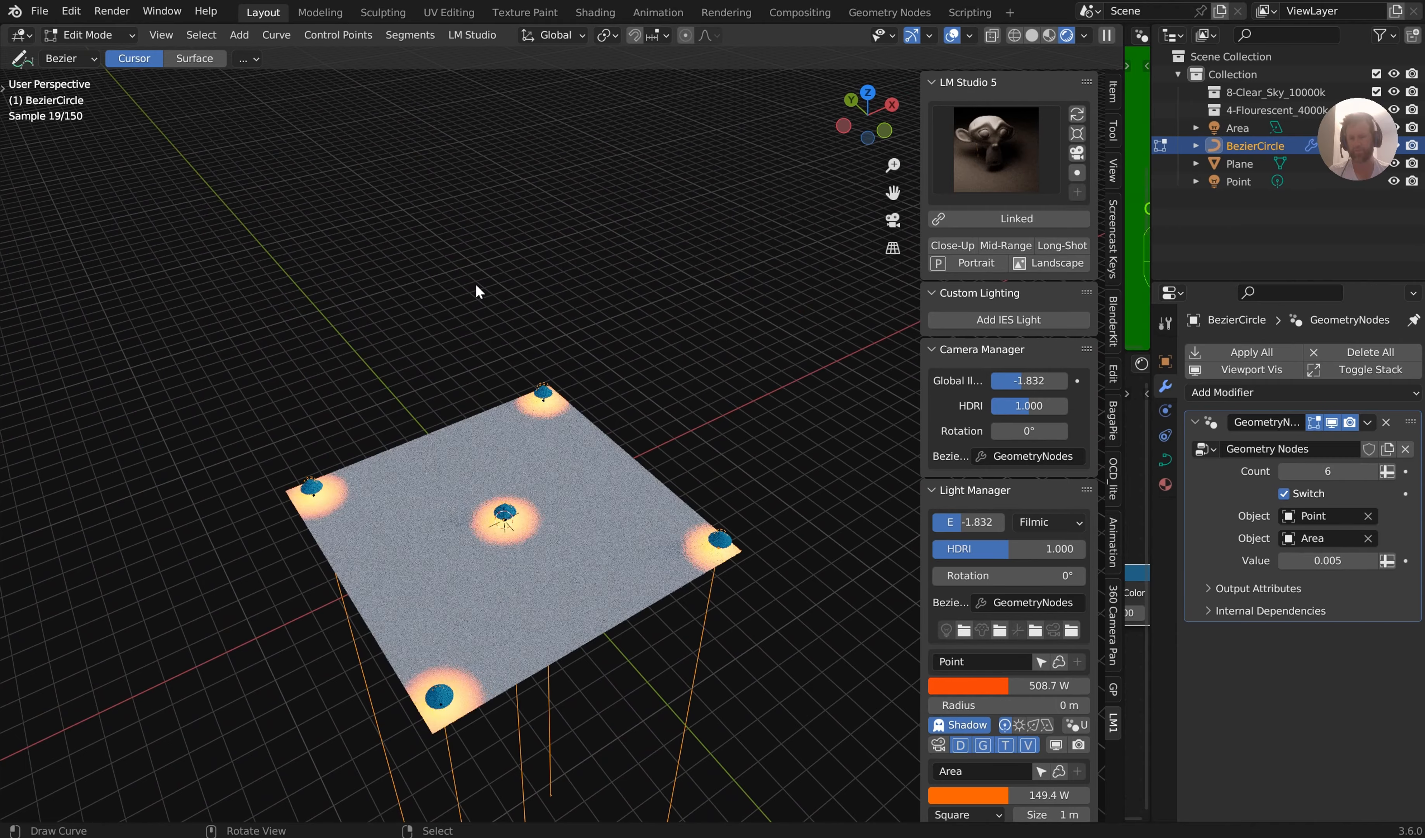
# View the center lamp up close and narrow the 3D viewport to bring back both node editors
pyautogui.scroll(6, 572, 366)
pyautogui.keyDown('shift'); pyautogui.moveTo(576, 359); pyautogui.dragTo(588, 110, button='middle'); pyautogui.keyUp('shift')
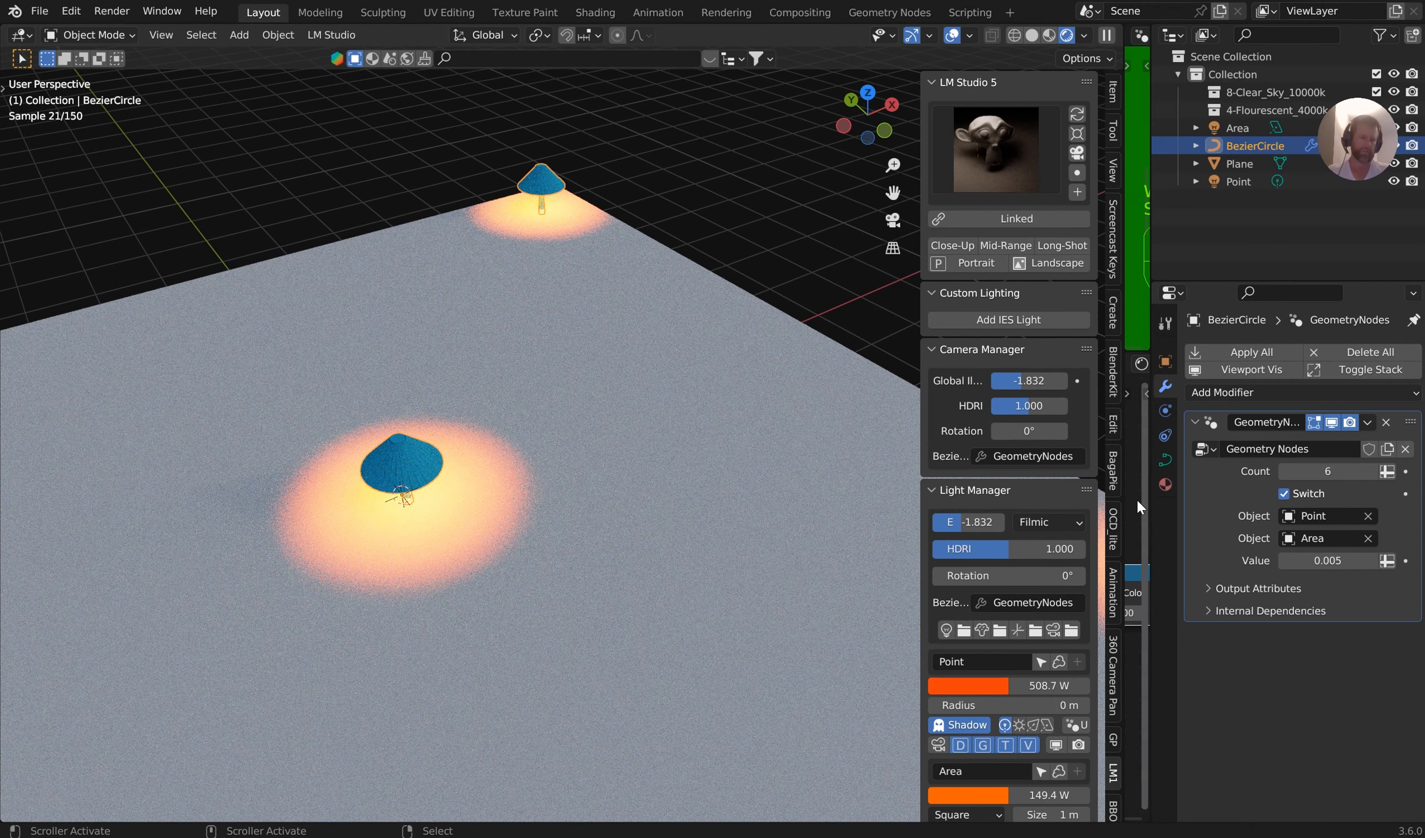
pyautogui.moveTo(1128, 499); pyautogui.dragTo(483, 500)
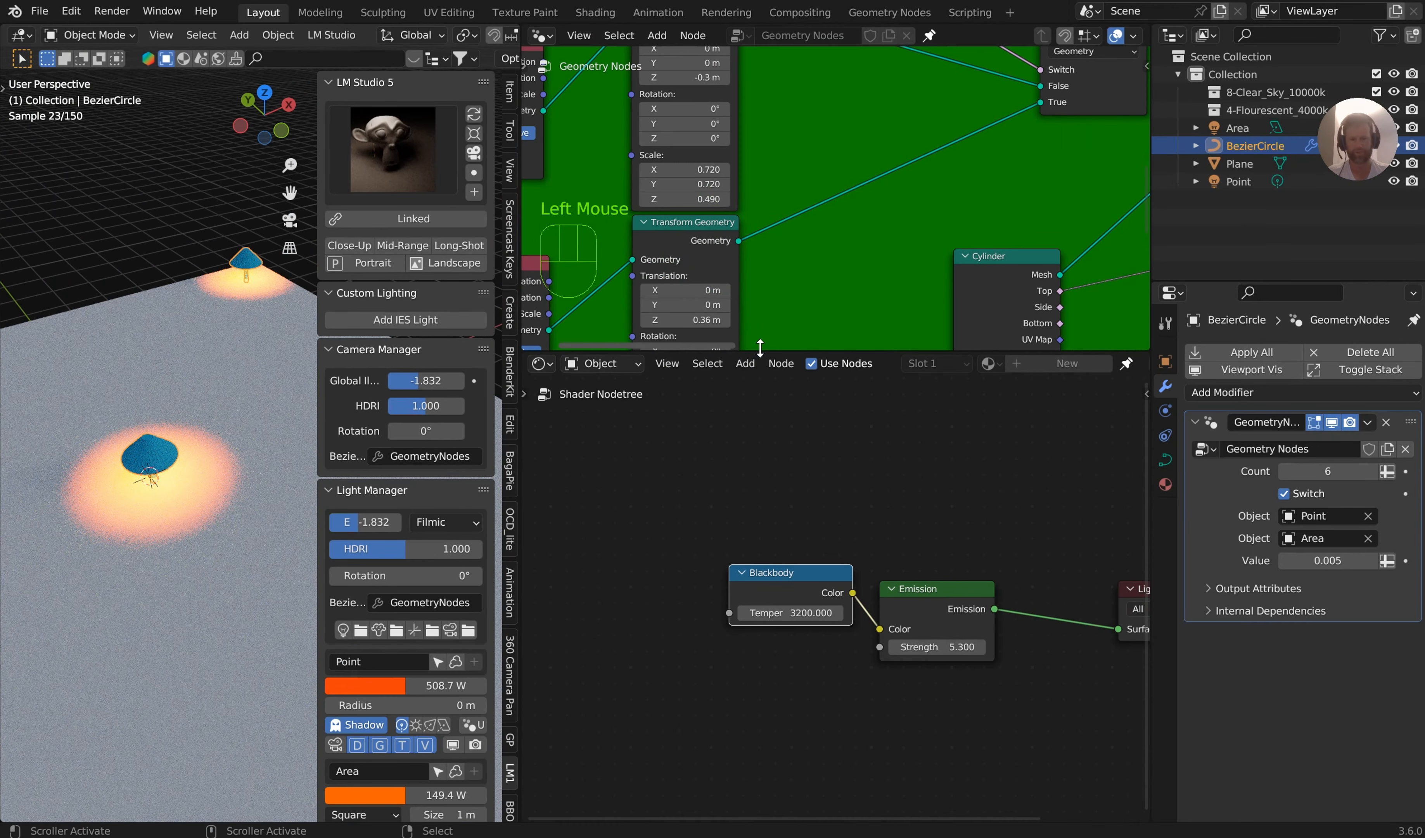
# Examine the geometry node tree from the Group Input through the light transforms, Switch, and Resample Curve nodes
pyautogui.moveTo(821, 347); pyautogui.dragTo(823, 694)
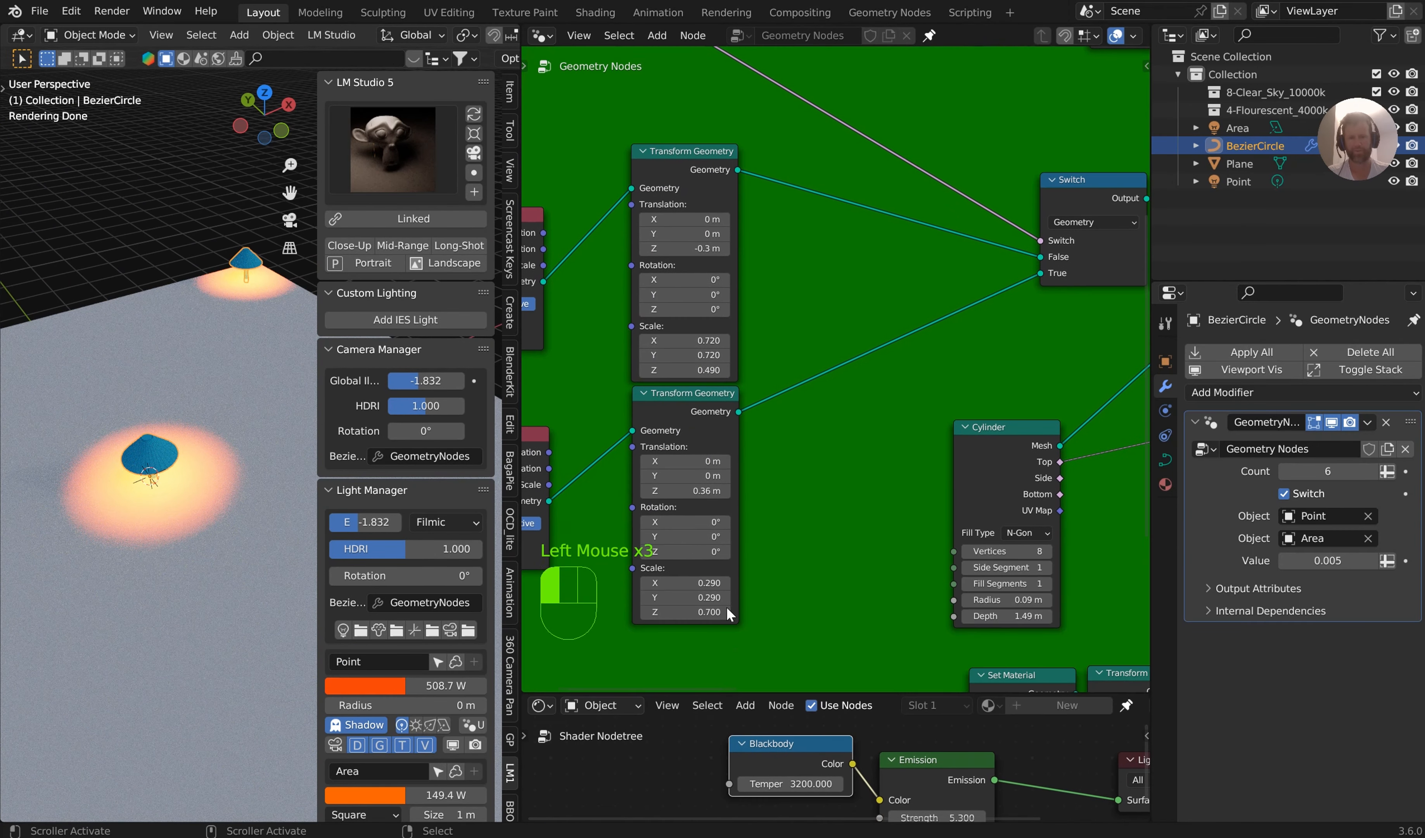
pyautogui.moveTo(521, 458); pyautogui.dragTo(143, 458)
pyautogui.scroll(-1, 486, 336)
pyautogui.moveTo(533, 393); pyautogui.dragTo(557, 414, button='middle')
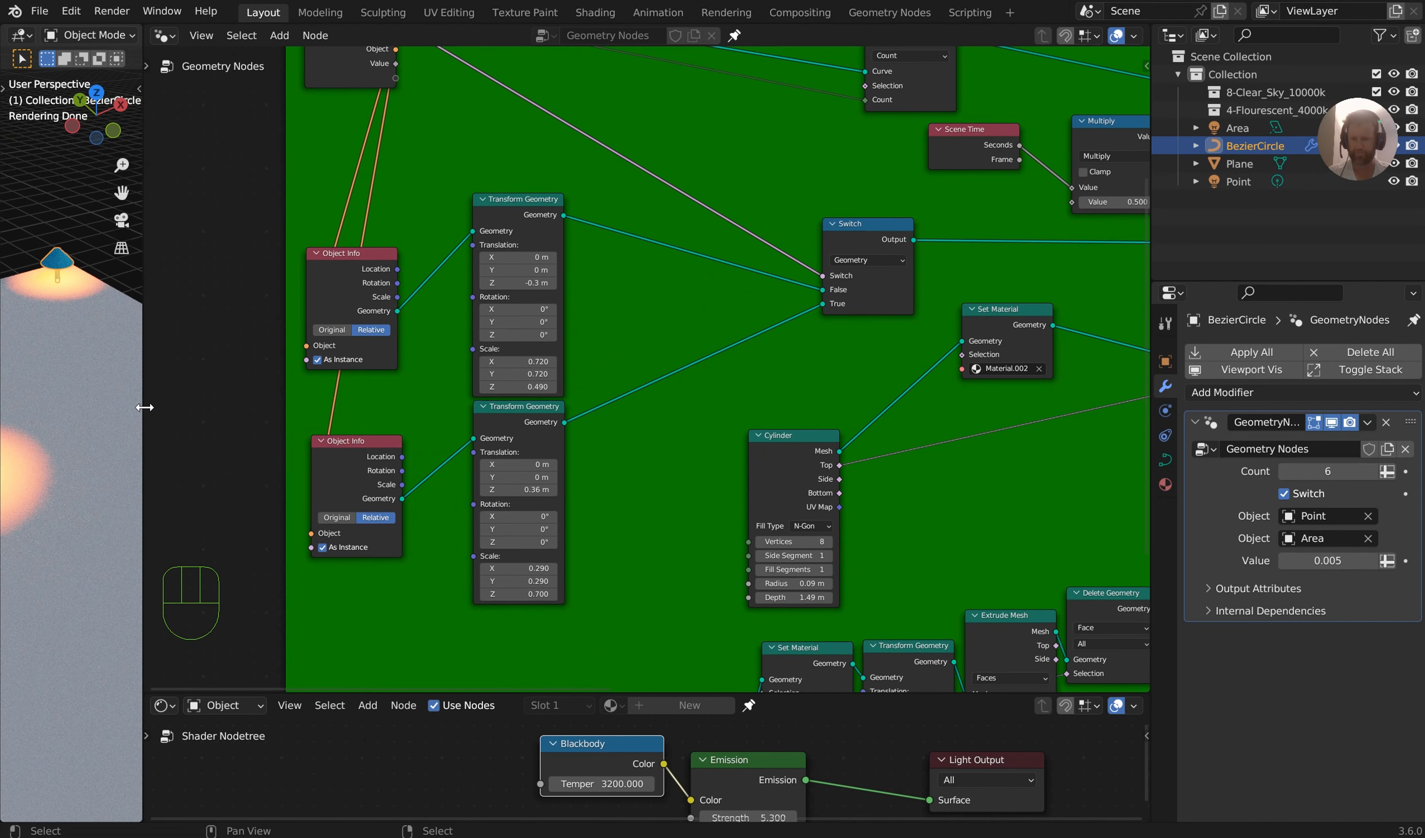
pyautogui.moveTo(144, 407); pyautogui.dragTo(353, 406)
pyautogui.moveTo(645, 236); pyautogui.dragTo(811, 450, button='middle')
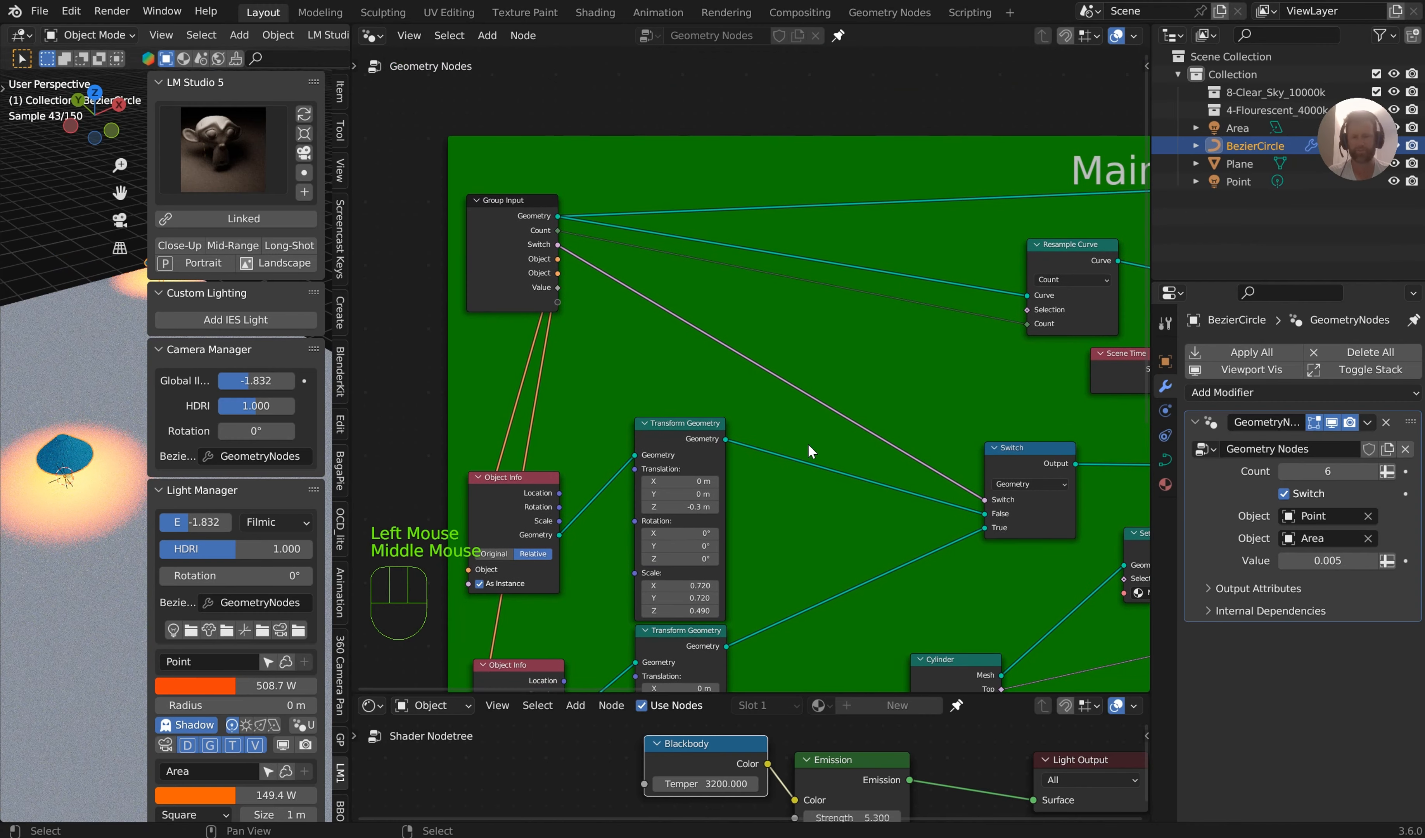
pyautogui.scroll(-1, 941, 295)
pyautogui.moveTo(941, 295); pyautogui.dragTo(490, 283, button='middle')
pyautogui.scroll(2, 490, 283)
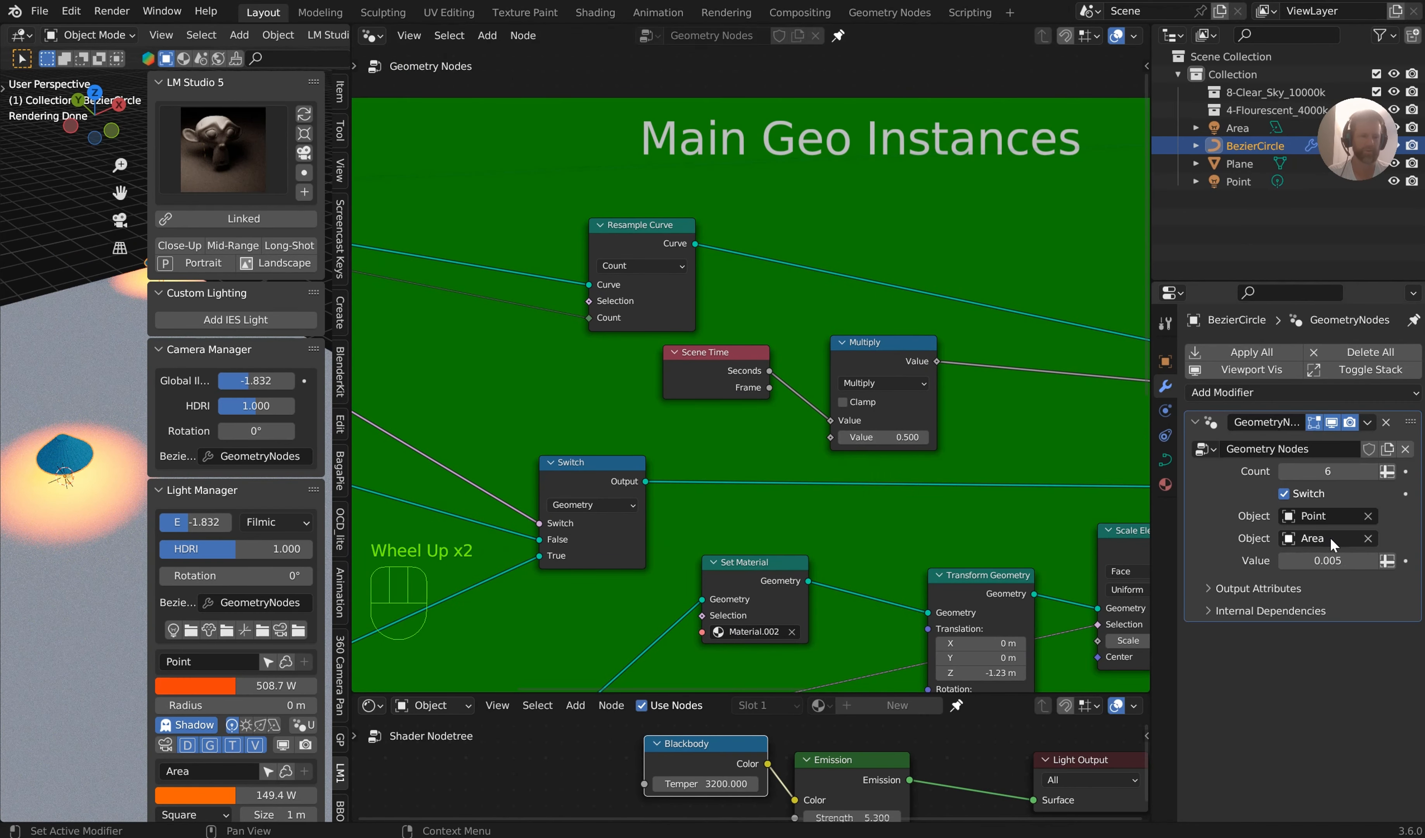
# Review the rest of the Main Geo Instances frame, following its links through Instance on Points to the Group Output
pyautogui.moveTo(867, 420); pyautogui.dragTo(696, 278, button='middle')
pyautogui.moveTo(683, 293); pyautogui.dragTo(792, 171)
pyautogui.moveTo(903, 191); pyautogui.dragTo(756, 307, button='middle')
pyautogui.scroll(-2, 669, 242)
pyautogui.scroll(1, 918, 323)
pyautogui.scroll(1, 1031, 290)
pyautogui.moveTo(1034, 289); pyautogui.dragTo(801, 283, button='middle')
pyautogui.moveTo(828, 287); pyautogui.dragTo(863, 458, button='middle')
pyautogui.moveTo(926, 152); pyautogui.dragTo(953, 293)
pyautogui.moveTo(1025, 97); pyautogui.dragTo(1073, 285)
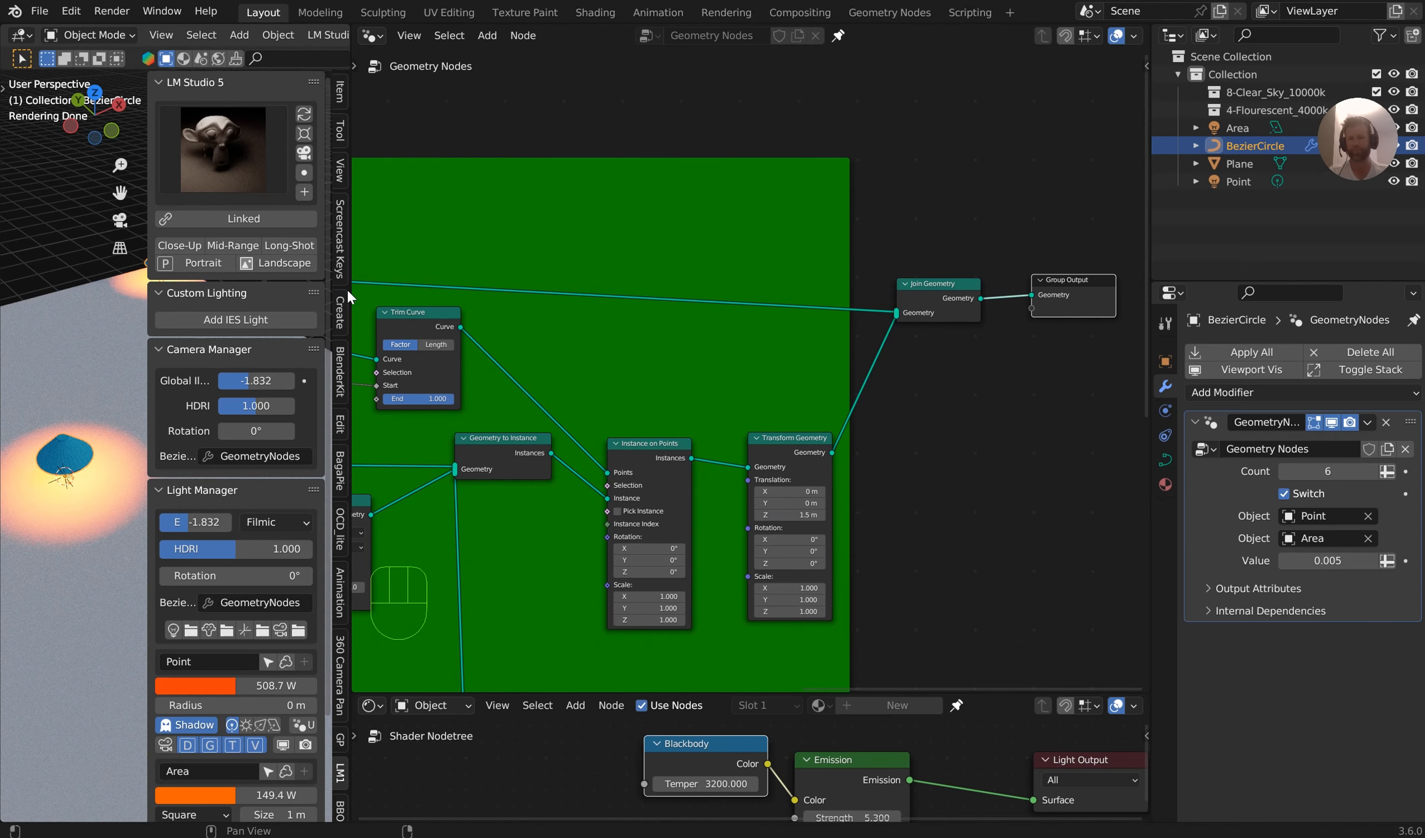
# Widen the 3D viewport, add an IES light with the Custom Lighting tools, and set up its IES nodes
pyautogui.moveTo(349, 248); pyautogui.dragTo(645, 249)
pyautogui.click(531, 142)
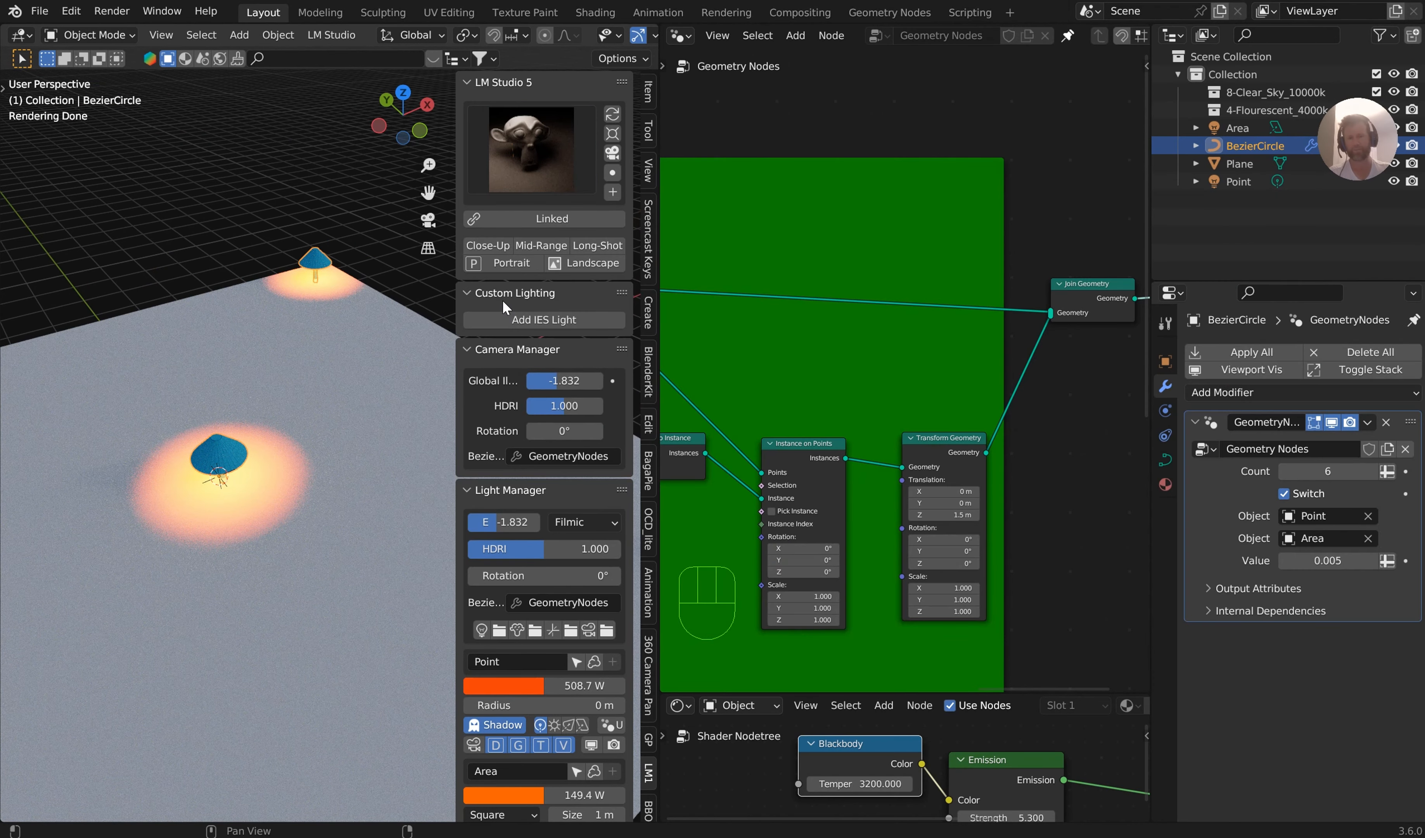
pyautogui.click(526, 317)
pyautogui.click(529, 366)
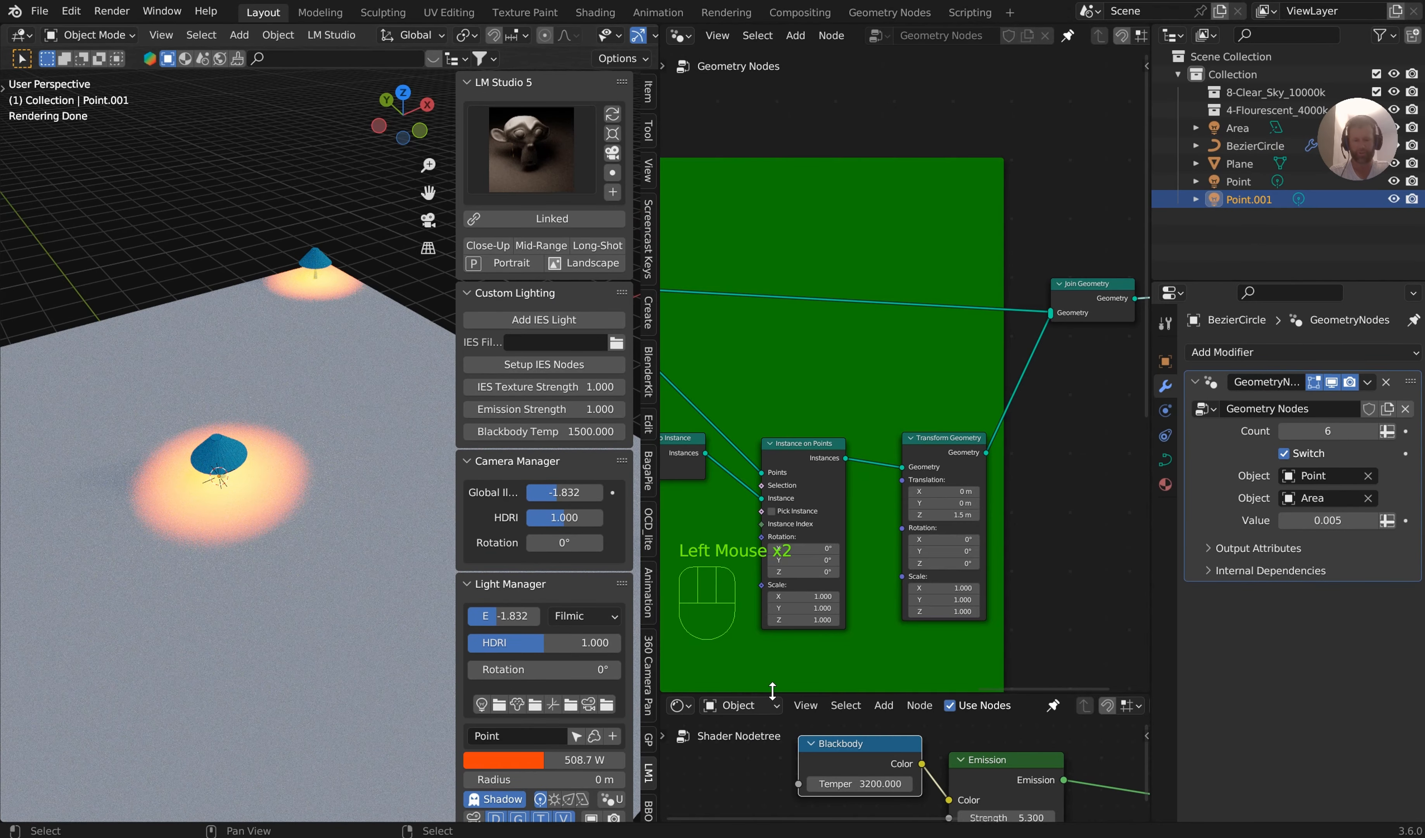
# Enlarge the shader editor and make the new Point.001 light the active object
pyautogui.moveTo(772, 689); pyautogui.dragTo(772, 282)
pyautogui.moveTo(655, 403); pyautogui.dragTo(518, 408)
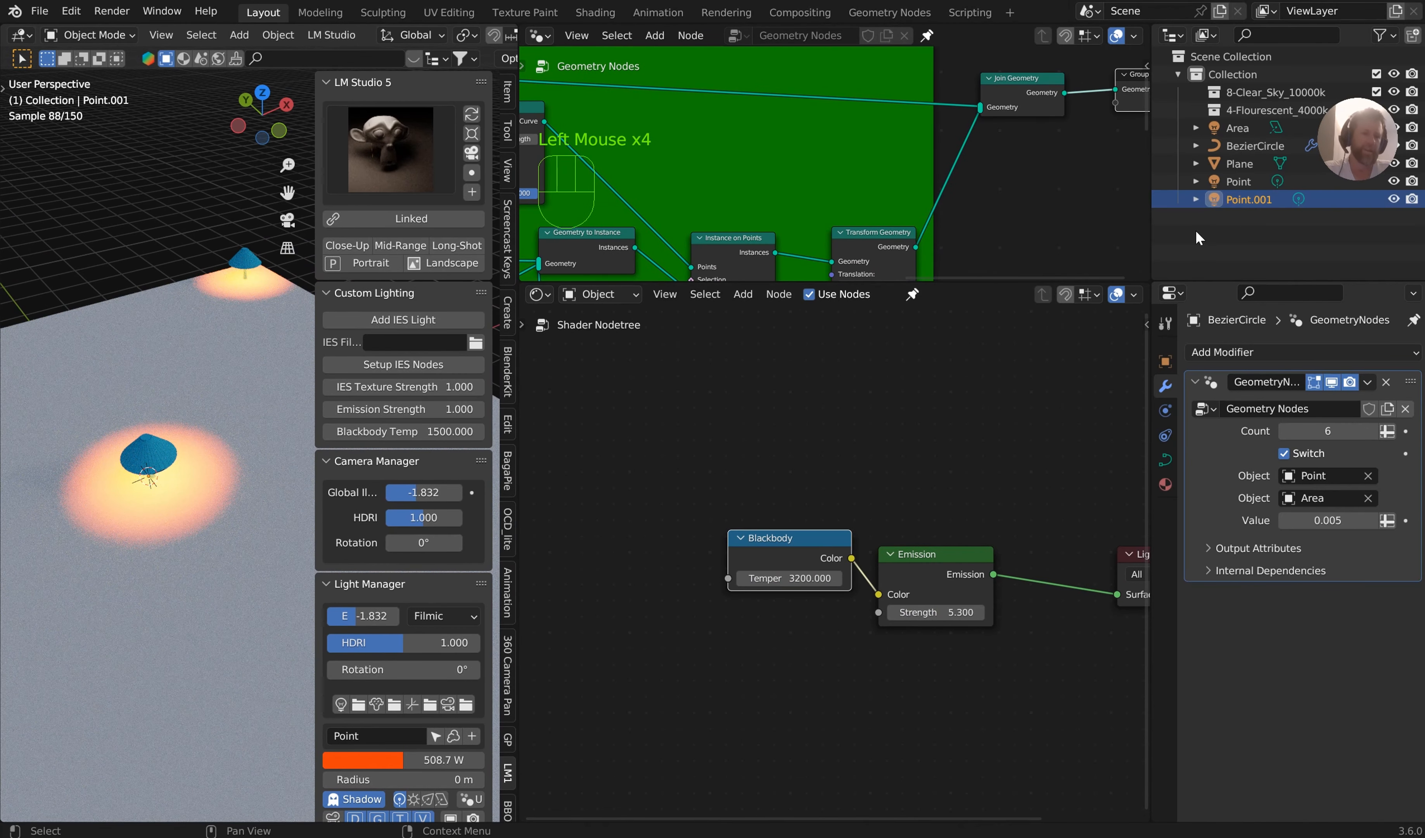
pyautogui.click(1256, 200)
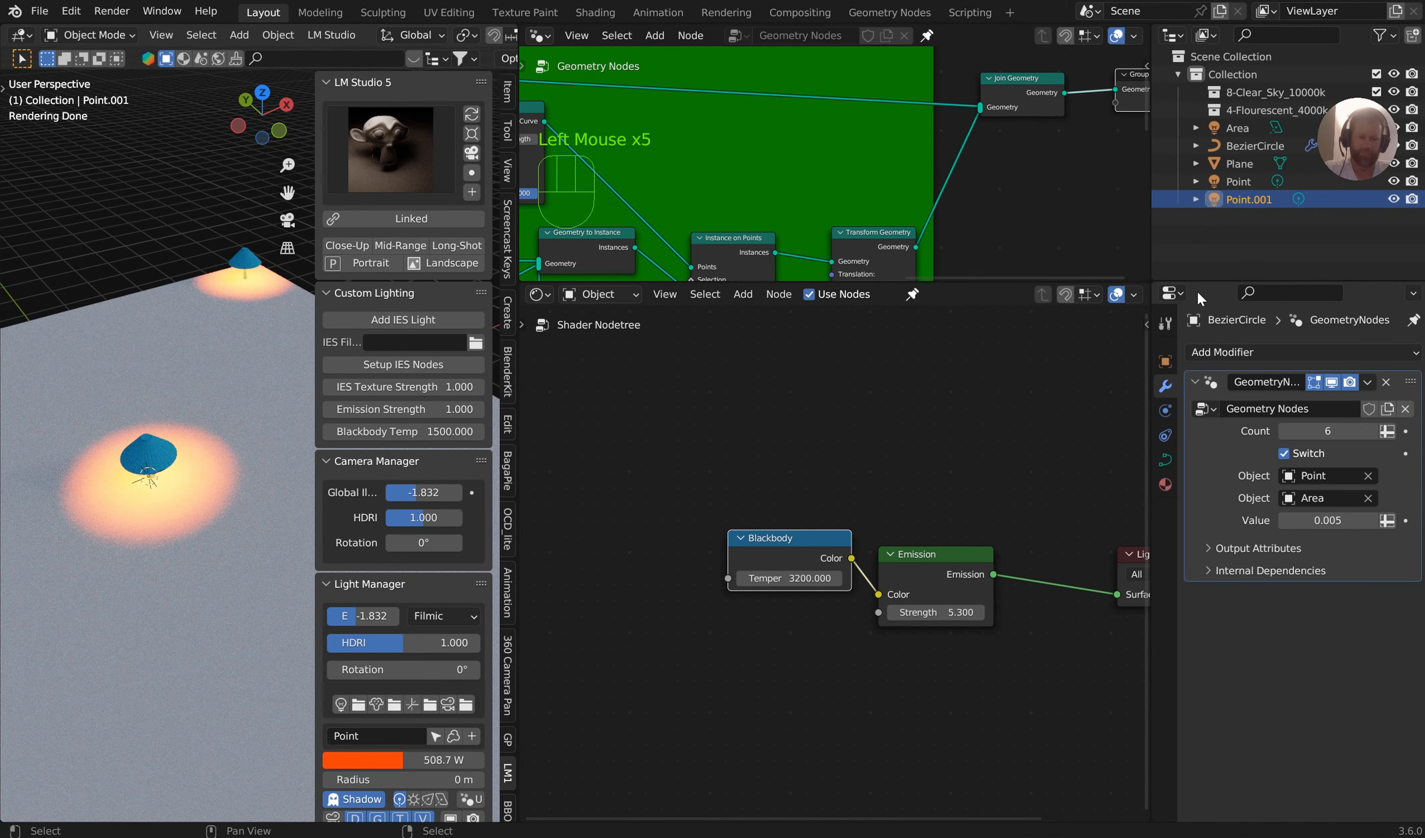
pyautogui.click(1255, 177)
pyautogui.click(1258, 162)
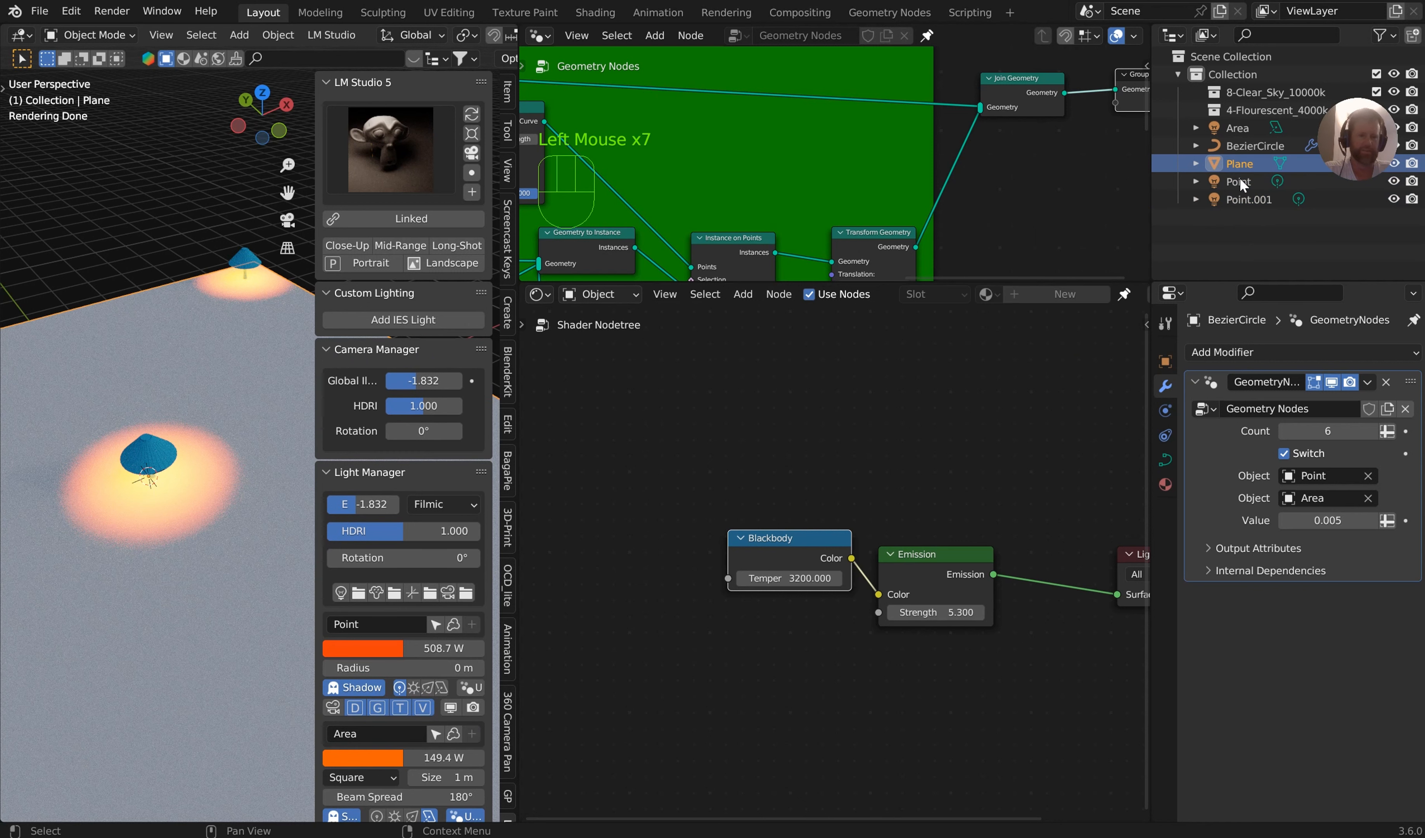
pyautogui.scroll(-4, 417, 682)
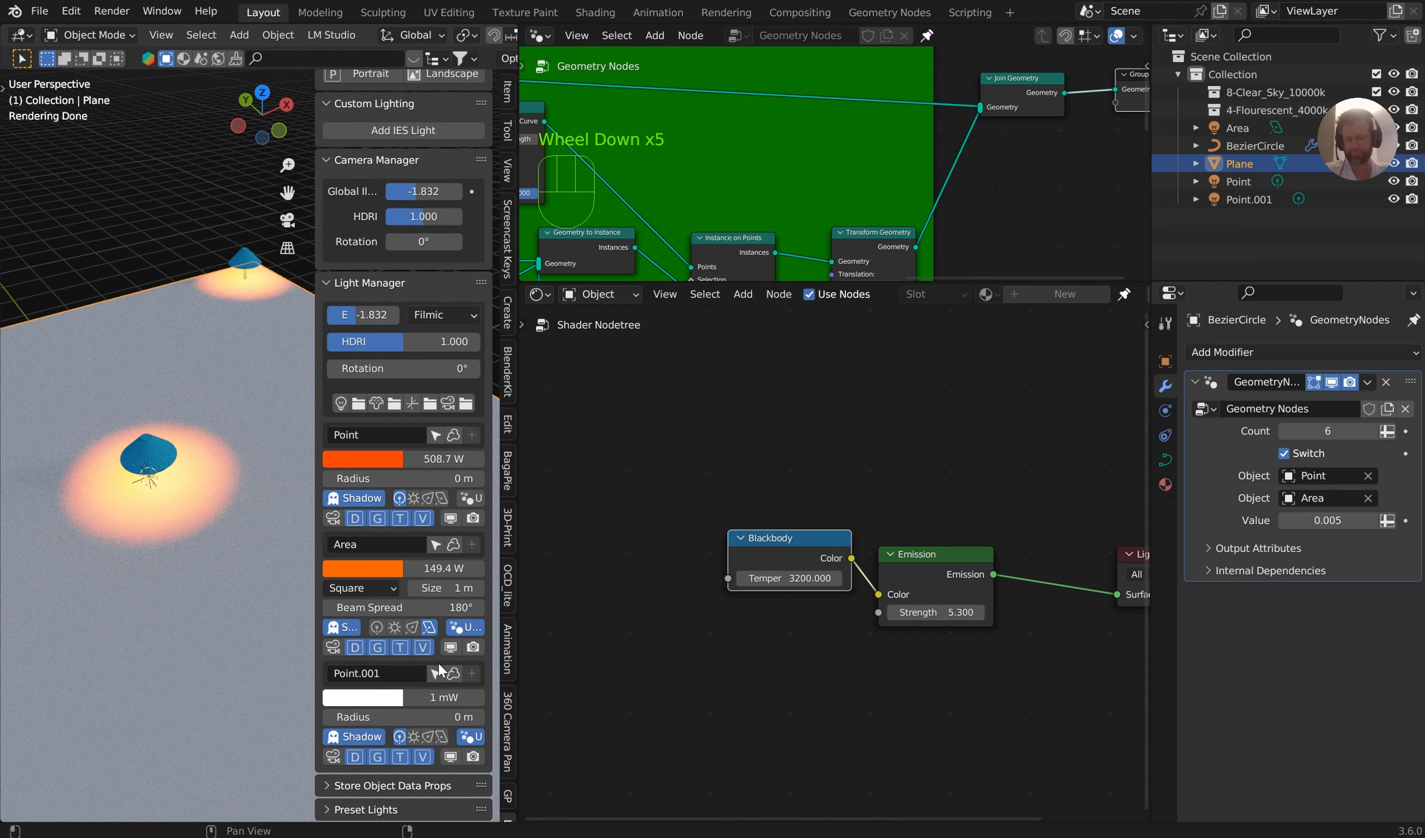
pyautogui.click(436, 672)
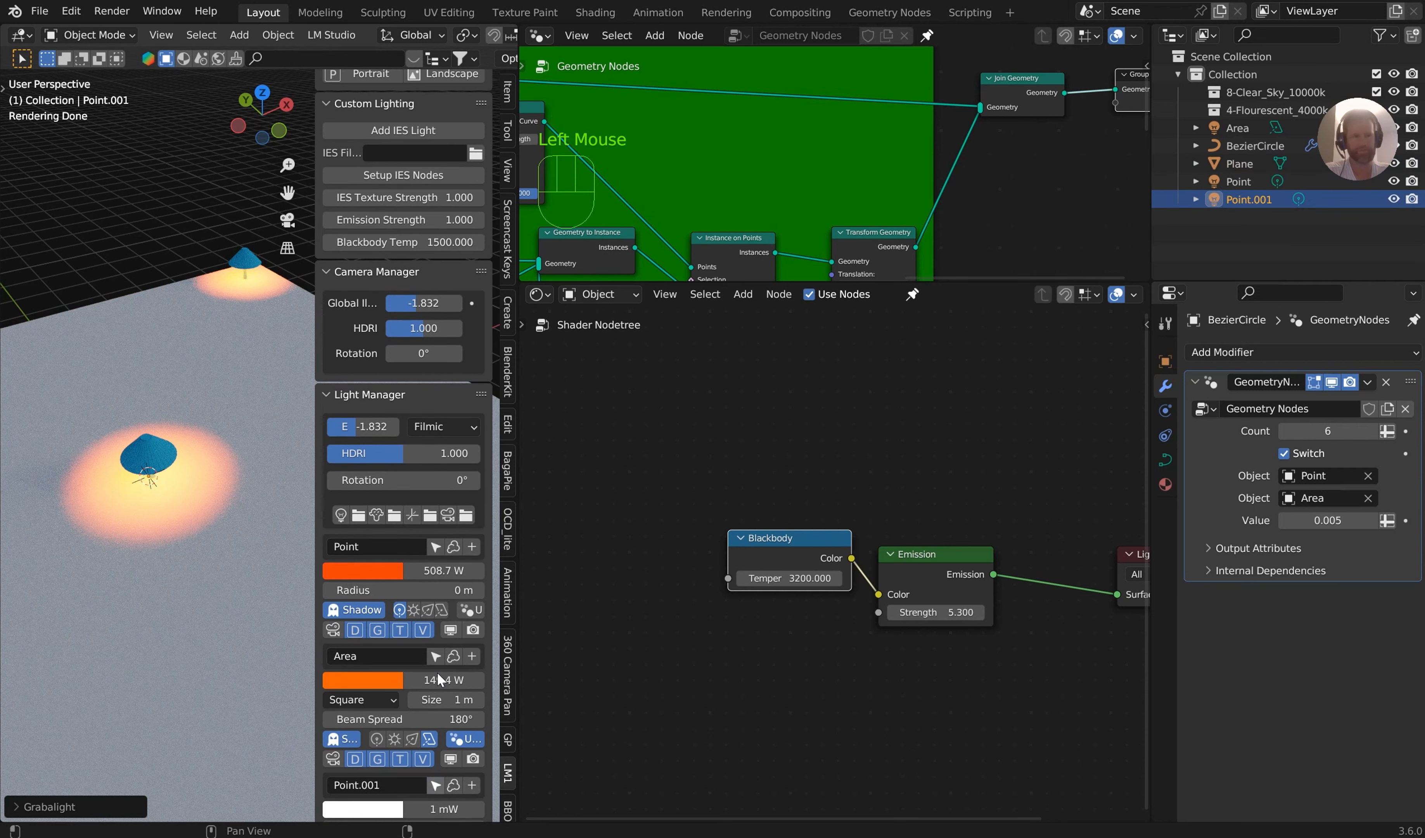
pyautogui.scroll(-2, 921, 450)
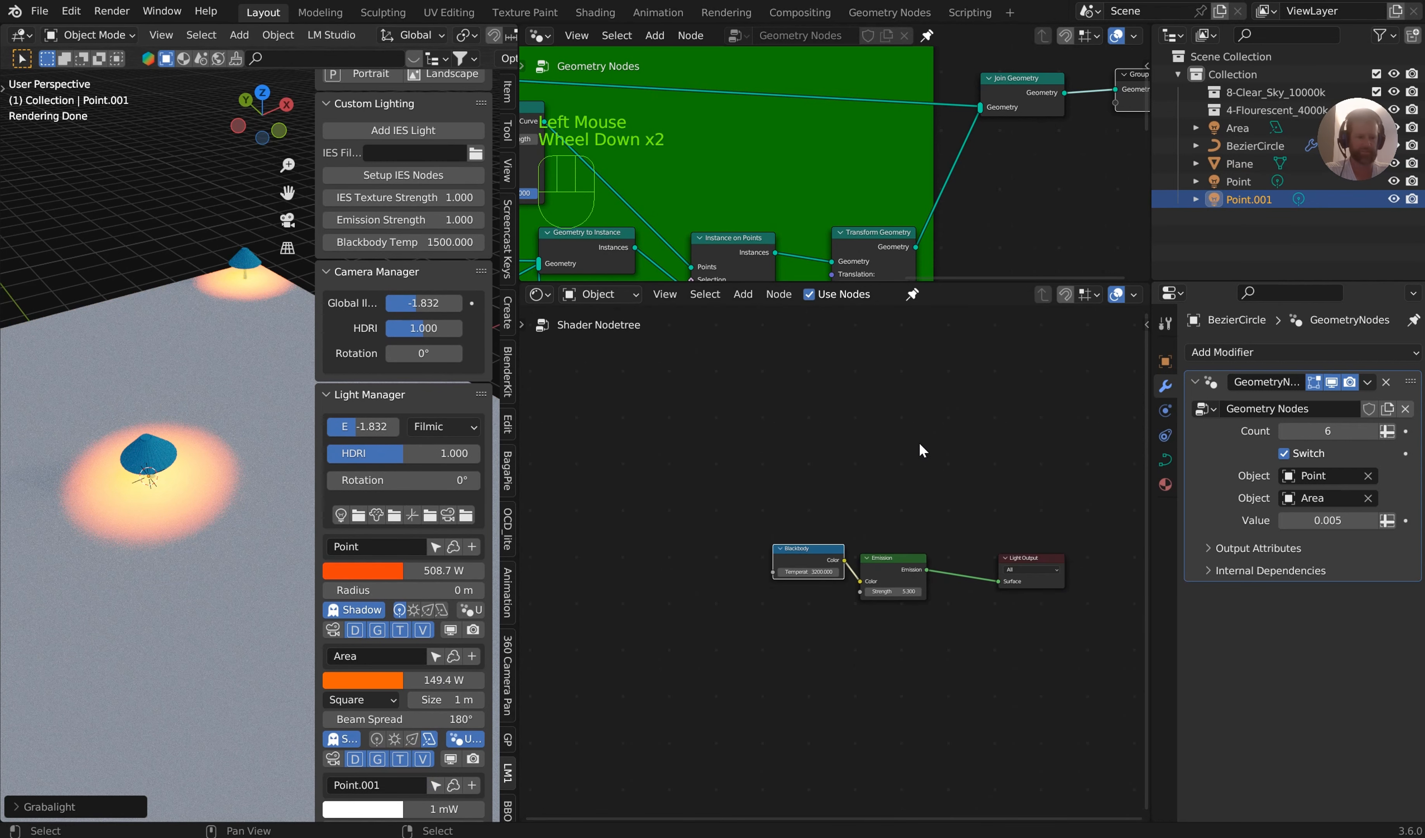
pyautogui.moveTo(922, 451); pyautogui.dragTo(858, 462, button='middle')
# Unpin the shader node tree and display the nodes of the Point light and the Area light in turn
pyautogui.click(1238, 182)
pyautogui.scroll(-1, 903, 441)
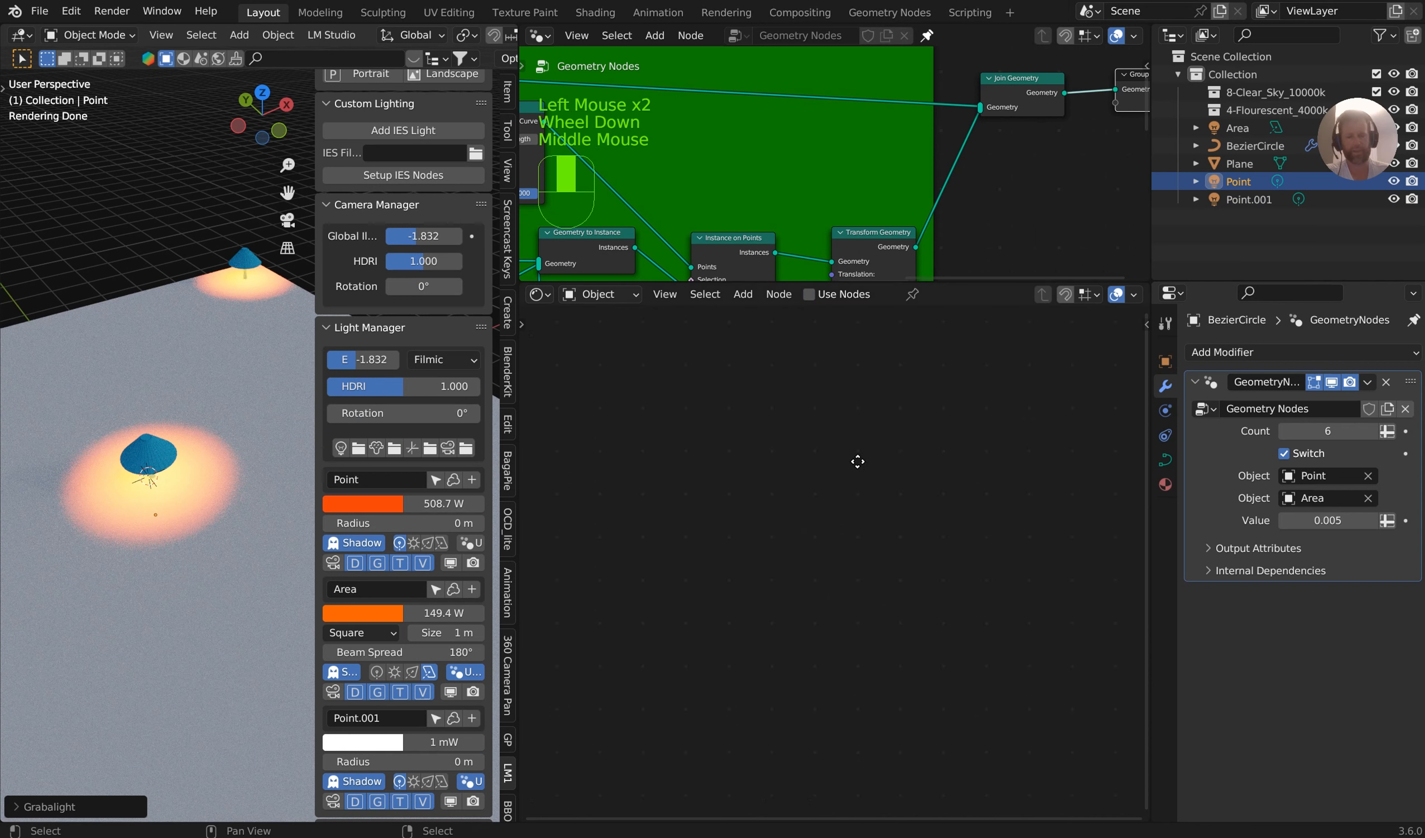
pyautogui.scroll(-5, 809, 515)
pyautogui.moveTo(810, 512); pyautogui.dragTo(751, 630, button='middle')
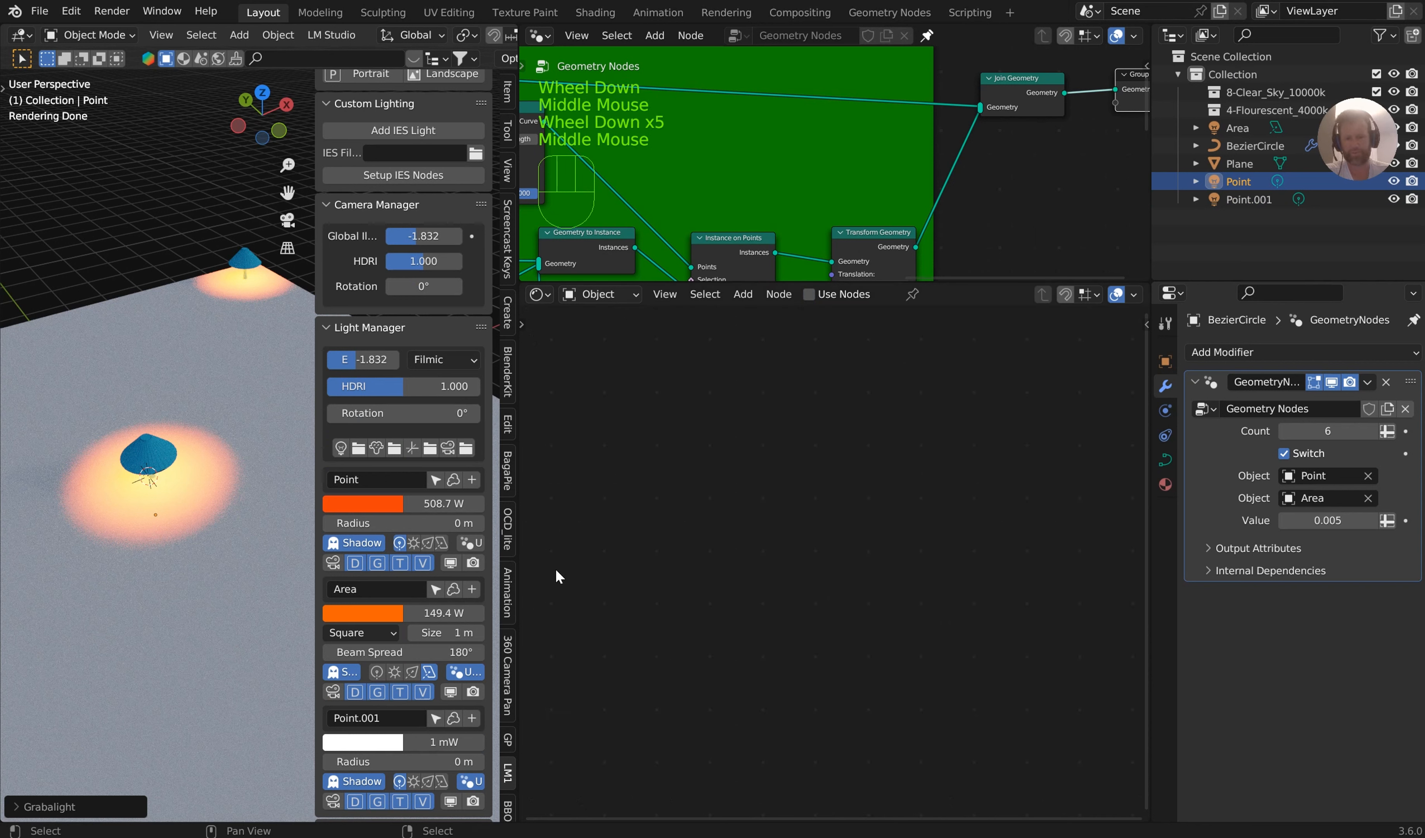
pyautogui.click(432, 589)
pyautogui.click(433, 589)
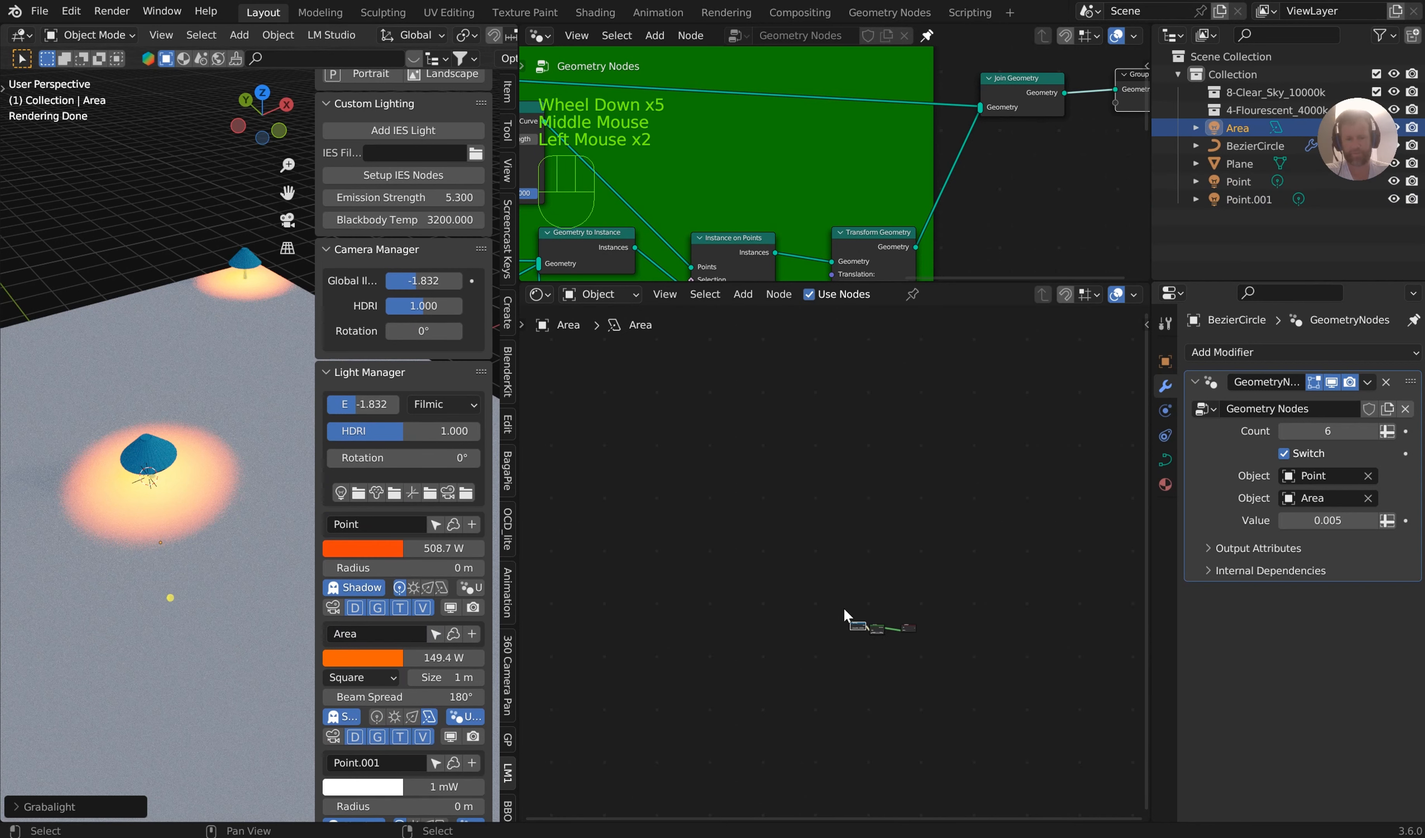
pyautogui.moveTo(844, 608); pyautogui.dragTo(768, 550, button='middle')
pyautogui.scroll(-2, 441, 748)
# Select the Point.001 light and examine its Blackbody, IES Texture, and Emission nodes up close
pyautogui.click(435, 669)
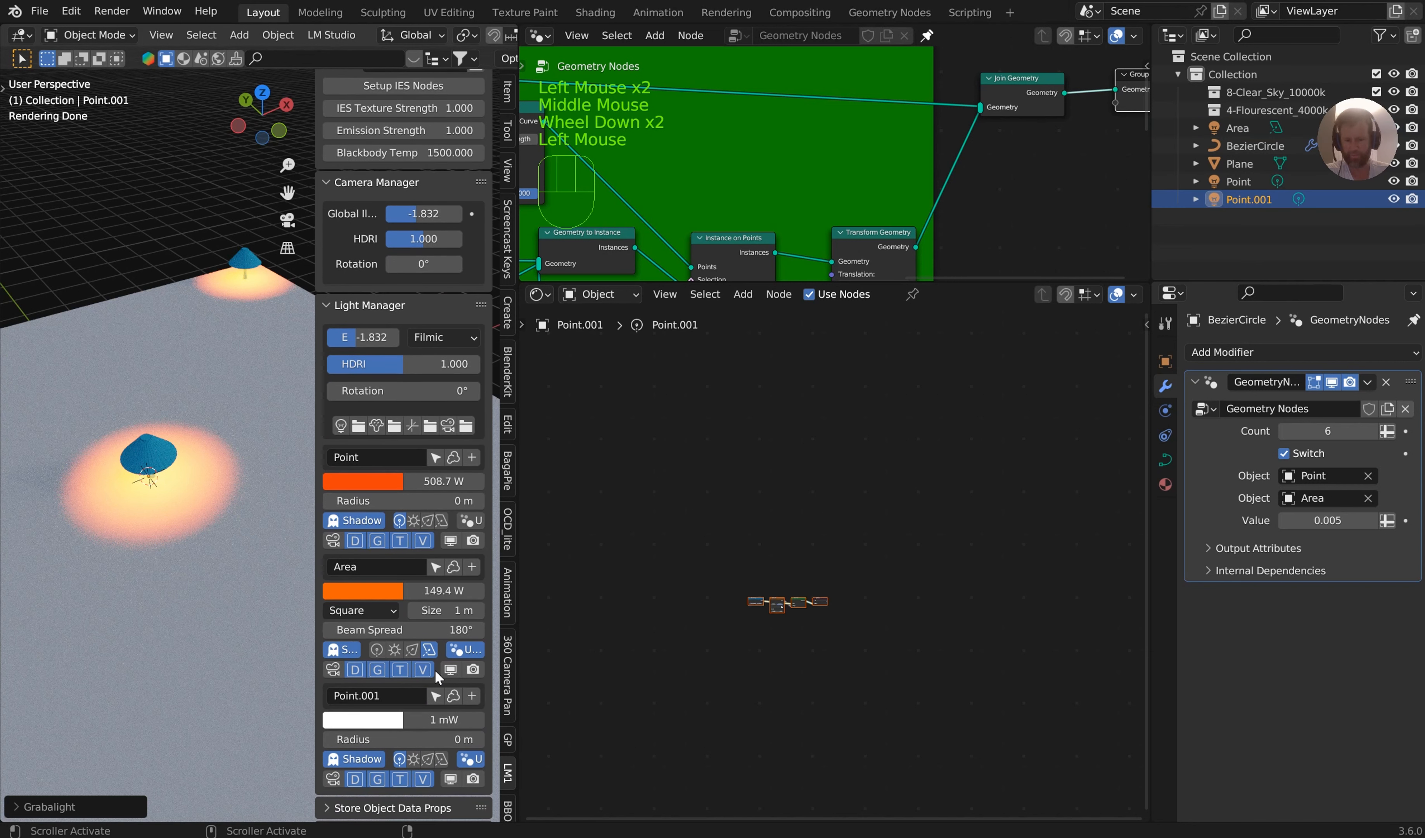
pyautogui.scroll(-2, 454, 696)
pyautogui.scroll(3, 869, 599)
pyautogui.moveTo(868, 598); pyautogui.dragTo(920, 507, button='middle')
pyautogui.scroll(2, 824, 566)
pyautogui.scroll(7, 824, 566)
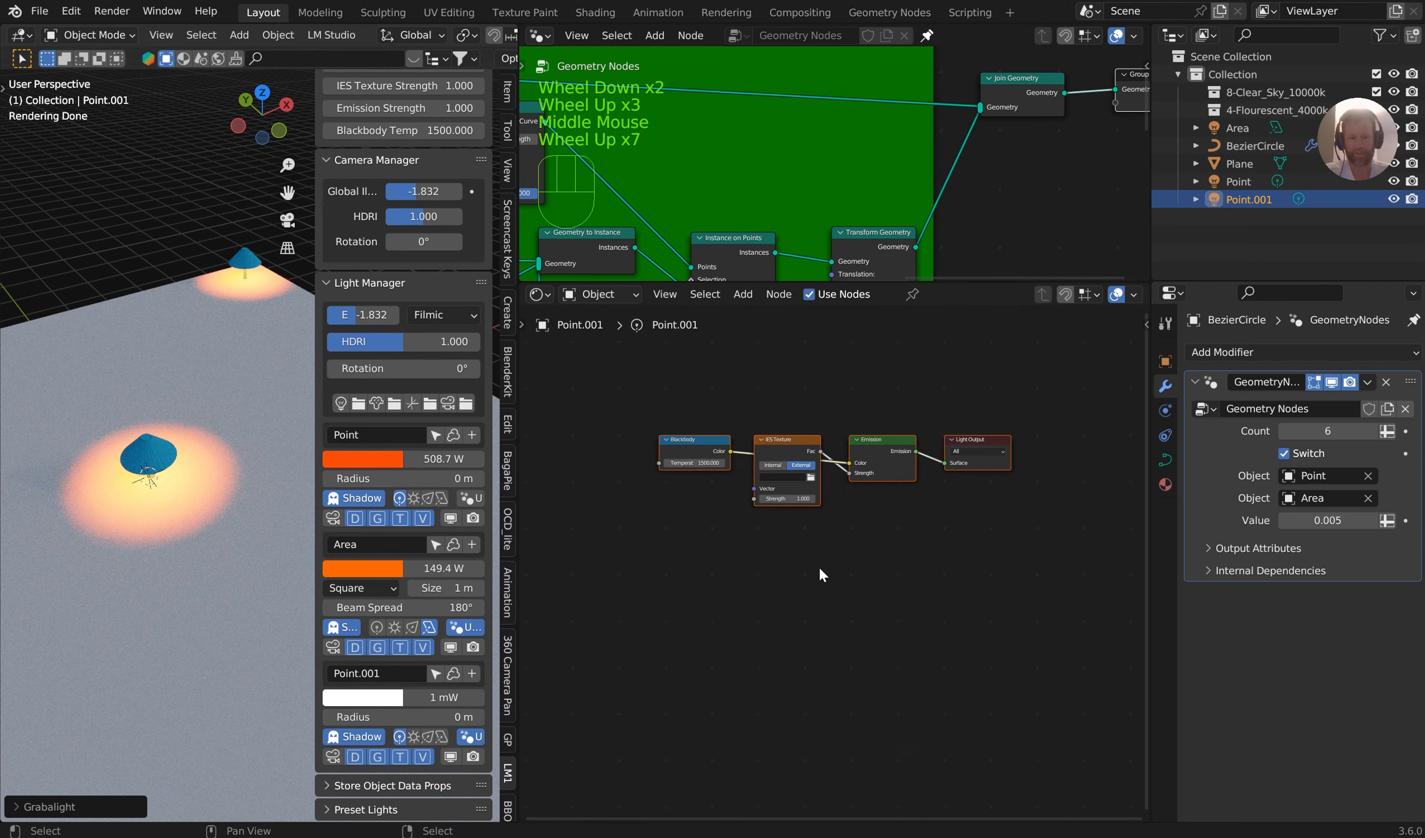
pyautogui.moveTo(830, 564); pyautogui.dragTo(831, 575, button='middle')
pyautogui.moveTo(930, 618); pyautogui.dragTo(1007, 621, button='middle')
pyautogui.scroll(6, 960, 579)
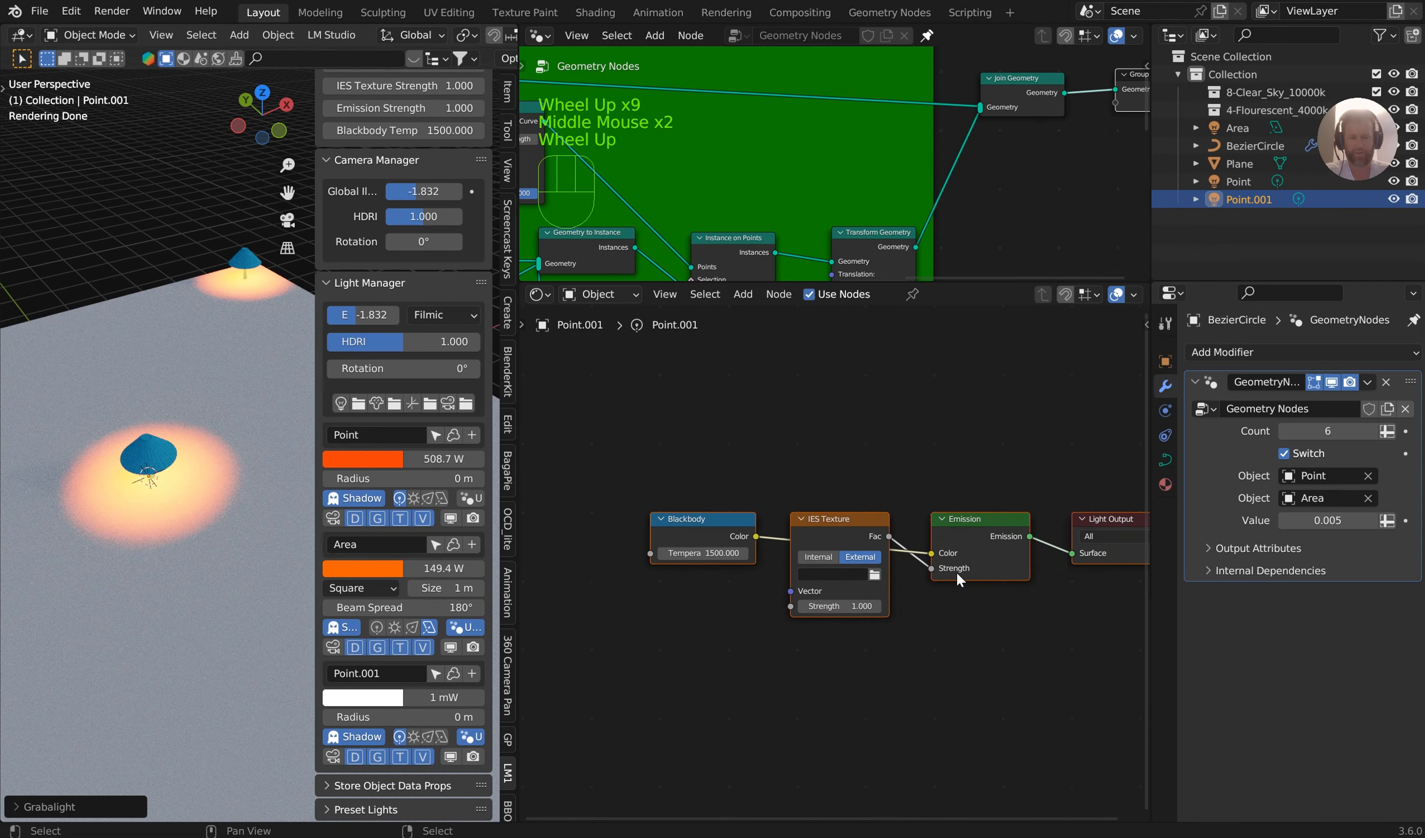
pyautogui.moveTo(967, 575); pyautogui.dragTo(910, 552, button='middle')
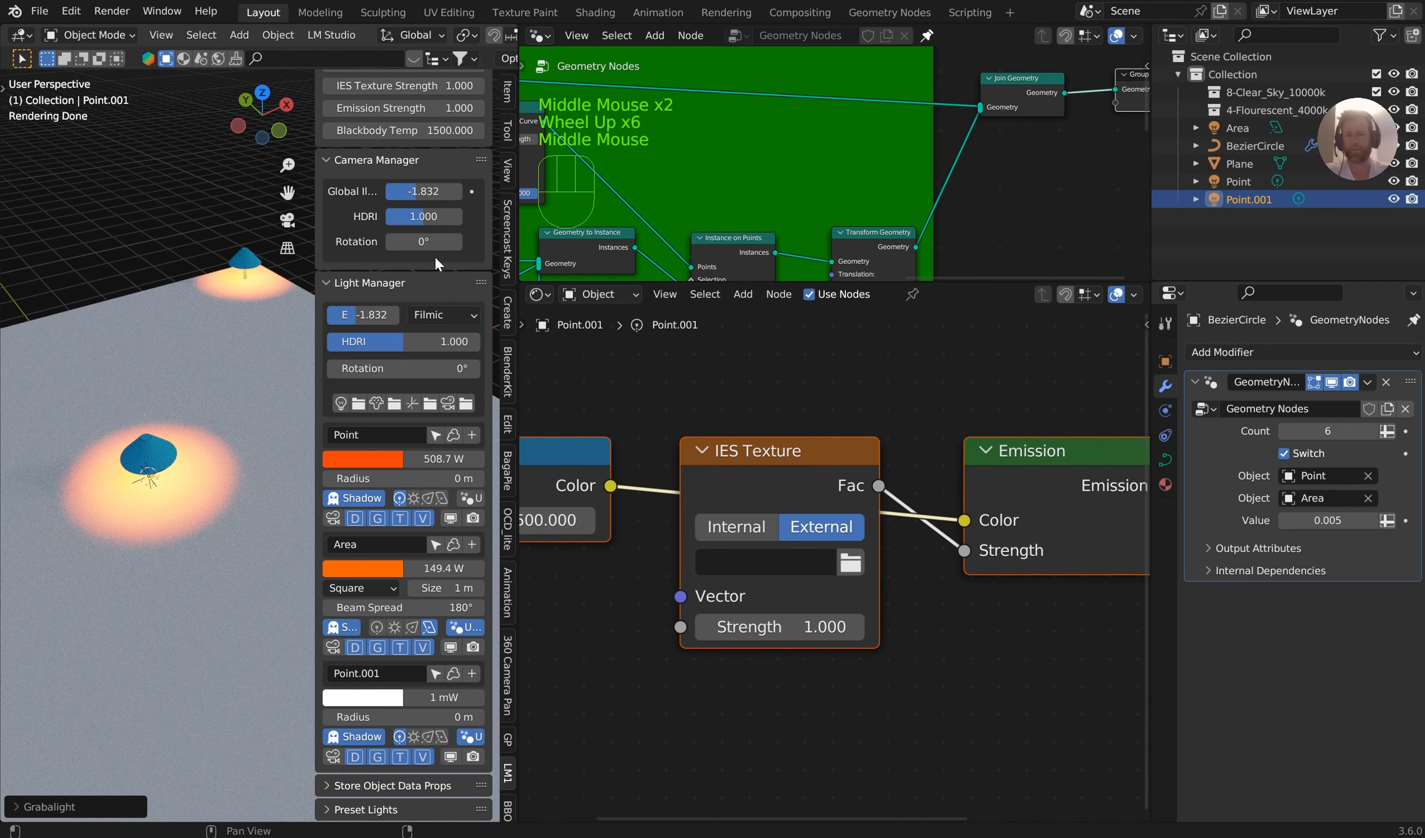
# Load an IES file from the Downloads folder into the Point.001 light's IES Texture
pyautogui.scroll(3, 435, 256)
pyautogui.click(473, 242)
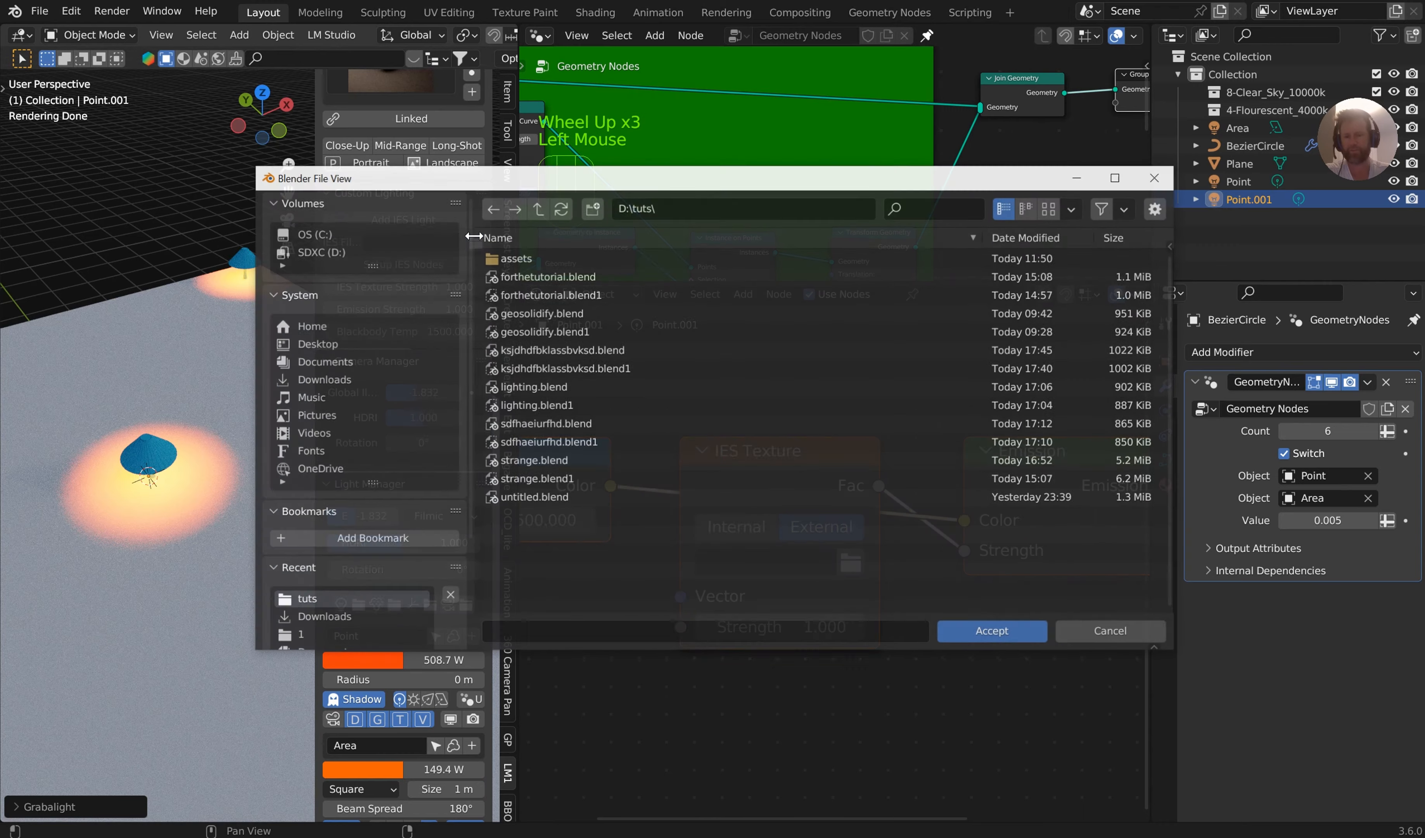
pyautogui.click(324, 381)
pyautogui.scroll(-8, 759, 537)
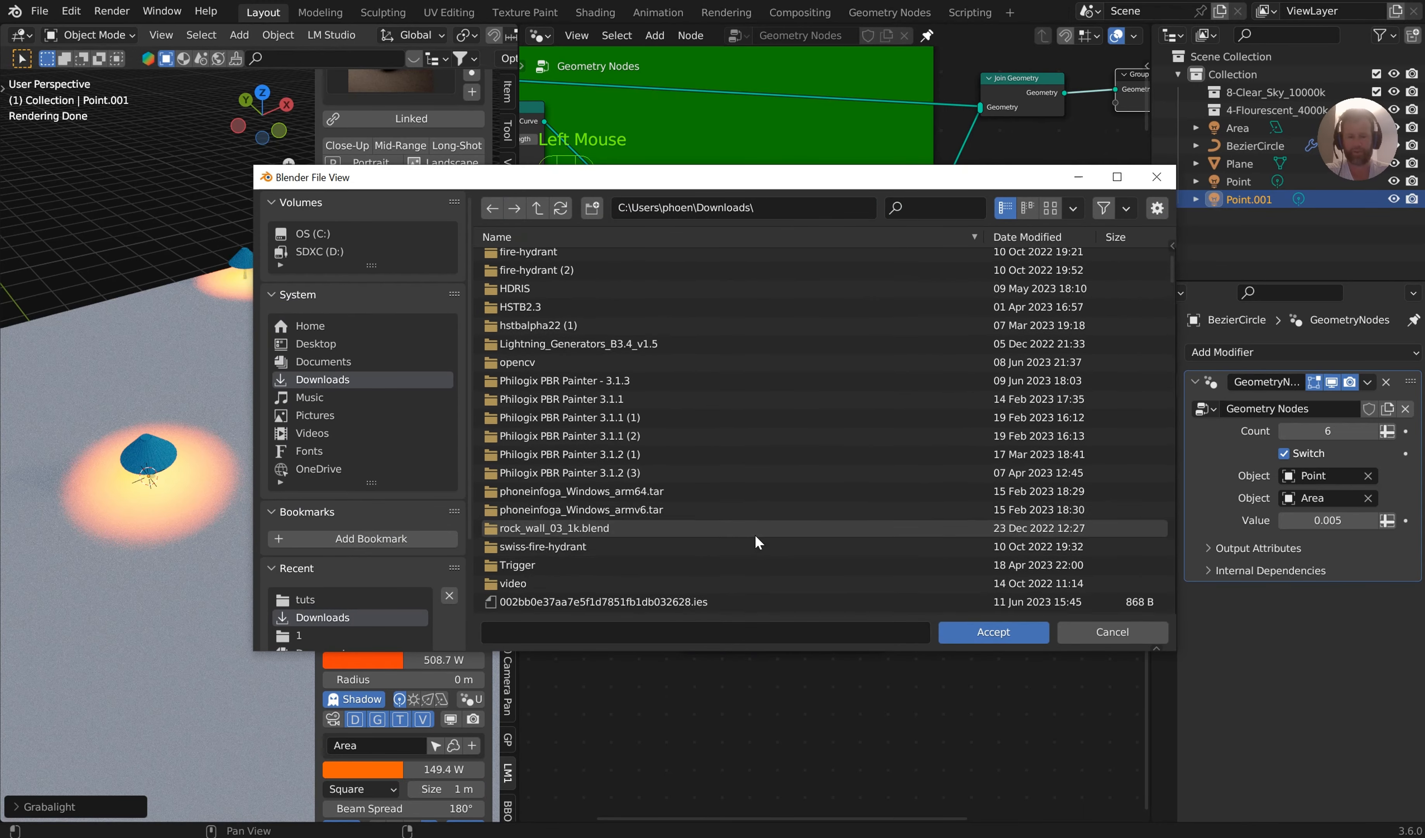
pyautogui.scroll(-4, 755, 534)
pyautogui.scroll(1, 692, 541)
pyautogui.doubleClick(693, 541)
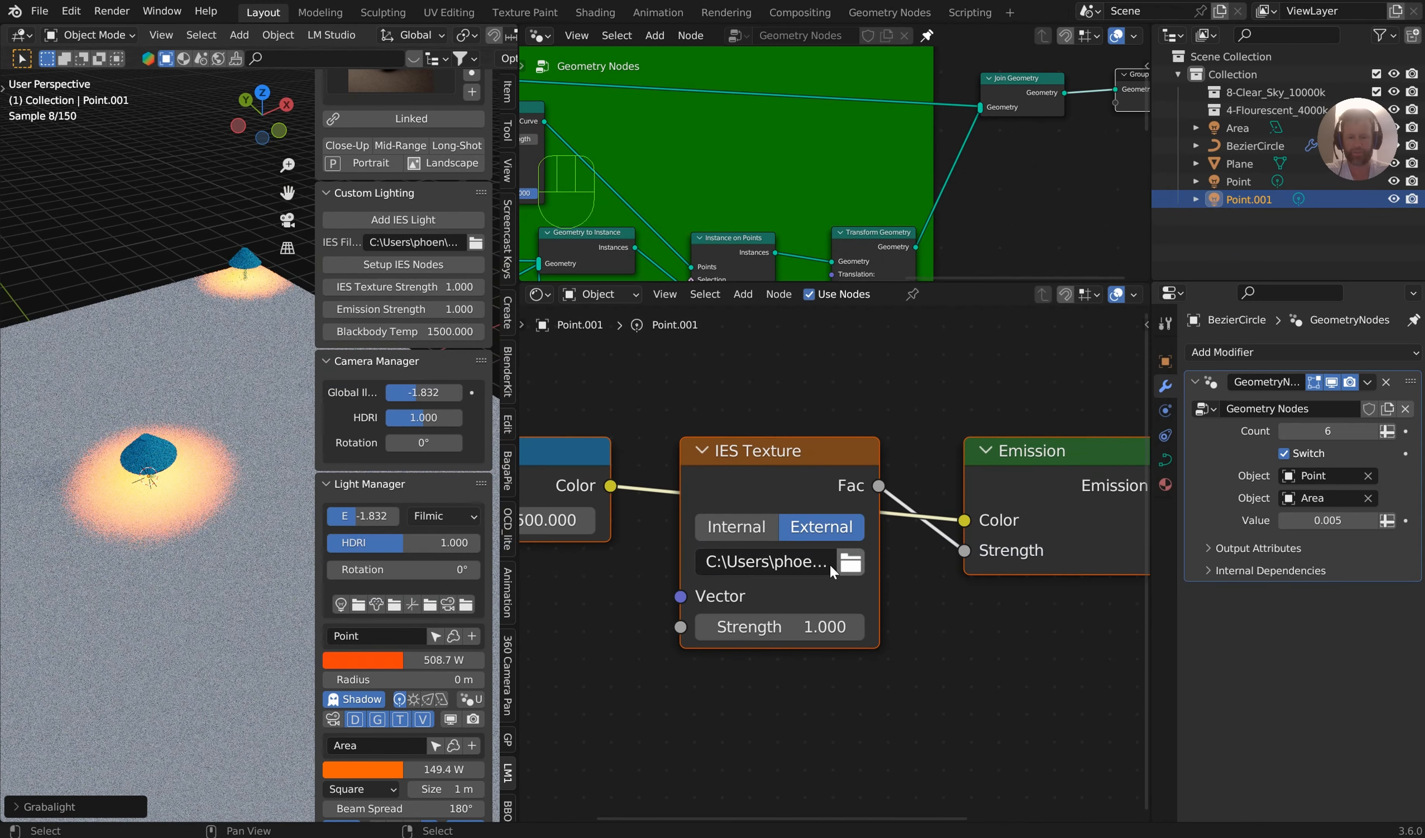
# Move the Point.001 light about 2.5 m, up above the plane beside the center lamp, and snap the 3D cursor to it
pyautogui.moveTo(187, 421); pyautogui.dragTo(195, 509, button='middle')
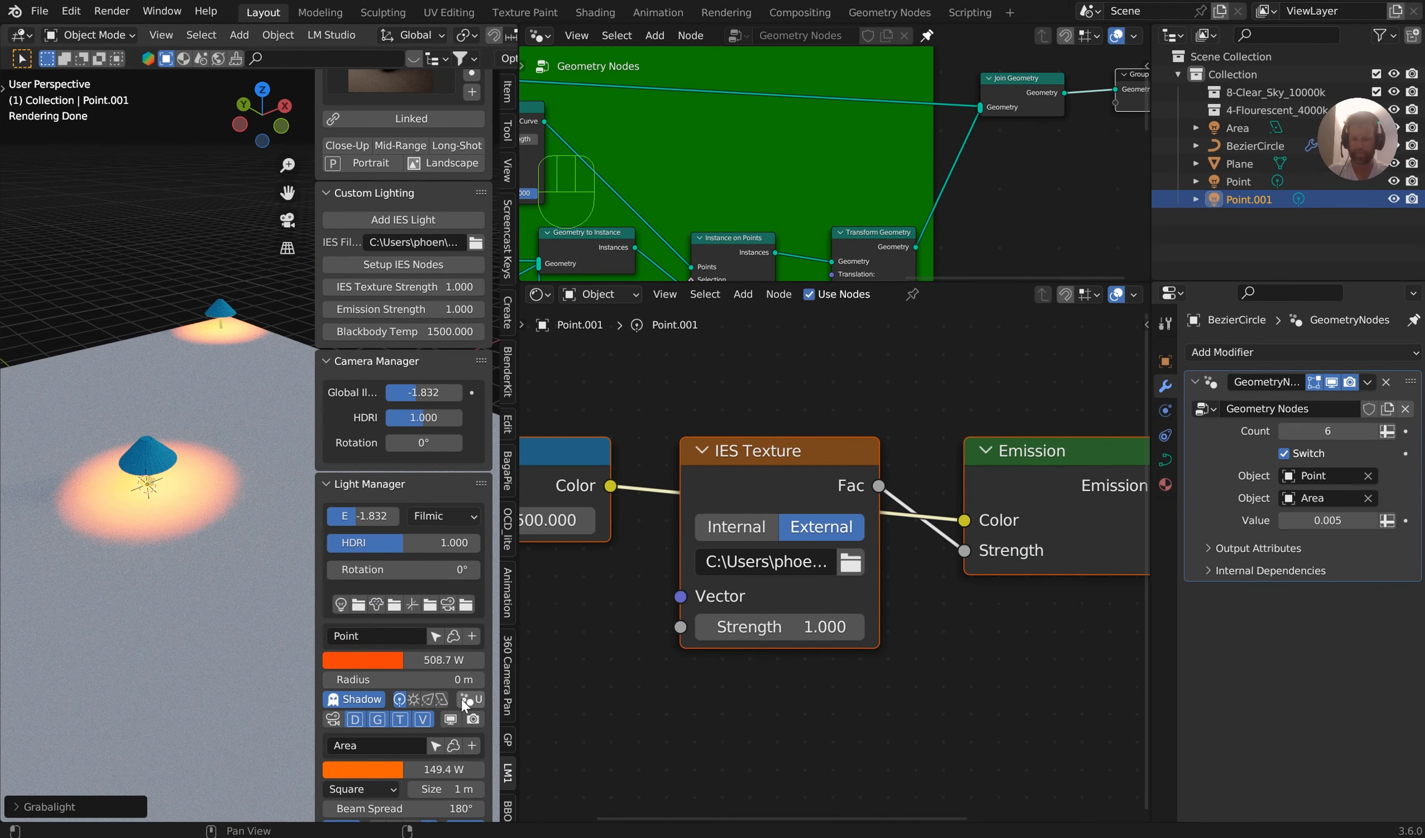
pyautogui.scroll(-4, 461, 698)
pyautogui.click(435, 673)
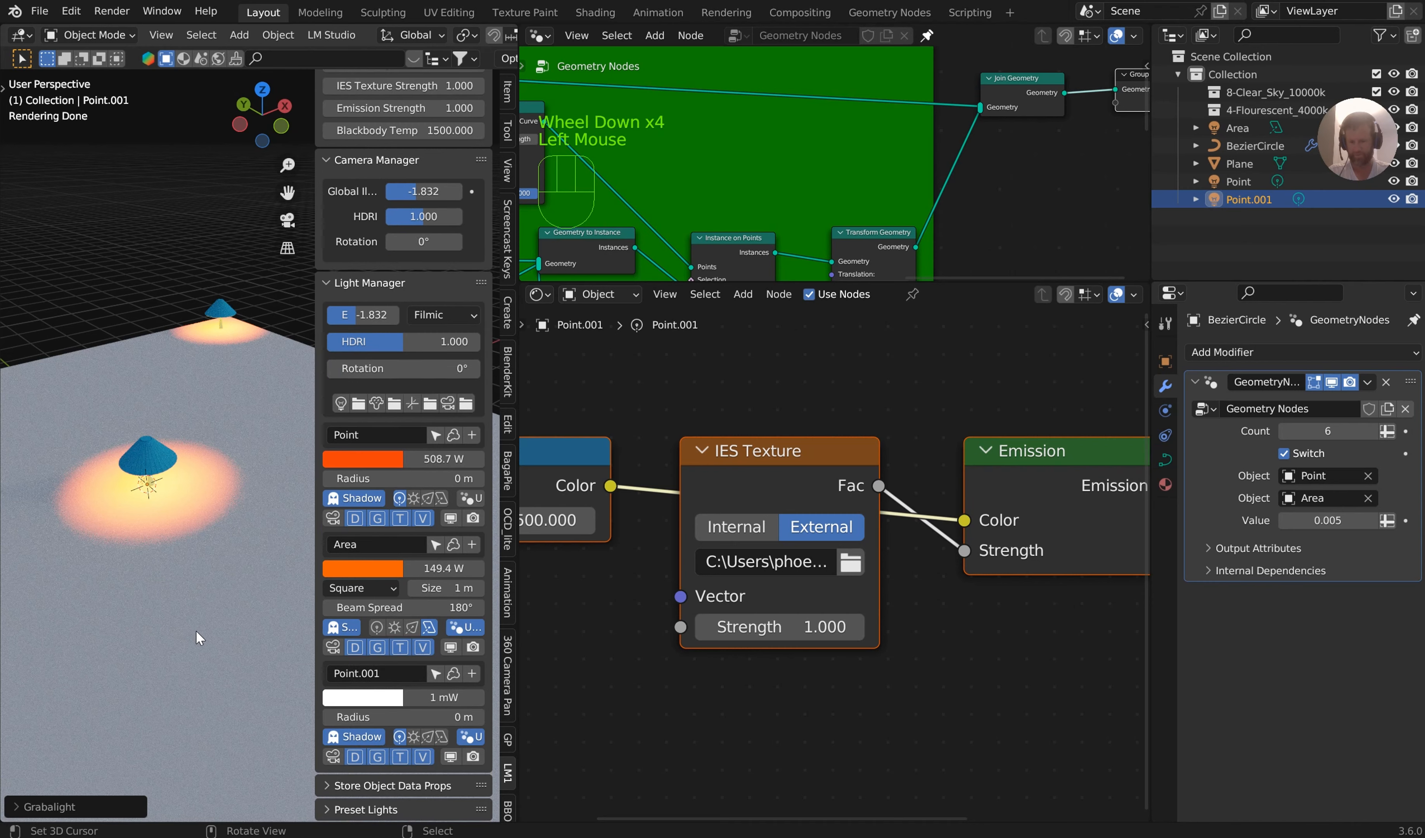
pyautogui.press('g')
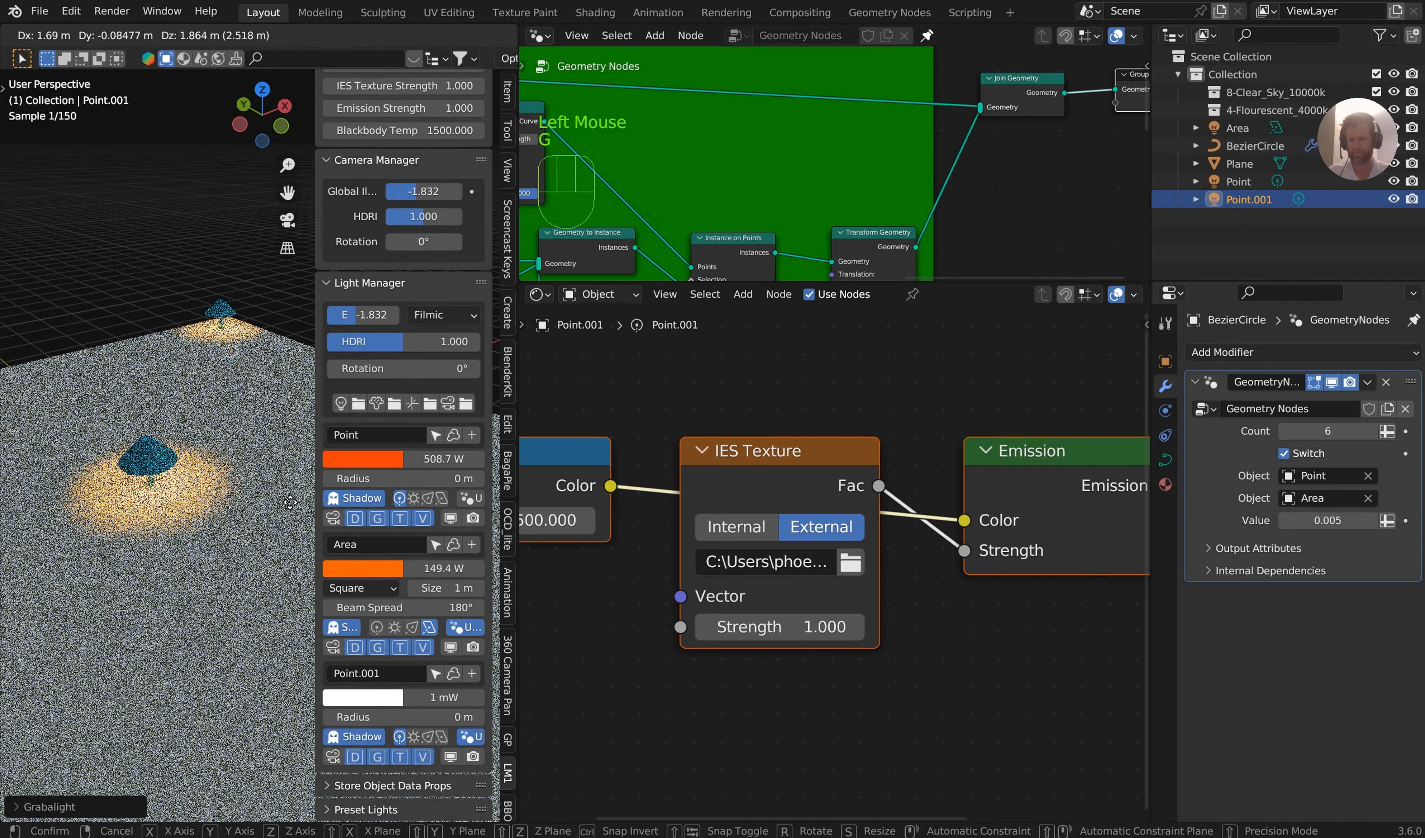
pyautogui.click(290, 504)
pyautogui.keyDown('shift'); pyautogui.moveTo(235, 359); pyautogui.dragTo(191, 418, button='middle'); pyautogui.keyUp('shift')
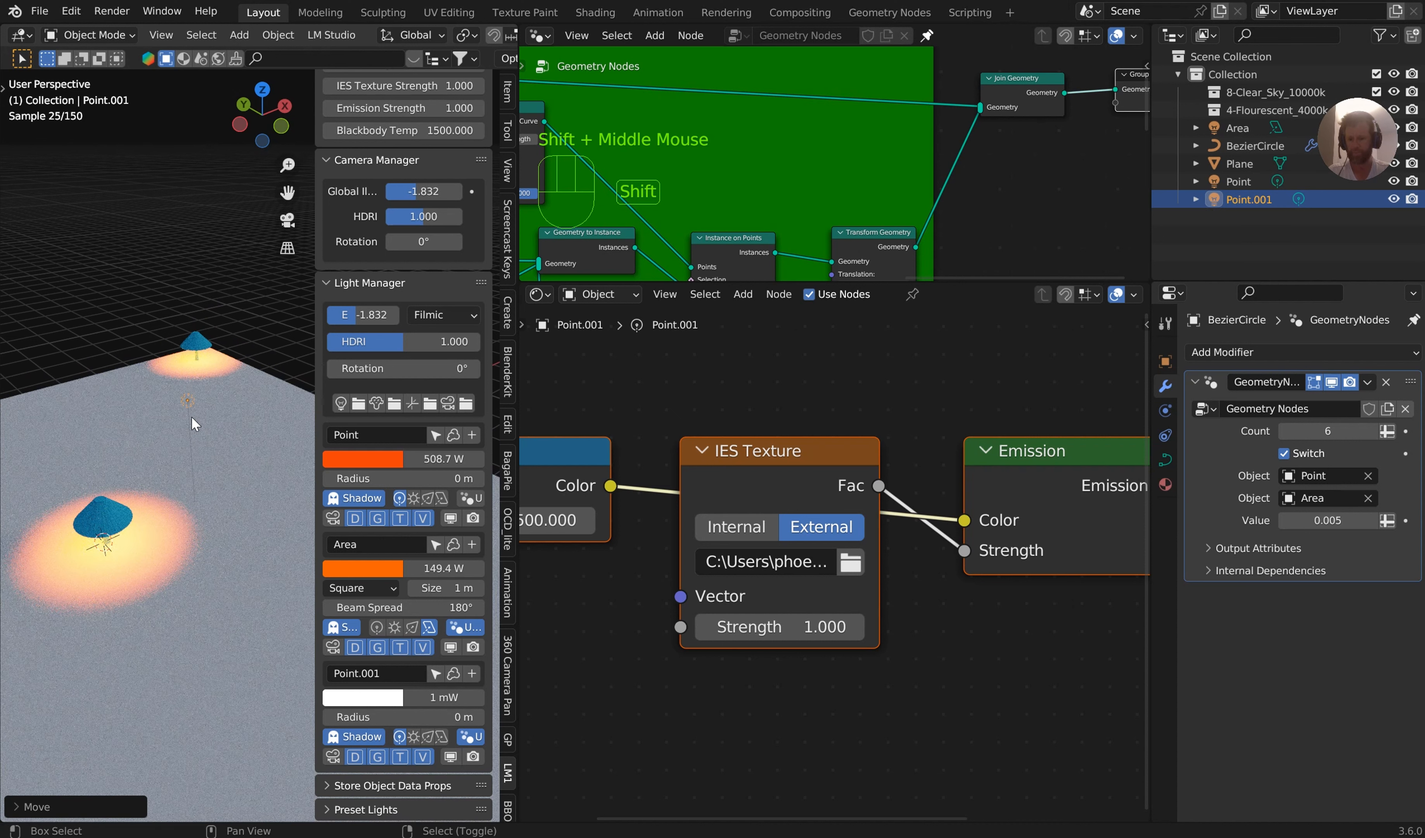
pyautogui.hotkey('shift', 's')
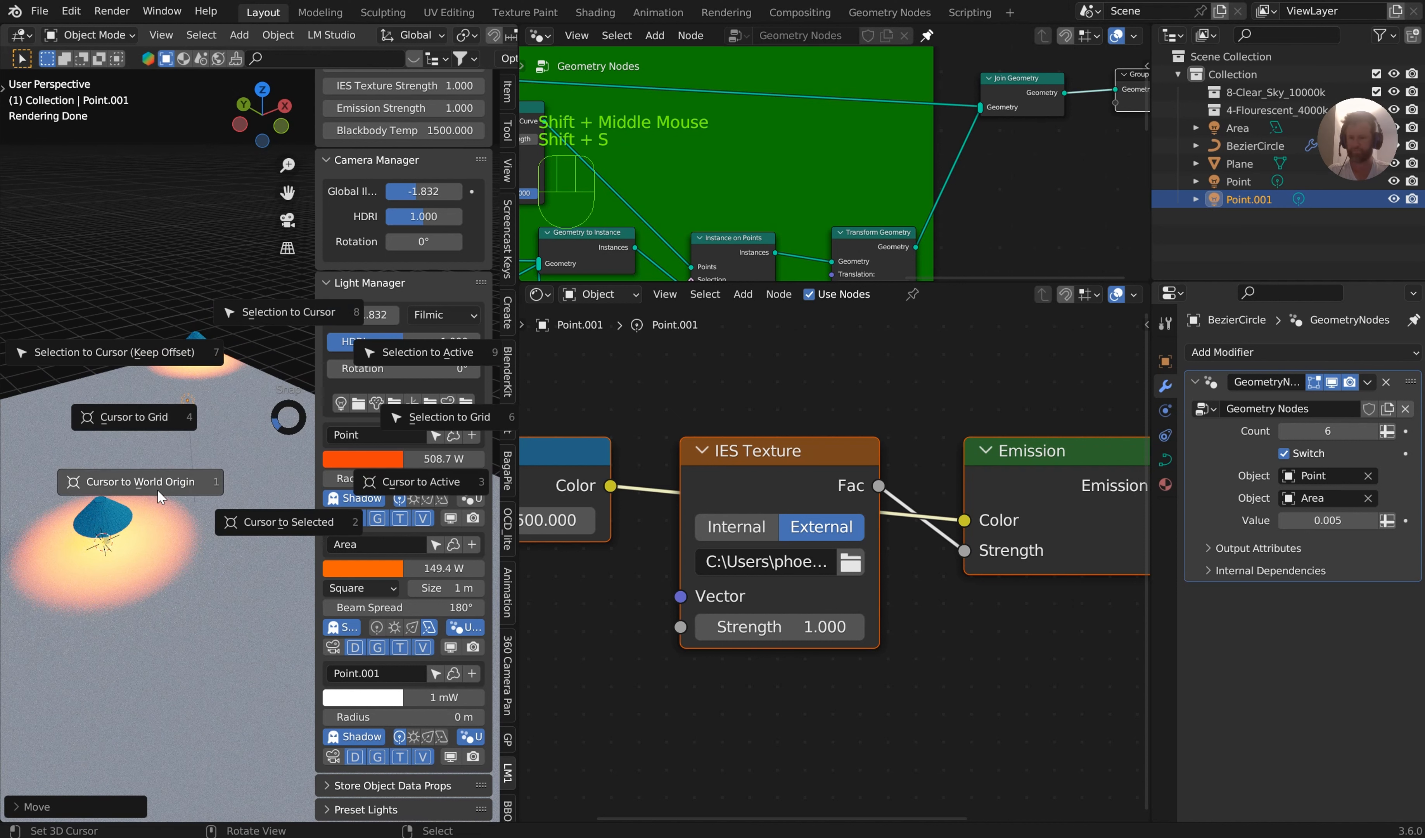
pyautogui.click(278, 521)
# Add a cube at the 3D cursor and move it along the X axis so it stands next to the light
pyautogui.hotkey('shift', 'a')
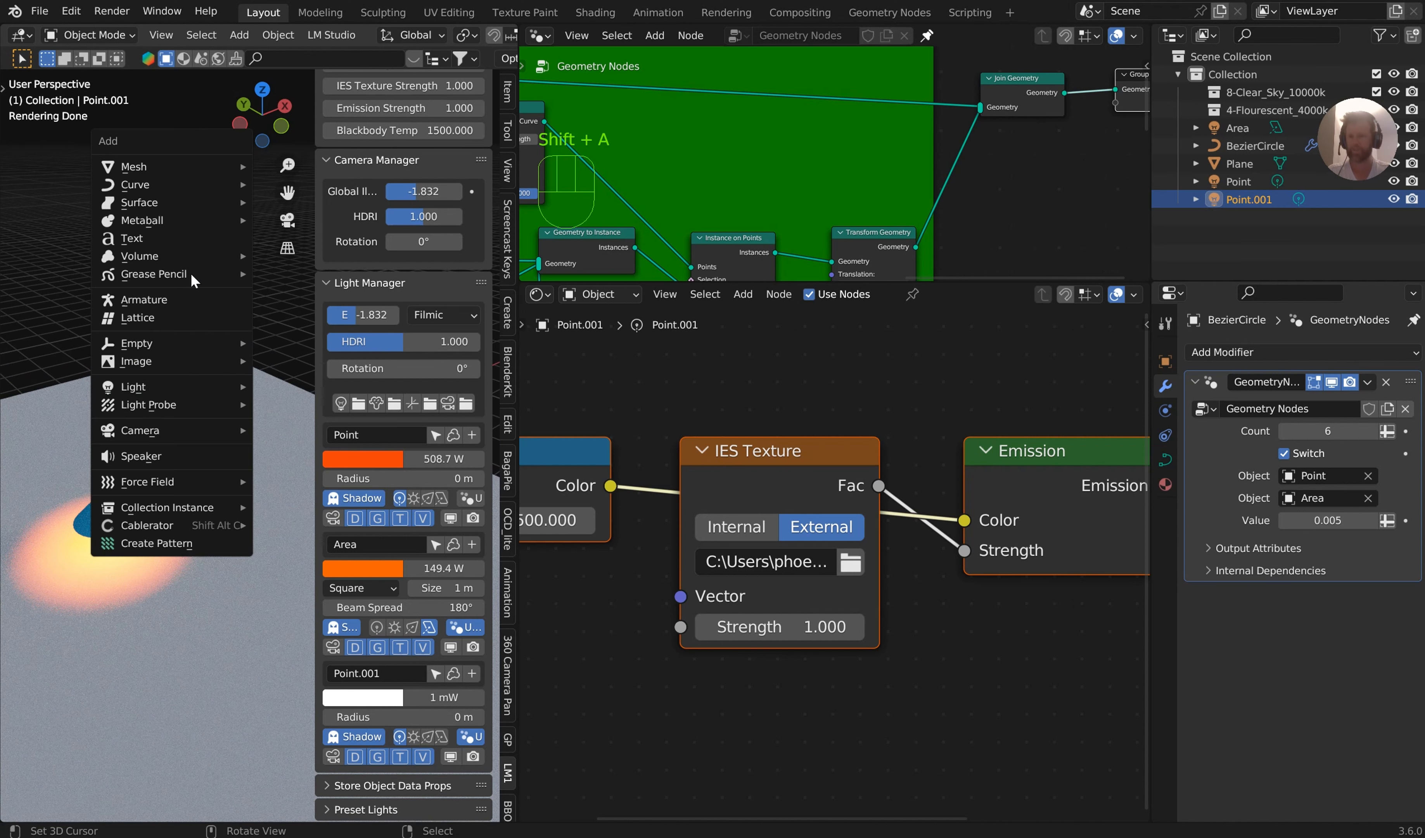
pyautogui.click(299, 203)
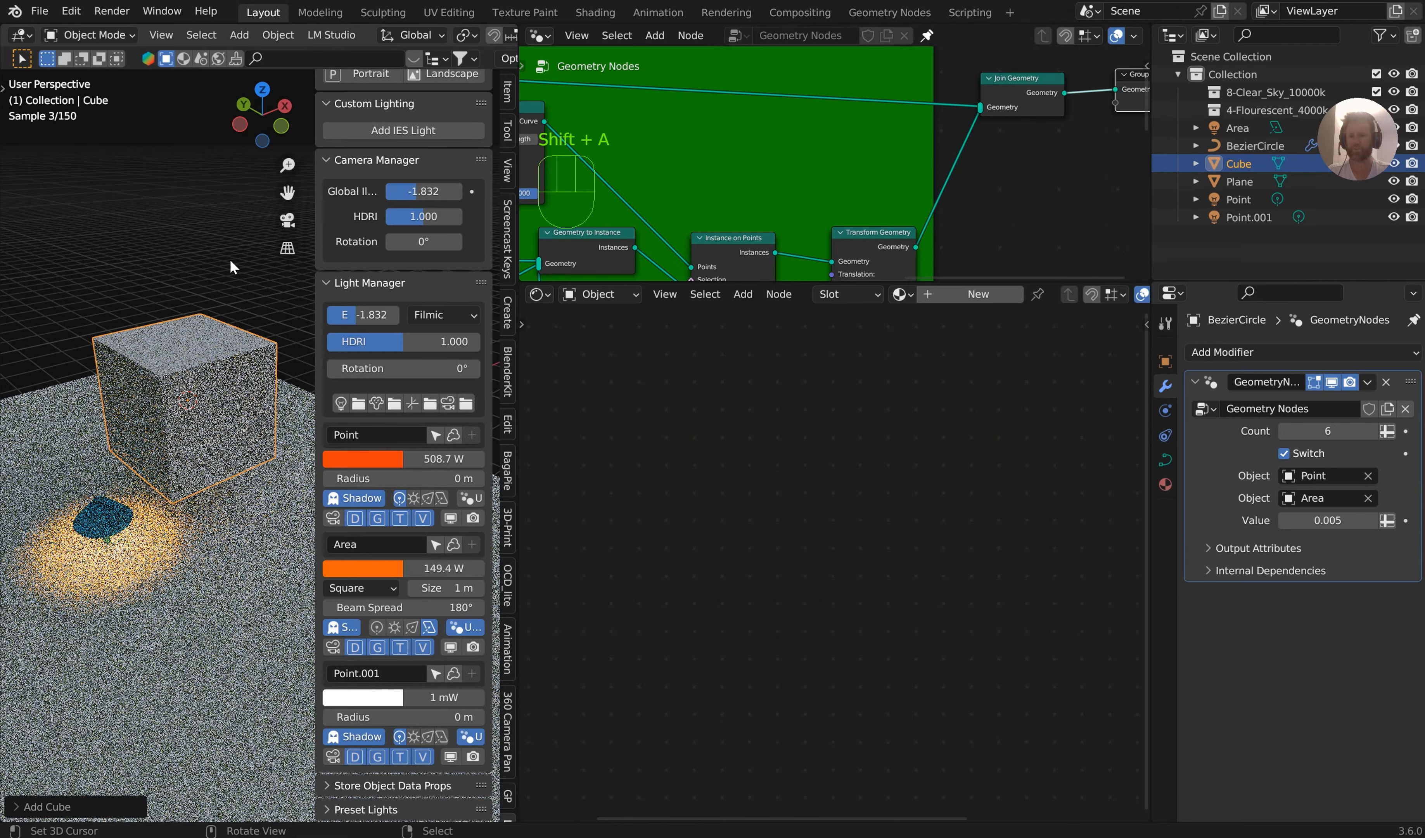
pyautogui.press('g')
pyautogui.press('x')
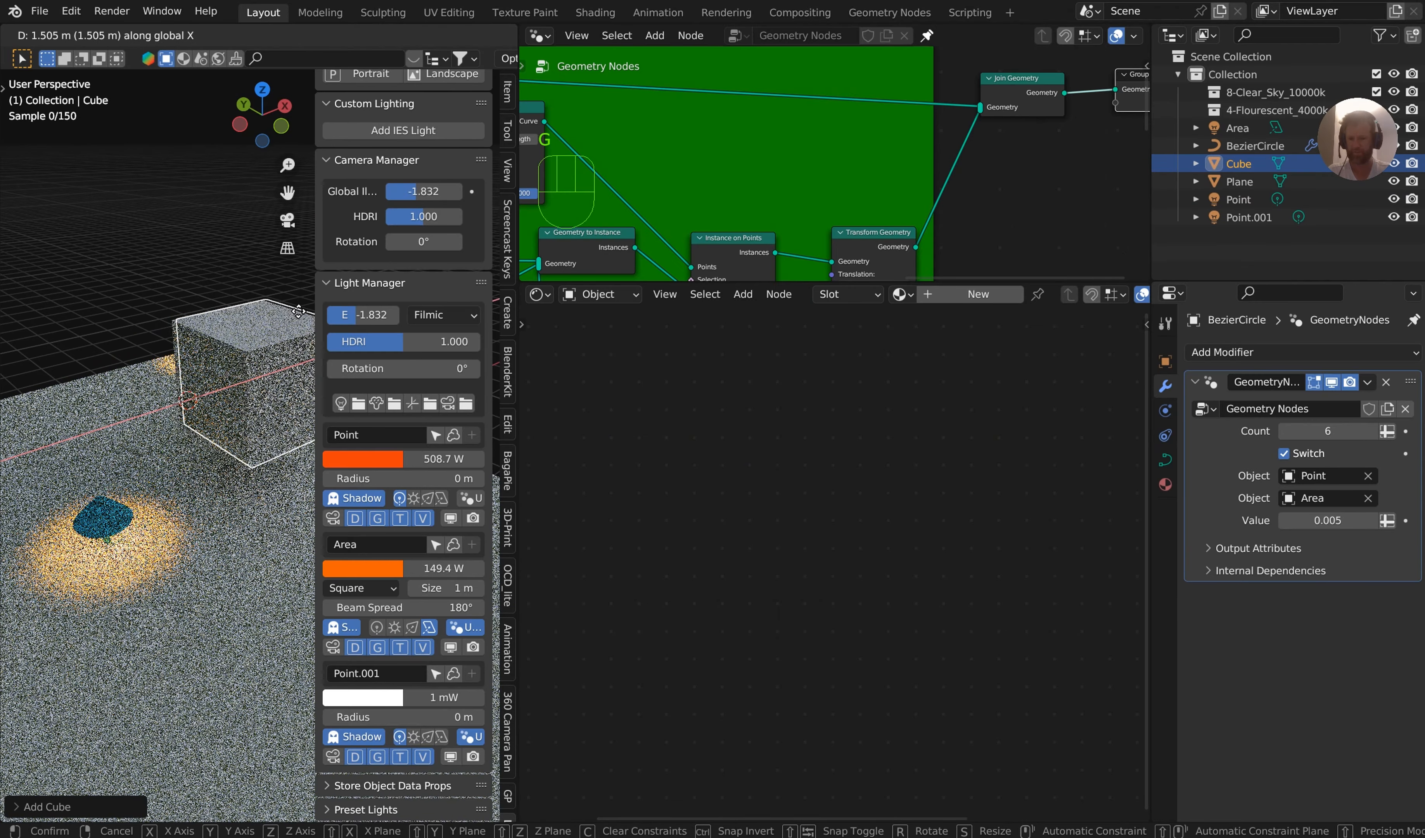
pyautogui.click(279, 311)
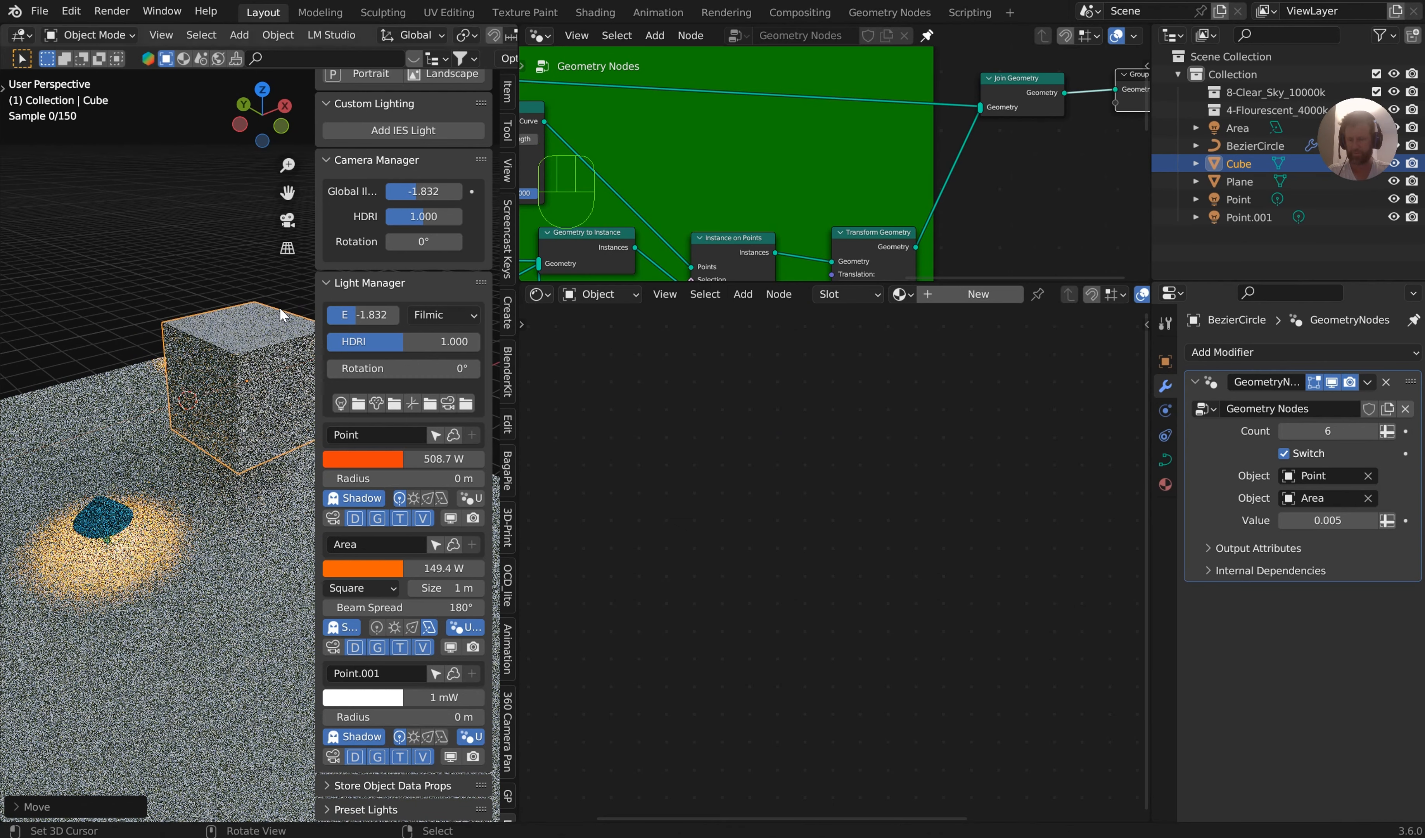
# Switch the viewport to solid shading, hide the sidebar, and select the Point.001 light beside the cube
pyautogui.scroll(-4, 486, 33)
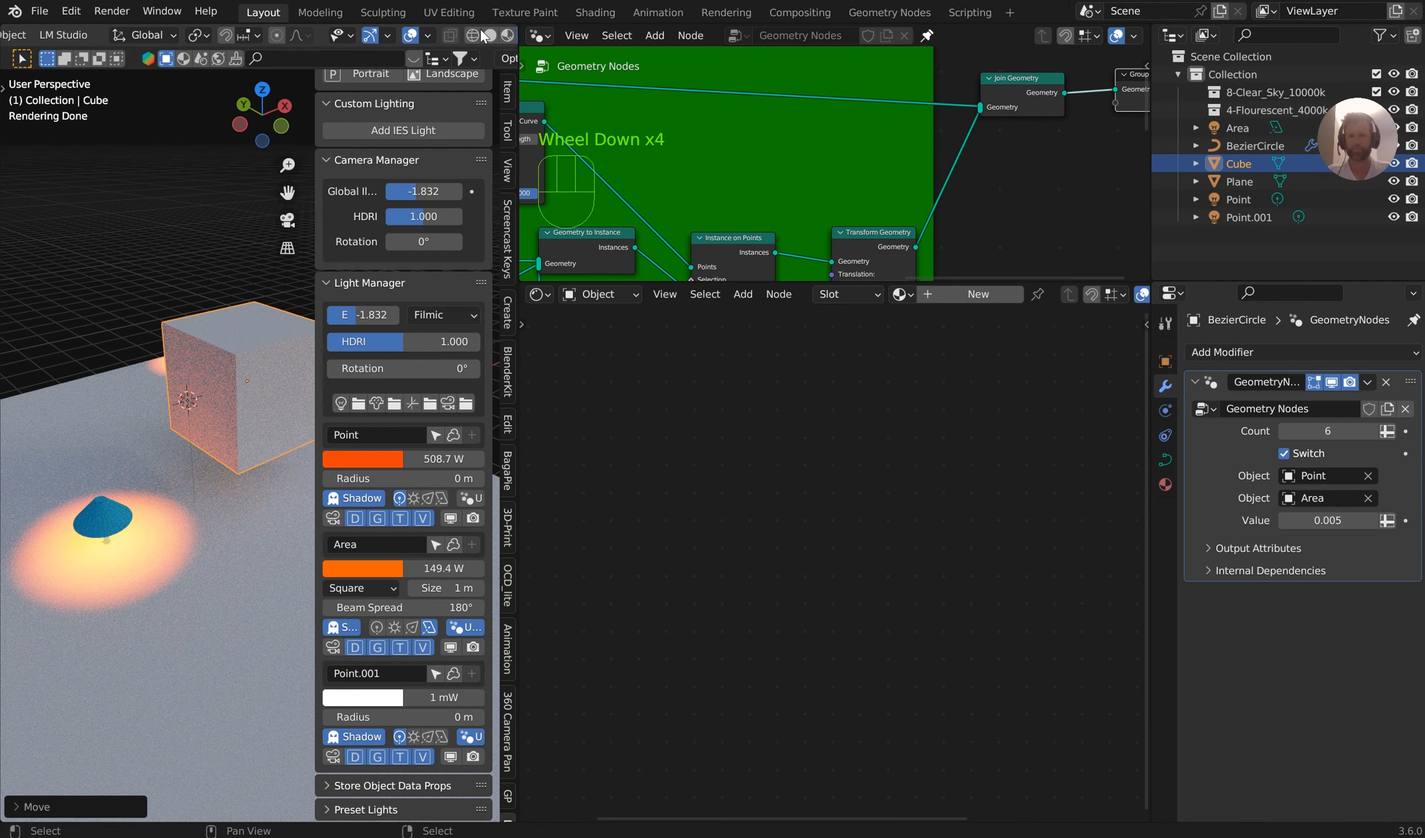
pyautogui.click(487, 36)
pyautogui.press('n')
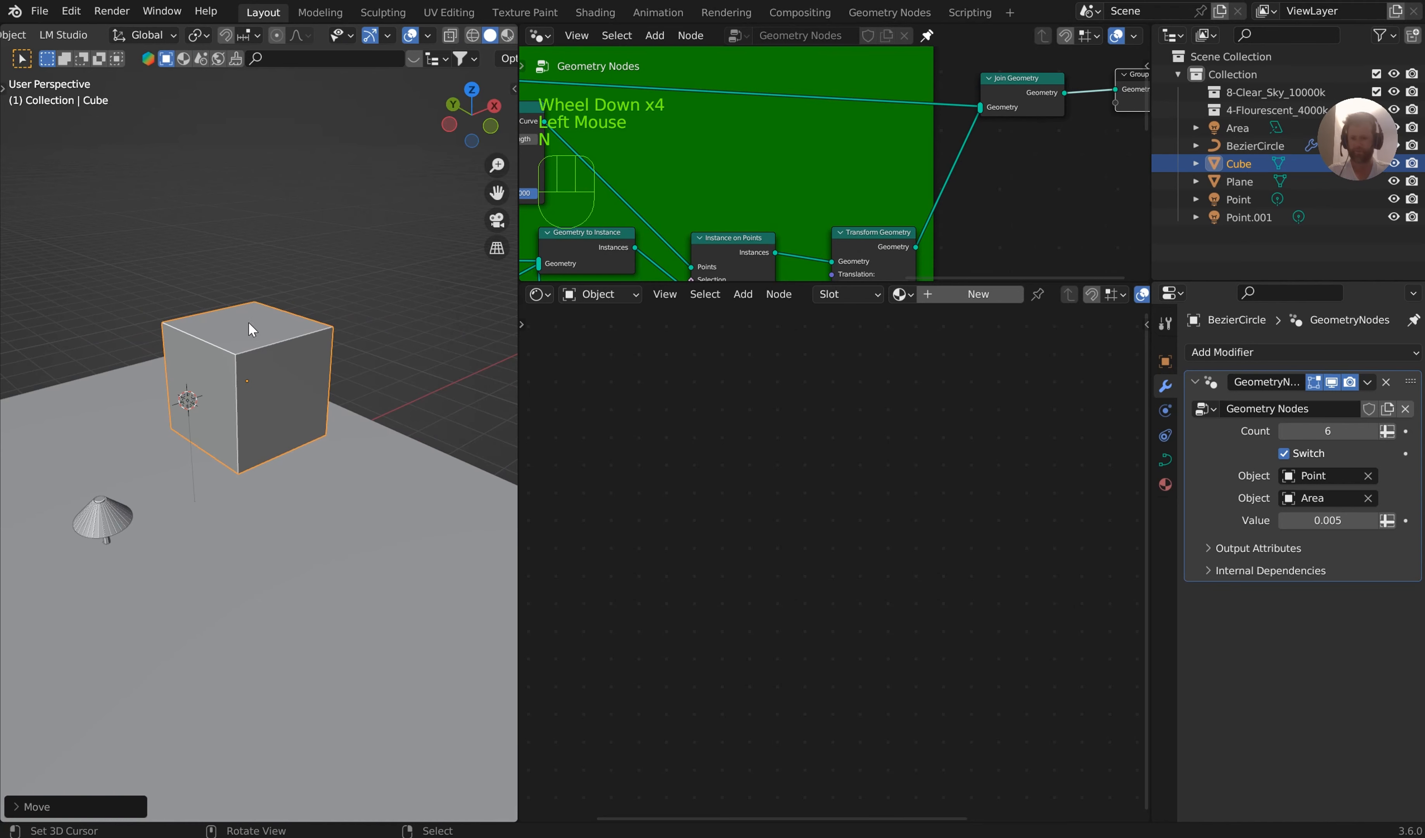
pyautogui.moveTo(249, 321); pyautogui.dragTo(403, 389, button='middle')
pyautogui.scroll(3, 310, 409)
pyautogui.moveTo(309, 410); pyautogui.dragTo(283, 469, button='middle')
pyautogui.rightClick(309, 449)
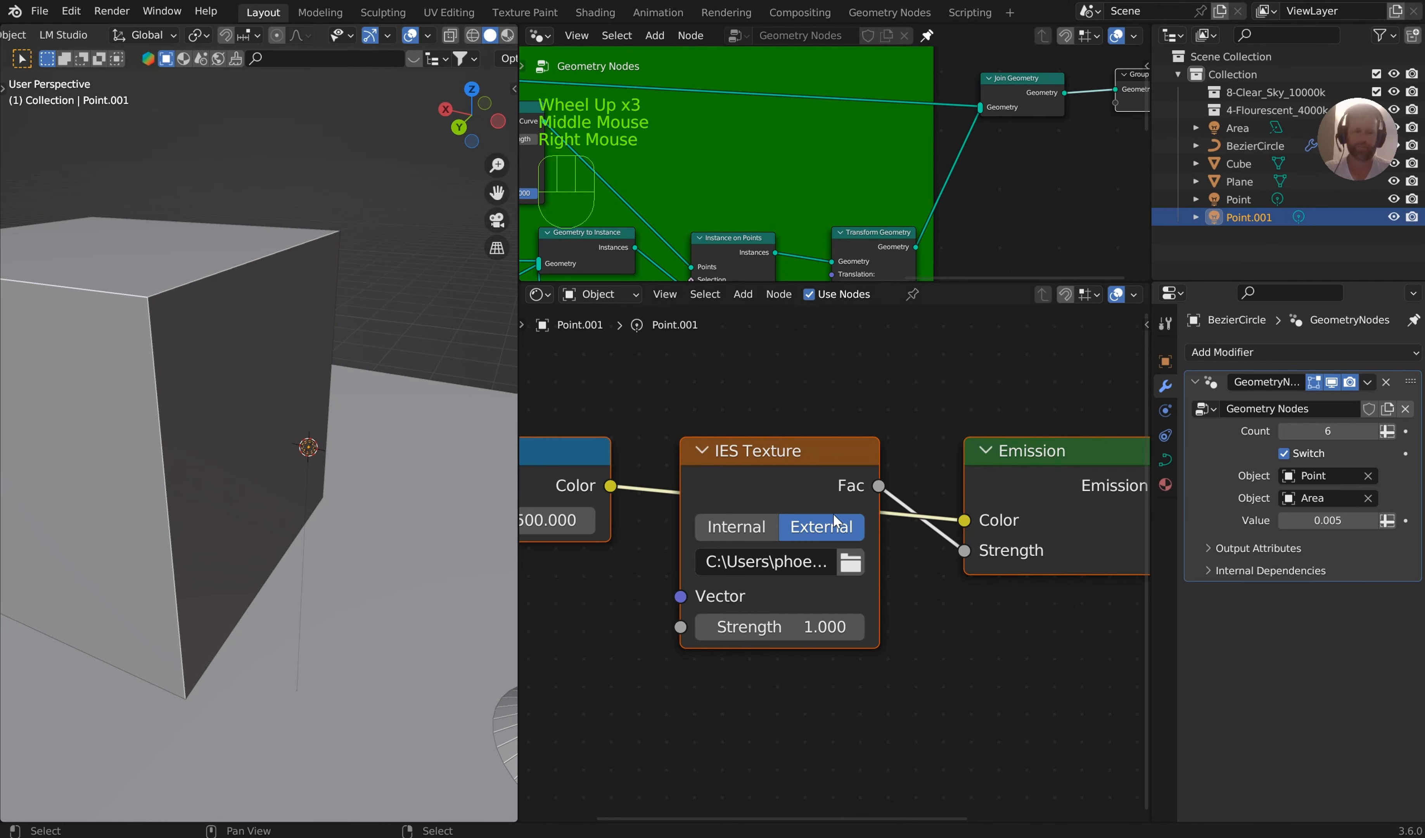
# Unpin the Properties editor to show Point.001's light data, and arrange its Blackbody node above the IES Texture node
pyautogui.click(1413, 319)
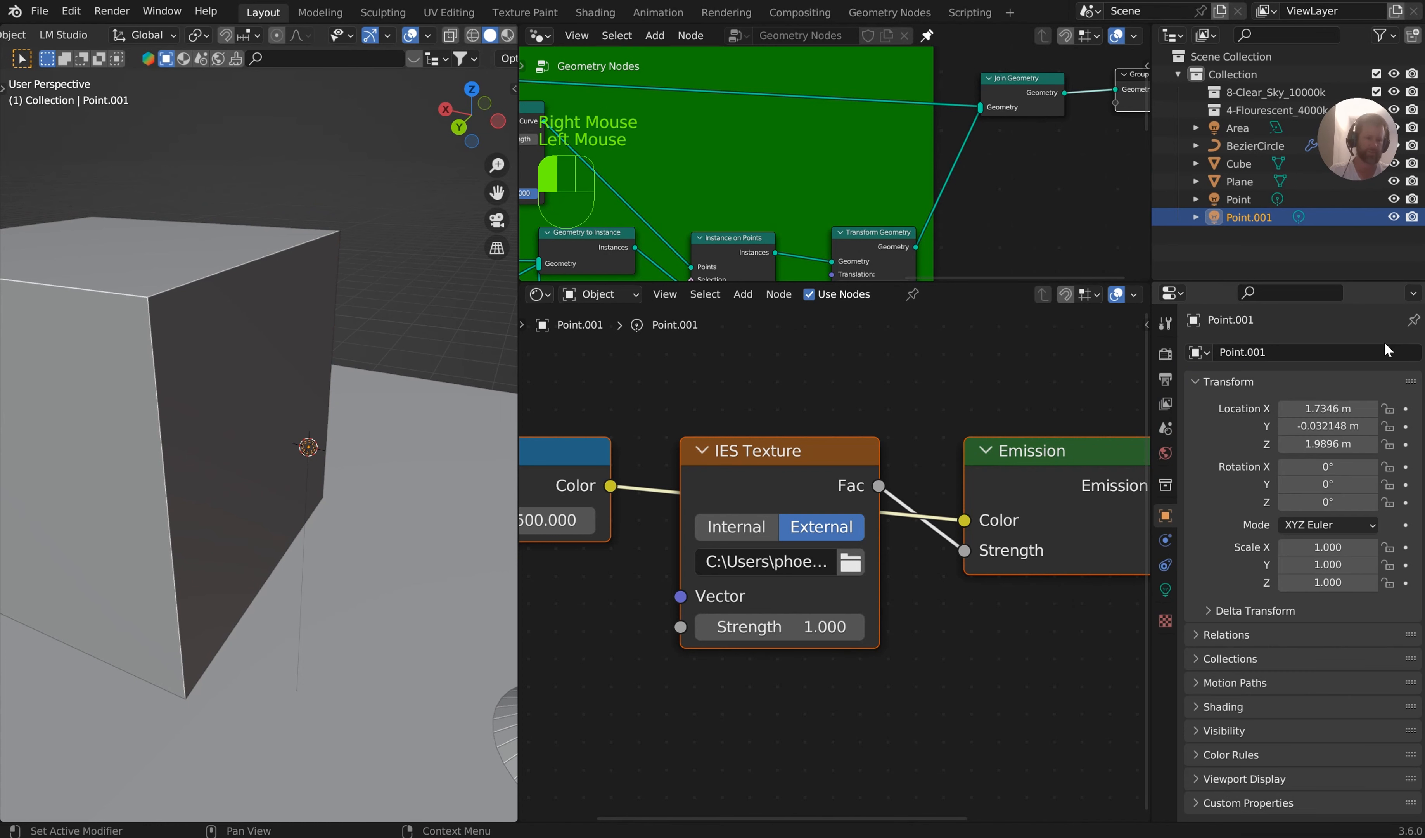
pyautogui.click(1165, 590)
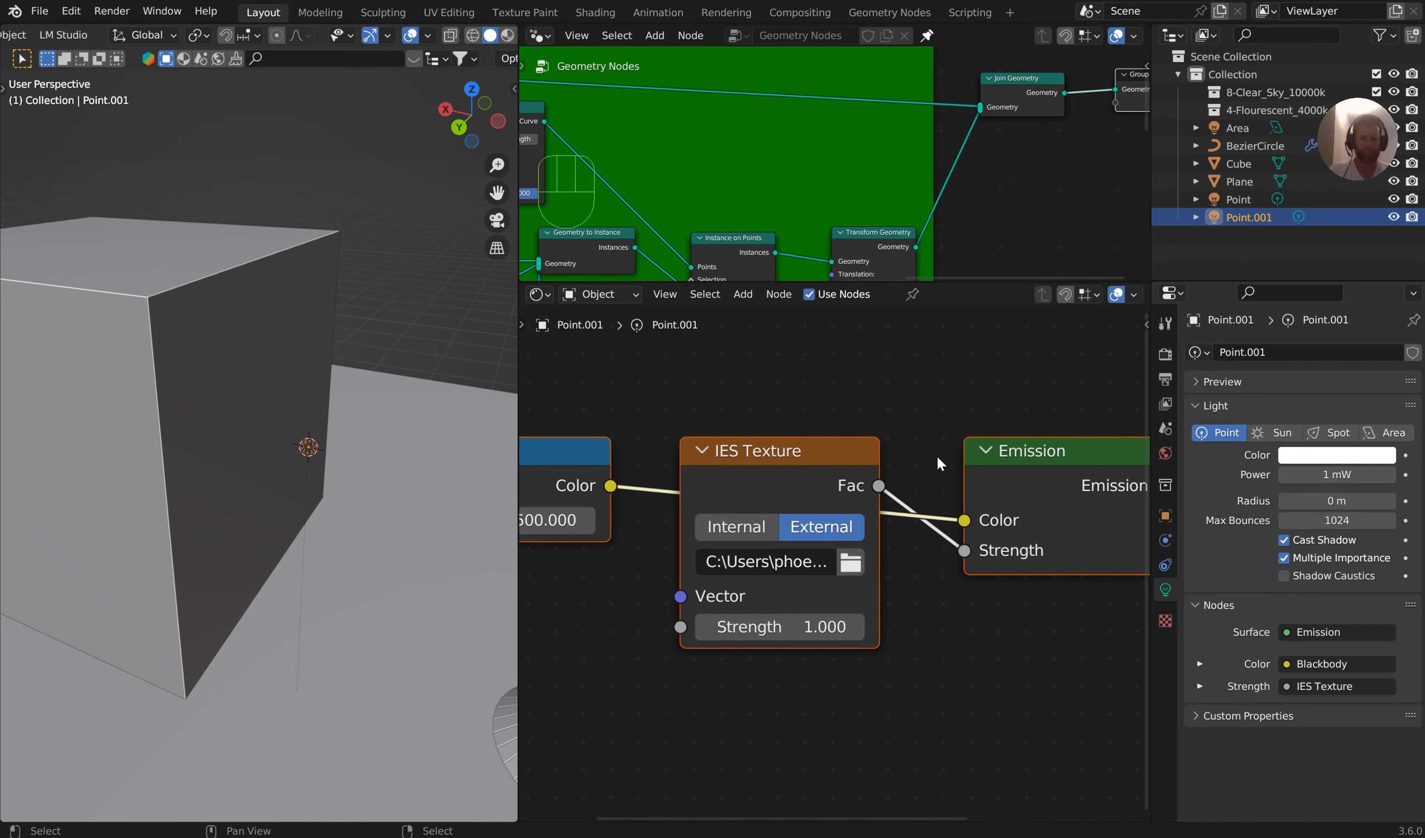
pyautogui.scroll(-2, 908, 490)
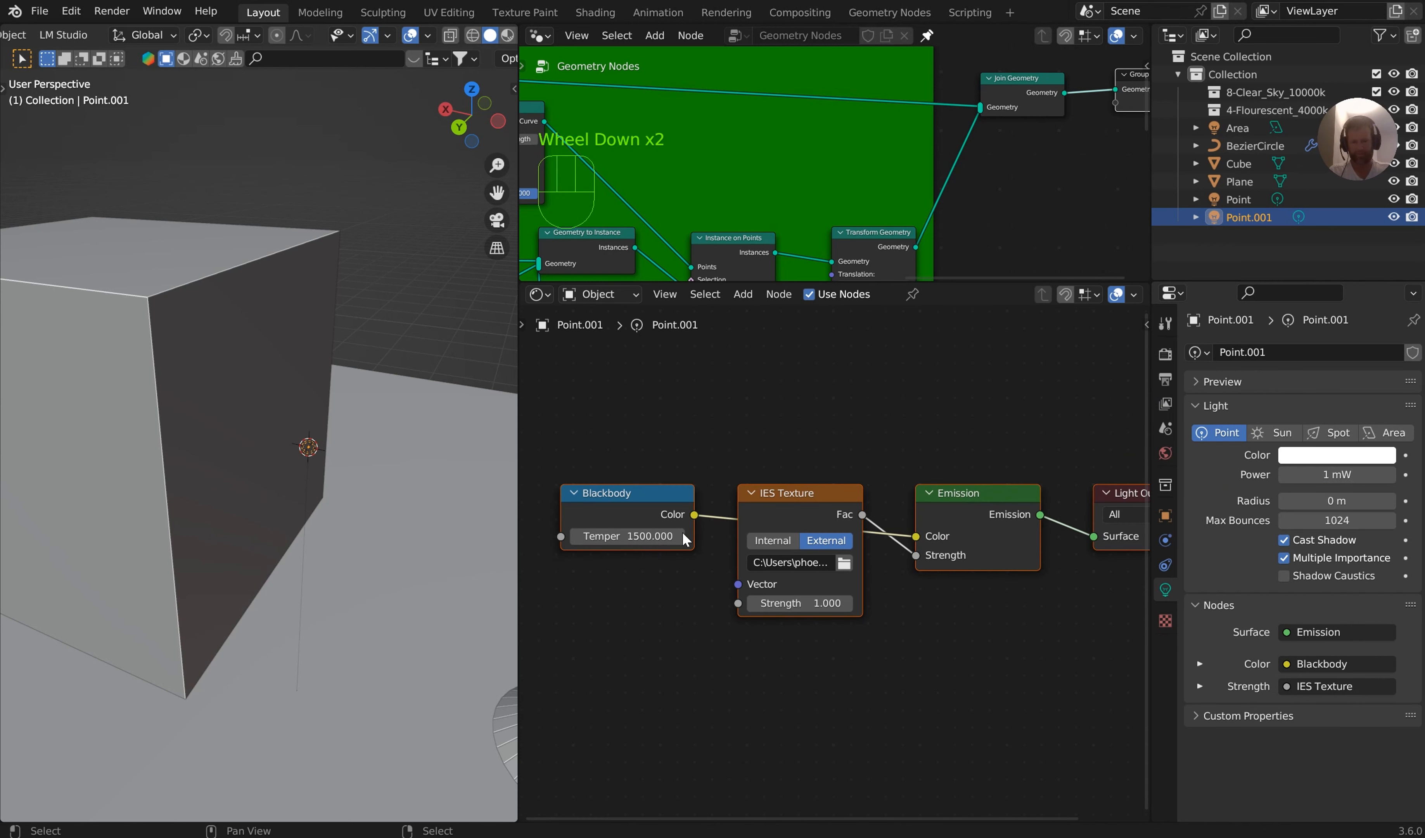
pyautogui.moveTo(673, 511); pyautogui.dragTo(684, 442)
pyautogui.rightClick(793, 430)
pyautogui.click(793, 429)
pyautogui.click(798, 433)
pyautogui.moveTo(800, 435); pyautogui.dragTo(731, 519)
pyautogui.moveTo(671, 445); pyautogui.dragTo(792, 435)
# Set the Blackbody temperature of the Point.001 light to 7000
pyautogui.click(766, 458)
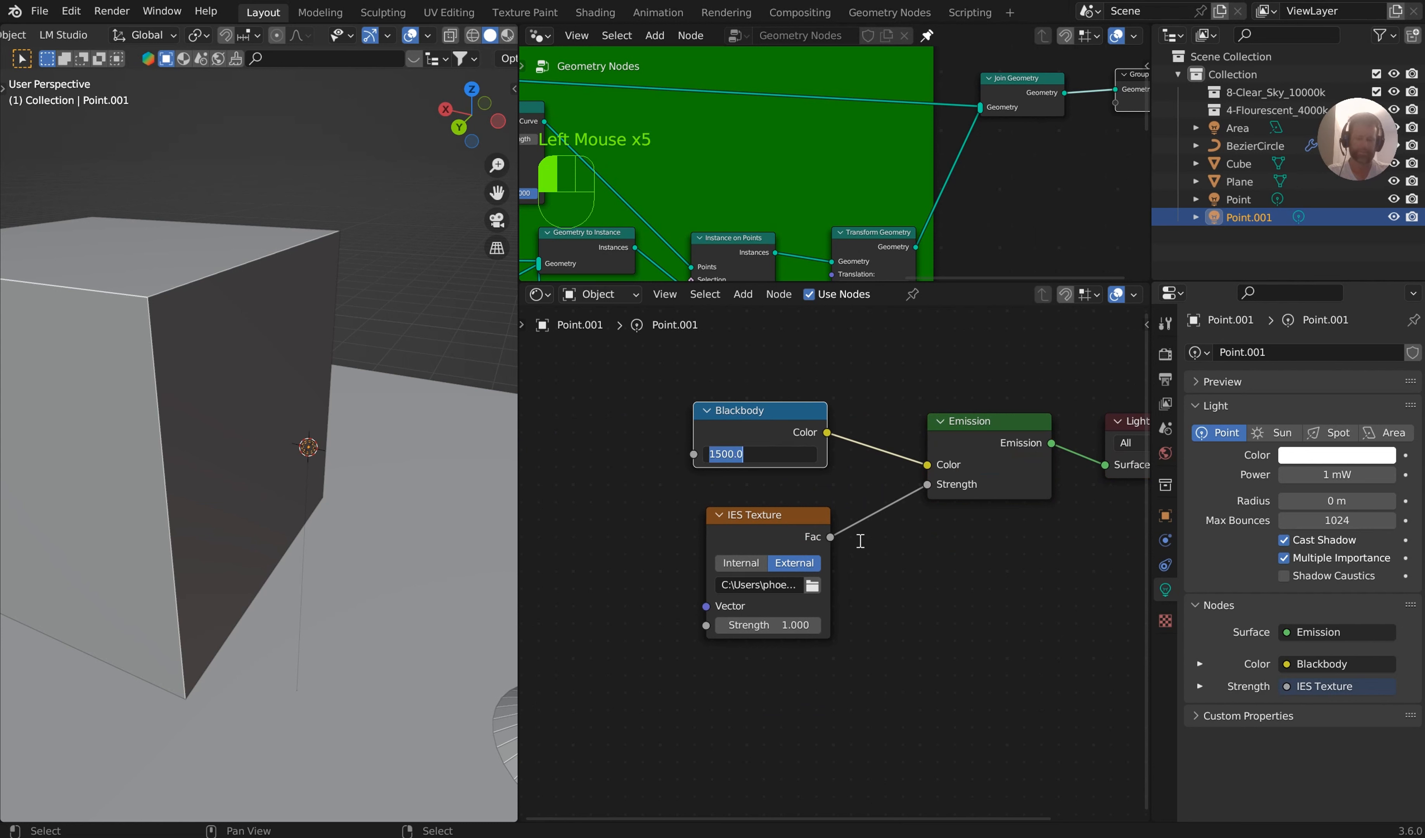
pyautogui.write('7000')
pyautogui.press('Return')
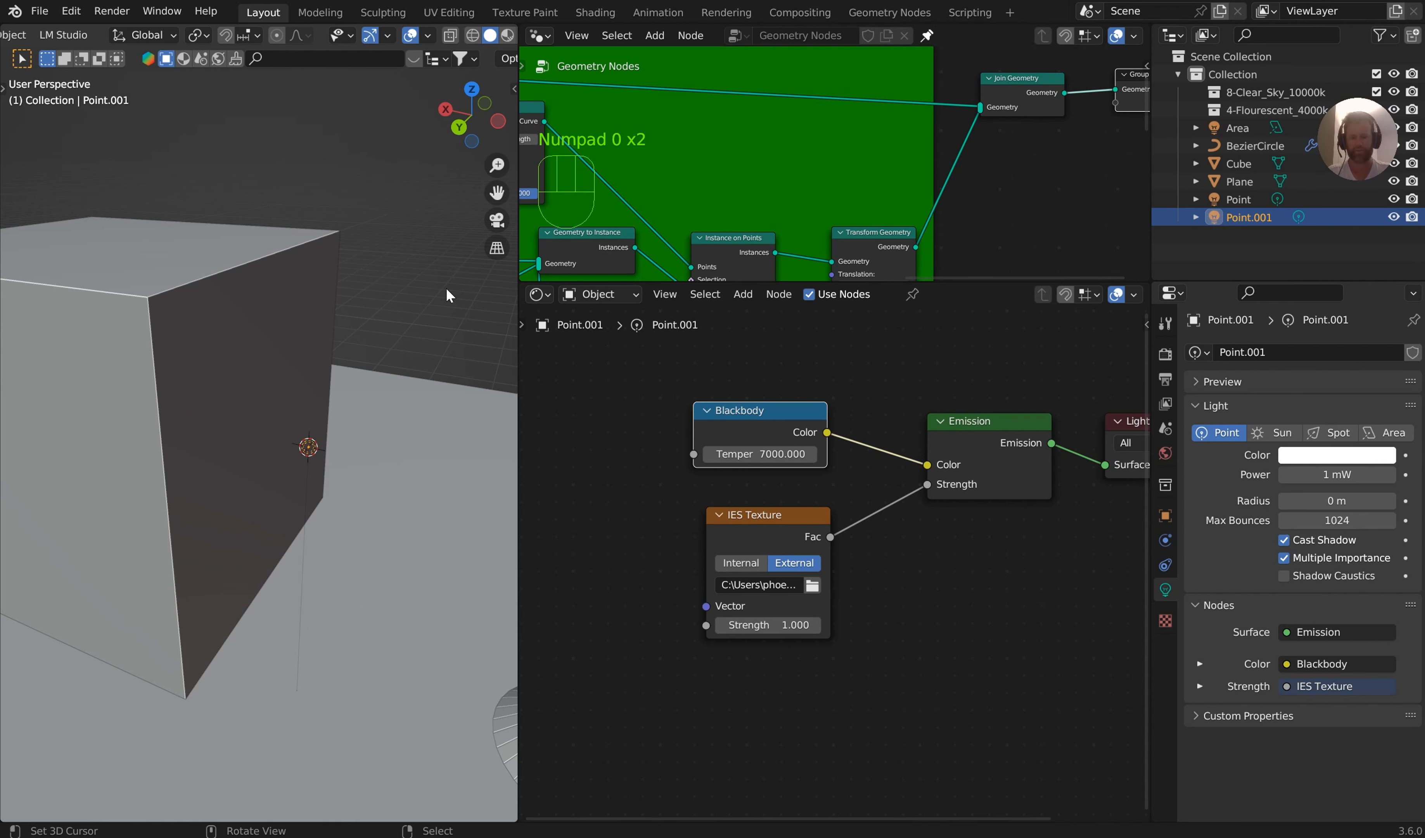
# Show the 3D viewport's sidebar, widen the viewport over the node editors, and switch to rendered shading
pyautogui.press('n')
pyautogui.moveTo(519, 345); pyautogui.dragTo(1125, 369)
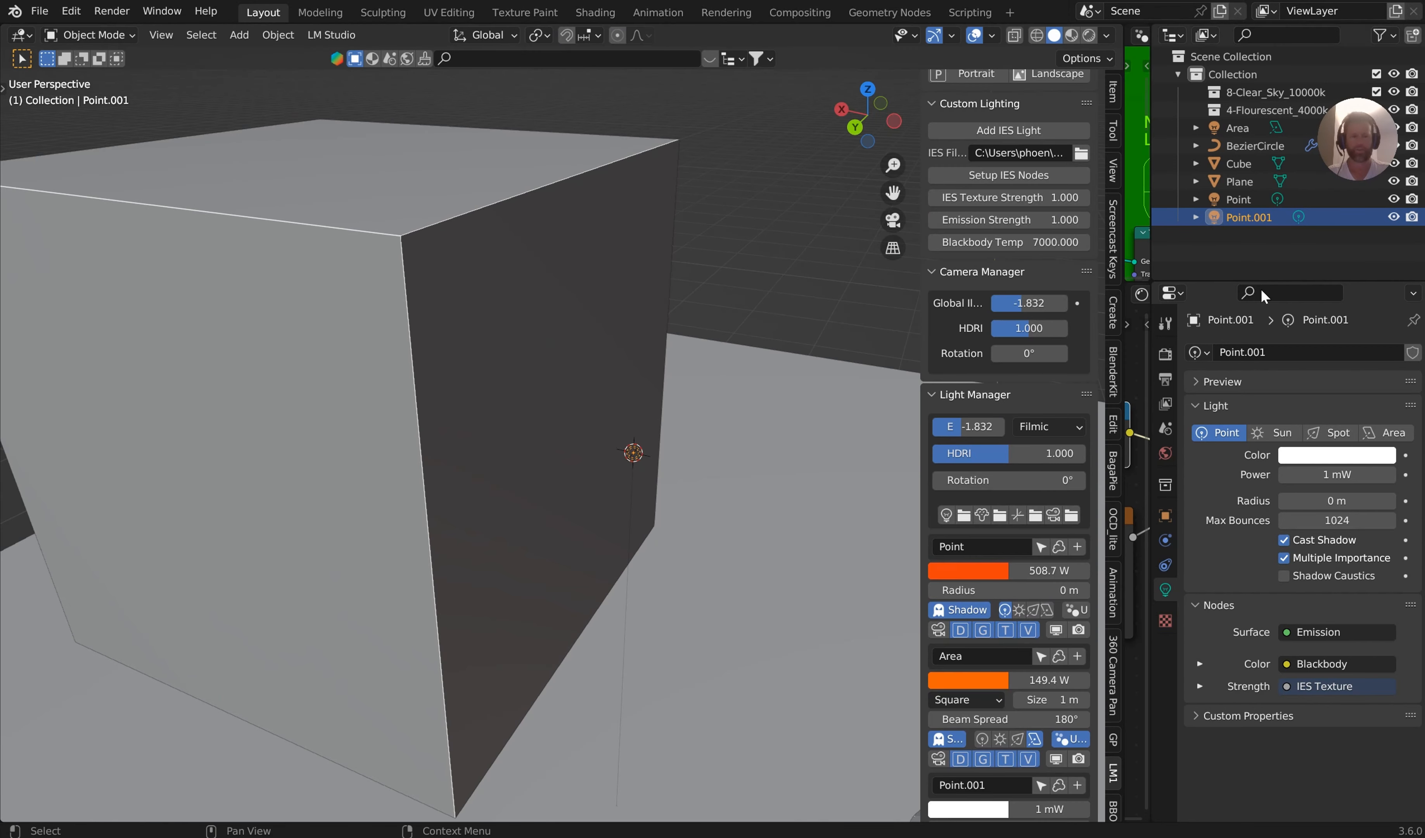
pyautogui.moveTo(752, 346); pyautogui.dragTo(742, 346, button='middle')
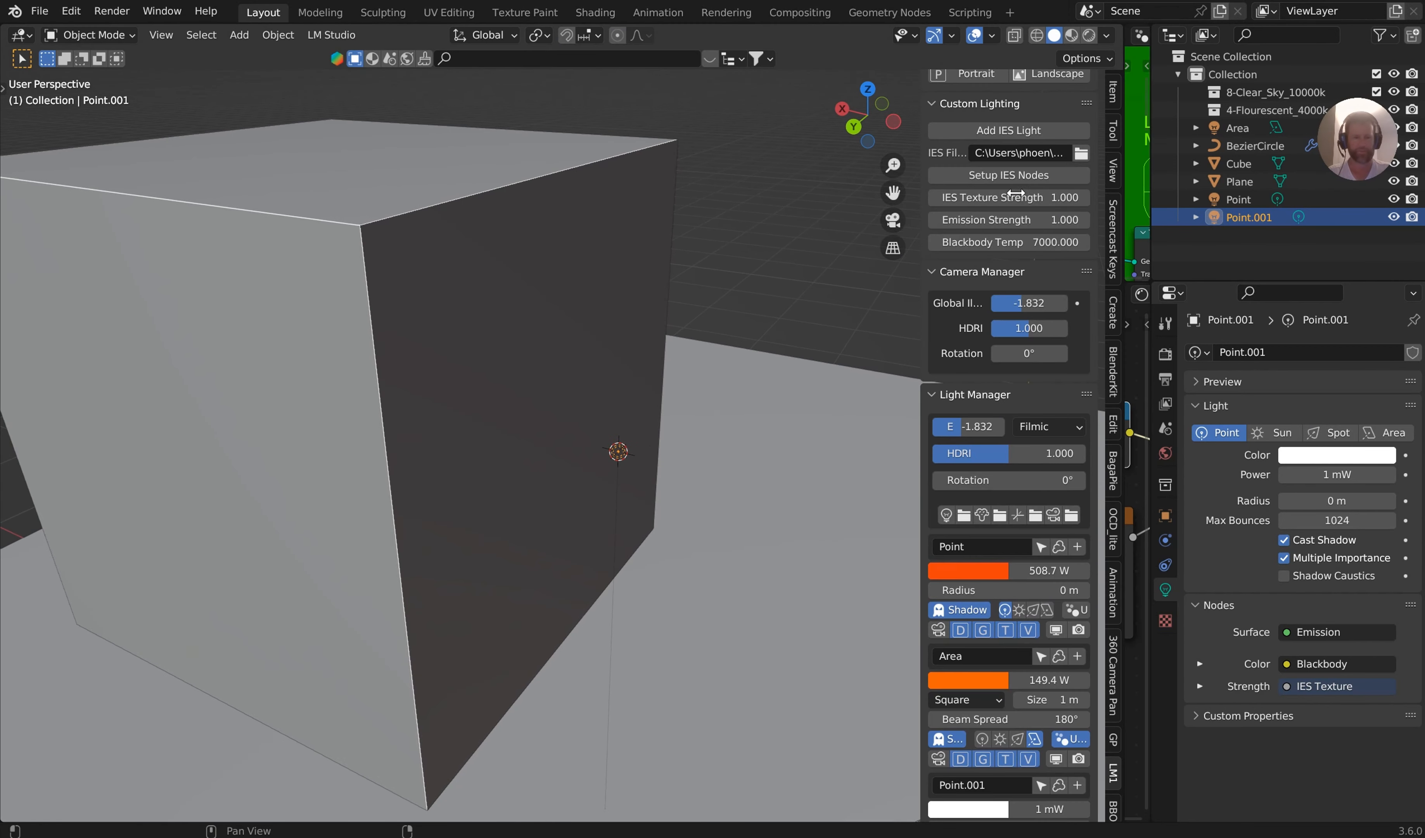
pyautogui.scroll(3, 1017, 202)
pyautogui.scroll(1, 1017, 209)
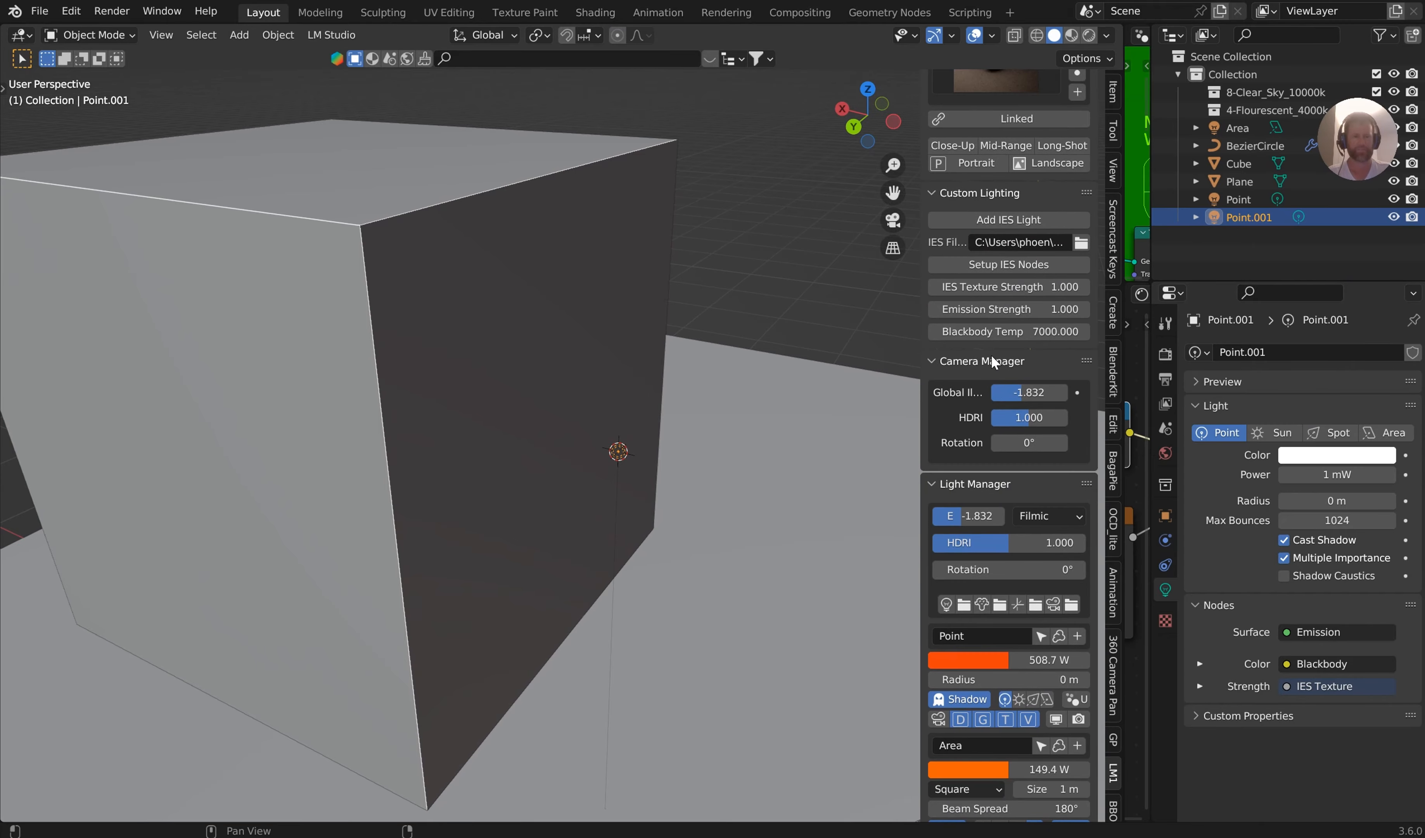
pyautogui.click(1087, 36)
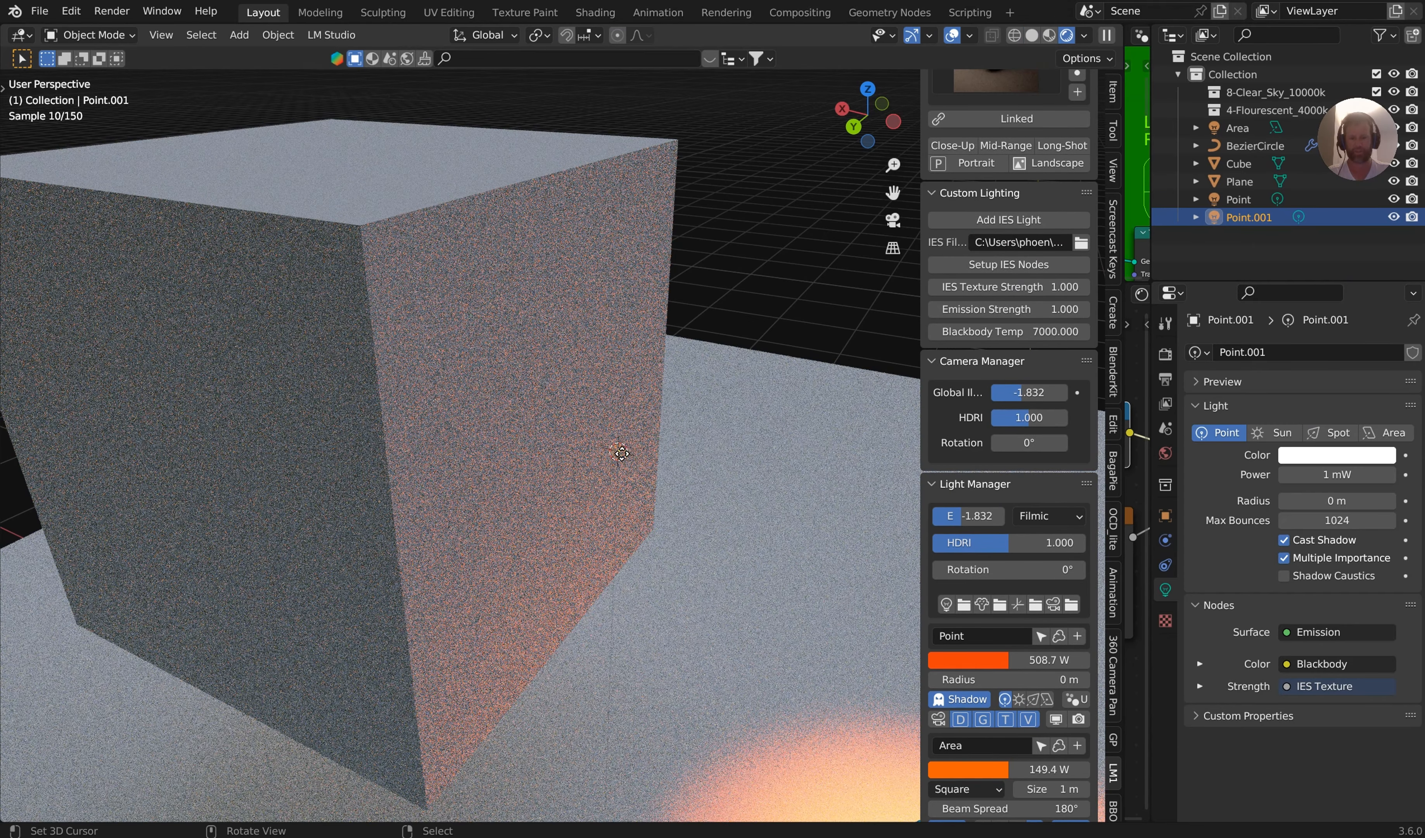
# Hide the BezierCircle lamp setup so only the cube and plane remain in the viewport
pyautogui.scroll(-5, 752, 483)
pyautogui.click(696, 588)
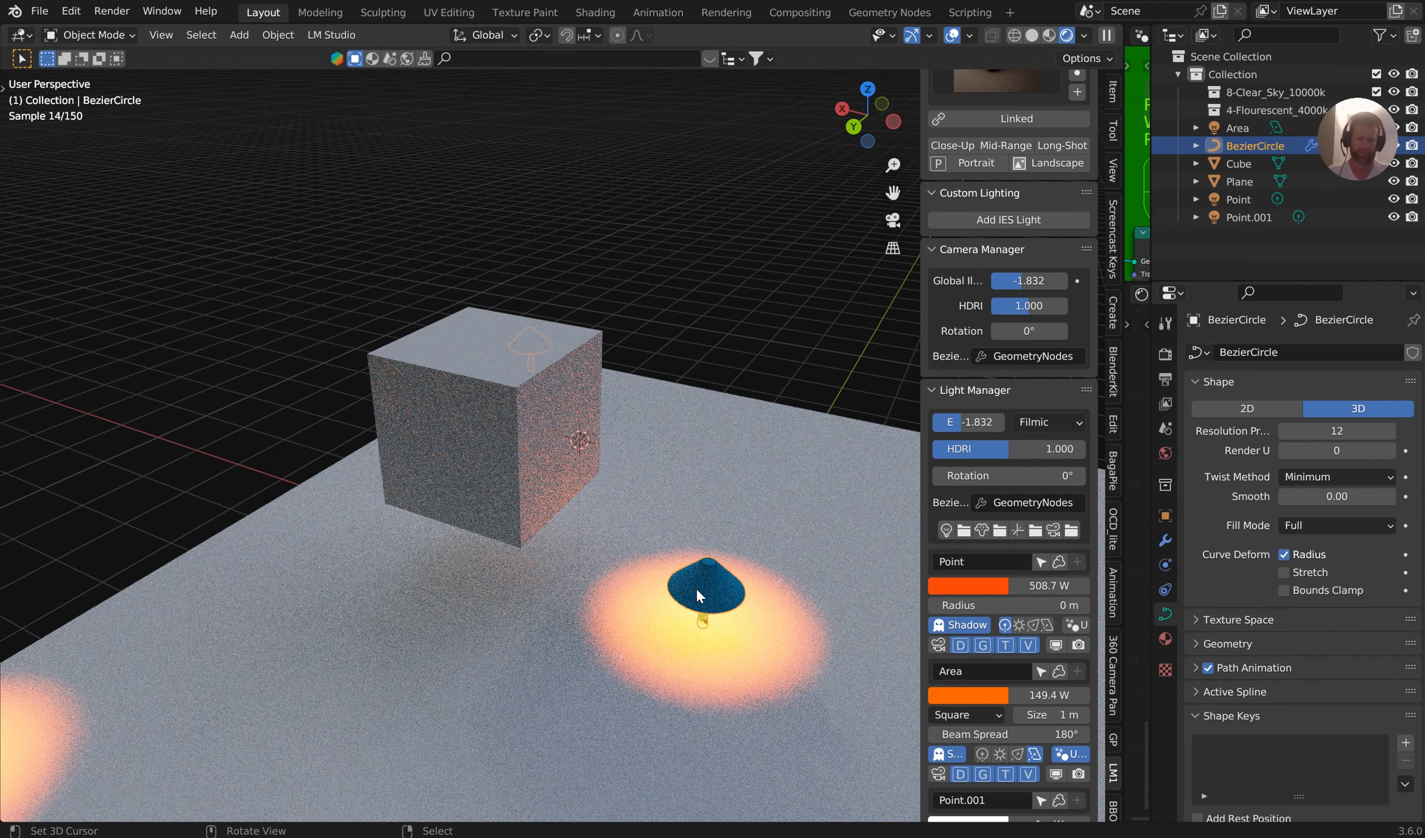
pyautogui.press('h')
# Lower the scene exposure in the Light Manager to -4.275
pyautogui.scroll(4, 708, 476)
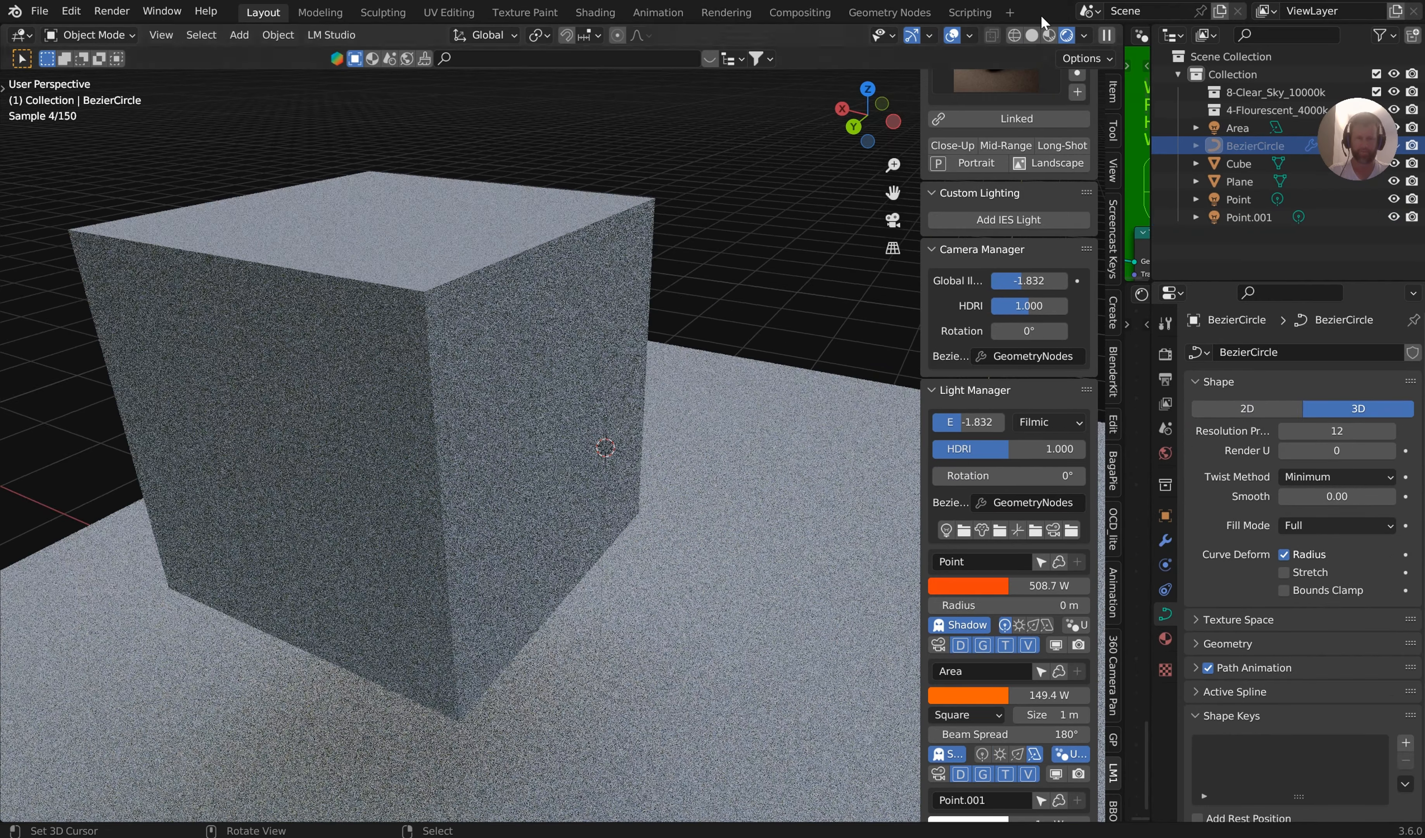
pyautogui.click(1085, 36)
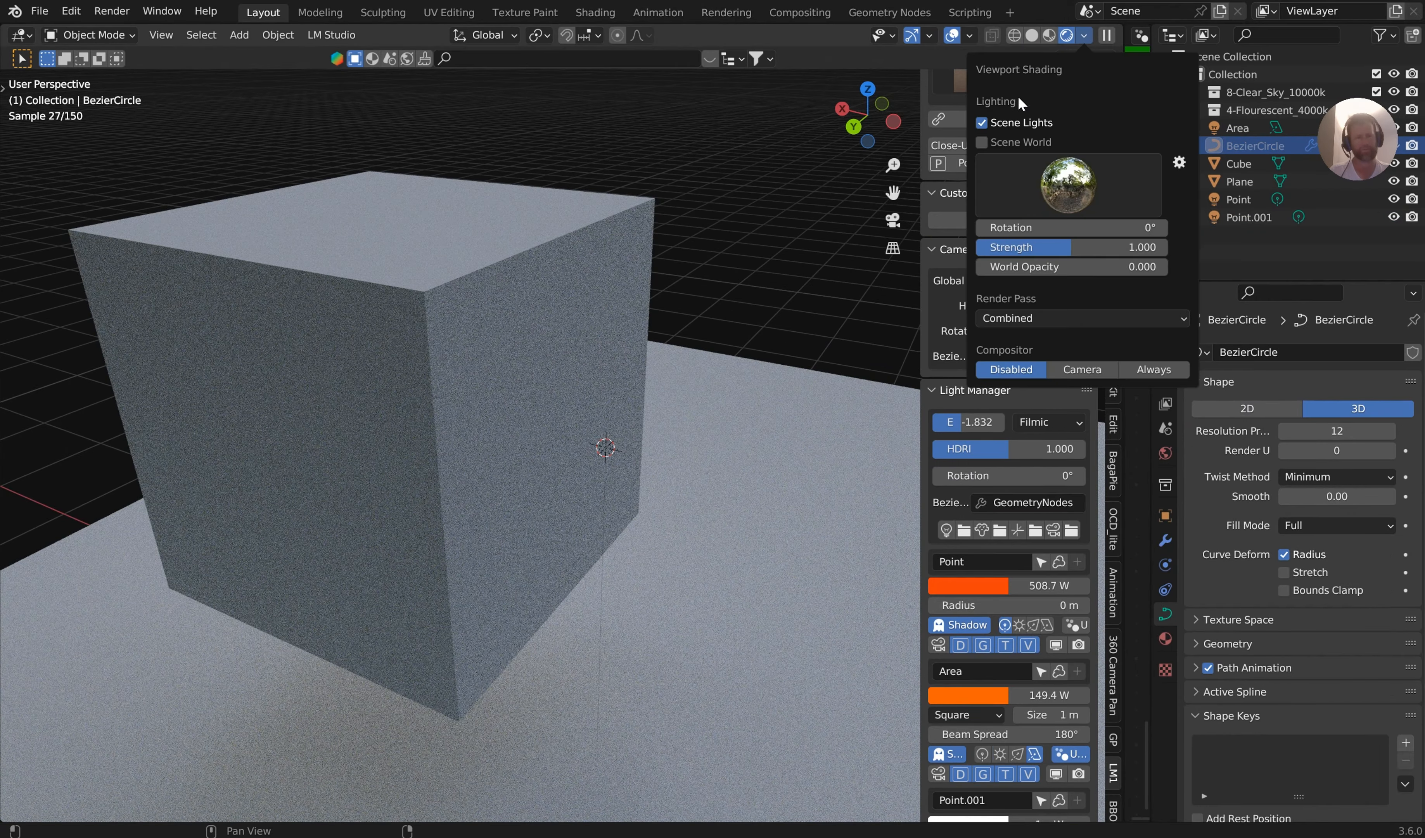
pyautogui.moveTo(972, 422); pyautogui.dragTo(963, 422)
# Select the Point.001 light and raise its IES Texture Strength to 1093.2 and its Emission Strength to 12.7
pyautogui.rightClick(608, 445)
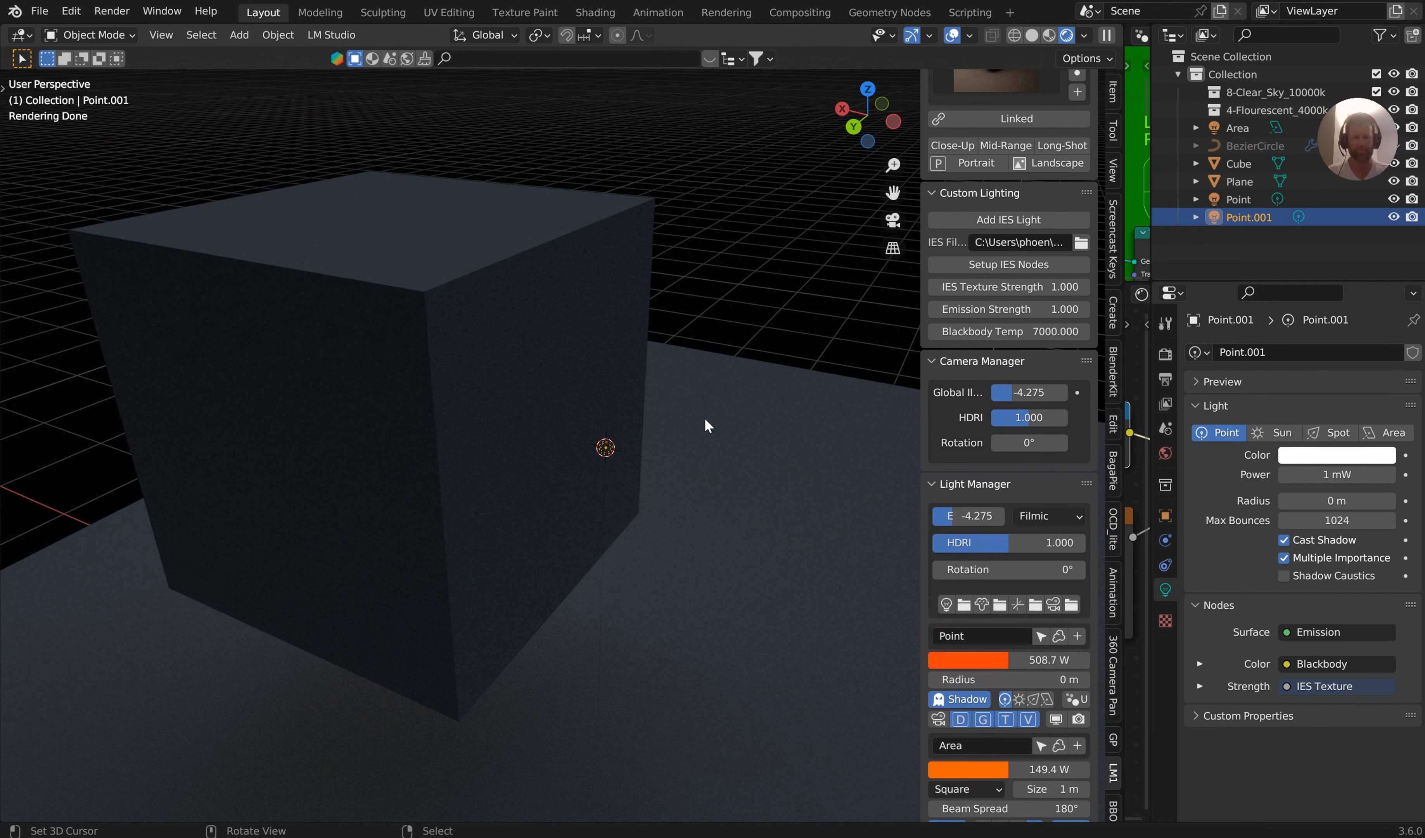
pyautogui.moveTo(987, 308); pyautogui.dragTo(1052, 287)
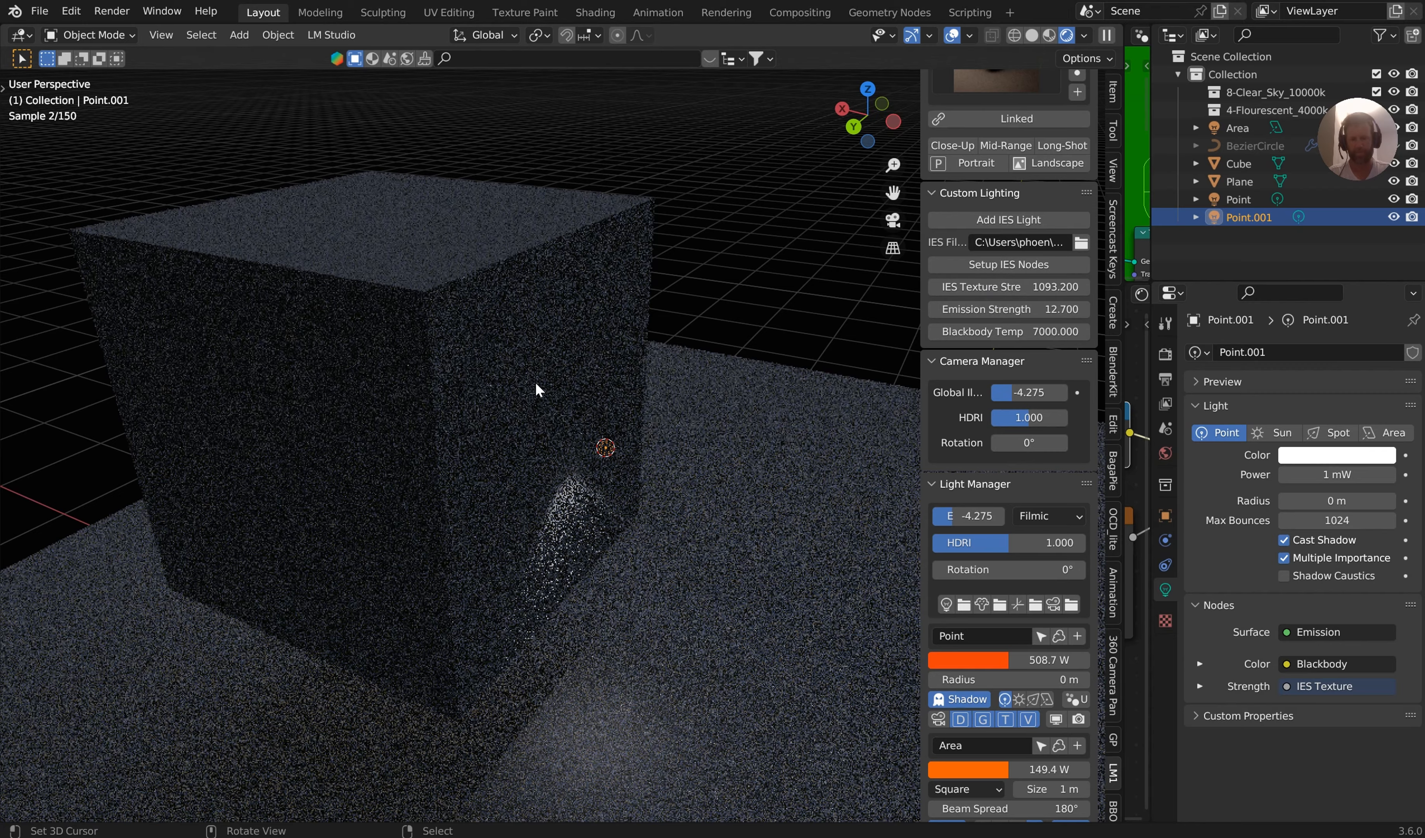
# Move the Point.001 light about 0.14 m along the X axis, closer to the cube's face
pyautogui.moveTo(538, 388); pyautogui.dragTo(538, 465, button='middle')
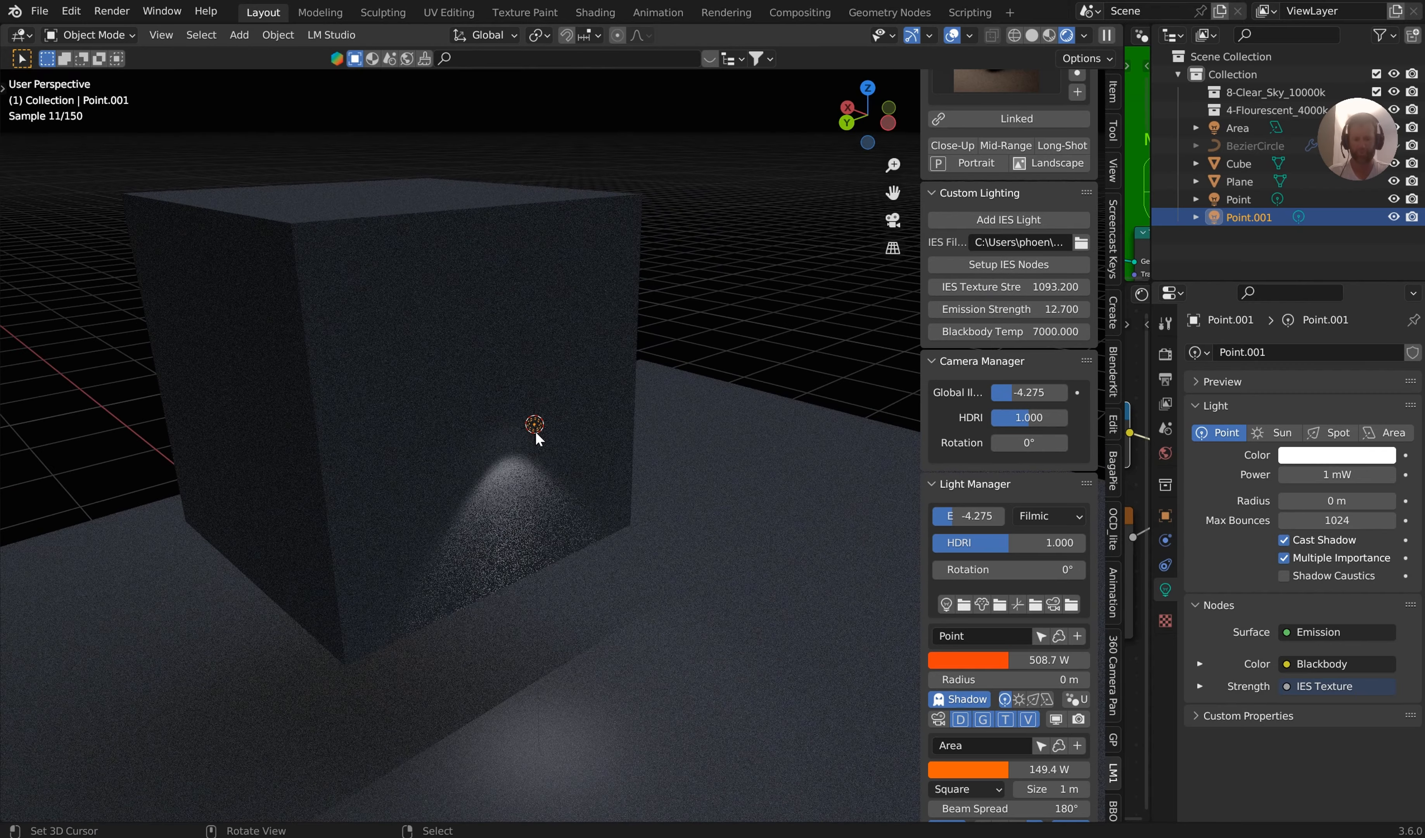
pyautogui.press('g')
pyautogui.press('x')
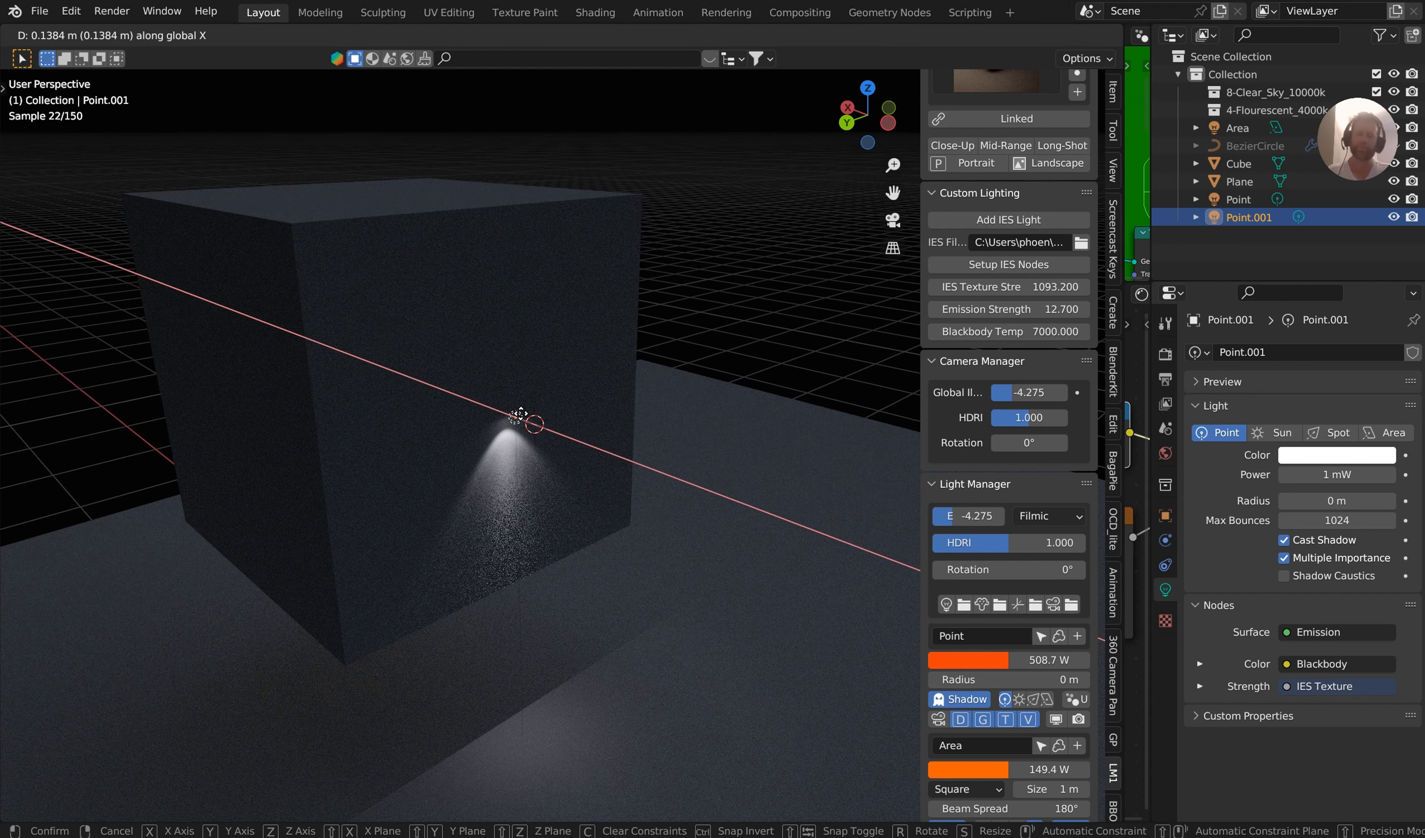
pyautogui.click(520, 414)
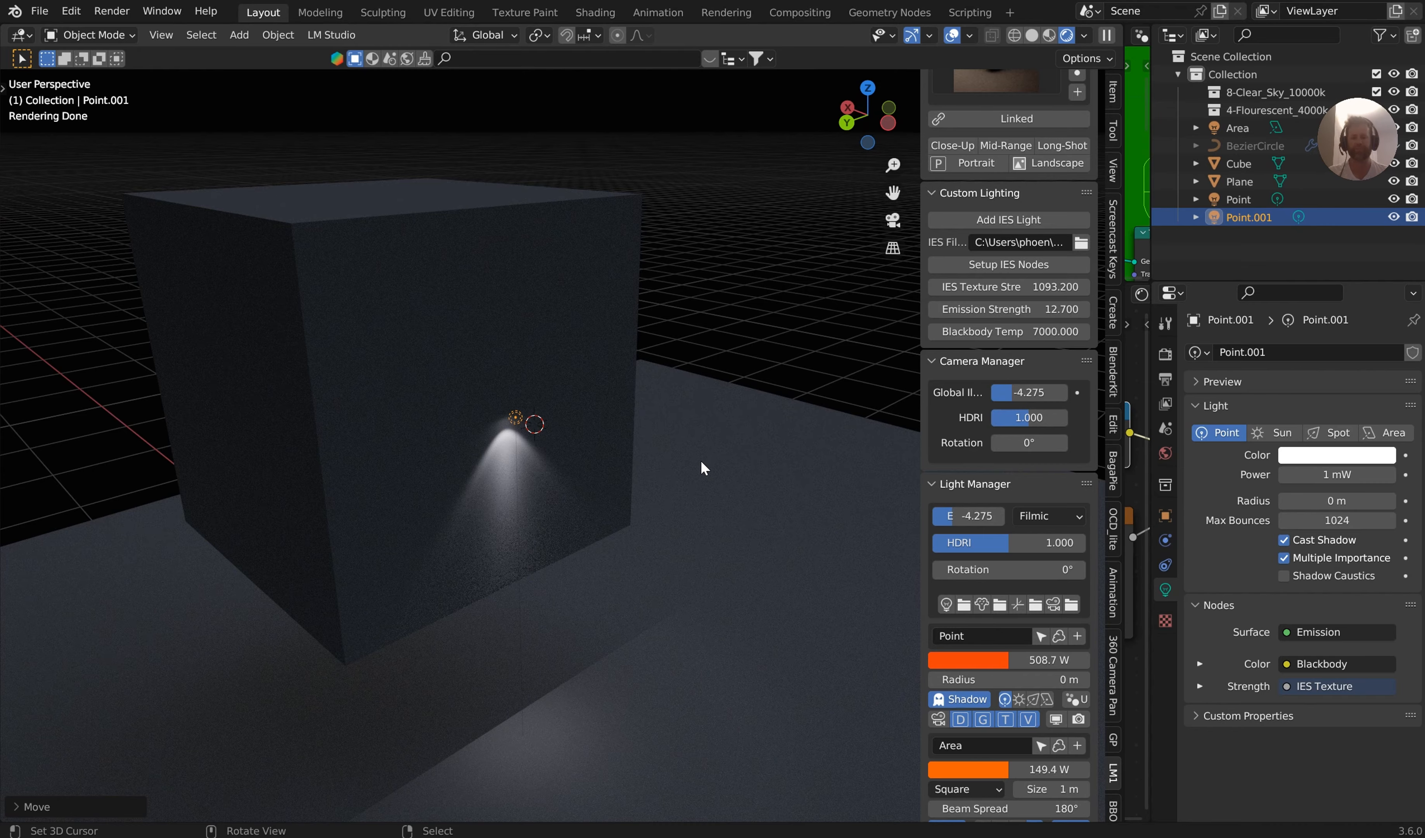
# Move the Point.001 light up along the Z axis, higher on the cube's face
pyautogui.scroll(4, 621, 435)
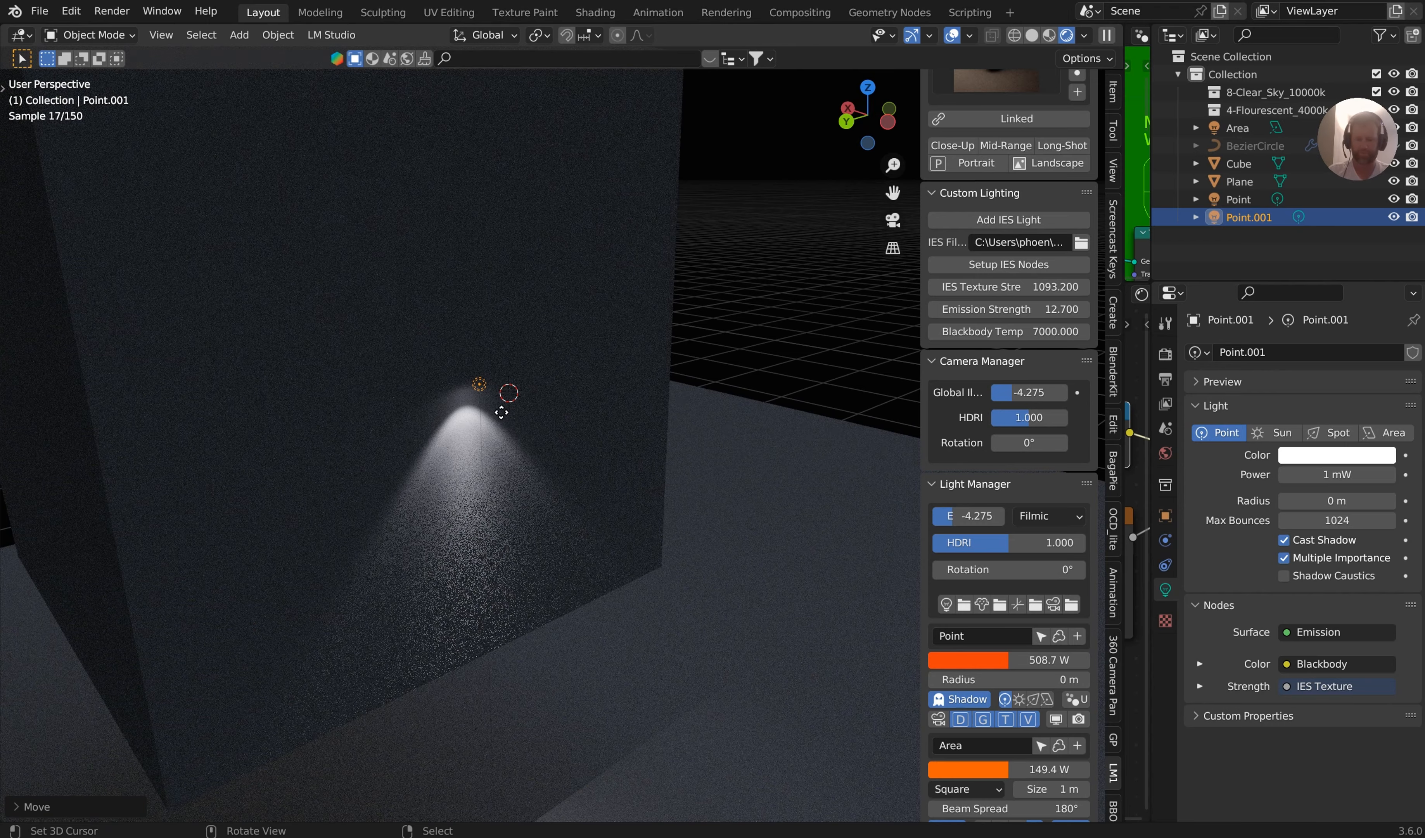
pyautogui.press('g')
pyautogui.press('z')
pyautogui.click(515, 320)
# Raise the Global Illumination exposure in the Camera Manager to -3.555
pyautogui.scroll(4, 998, 218)
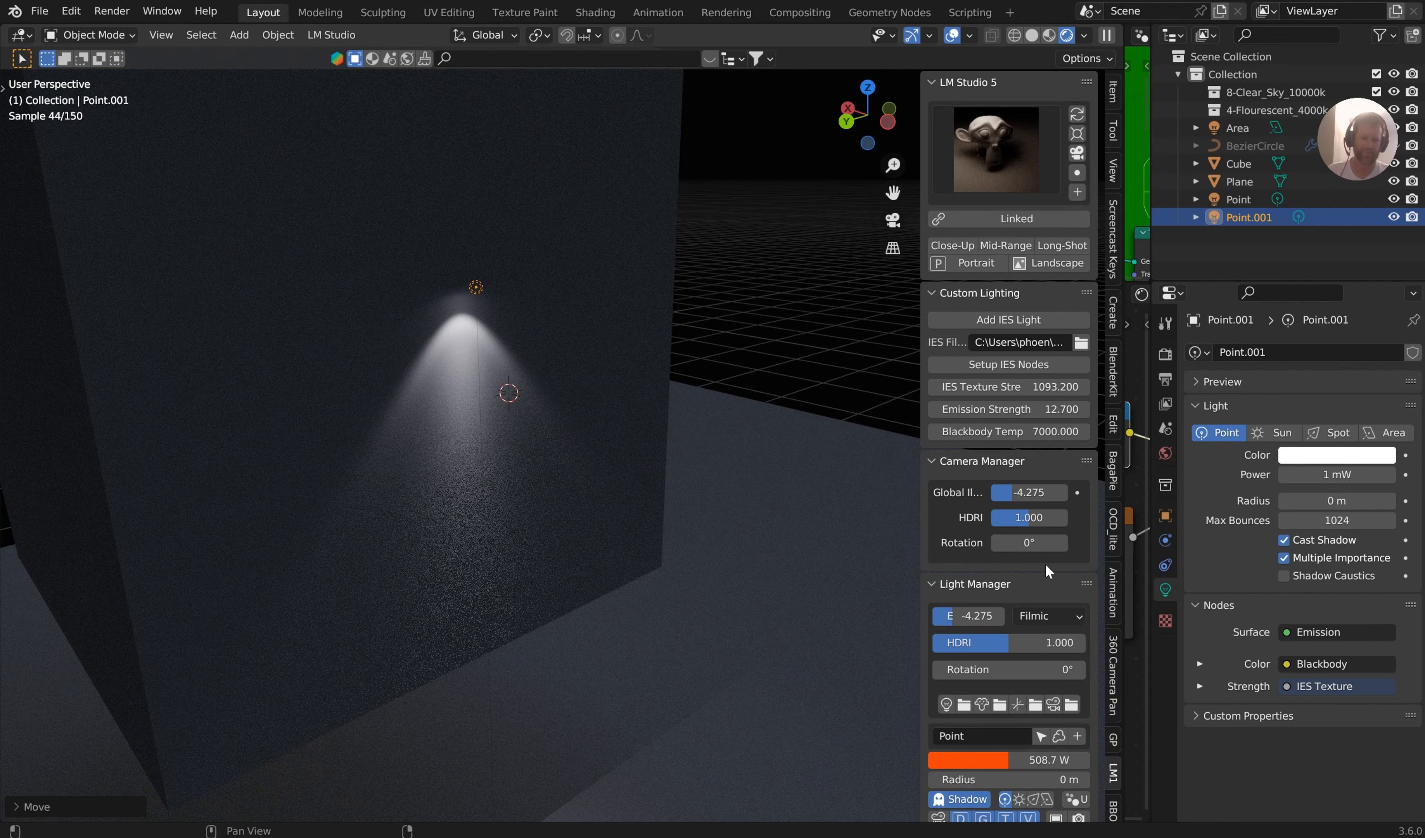
pyautogui.moveTo(1035, 491); pyautogui.dragTo(1064, 491)
# Add a camera with LM Studio and switch the viewport to look through it
pyautogui.scroll(-4, 972, 547)
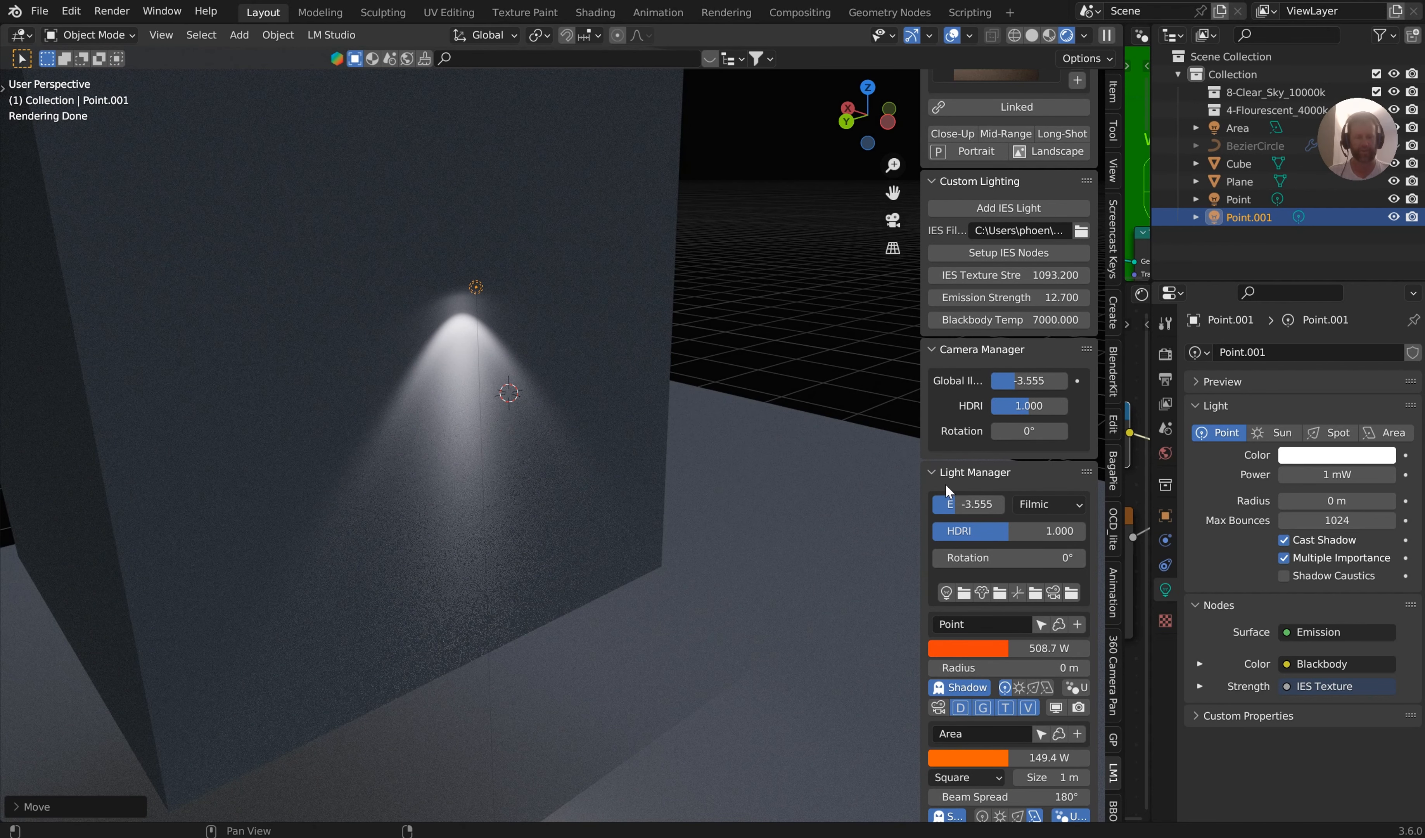
pyautogui.scroll(-5, 1018, 611)
pyautogui.scroll(8, 1000, 448)
pyautogui.scroll(1, 1001, 451)
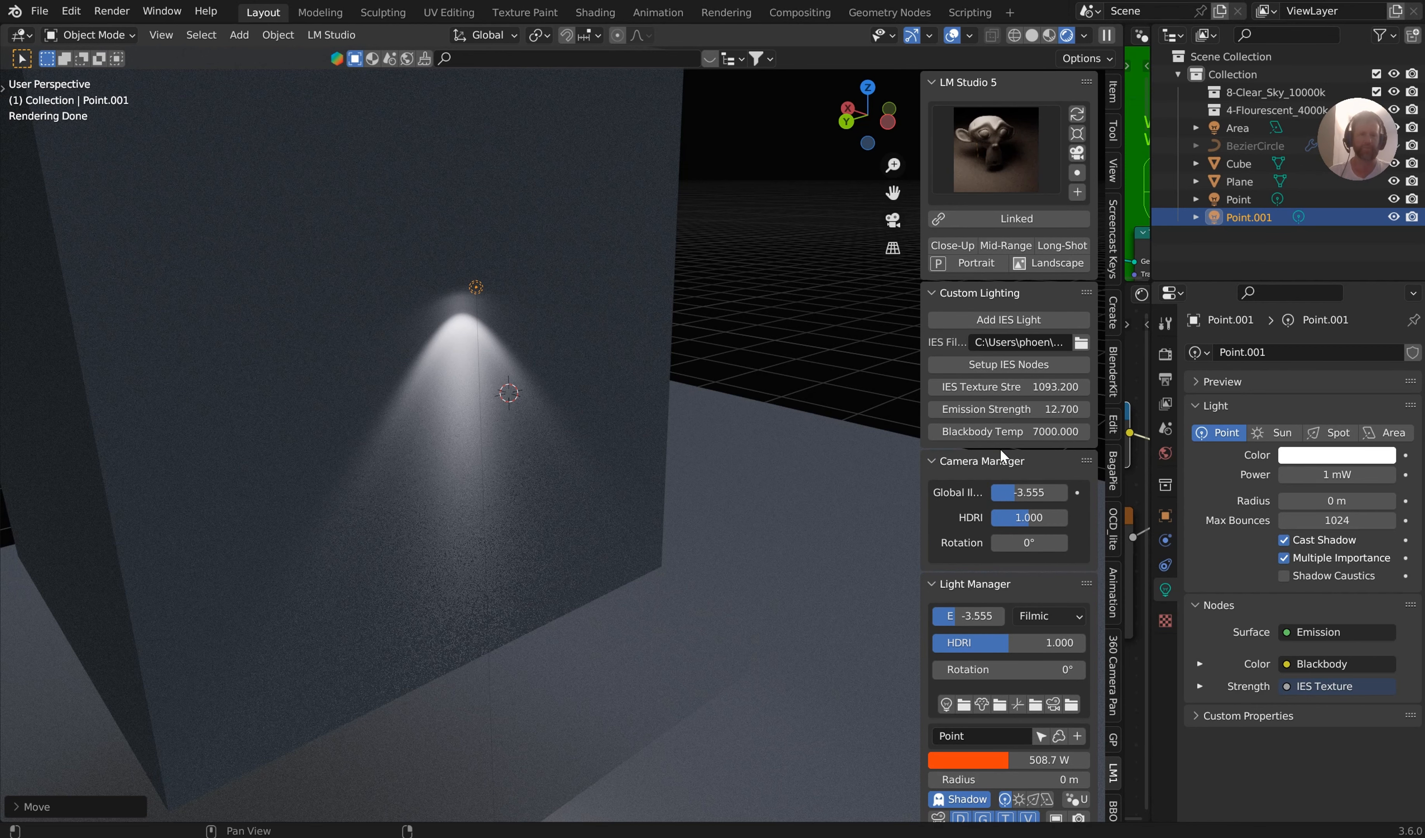
pyautogui.click(1078, 192)
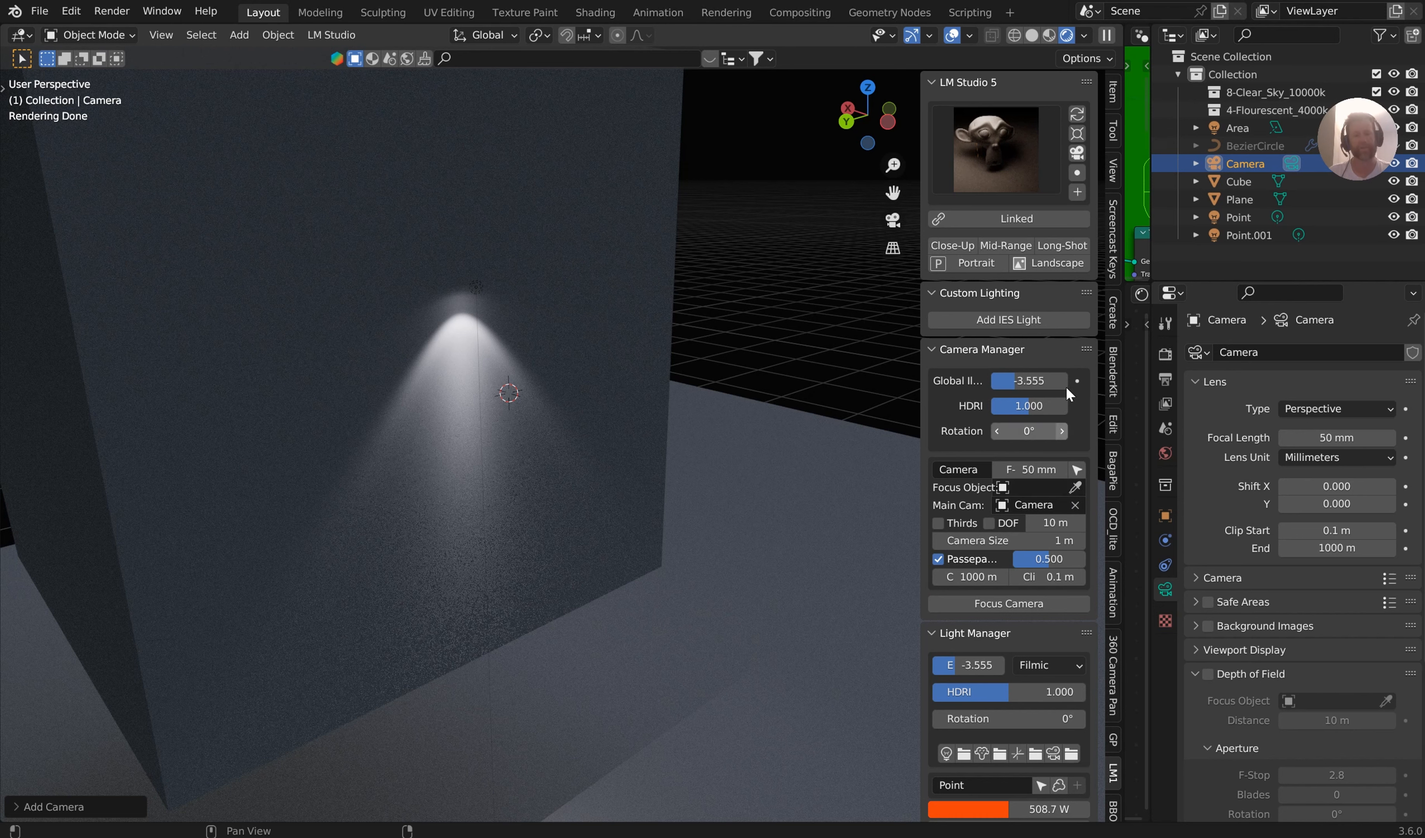
pyautogui.click(1077, 172)
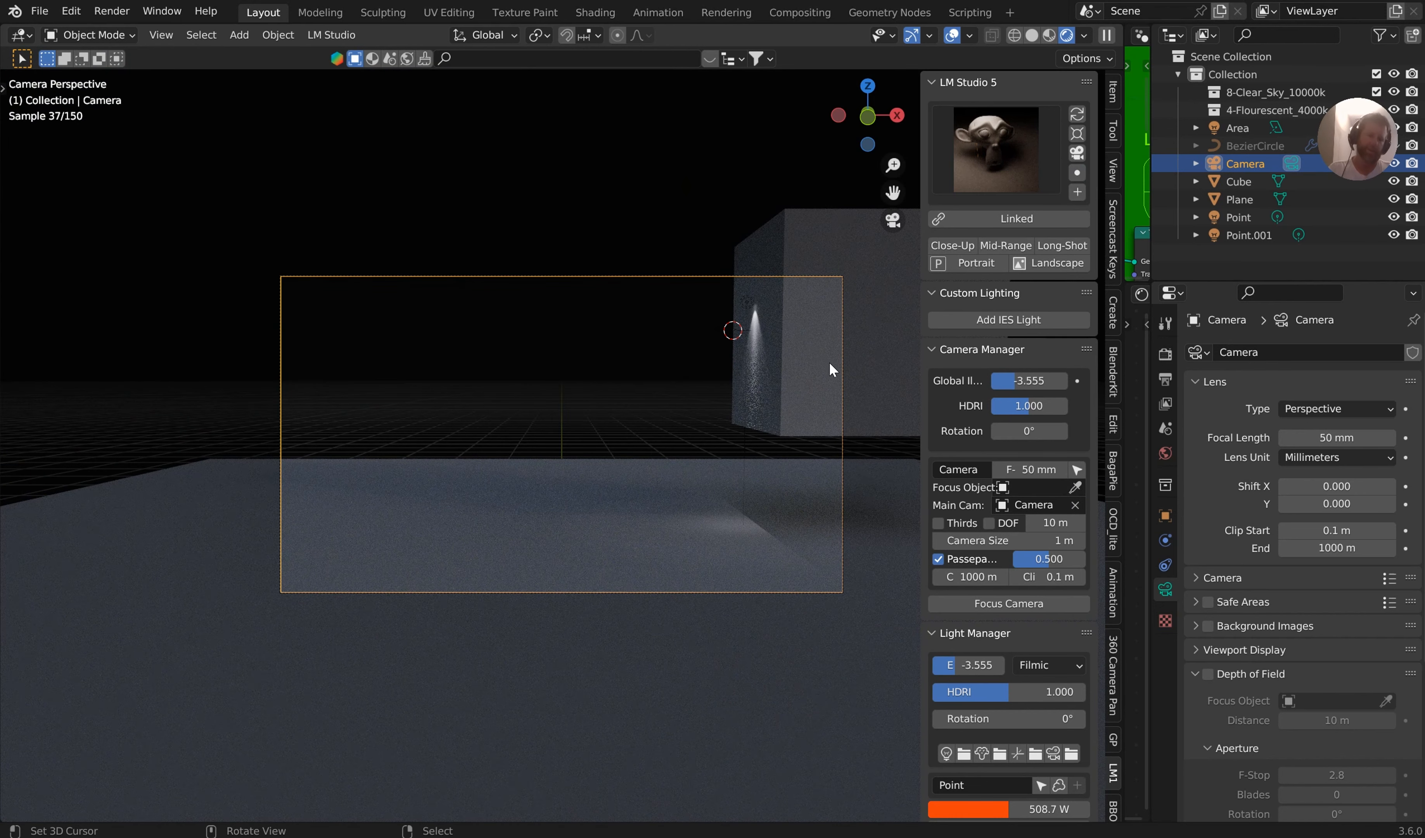
# Expand Store Object Data Props and store the current state of the Point.001 light there
pyautogui.scroll(-5, 1006, 590)
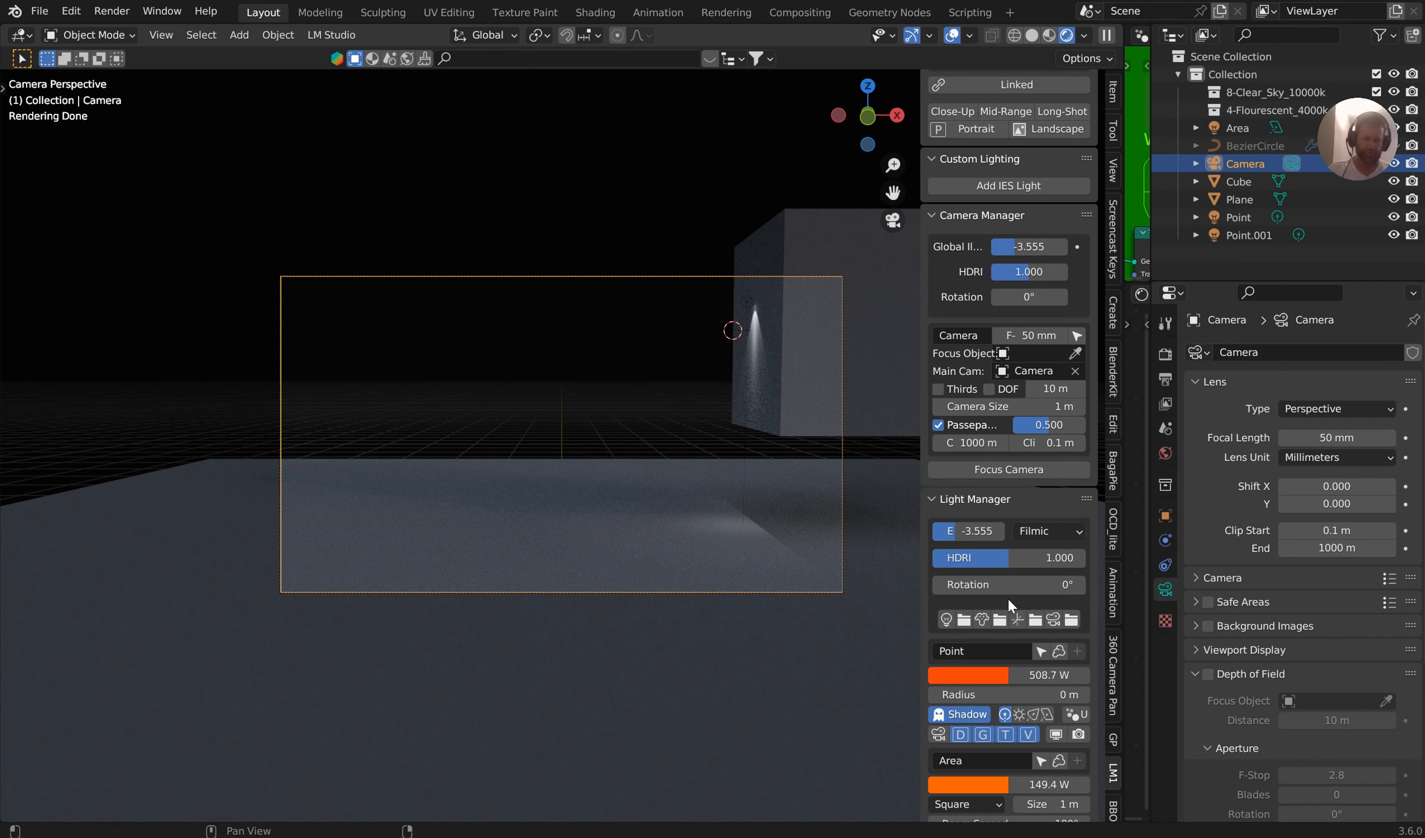
pyautogui.scroll(-8, 1001, 621)
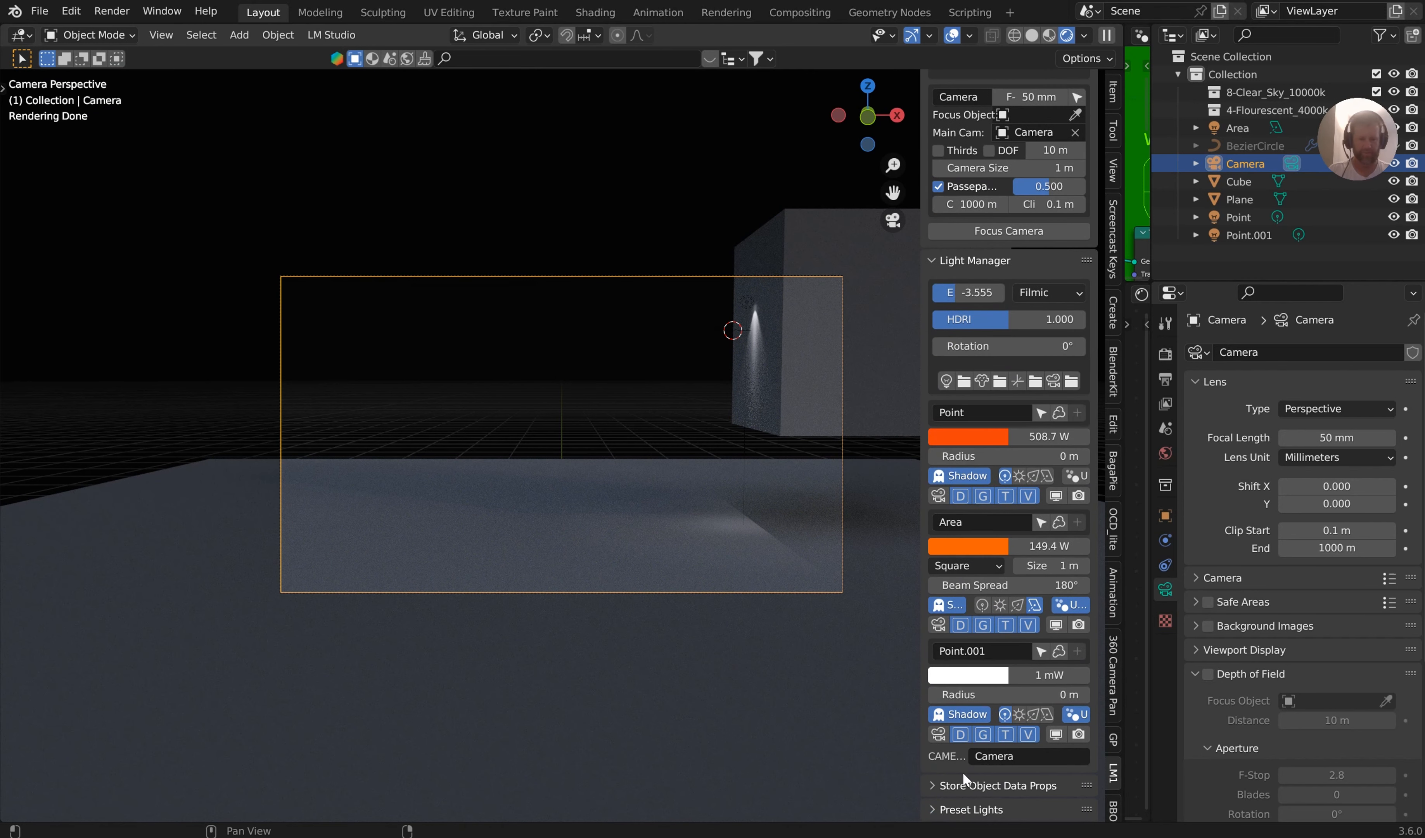
pyautogui.click(933, 786)
pyautogui.scroll(-4, 1008, 778)
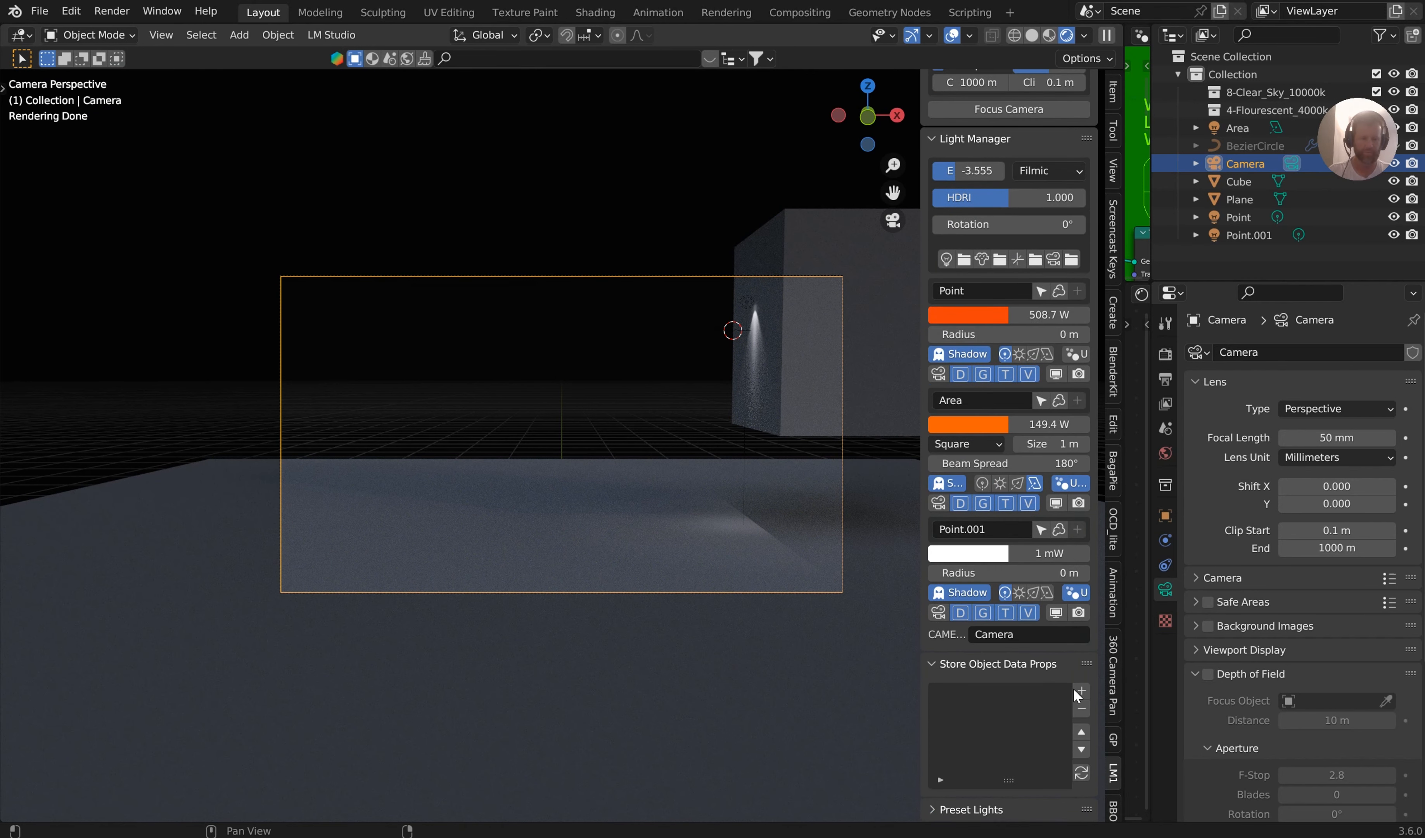
pyautogui.click(748, 306)
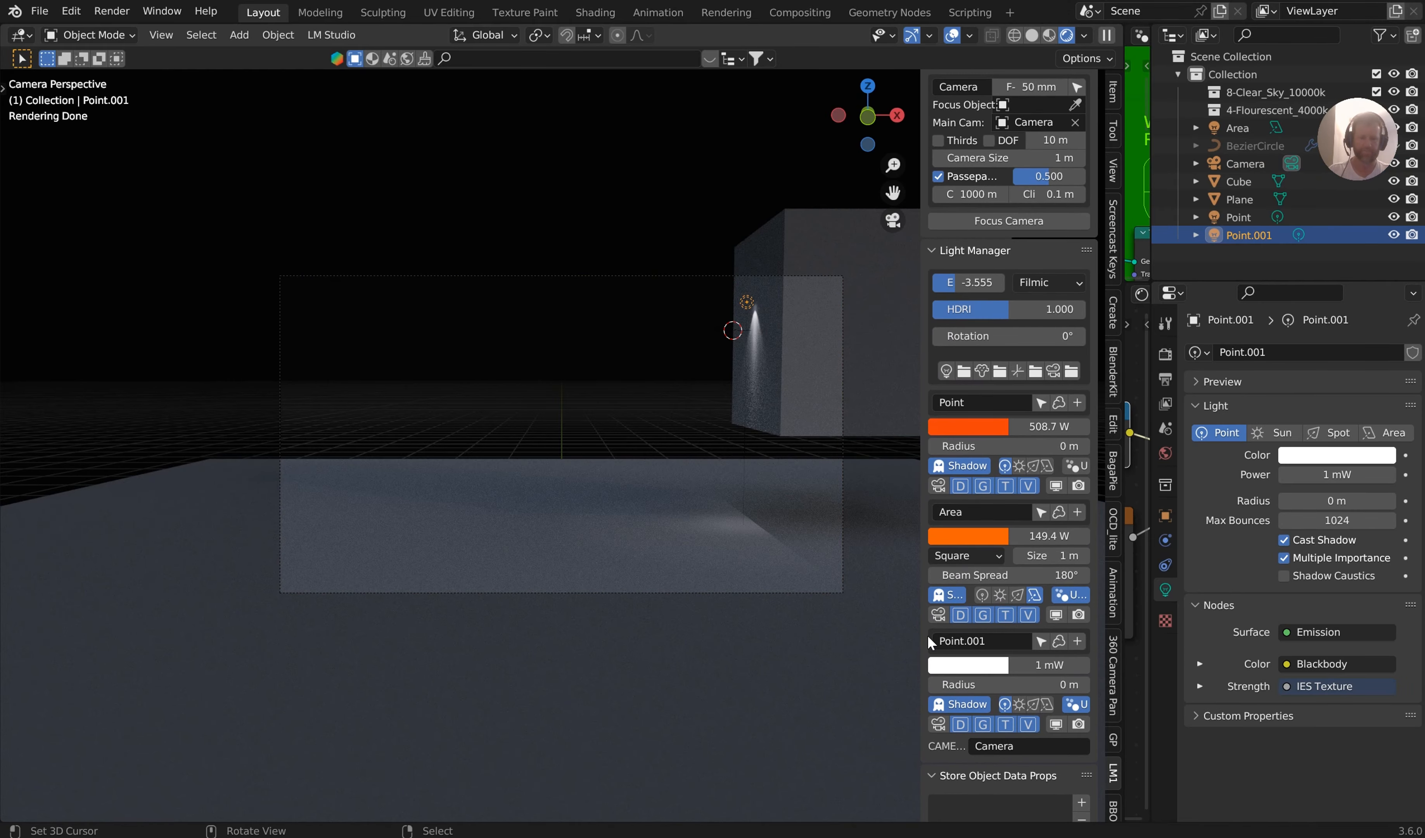
pyautogui.scroll(-4, 928, 640)
pyautogui.click(1080, 690)
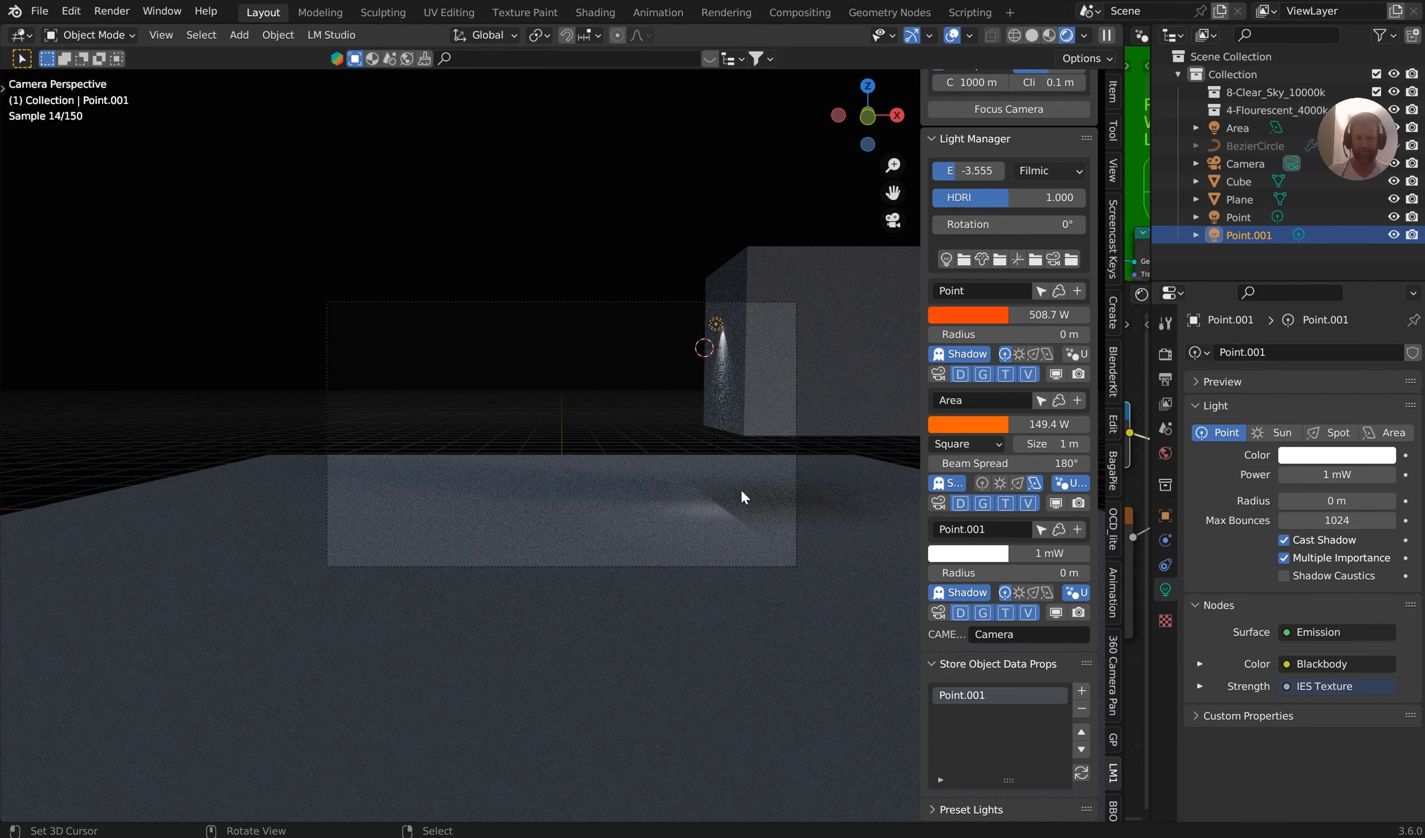
# Move the Point.001 light down along the Z axis, near the lower edge of the cube
pyautogui.press('g')
pyautogui.press('z')
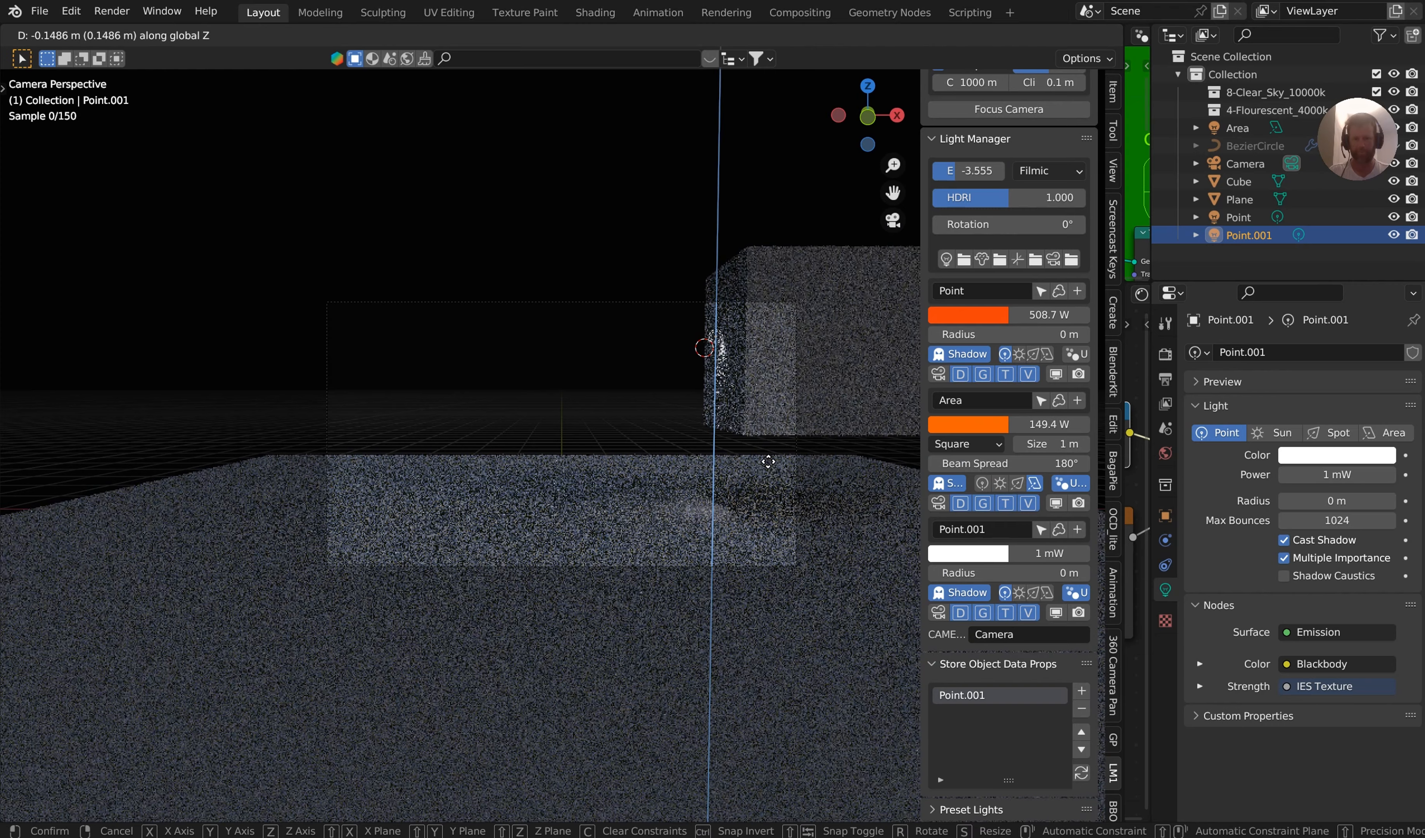
pyautogui.click(773, 516)
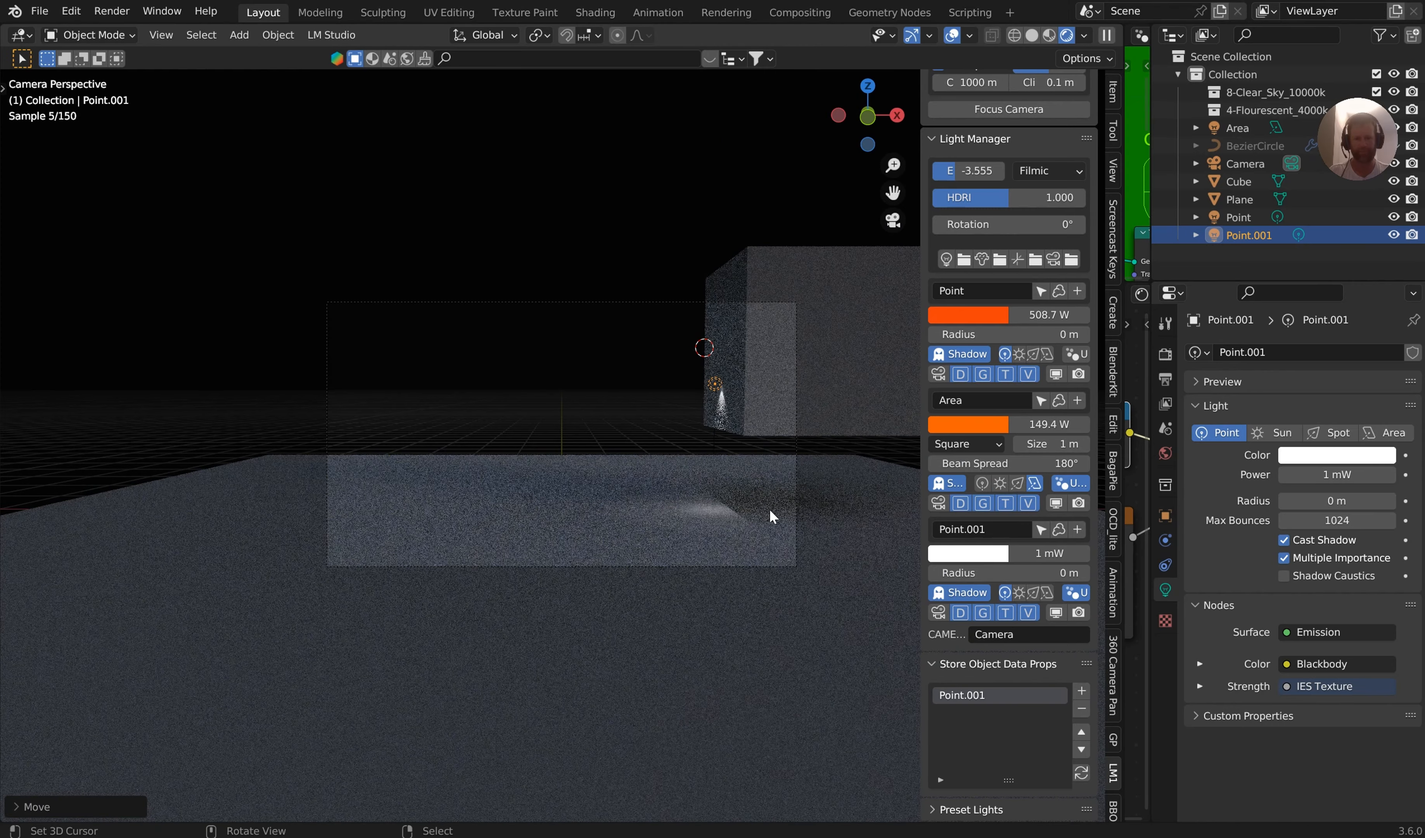
# Change Point.001's colour to green (hue 0.326, saturation 1, value 1) and store this state as a second entry
pyautogui.click(992, 555)
pyautogui.moveTo(1003, 395)
pyautogui.mouseDown()
pyautogui.moveTo(961, 423)
pyautogui.moveTo(939, 362)
pyautogui.mouseUp()
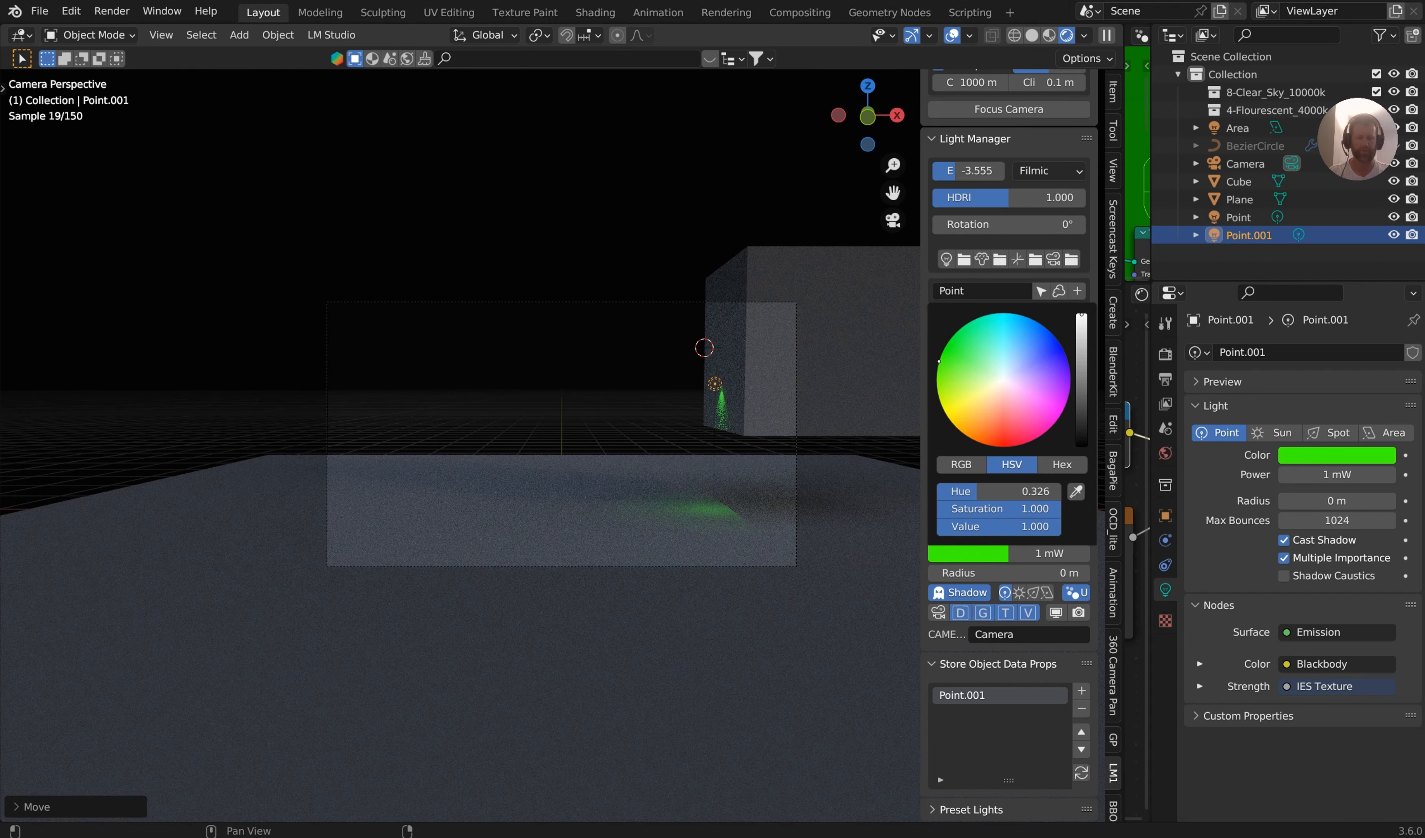
pyautogui.click(1082, 690)
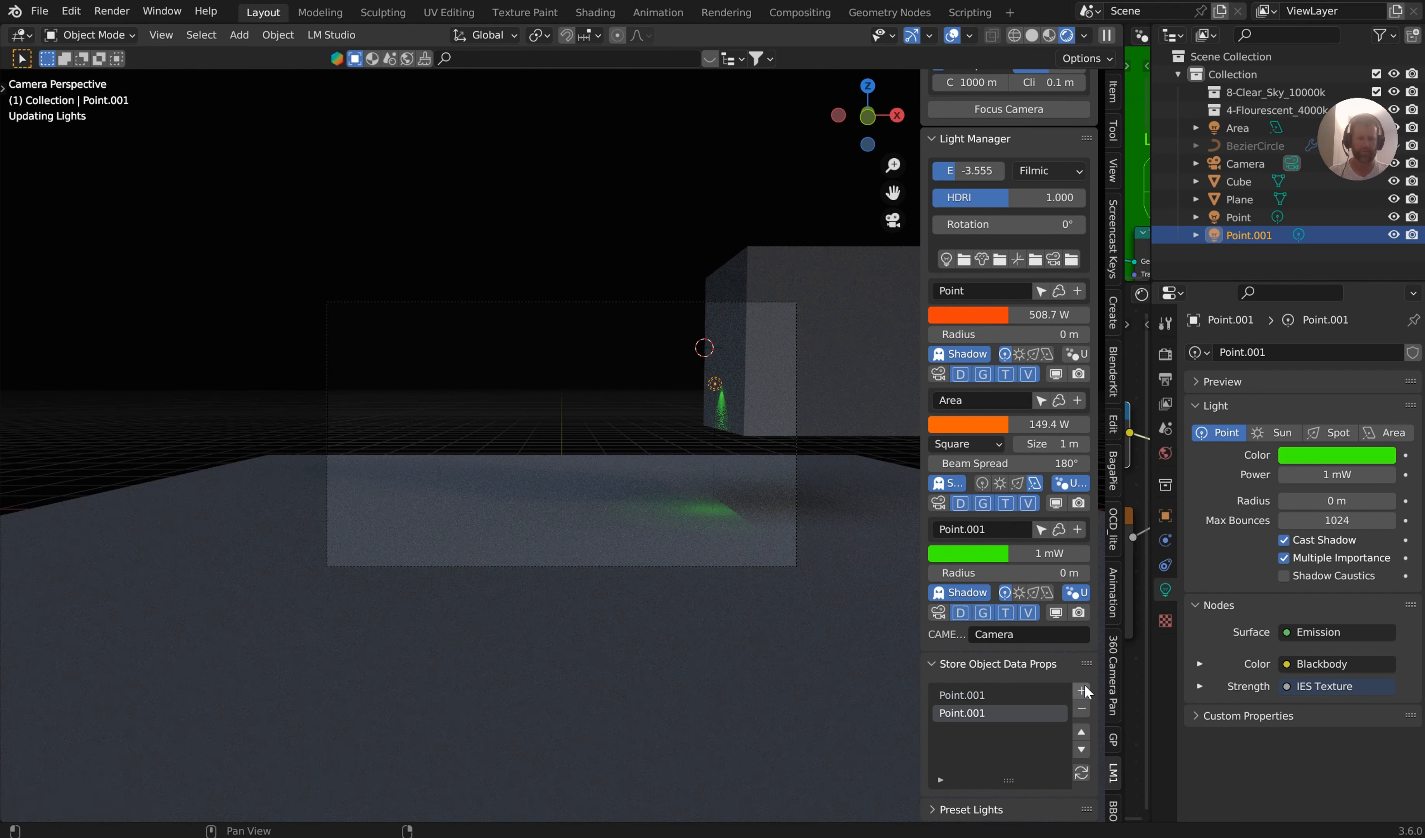
# Recall the first stored Point.001 state and the second one, and inspect the light against the cube up close
pyautogui.click(989, 697)
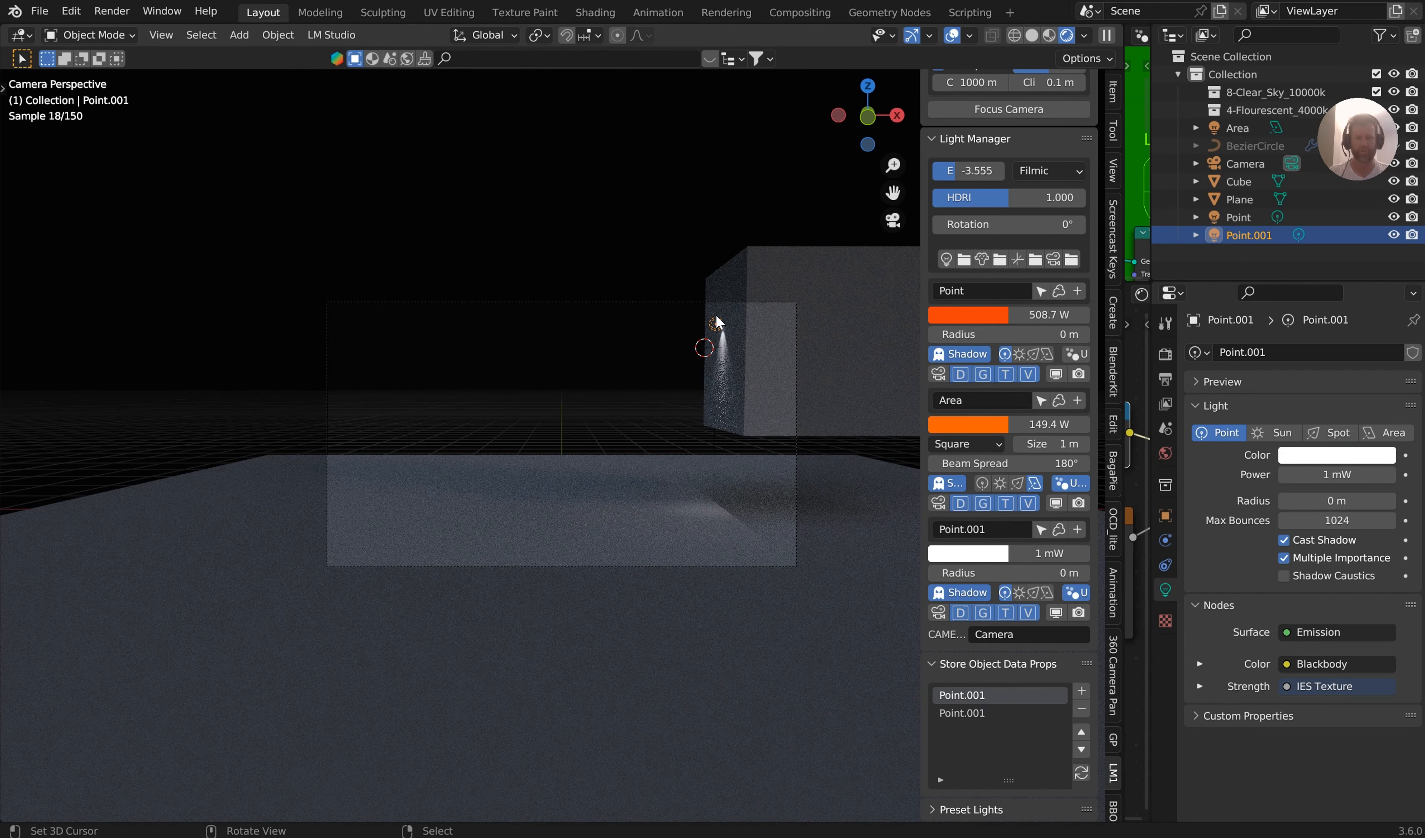
pyautogui.click(967, 712)
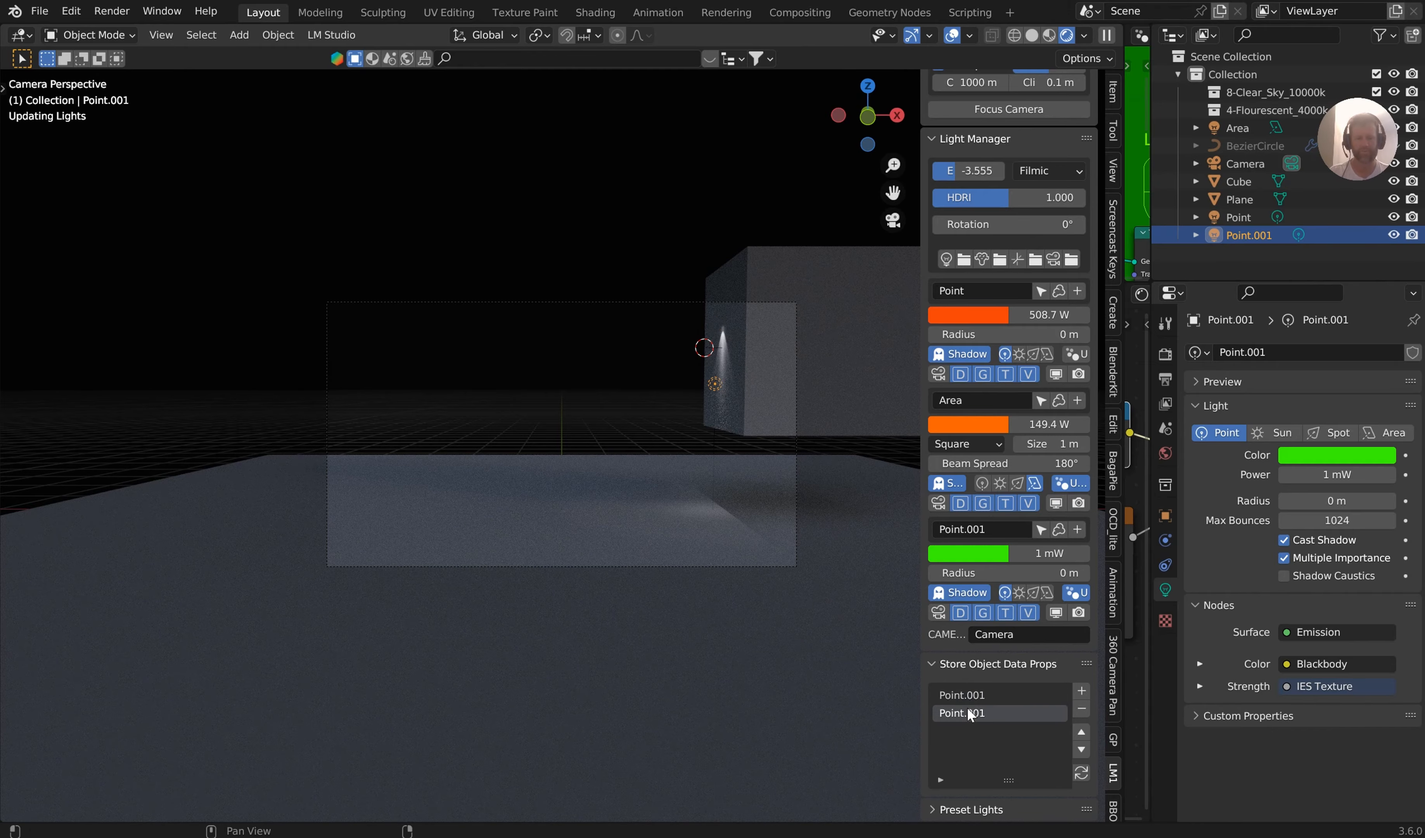
pyautogui.moveTo(704, 362); pyautogui.dragTo(787, 364, button='middle')
pyautogui.scroll(4, 747, 340)
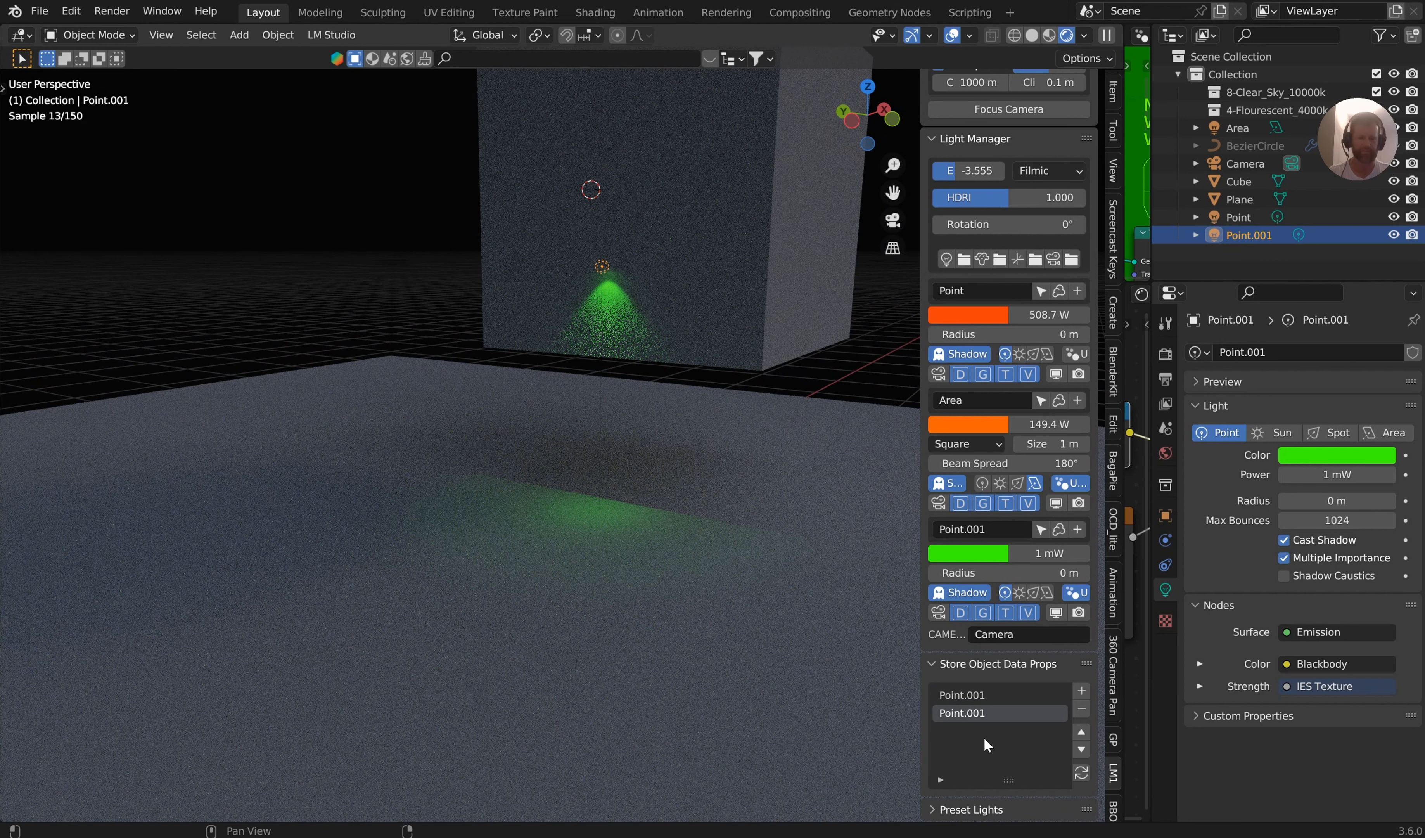
# Collapse Store Object Data Props, refresh the Preset Lights library and add the Shadow Light preset at the 3D cursor
pyautogui.click(941, 666)
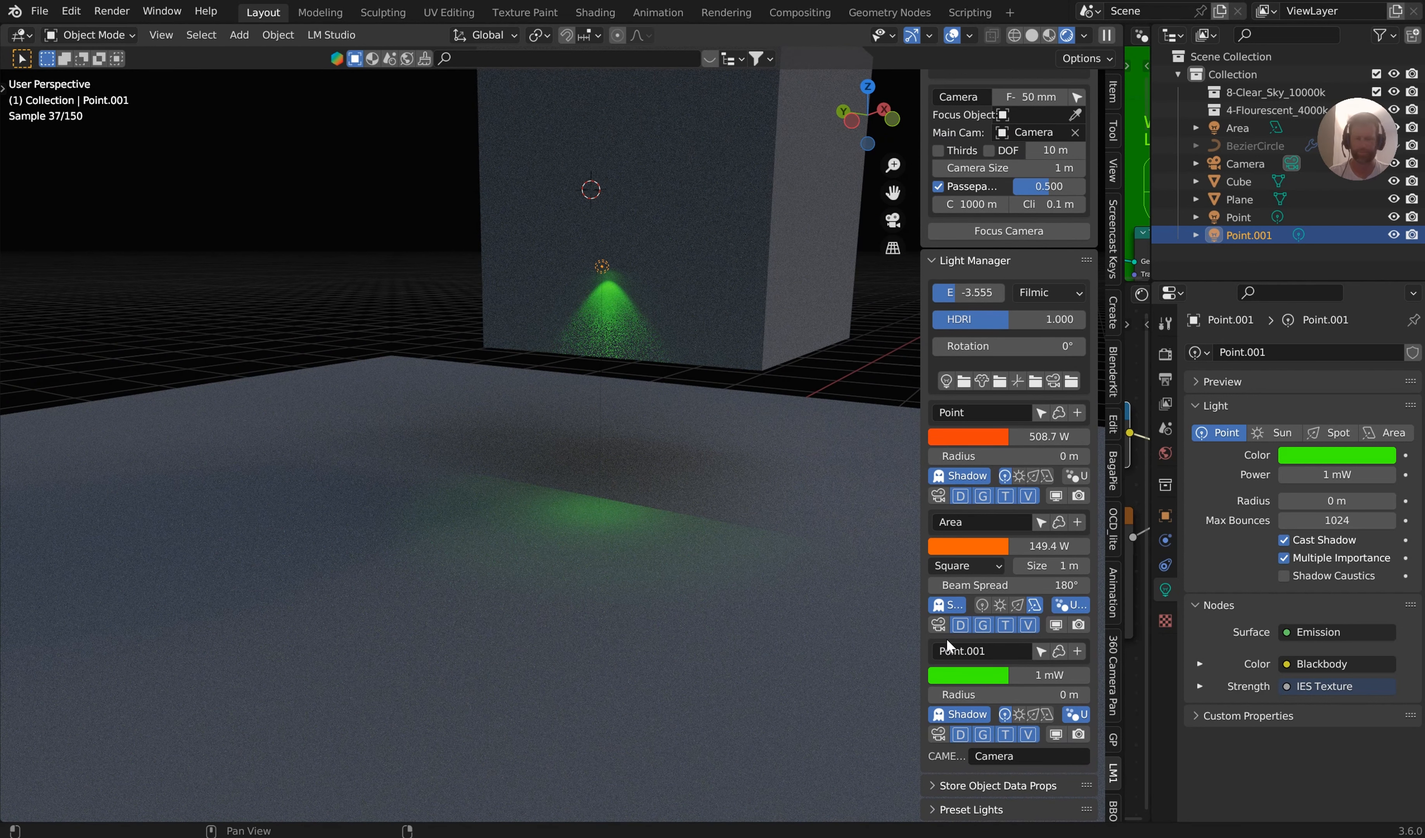
pyautogui.scroll(-8, 985, 777)
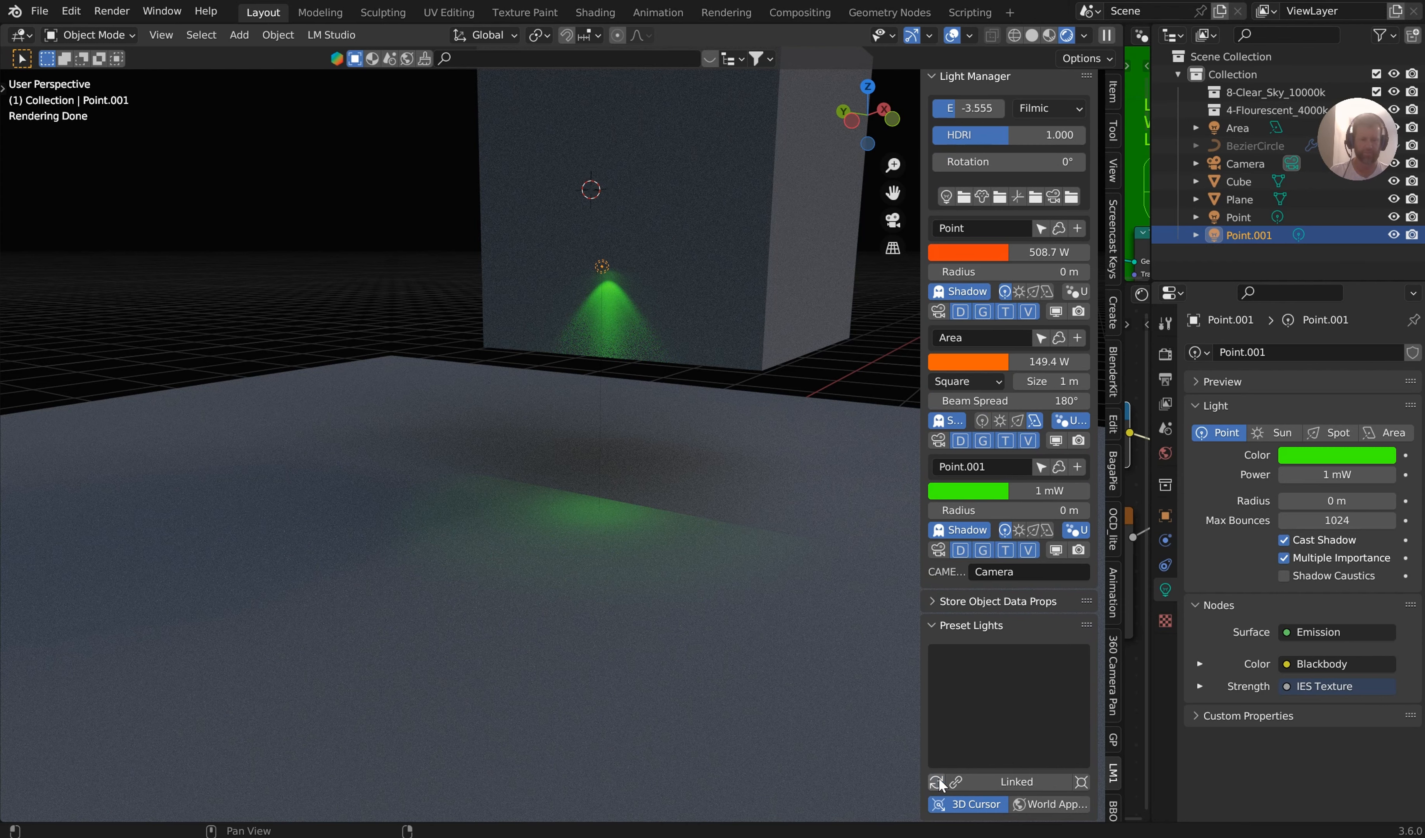
pyautogui.click(937, 782)
pyautogui.click(1014, 699)
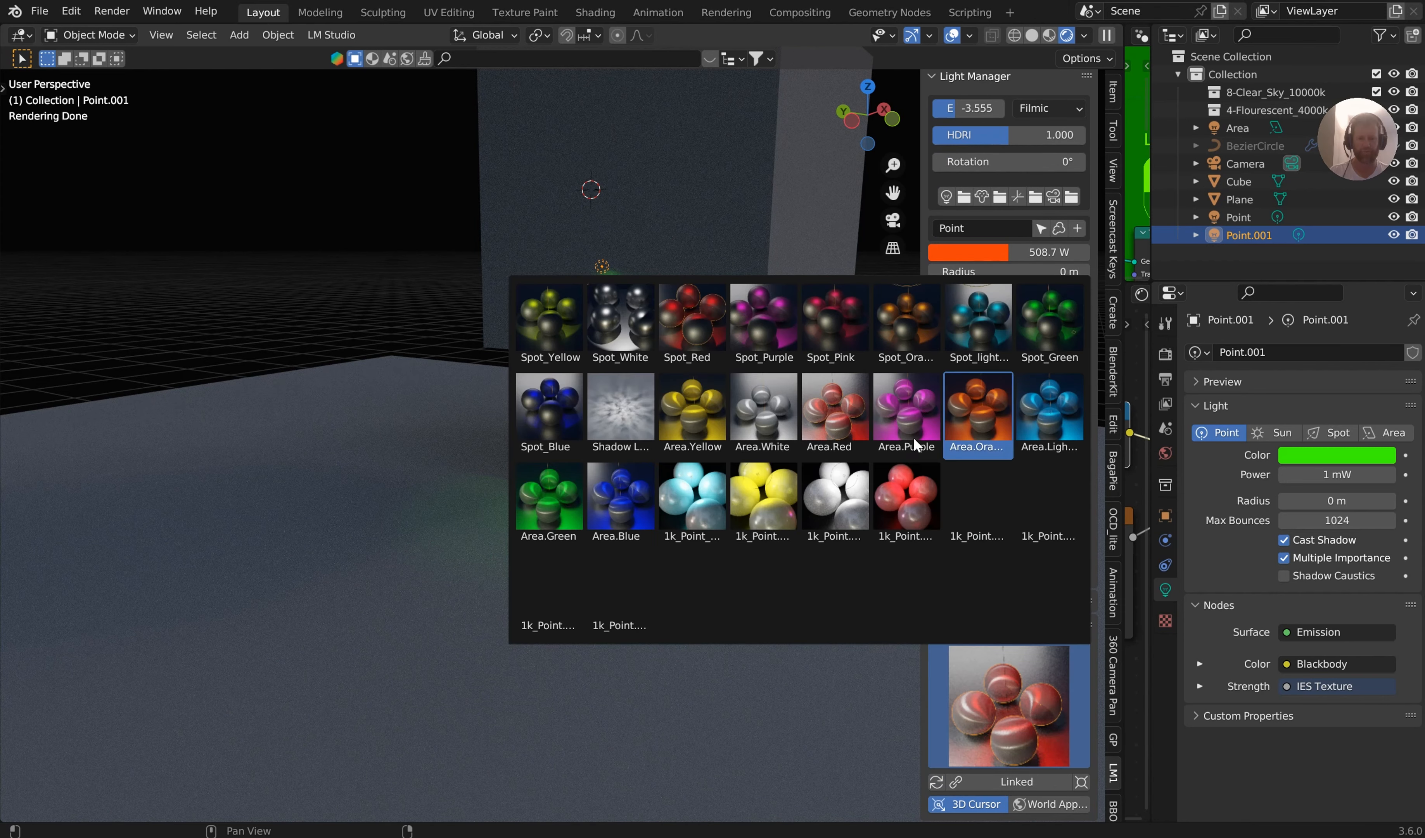
pyautogui.click(627, 409)
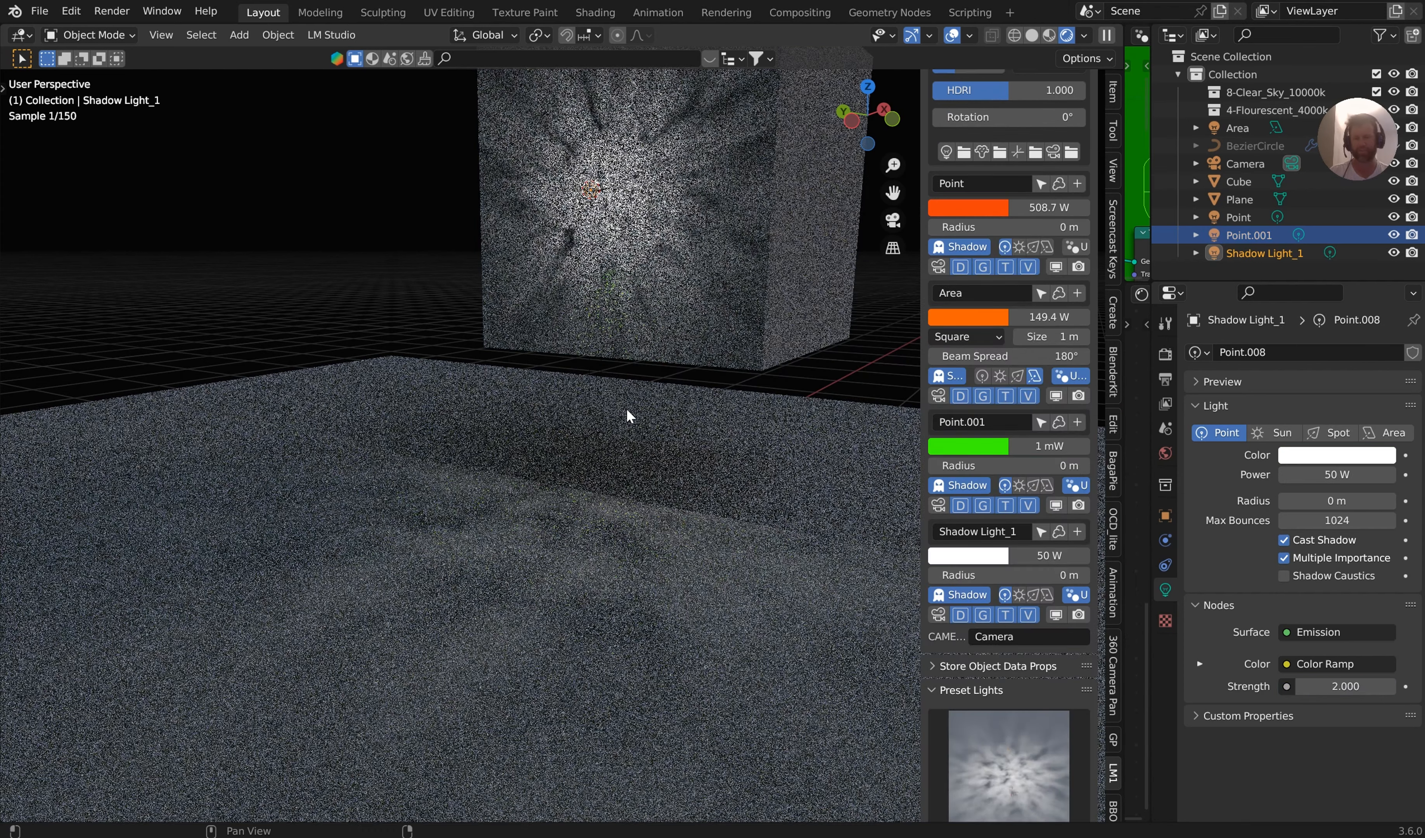
# Move Shadow Light_1 along the global X axis in the negative direction, away from the cube's face
pyautogui.press('g')
pyautogui.press('x')
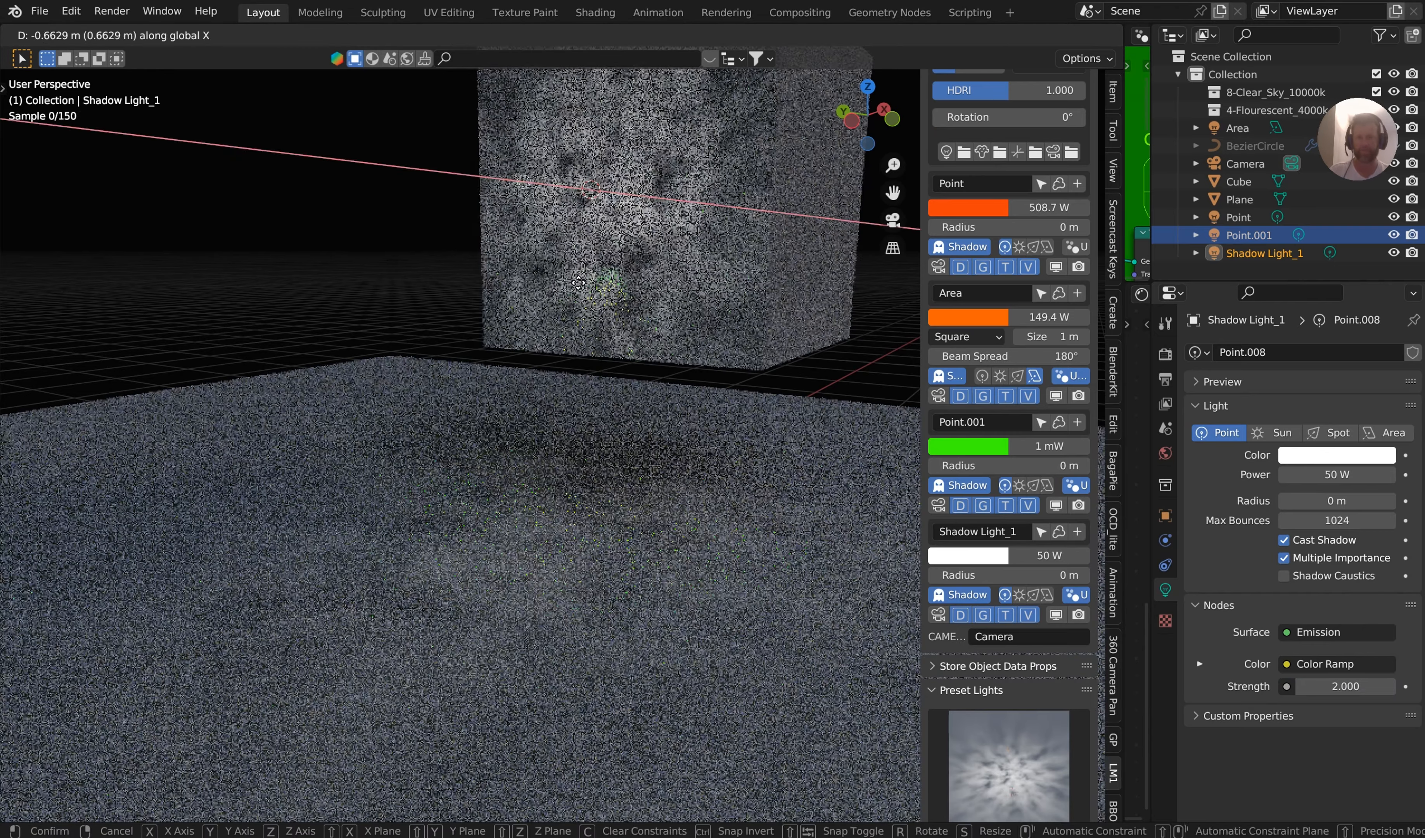
pyautogui.click(508, 317)
# Move Shadow Light_1 about 0.58 m along the global X axis, back toward the cube, to strengthen its pattern on the face
pyautogui.moveTo(508, 317); pyautogui.dragTo(266, 214, button='middle')
pyautogui.scroll(-3, 342, 321)
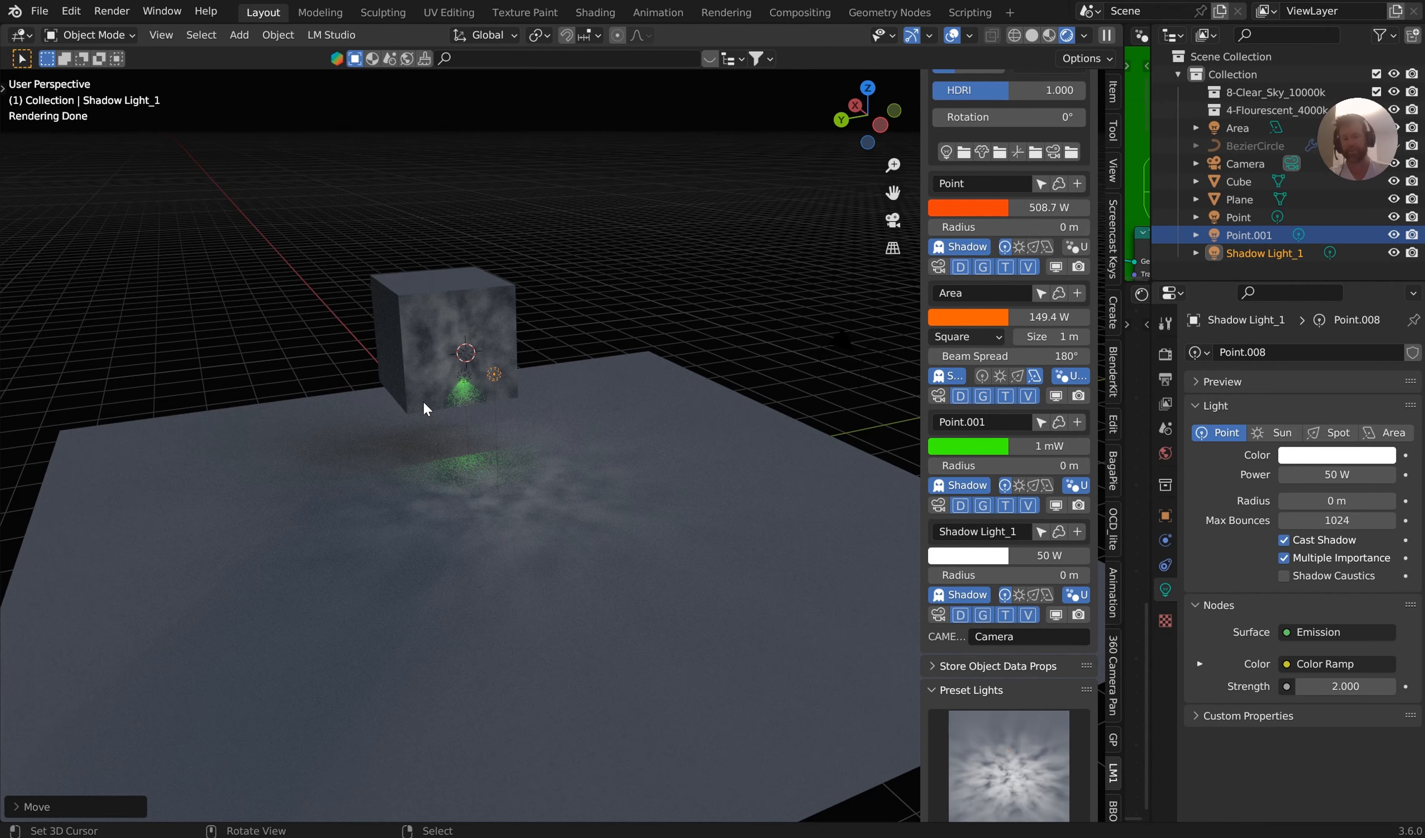
pyautogui.scroll(4, 473, 390)
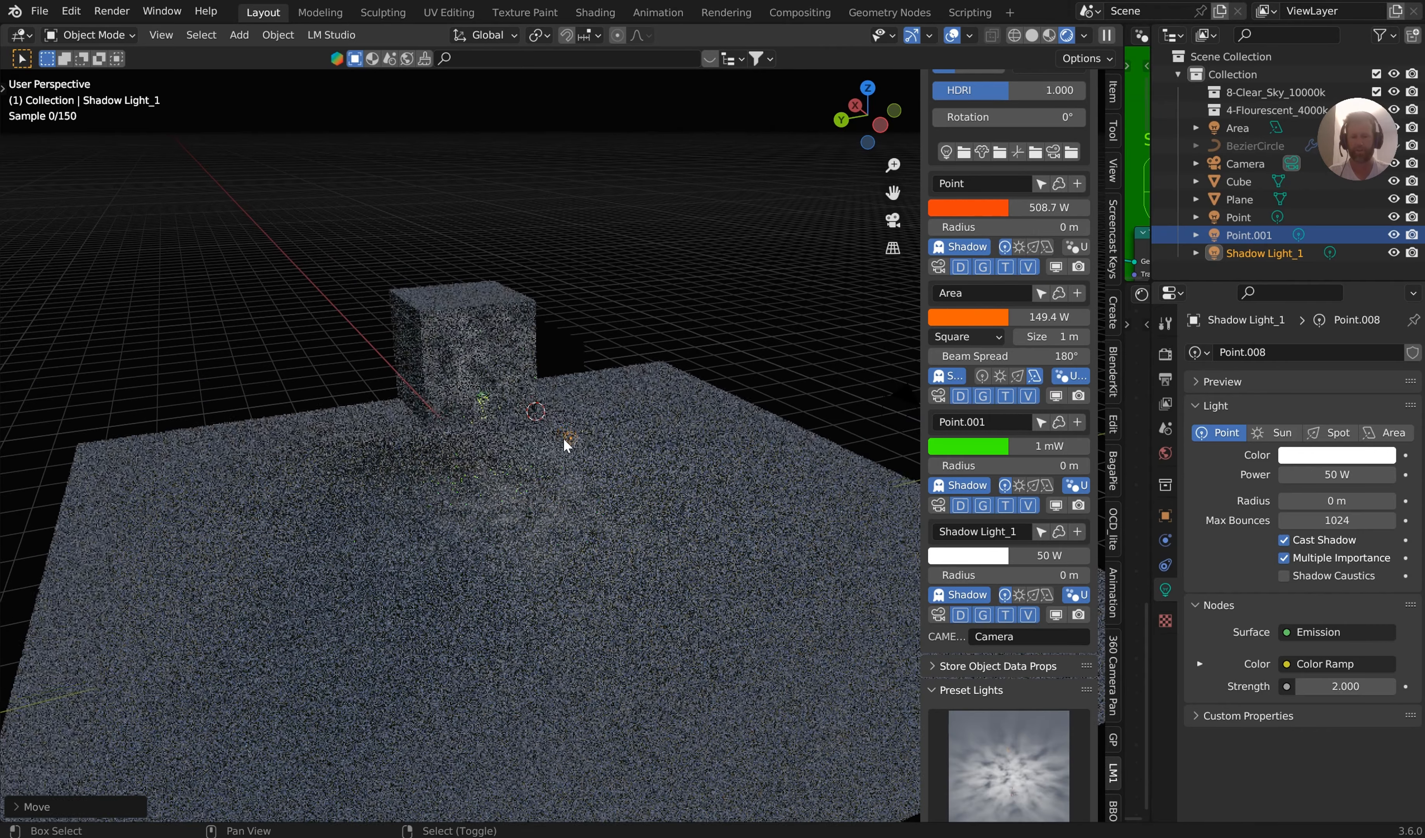
pyautogui.press('g')
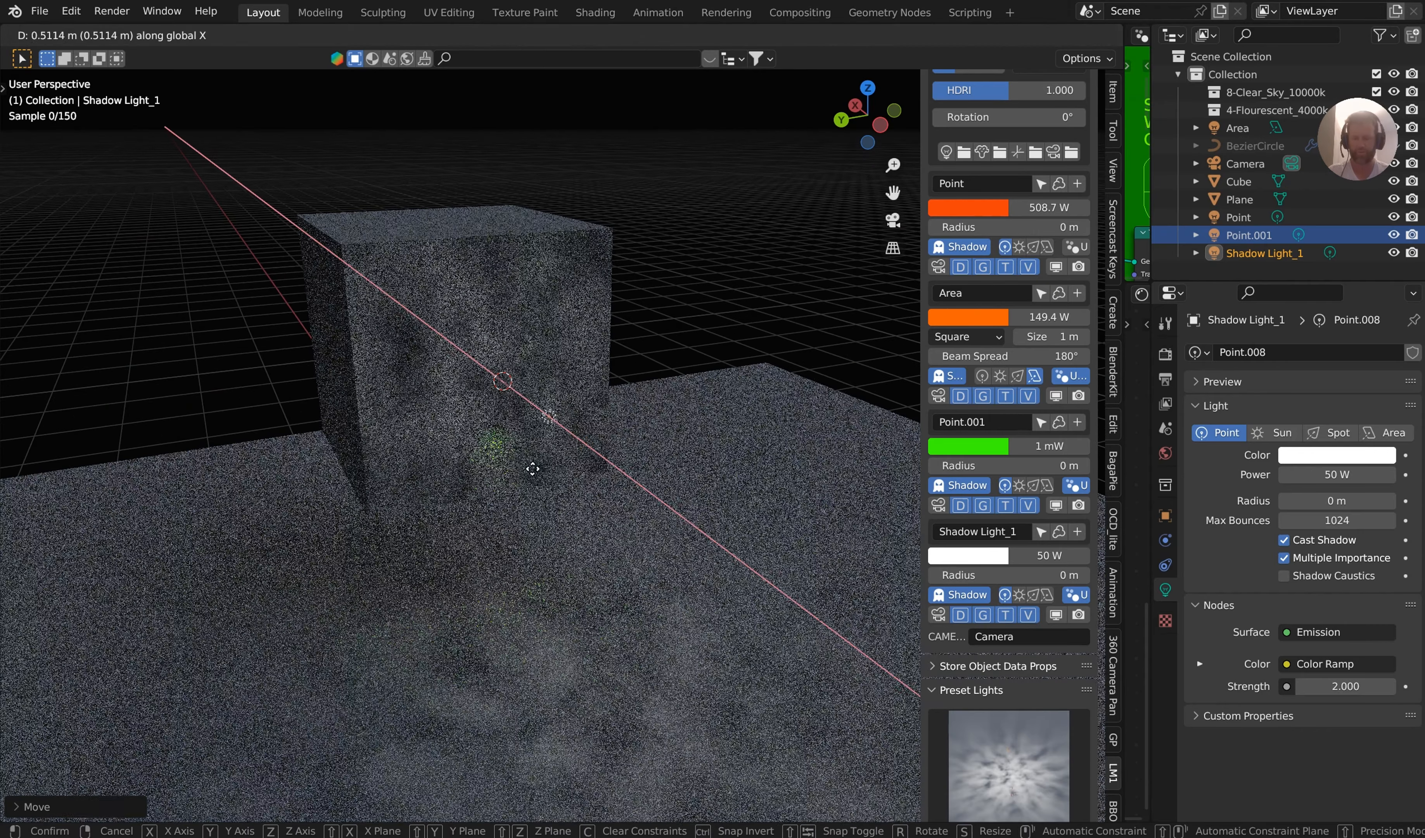
pyautogui.press('x')
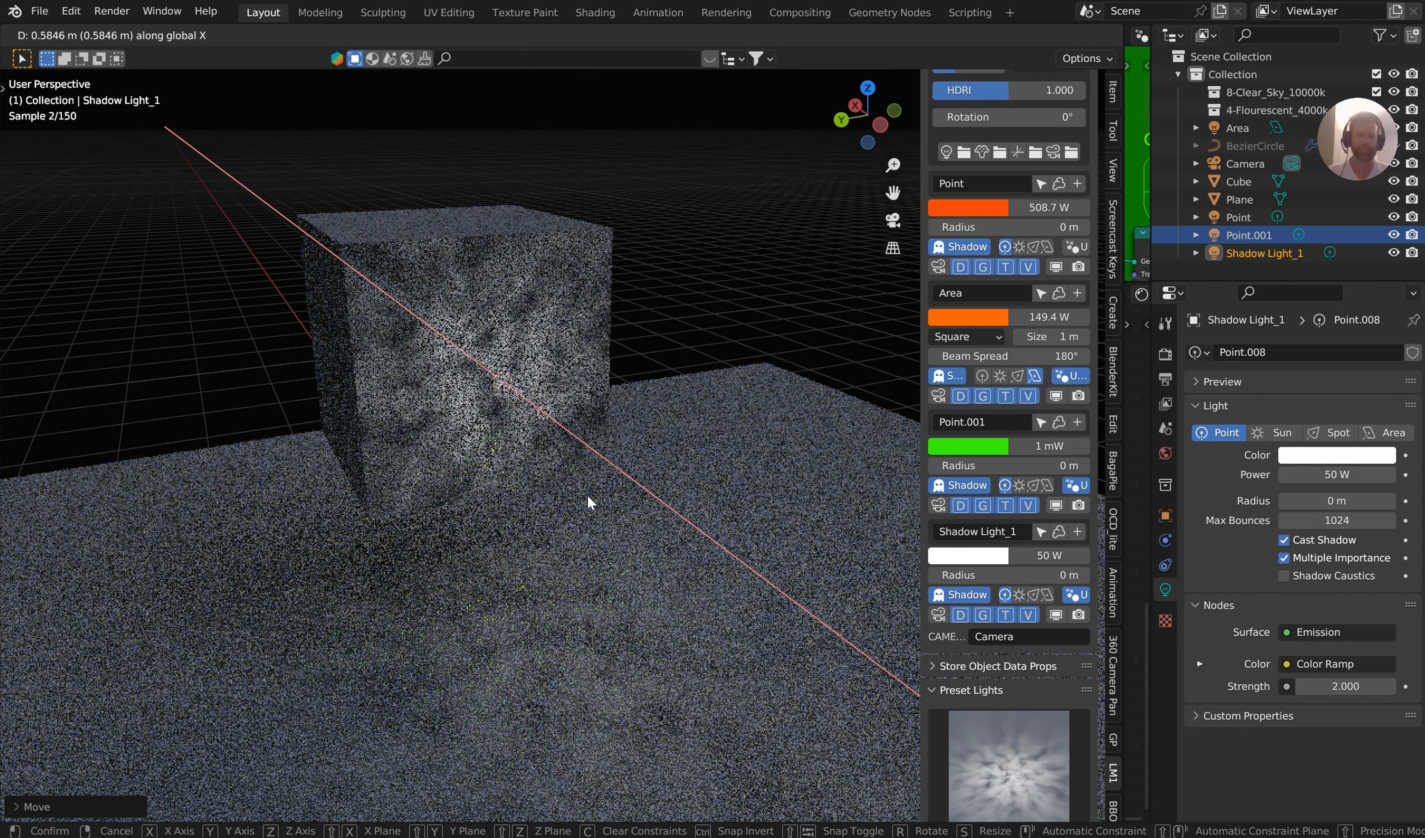
pyautogui.click(589, 500)
pyautogui.scroll(3, 1056, 252)
pyautogui.scroll(10, 1056, 251)
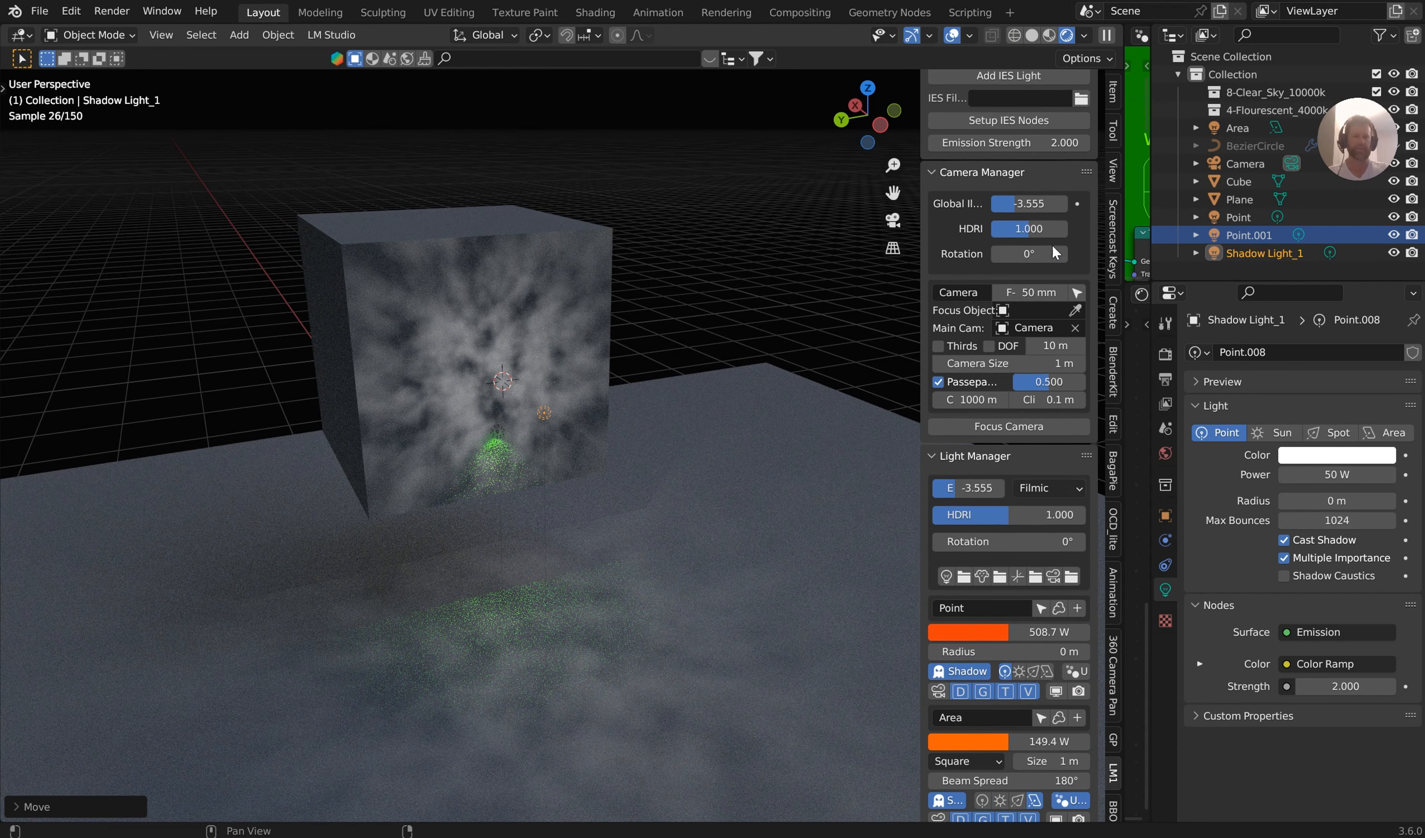